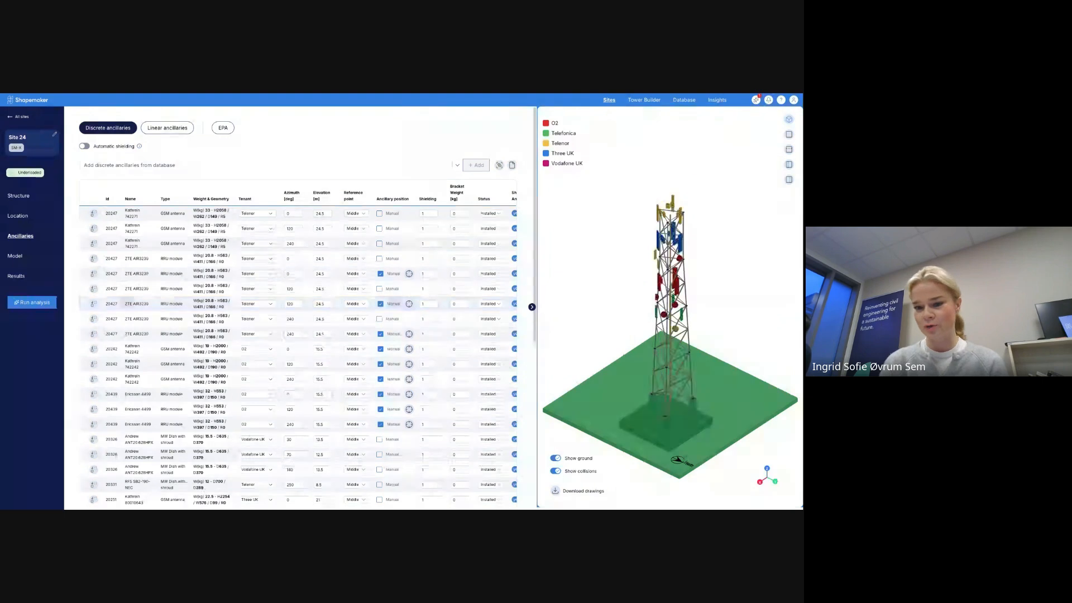
Step: Return to the overview of all sites and check the account profile and its settings
scroll(670, 307, "up", 2)
mouse_move(670, 313)
left_mouse_down()
mouse_move(661, 324)
mouse_move(680, 317)
mouse_move(670, 308)
left_mouse_up()
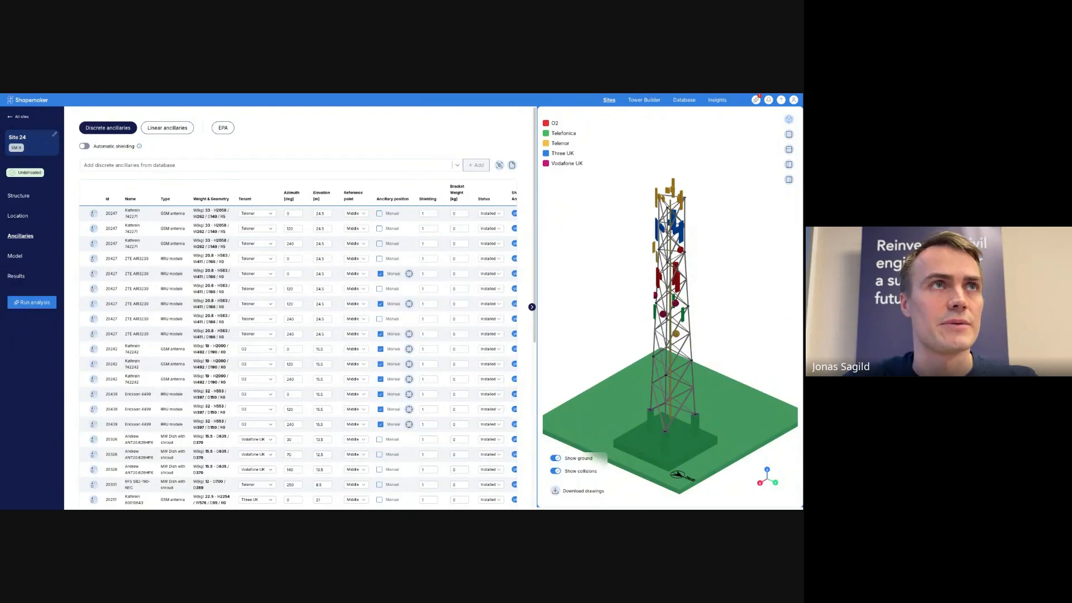
left_click(19, 116)
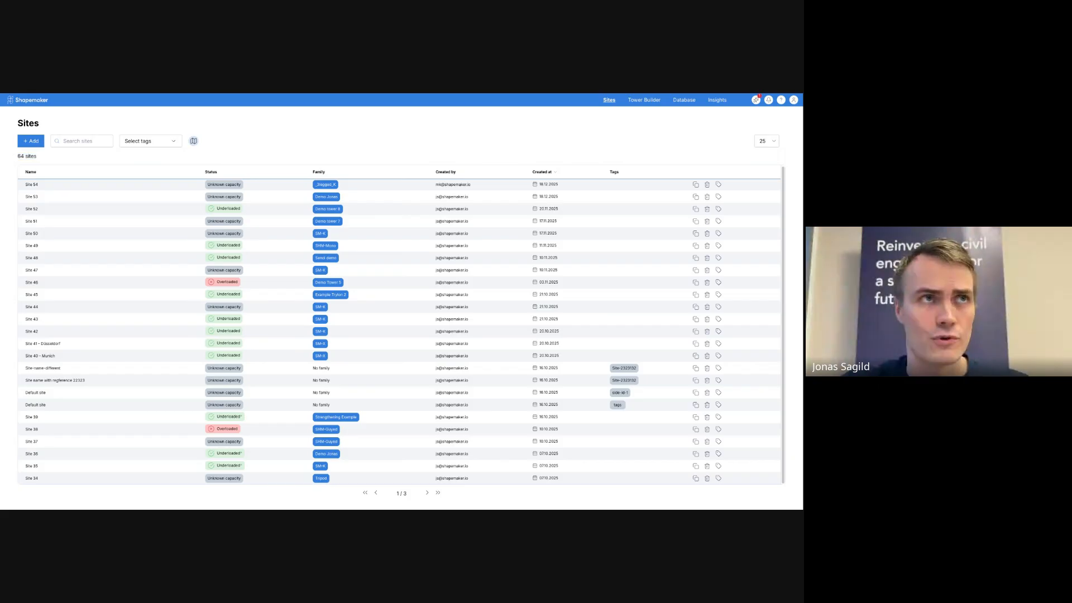
left_click(793, 100)
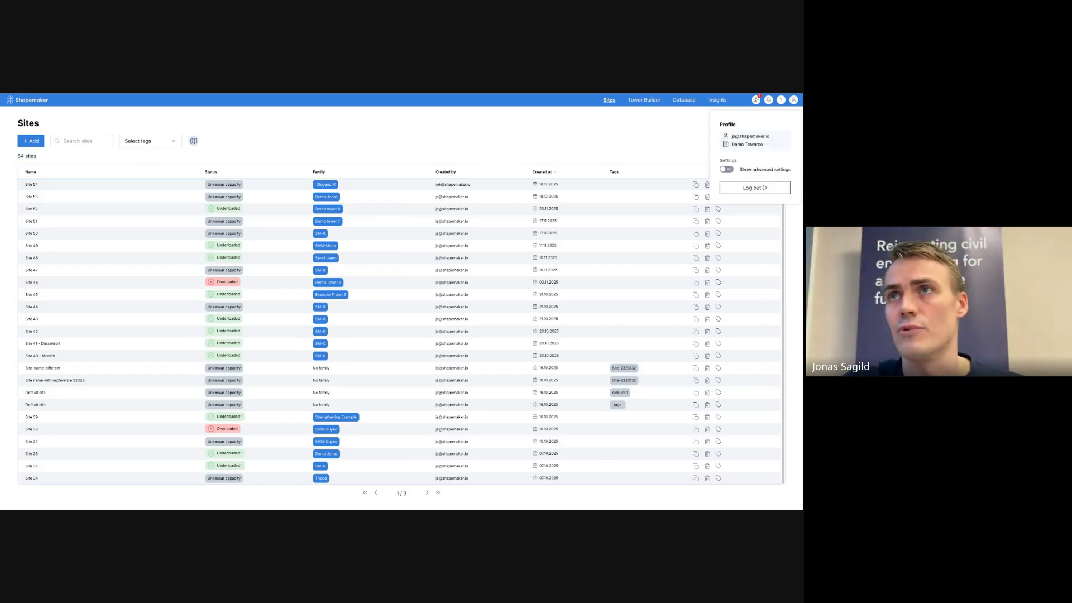
left_click(793, 100)
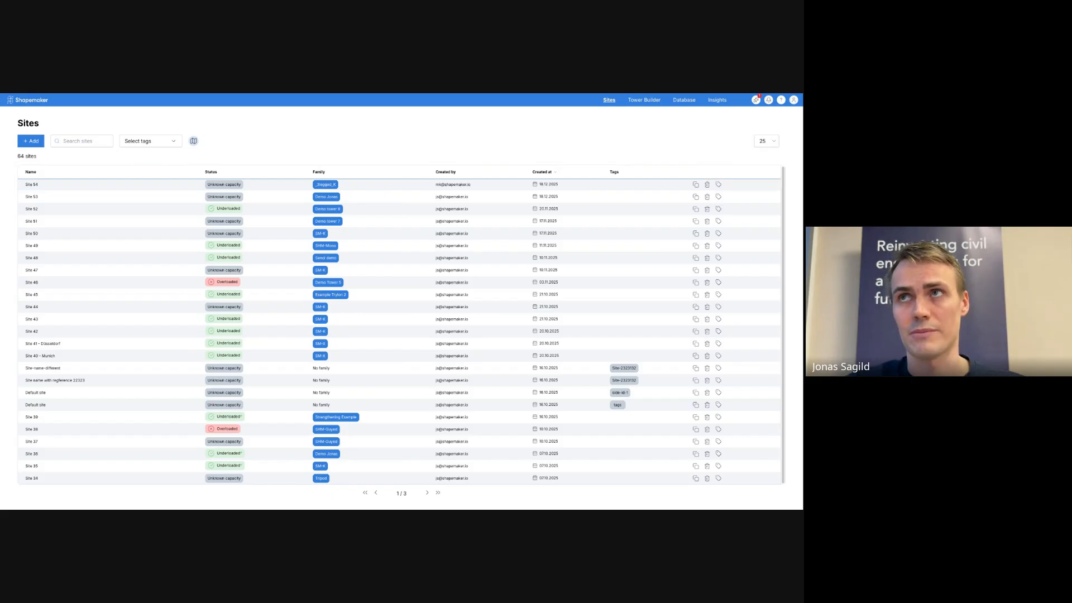
Step: Show all sites on the map and check the details of Site 19 in the UK and a red-marked site in Germany
left_click(193, 140)
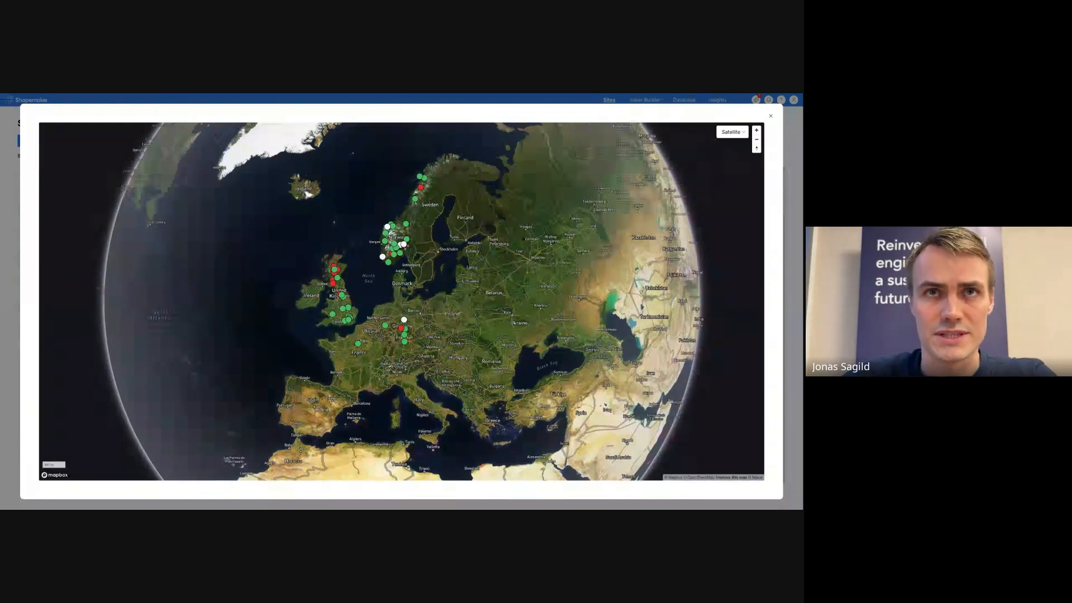
scroll(394, 281, "up", 5)
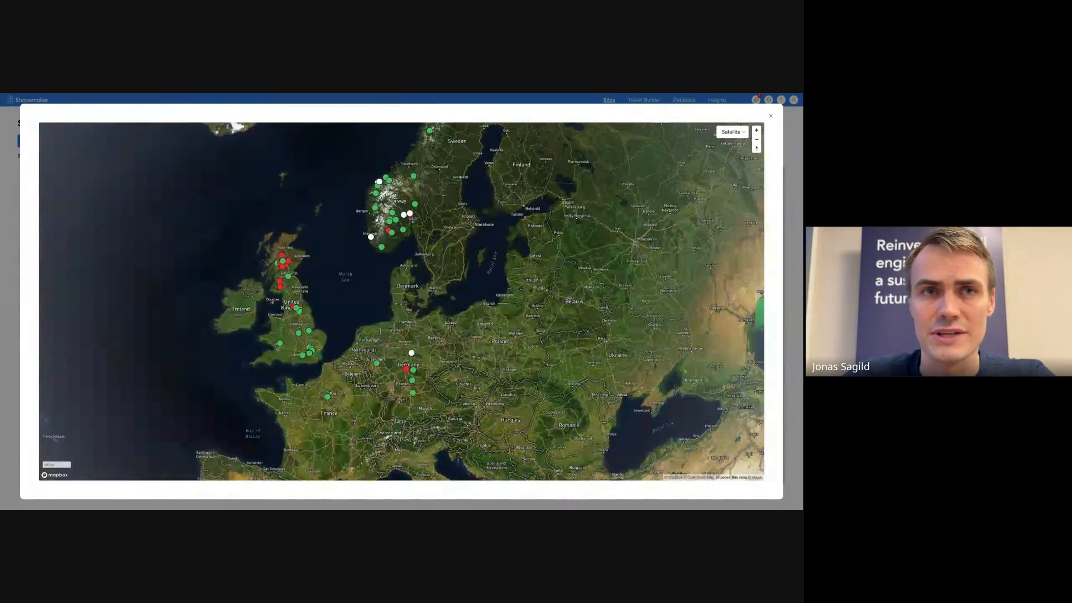
left_click(309, 331)
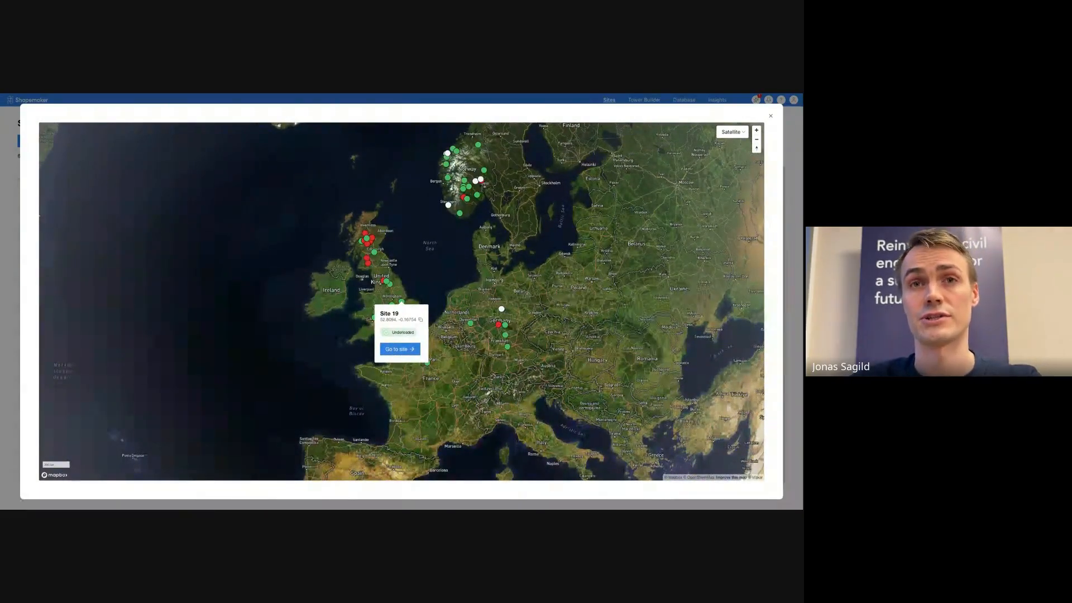
left_click(498, 324)
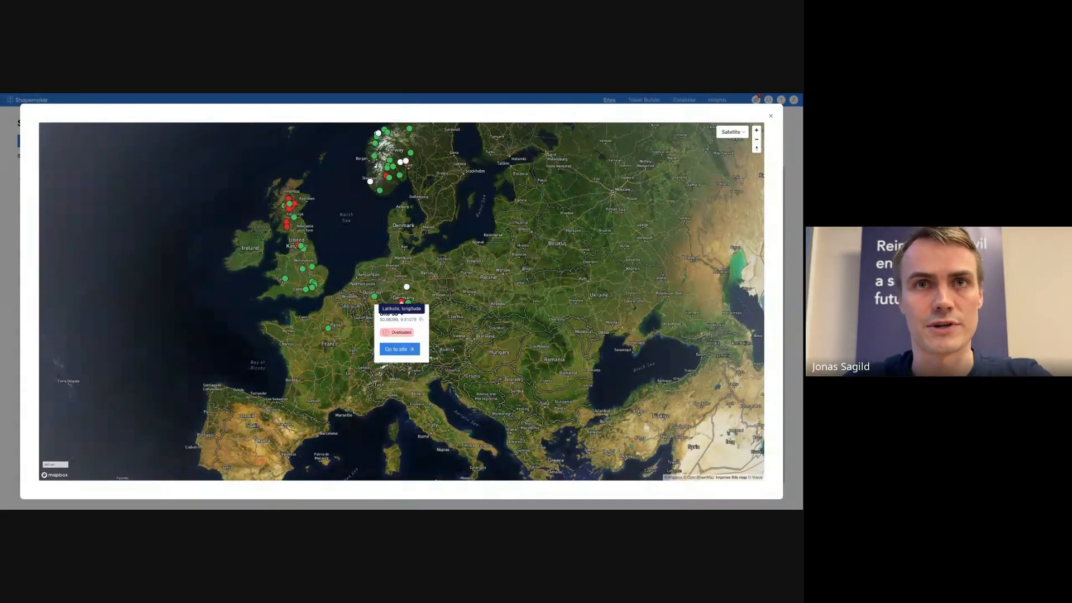
key("Escape")
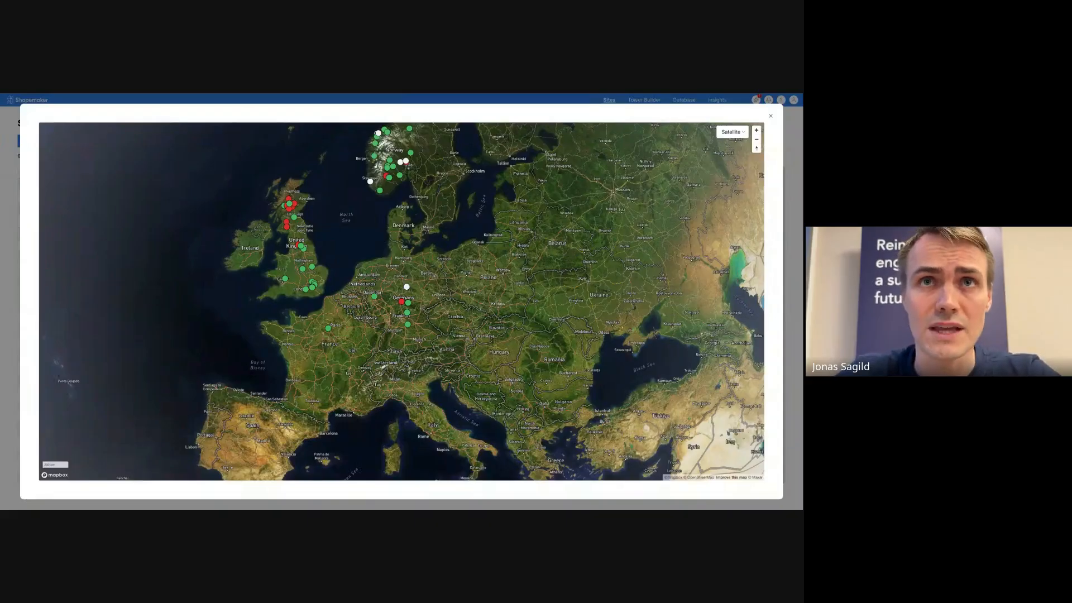
Step: Find the Ørsta site on Norway's west coast on the map and go to that site
left_click_drag(403, 291, 363, 355)
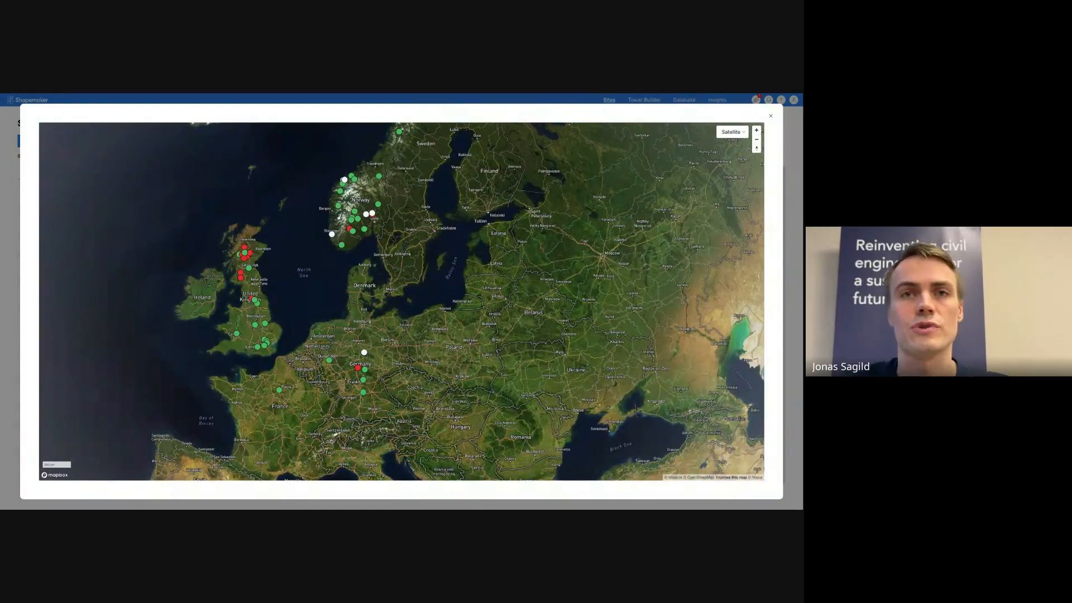
left_click_drag(350, 189, 352, 258)
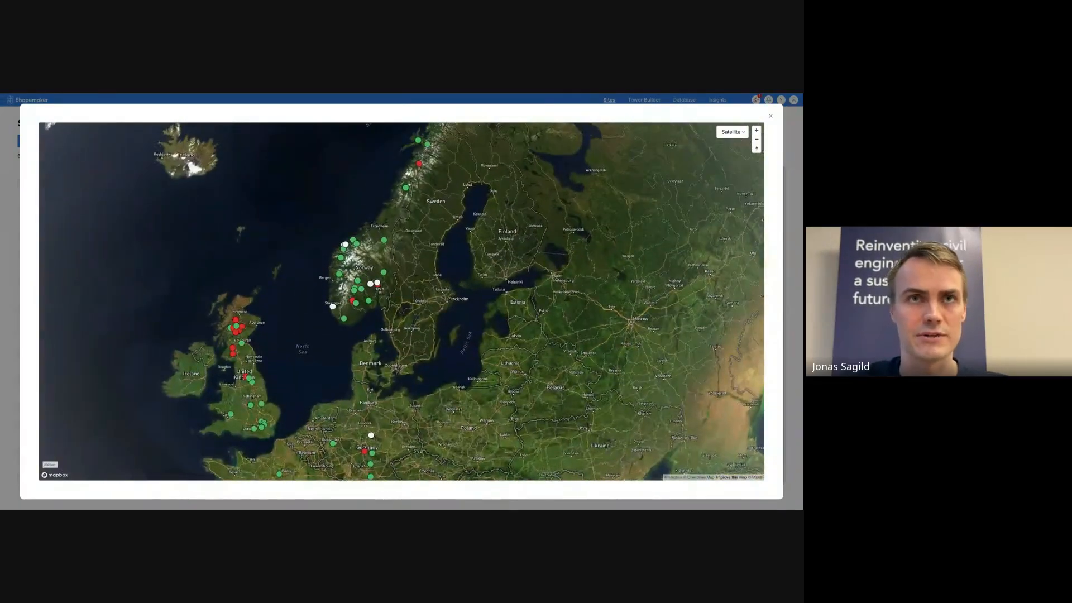
scroll(352, 258, "up", 8)
scroll(330, 240, "up", 2)
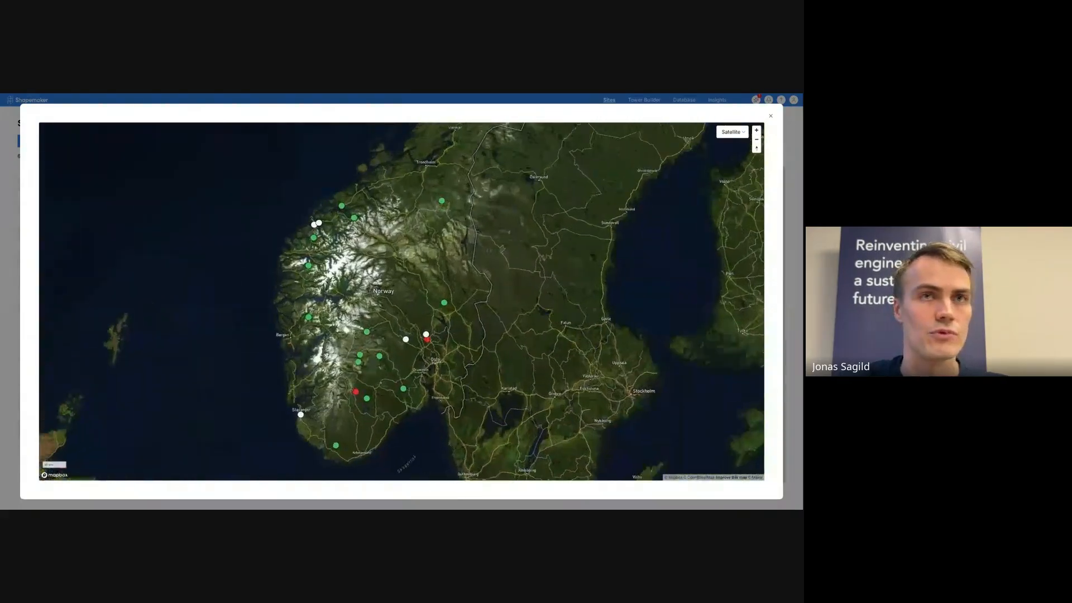
left_click(314, 238)
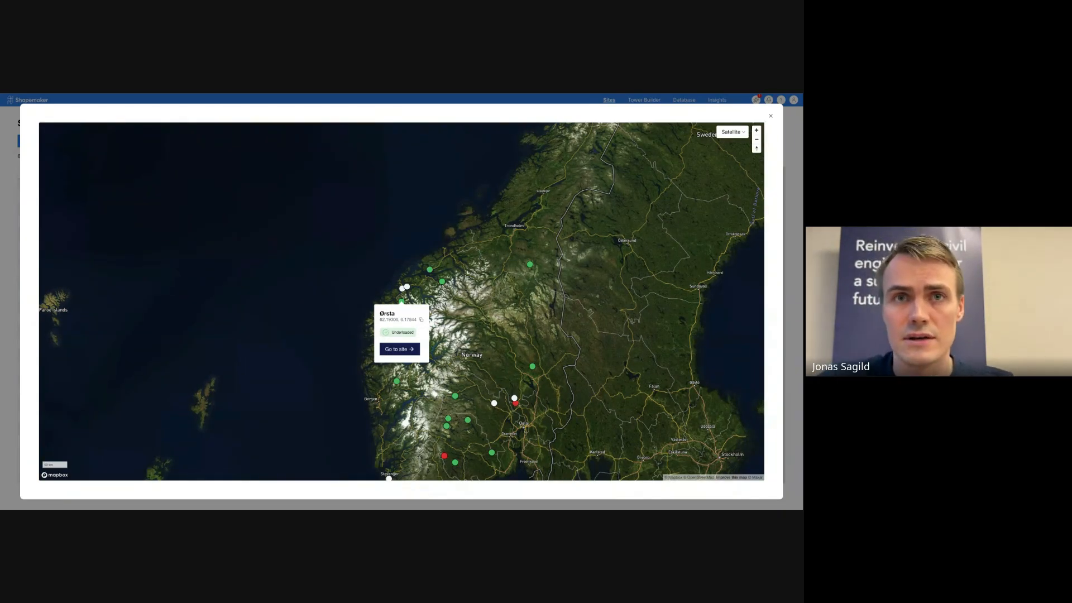
left_click(400, 349)
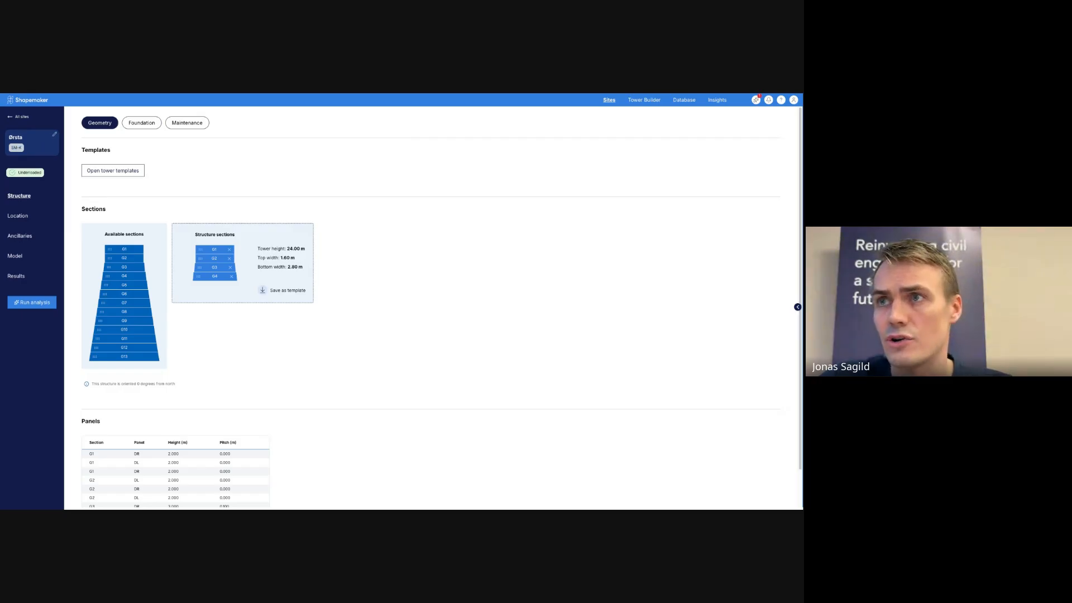
Step: Show the 3D tower model beside the structure data and widen its view
left_click(798, 307)
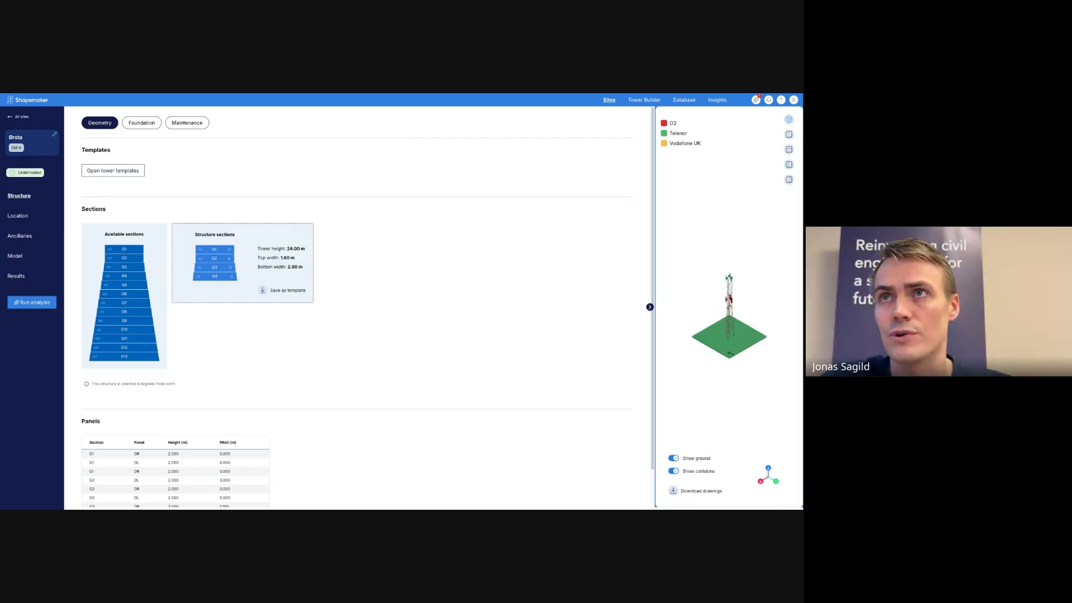
left_click_drag(653, 307, 524, 307)
scroll(664, 329, "up", 6)
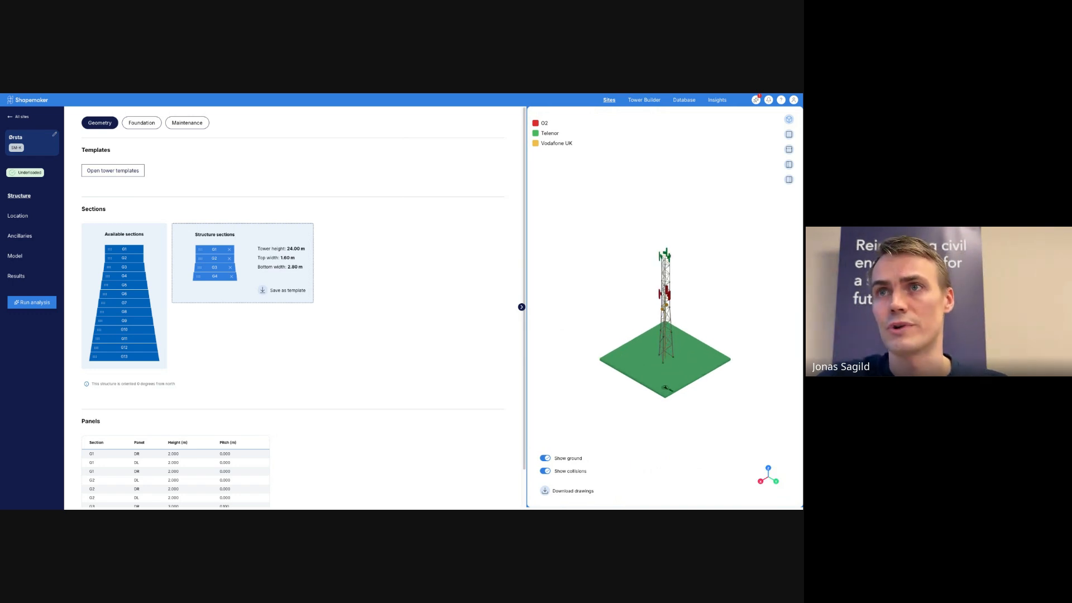
Step: Examine the 3D tower and its mounted antennas up close from several angles
scroll(665, 330, "up", 4)
left_click_drag(664, 329, 665, 368)
scroll(628, 313, "up", 3)
scroll(609, 332, "up", 3)
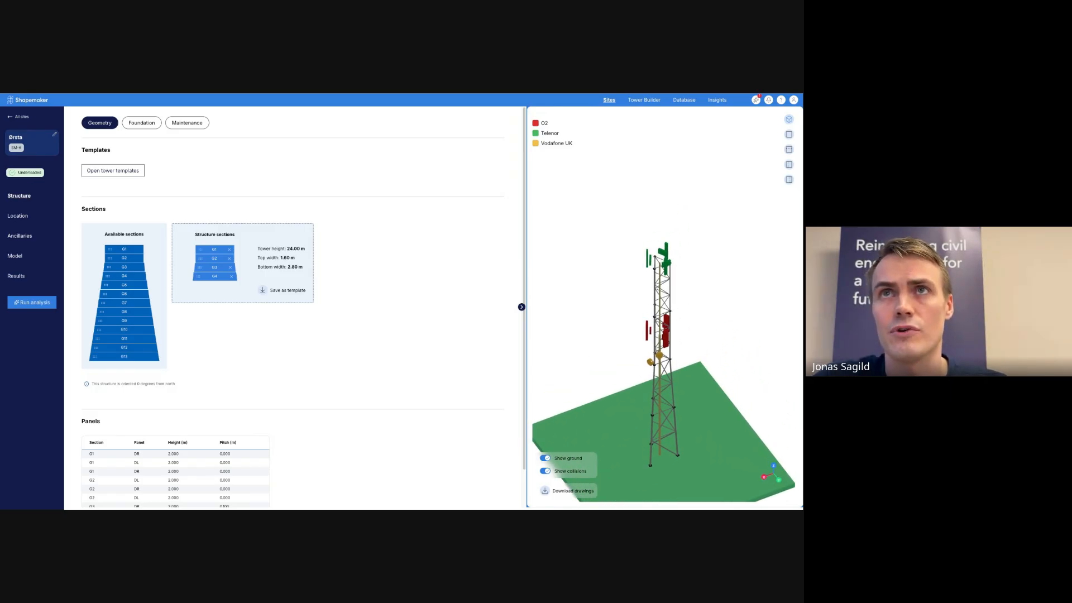
left_click_drag(664, 368, 652, 347)
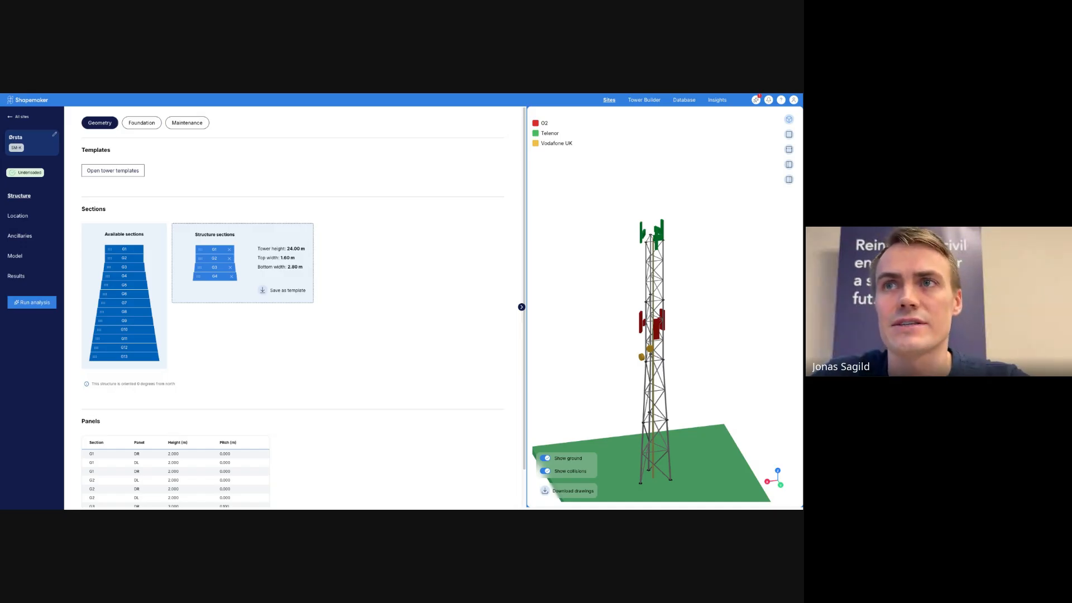
left_click_drag(659, 363, 668, 369)
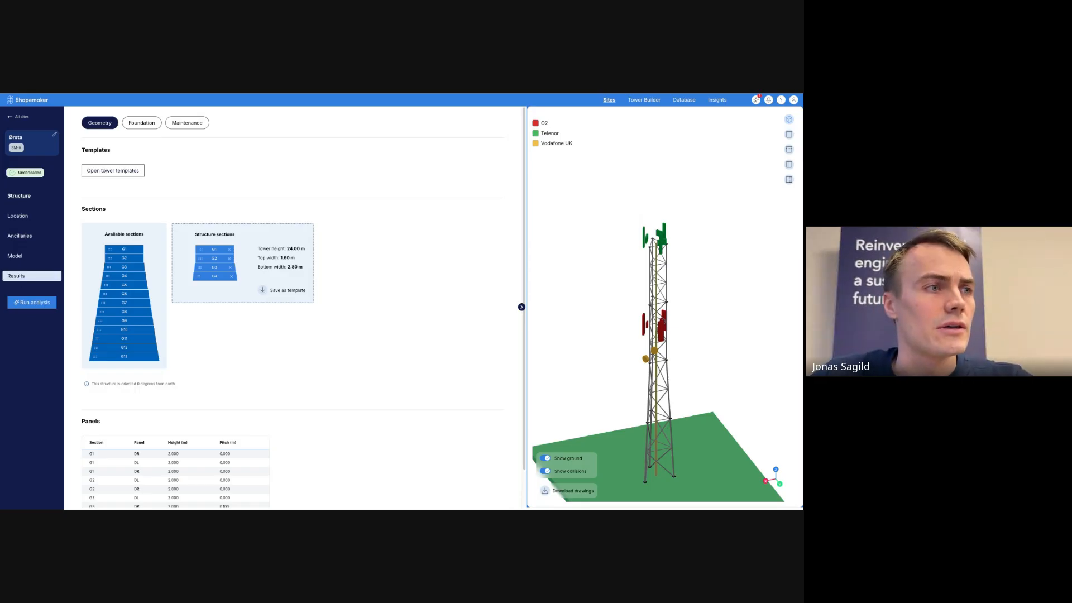
Step: Open the latest analysis results of the site and review the summary and governing results
left_click(32, 276)
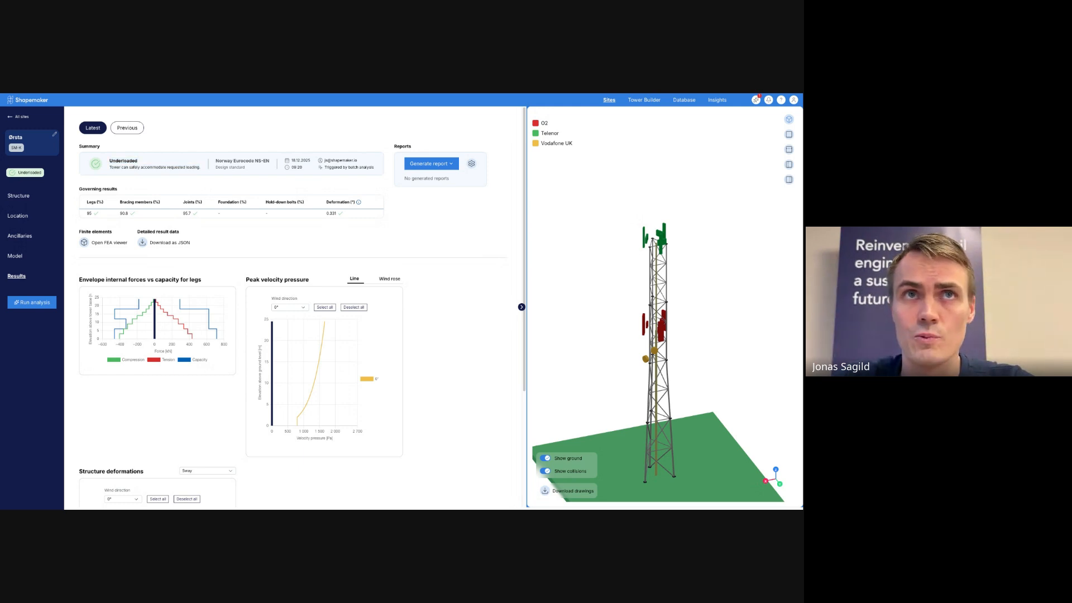
left_click_drag(325, 161, 358, 168)
left_click(359, 168)
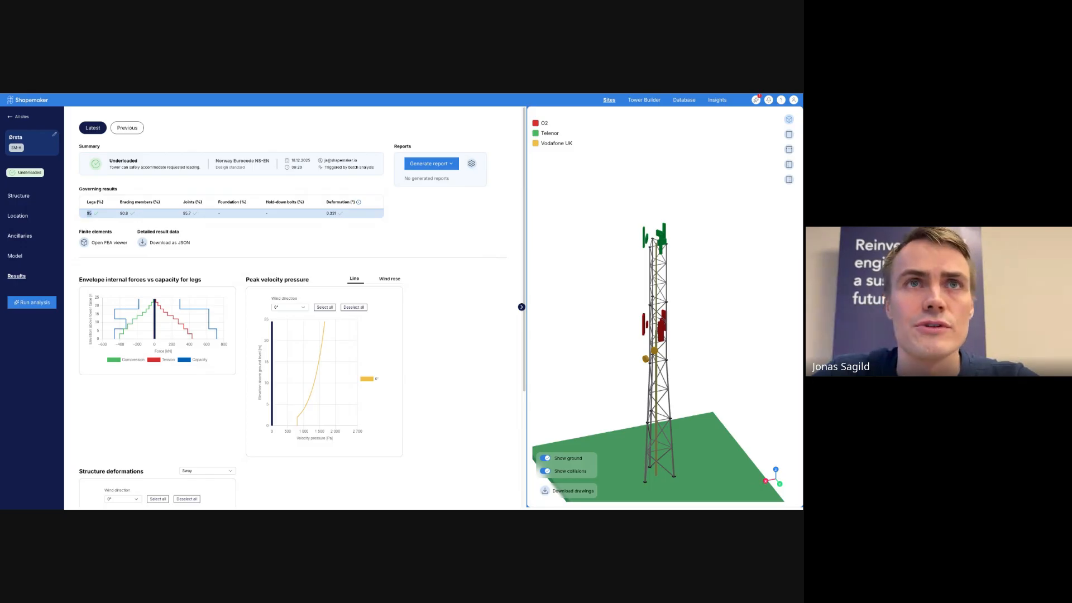
Step: Generate the full report for the Ørsta site
left_click(431, 163)
left_click(420, 181)
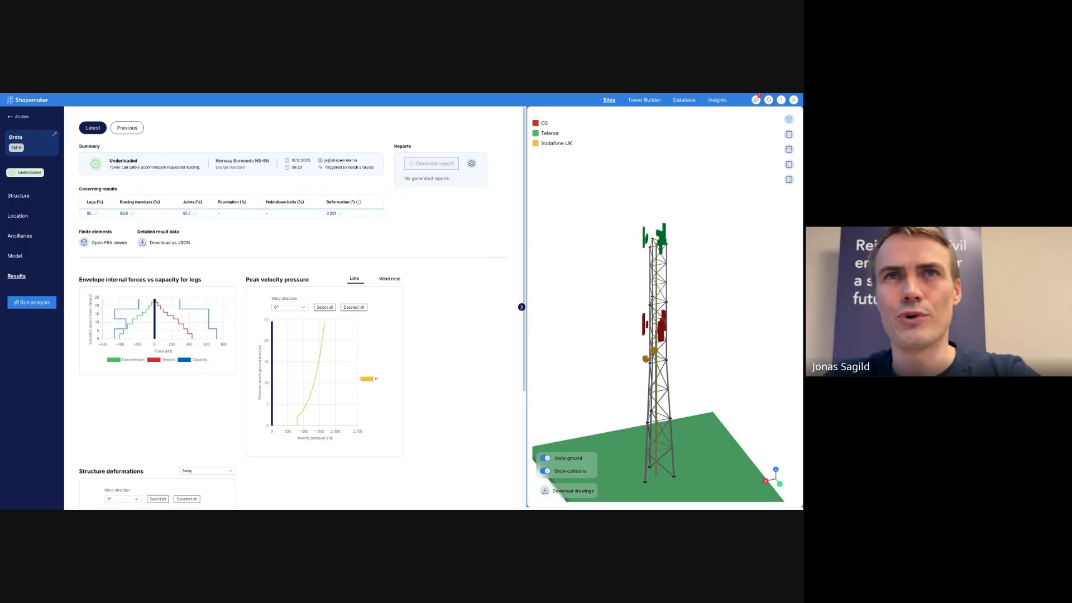
mouse_move(667, 357)
left_mouse_down()
mouse_move(687, 354)
mouse_move(665, 357)
left_mouse_up()
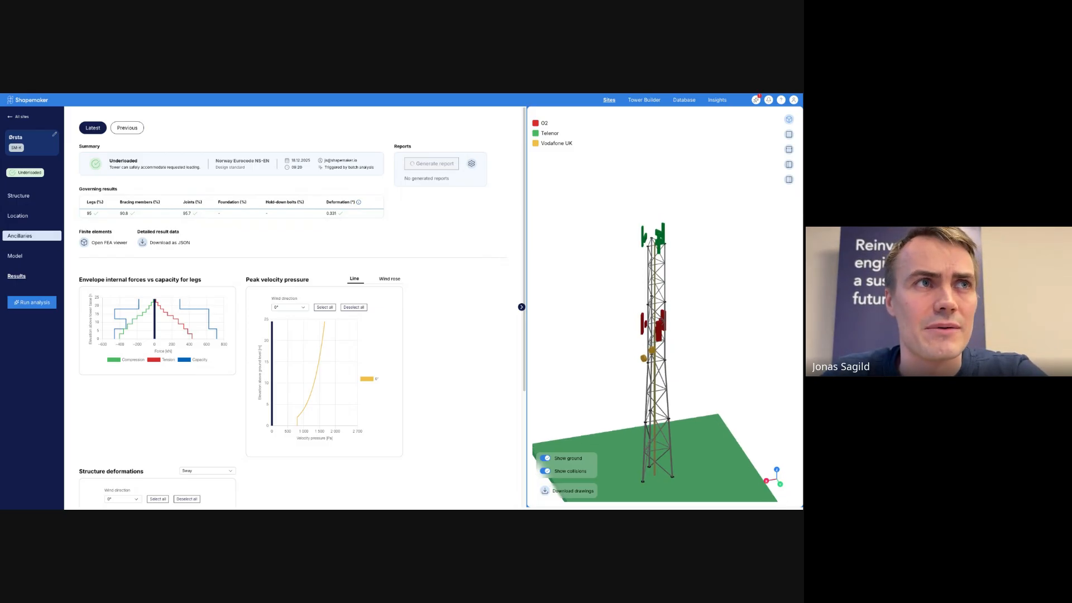
Step: Search the discrete ancillaries database for "gsm" and add the Kathrein 742237 GSM antenna to the tower
left_click(262, 165)
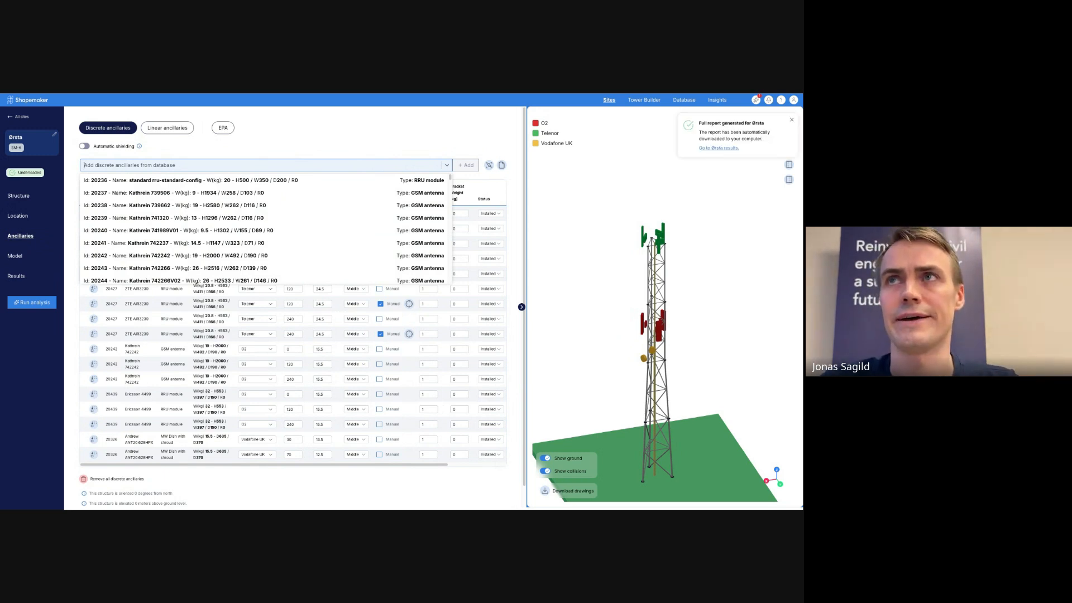
left_click(263, 165)
left_click(262, 166)
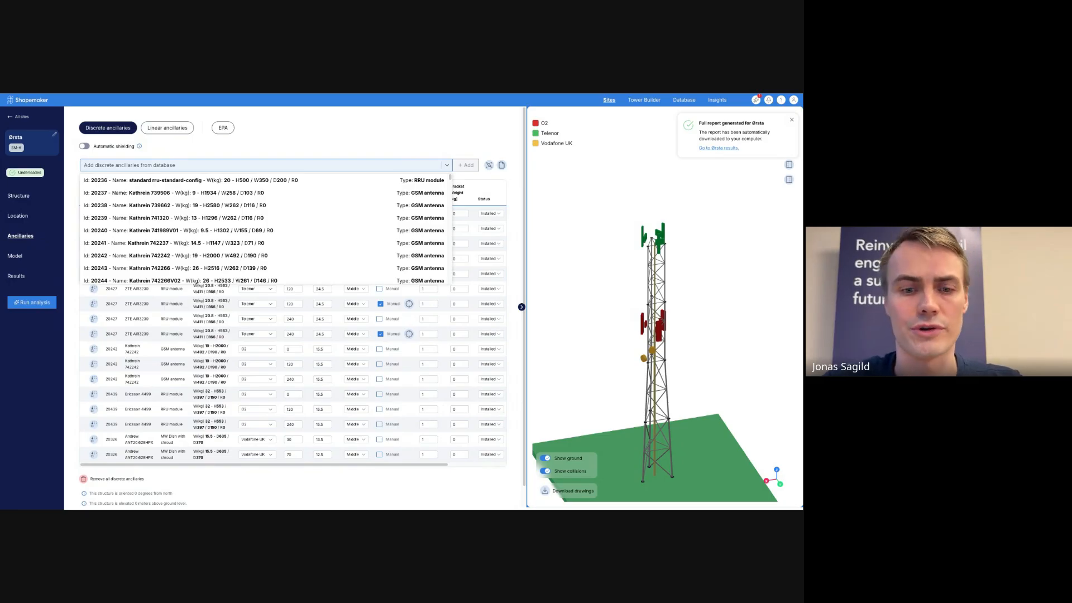
type("gsm")
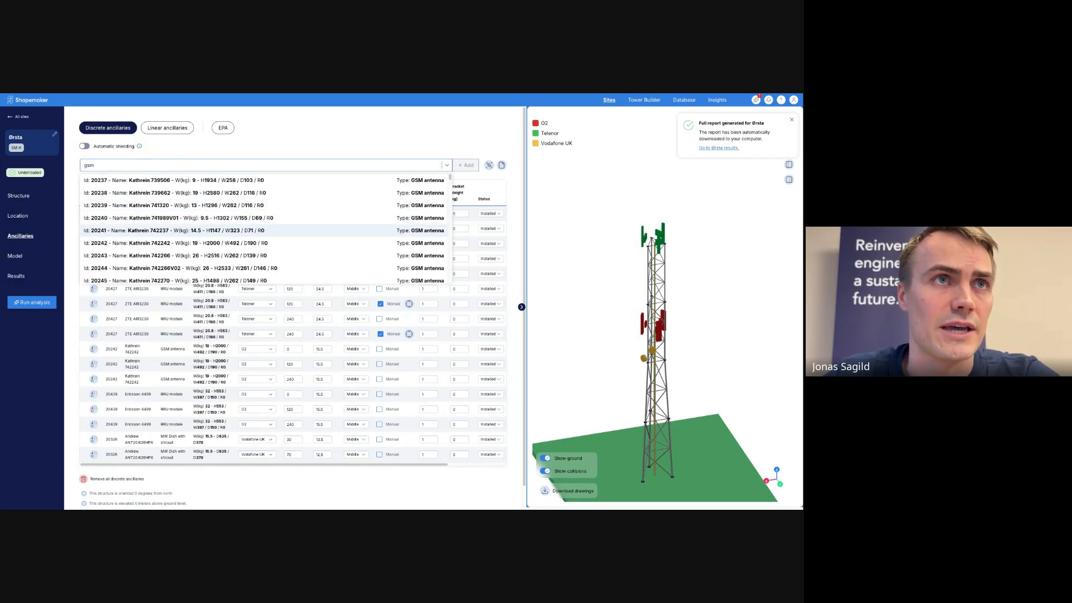
left_click(263, 231)
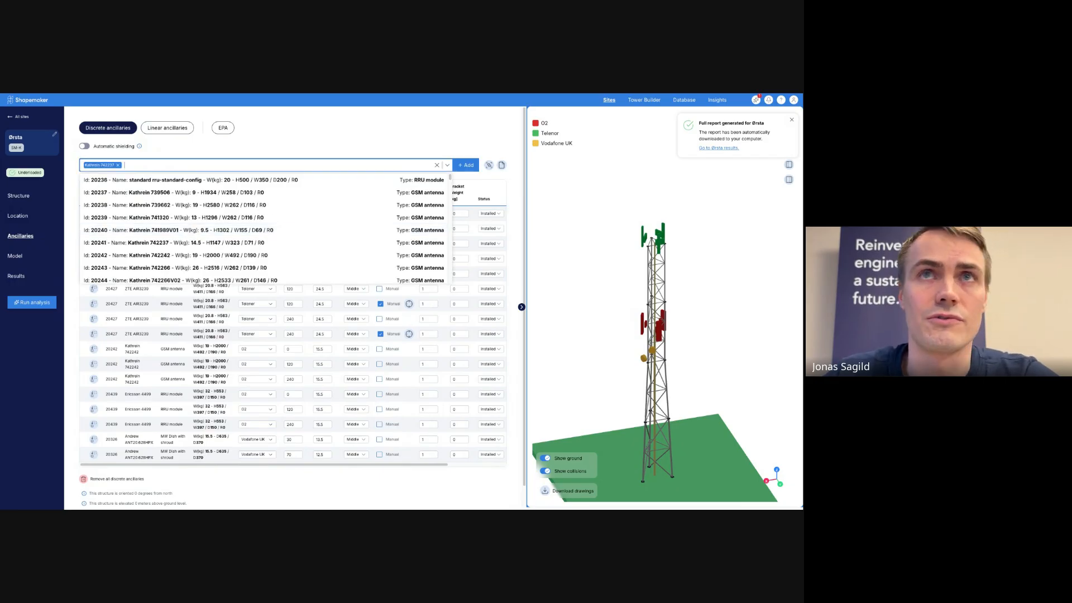
left_click(466, 166)
Step: Set the elevation of the new Kathrein 742237 antenna to 22 m and check its placement on the tower
scroll(294, 307, "down", 1)
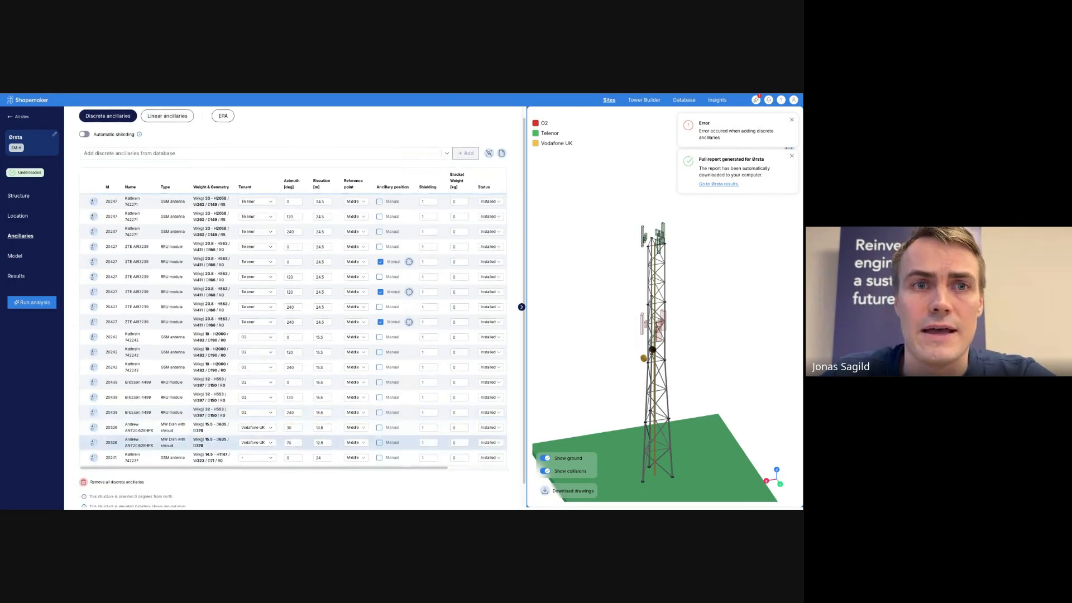
double_click(319, 433)
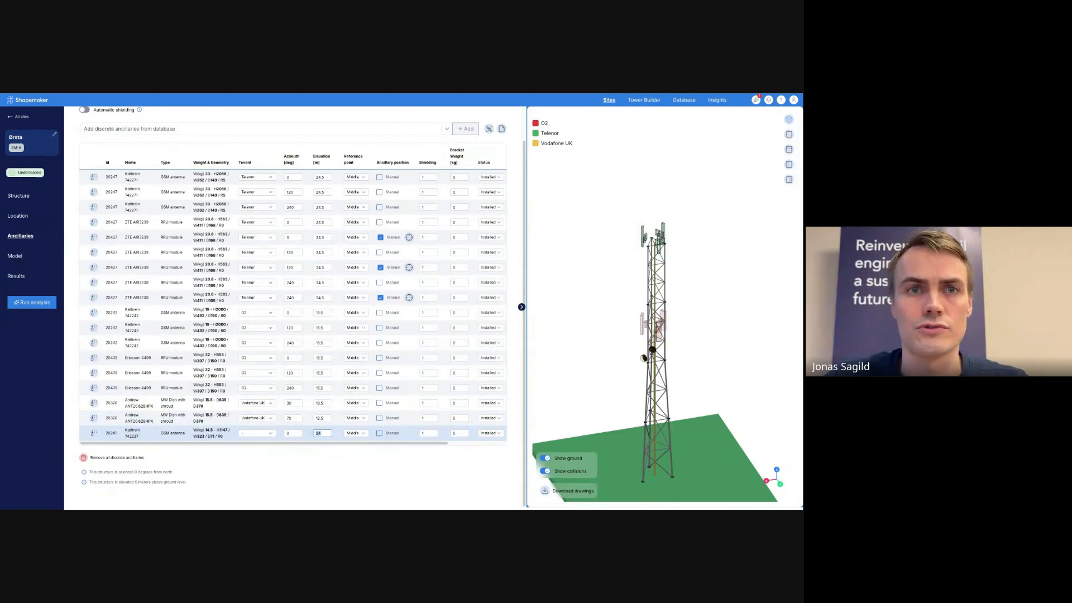
type("22")
left_click(320, 465)
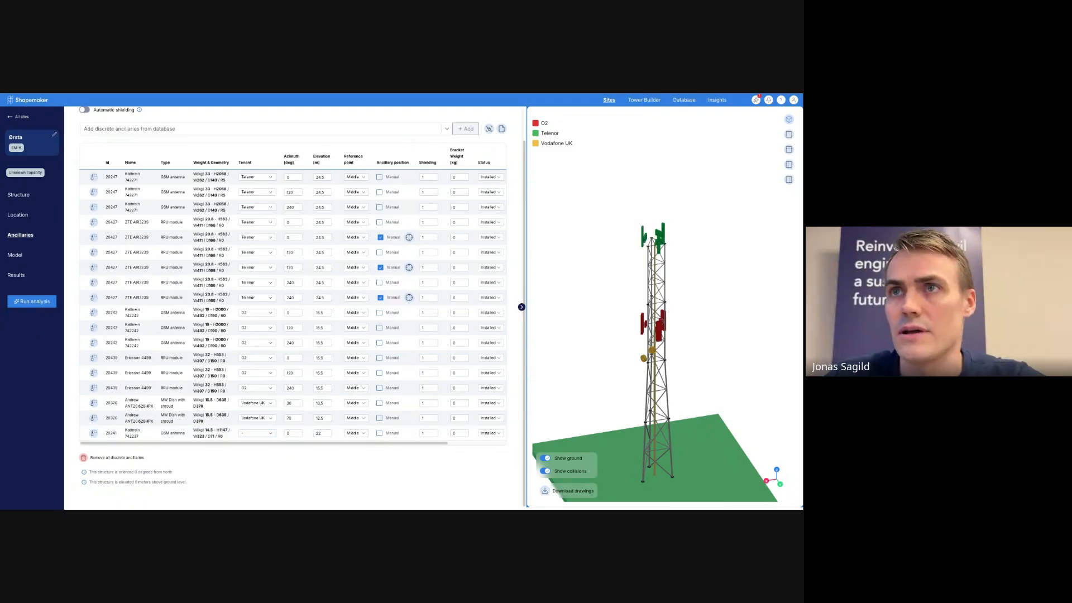
left_click_drag(698, 357, 686, 339)
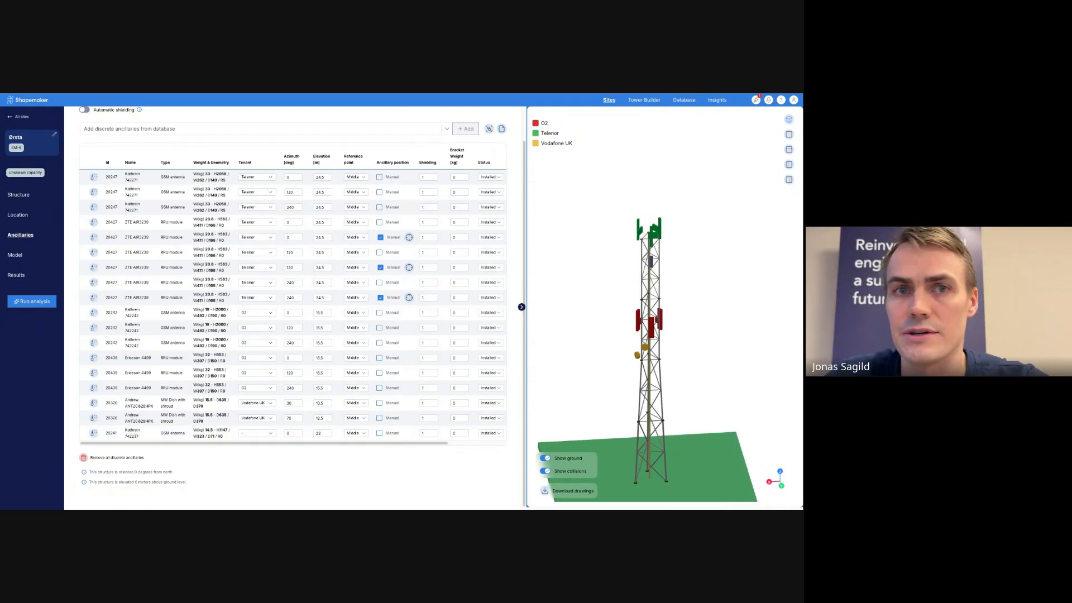
Step: Duplicate the Kathrein 742237 antenna twice
scroll(335, 433, "right", 5)
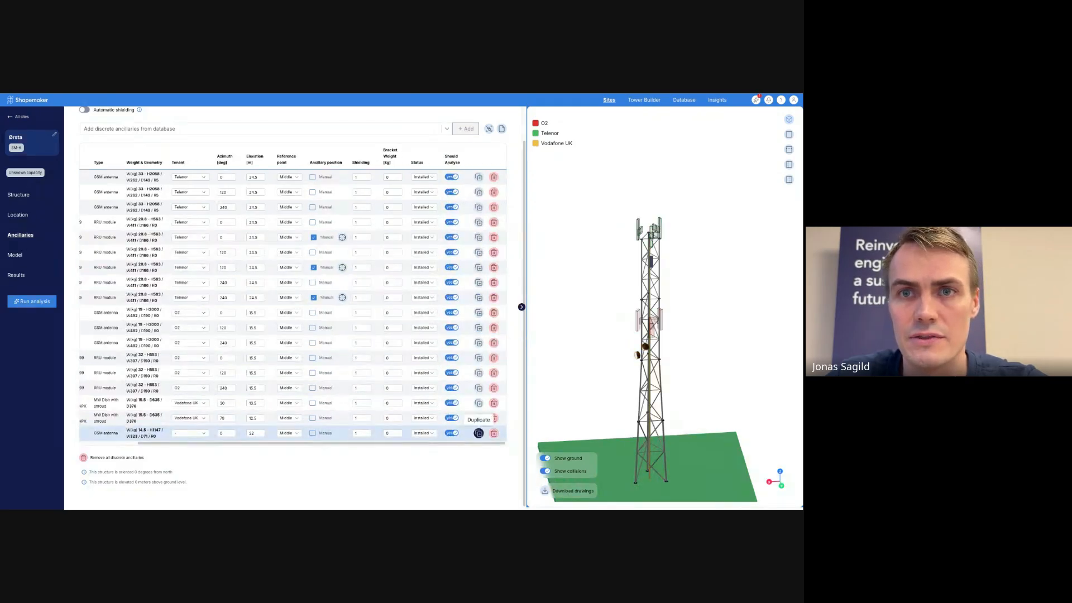
left_click(479, 433)
left_click(479, 433)
scroll(335, 449, "left", 5)
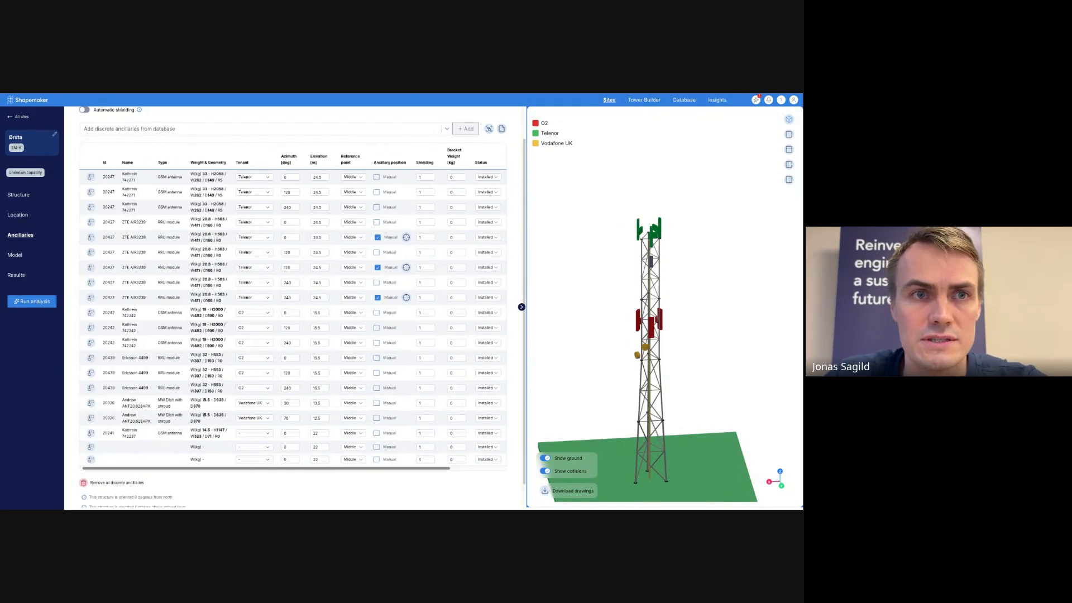
Step: Set the azimuths of the two duplicated Kathrein 742237 antennas to 120 and 240 degrees
left_click(290, 450)
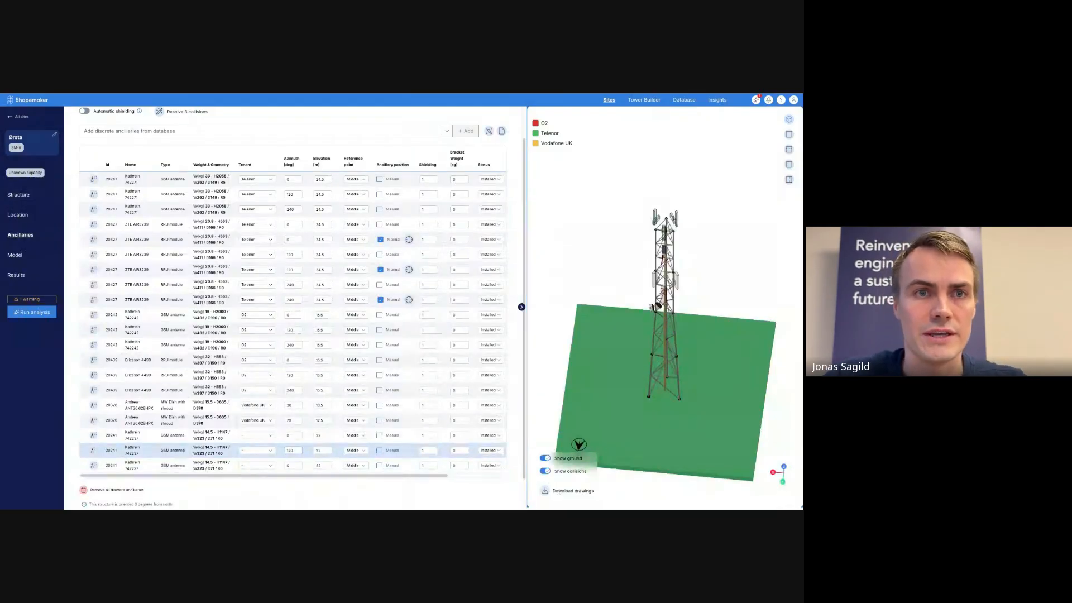
double_click(288, 465)
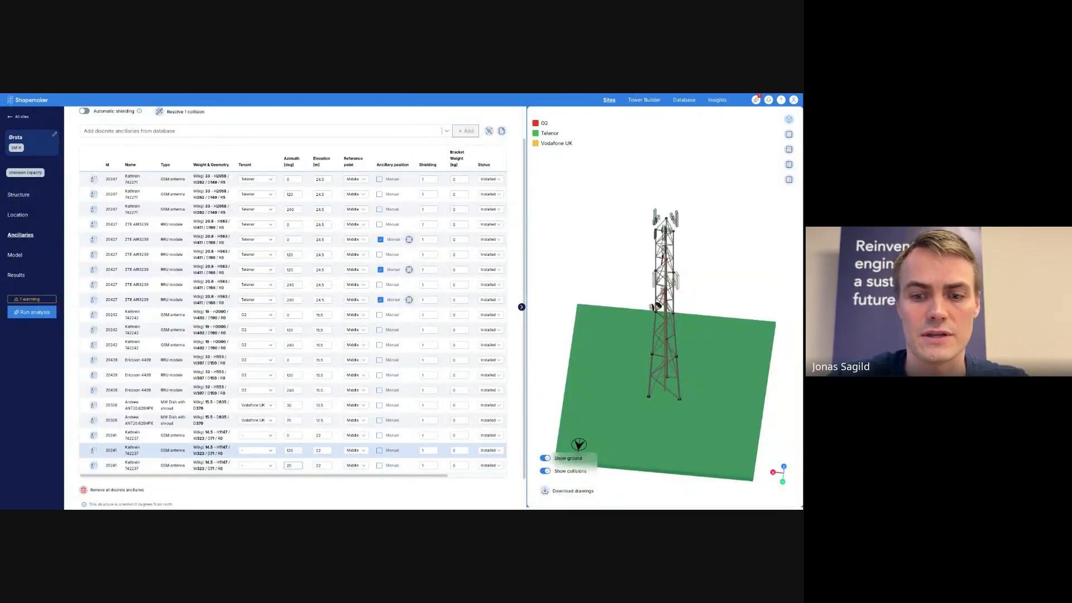
left_click_drag(693, 358, 622, 335)
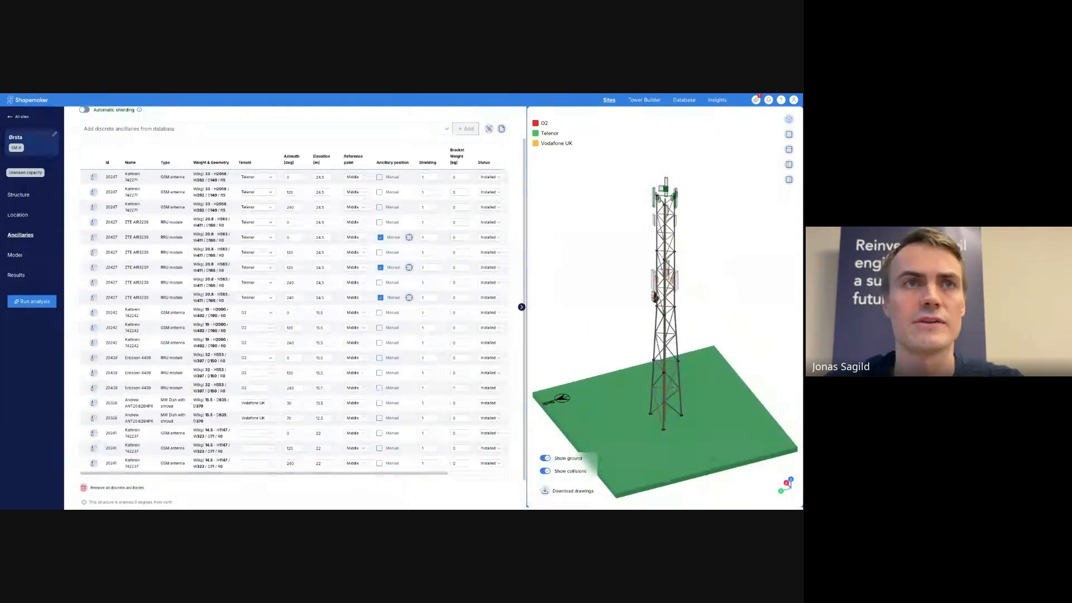
Step: Assign Telia as the tenant of the three new Kathrein 742237 antennas
left_click(258, 433)
scroll(255, 400, "down", 1)
left_click(254, 416)
left_click(258, 449)
scroll(254, 425, "down", 1)
left_click(237, 431)
left_click(258, 463)
scroll(255, 424, "down", 1)
left_click(237, 446)
Step: Set the status of the three Telia Kathrein 742237 antennas to Planned
scroll(279, 448, "right", 3)
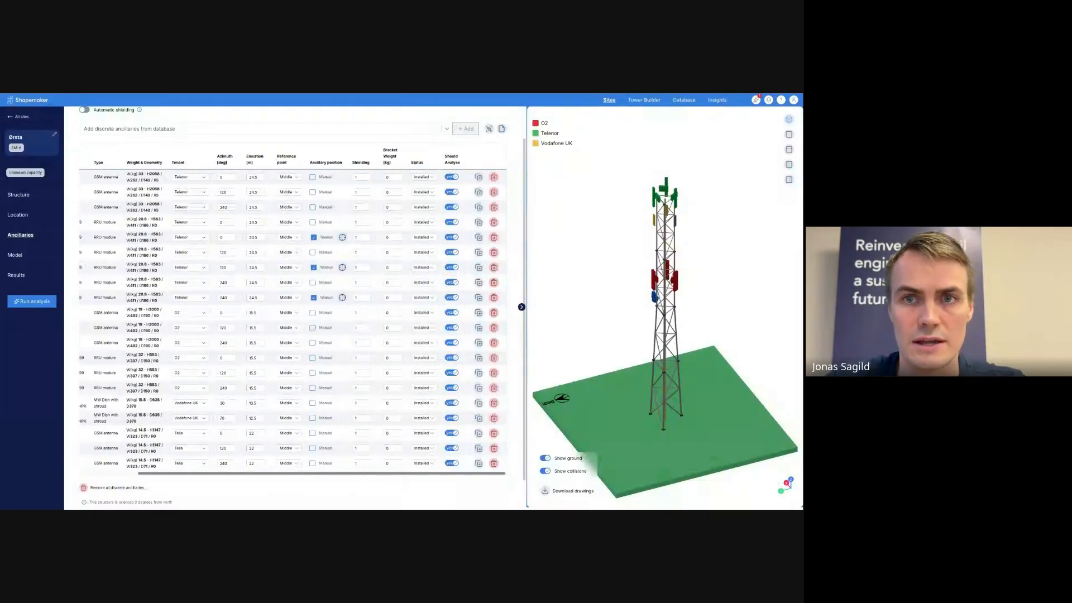
left_click(456, 448)
left_click(457, 388)
left_click(457, 464)
left_click(457, 404)
left_click(456, 433)
left_click(457, 373)
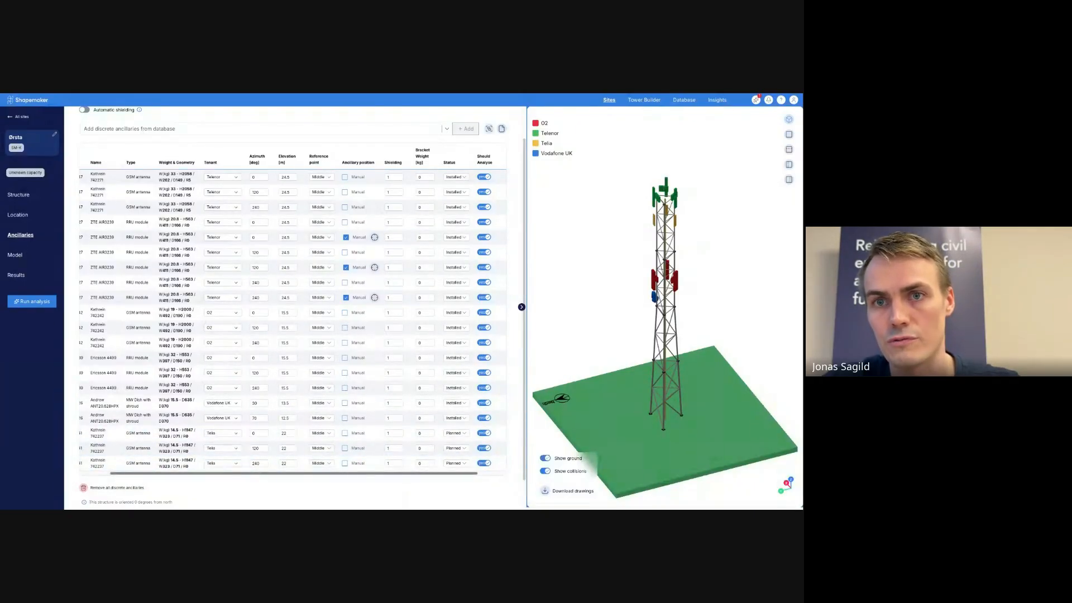
Step: Search the discrete ancillaries database for "rru" and add the Ericsson 2460 RRU module to the tower
scroll(293, 312, "left", 3)
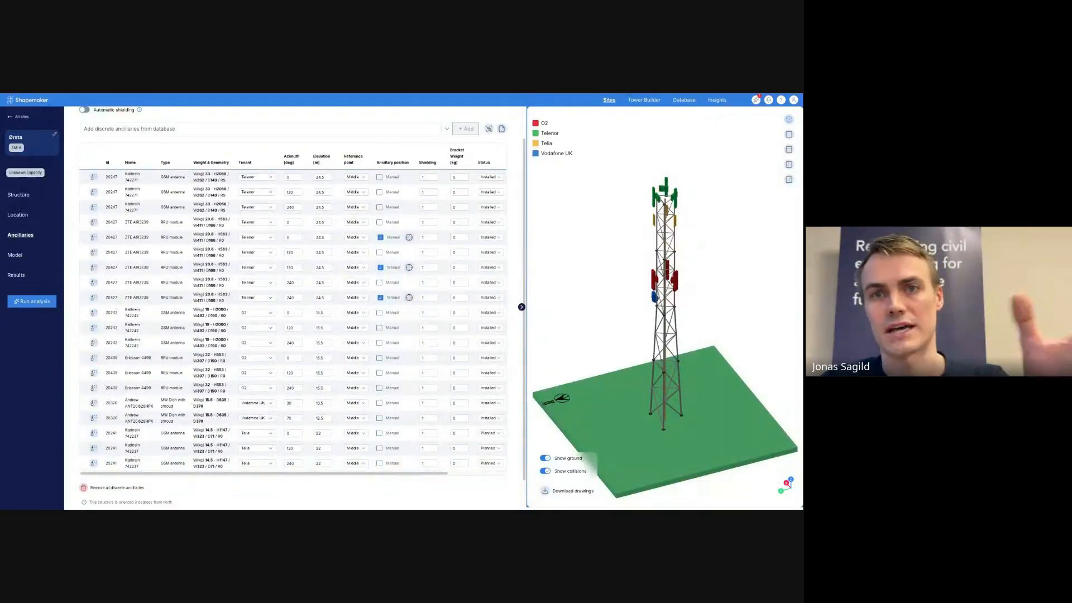
left_click(261, 129)
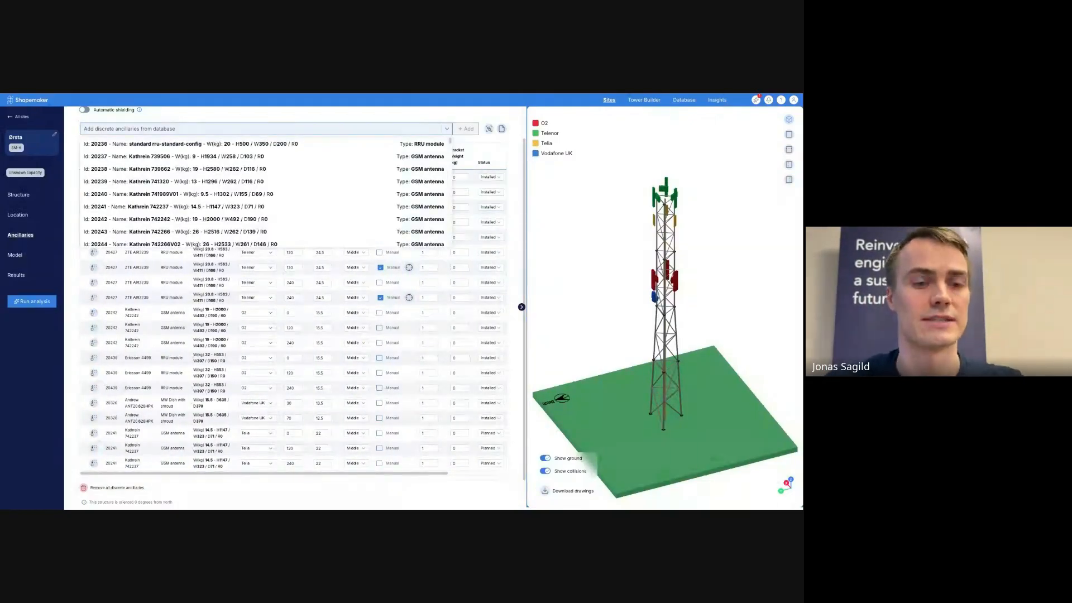
type("rru")
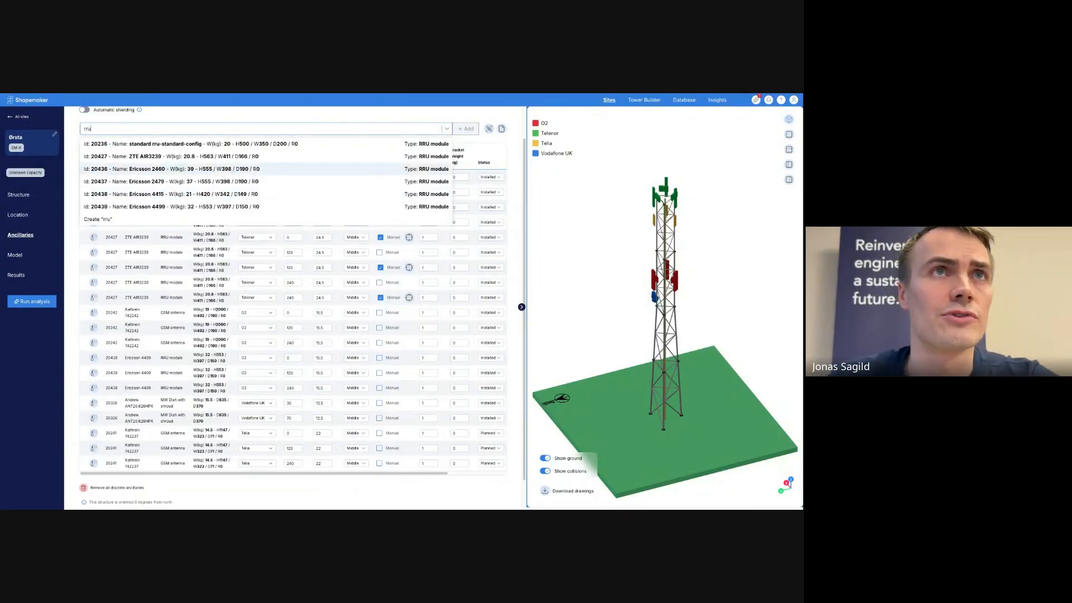
left_click(261, 169)
left_click(466, 129)
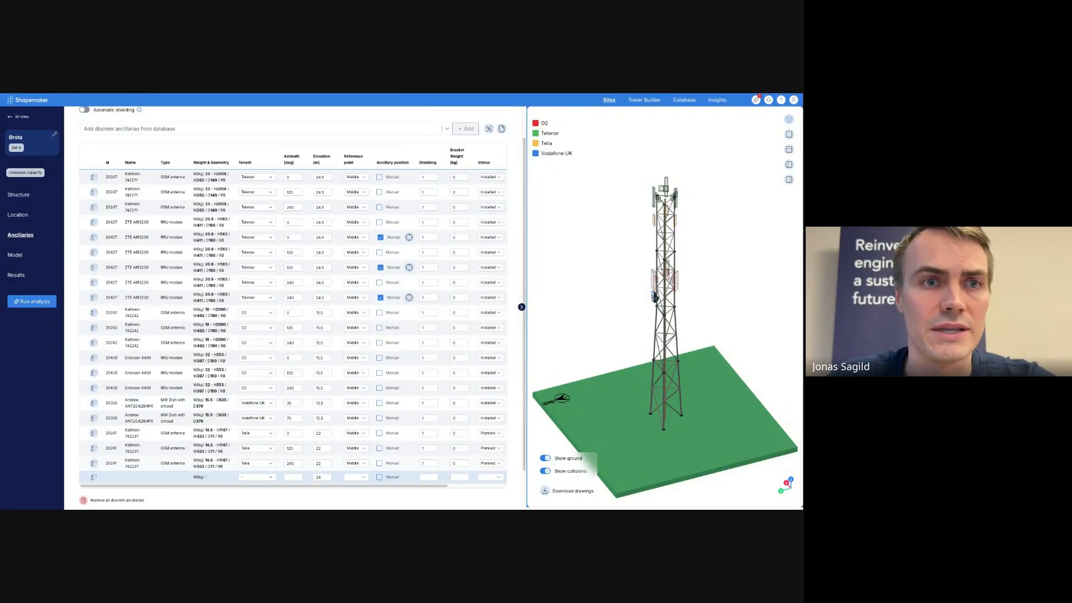
Step: Duplicate the new Ericsson 2460 RRU module twice
left_click_drag(346, 490, 404, 490)
left_click(478, 480)
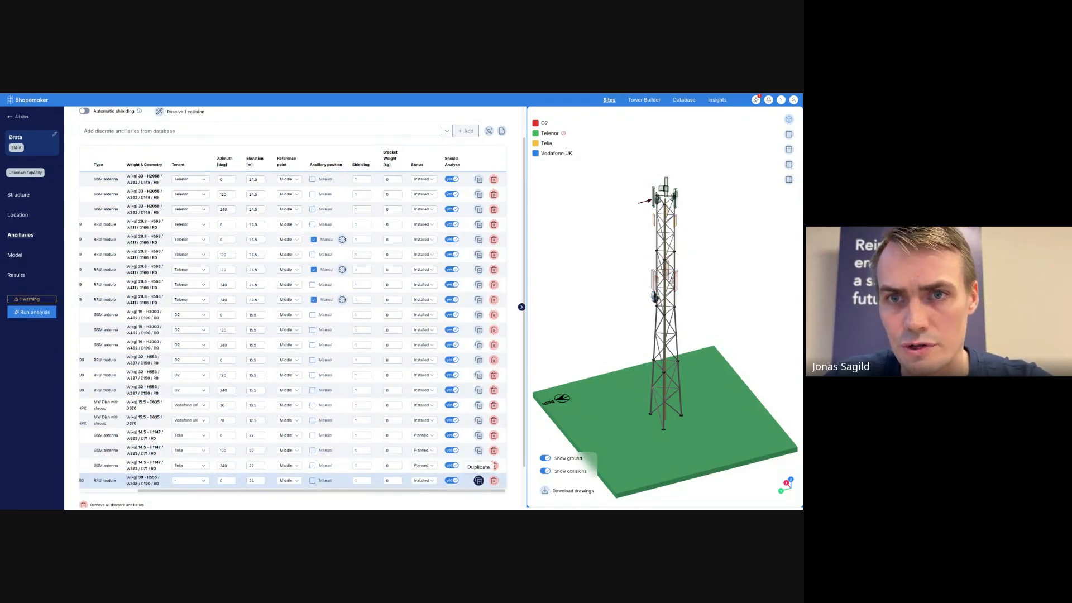
left_click(479, 480)
scroll(478, 480, "down", 2)
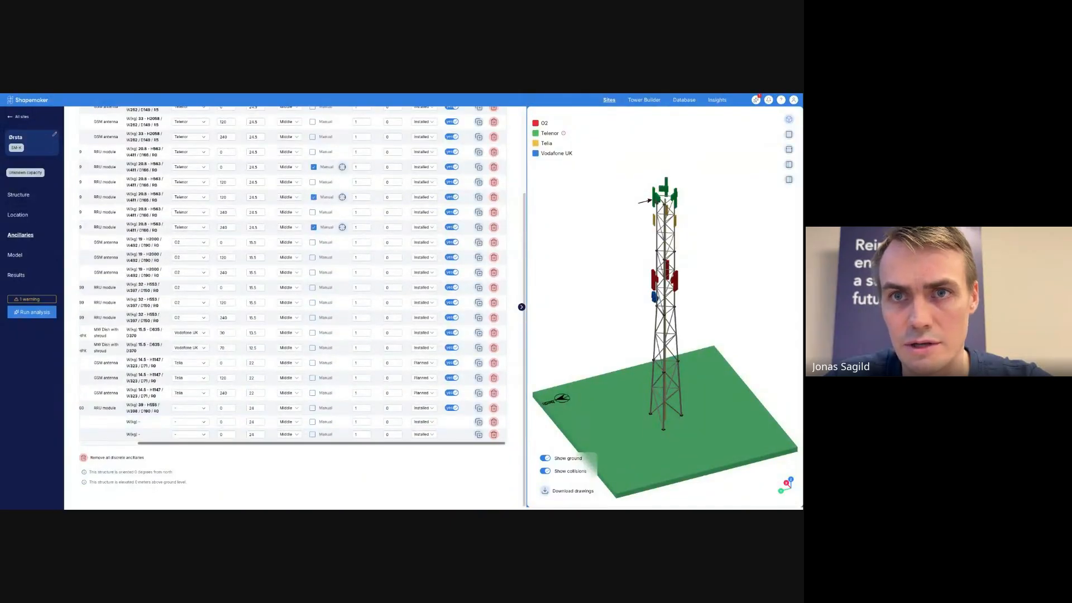
Step: Assign Telia as the first Ericsson 2460 module's tenant and set the elevation of all three modules to 22 m
left_click_drag(391, 444, 330, 444)
left_click(257, 408)
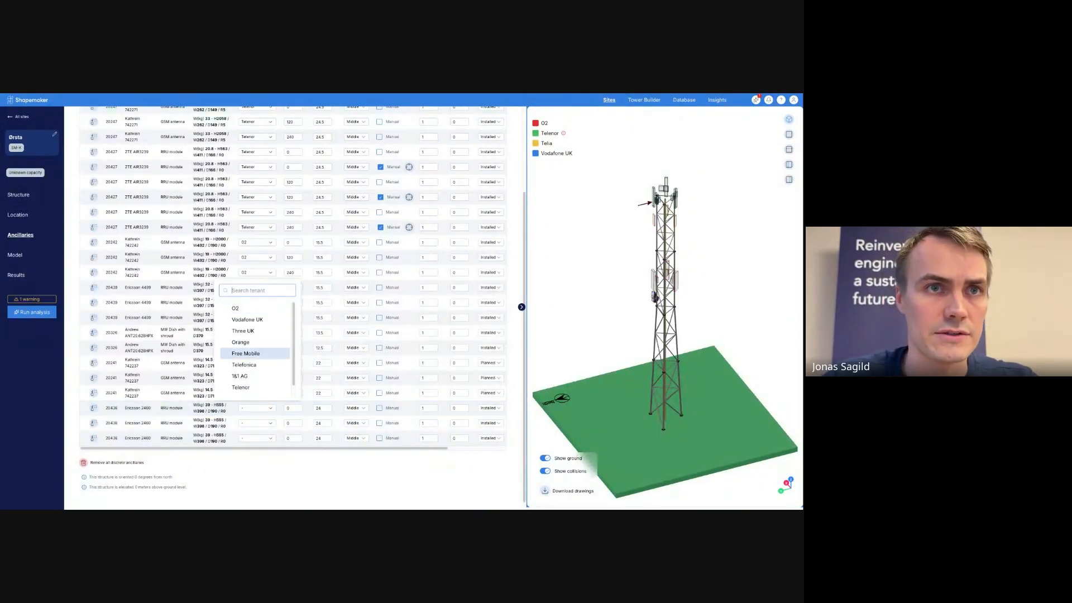
left_click(252, 379)
double_click(321, 409)
type("22")
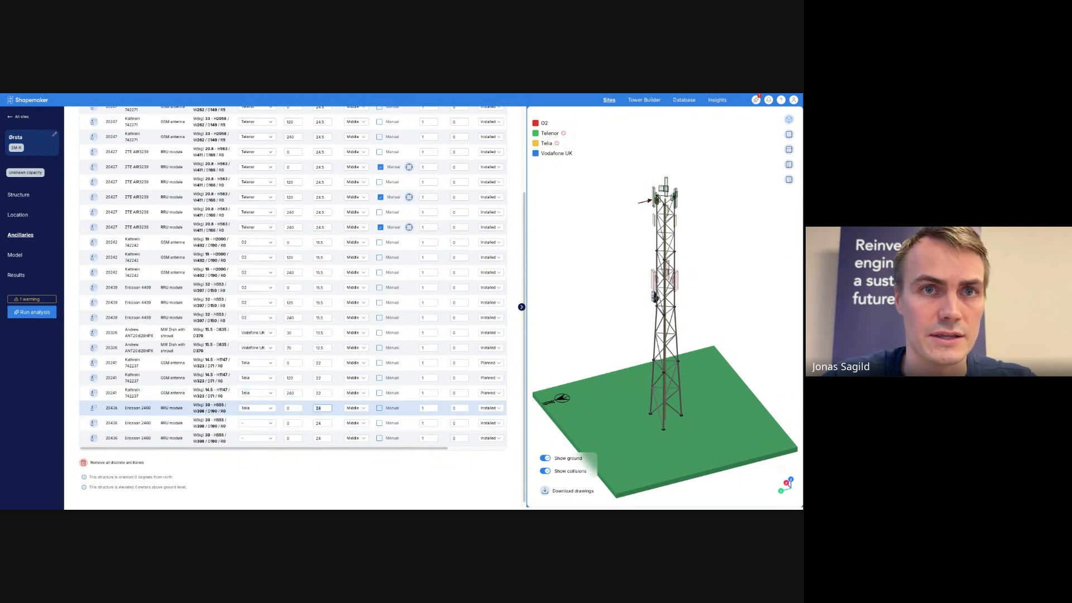
double_click(321, 424)
type("22")
double_click(321, 438)
type("22")
Step: Set the azimuths of the second and third Ericsson 2460 modules to 120 and 240 degrees
double_click(289, 423)
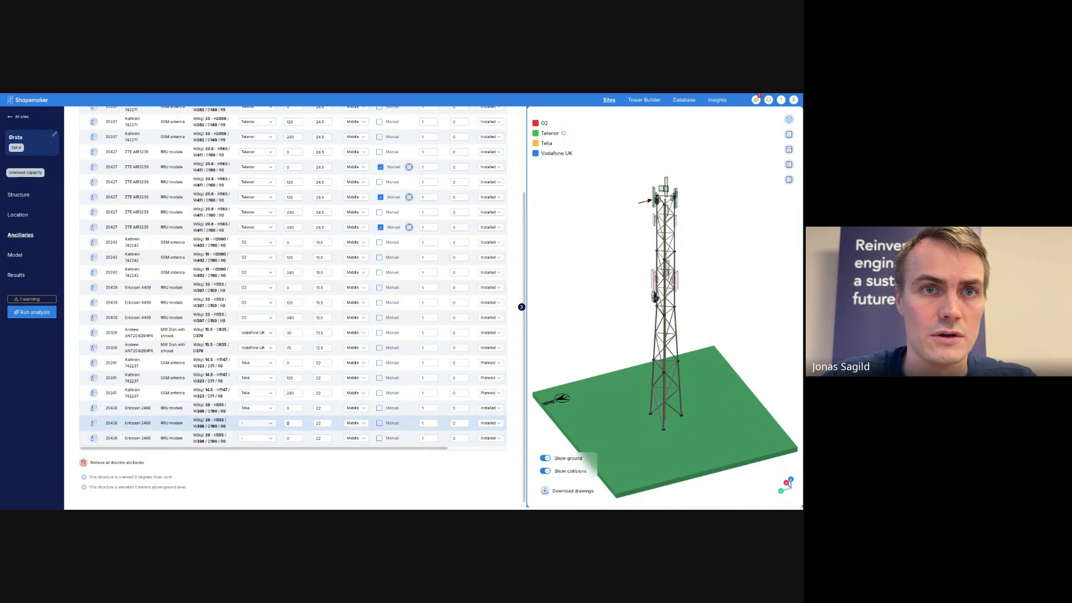
left_click(290, 423)
left_click(289, 439)
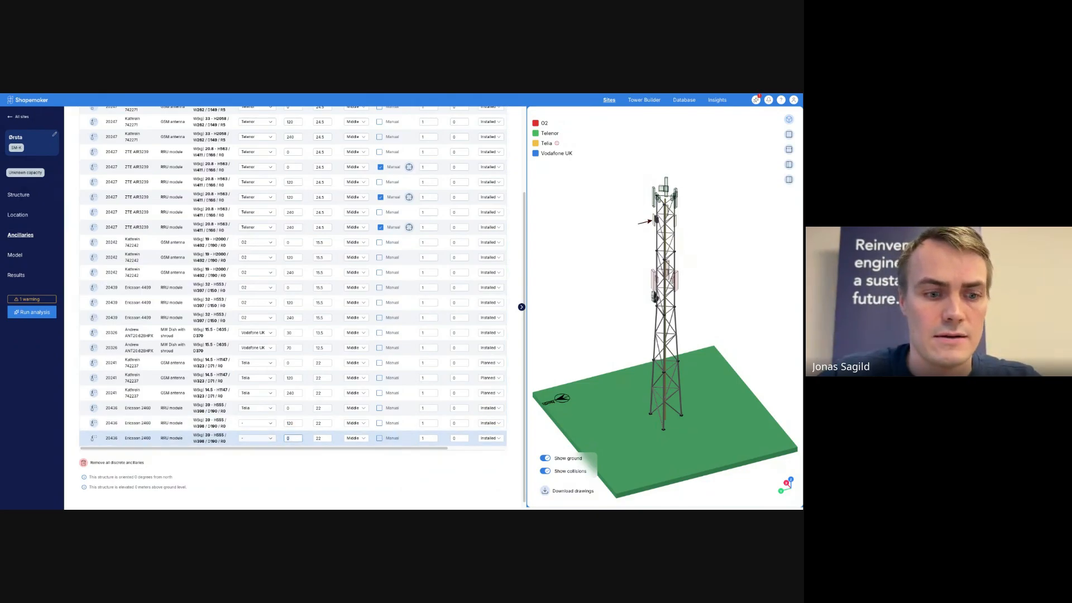
Step: Assign Telia as the tenant of the second and third Ericsson 2460 modules
left_click(257, 423)
scroll(257, 397, "down", 1)
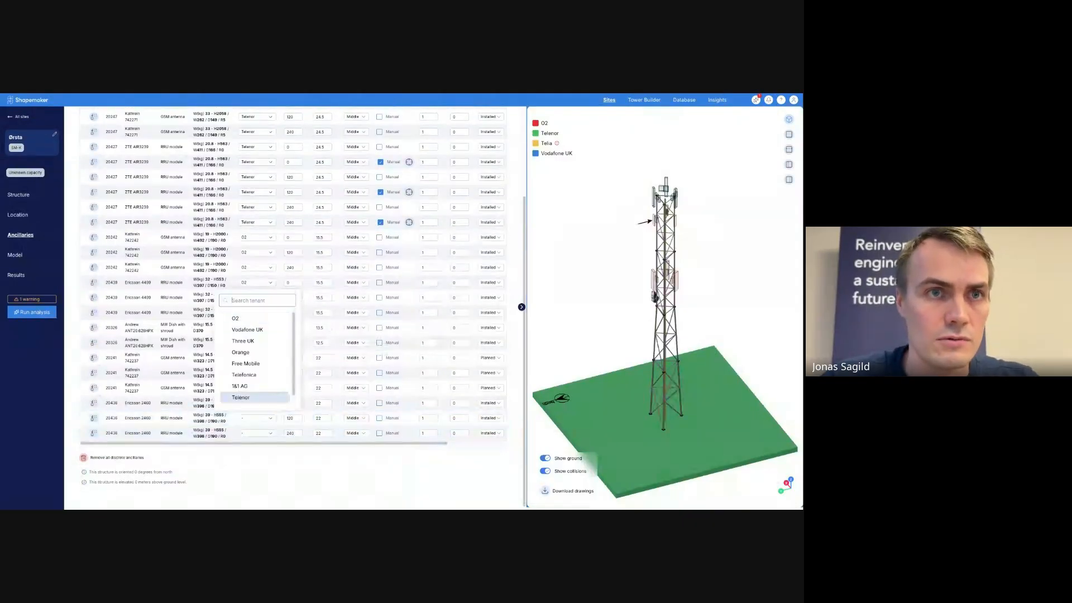
left_click(257, 399)
left_click(257, 433)
scroll(257, 413, "down", 1)
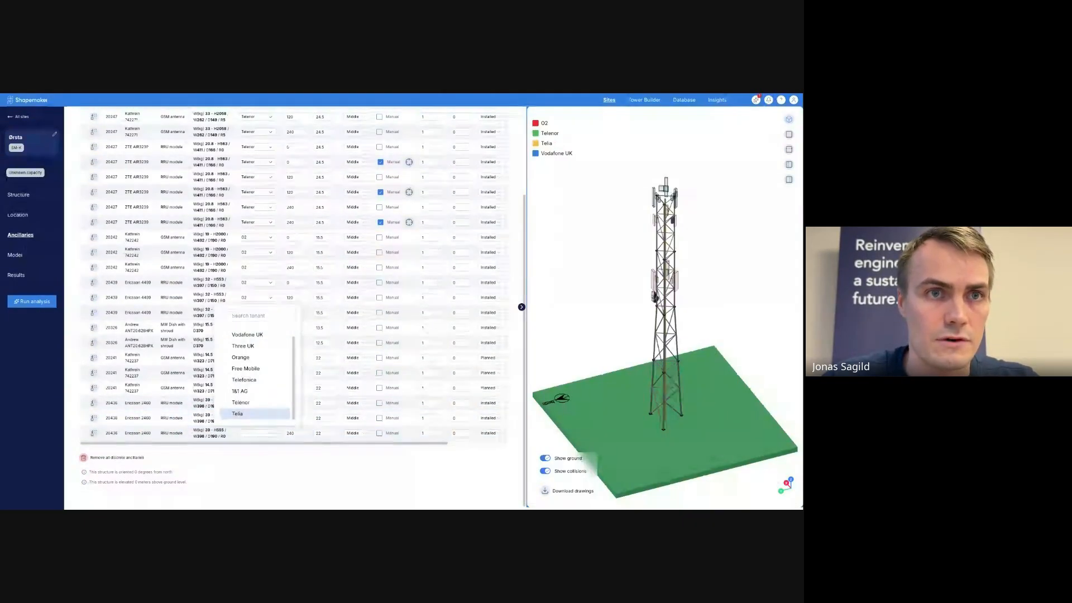
left_click(257, 414)
Step: Set the status of the three Ericsson 2460 RRU modules to Planned
scroll(294, 278, "right", 2)
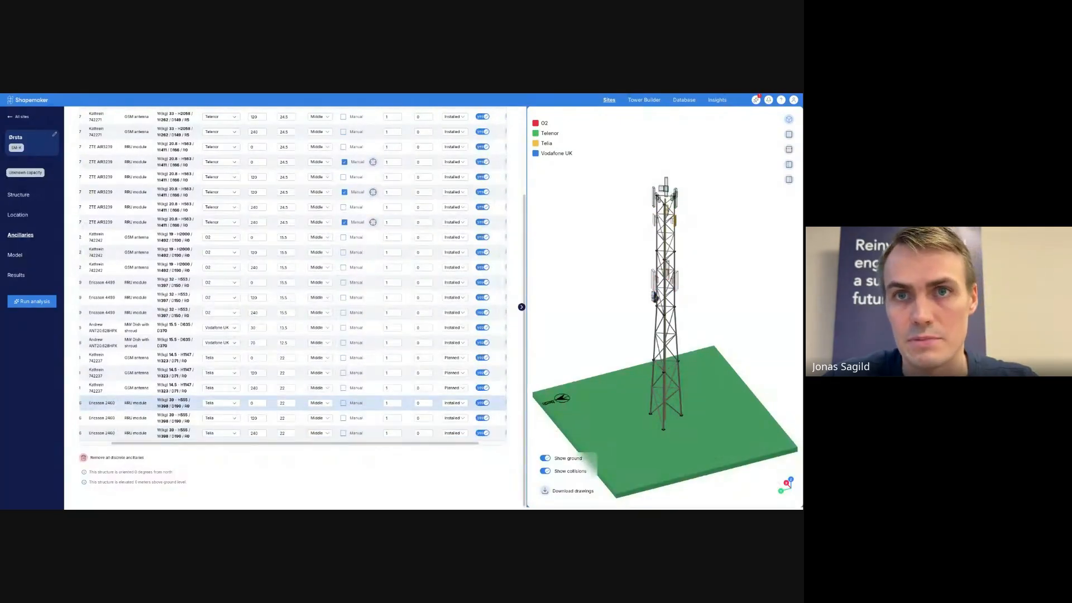
left_click(455, 417)
left_click(456, 434)
left_click(455, 418)
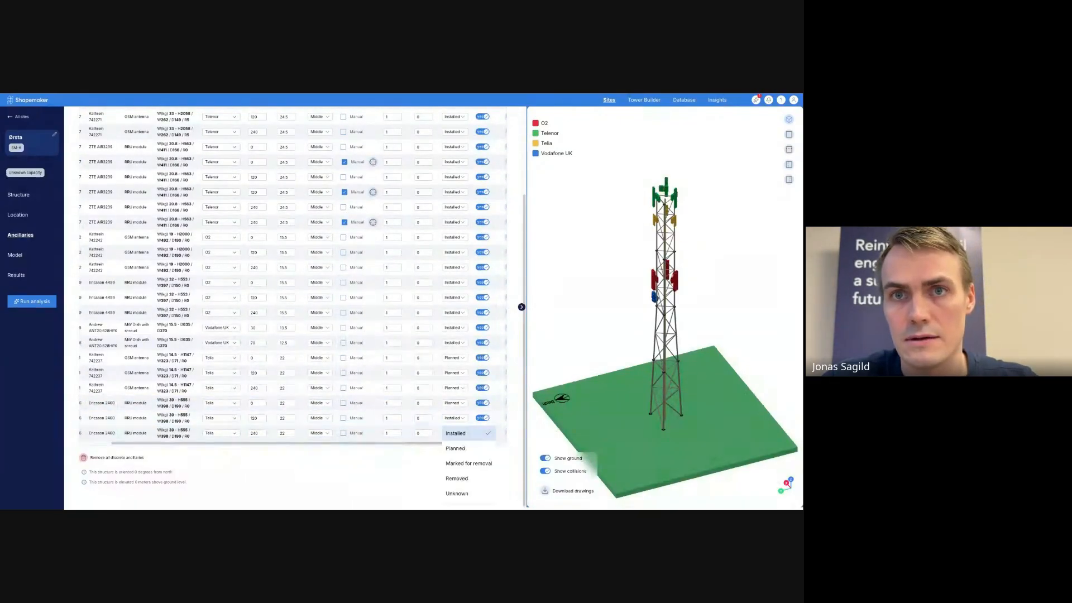
left_click(456, 449)
left_click(455, 433)
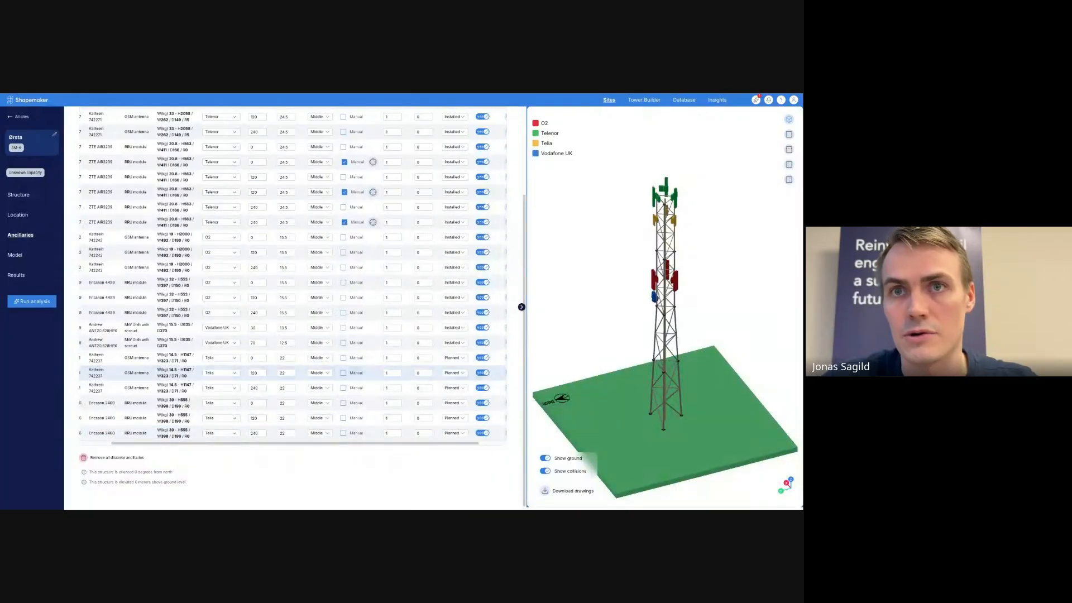
left_click(455, 372)
Step: Highlight Telia's ancillaries in the 3D model and examine their placement on the tower
left_click_drag(670, 324, 631, 316)
left_click(547, 144)
scroll(664, 301, "up", 5)
right_click_drag(665, 301, 667, 394)
left_click_drag(666, 394, 641, 402)
scroll(665, 307, "down", 4)
left_click_drag(664, 307, 669, 302)
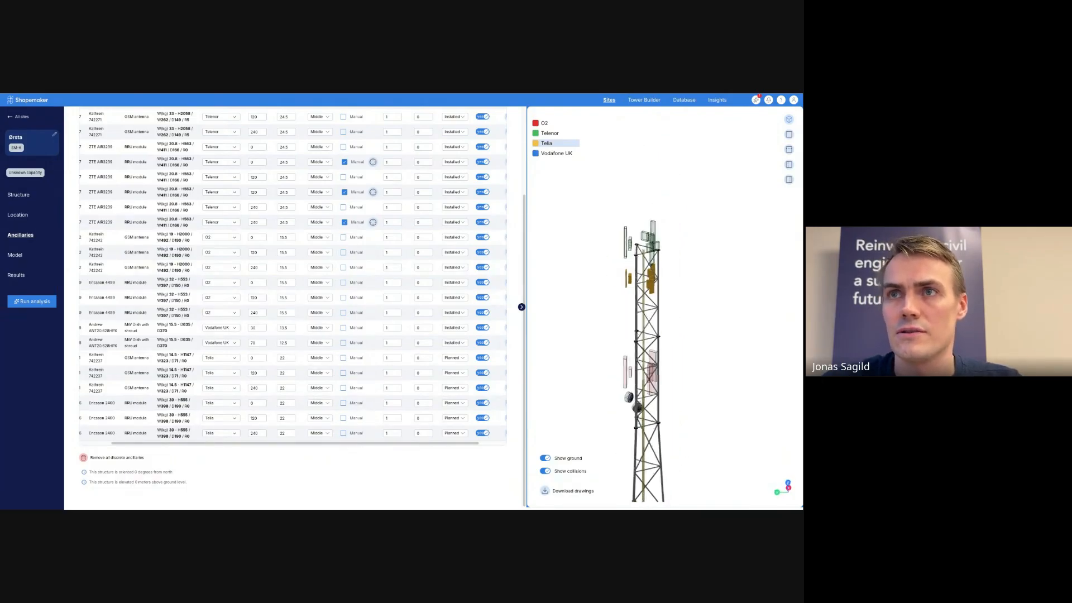
Step: Run the analysis of the Ørsta tower with the planned Telia equipment and review the results summary
left_click(22, 275)
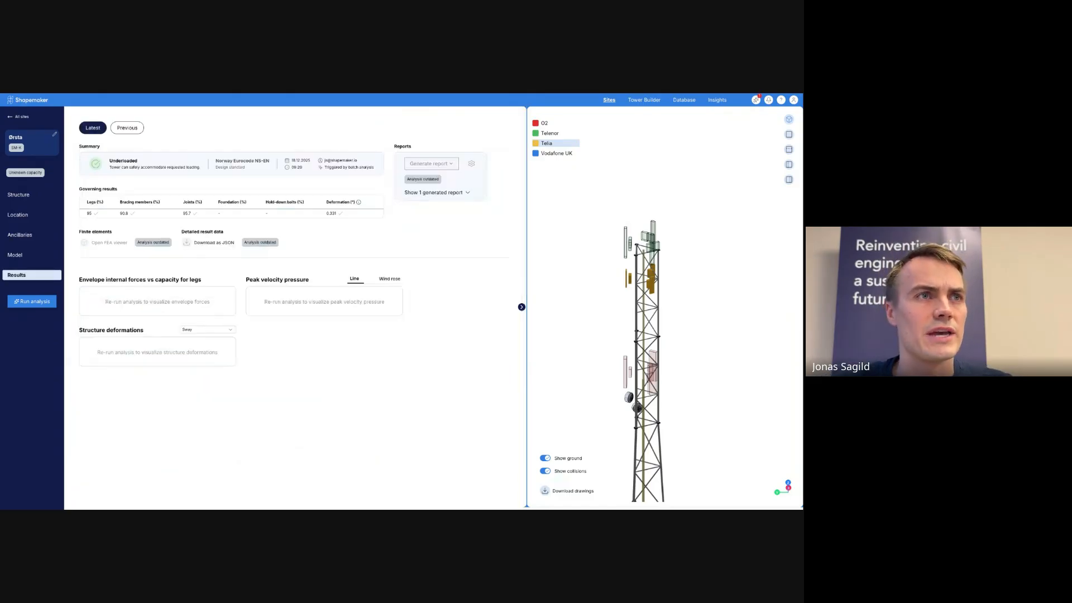
left_click(32, 301)
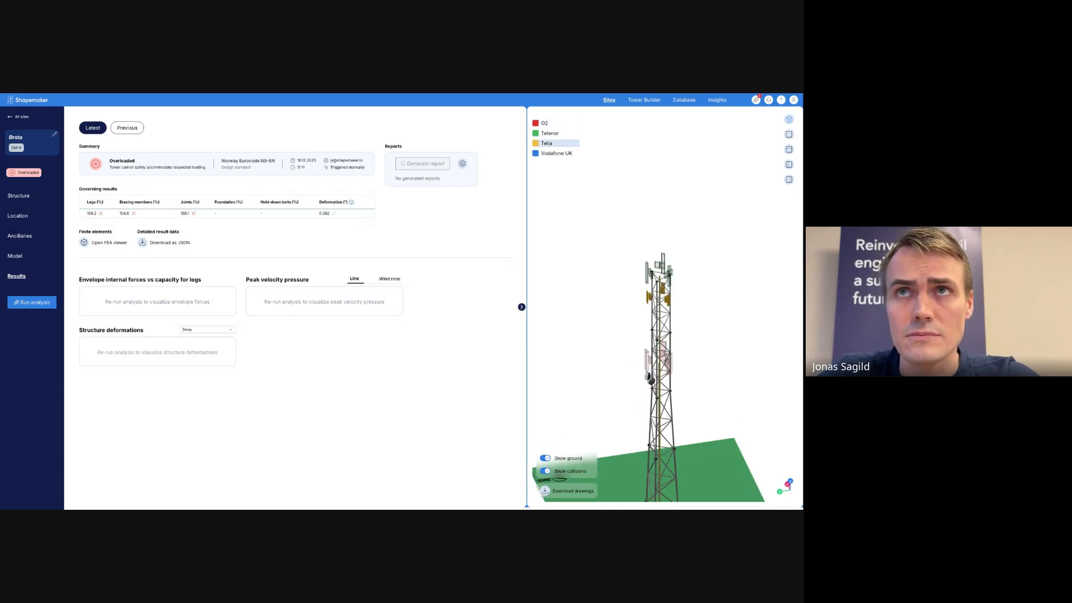
left_click_drag(113, 161, 359, 167)
left_click(368, 170)
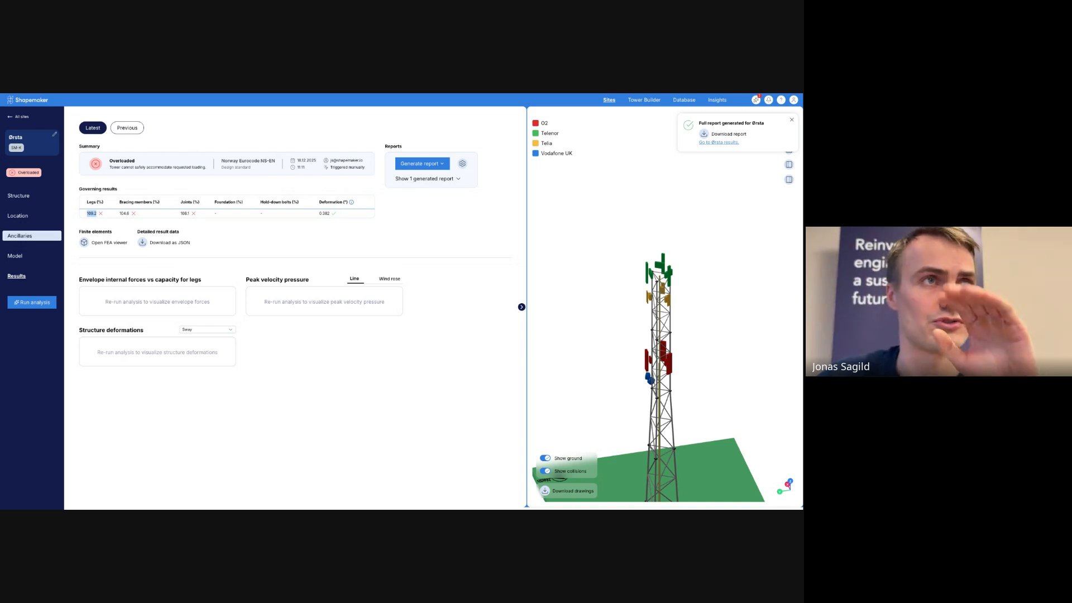
Step: Lower the three planned Kathrein 742237 antennas to an elevation of 18 m
left_click(20, 236)
scroll(293, 335, "down", 5)
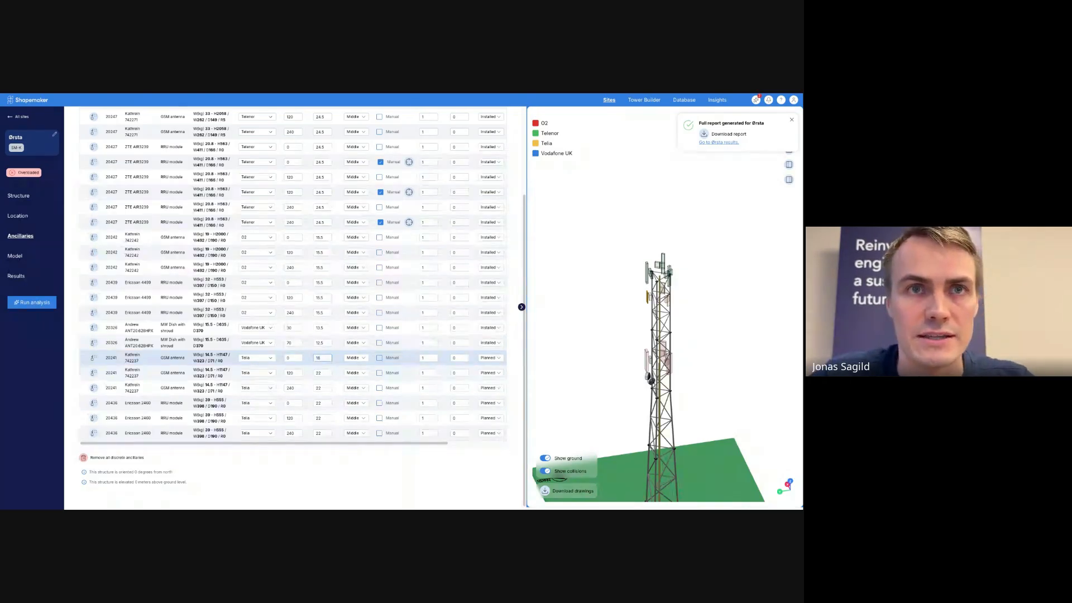
left_click(322, 373)
type("18")
double_click(322, 388)
type("18")
Step: Set the elevation of the three planned Ericsson 2460 RRU modules to 18 m
double_click(322, 403)
type("1")
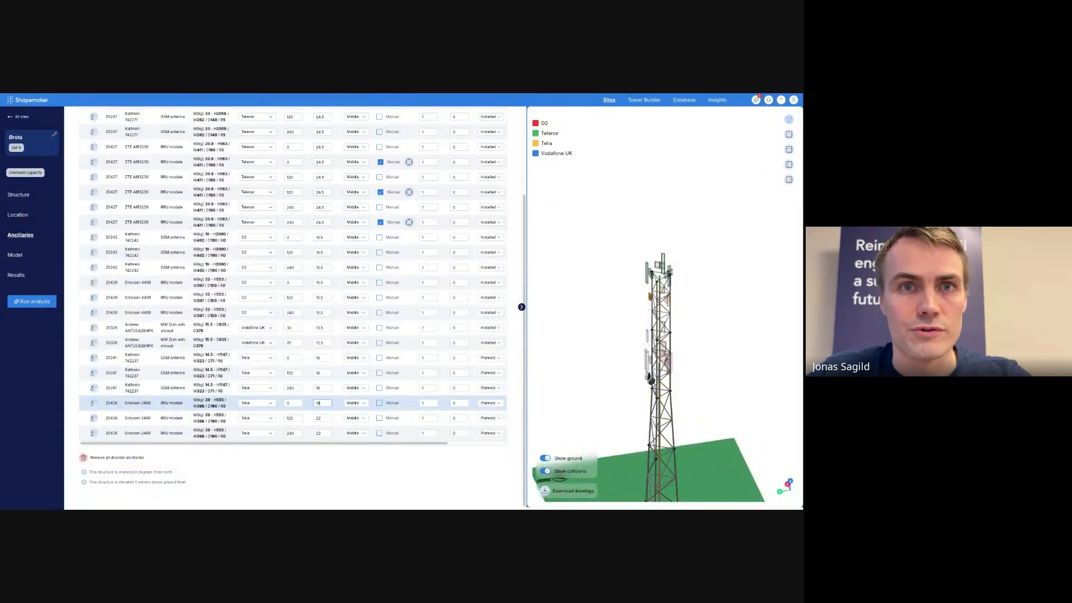
type("8")
left_click(317, 418)
type("1")
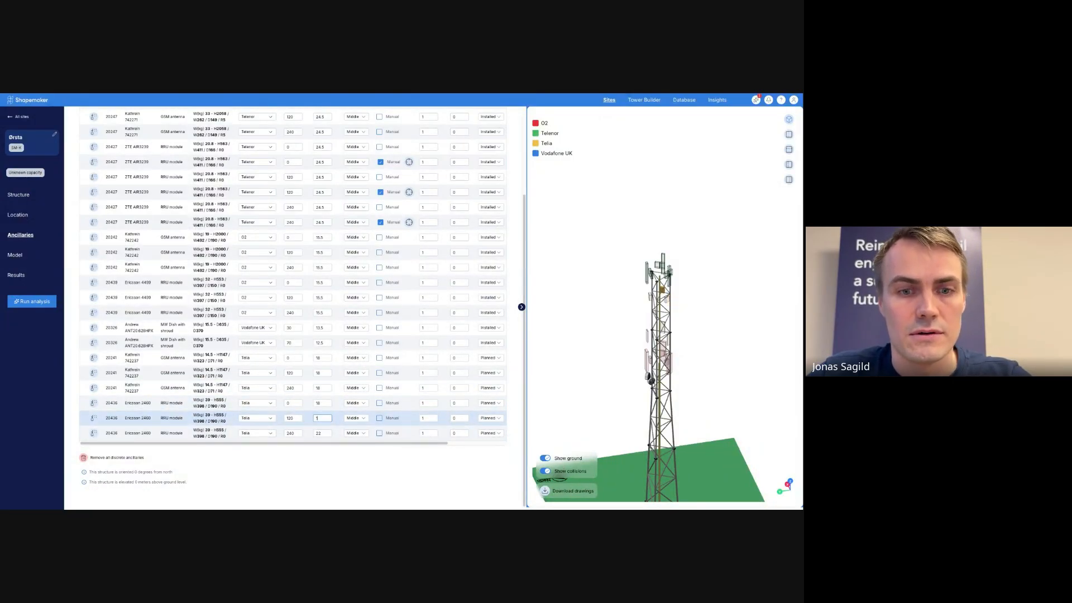
type("8")
left_click(321, 434)
Step: Turn on automatic shielding for the discrete ancillaries and inspect the antenna levels on the tower model
scroll(322, 350, "up", 3)
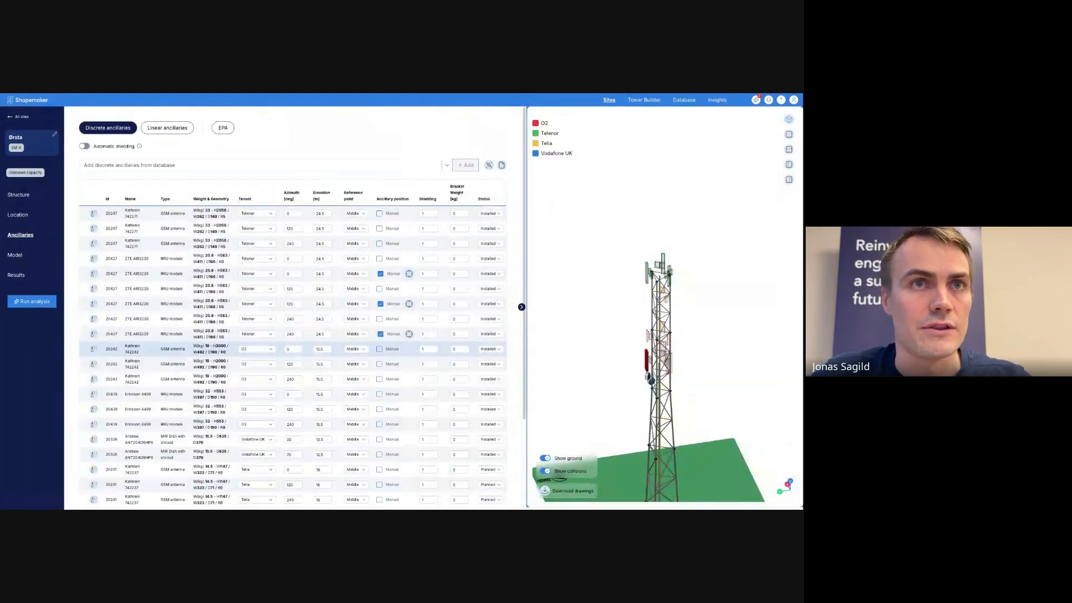
left_click(83, 146)
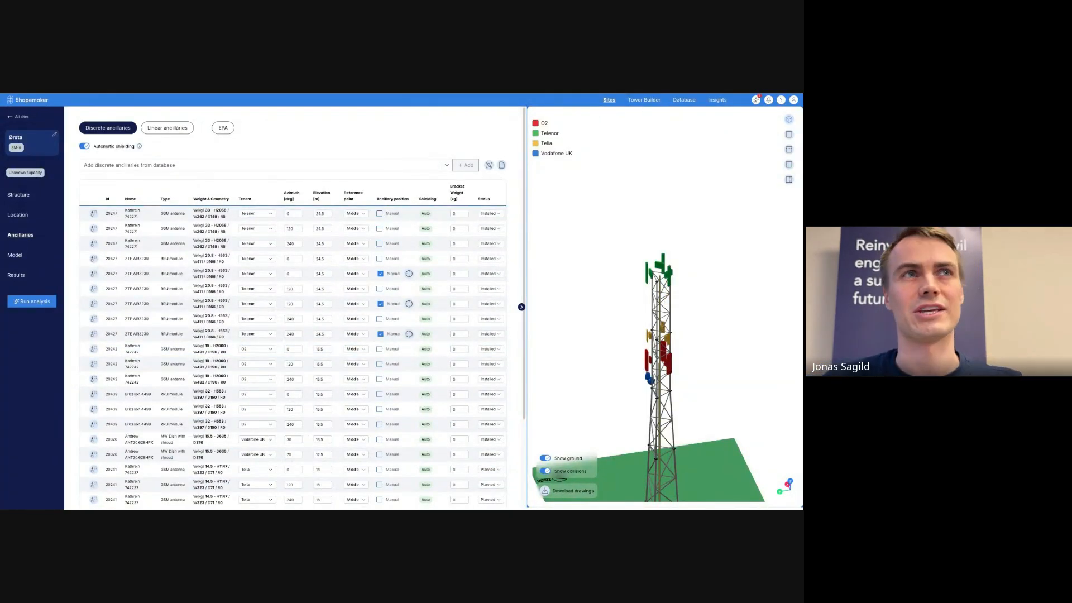
left_click_drag(691, 293, 642, 273)
scroll(643, 273, "up", 5)
right_click_drag(665, 346, 651, 311)
scroll(663, 316, "up", 4)
left_click_drag(650, 311, 643, 301)
scroll(665, 306, "down", 1)
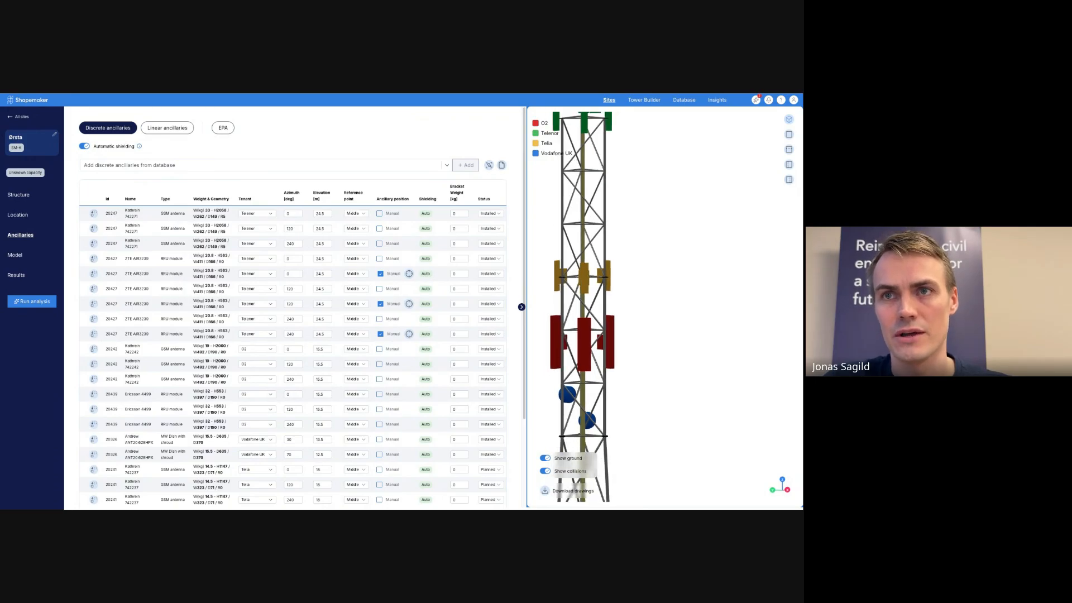
left_click_drag(643, 305, 707, 303)
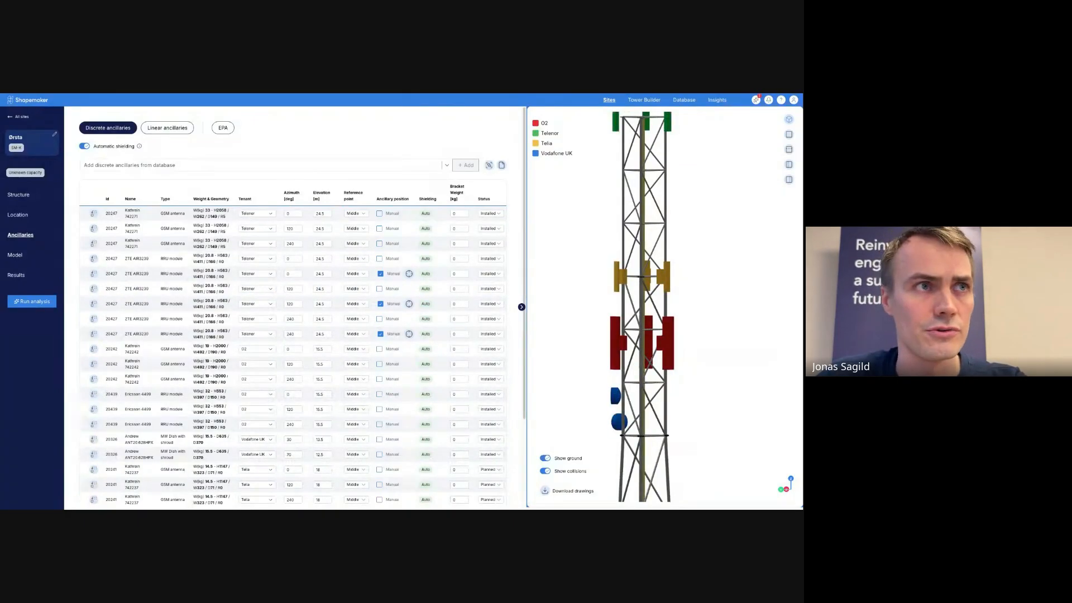
Step: Rerun the Ørsta tower analysis with the revised ancillaries and show the generated report in the results
left_click(16, 275)
left_click(32, 301)
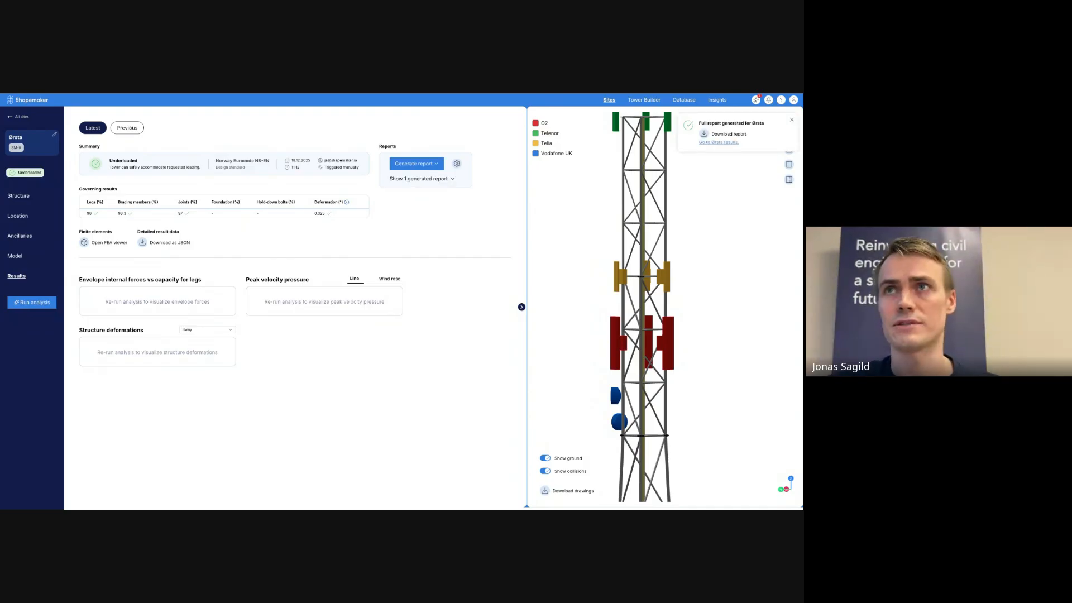
left_click(423, 179)
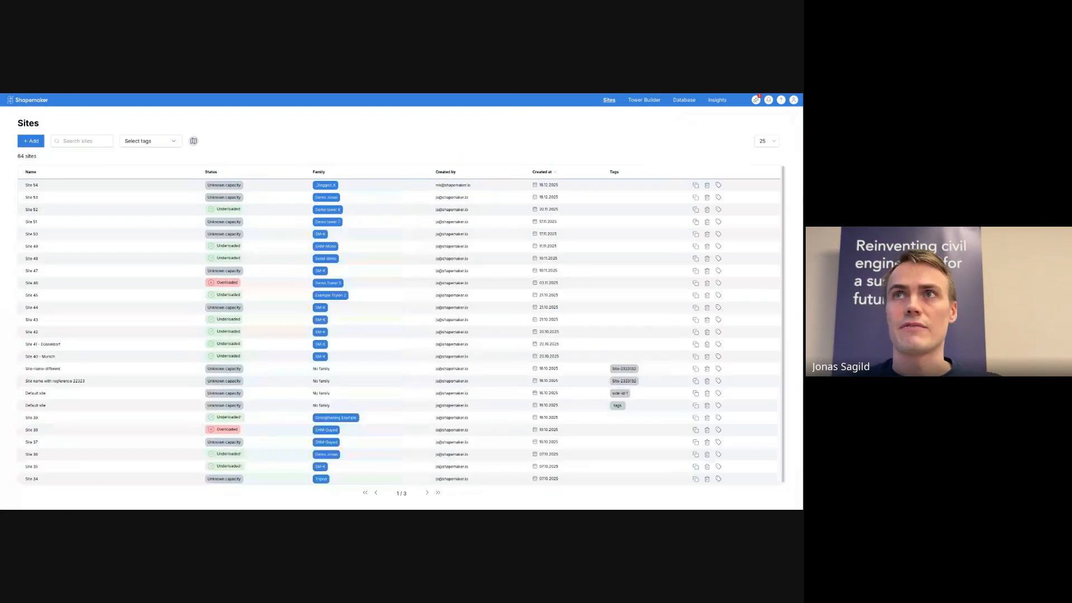
Step: Open the portfolio insights dashboard and examine the status and ancillaries-per-tenant charts
left_click(717, 100)
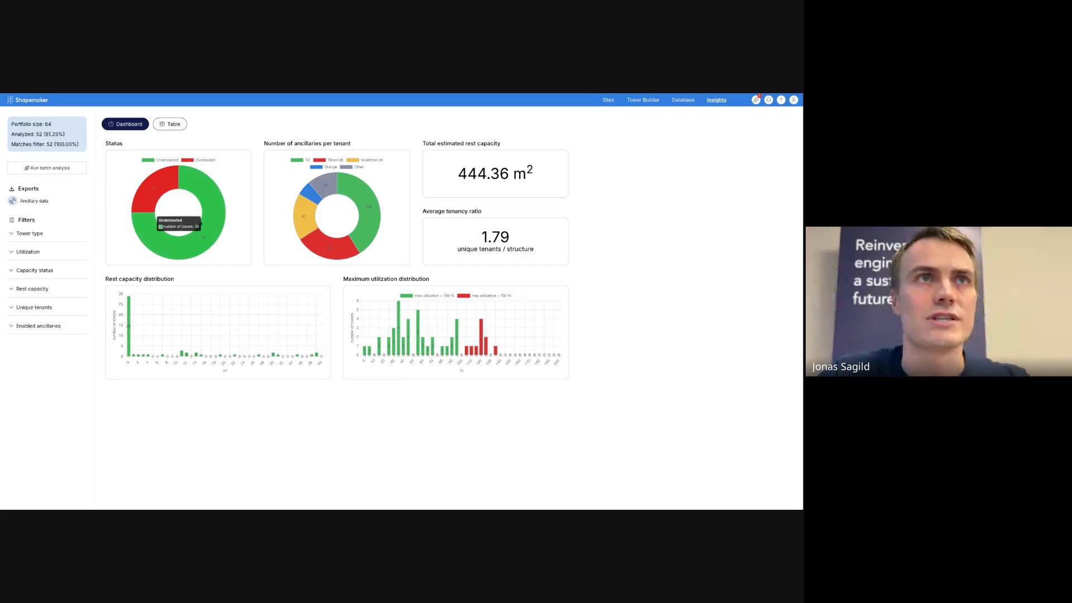
mouse_move(154, 189)
mouse_move(306, 190)
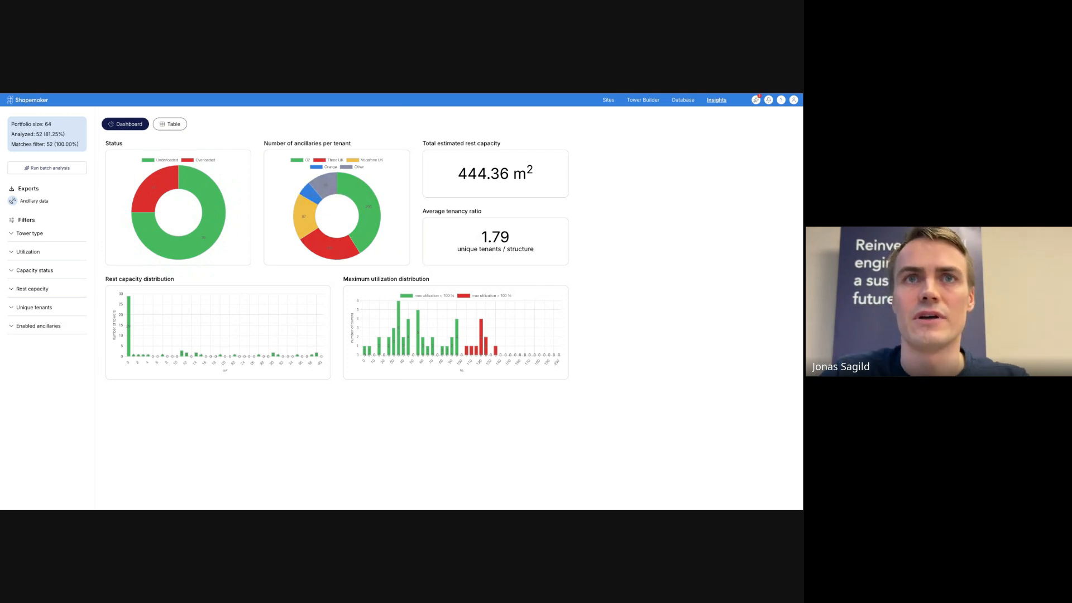
Step: Examine the maximum utilization distribution chart on the portfolio dashboard
left_click_drag(344, 279, 424, 279)
left_click(404, 280)
left_click(425, 280)
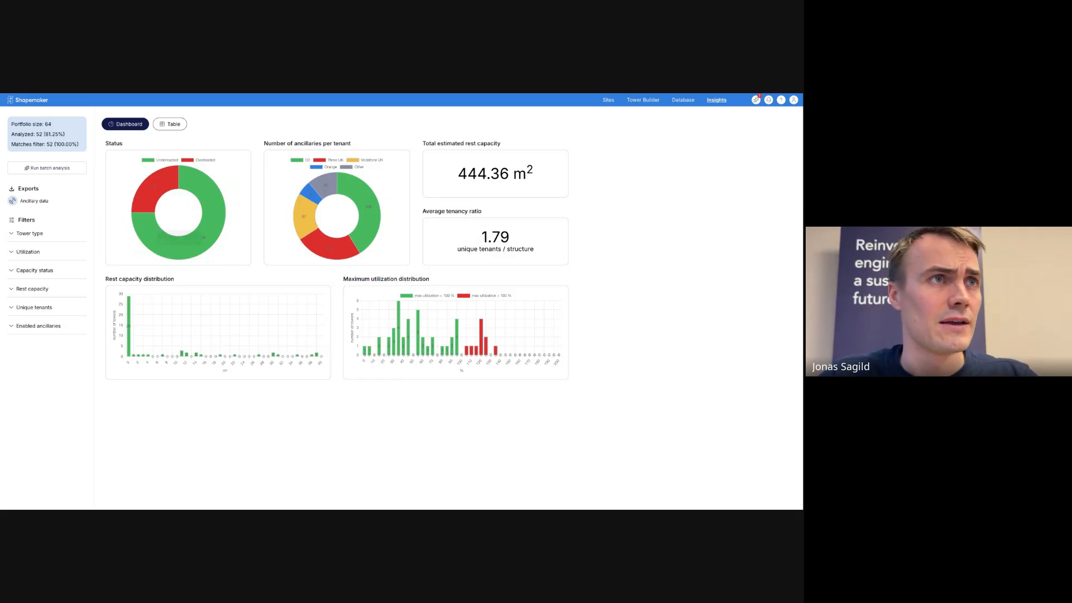
Step: Filter the portfolio to the SM-K lattice tower type and expand the Monopole and Guyed mast filter groups
left_click(29, 234)
left_click(35, 243)
left_click(18, 252)
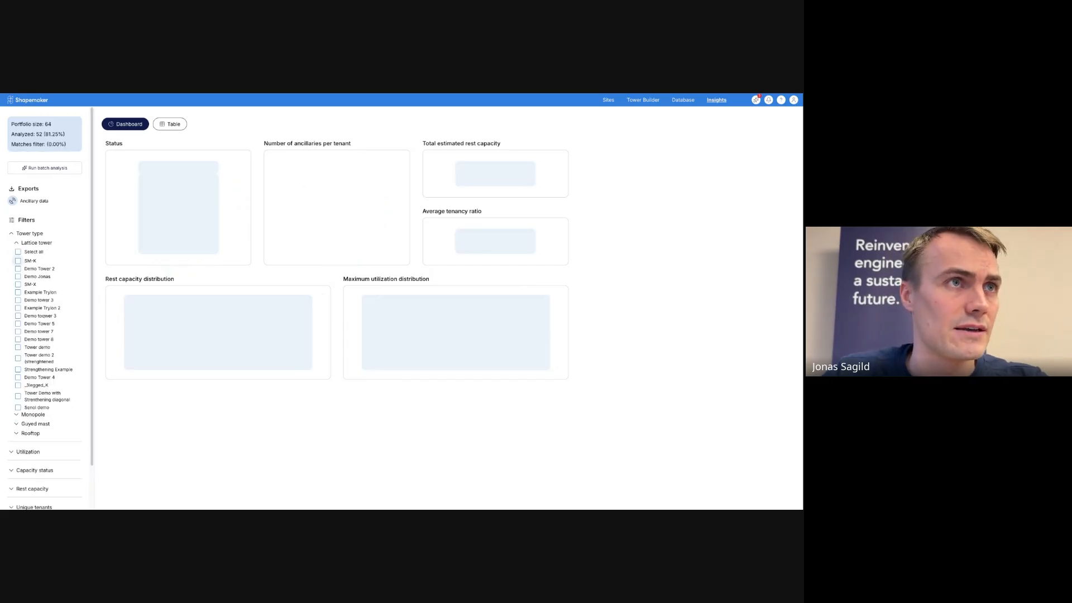
left_click(18, 261)
left_click(33, 414)
left_click(18, 424)
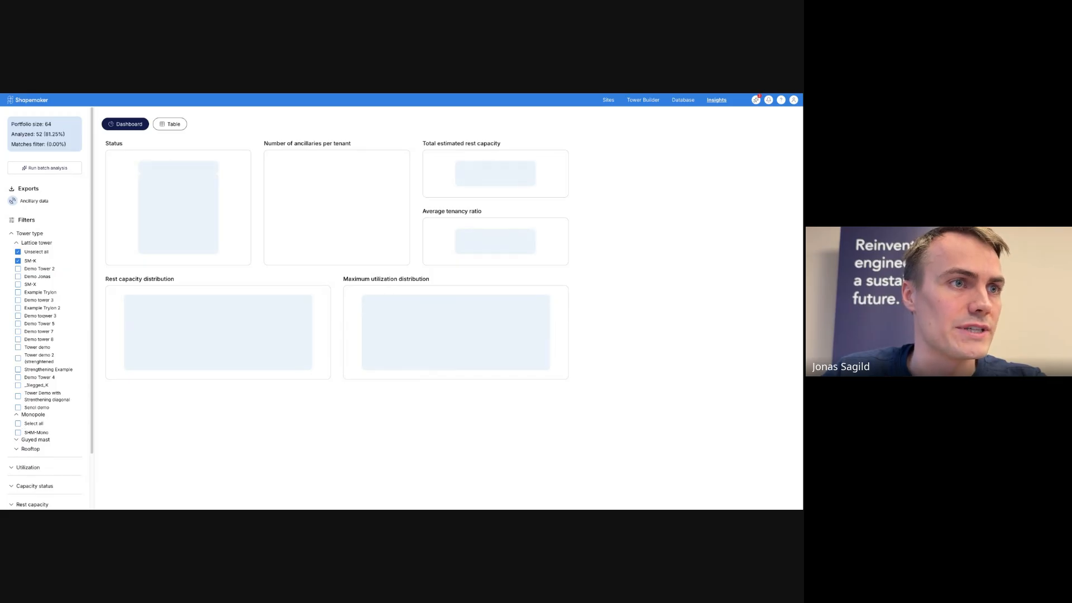
left_click(35, 439)
left_click(18, 448)
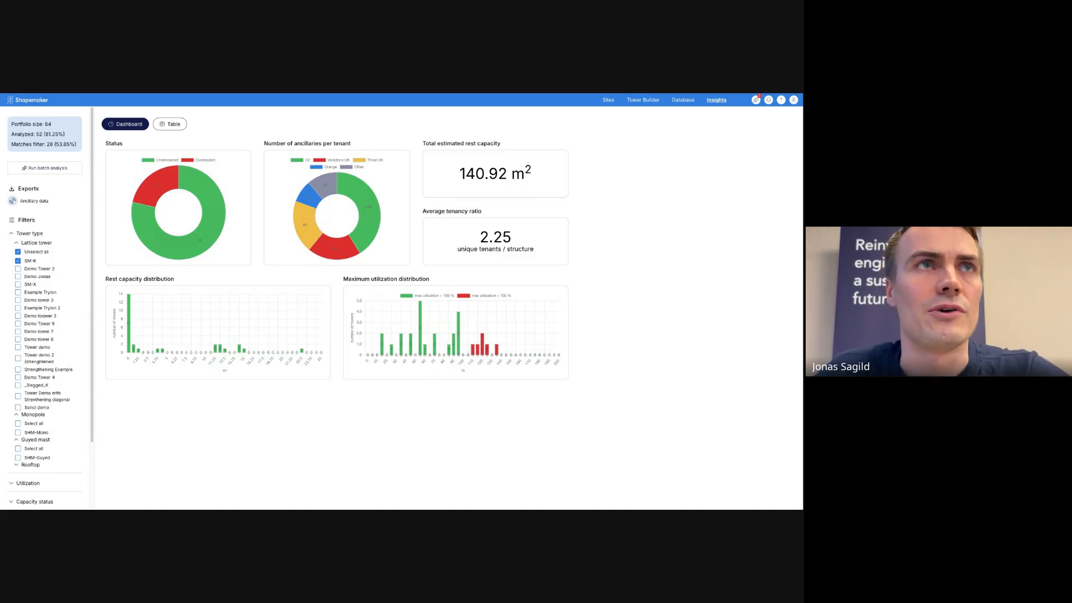
Step: Set the utilization filter's minimum to 100 and list the matching towers as a table
mouse_move(156, 185)
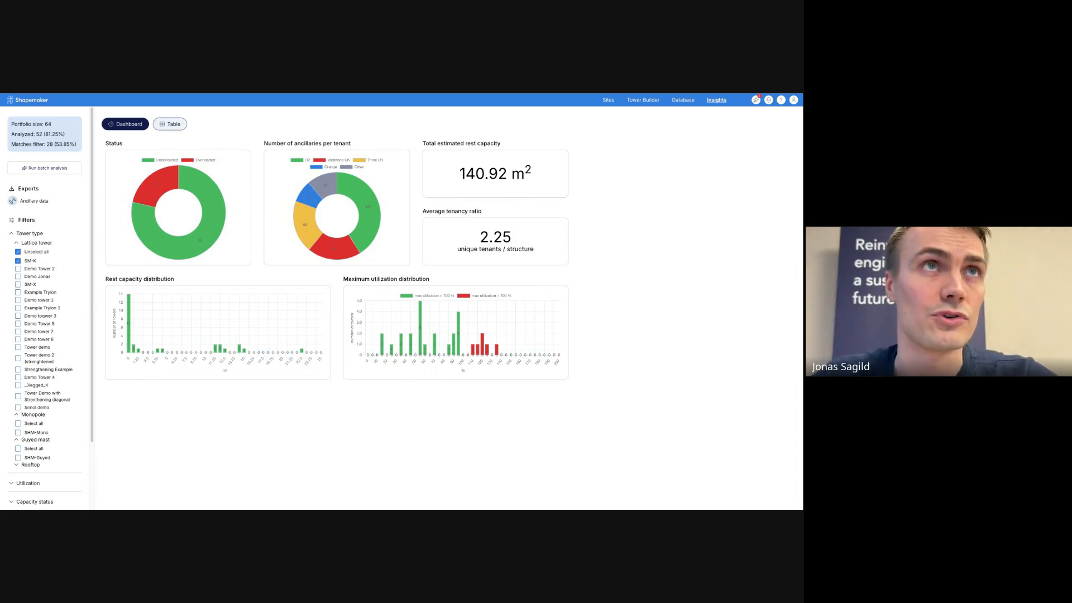
left_click(169, 124)
left_click(125, 124)
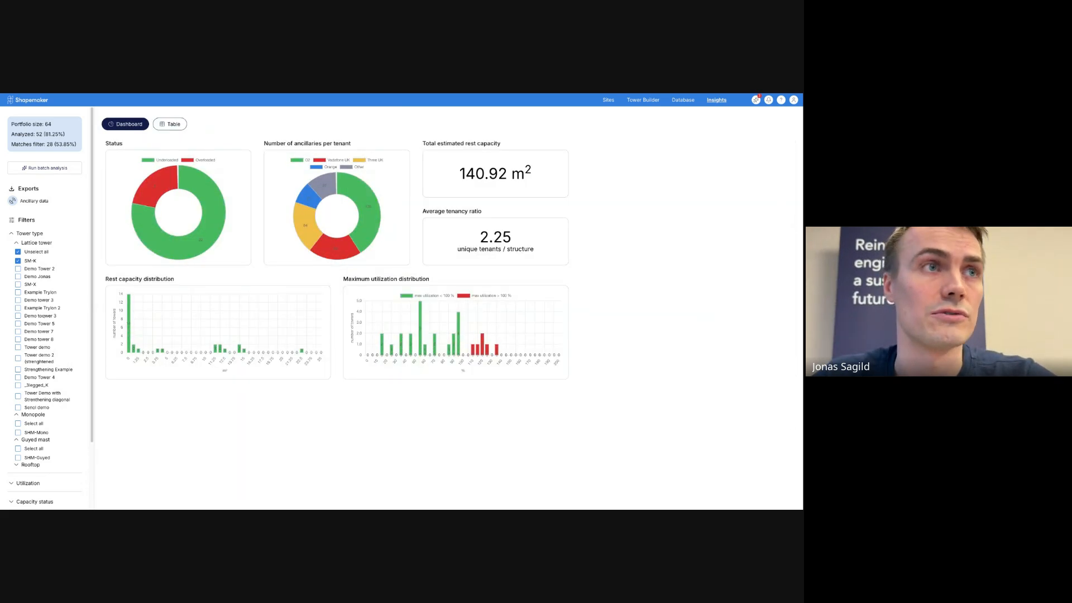
scroll(45, 307, "down", 2)
left_click(28, 404)
left_click(15, 418)
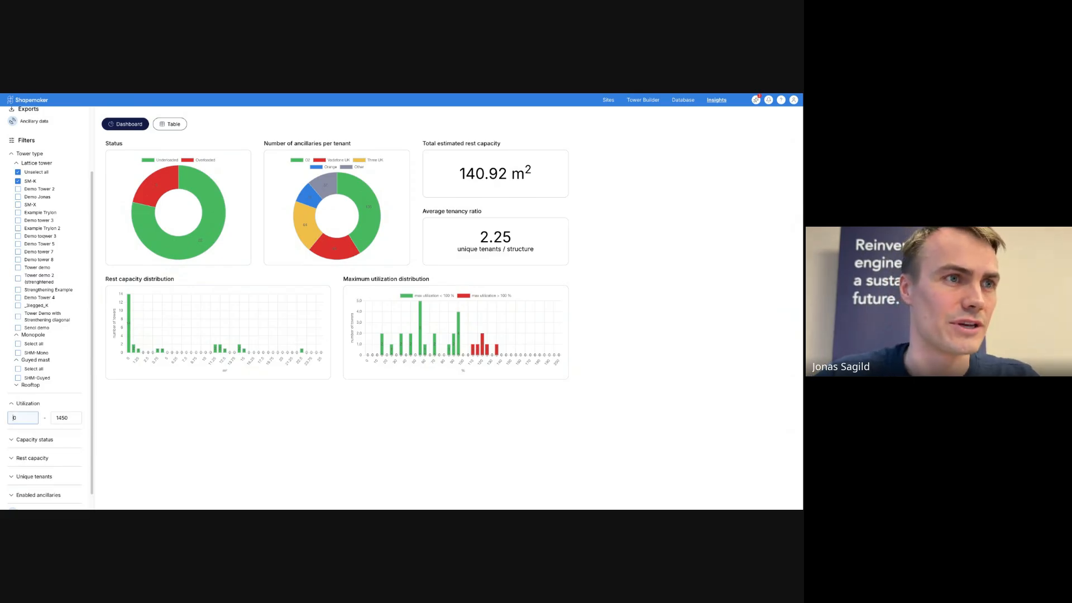
type("100")
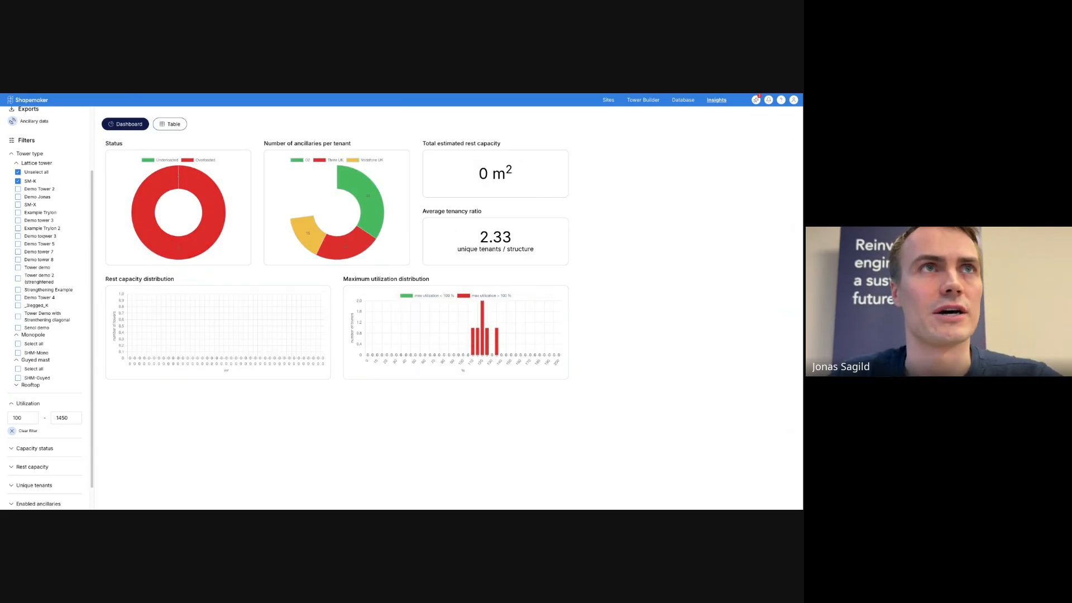
left_click(170, 124)
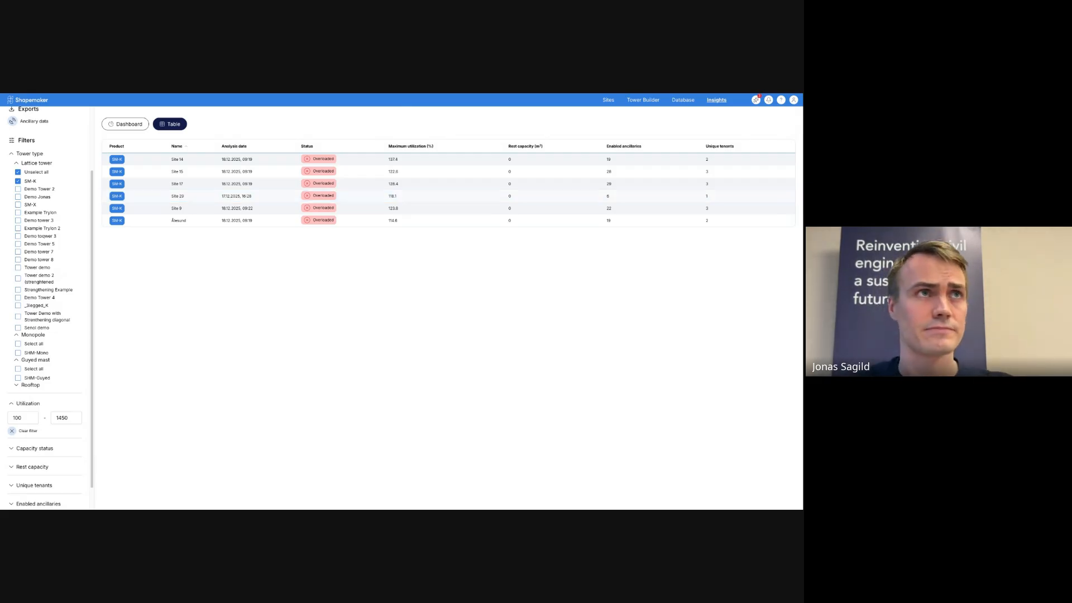
Step: Look over the sites list and the Tower Builder structure families, ending on Site 54's structure page
left_click(608, 100)
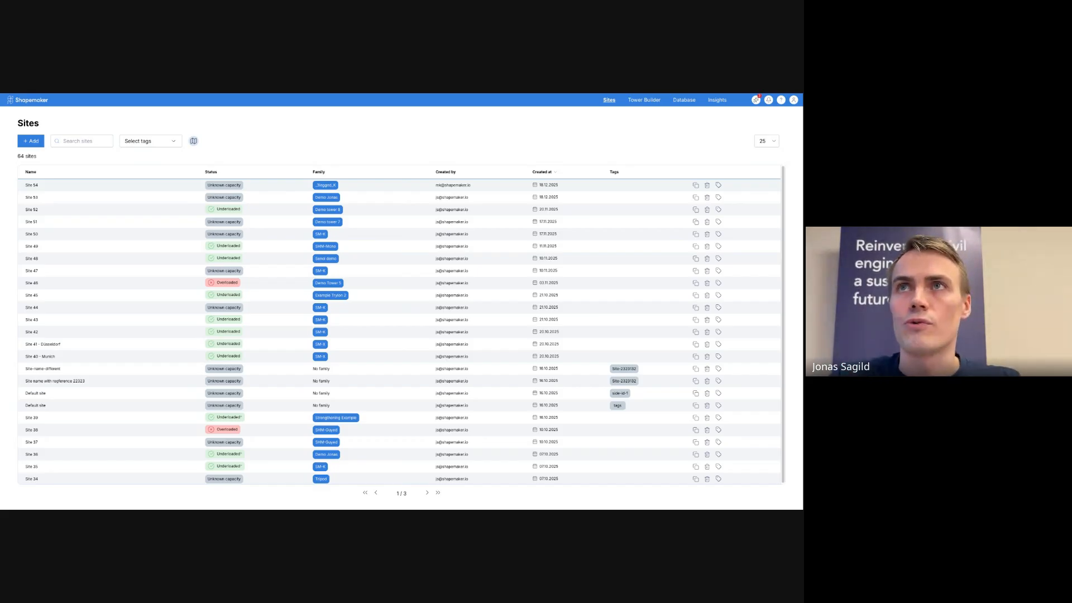
left_click(644, 100)
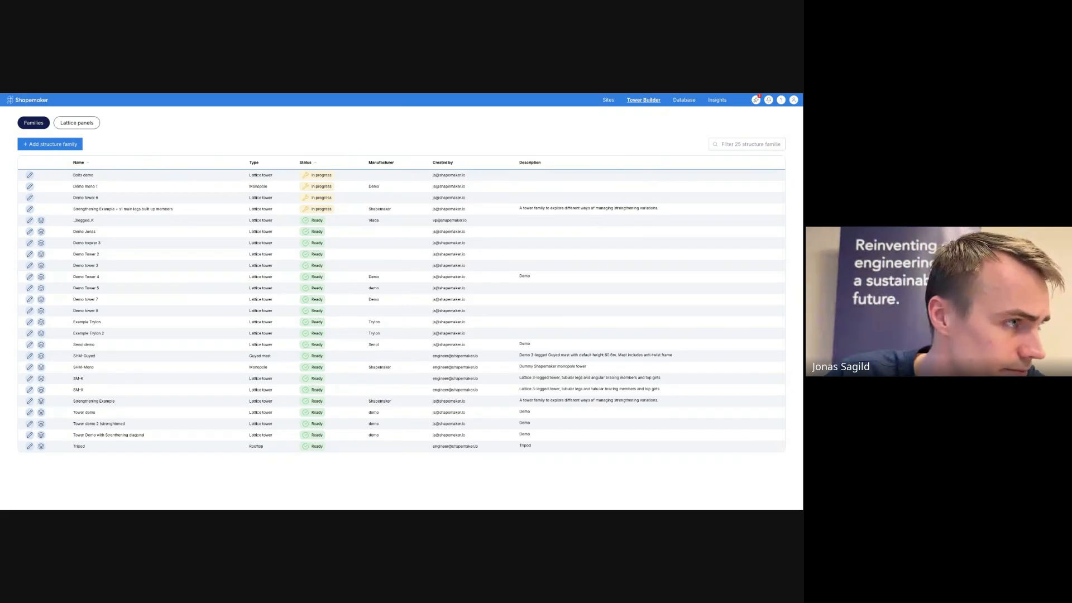
key("ctrl+Tab")
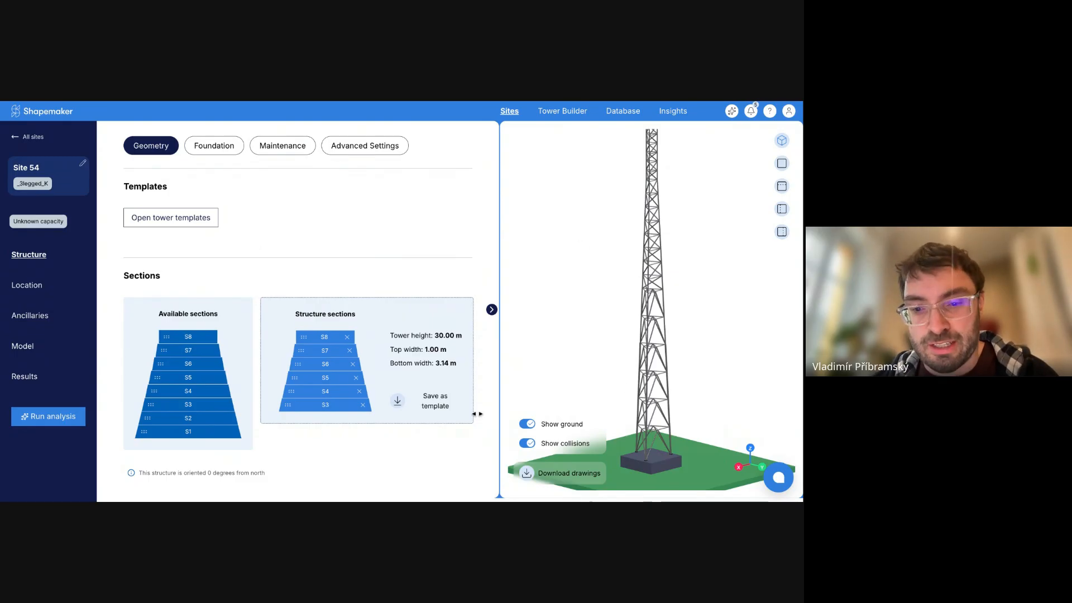
Step: Remove the two lowest sections, S3 and S4, from the Site 54 tower structure
mouse_move(58, 188)
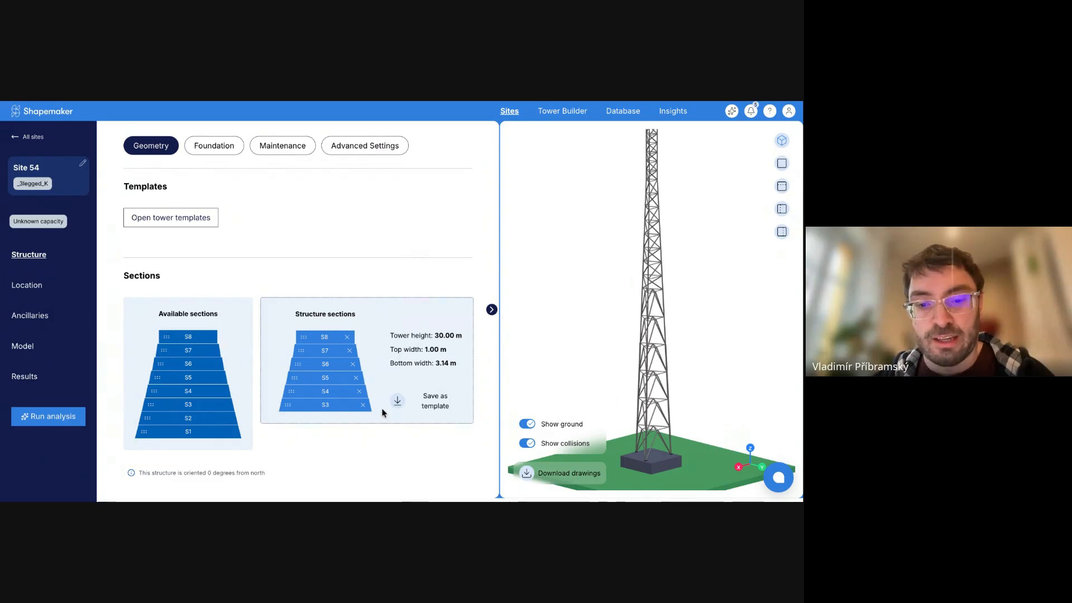
left_click_drag(364, 409, 275, 389)
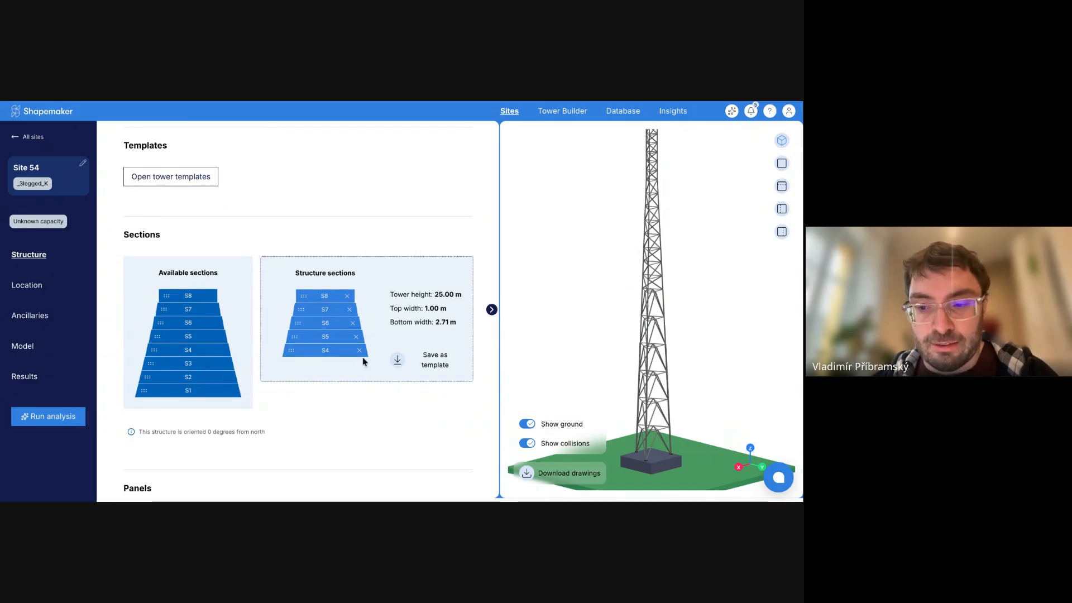
left_click(359, 352)
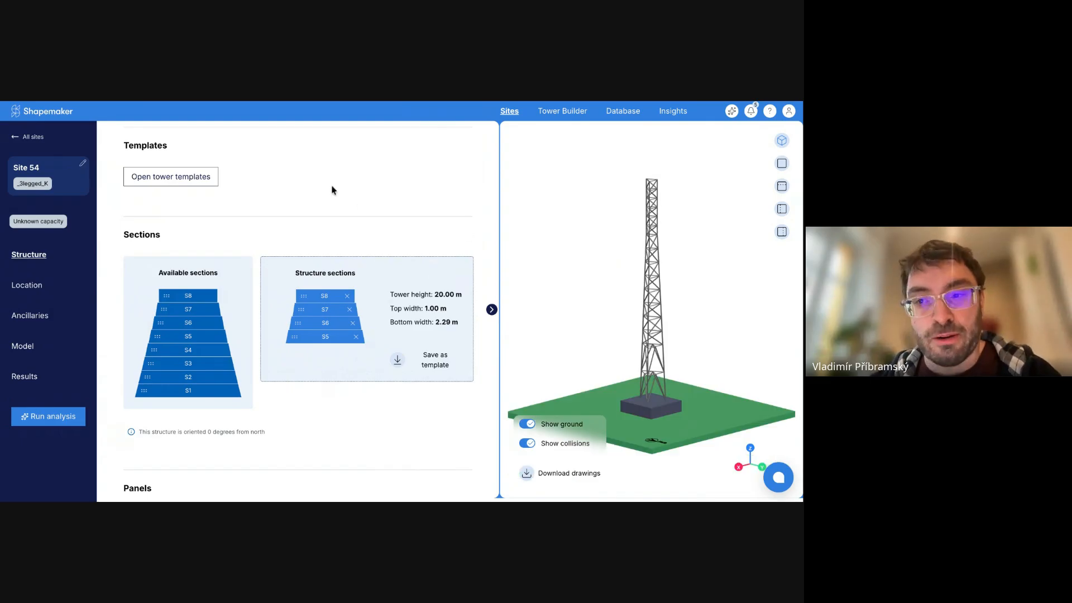
Step: Start adding a structure family in Tower Builder and name it _4legs_K
left_click(562, 112)
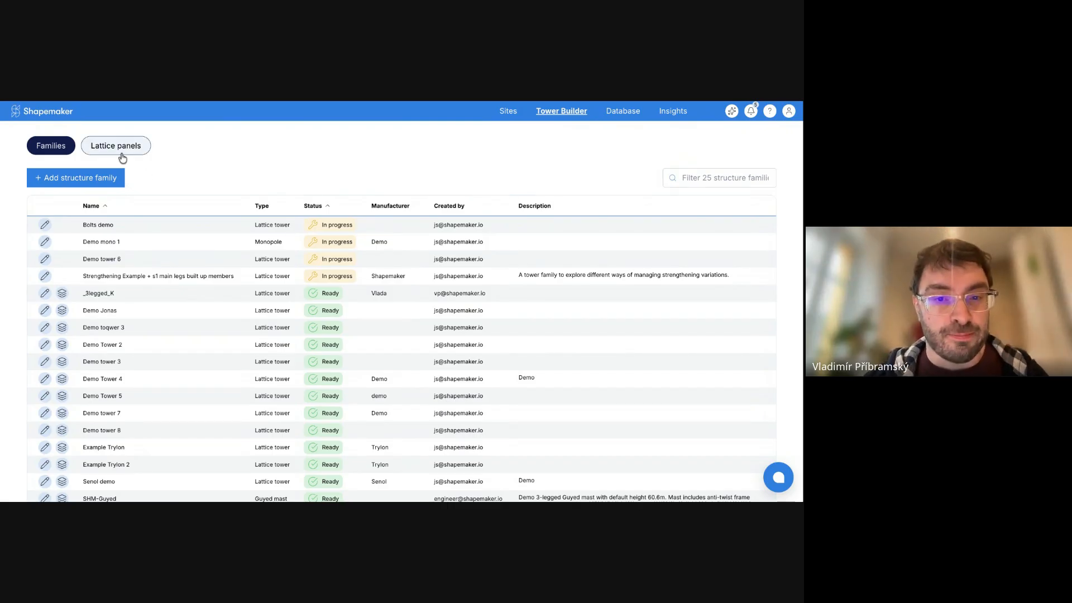
left_click(103, 184)
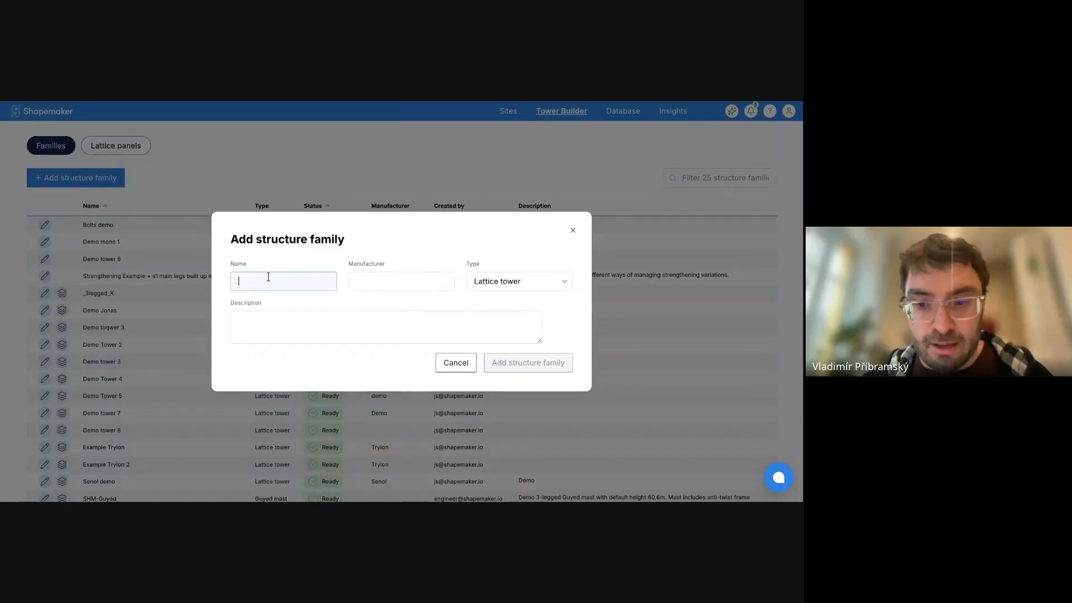
type("_")
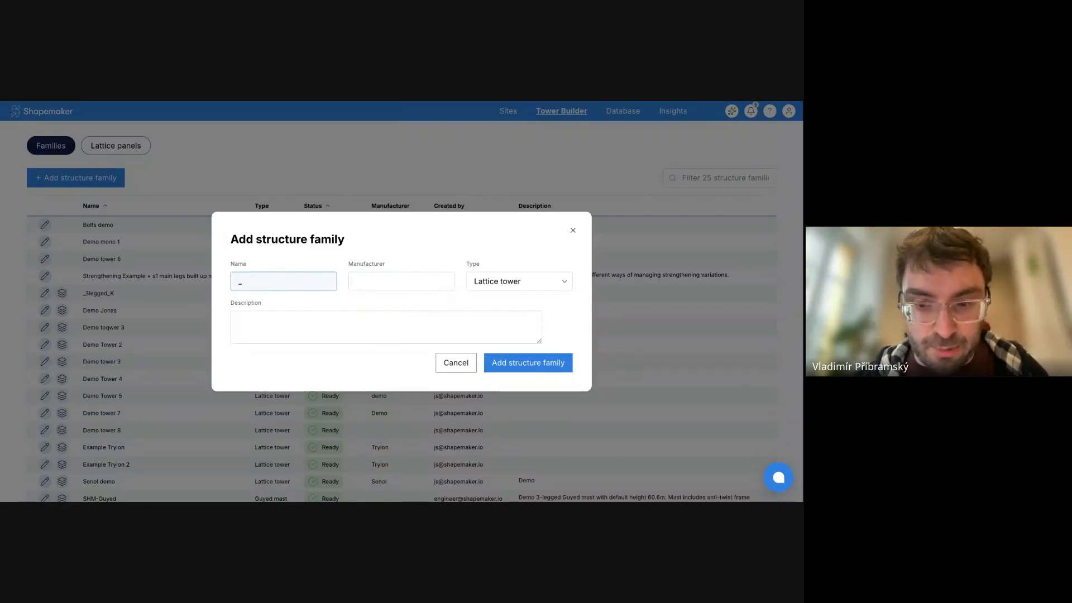
type("4le")
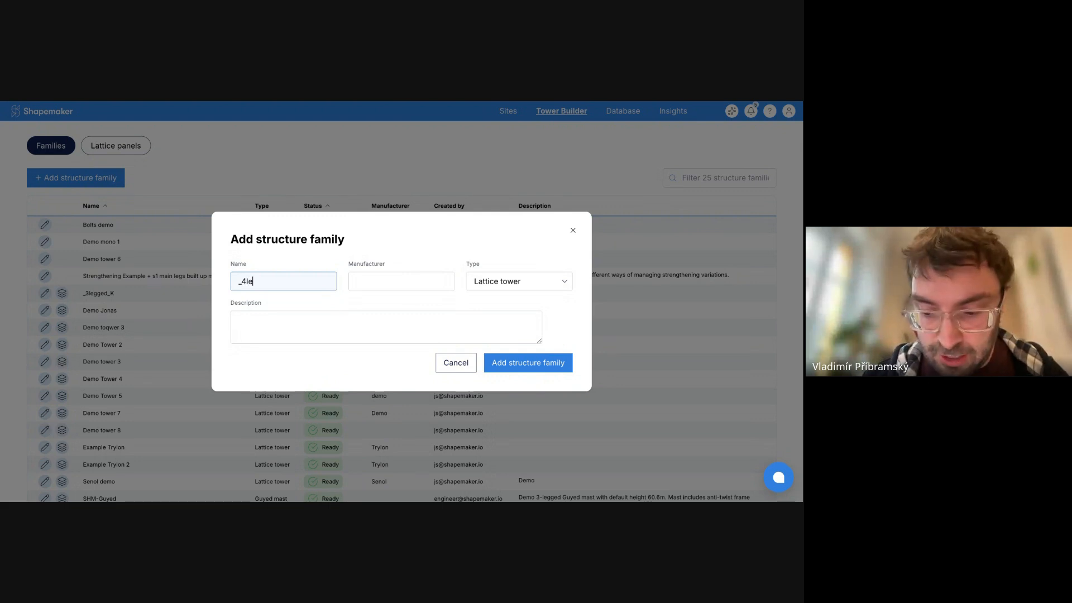
type("gs_K")
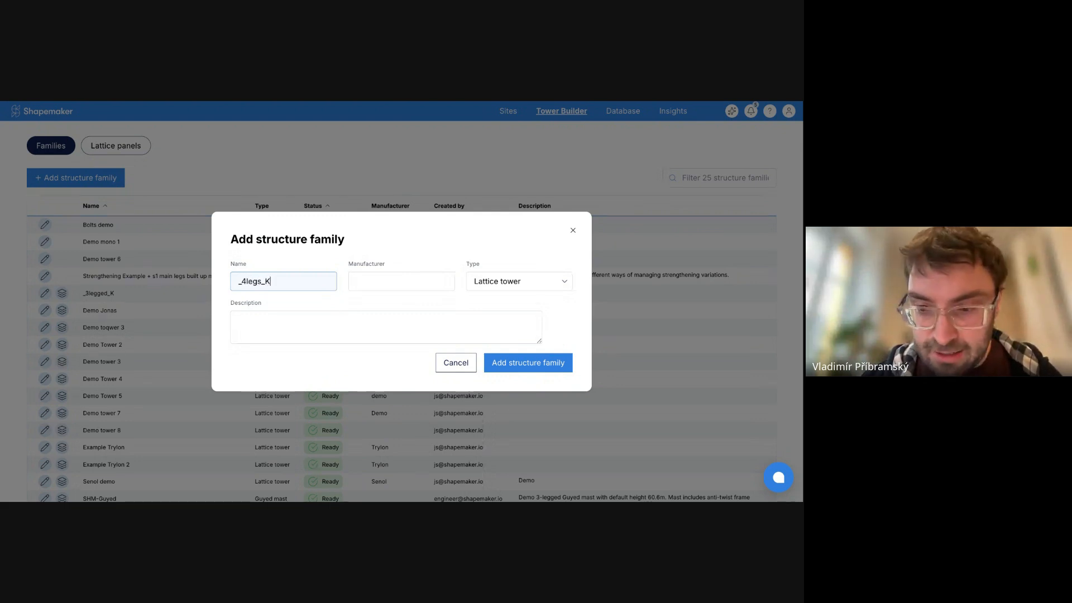
Step: Fill in the manufacturer, keep Lattice tower as the type and create the structure family
left_click(393, 276)
type("vlada")
left_click(431, 295)
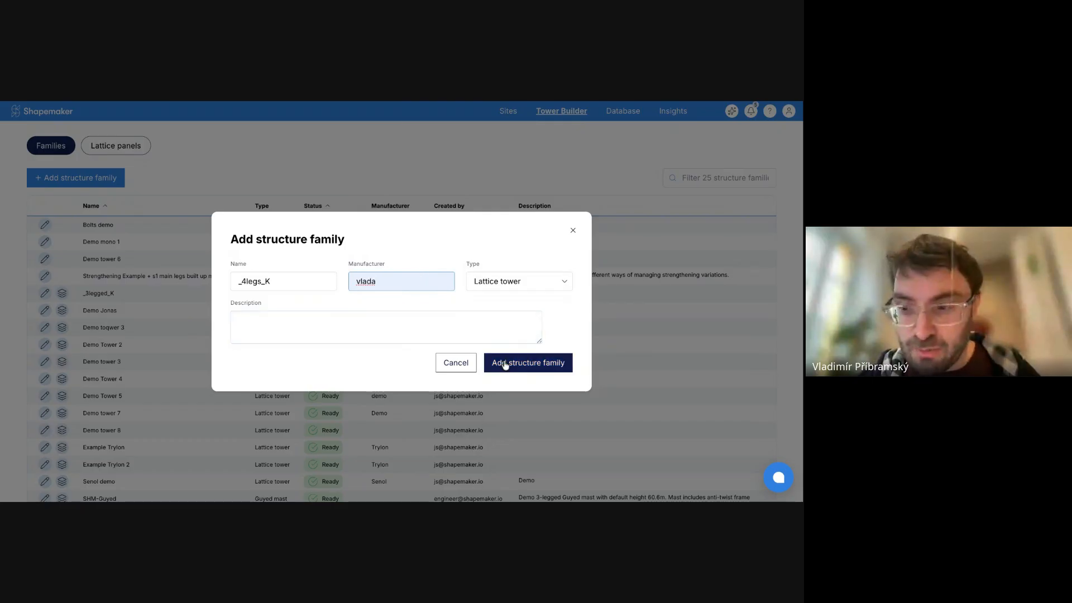
left_click(551, 287)
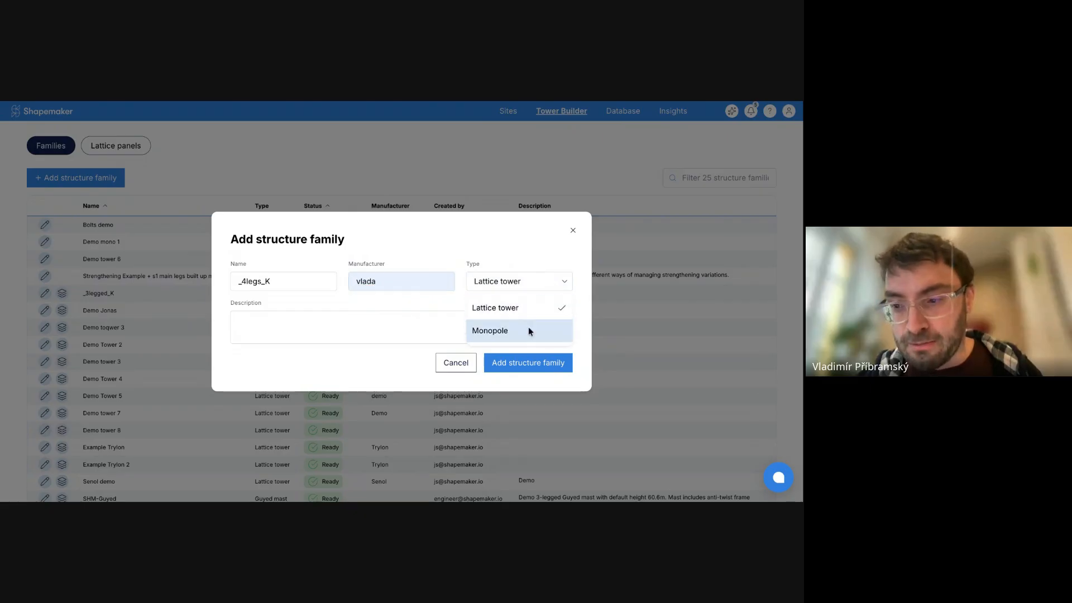
left_click(535, 258)
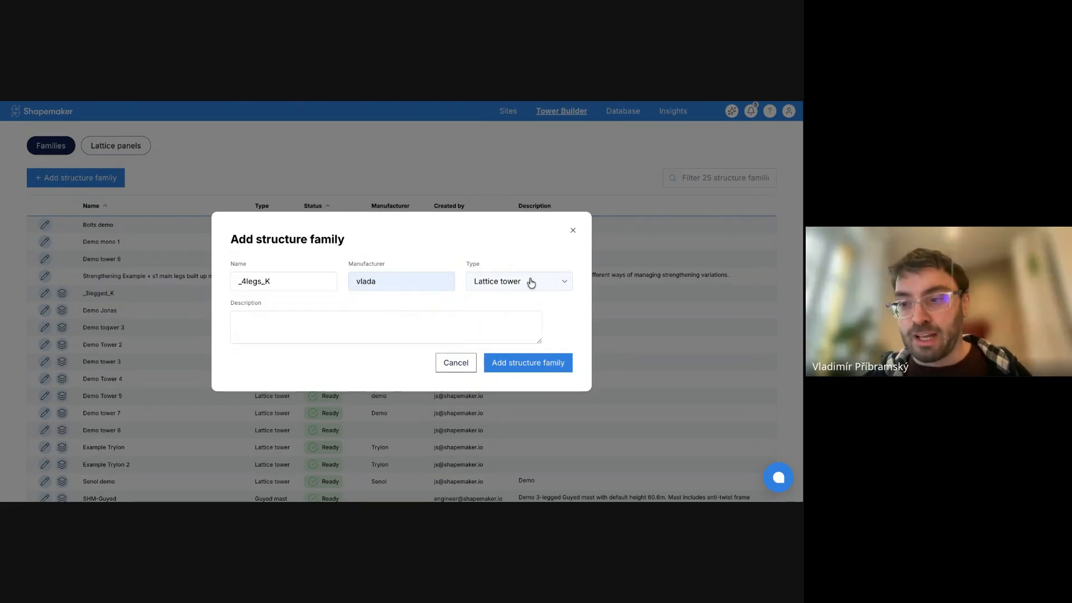
left_click(534, 363)
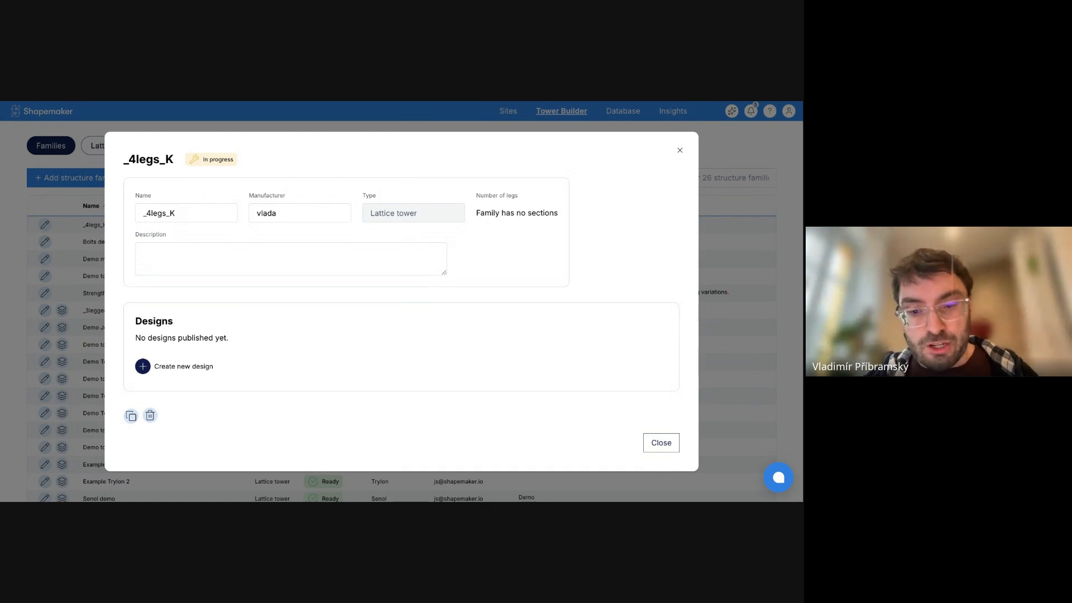
Step: Create a new design named Design 1 for the _4legs_K family and set its number of legs to 4
left_click(143, 366)
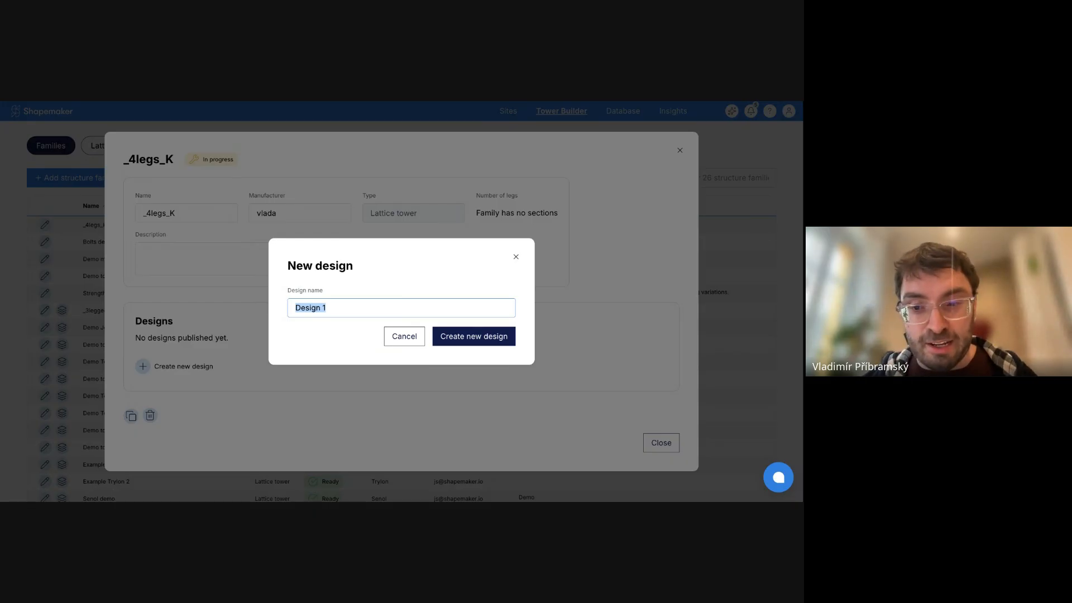
key("Return")
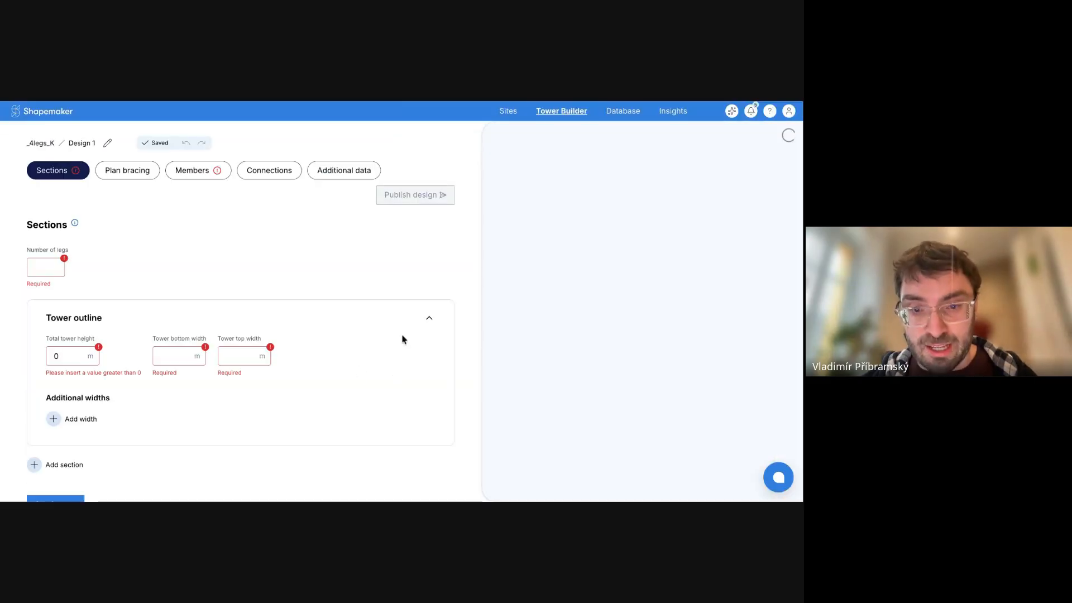
left_click(37, 266)
type("4")
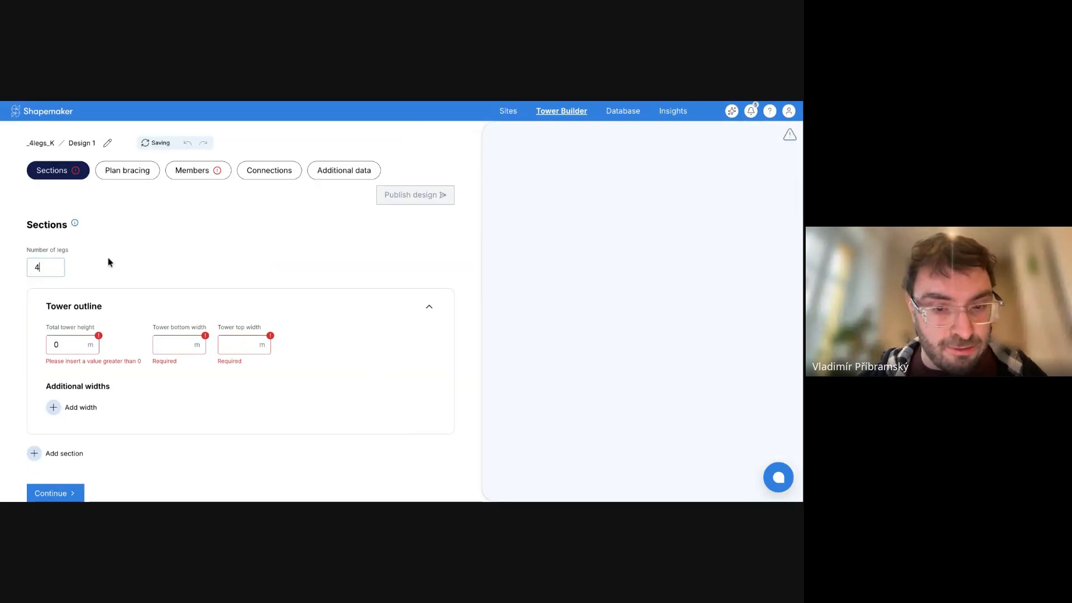
Step: Define the tower outline with a total height of 40 m, bottom width of 4 m and top width of 1 m
scroll(109, 262, "down", 1)
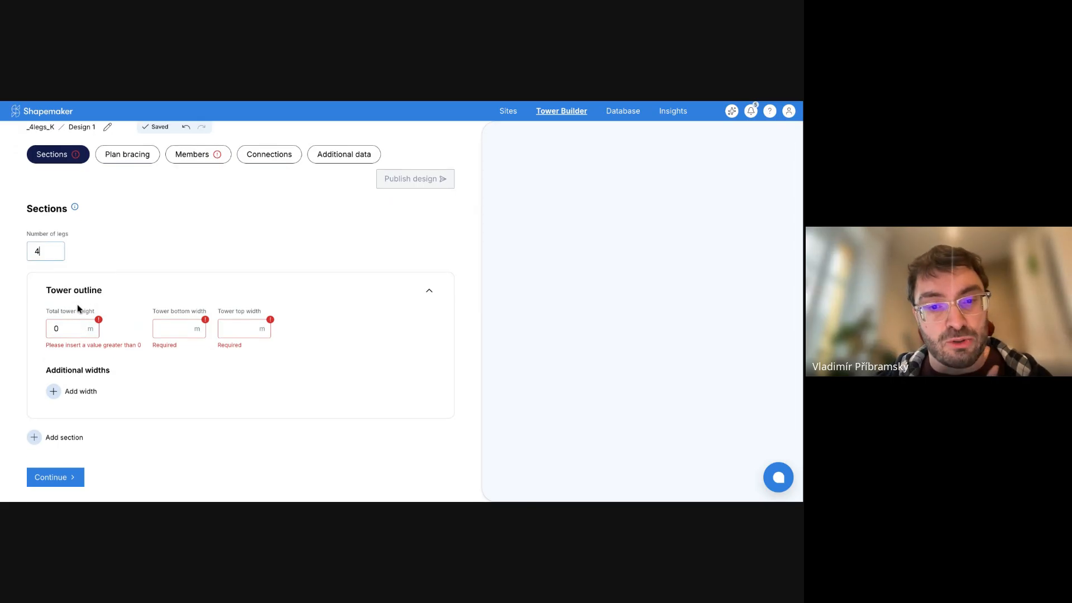
left_click(72, 329)
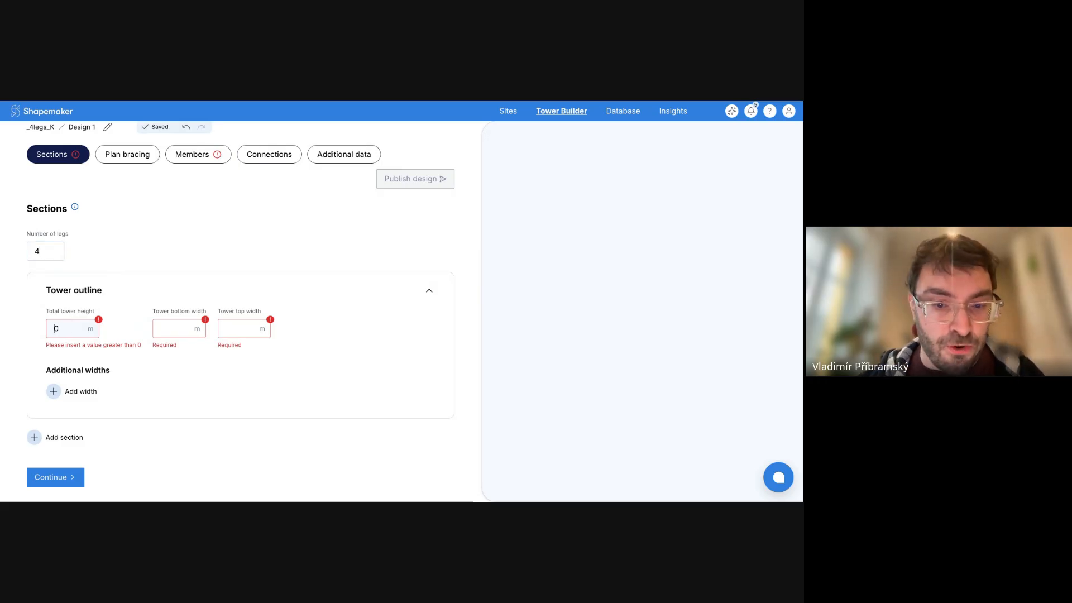
type("4")
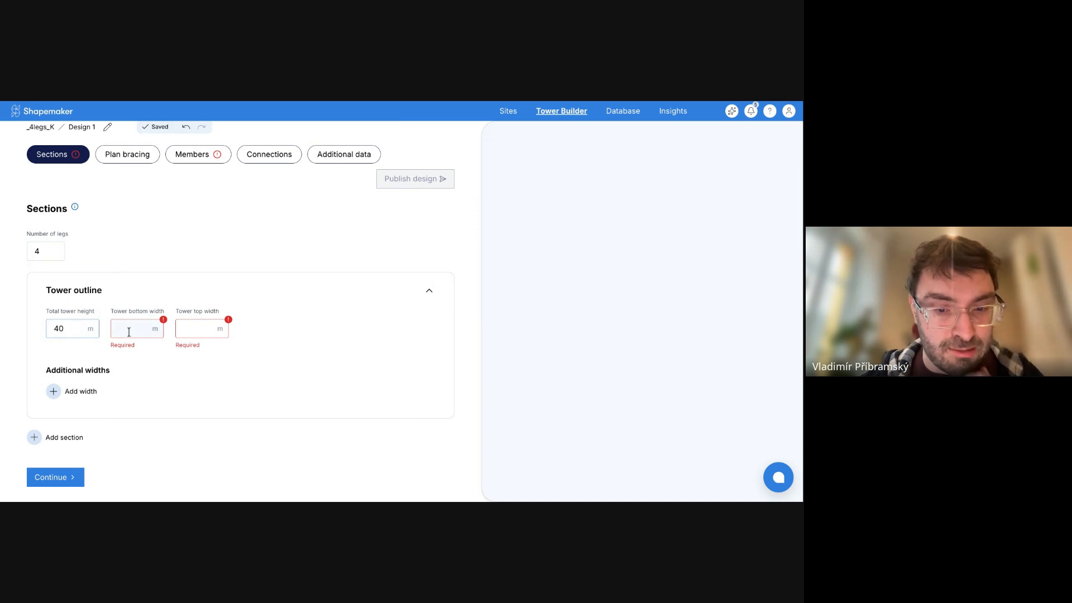
left_click(142, 332)
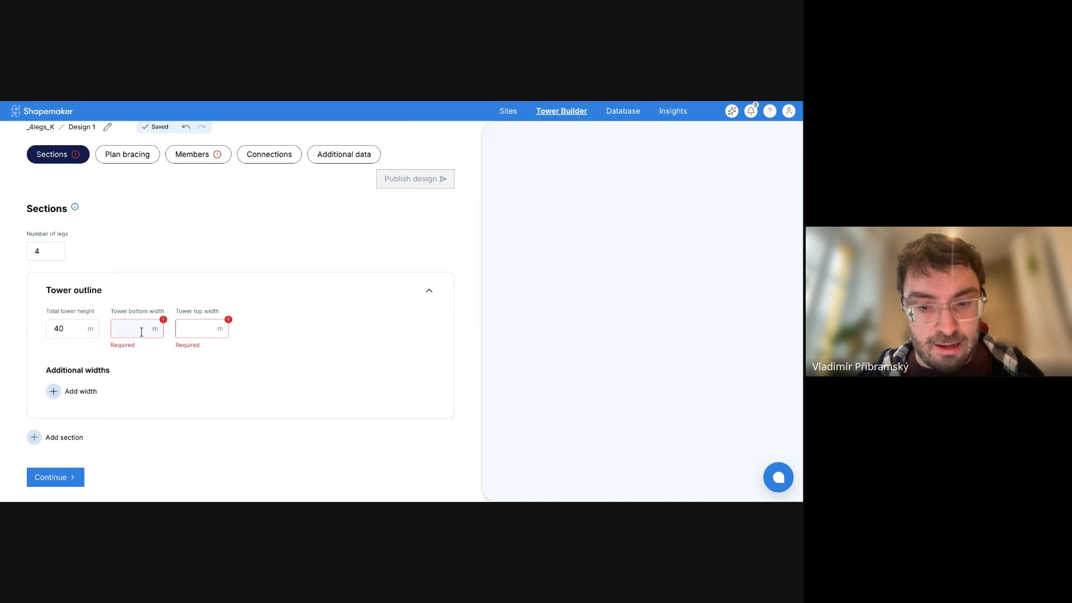
type("4")
left_click(197, 330)
type("1")
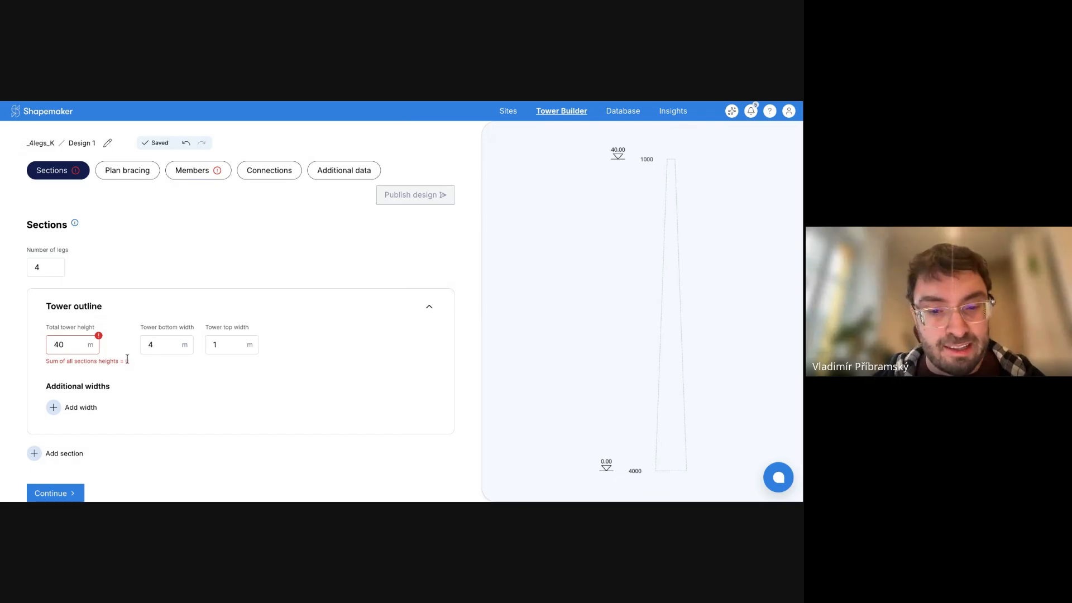
Step: Add an additional tower outline width of 1 m at an elevation of 35 m
scroll(127, 359, "down", 1)
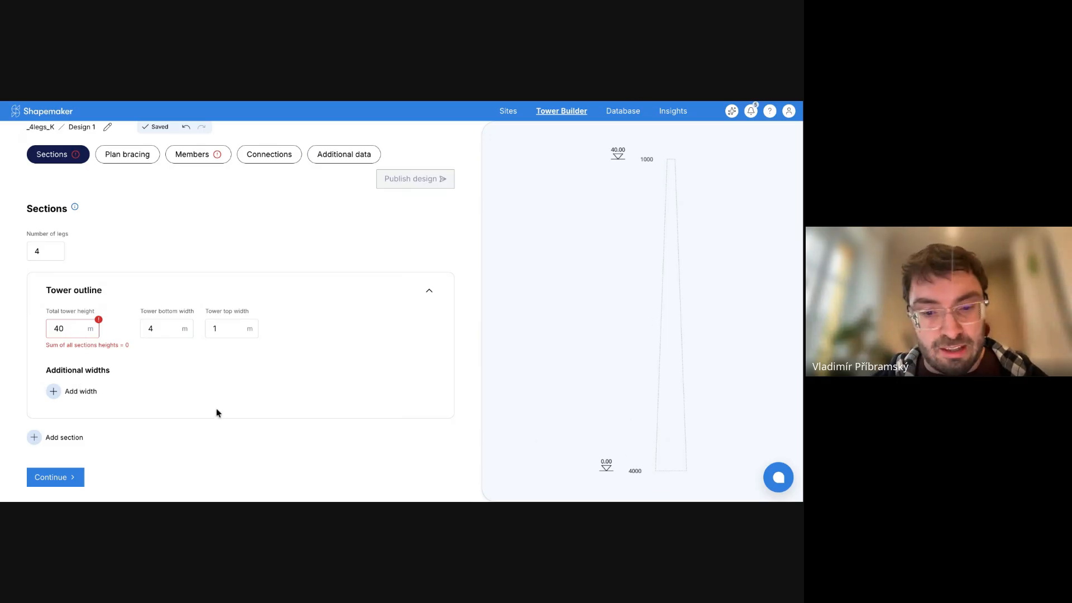
left_click(75, 393)
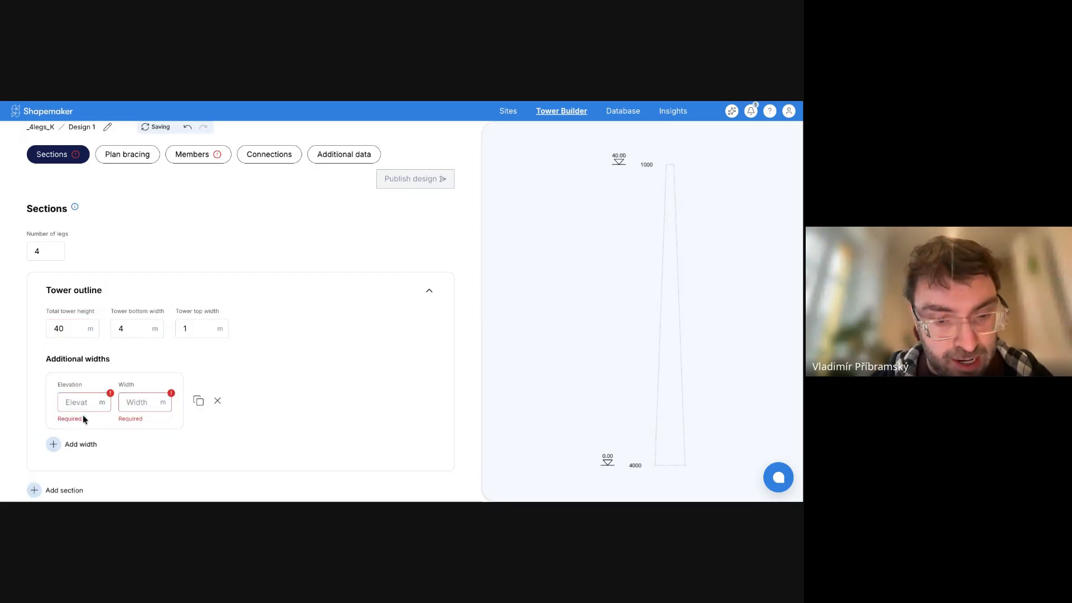
left_click(88, 400)
type("35")
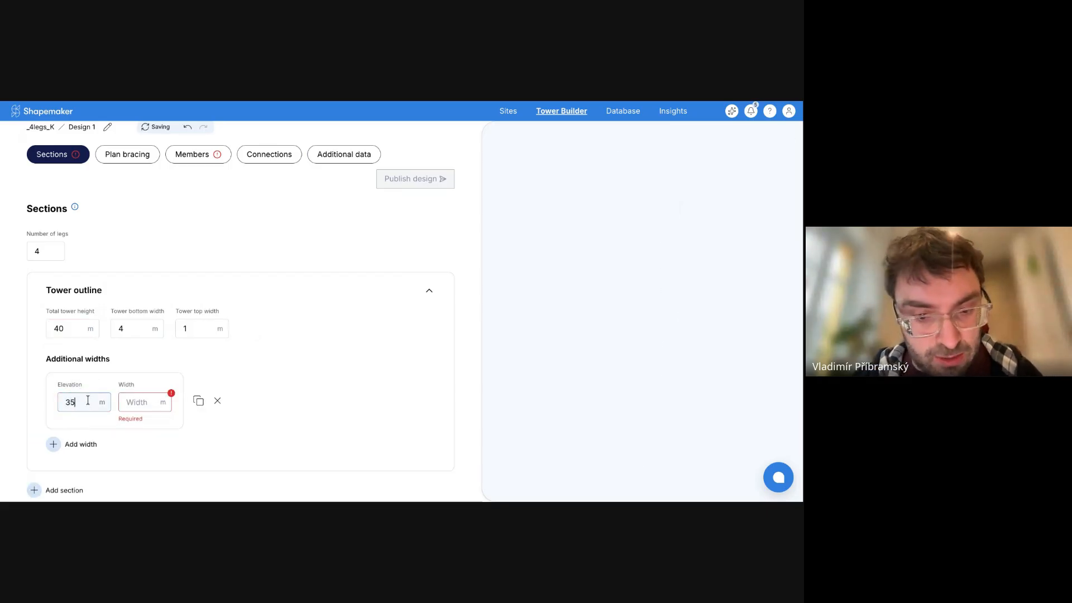
left_click(143, 407)
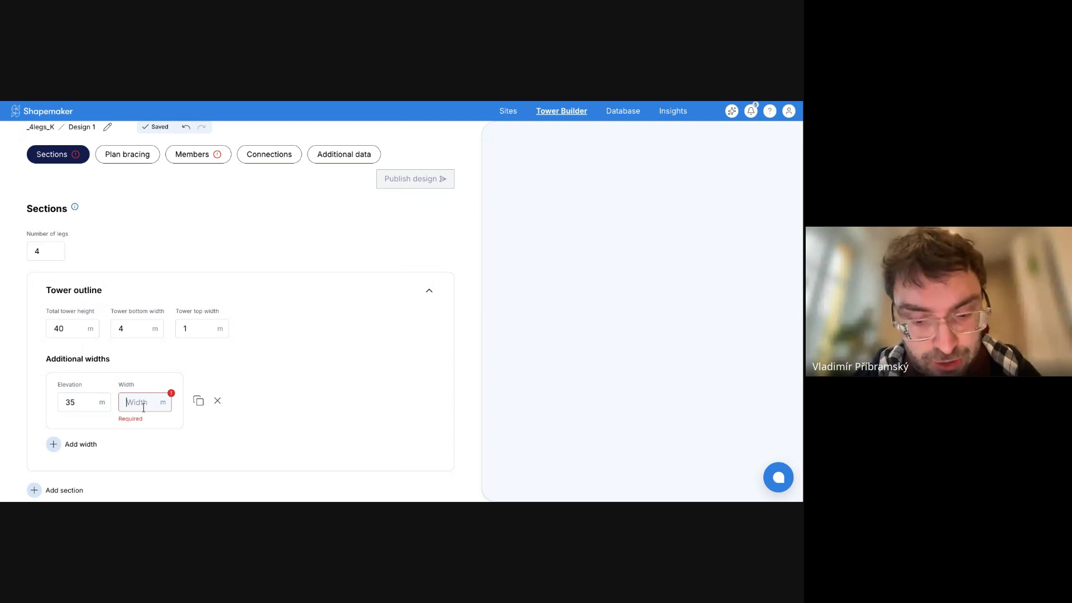
type("1")
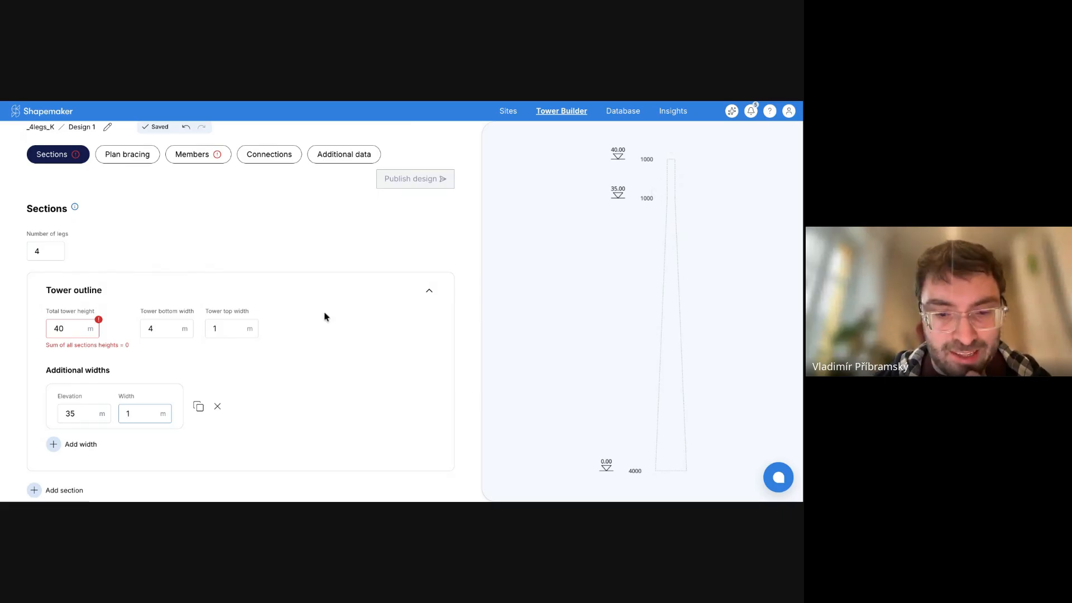
Step: Add a tower section named S1 with a section height of 5 m
scroll(325, 317, "down", 2)
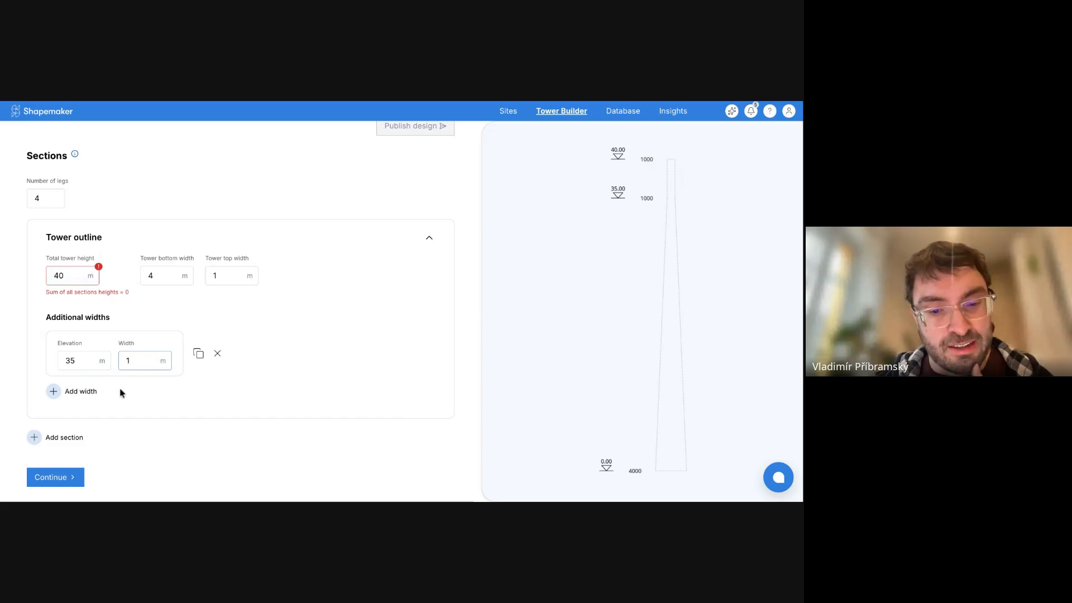
left_click(73, 438)
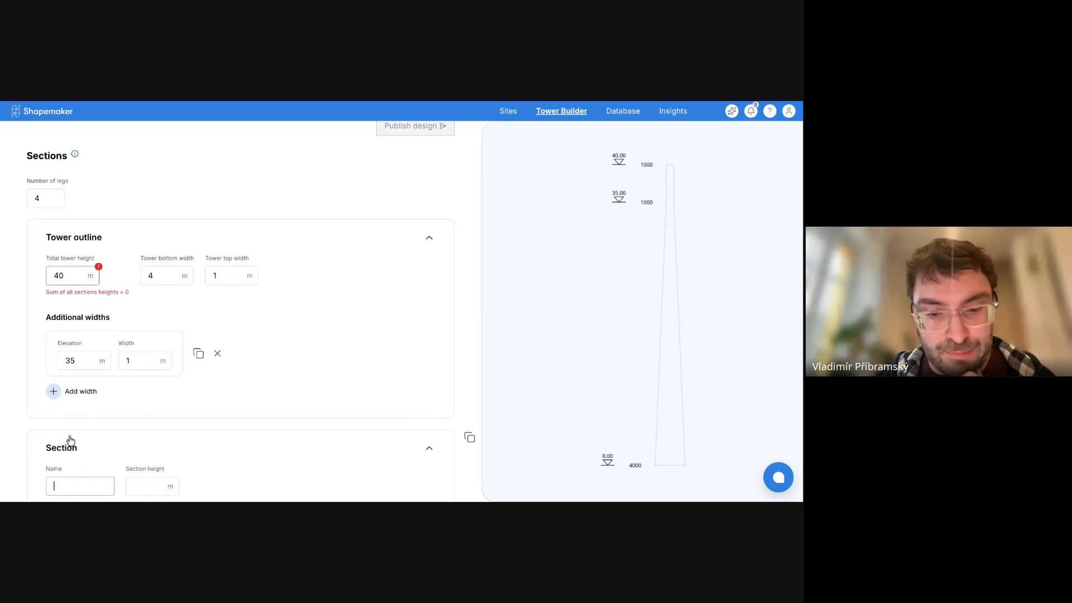
scroll(70, 441, "down", 3)
type("S1")
left_click(301, 337)
left_click(170, 343)
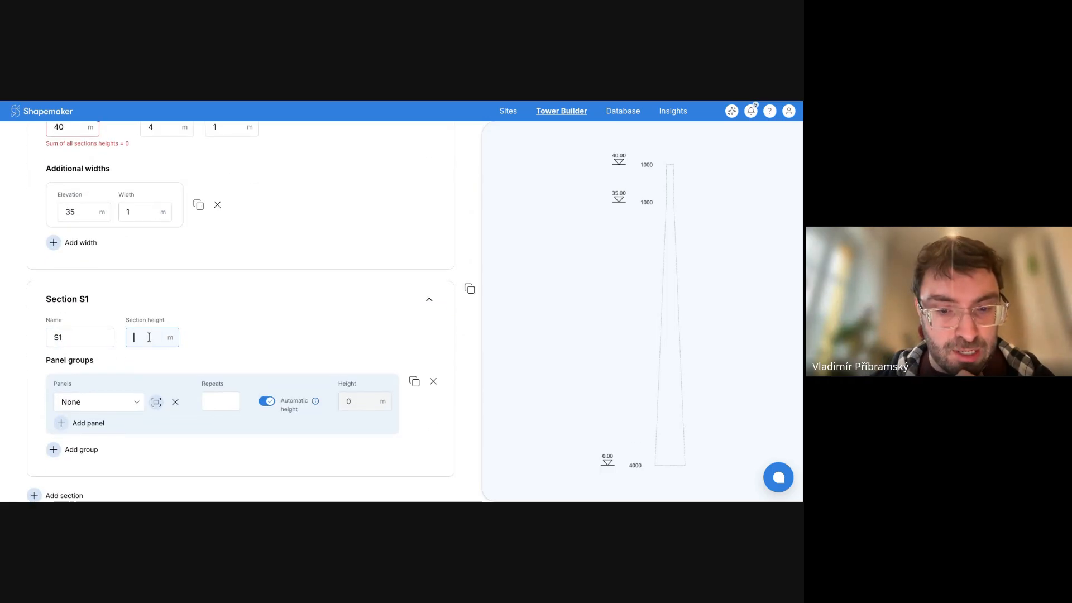
type("5")
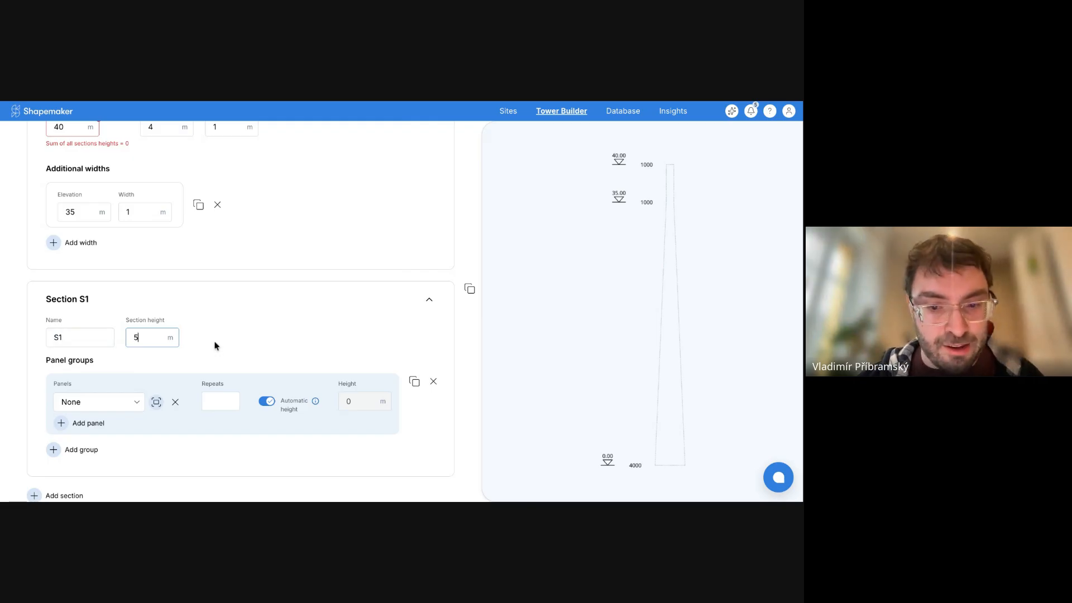
left_click(233, 324)
Step: Find the K1 hip braced panel among the K panels and assign it to section S1 with 1 repeat
scroll(234, 326, "down", 1)
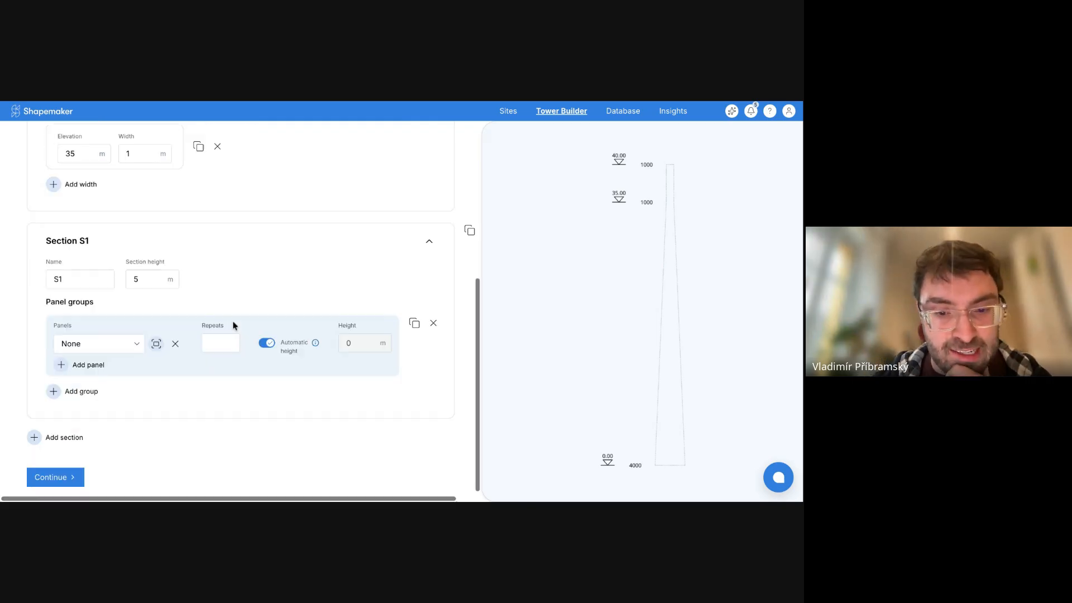
left_click(134, 346)
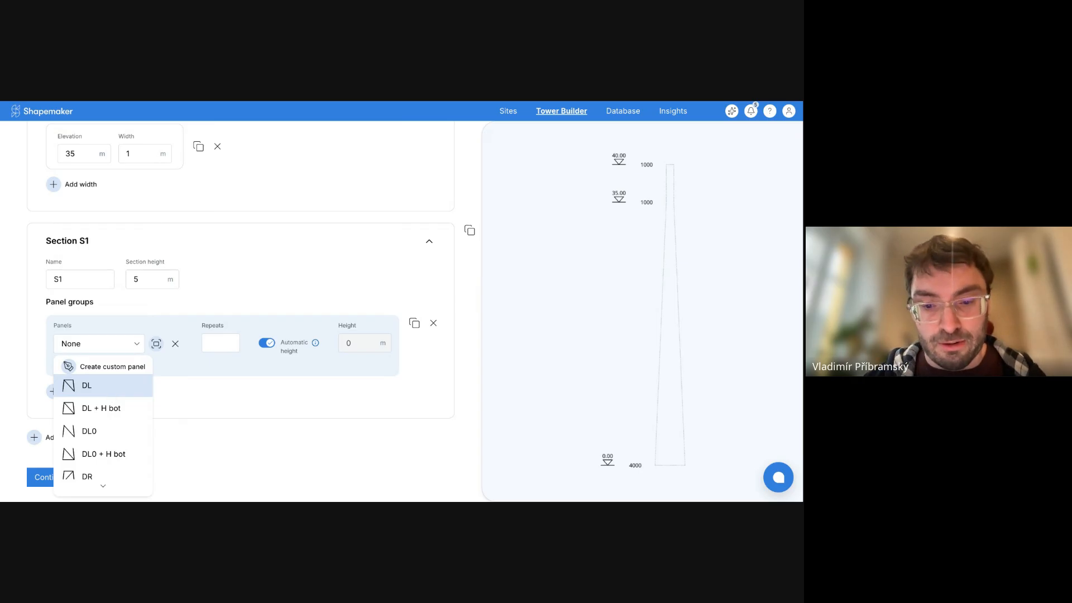
left_click(187, 393)
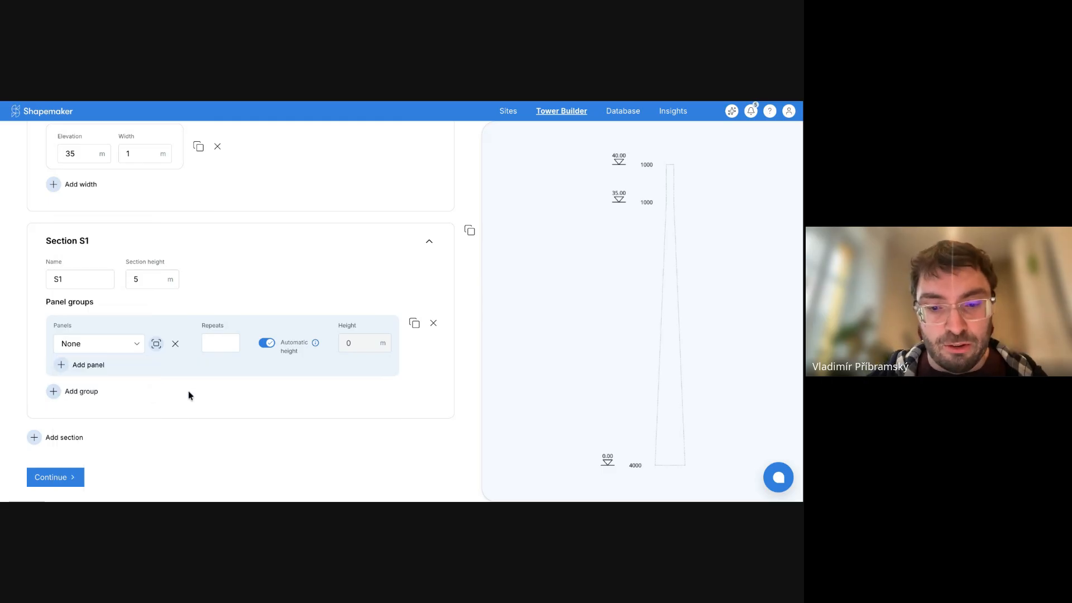
left_click(103, 347)
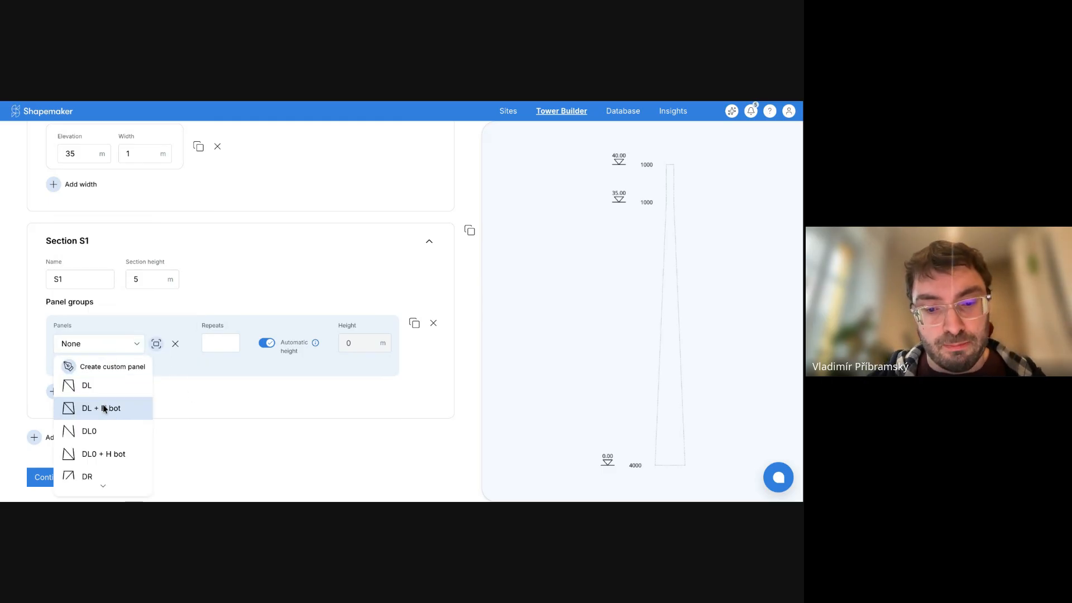
left_click(156, 344)
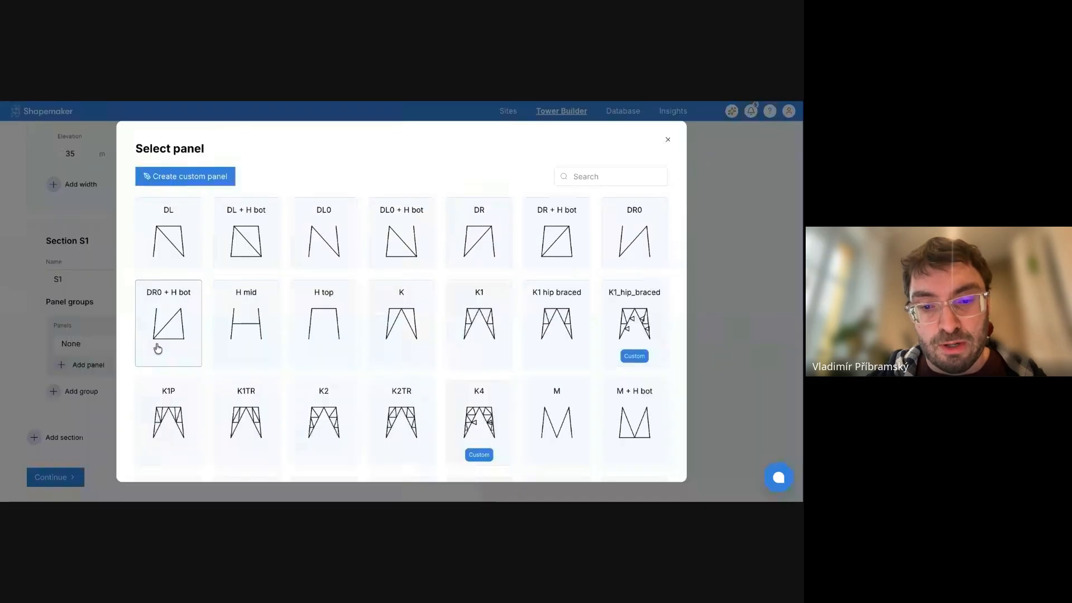
left_click(617, 177)
type("k")
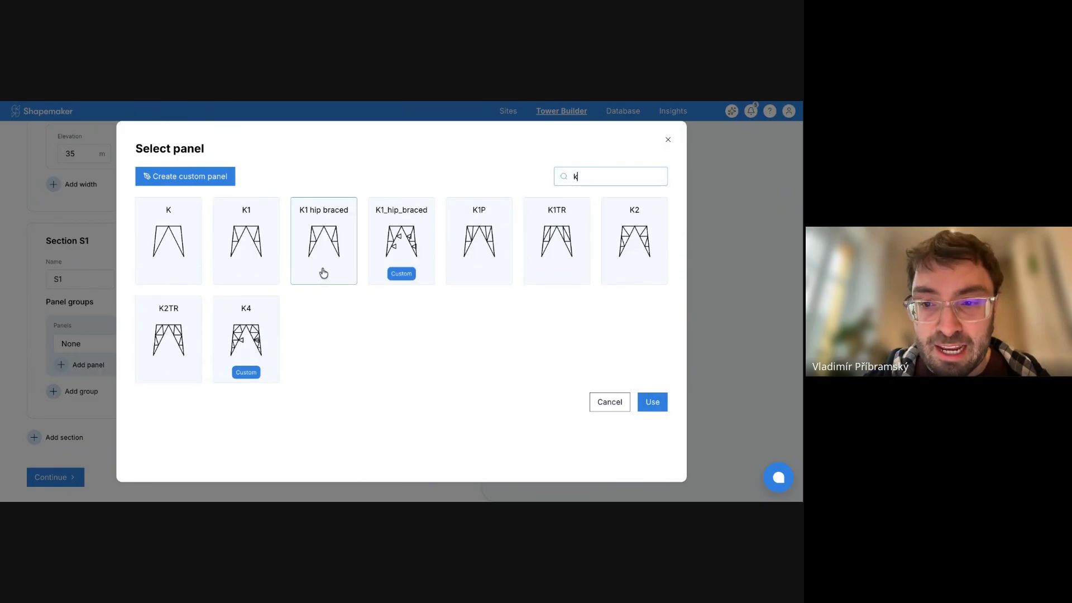
left_click(335, 254)
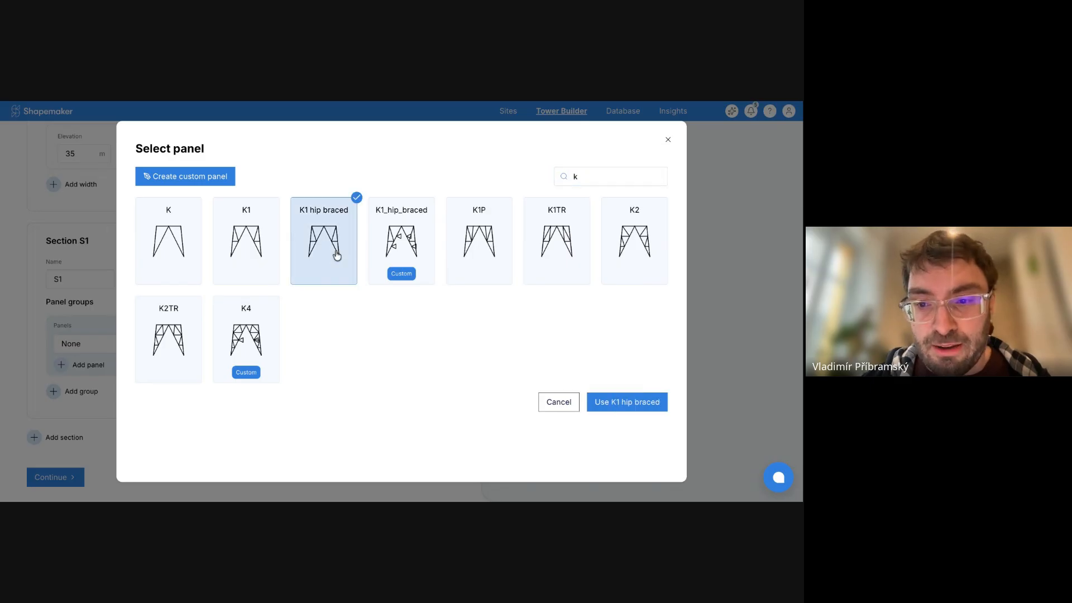
left_click(644, 412)
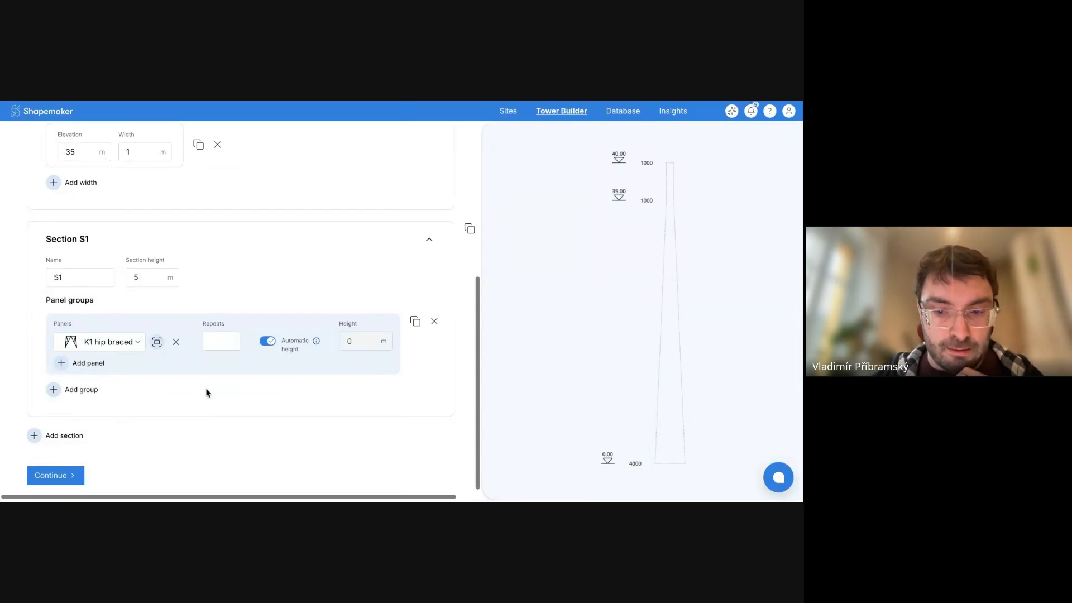
left_click(220, 344)
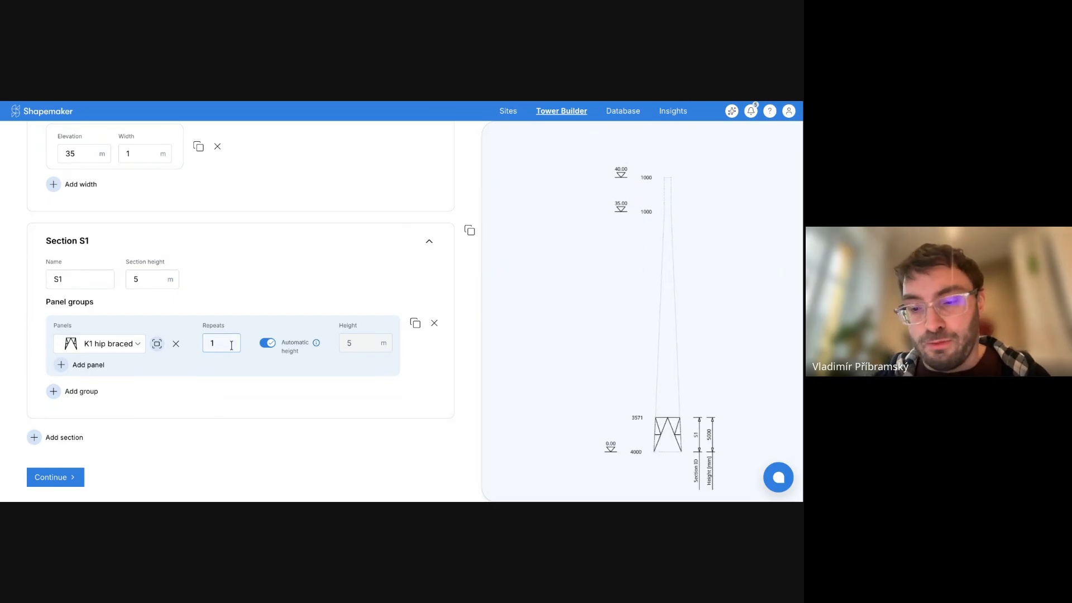
Step: Try 2 repeats for section S1's panel, switch automatic height off and on, and restore 1 repeat
key("BackSpace")
type("2")
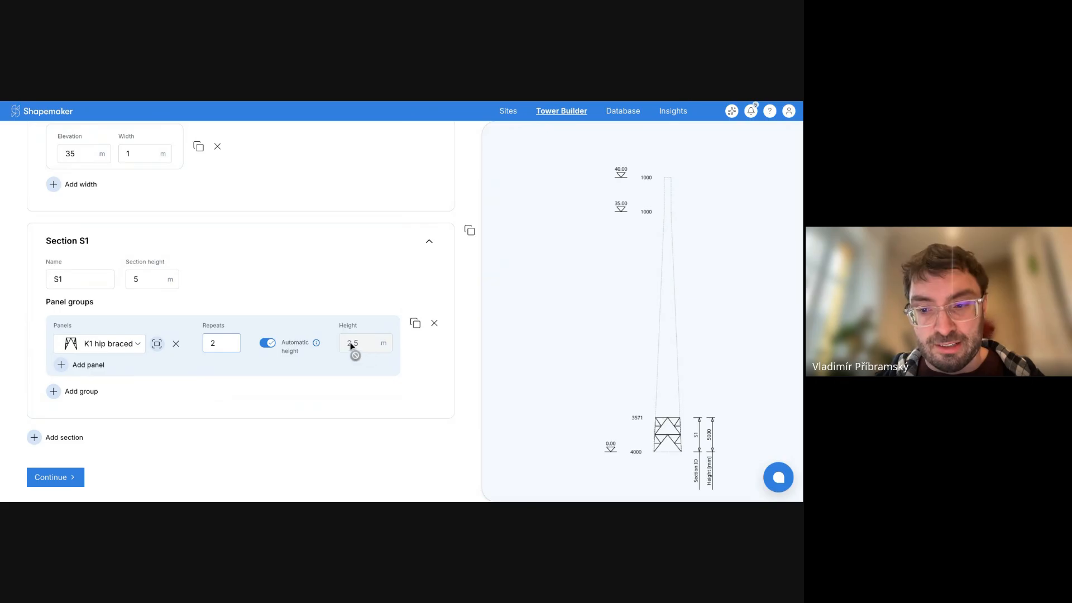
left_click(271, 343)
left_click(272, 345)
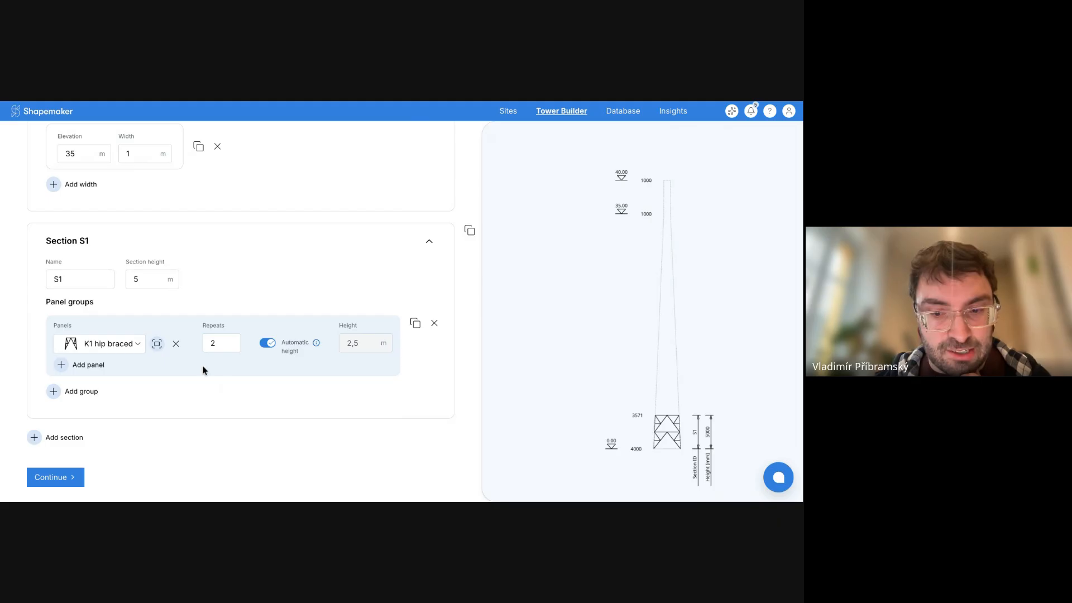
left_click(222, 344)
key("BackSpace")
type("1")
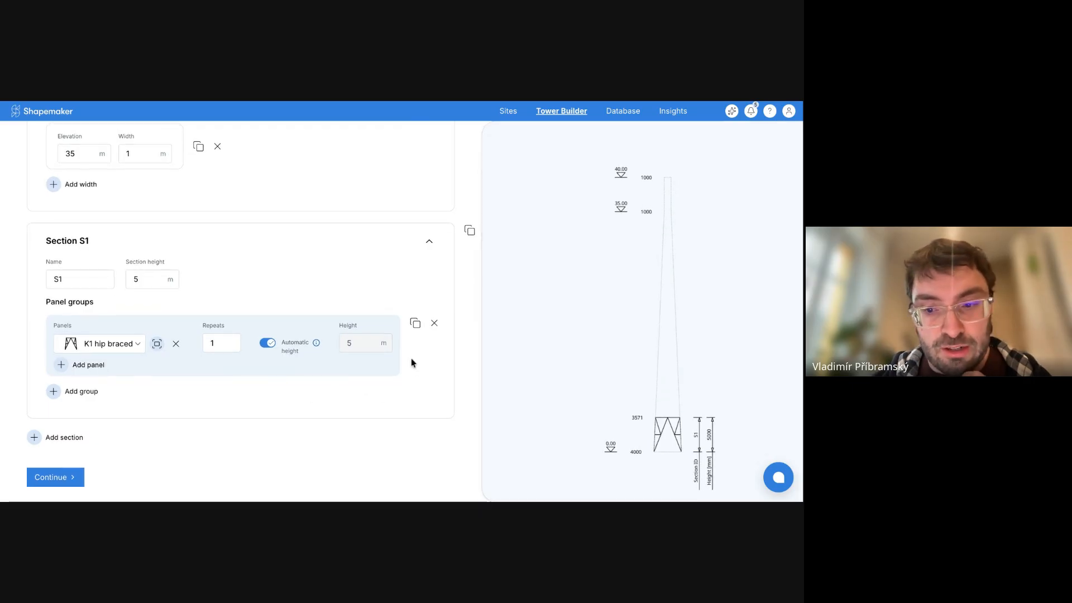
Step: Duplicate section S1 and rename the copy S2
left_click(469, 232)
scroll(215, 330, "down", 2)
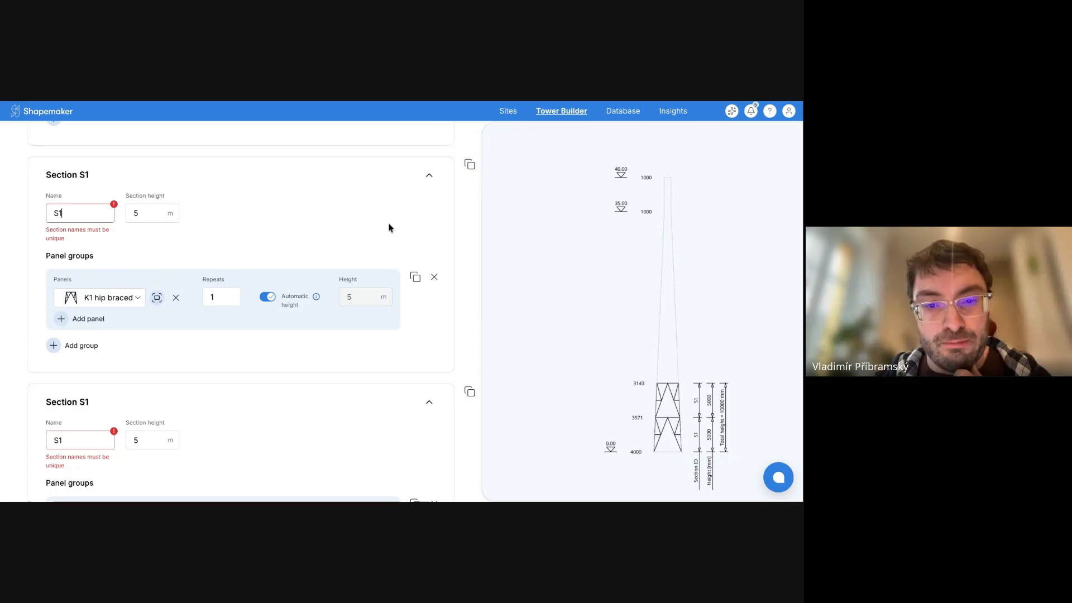
scroll(258, 318, "down", 3)
left_click(89, 351)
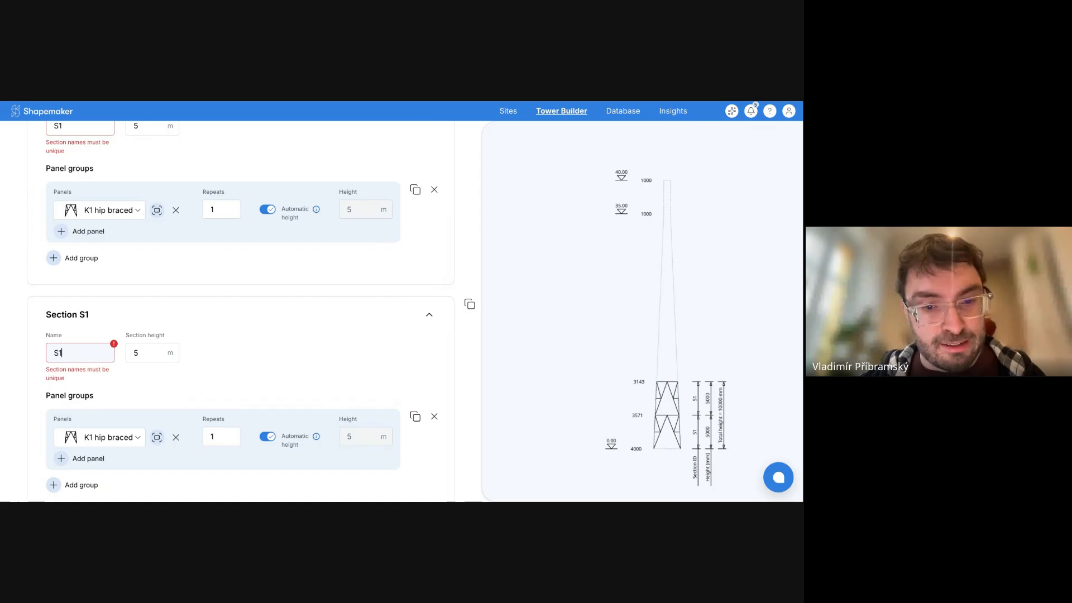
key("BackSpace")
type("2")
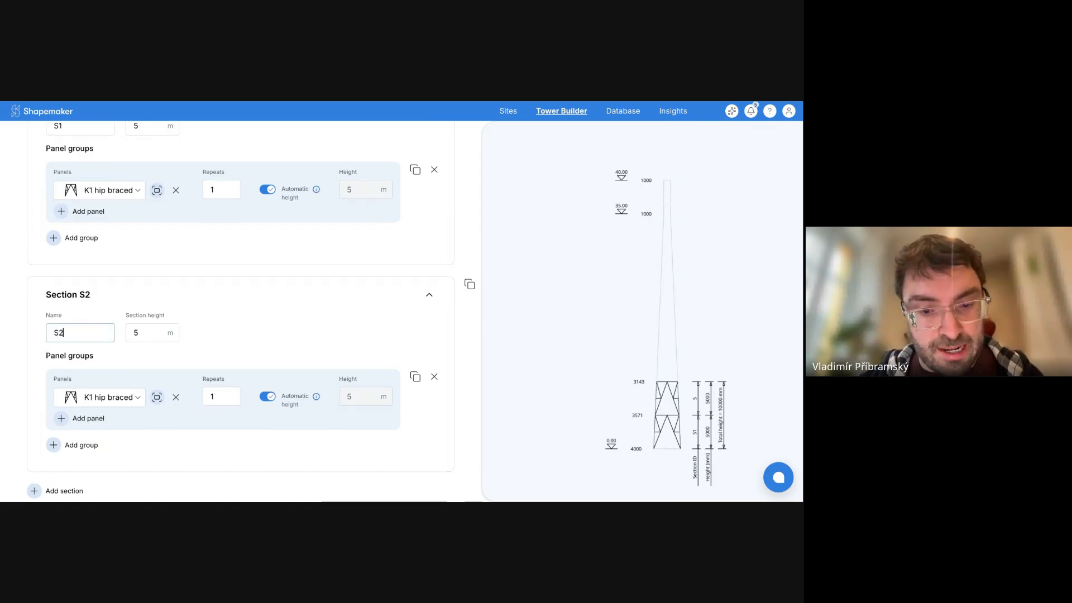
Step: Change section S2's panel type to K and set its repeats to 2
scroll(299, 336, "down", 2)
left_click(135, 347)
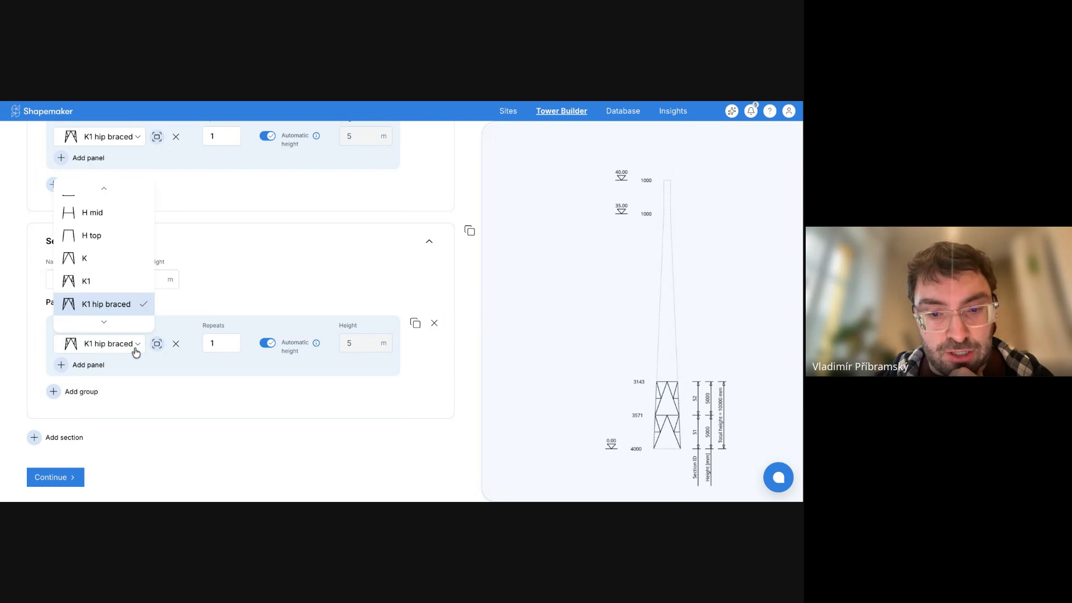
left_click(118, 262)
left_click(230, 343)
key("BackSpace")
type("2")
left_click(296, 407)
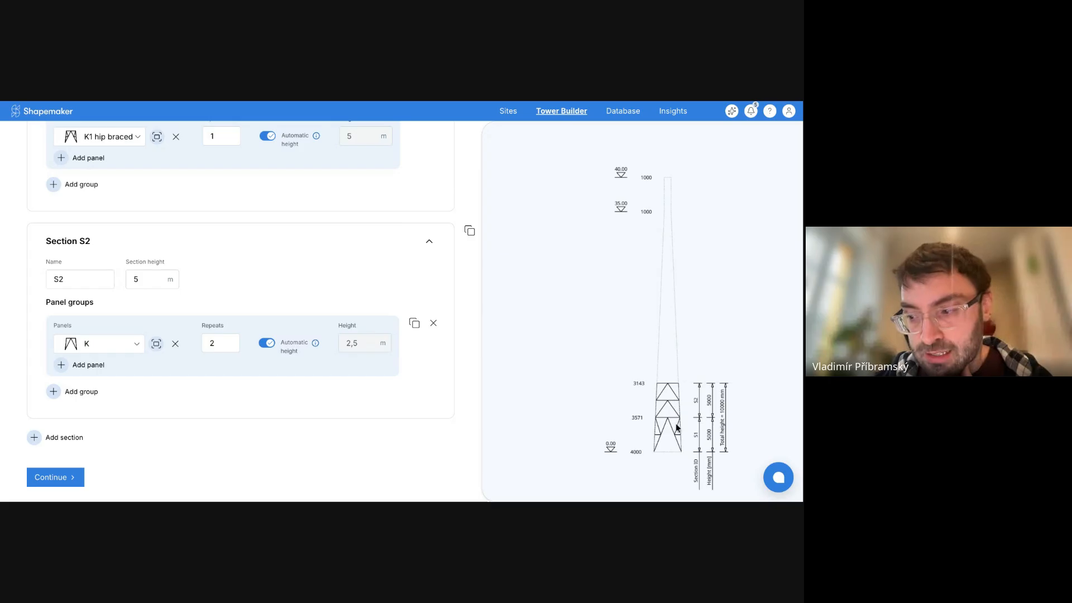
Step: Duplicate section S2 and rename the copy S3
left_click(470, 231)
scroll(166, 412, "down", 2)
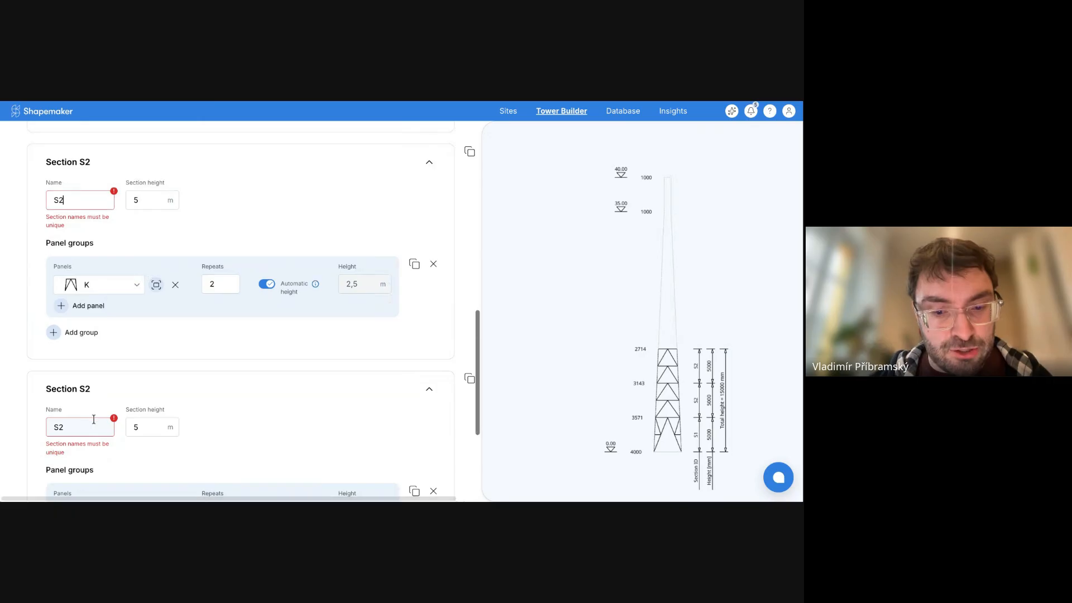
key("BackSpace")
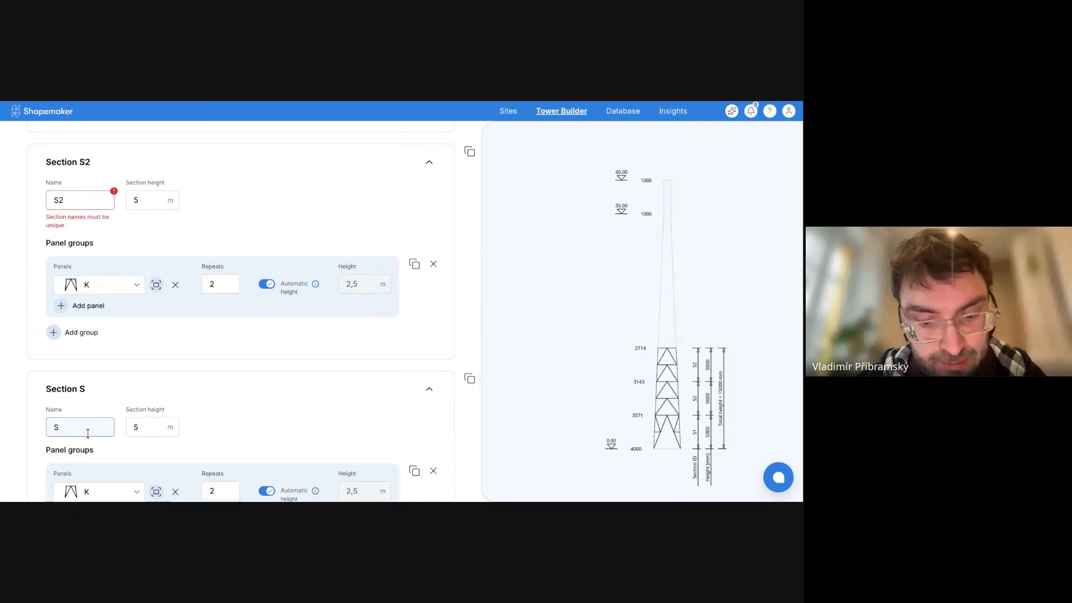
type("3")
Step: Duplicate section S3 and rename the copy S4
left_click(476, 398)
left_click(470, 359)
scroll(136, 302, "down", 5)
left_click(74, 307)
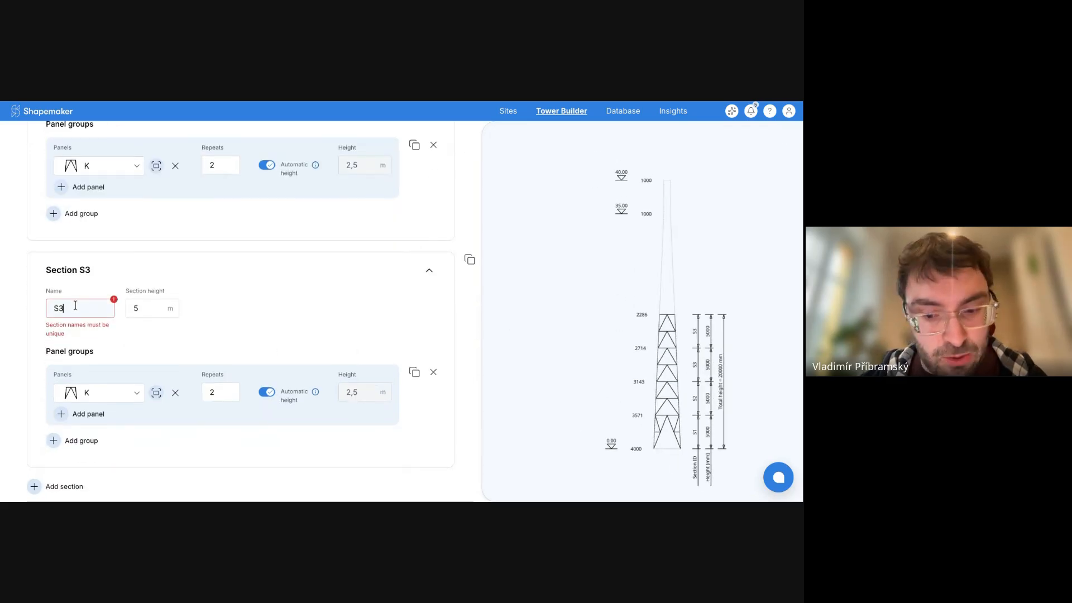
key("BackSpace")
type("4")
Step: Duplicate section S4 and rename the copy S5
left_click(469, 260)
scroll(140, 365, "down", 3)
left_click(83, 349)
key("BackSpace")
type("5")
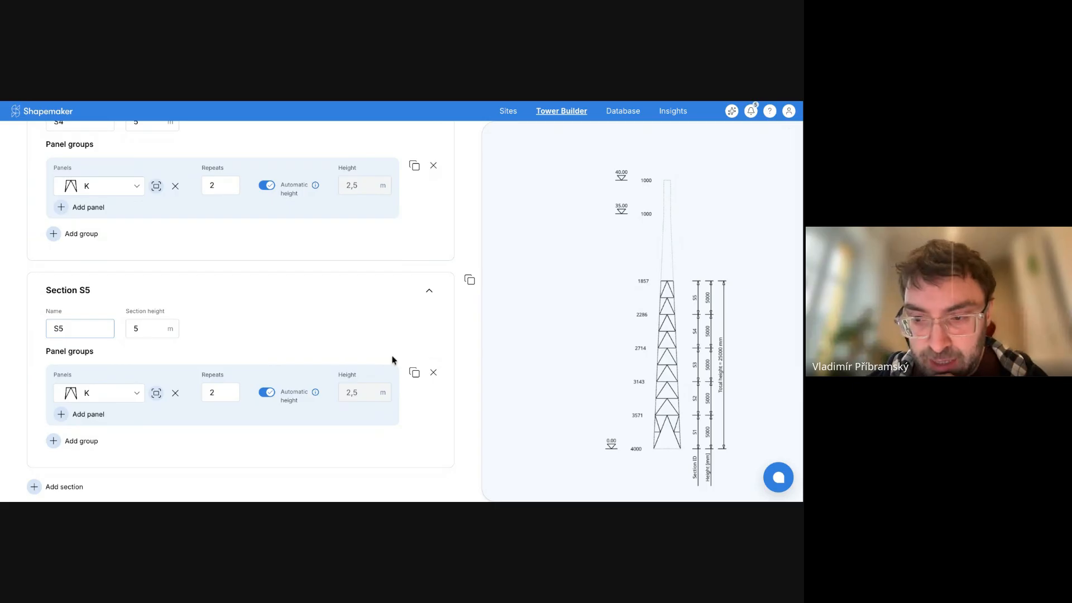
Step: Add a new section above S5, name it S6 and set its height to 5 m
left_click(458, 361)
scroll(460, 361, "down", 1)
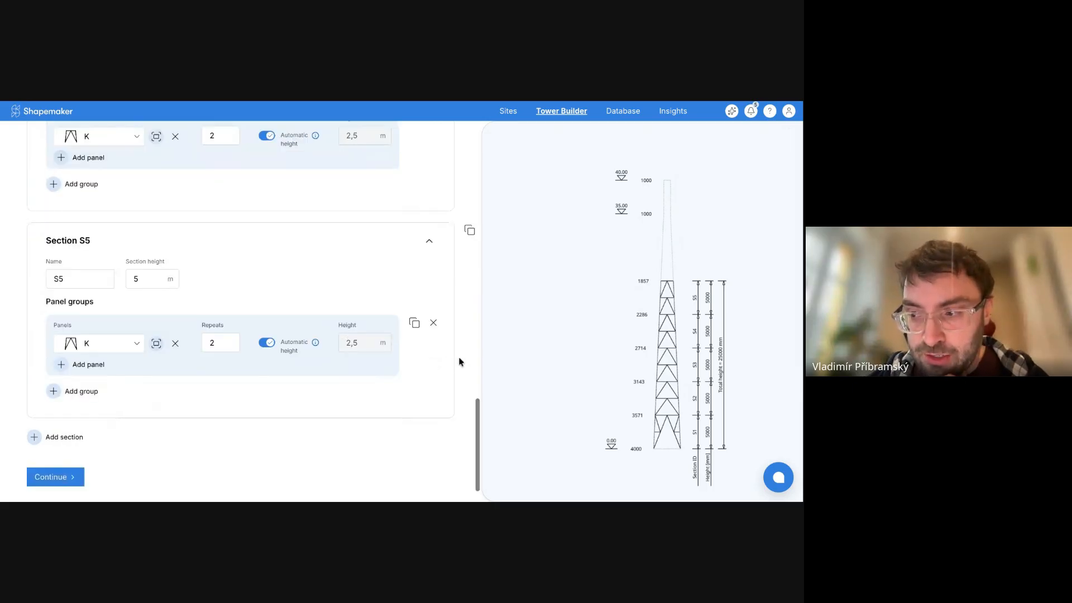
left_click(66, 439)
scroll(98, 460, "down", 1)
type("S6")
left_click(153, 449)
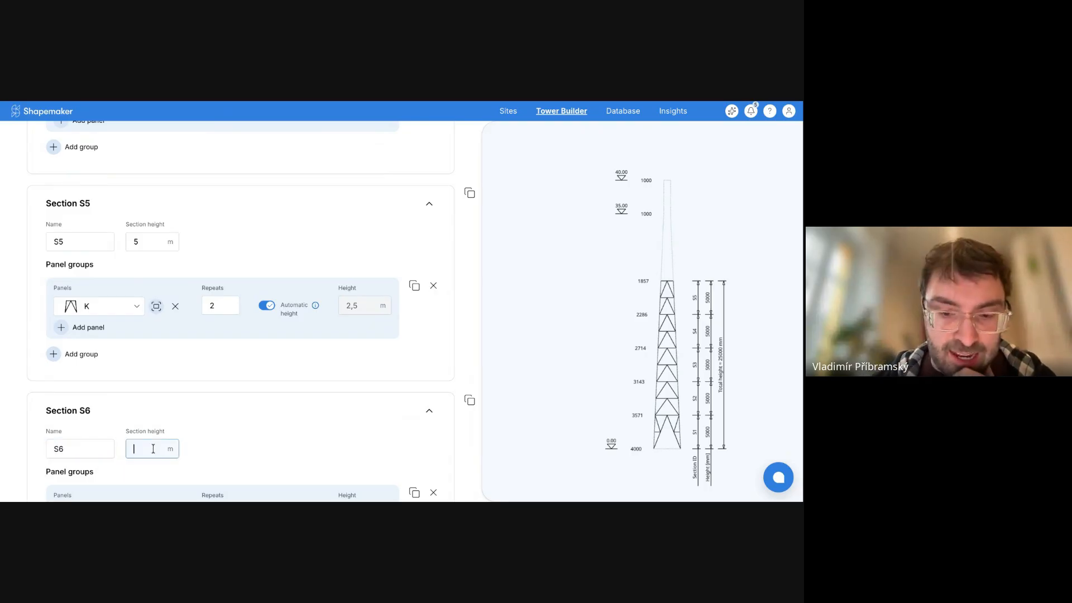
type("5")
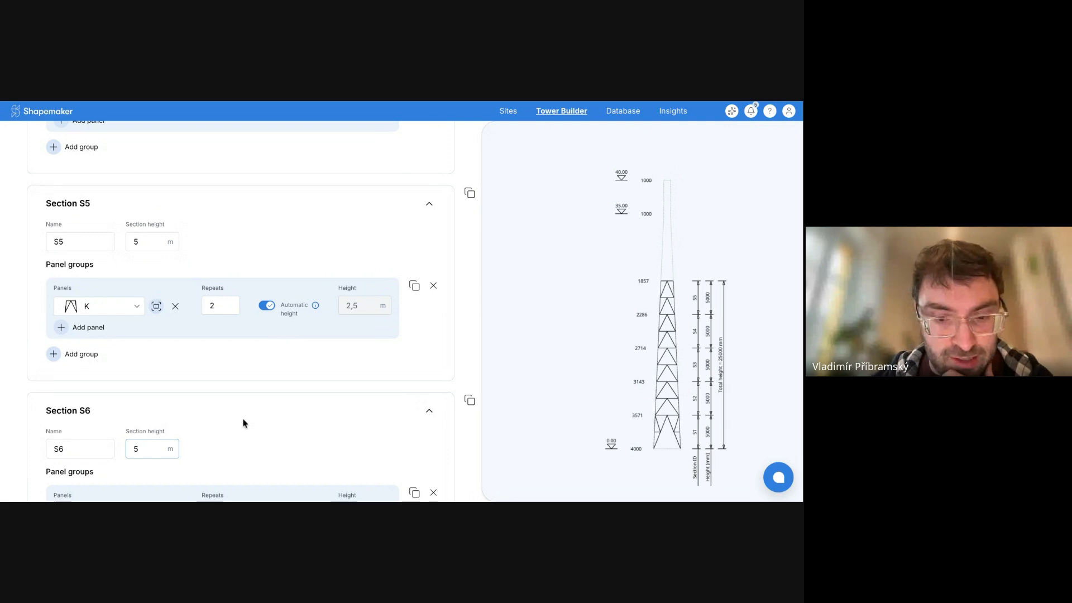
Step: Assign a DL panel with 1 repeat to section S6's panel group
scroll(242, 424, "down", 3)
left_click(97, 363)
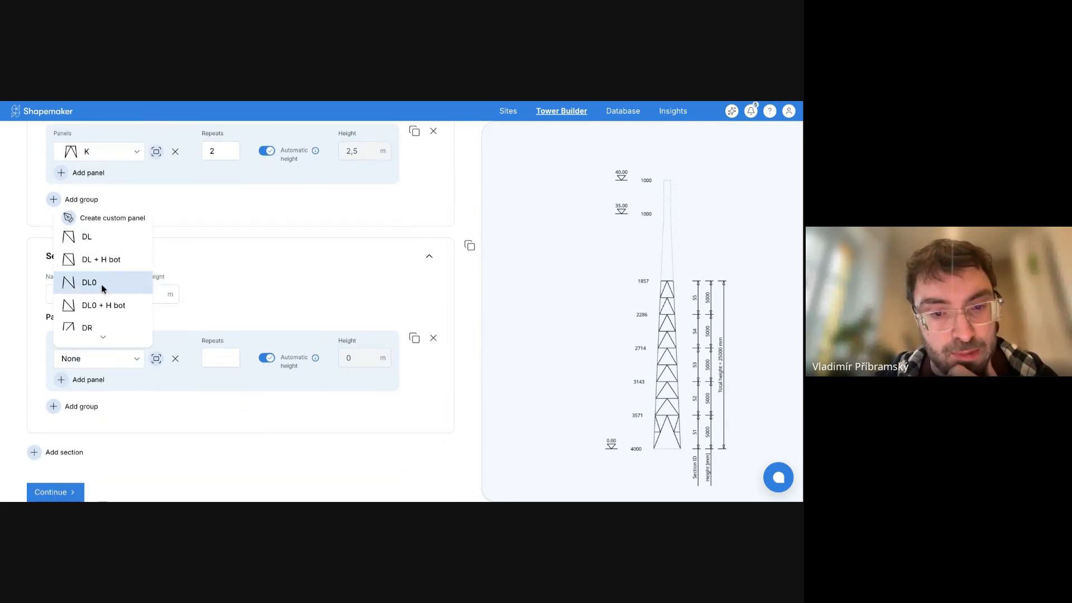
left_click(103, 236)
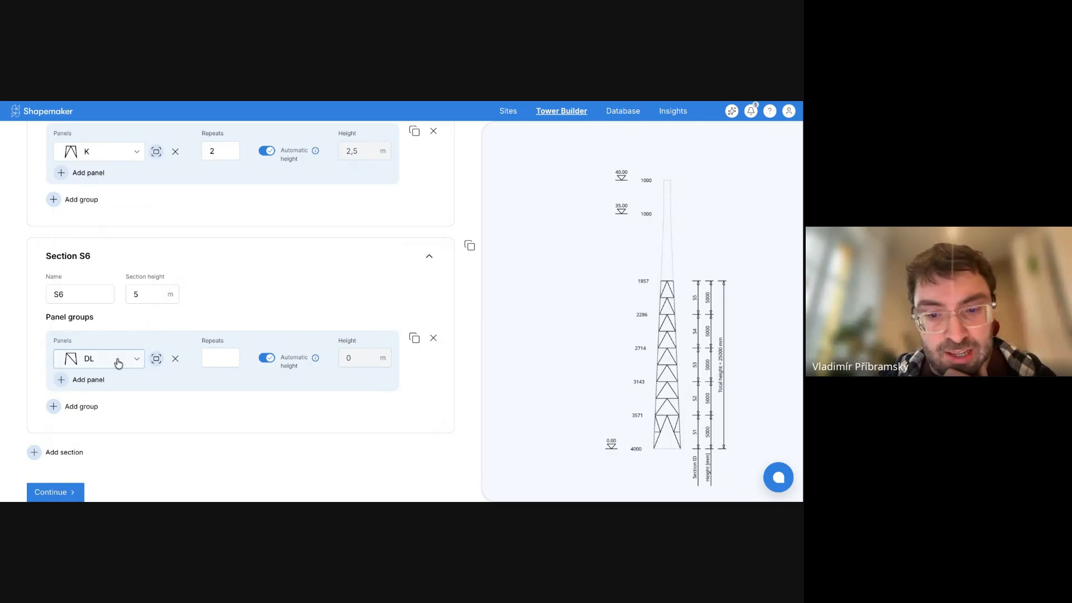
left_click(221, 360)
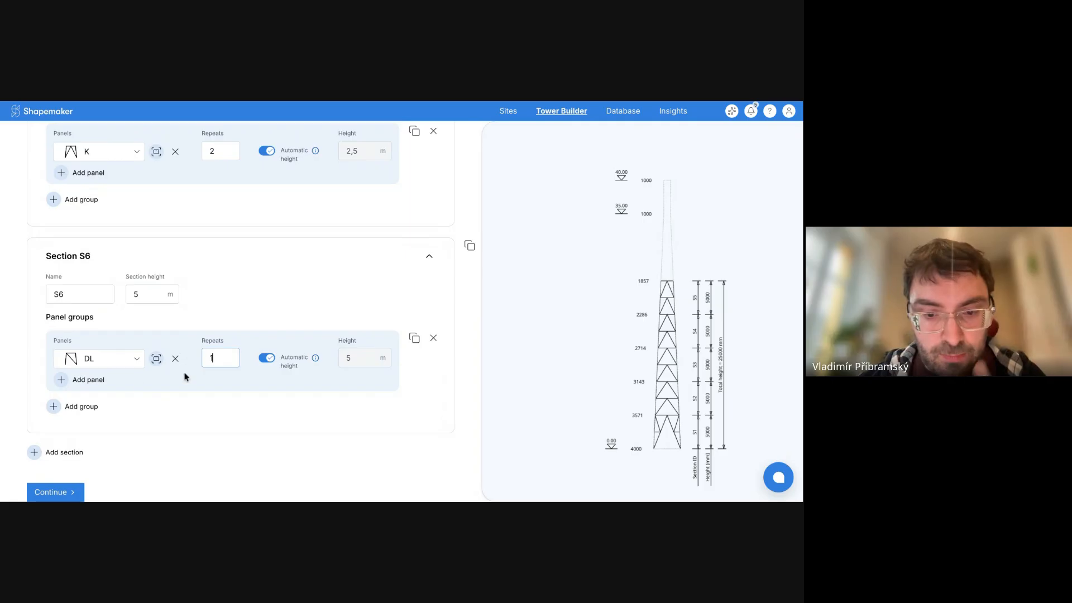
type("1")
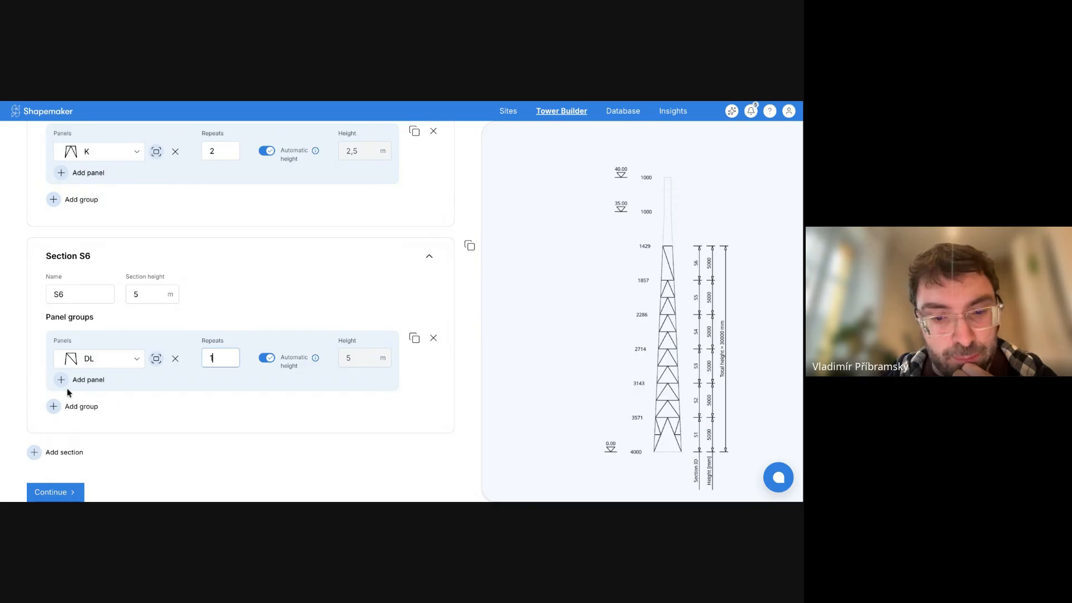
Step: Add a DR panel to section S6's panel group and set the group's repeats to 2
left_click(63, 380)
left_click(114, 386)
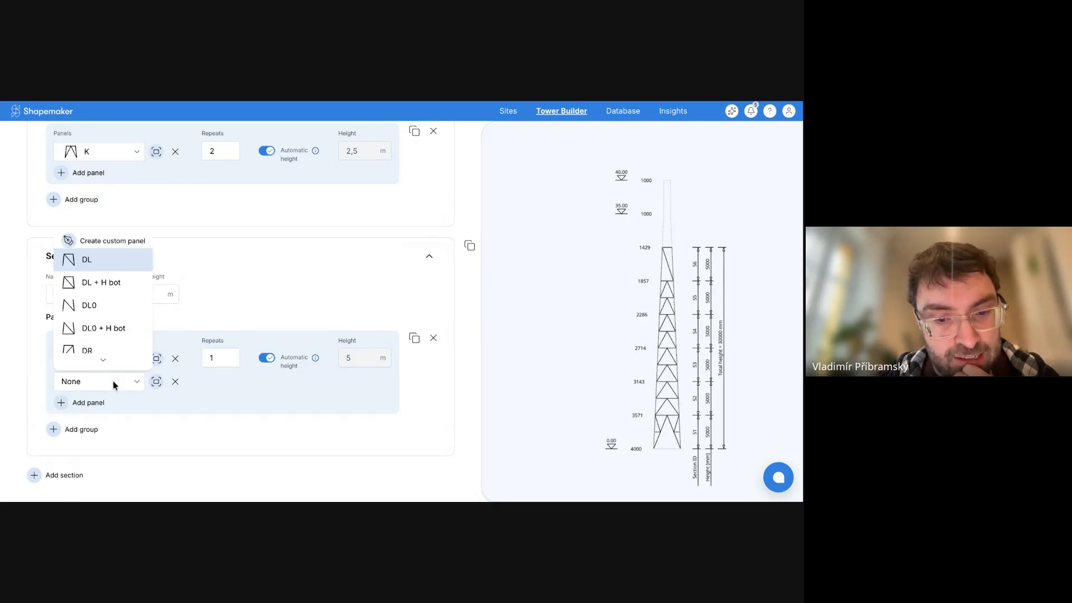
scroll(112, 337, "down", 1)
left_click(92, 327)
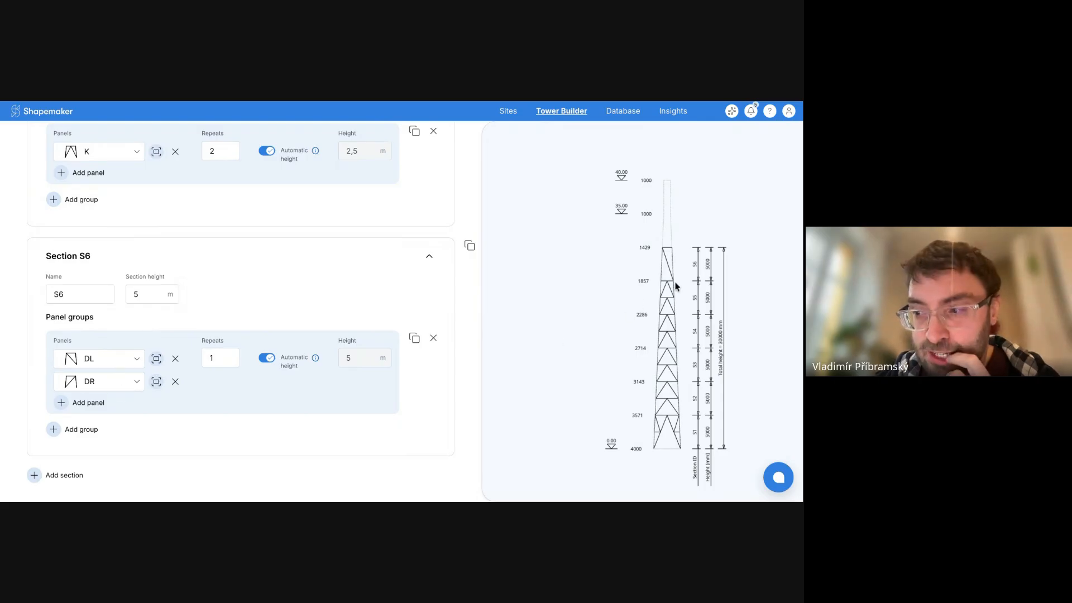
left_click(218, 354)
key("BackSpace")
type("2")
left_click(249, 426)
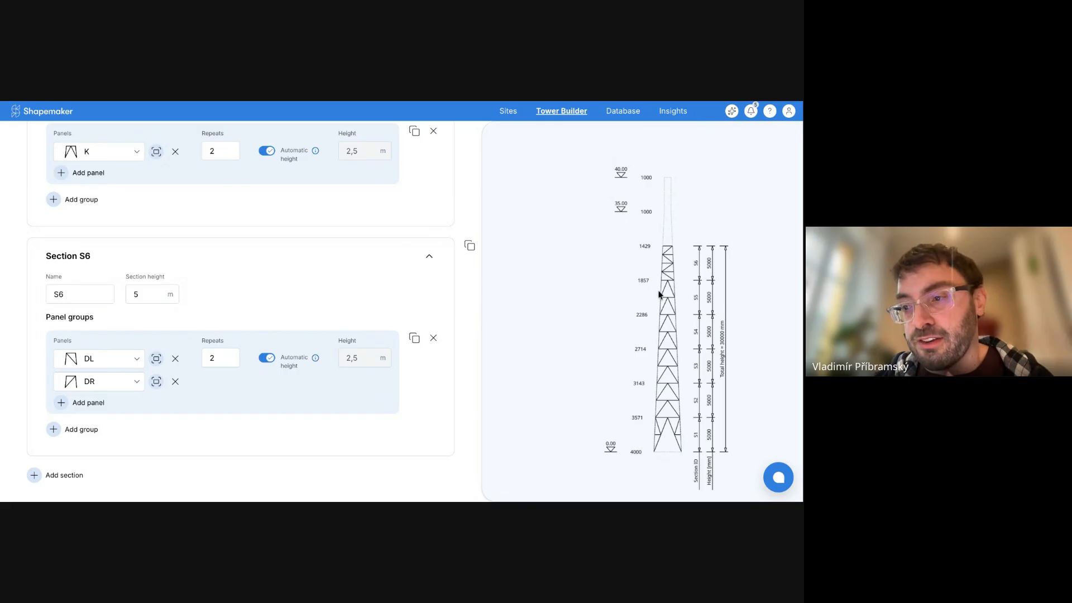
Step: Try 4 repeats for section S6's panel group and return the value to 2
left_click(234, 353)
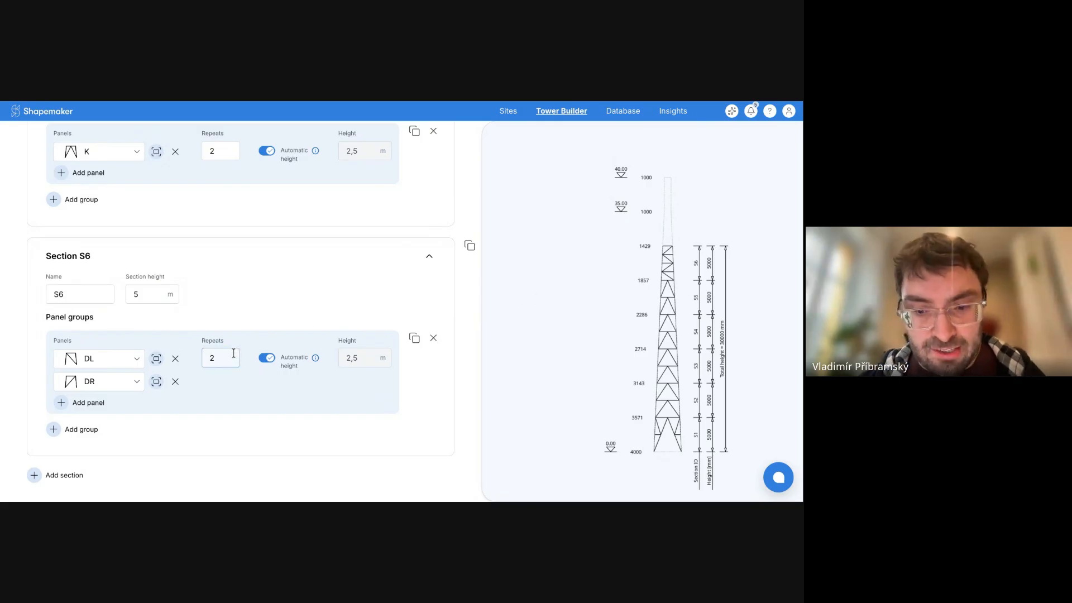
key("BackSpace")
type("8")
key("BackSpace")
type("4")
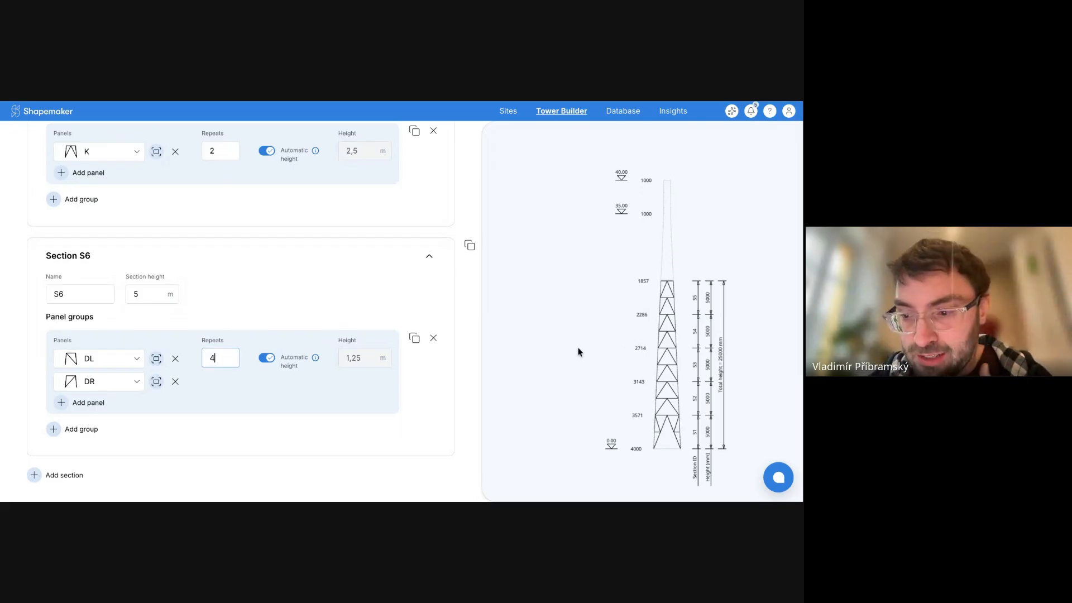
left_click(449, 373)
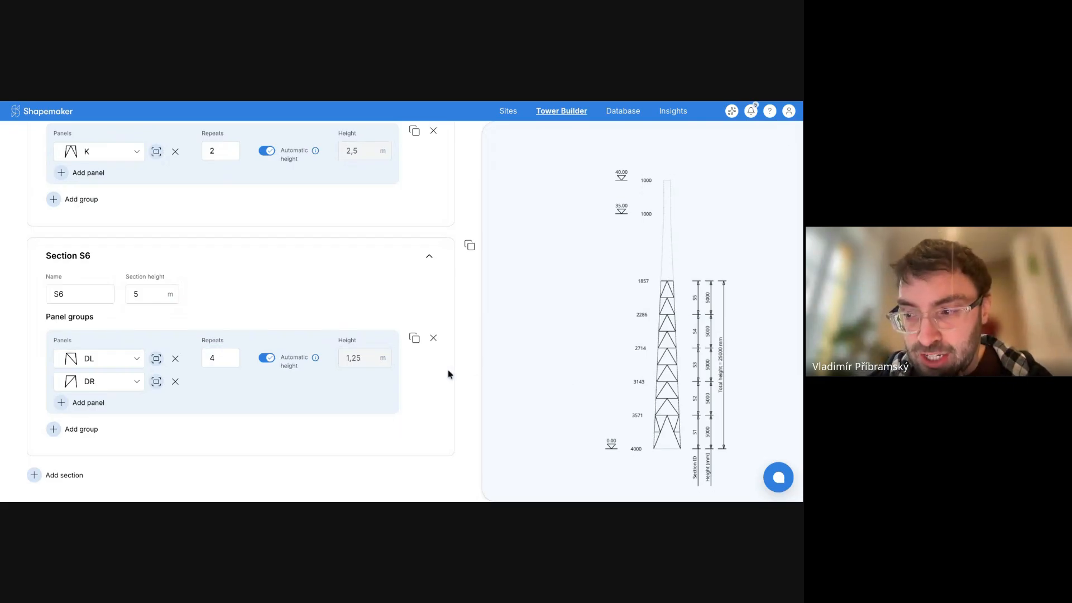
left_click(234, 356)
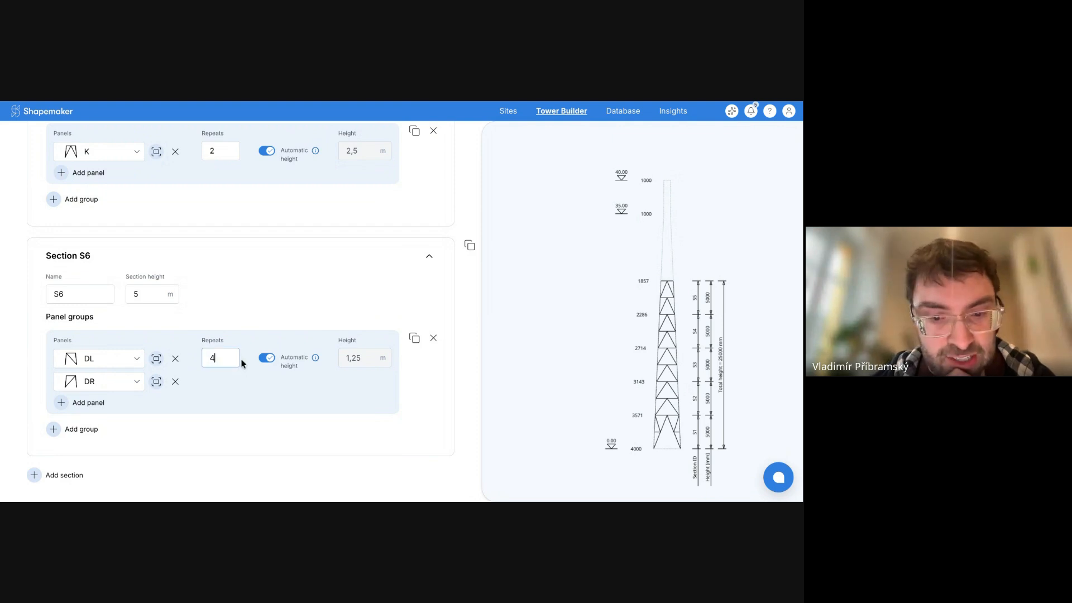
key("BackSpace")
type("2")
Step: Duplicate section S6 and rename the copy S7
scroll(340, 402, "down", 1)
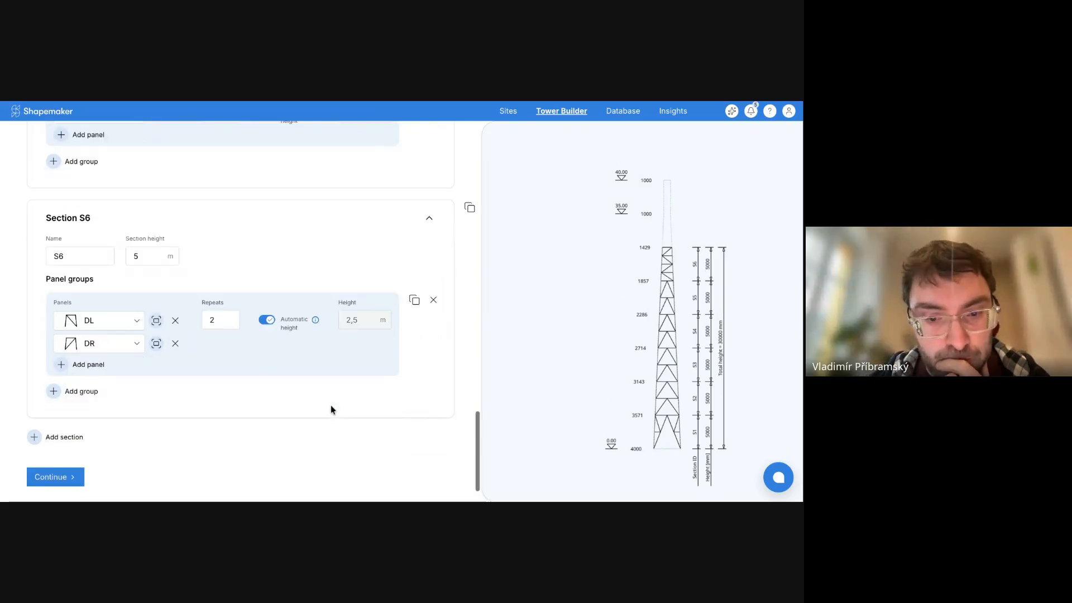
left_click(468, 210)
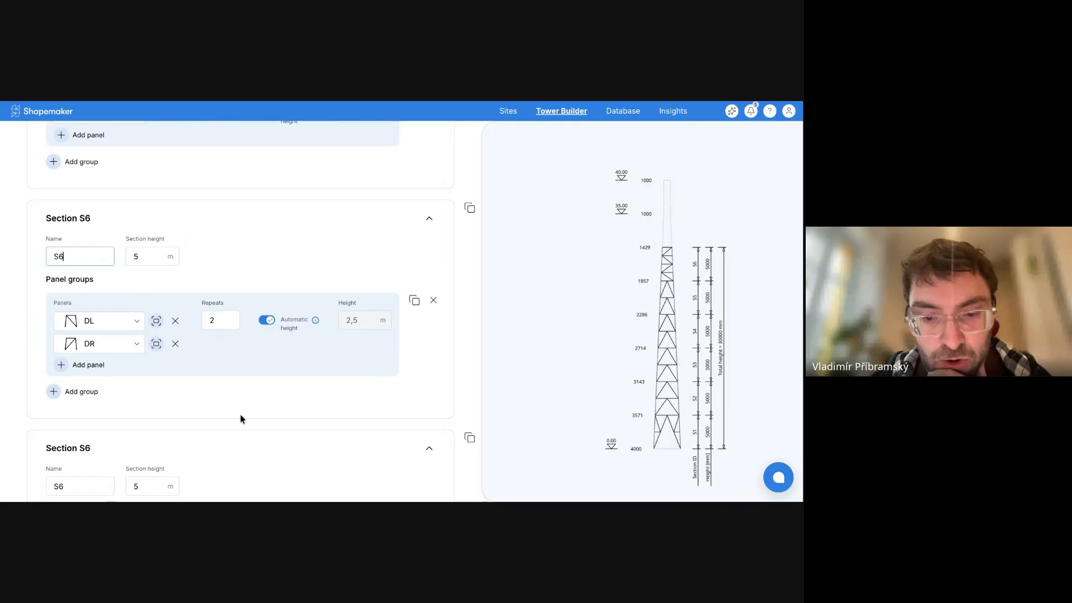
scroll(240, 414, "down", 5)
left_click(84, 244)
key("BackSpace")
type("7")
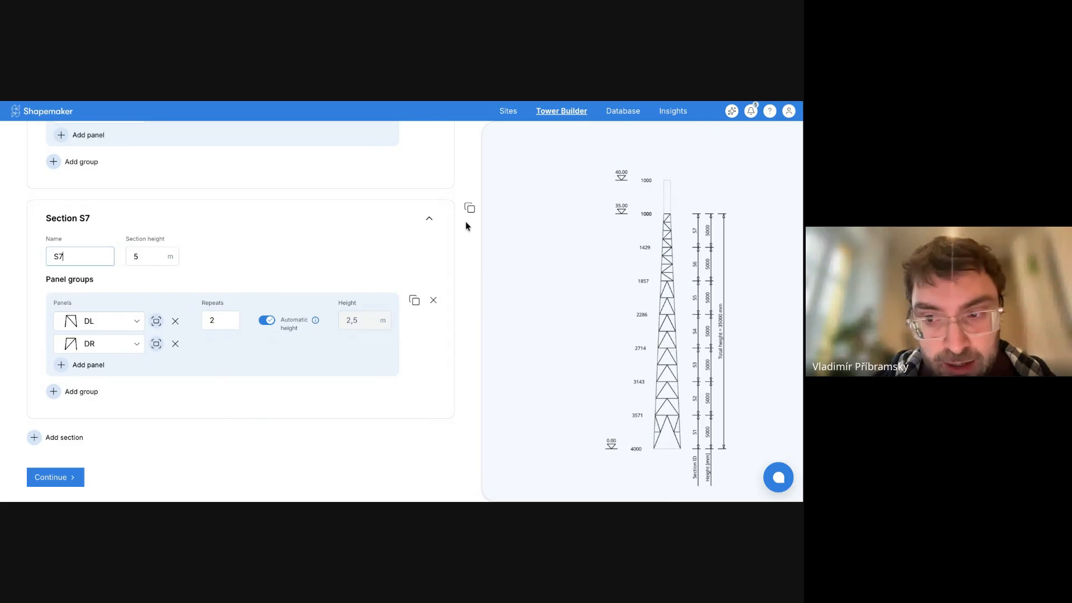
Step: Duplicate section S7 and rename the copy S8
left_click(469, 209)
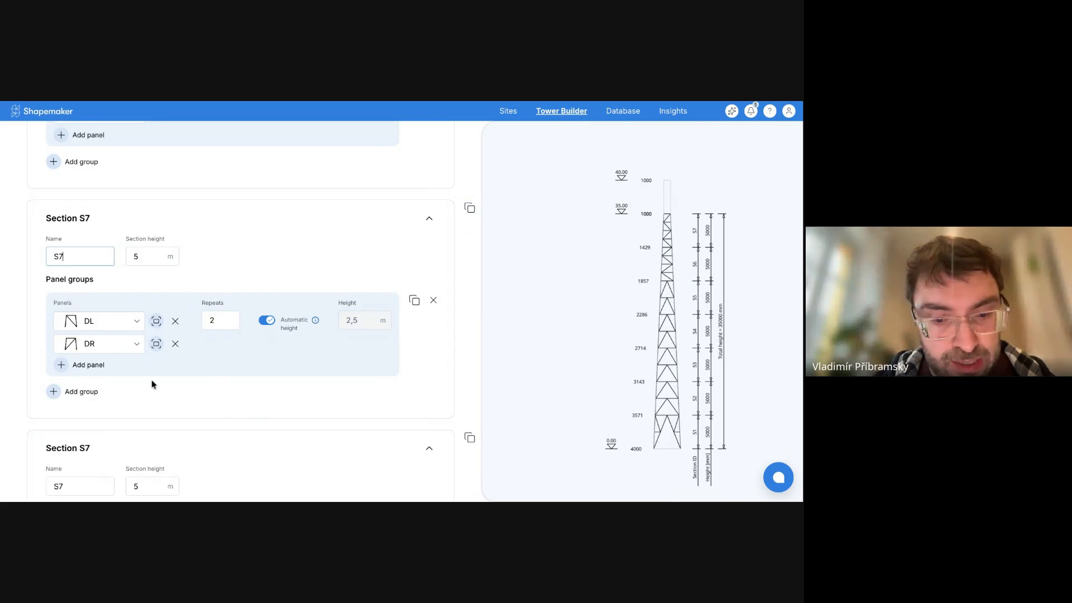
scroll(128, 391, "down", 2)
left_click(92, 395)
key("BackSpace")
type("8")
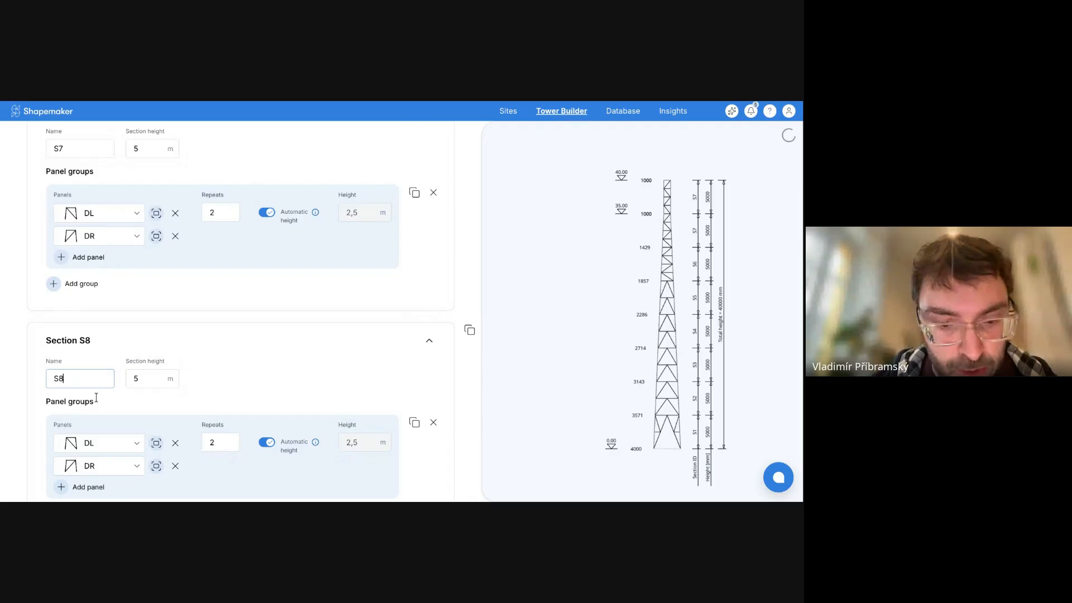
Step: Set the repeats of section S8's panel group to 3
scroll(96, 397, "down", 1)
left_click(227, 386)
key("BackSpace")
type("3")
left_click(436, 430)
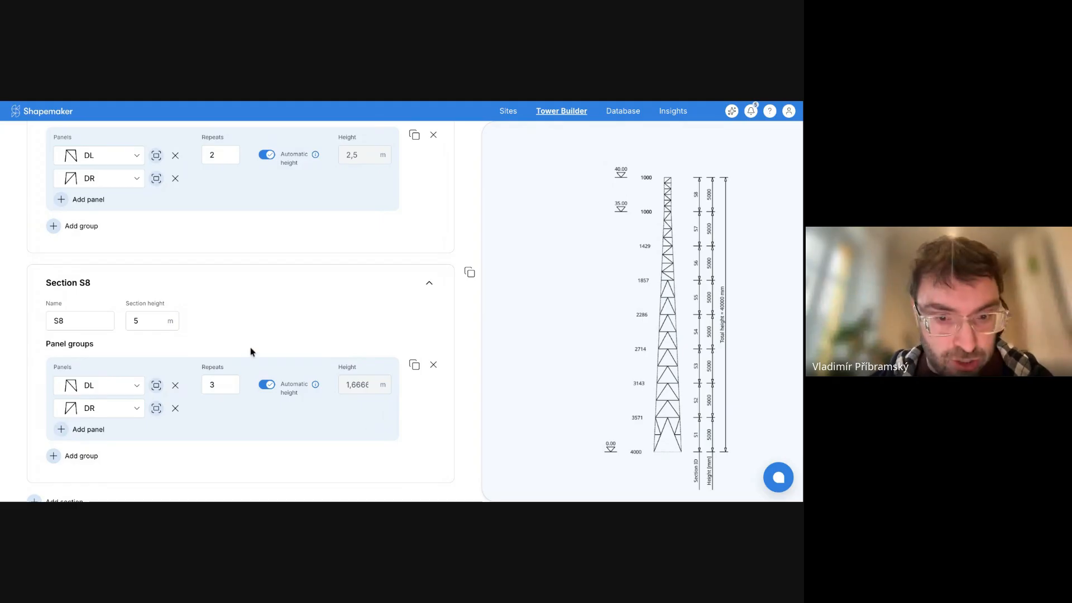
Step: Open the panel library for section S1's panel and start creating a custom panel
scroll(297, 309, "up", 20)
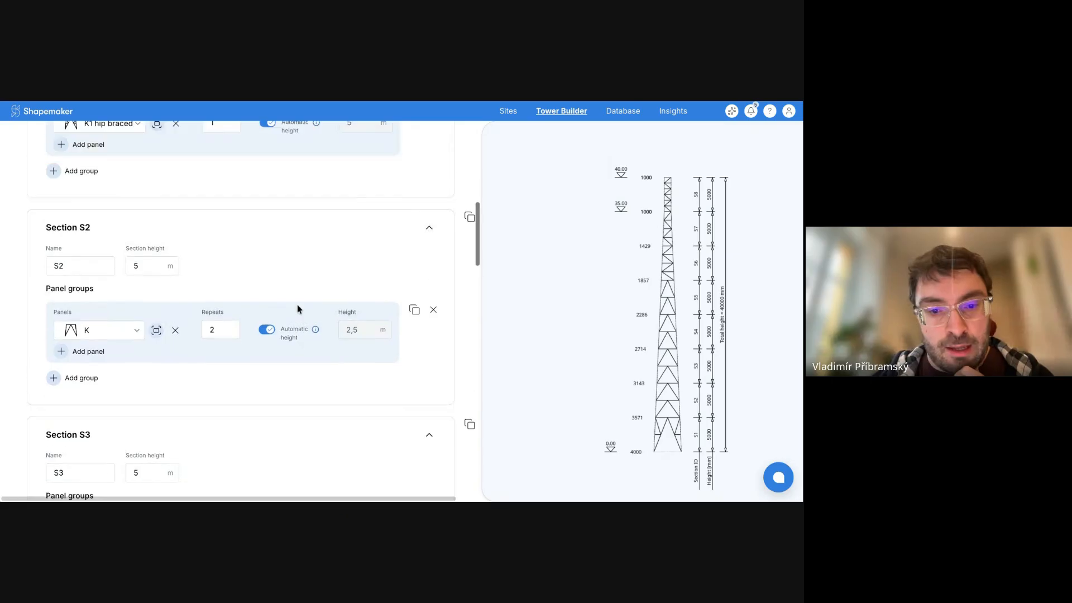
scroll(135, 330, "down", 5)
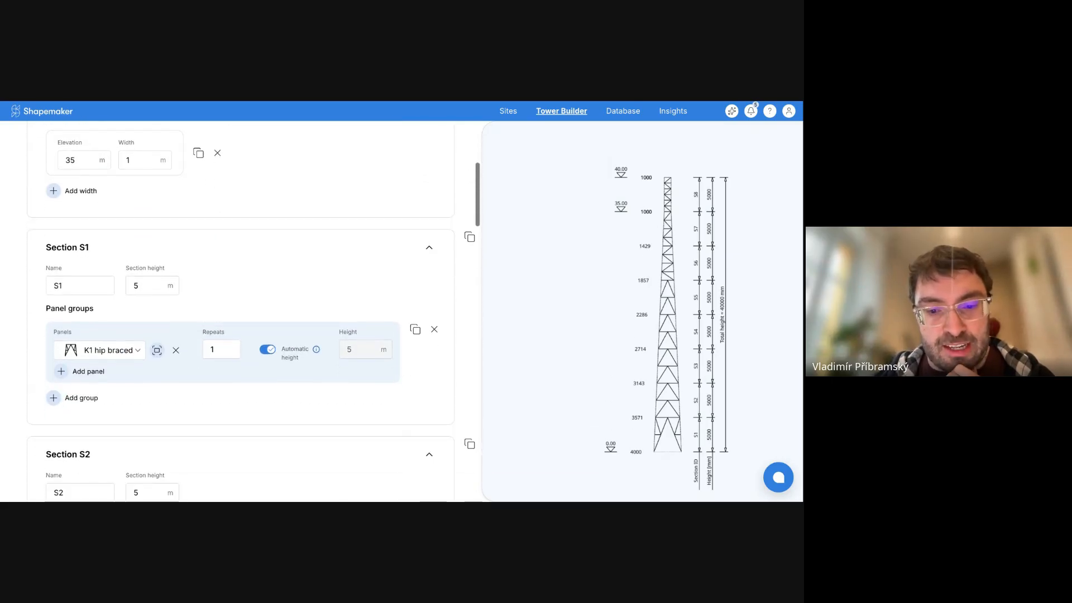
left_click(157, 352)
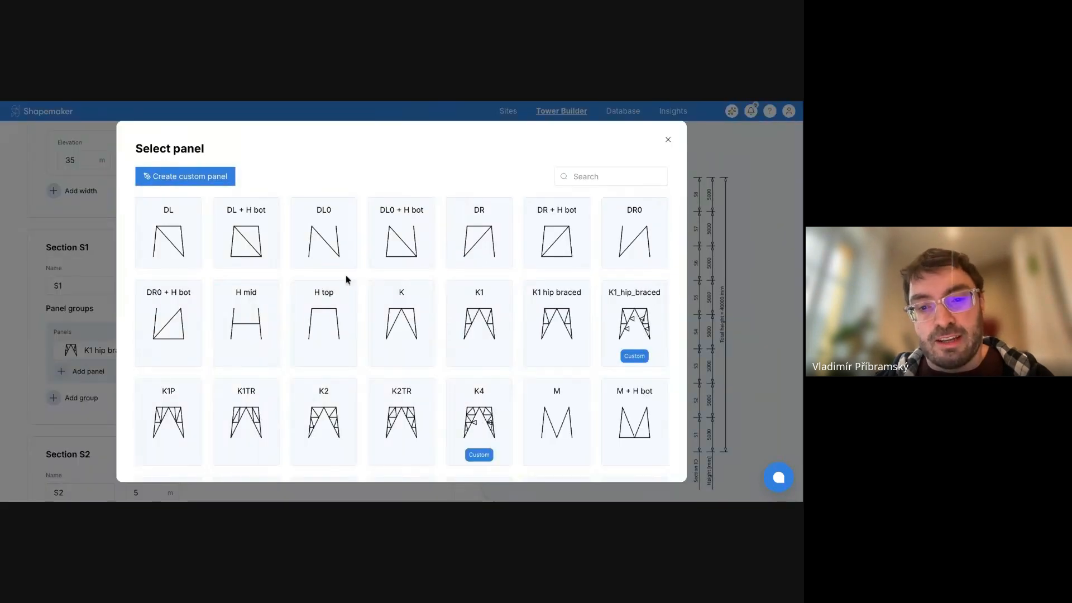
scroll(265, 385, "down", 1)
scroll(265, 386, "up", 1)
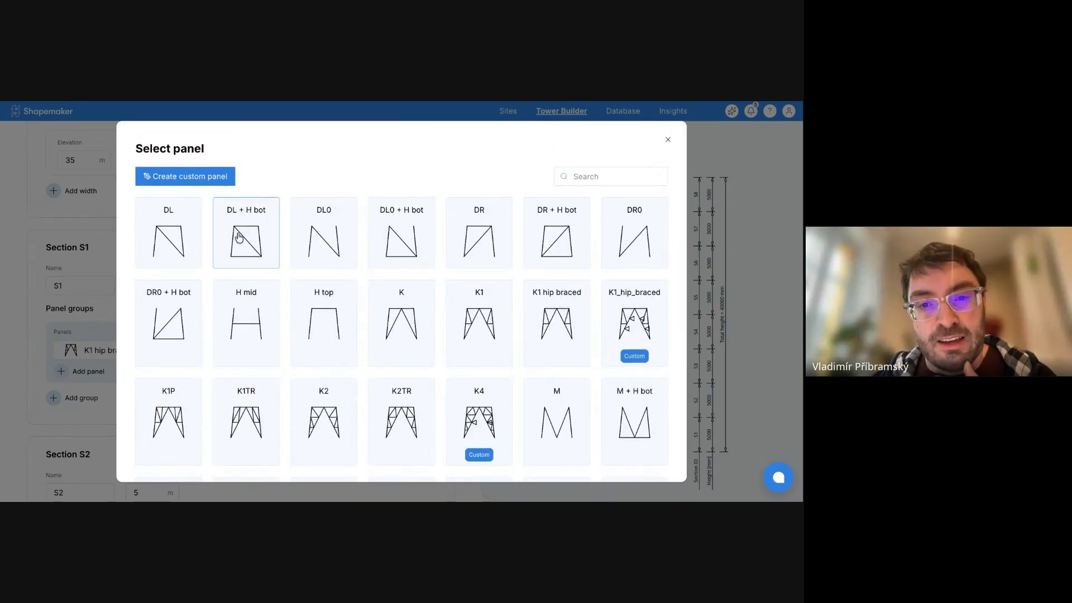
left_click(209, 178)
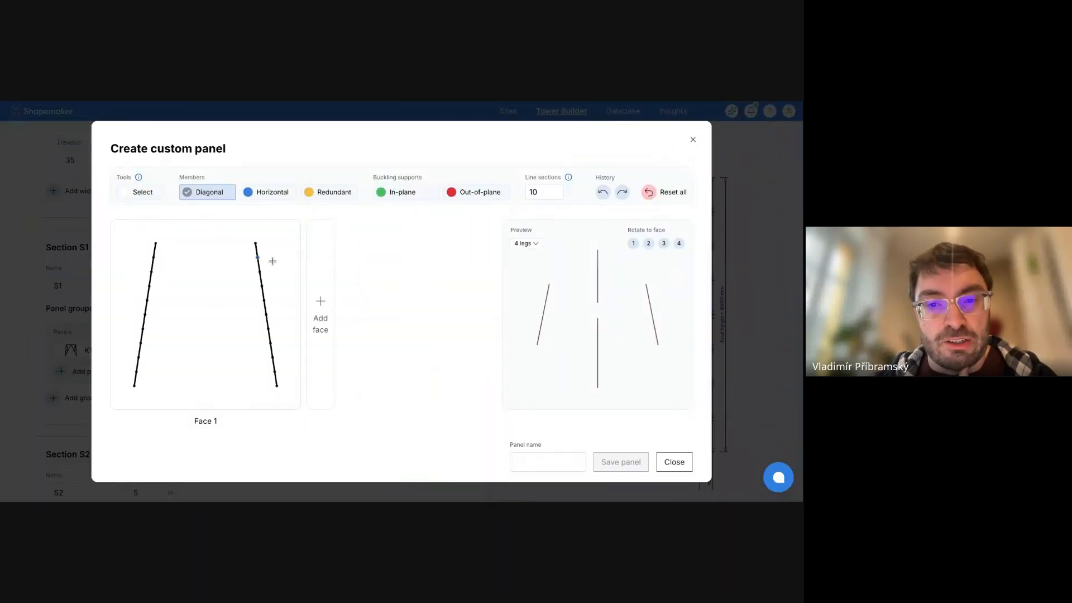
Step: Draw a horizontal member joining the tops of the two legs and set the line sections to 4
left_click(271, 194)
left_click_drag(155, 243, 256, 243)
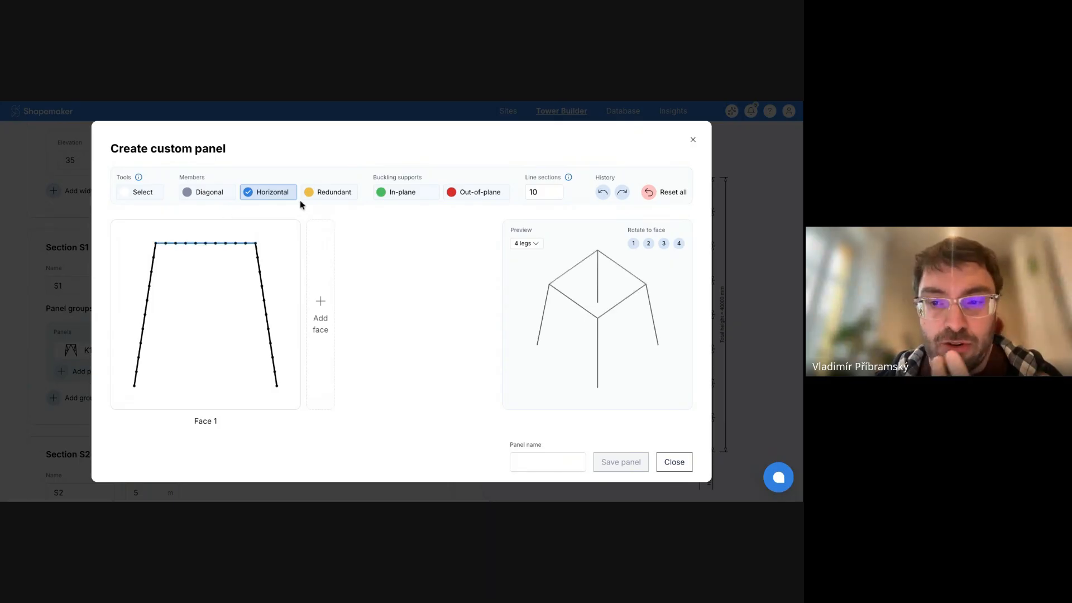
left_click(539, 195)
key("BackSpace")
type("4")
Step: Draw two diagonal members from the leg bases to the midpoint of the top horizontal
left_click(202, 193)
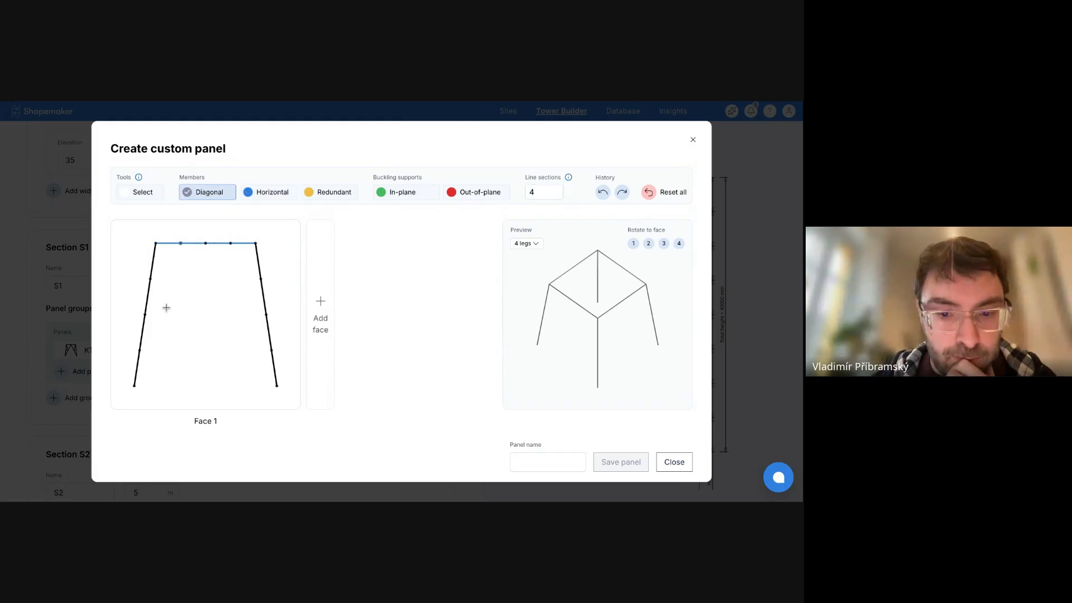
left_click(134, 385)
left_click(205, 244)
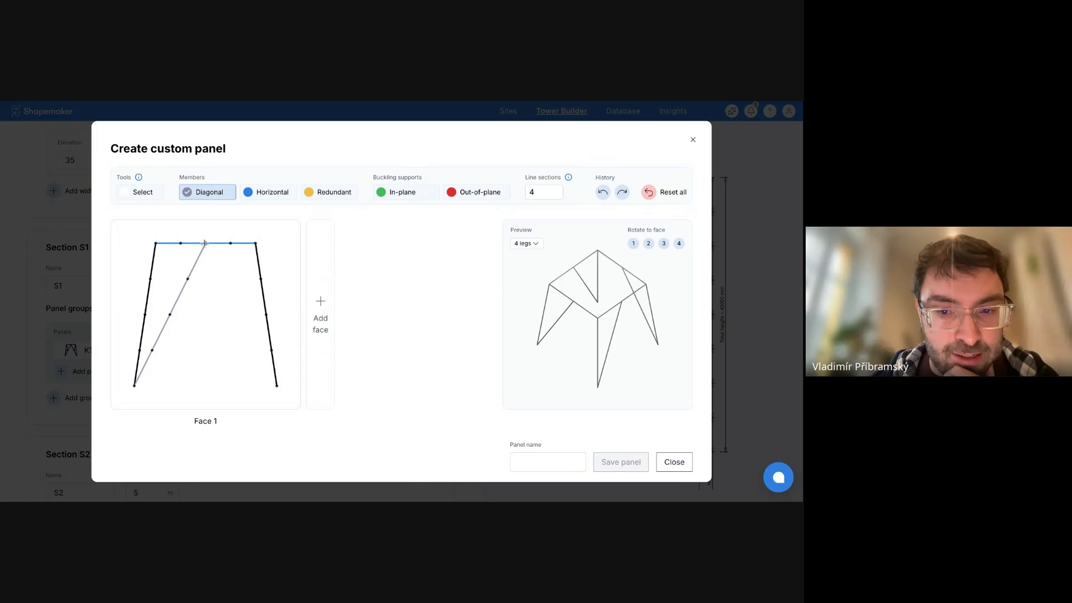
left_click(277, 385)
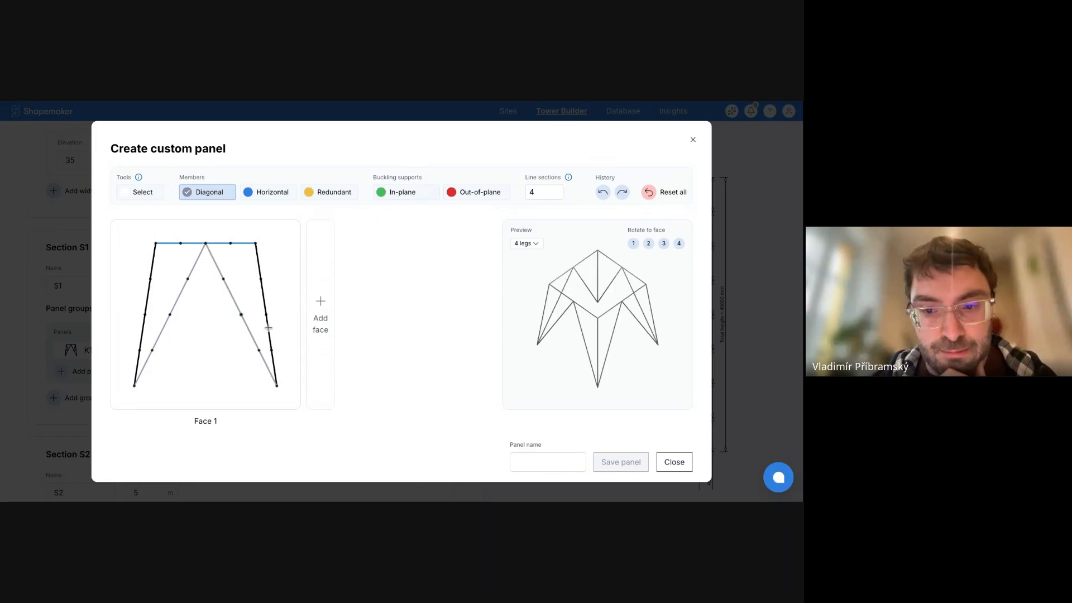
Step: Draw redundant members between the left leg and diagonal: horizontals at the three quarter points, linked by inclined members up to the top horizontal's left quarter point
mouse_move(571, 357)
left_mouse_down()
mouse_move(605, 352)
mouse_move(550, 353)
mouse_move(653, 336)
mouse_move(620, 395)
mouse_move(648, 343)
mouse_move(579, 346)
left_mouse_up()
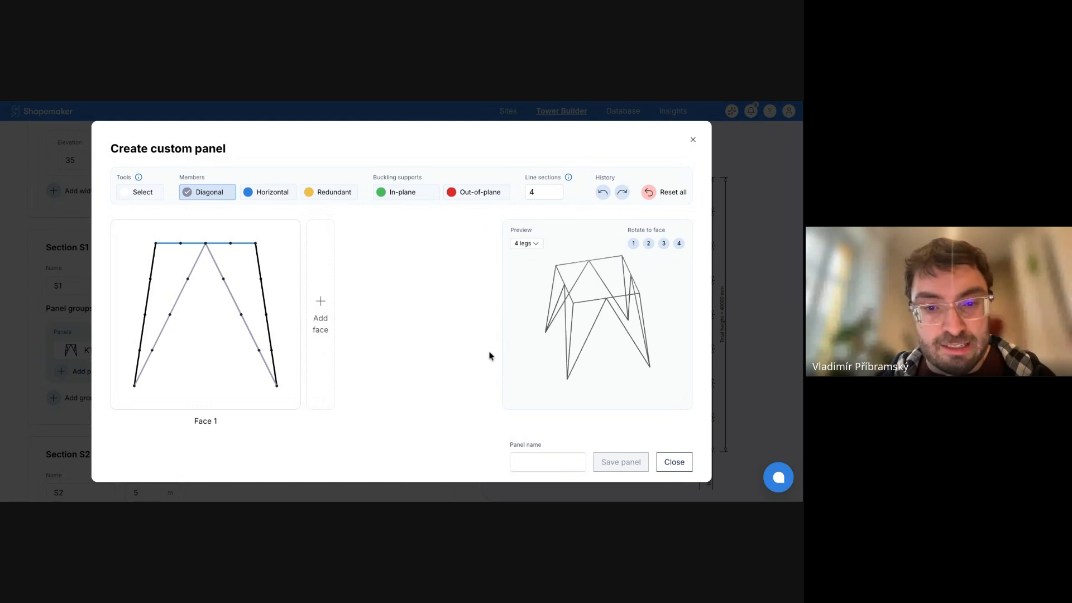
left_click(334, 193)
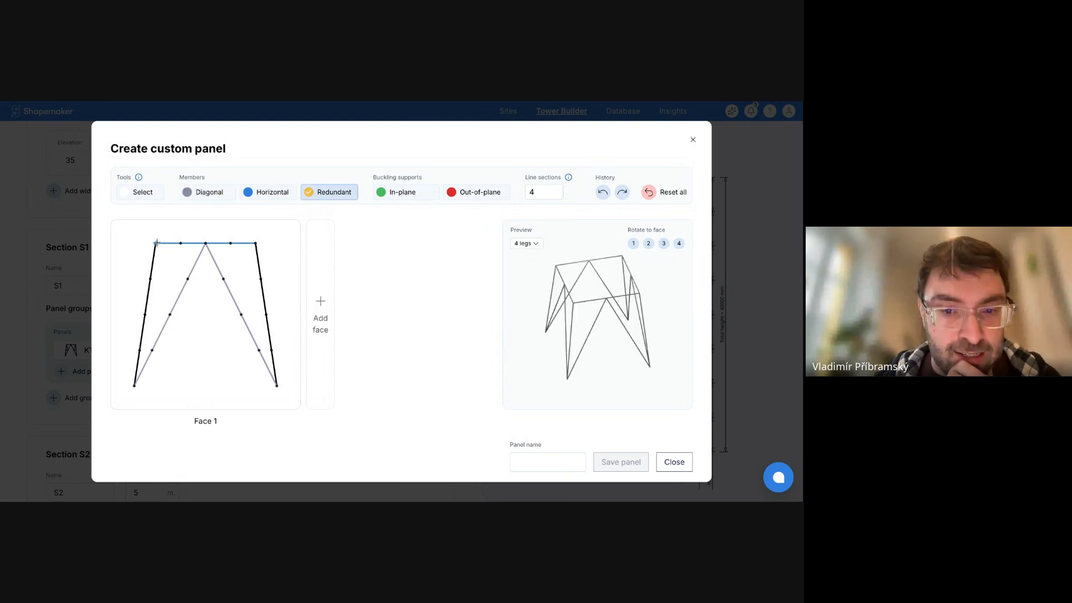
left_click(150, 279)
left_click(189, 278)
left_click(145, 314)
left_click(167, 315)
left_click(169, 315)
left_click(151, 279)
left_click(151, 279)
left_click(179, 244)
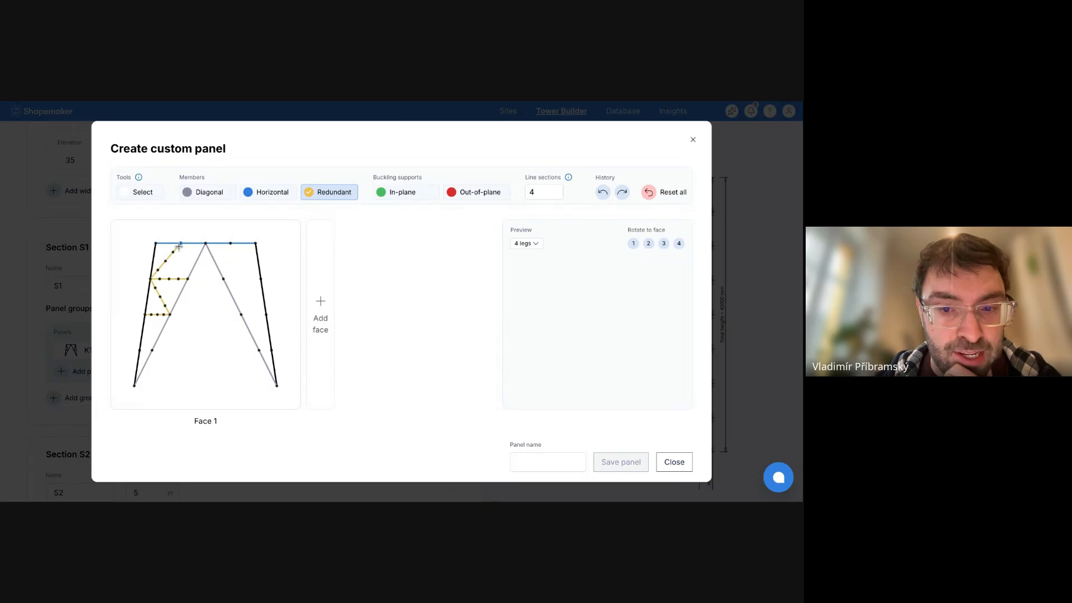
left_click(187, 279)
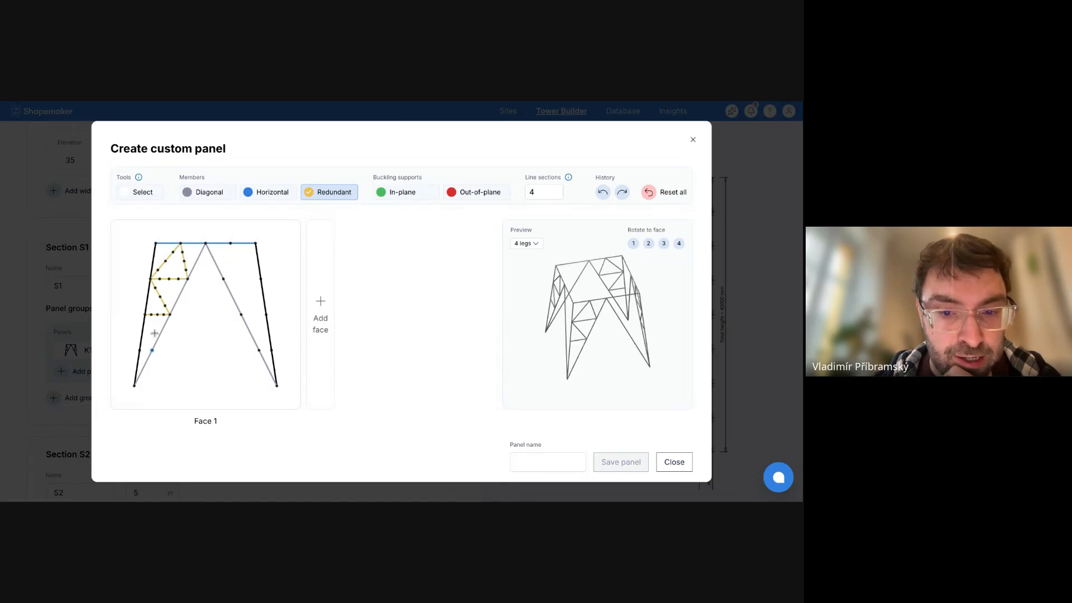
left_click(153, 351)
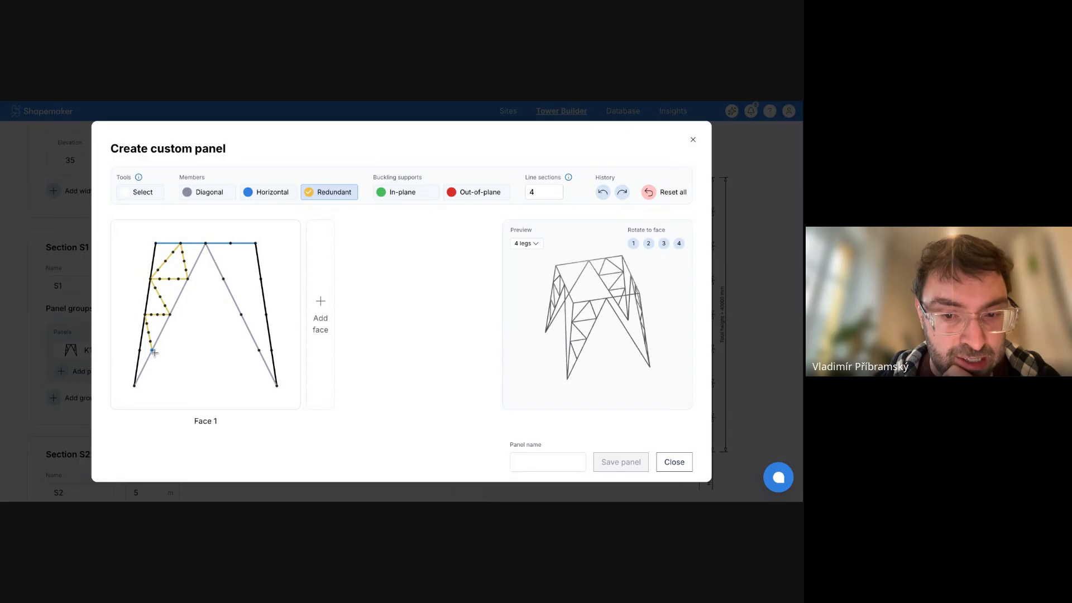
left_click(145, 351)
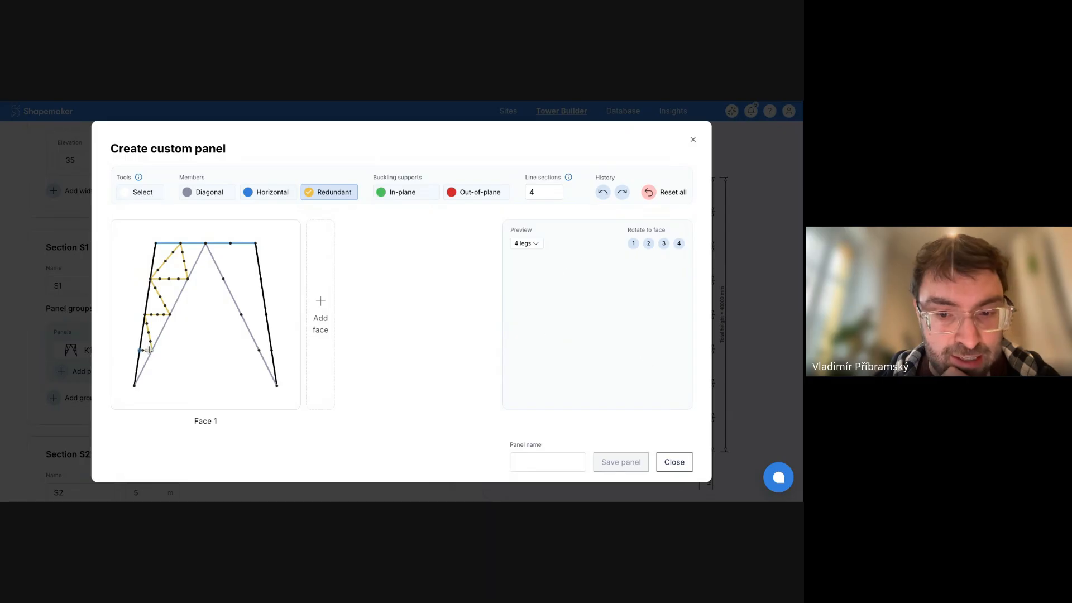
Step: Draw mirrored redundant members between the right leg and diagonal, ending at the top horizontal's right quarter point and the leg's upper quarter point
left_click(257, 350)
left_click(266, 314)
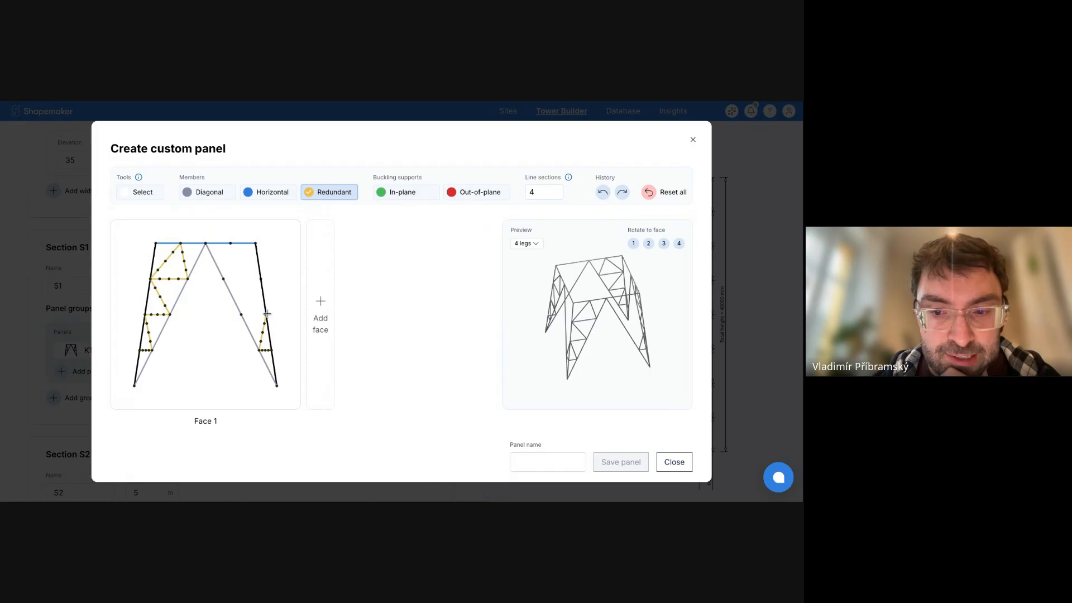
left_click(241, 314)
left_click(260, 279)
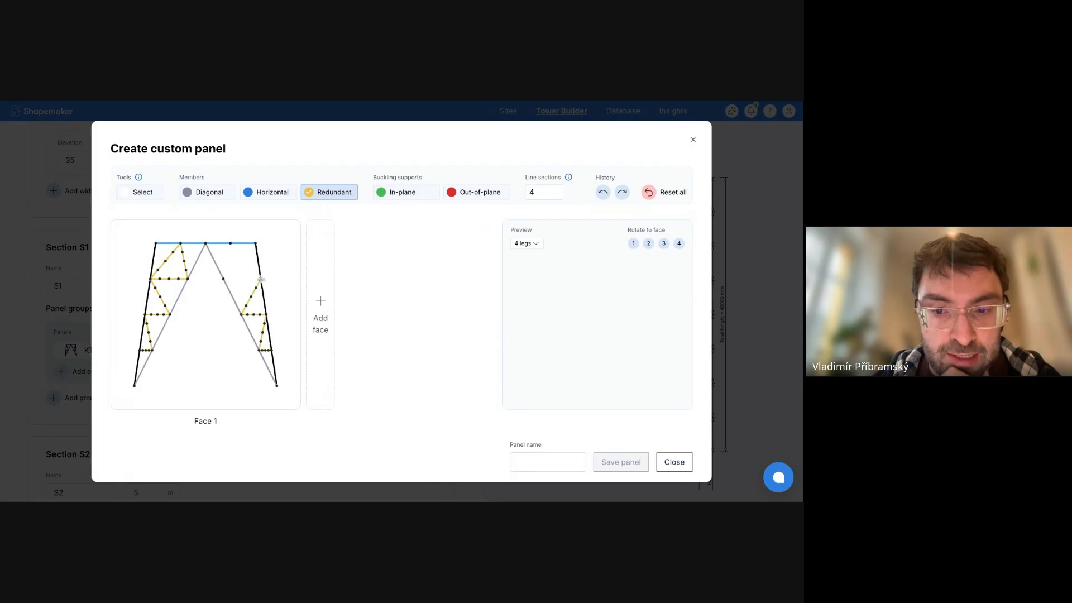
left_click(223, 279)
left_click(230, 243)
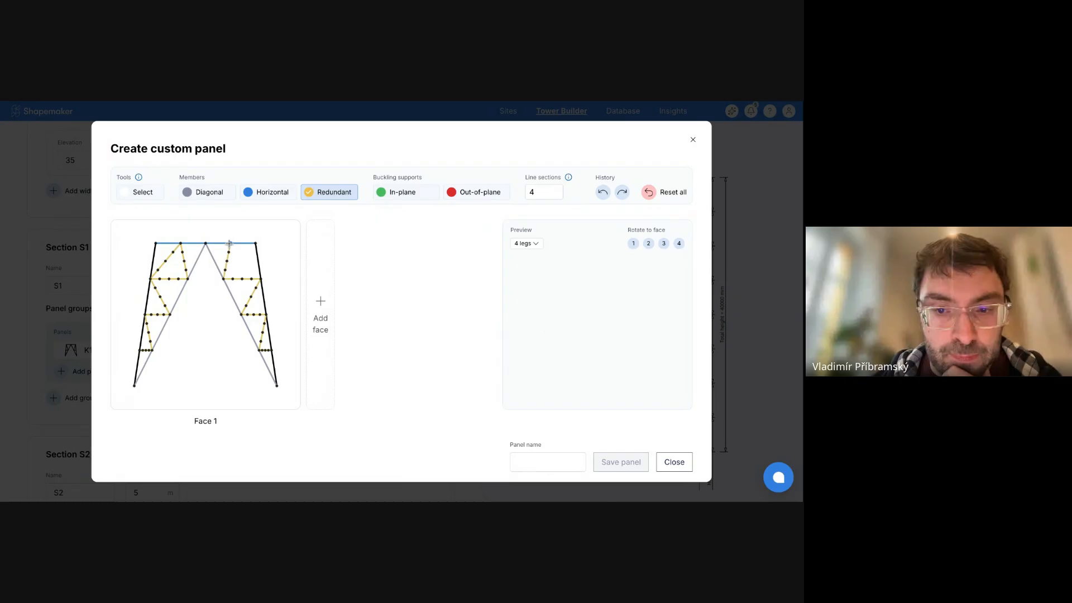
left_click(260, 279)
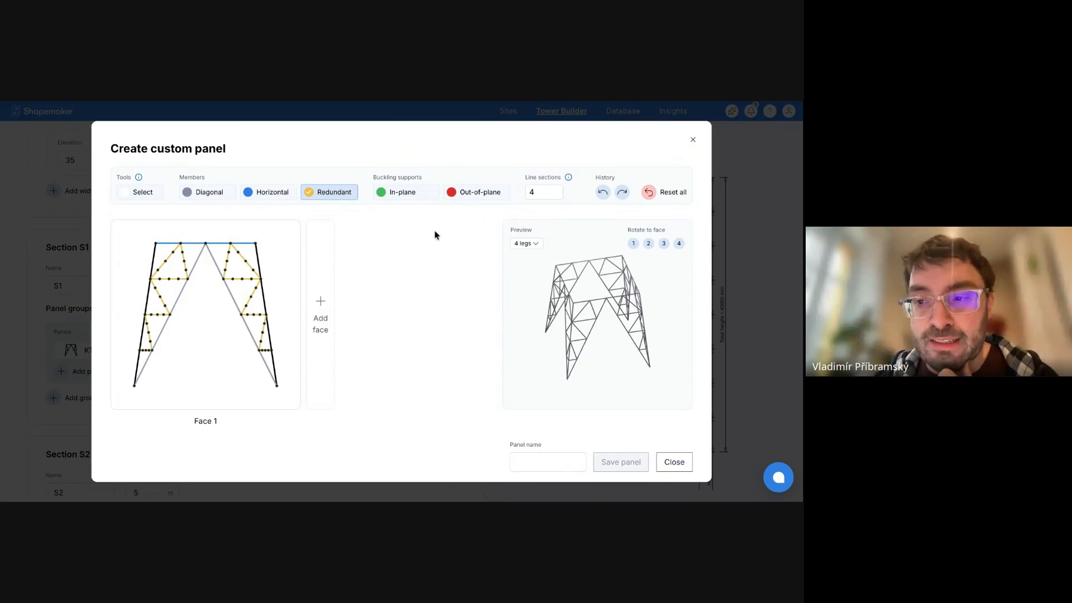
Step: Set the line sections to 3 and place out-of-plane buckling supports at the third points of both diagonals
left_click(479, 192)
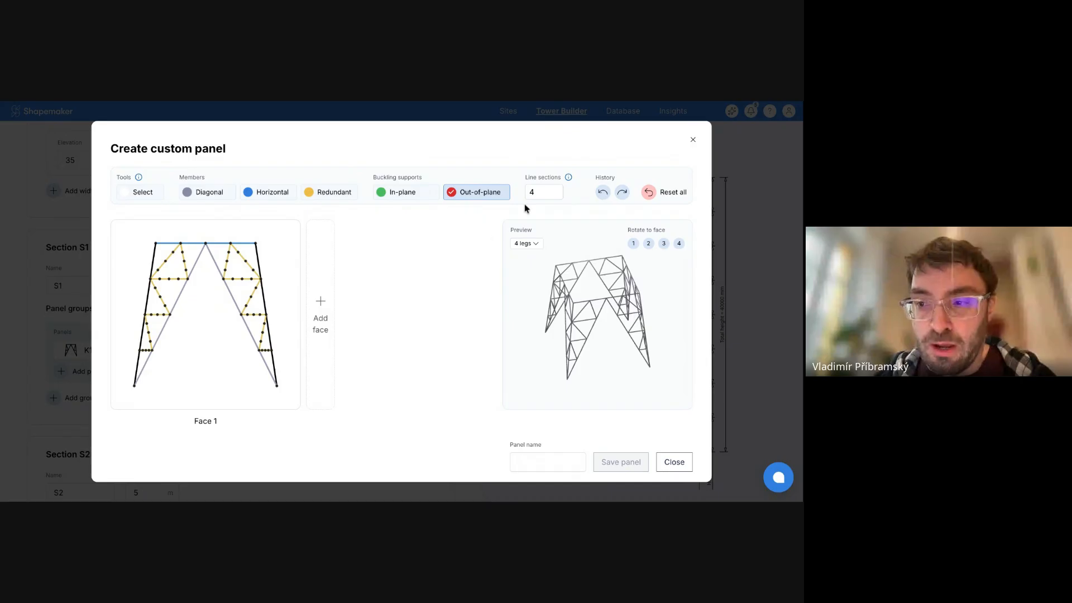
left_click(547, 191)
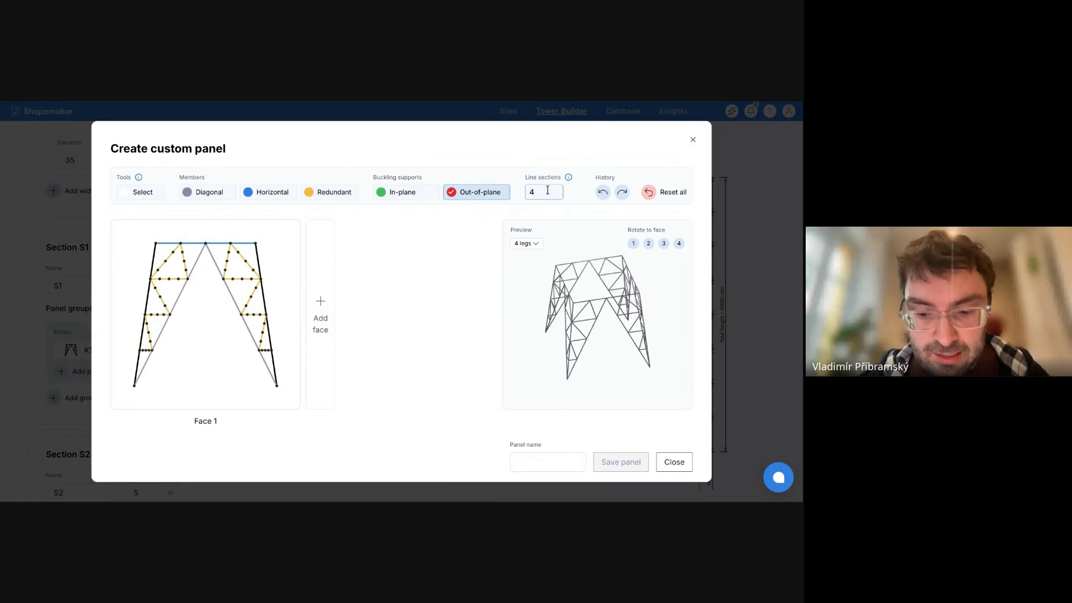
key("BackSpace")
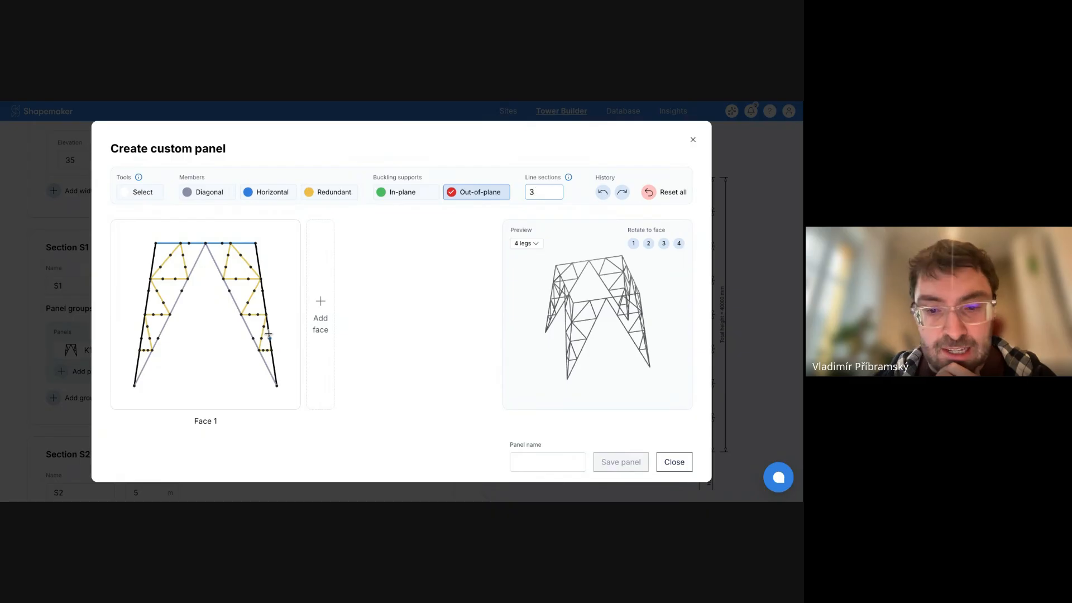
left_click(160, 338)
left_click(185, 291)
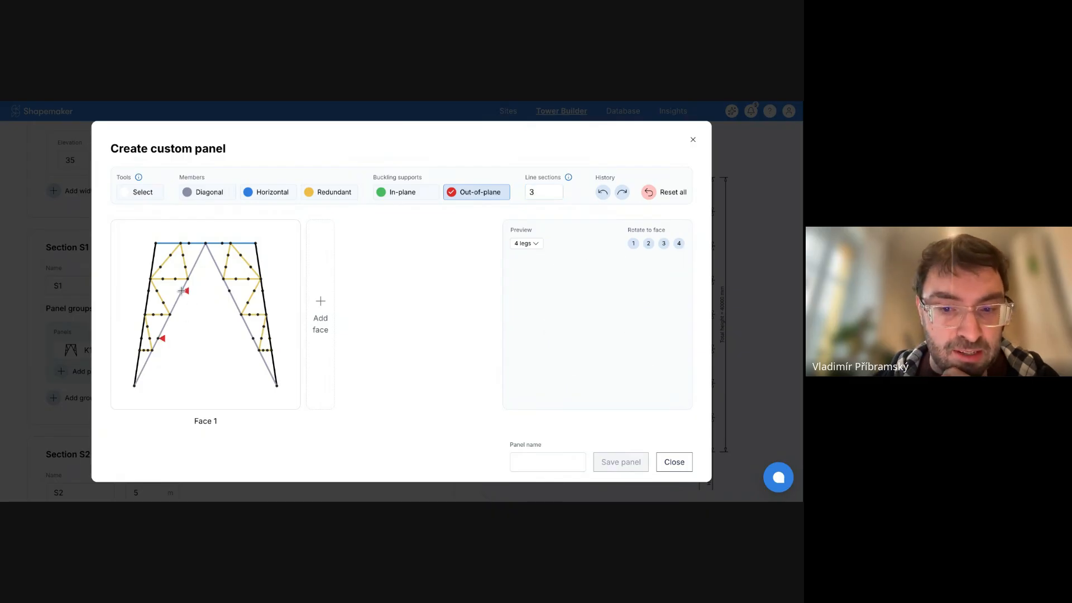
left_click(232, 290)
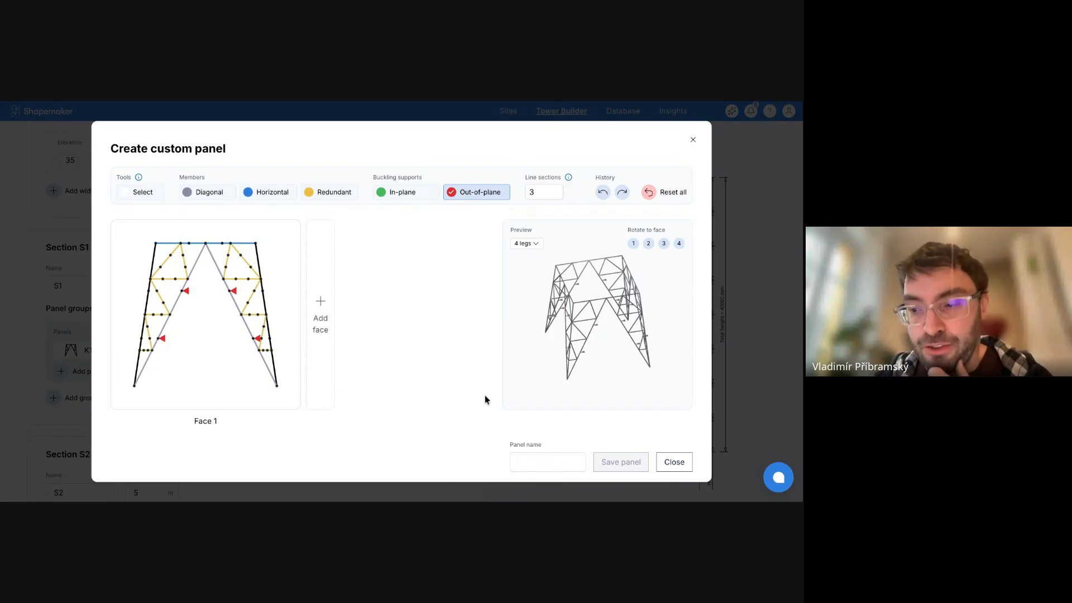
Step: Name the custom panel K3_braced and save it
left_click(541, 458)
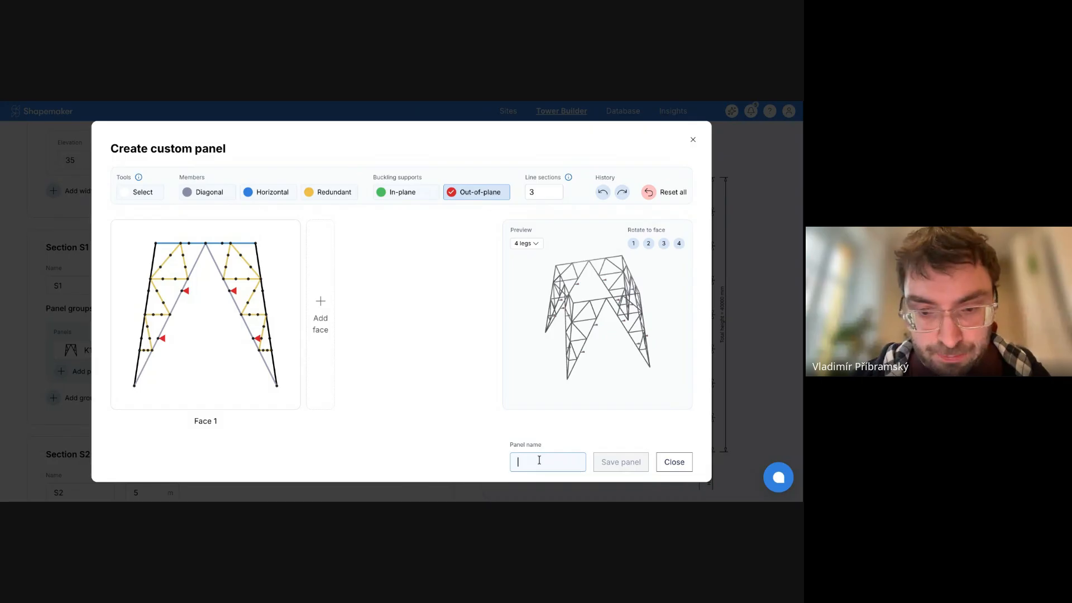
type("K3")
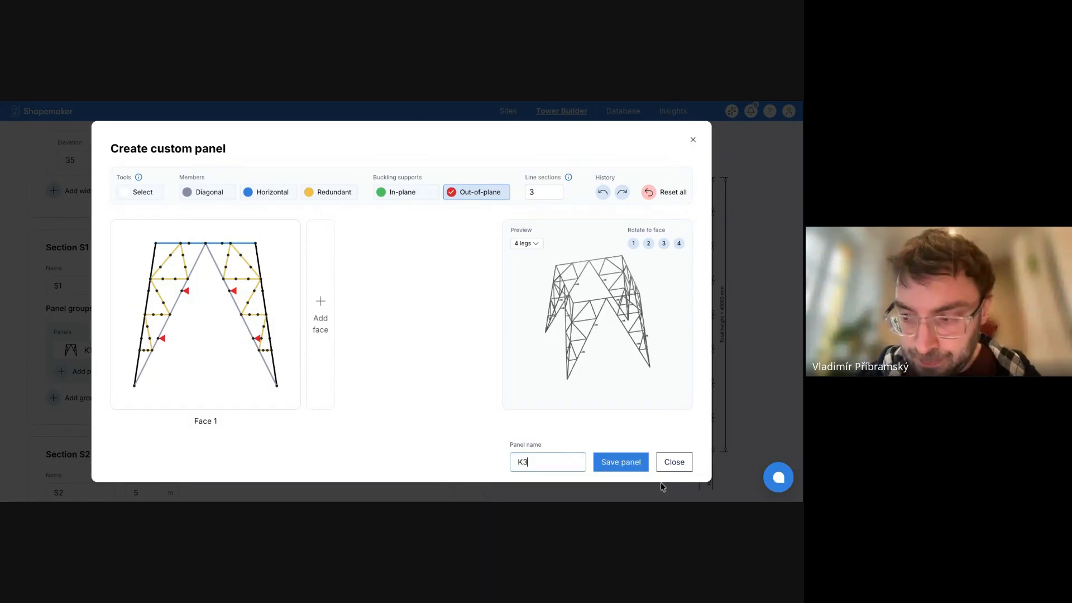
left_click(621, 466)
type("_")
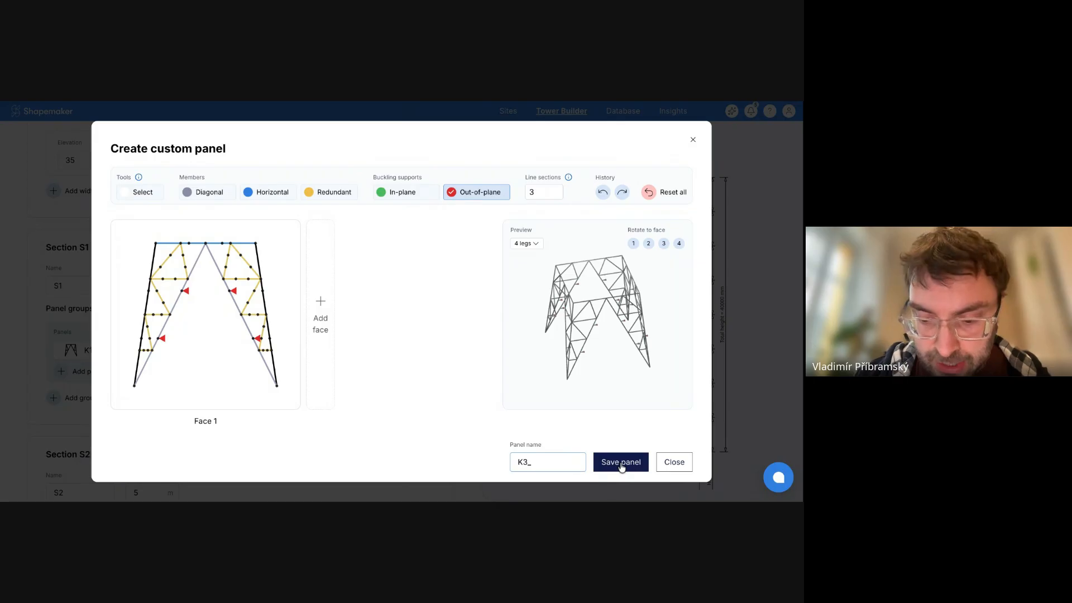
type("braced")
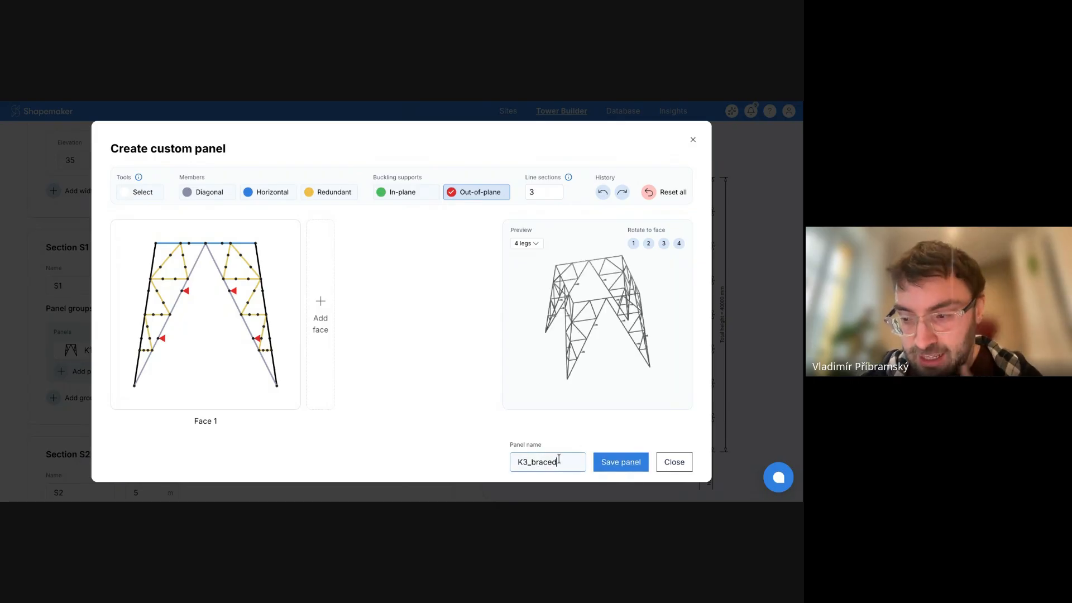
left_click(629, 472)
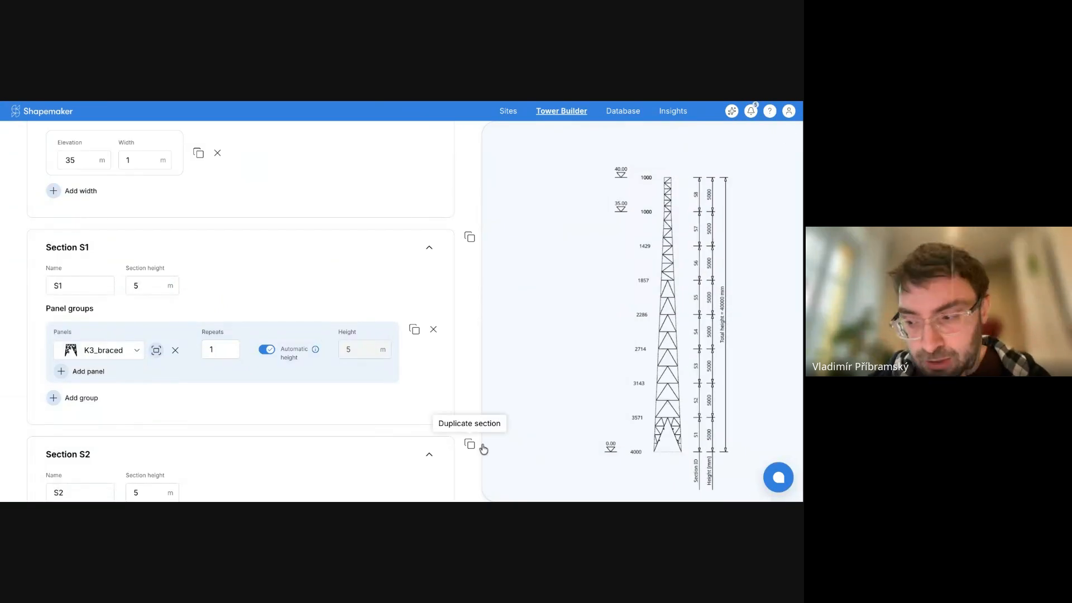
Step: Change section S1's panel to K1 hip braced
scroll(653, 453, "up", 5)
scroll(654, 453, "down", 1)
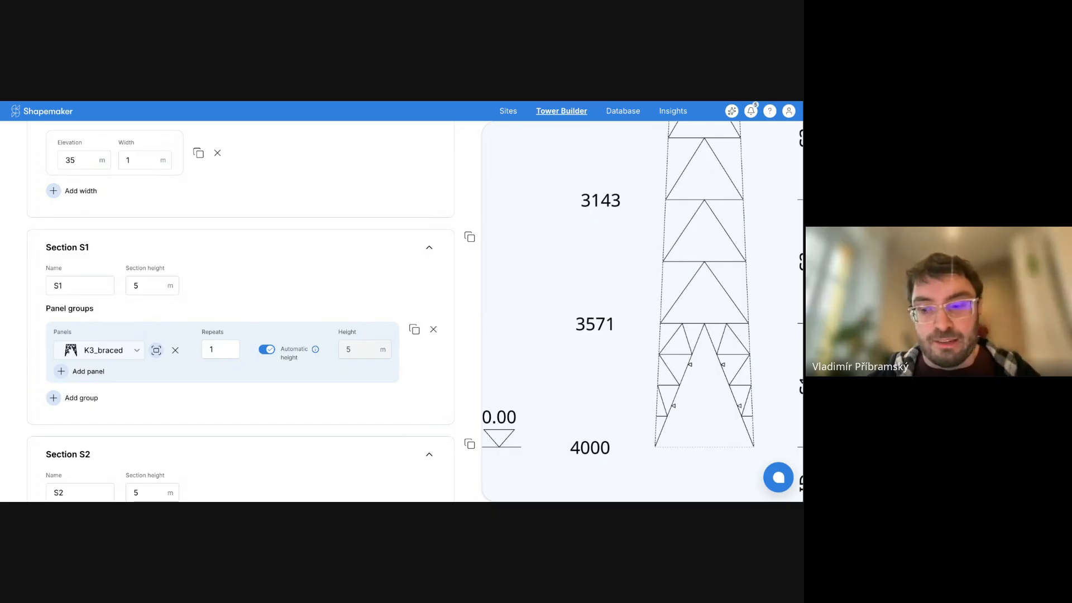
left_click(129, 350)
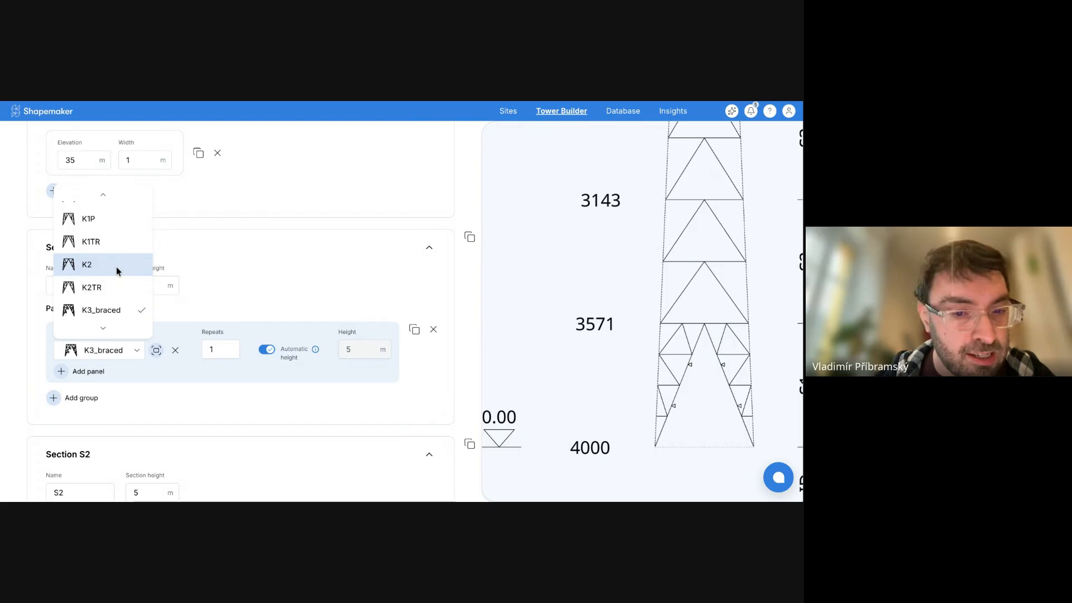
scroll(117, 271, "up", 2)
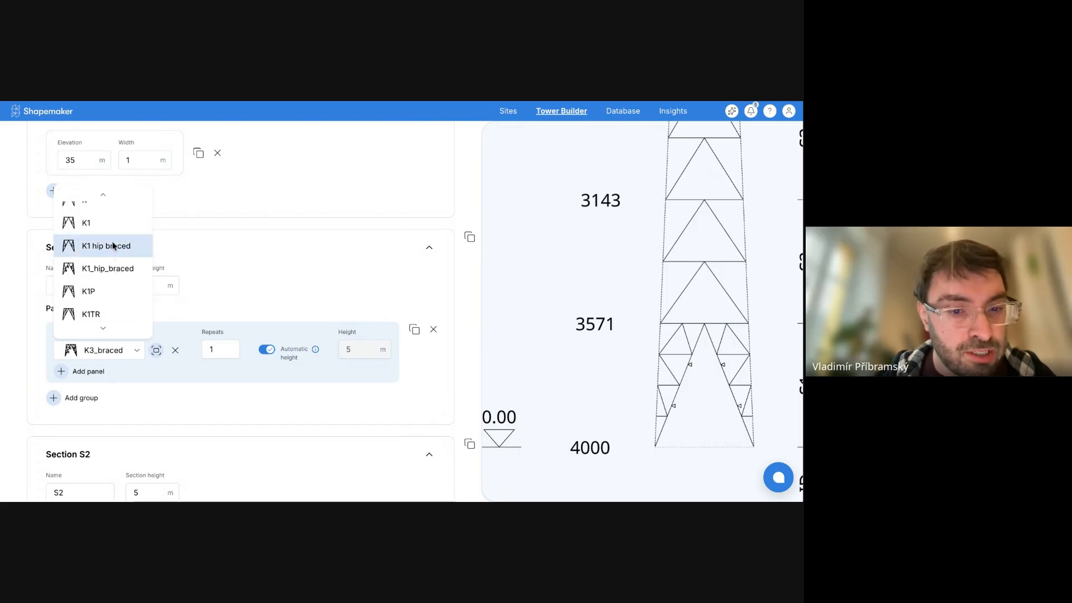
left_click(114, 245)
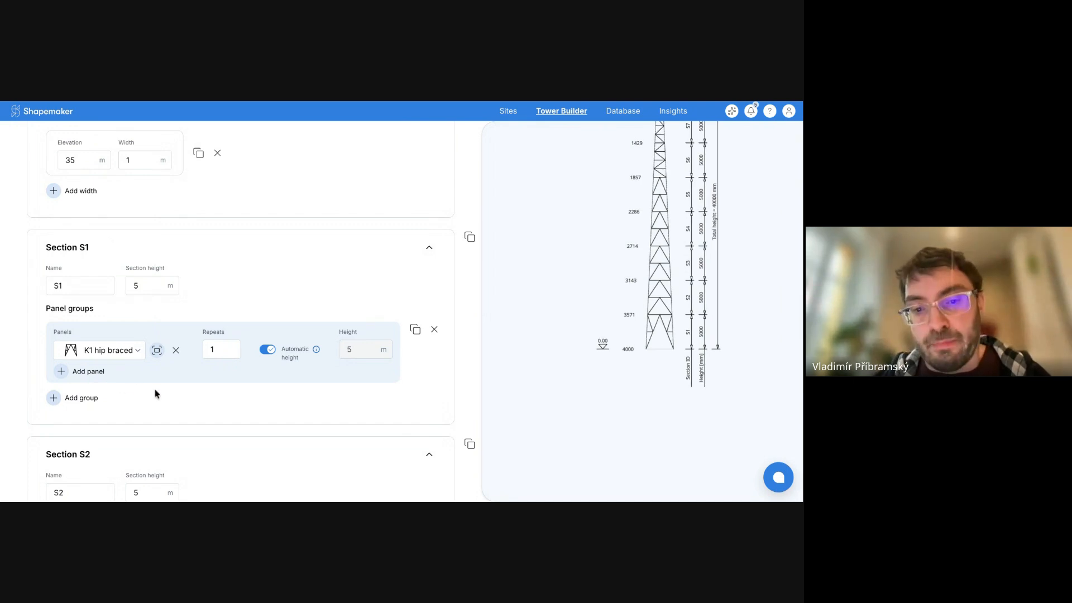
Step: Browse the standard and custom panels in the panel library from section S1, and leave without applying one
left_click(157, 350)
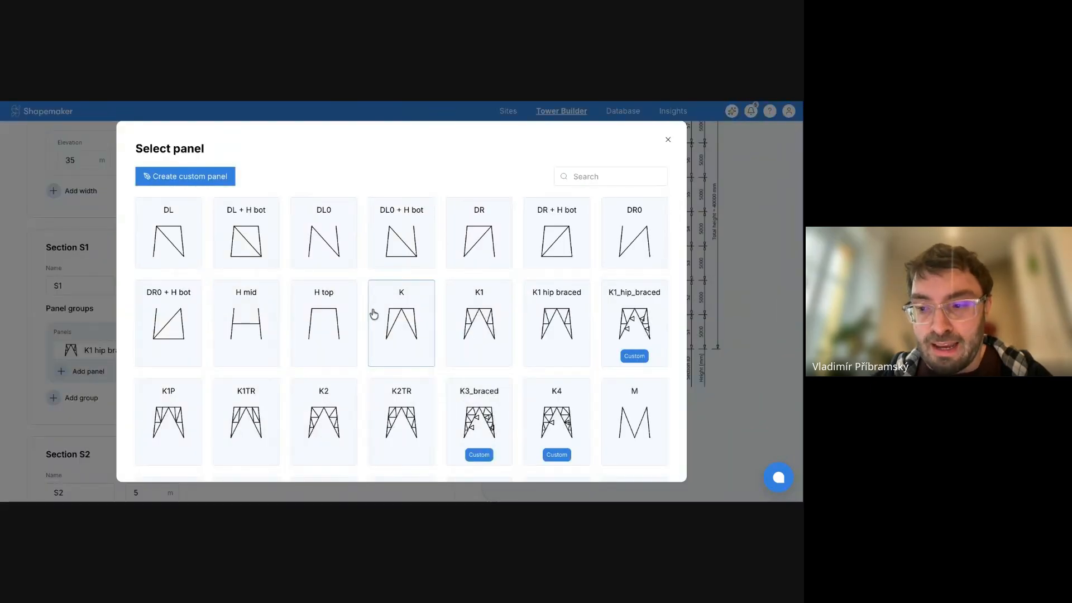
scroll(447, 317, "down", 1)
scroll(492, 358, "up", 1)
scroll(491, 354, "down", 1)
left_click(491, 353)
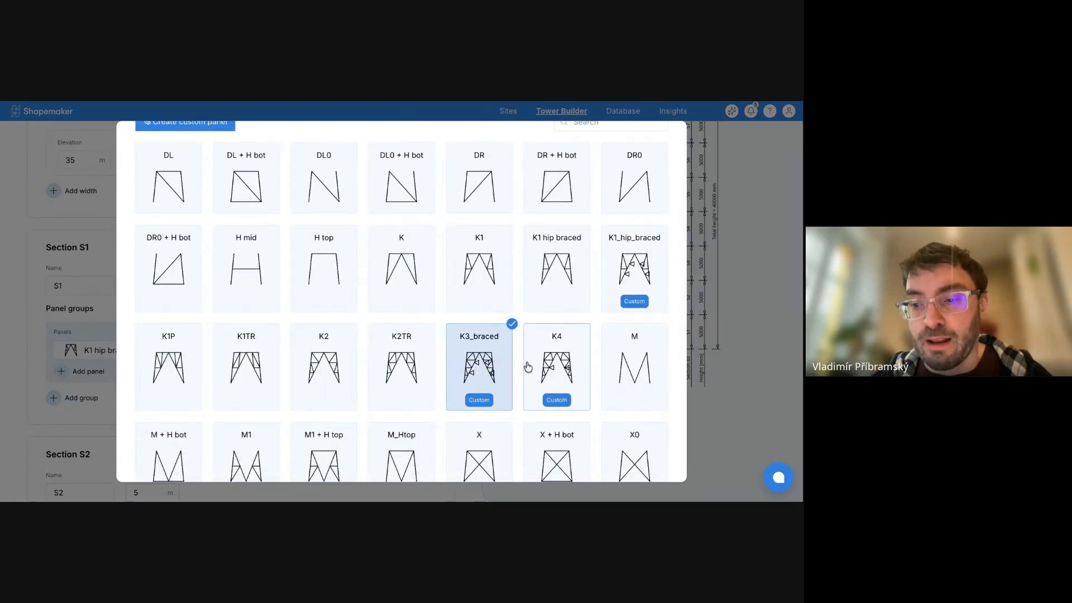
scroll(527, 363, "down", 4)
scroll(528, 367, "up", 5)
scroll(528, 367, "down", 5)
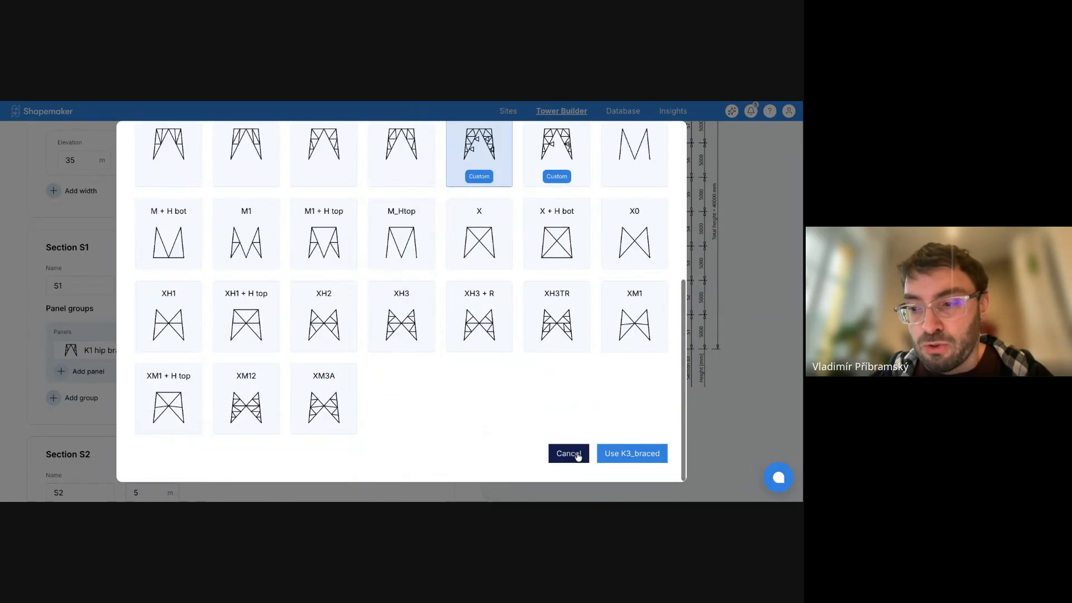
left_click(575, 453)
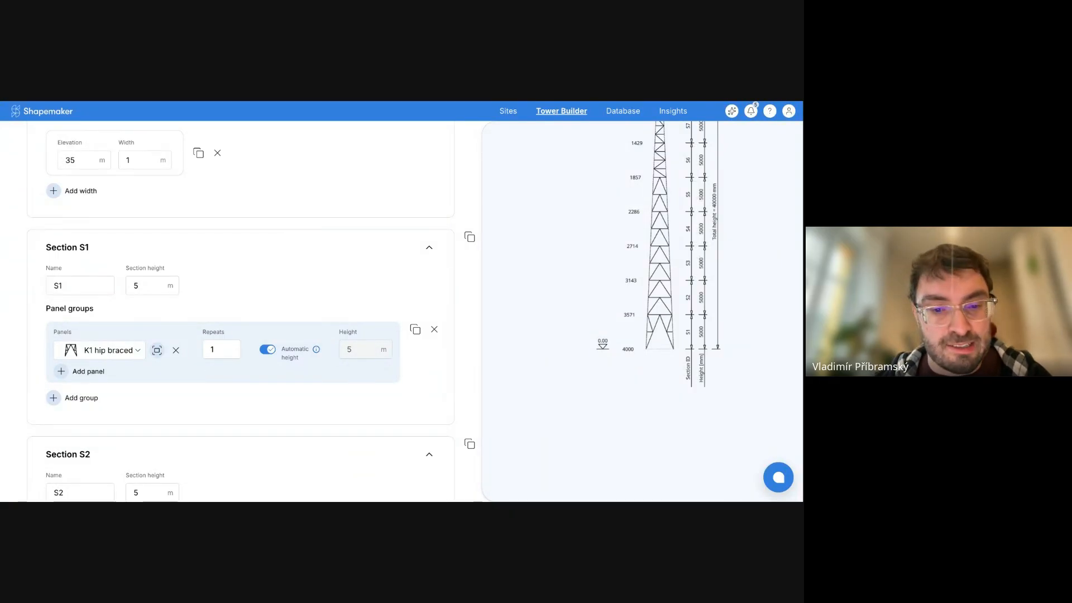
Step: Add a plan bracing with pattern PL2A-PB4 at an elevation of 5 m
scroll(240, 307, "up", 5)
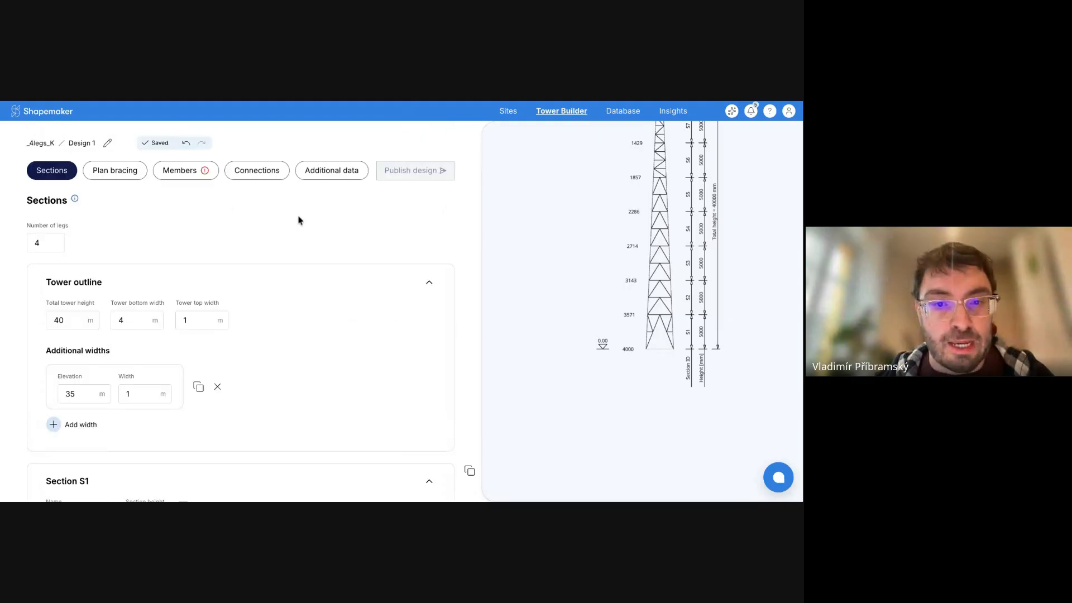
left_click(135, 176)
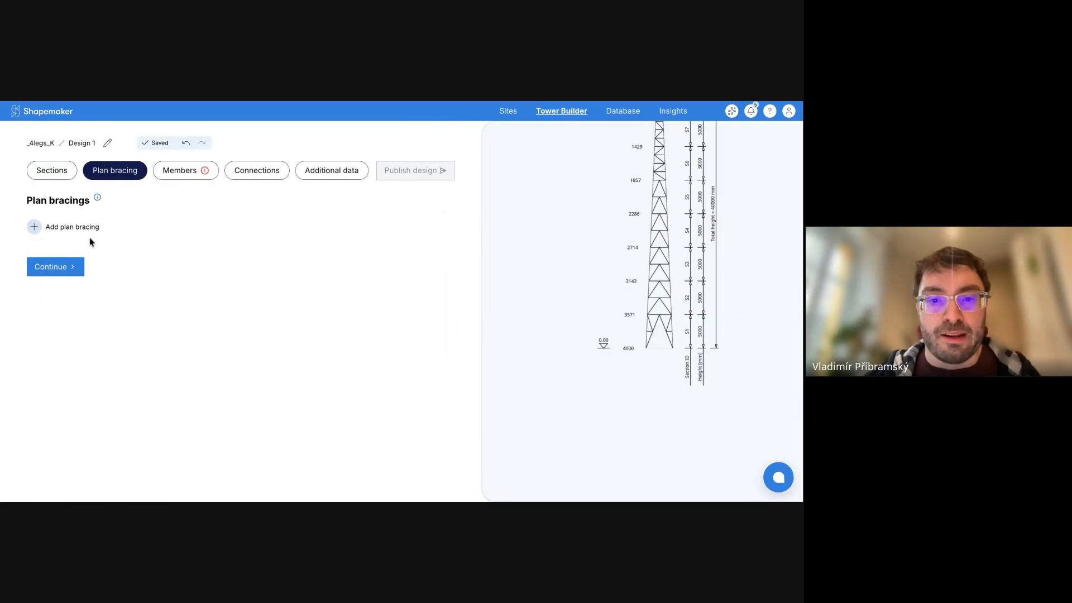
left_click(54, 230)
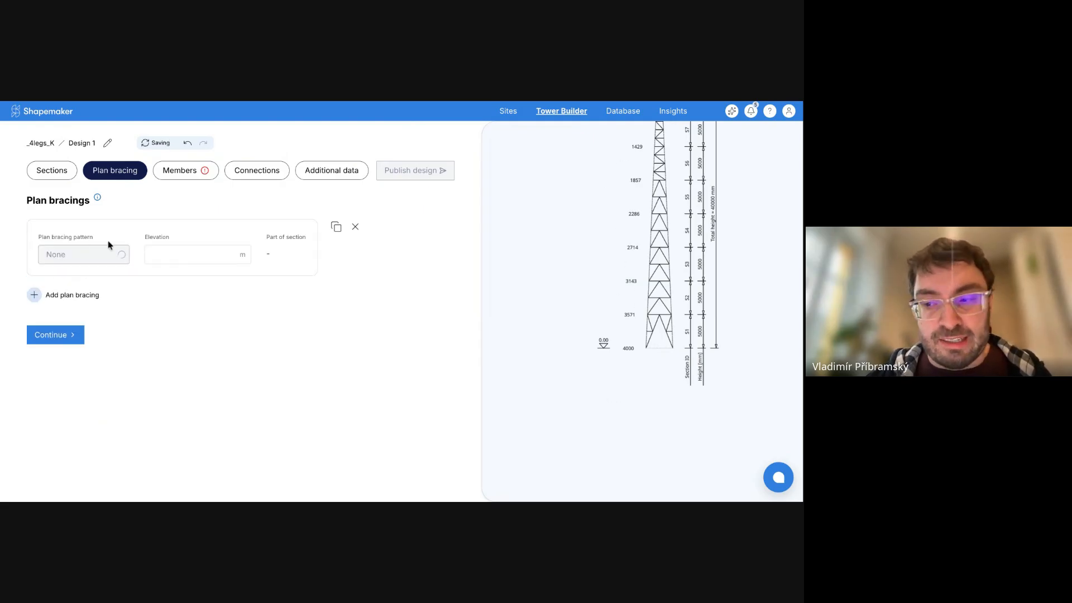
left_click(108, 277)
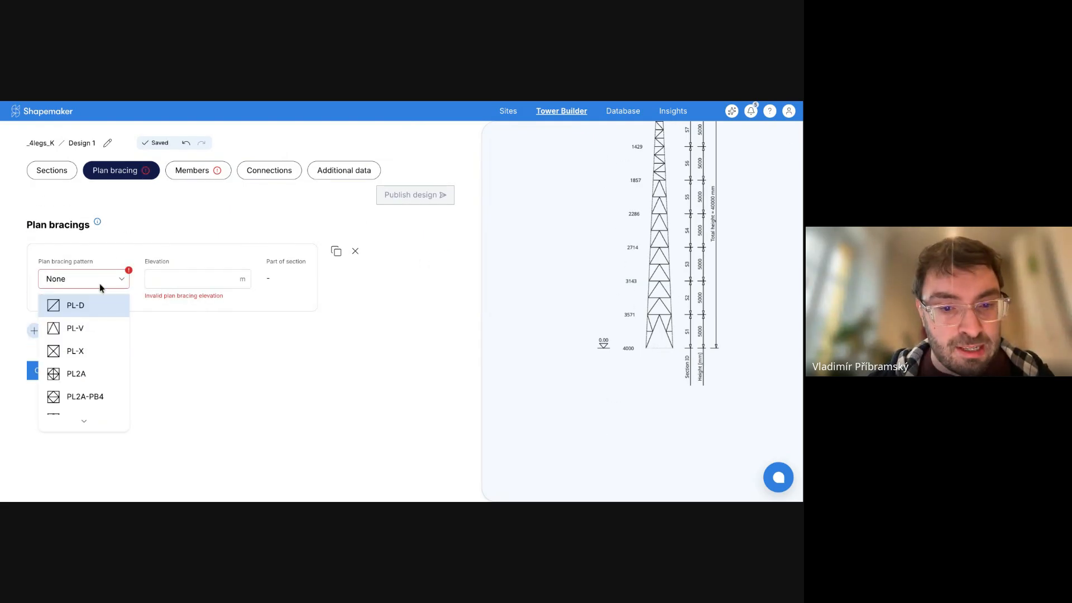
scroll(89, 376, "down", 1)
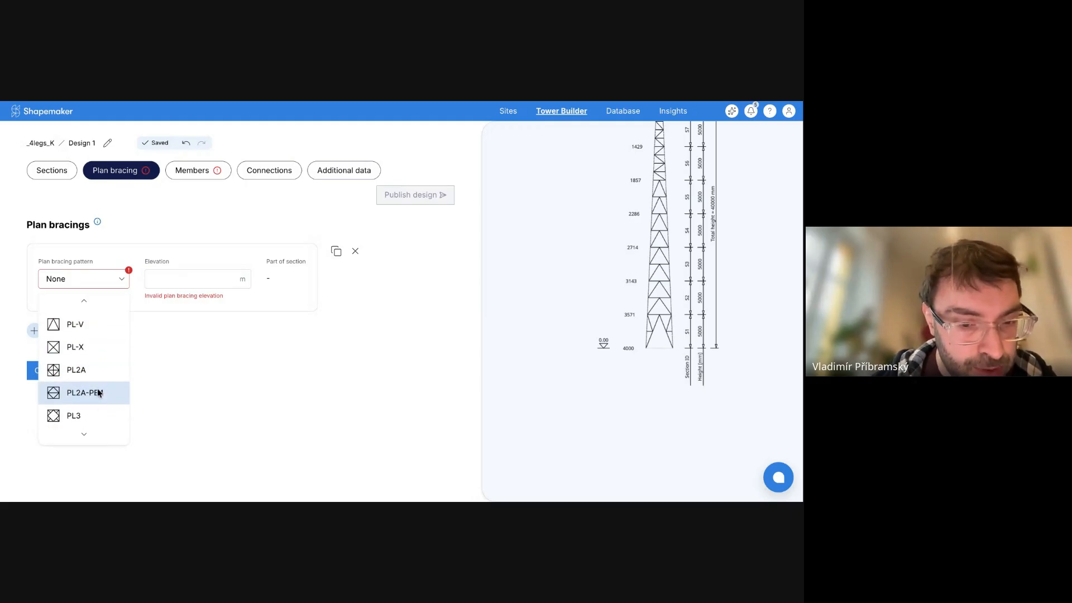
left_click(97, 386)
left_click(212, 278)
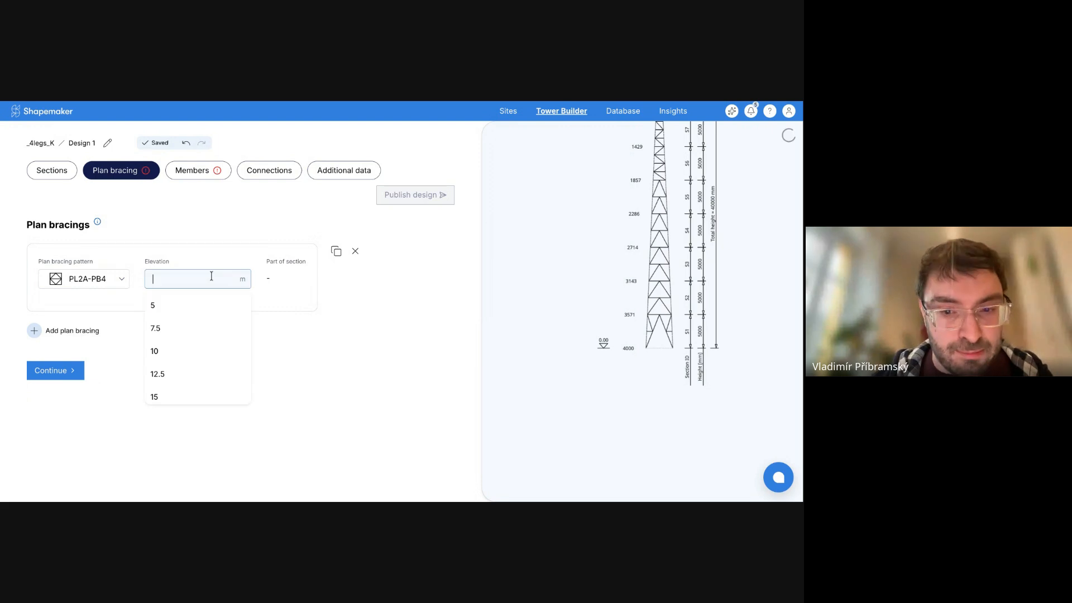
left_click(195, 306)
Step: Duplicate the 5 m plan bracing twice and set the copies' elevations to 7.5 m and 10 m
left_click(337, 226)
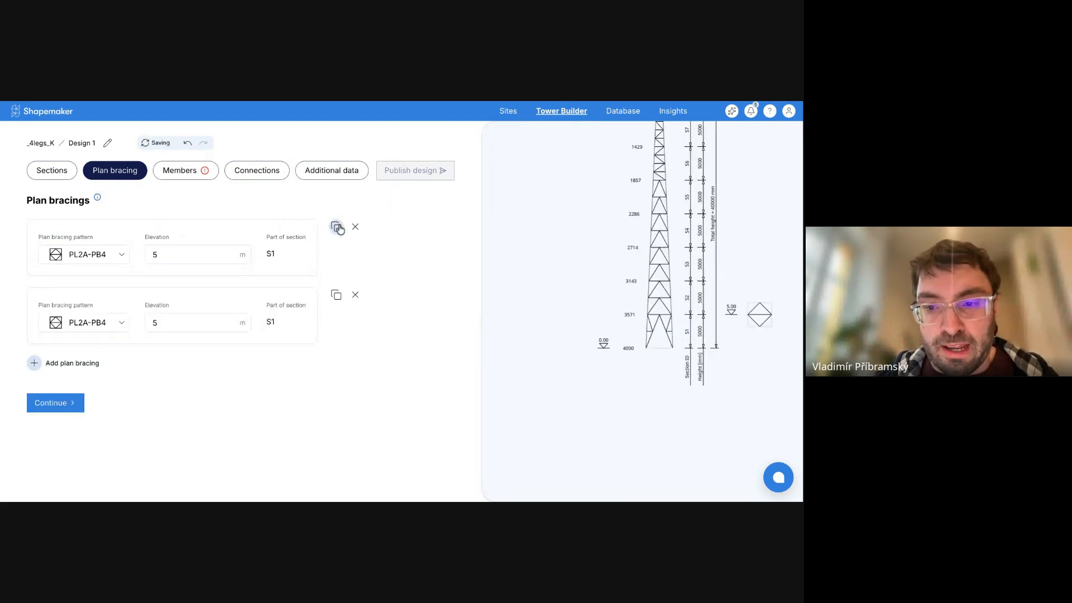
left_click(337, 226)
left_click(213, 358)
left_click(191, 419)
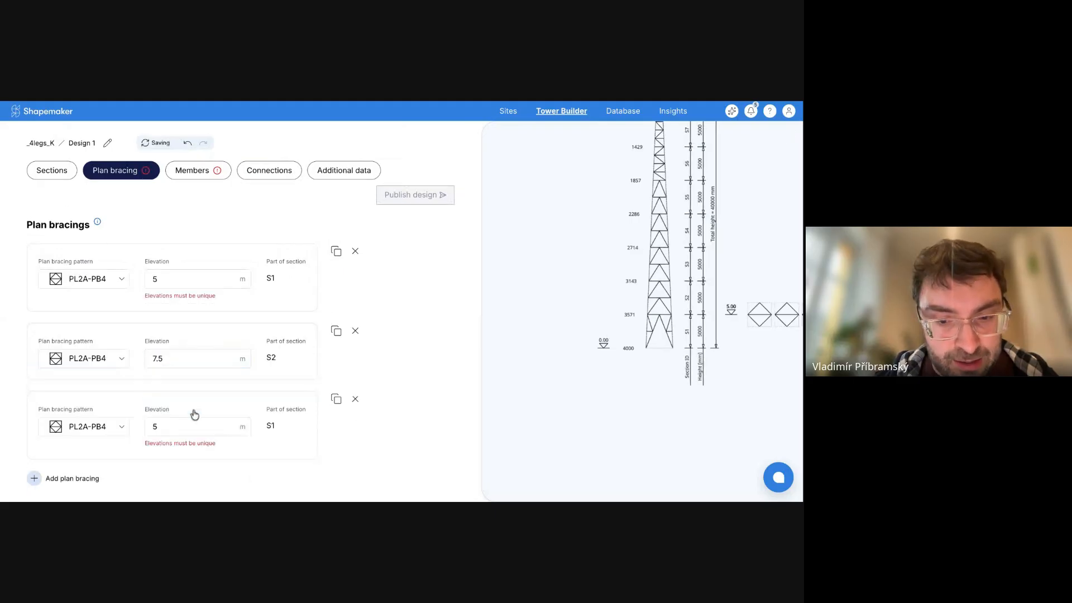
left_click(191, 426)
scroll(185, 477, "down", 1)
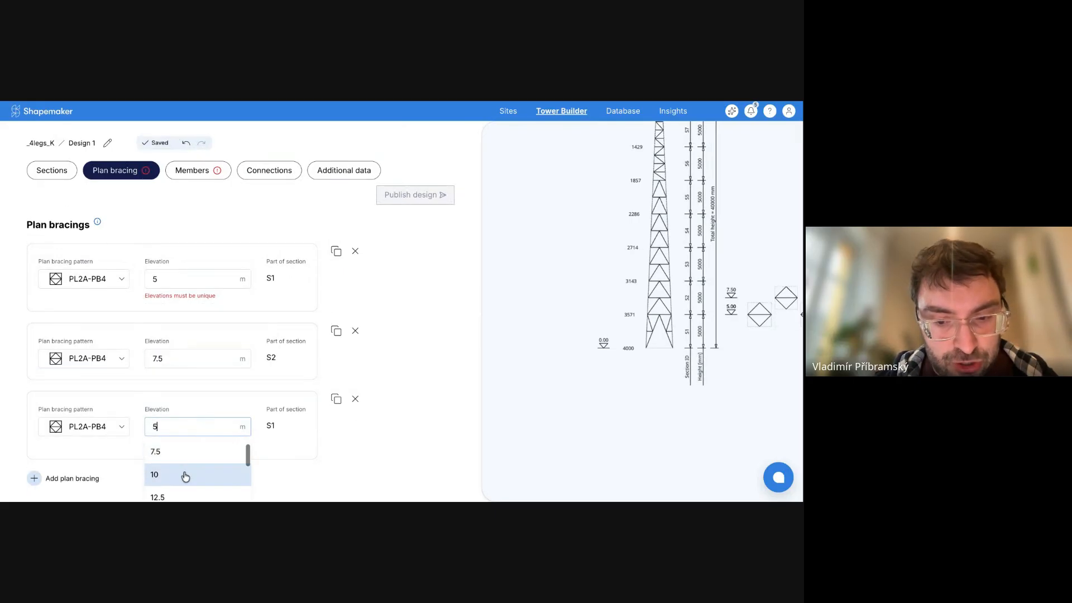
left_click(186, 476)
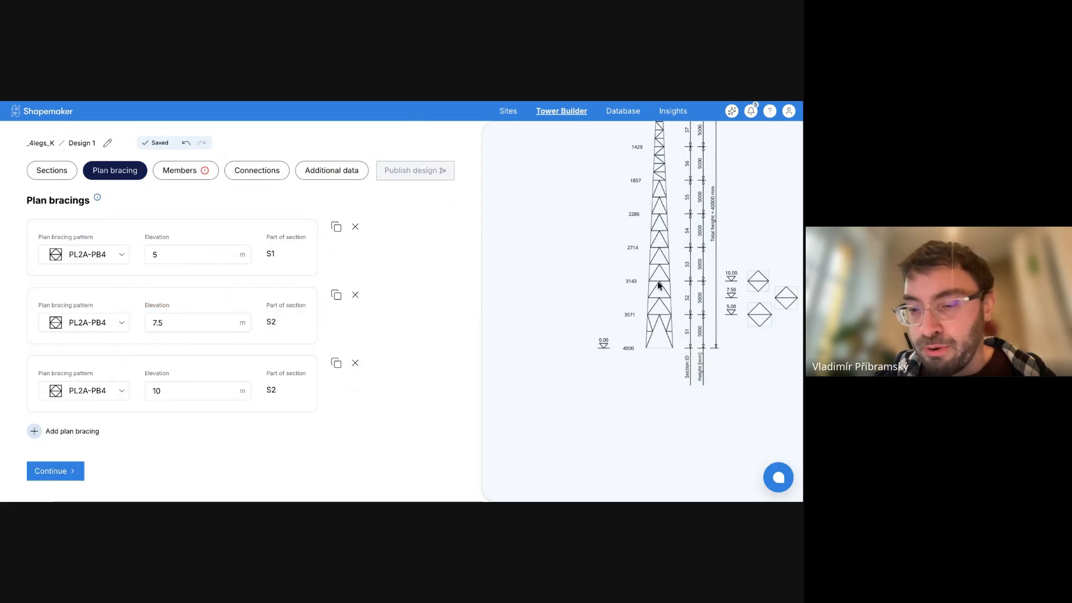
Step: Duplicate the 10 m plan bracing twice and set the copies' elevations to 12.5 m and 15 m
left_click(336, 363)
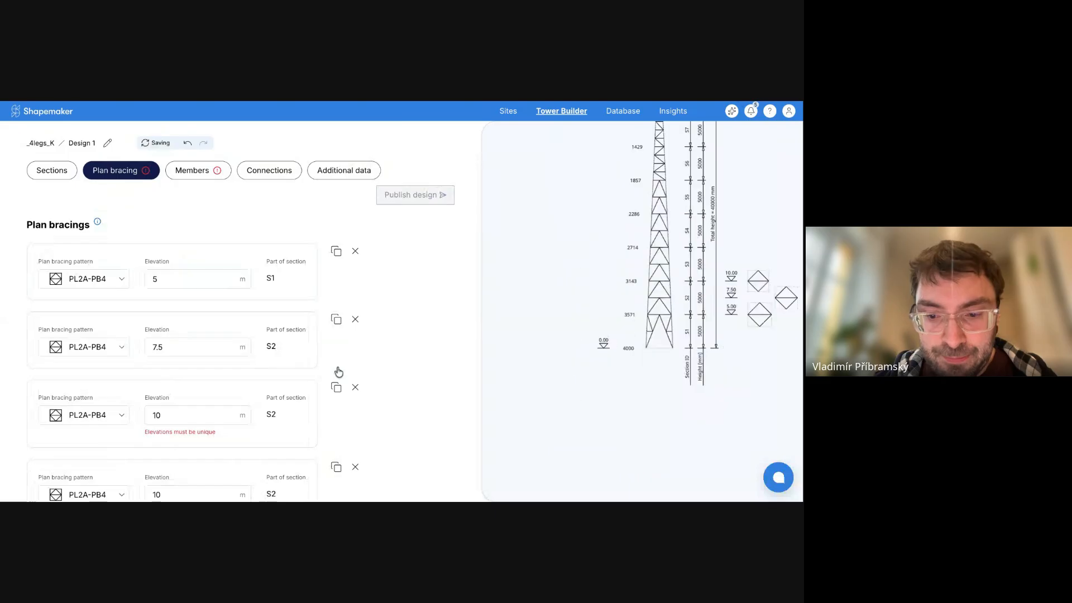
scroll(338, 371, "down", 5)
left_click(219, 300)
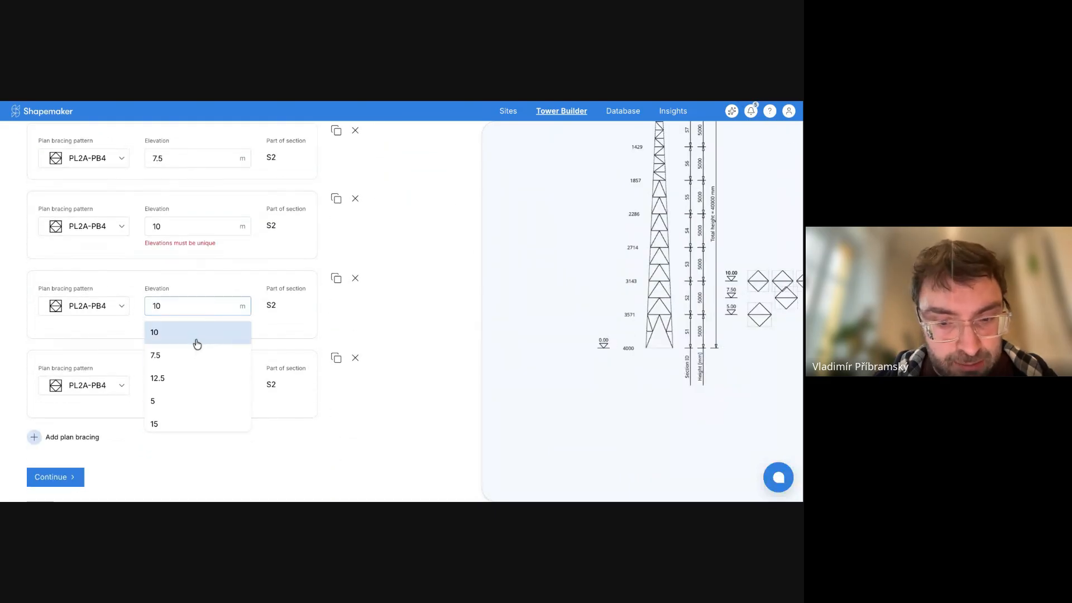
left_click(195, 380)
left_click(196, 386)
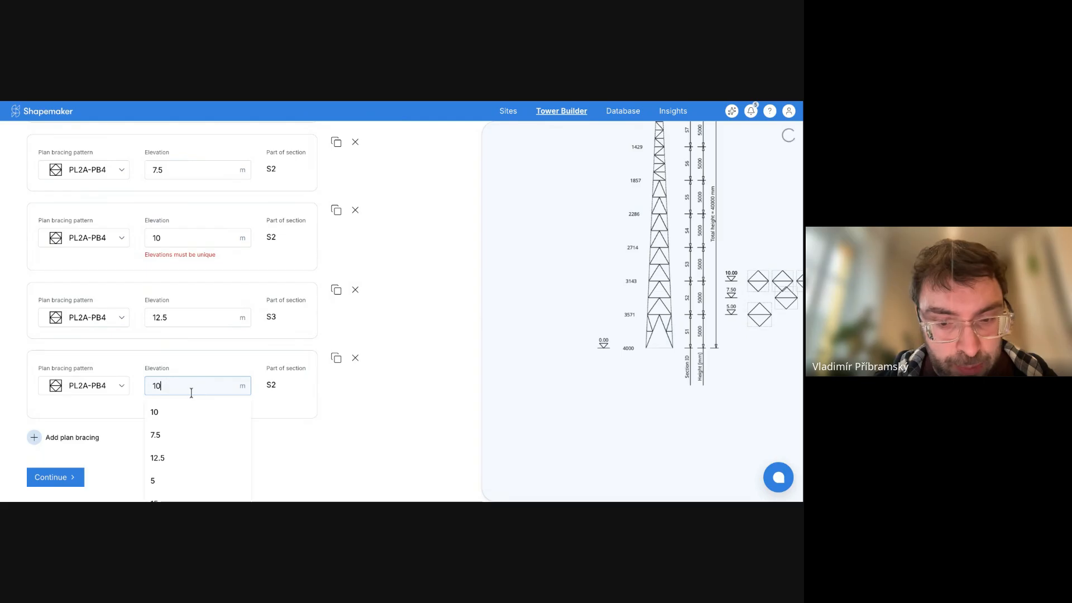
scroll(191, 452, "down", 1)
left_click(190, 464)
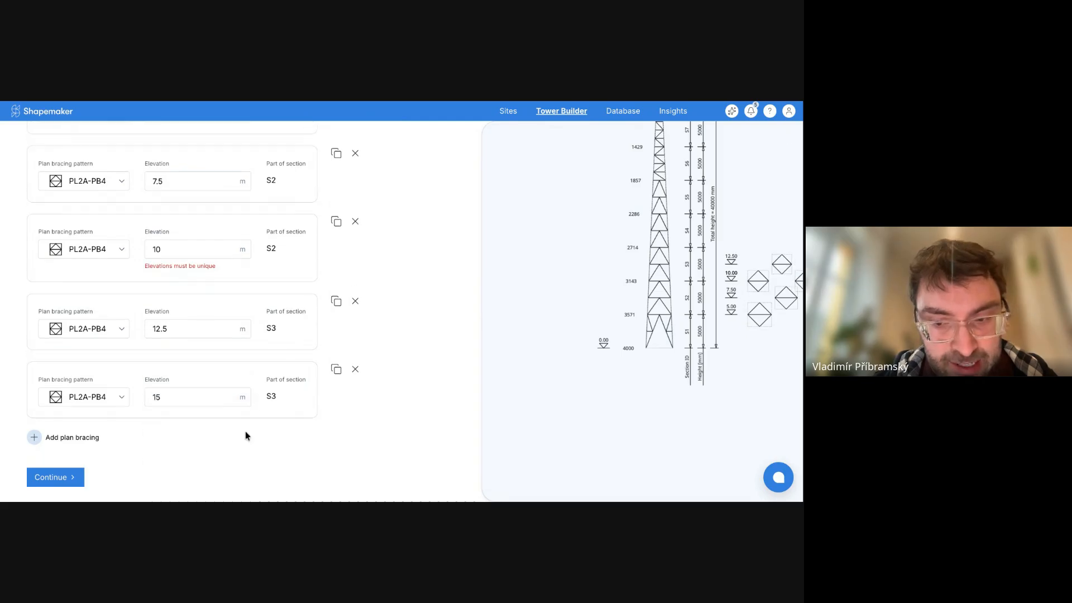
Step: Duplicate the 15 m plan bracing and set the copy's elevation to 17.5 m
left_click(336, 370)
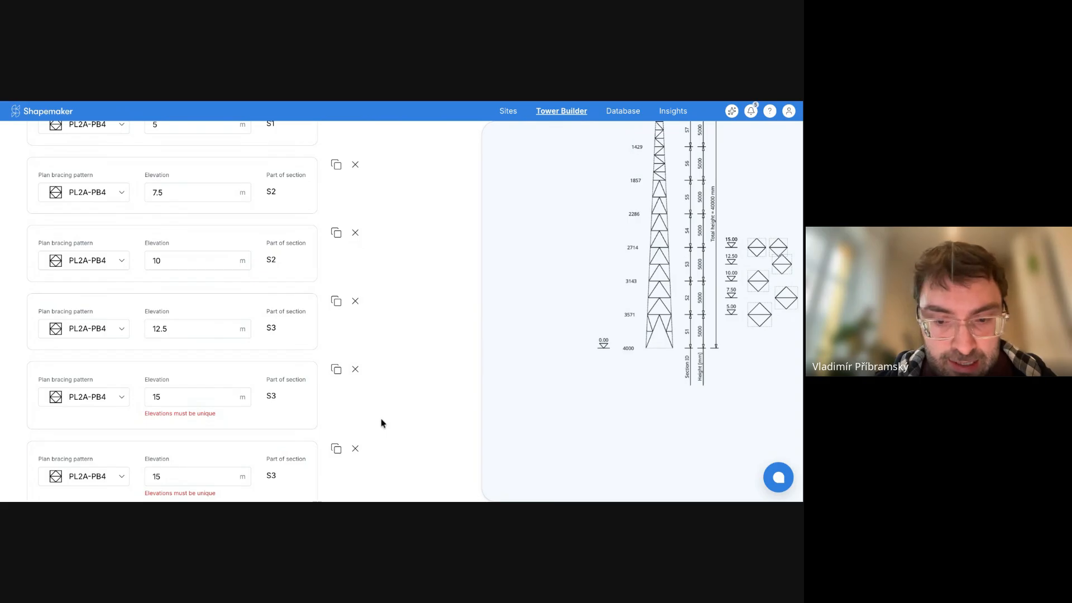
scroll(381, 420, "down", 2)
left_click(195, 396)
left_click(213, 441)
left_click(219, 399)
scroll(204, 442, "down", 5)
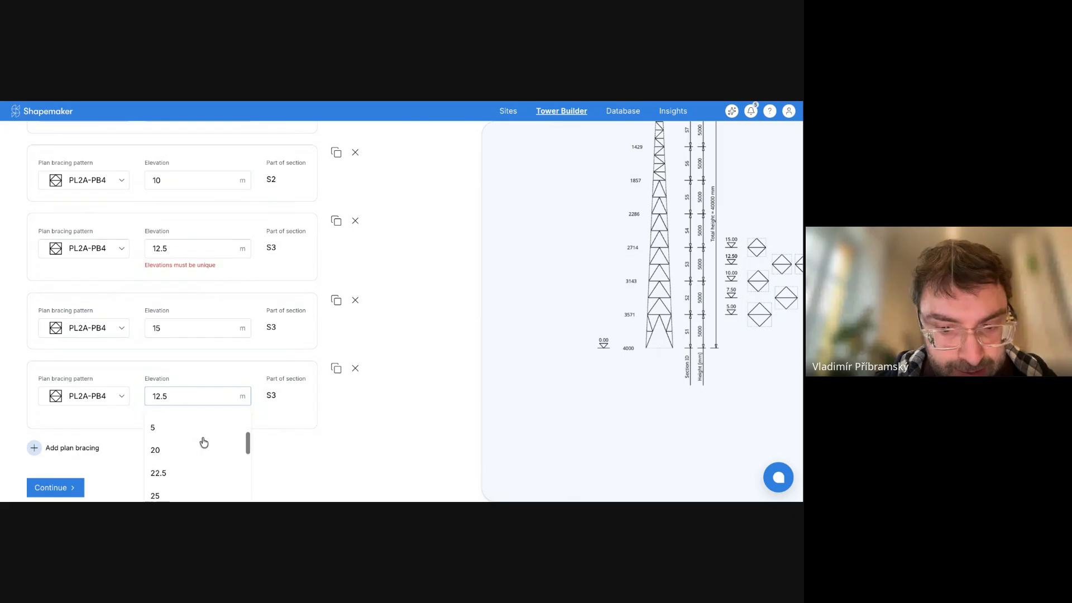
scroll(204, 443, "up", 2)
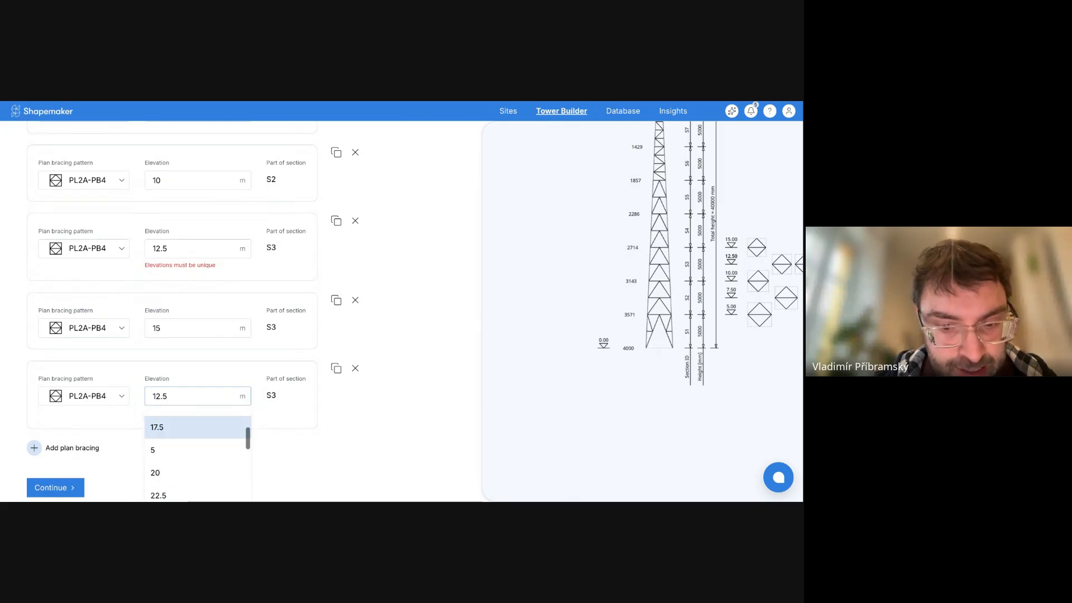
left_click(157, 424)
left_click_drag(652, 293, 636, 378)
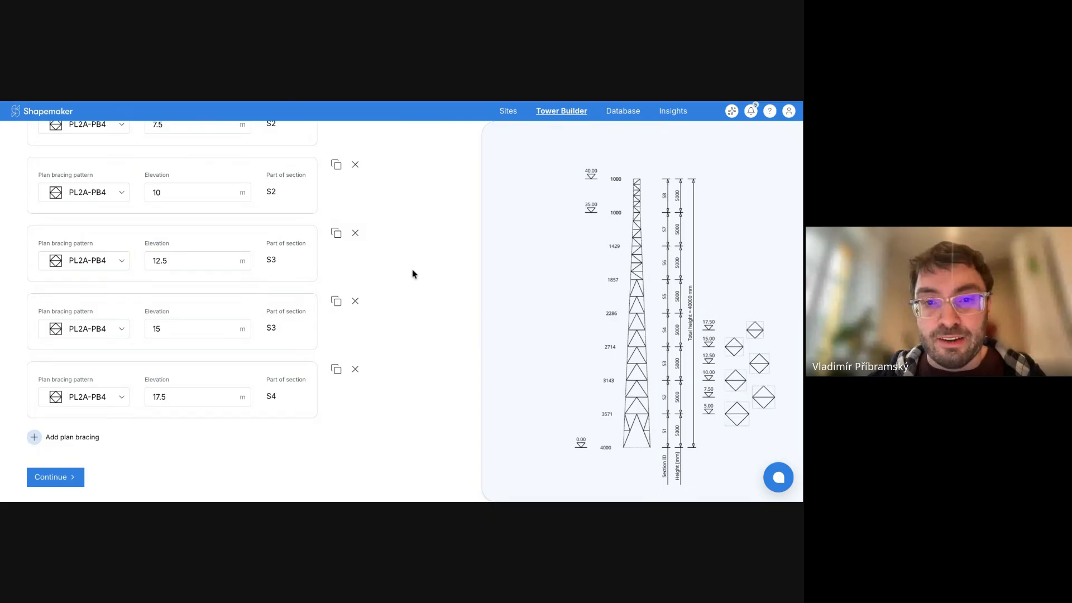
Step: Set the default steel grade for the tower members to 355 MPa
scroll(413, 270, "up", 4)
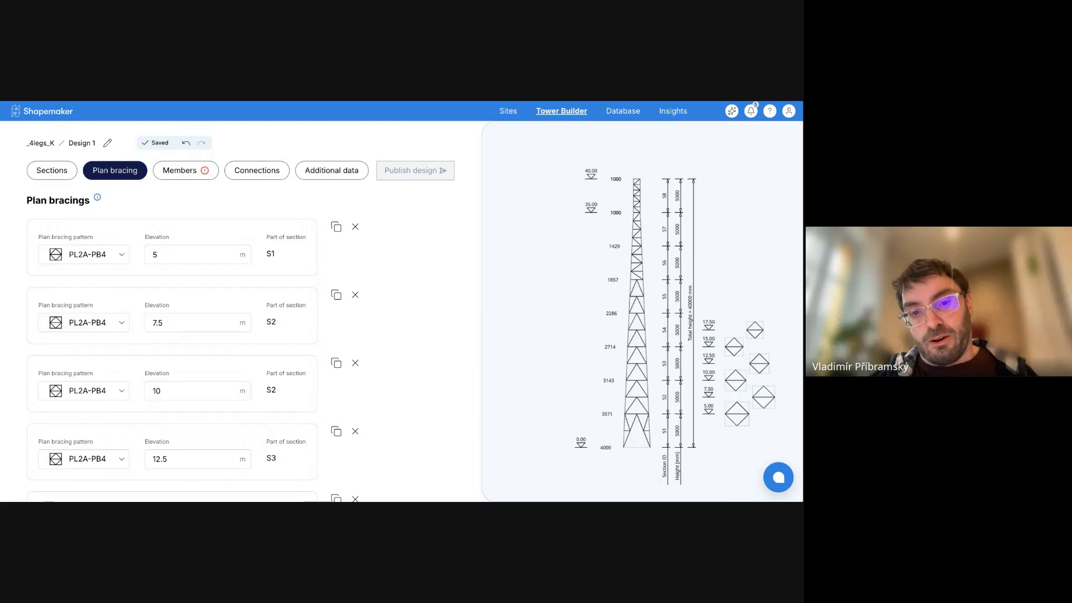
left_click(192, 175)
left_click(83, 250)
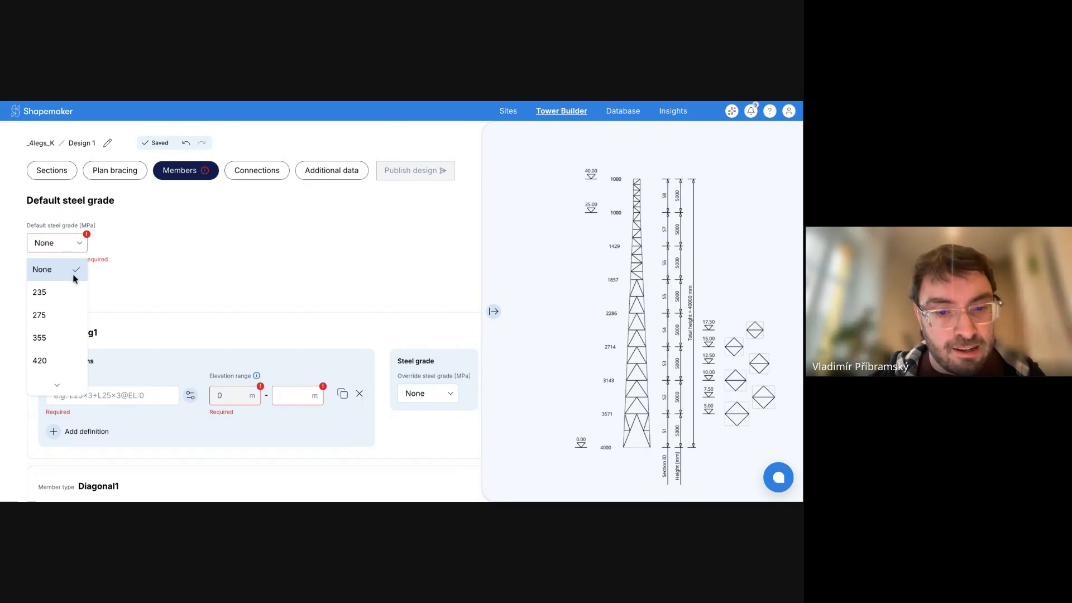
left_click(61, 335)
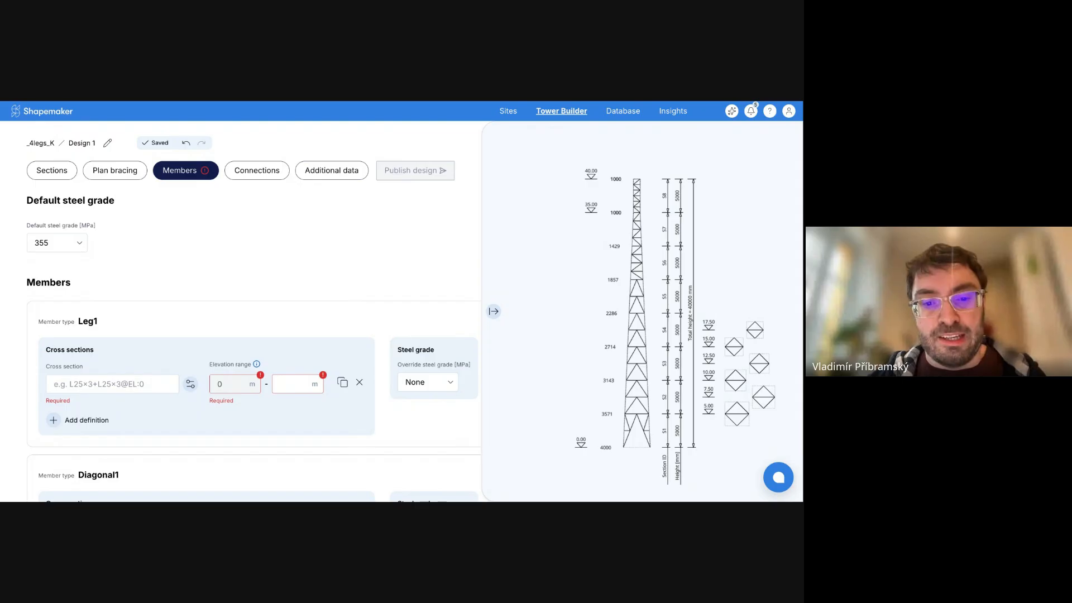
Step: Set the cross section of member type Leg1 to L100×8
scroll(177, 302, "down", 1)
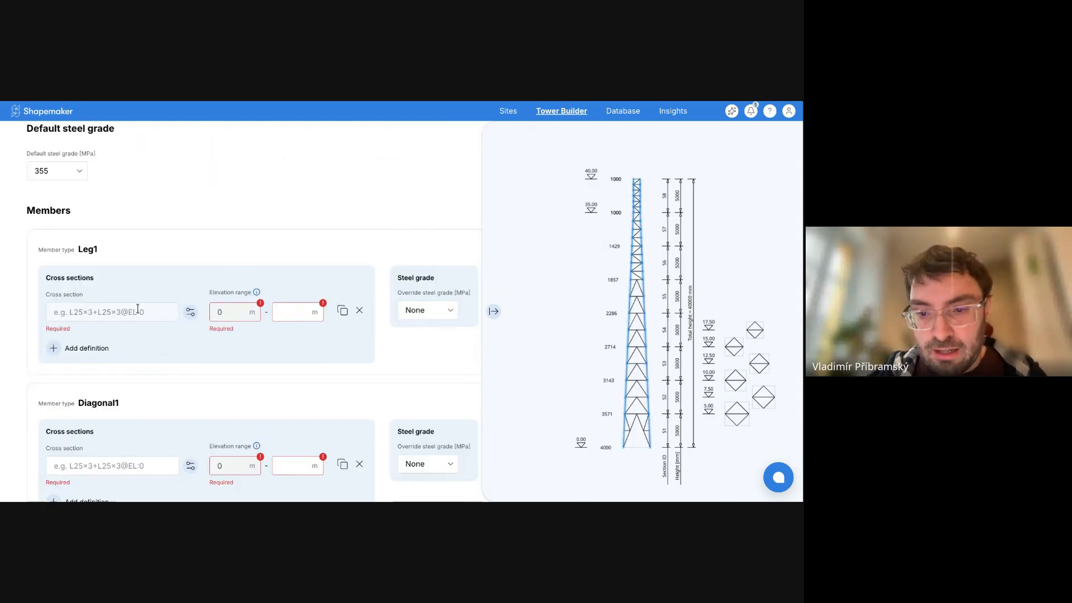
scroll(190, 311, "down", 1)
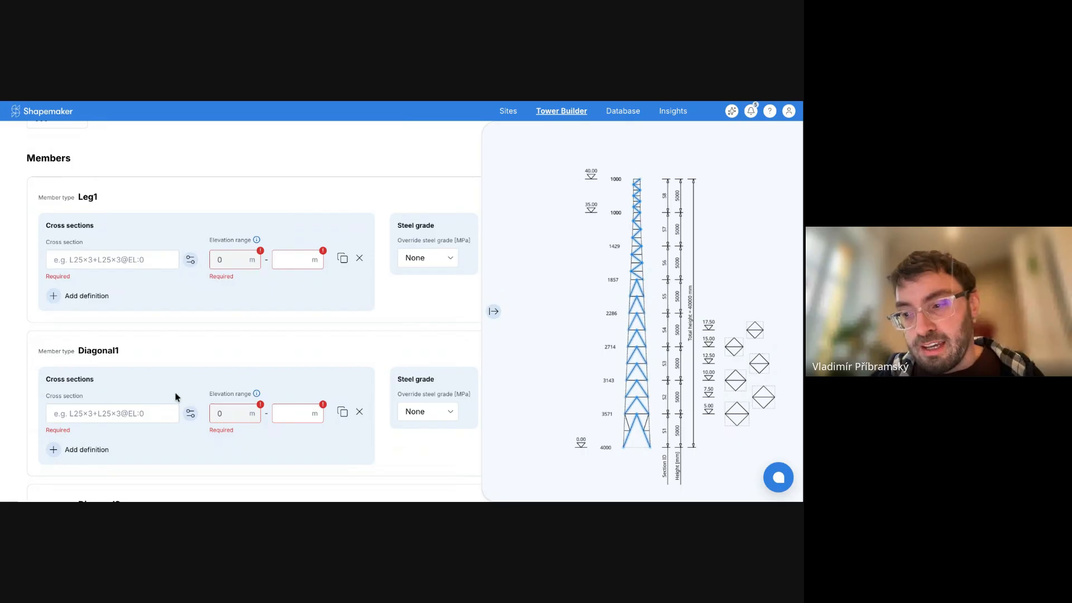
left_click(134, 260)
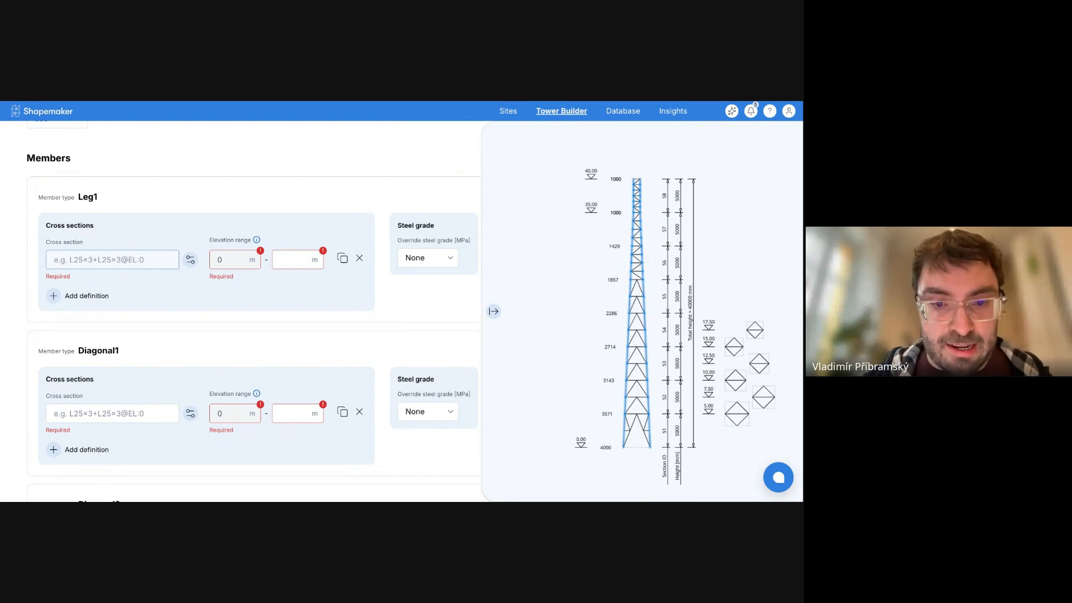
type("L10")
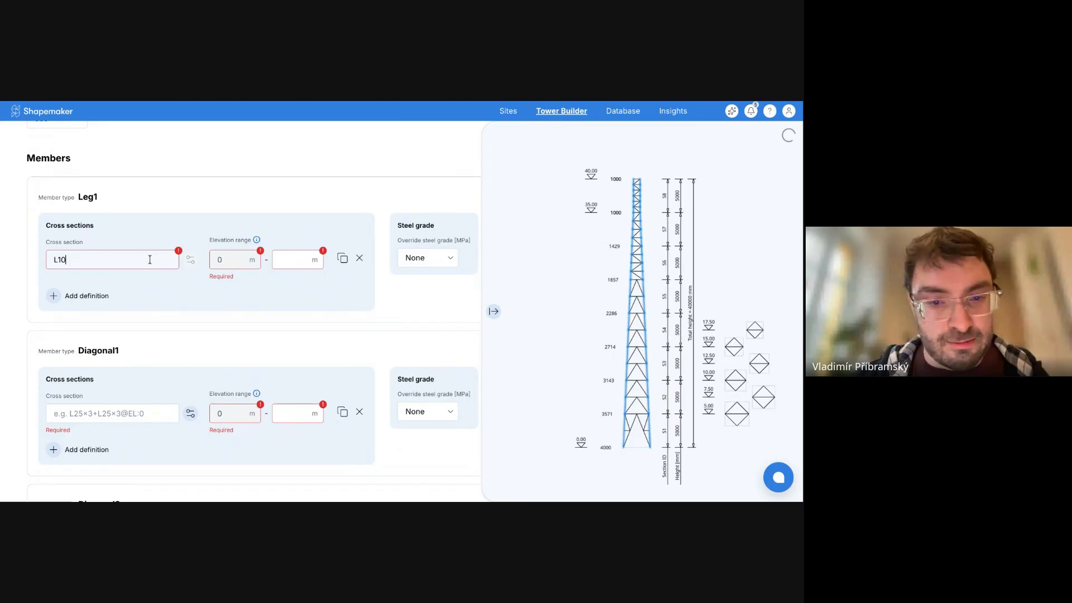
type("0X8")
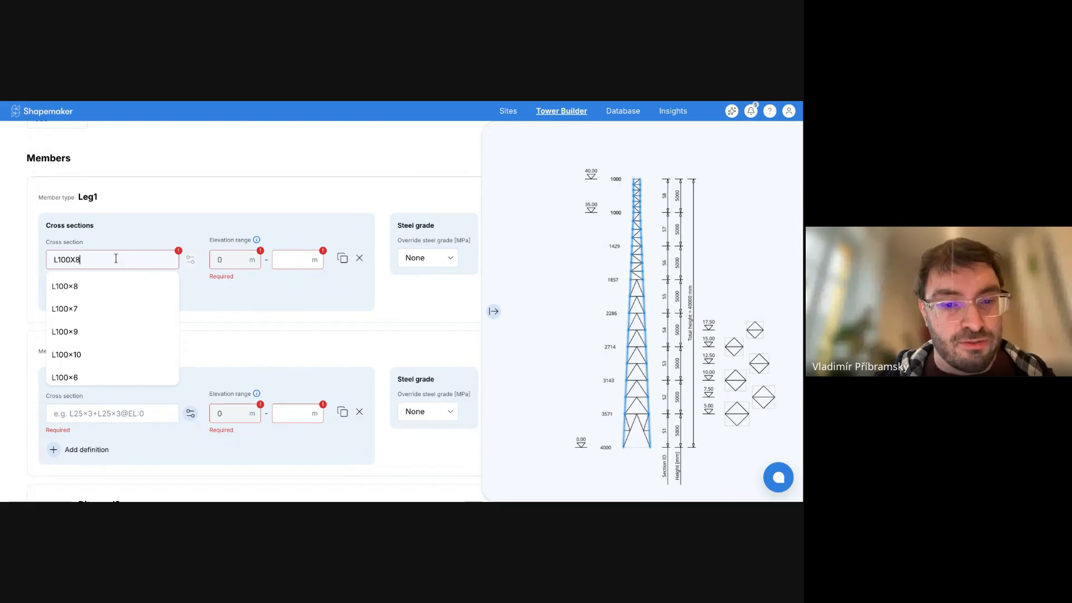
key("Return")
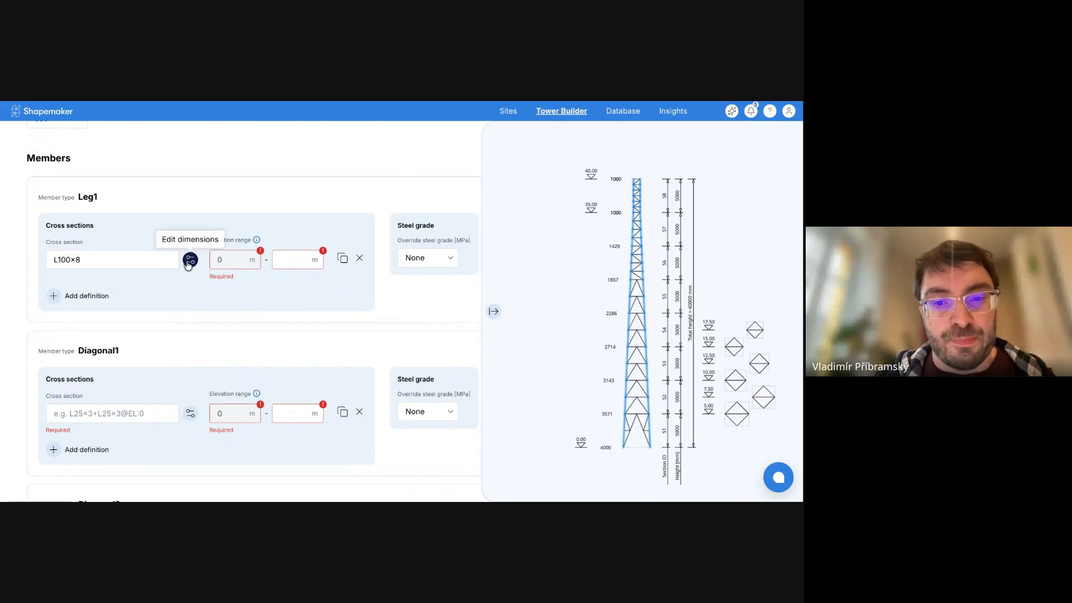
Step: Open the dimensions of Leg1's cross section and change its section geometry to Combined Section
left_click(190, 262)
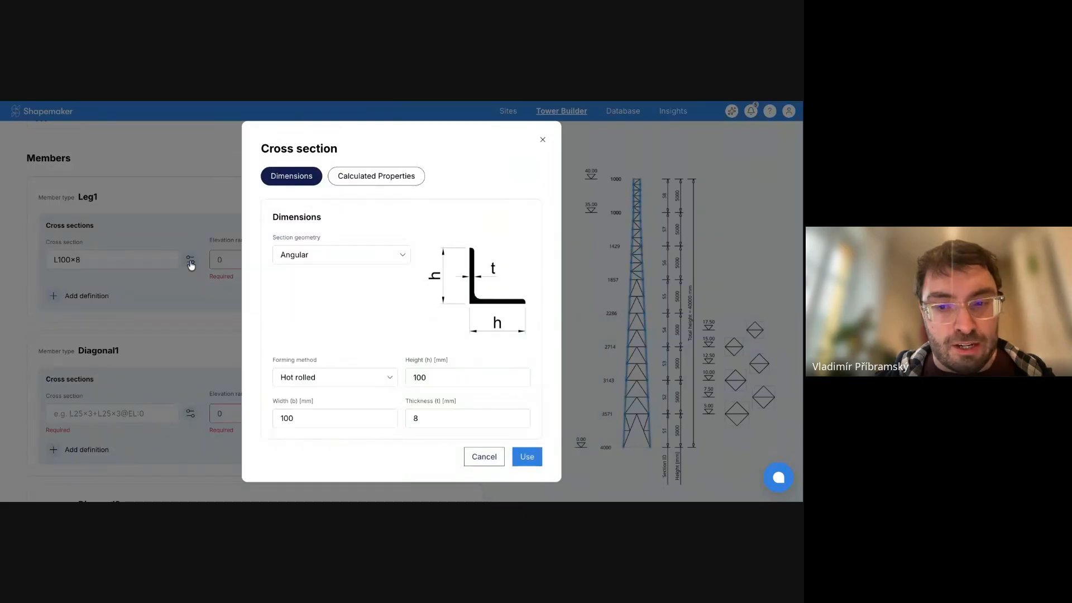
left_click(373, 257)
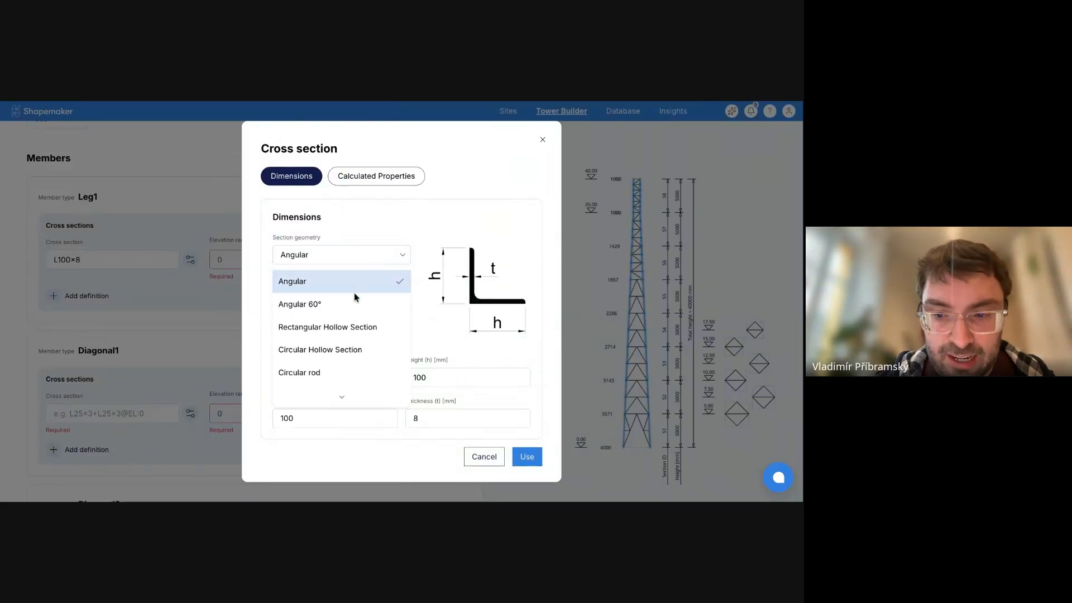
left_click(343, 348)
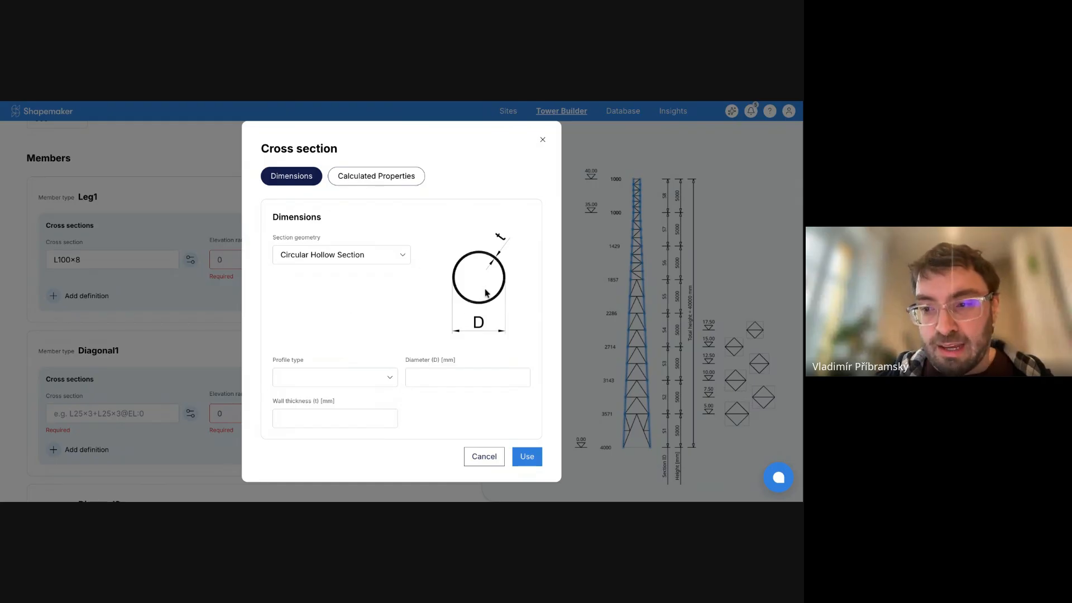
left_click(403, 264)
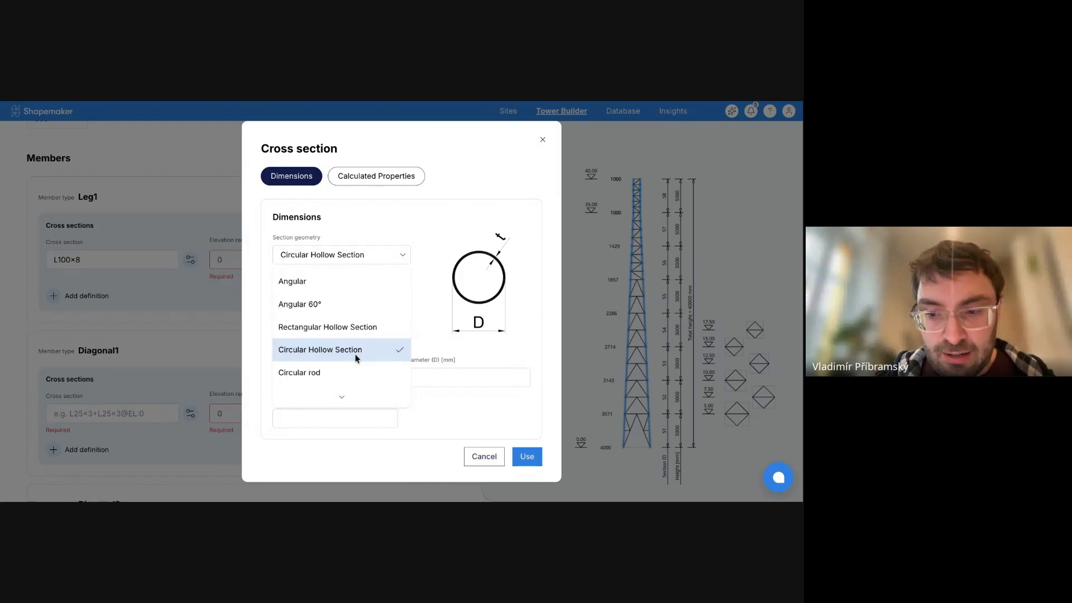
scroll(357, 355, "down", 1)
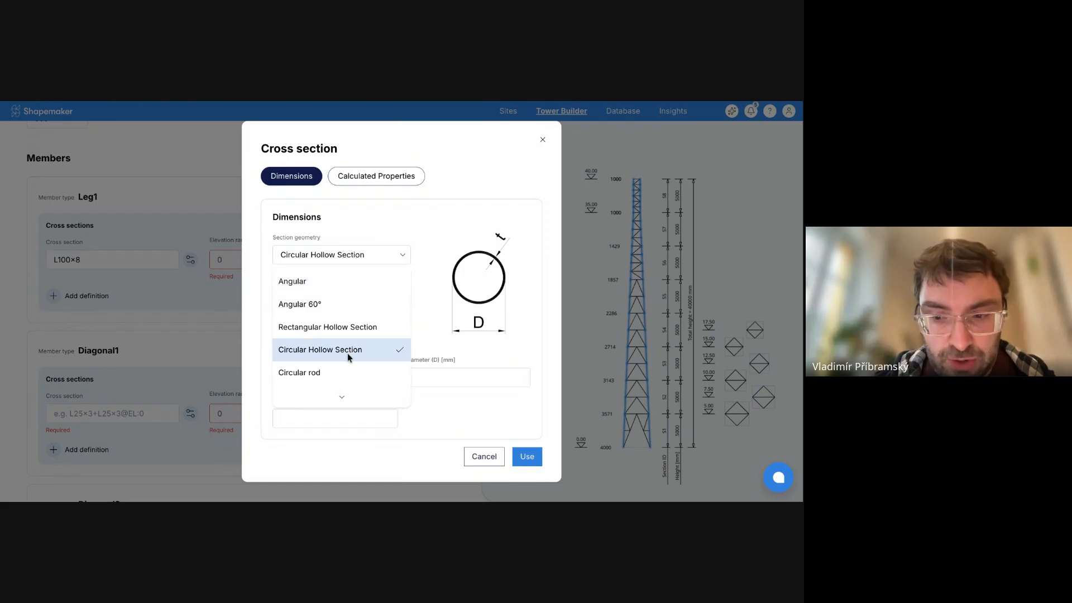
scroll(347, 355, "down", 1)
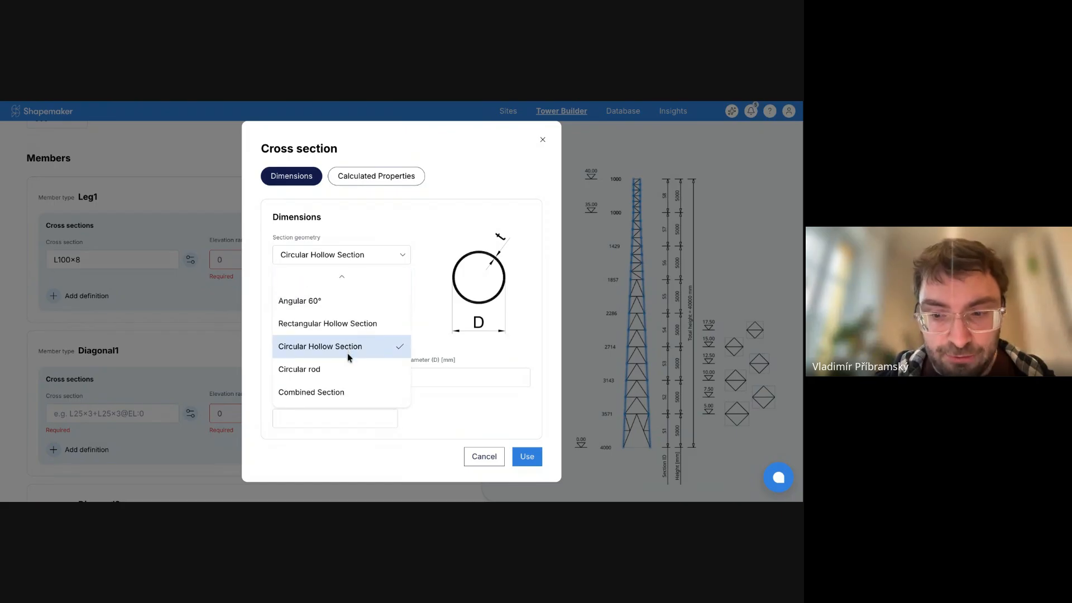
left_click(336, 392)
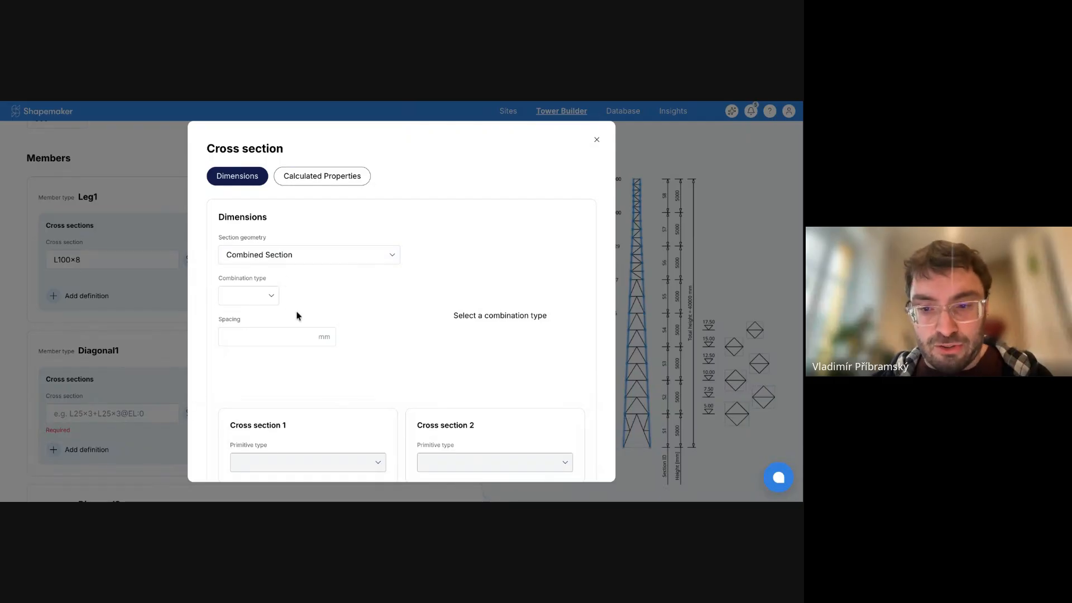
Step: Set the combined section's combination type to Angular clamped on circular
left_click(342, 255)
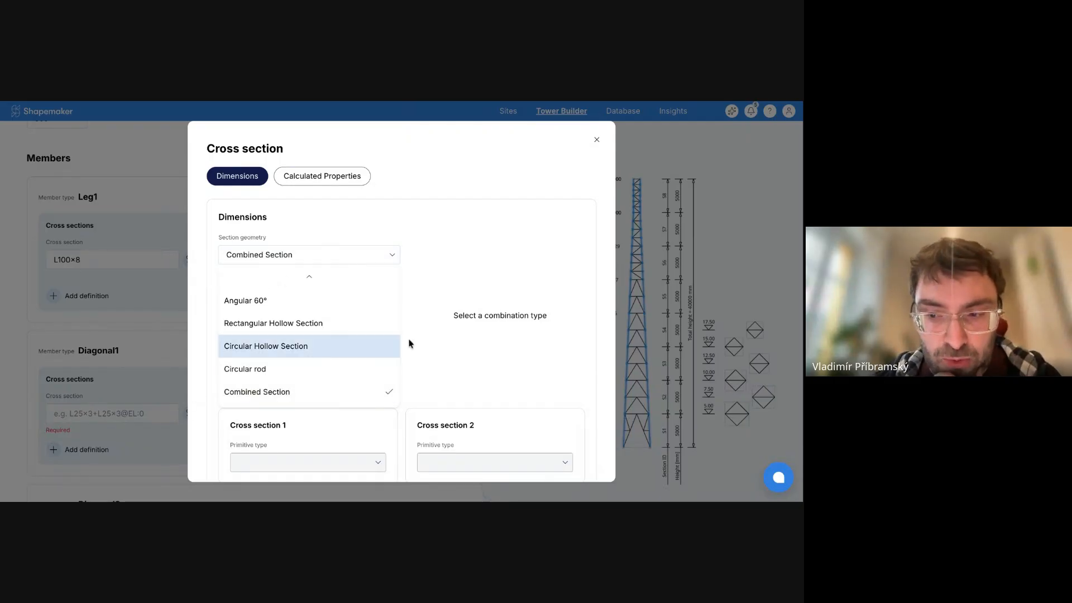
left_click(478, 296)
left_click(250, 296)
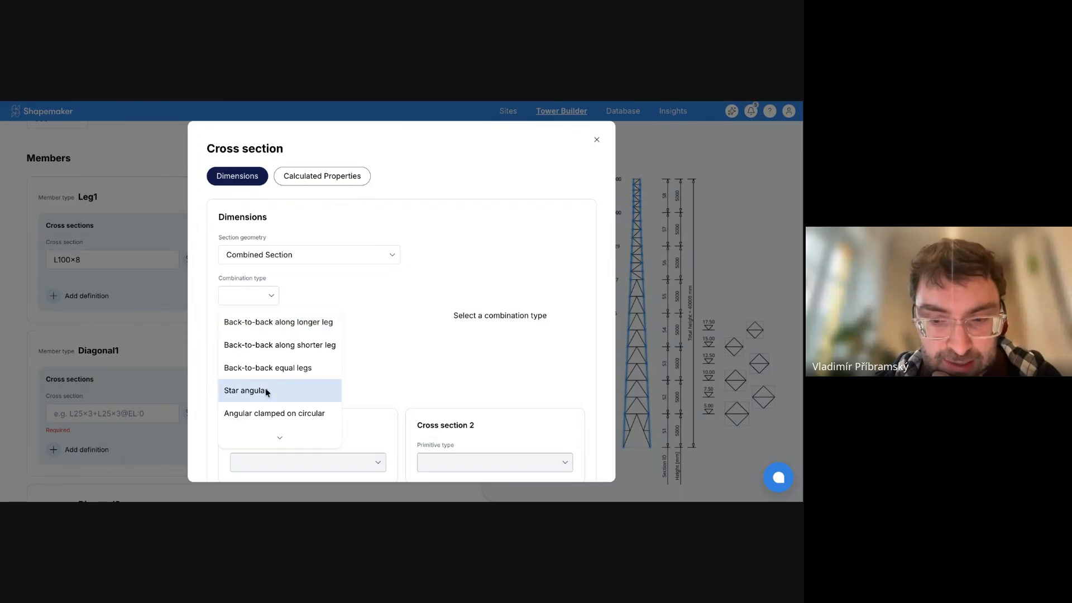
scroll(266, 388, "down", 1)
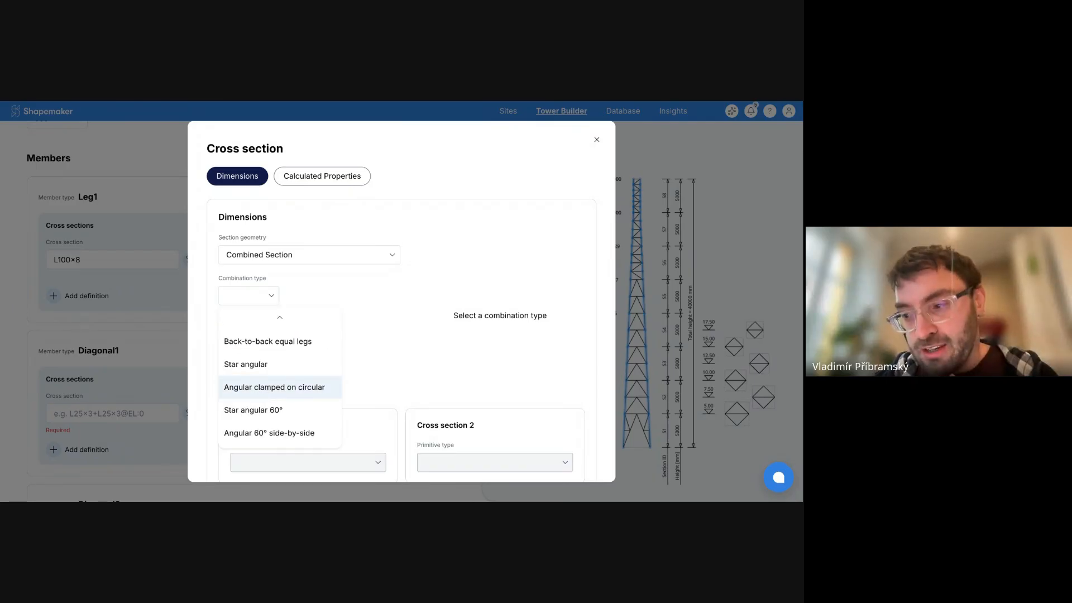
left_click(301, 397)
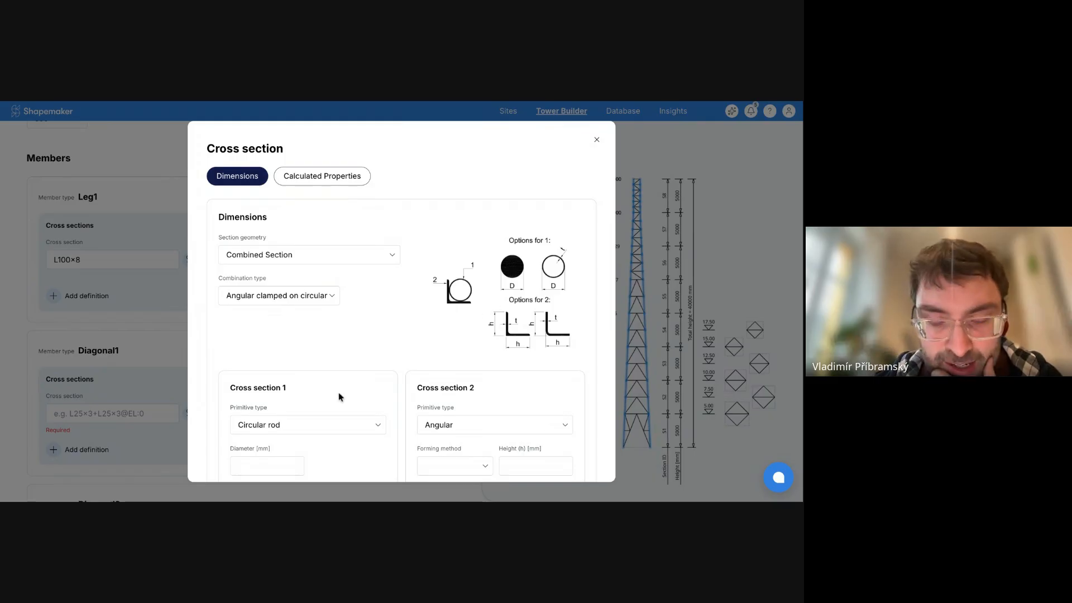
Step: Try to define cross section 1 as a cold-formed Circular Hollow Section (CHSC) with its own diameter
scroll(338, 392, "down", 2)
left_click(329, 324)
left_click(313, 351)
left_click(285, 368)
left_click(330, 369)
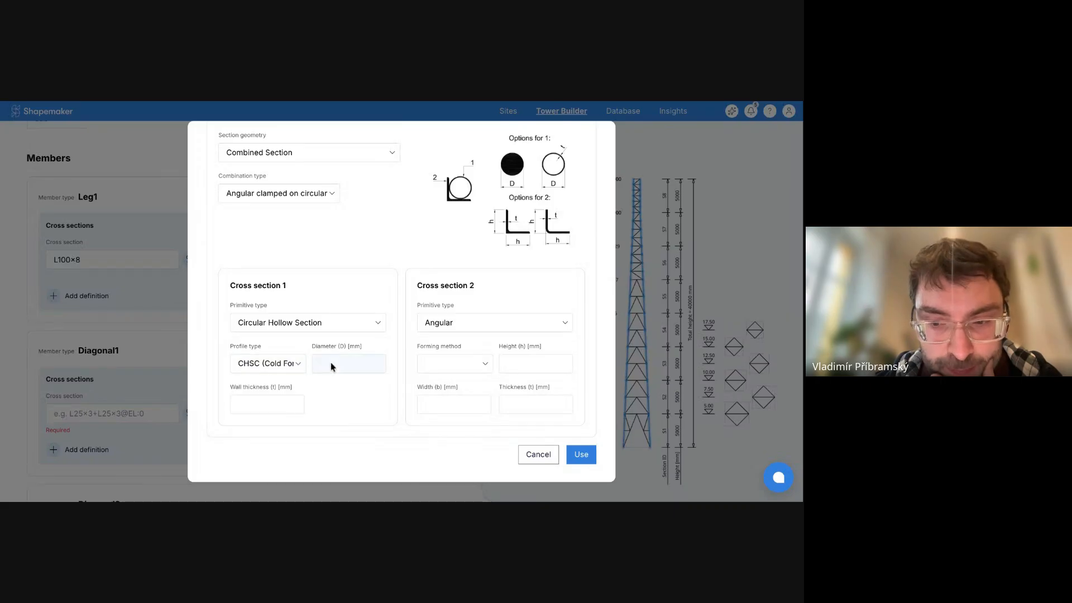
left_click(345, 363)
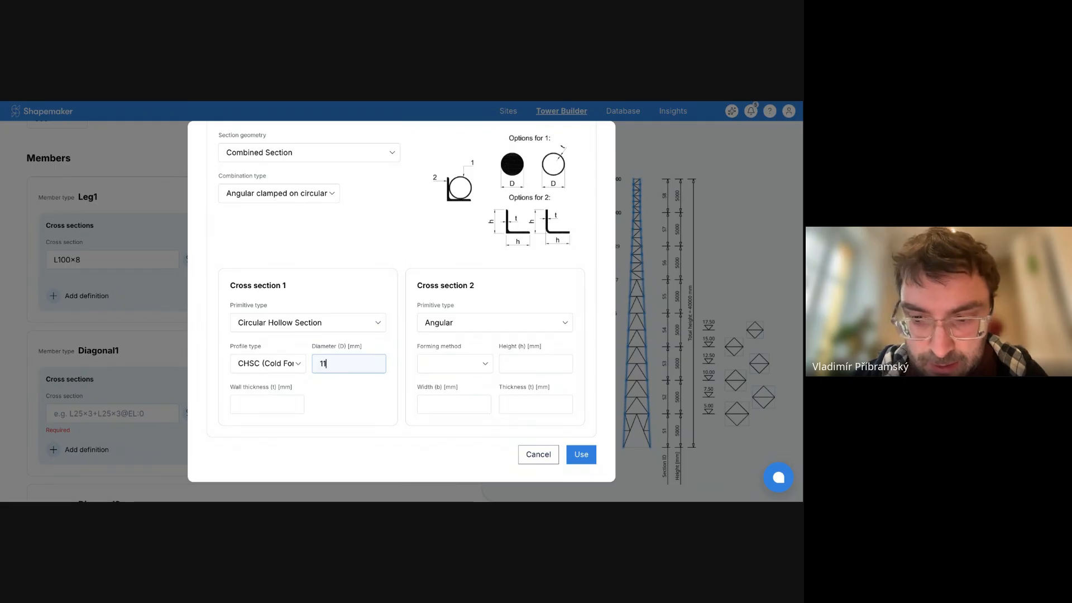
type("1101")
left_click(291, 399)
left_click(298, 369)
left_click(302, 390)
Step: Change cross section 1 to a Circular rod with a diameter of 80 mm
left_click(307, 327)
left_click(301, 371)
left_click(276, 363)
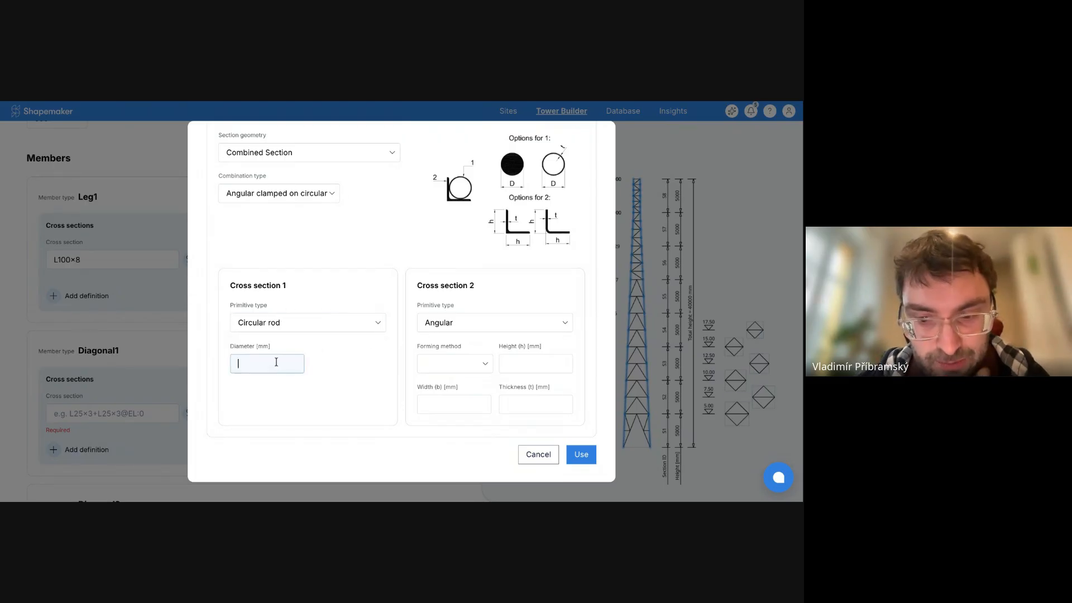
type("80")
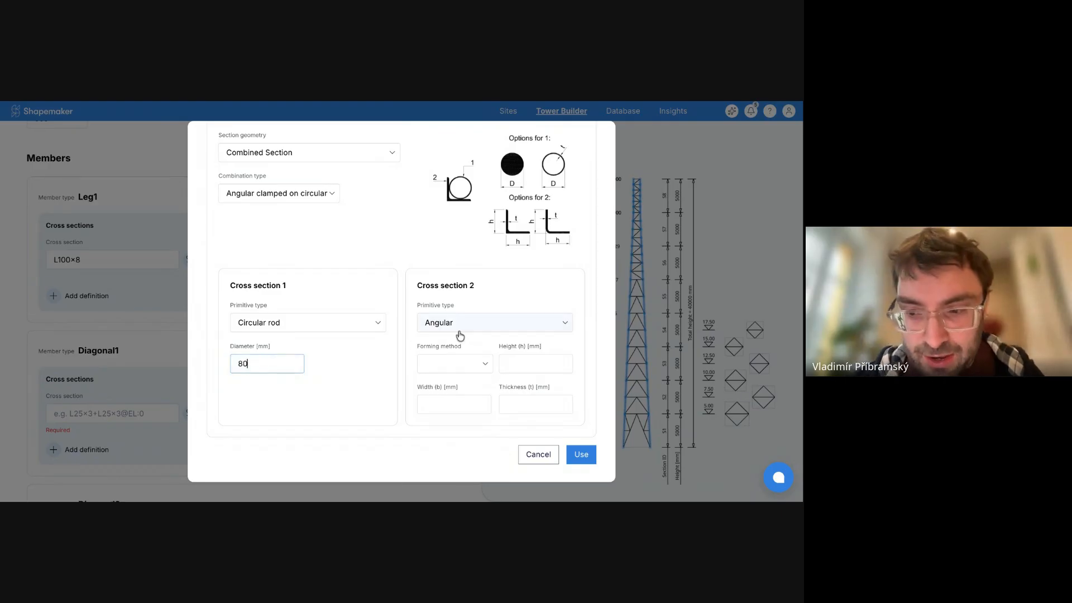
Step: Define cross section 2 as a hot rolled angular 80 mm high, 80 mm wide and 8 mm thick, and use the combined section
left_click(450, 364)
left_click(444, 412)
left_click(527, 364)
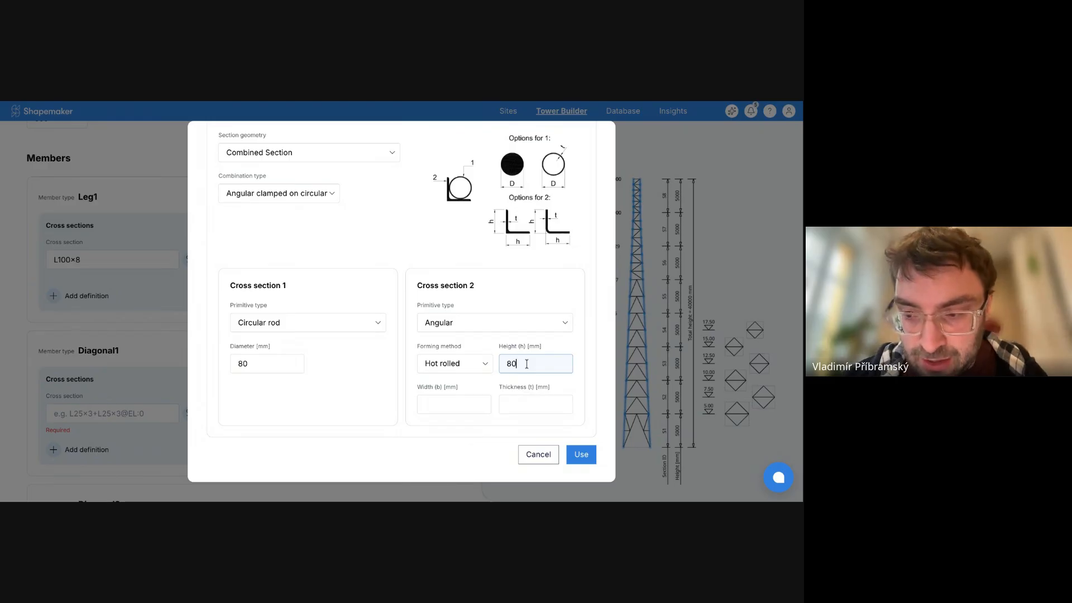
left_click(467, 404)
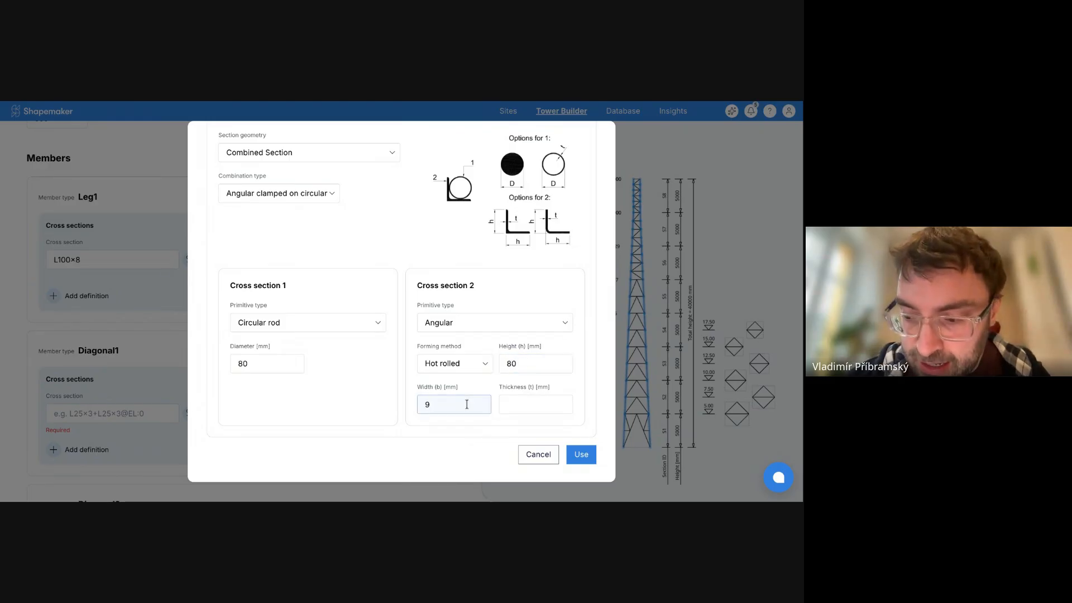
left_click(533, 405)
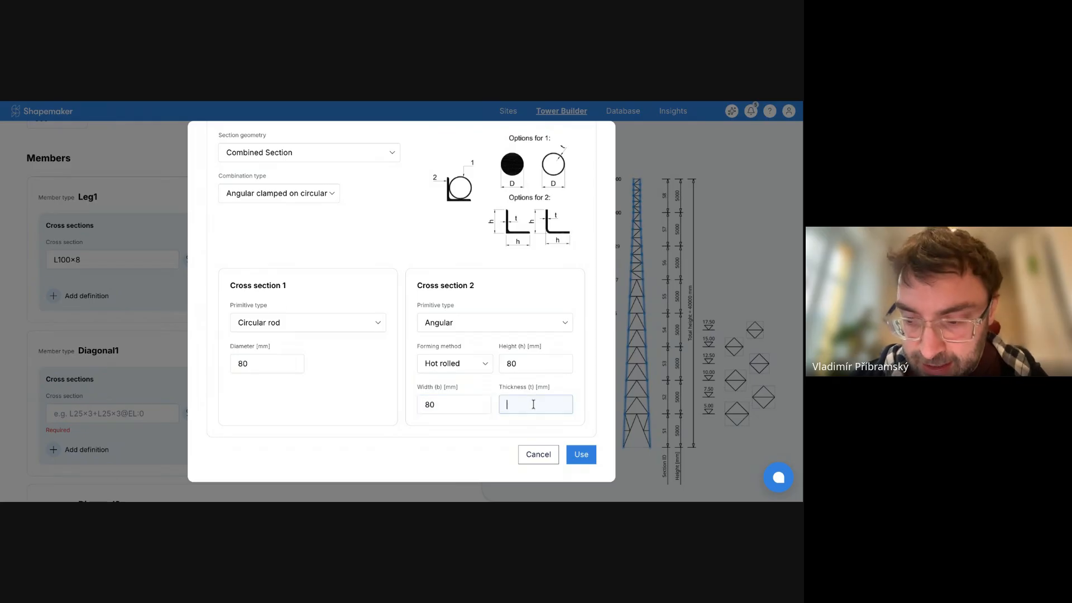
type("8")
left_click(582, 462)
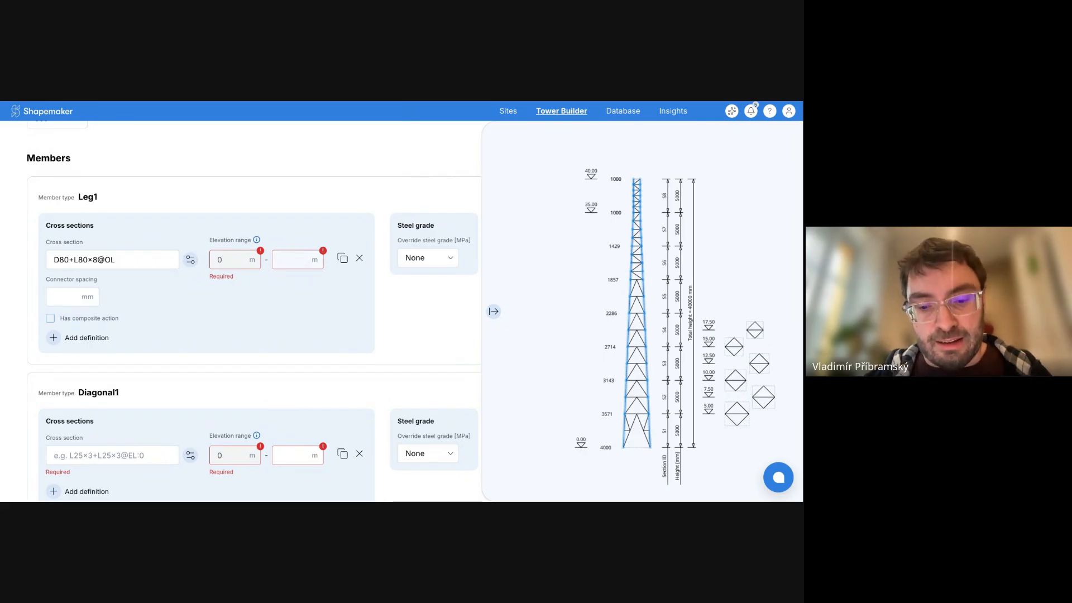
Step: Set the upper elevation of Leg1's combined section to 10 m and its connector spacing to 300 mm
type("10")
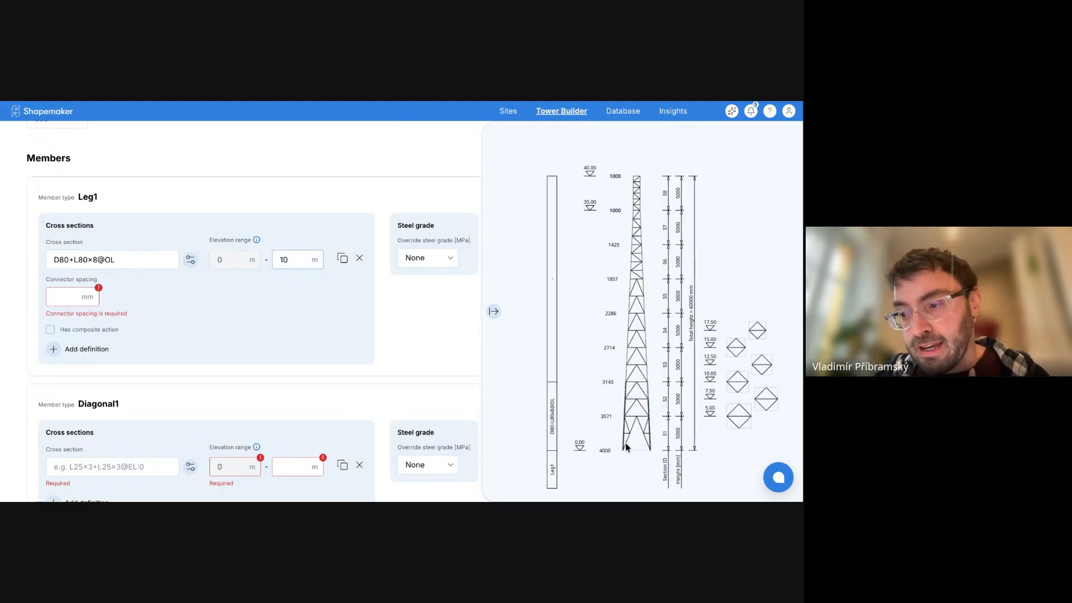
scroll(626, 446, "up", 5)
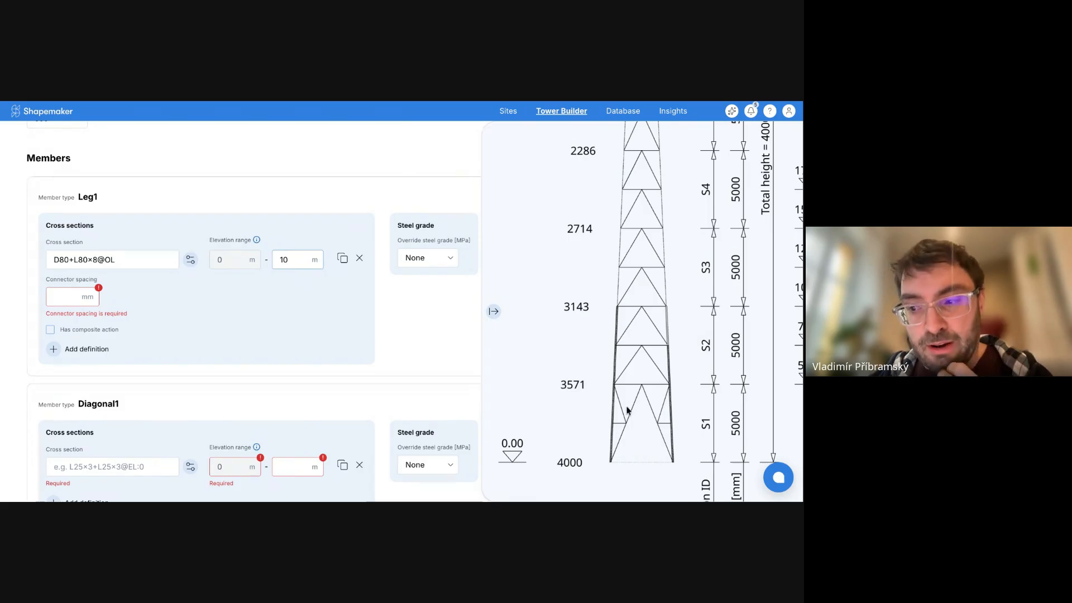
left_click_drag(548, 331, 622, 331)
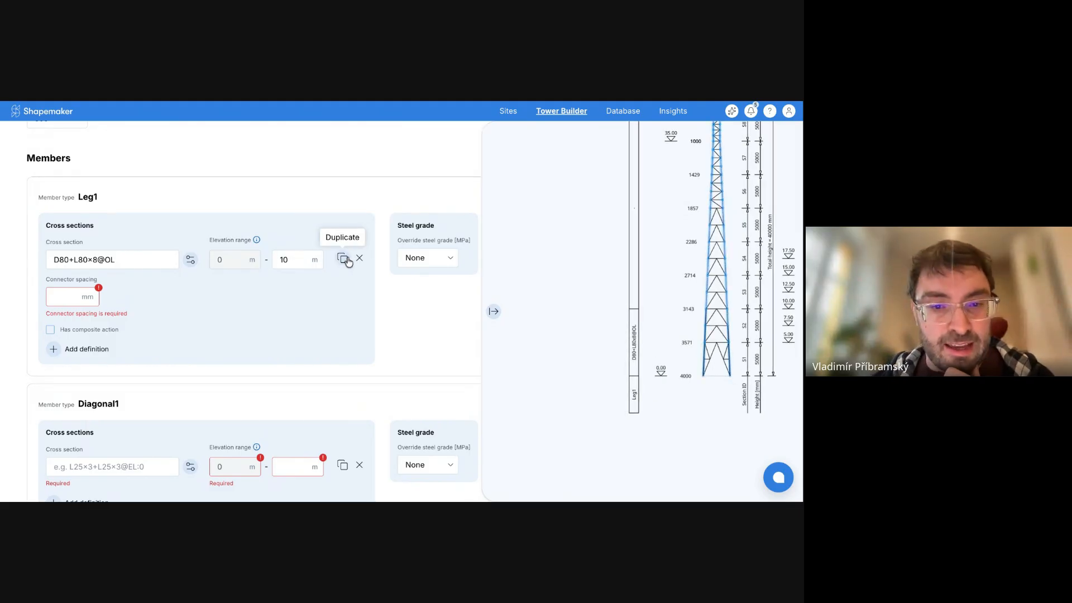
left_click(72, 297)
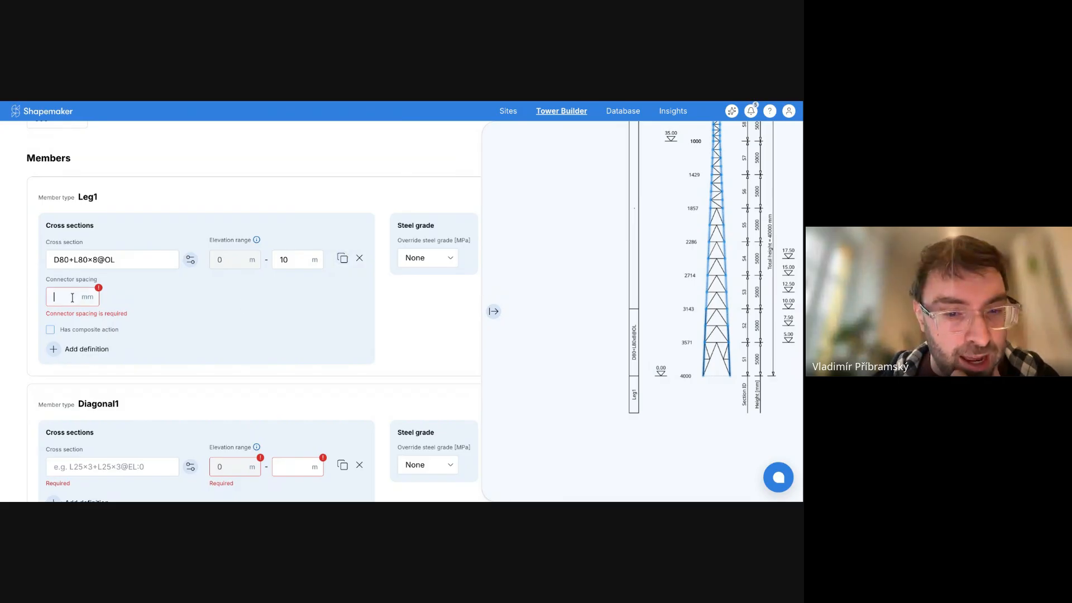
type("300")
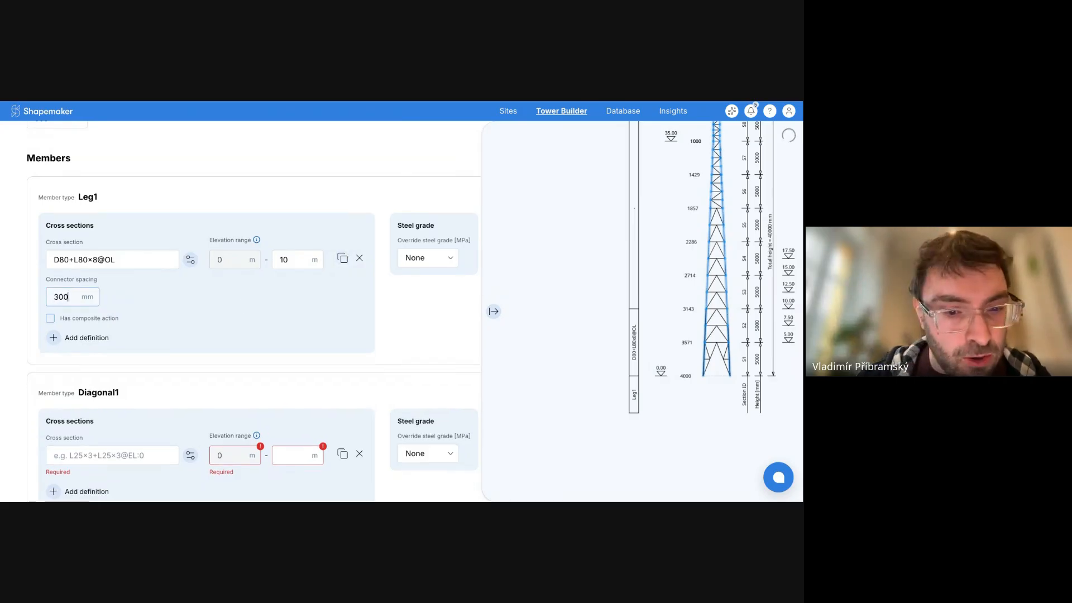
Step: Add a second cross section definition to Leg1 with D80 up to an elevation of 20 m
left_click(83, 339)
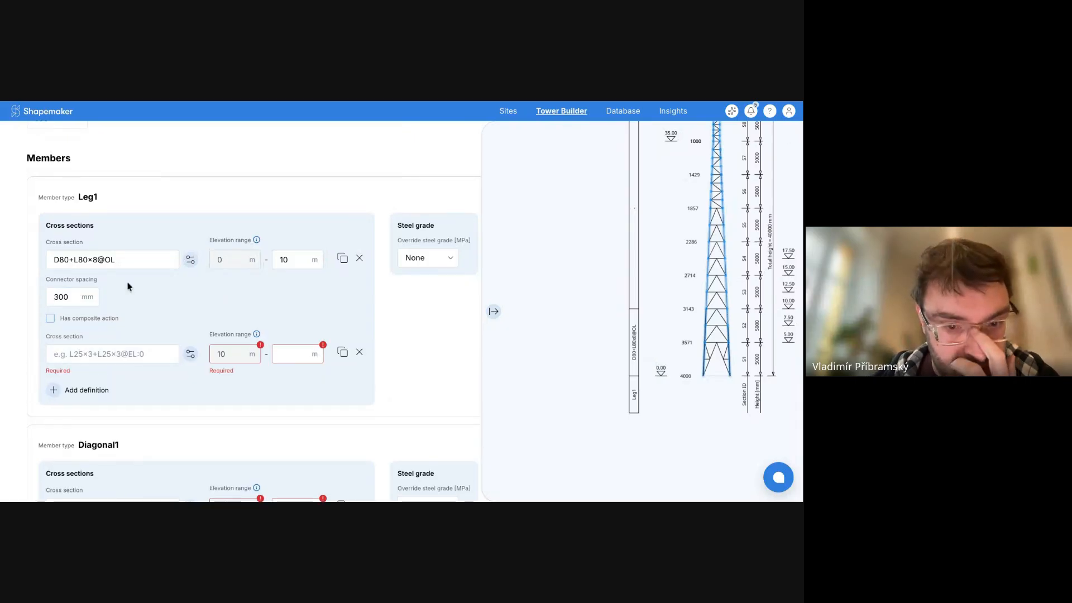
left_click(90, 352)
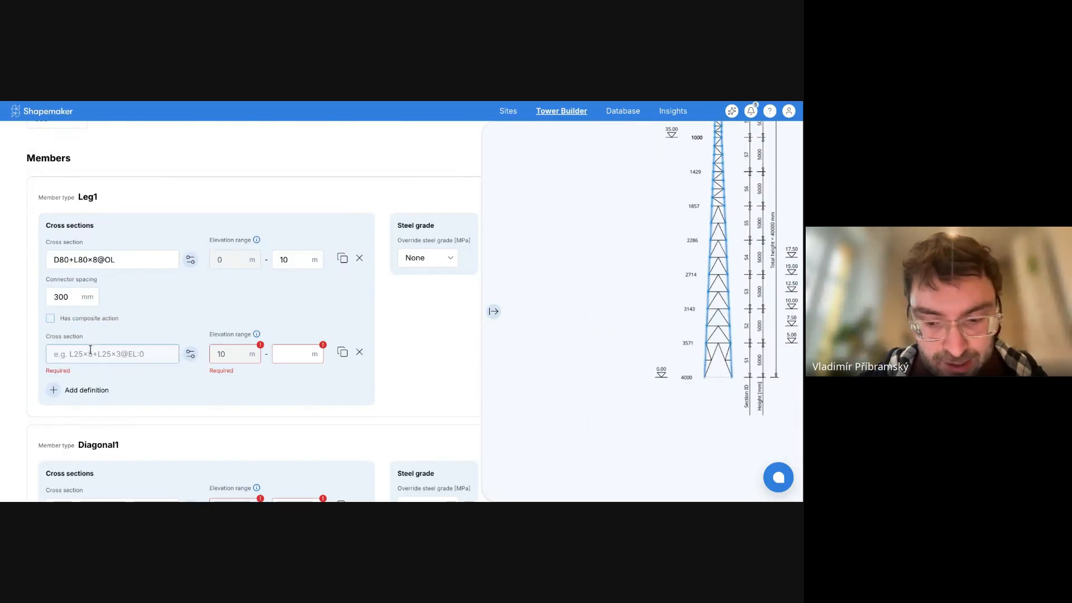
type("D80")
left_click(299, 351)
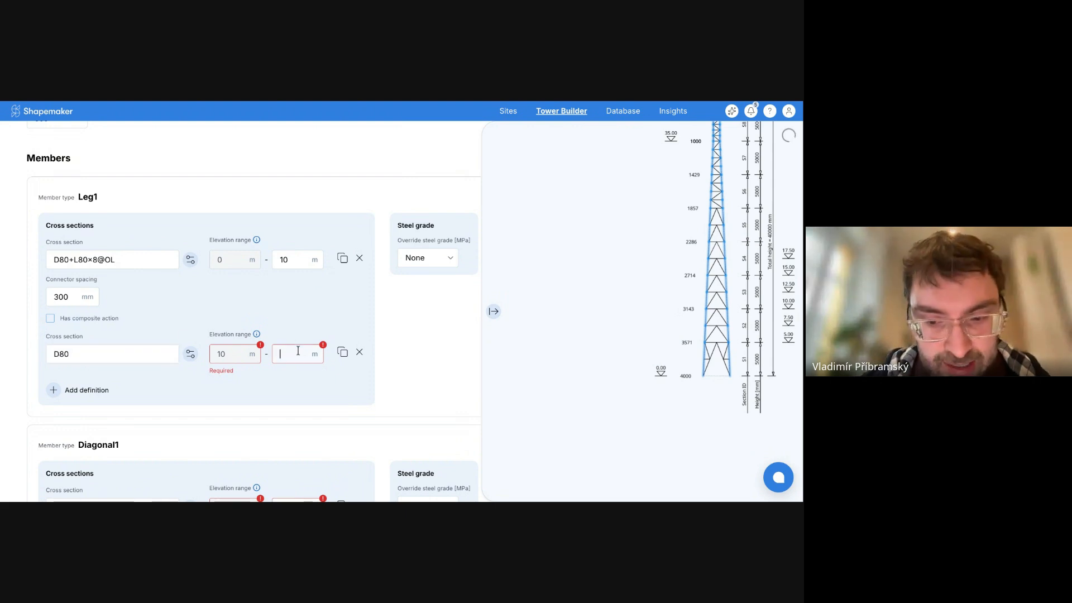
type("20")
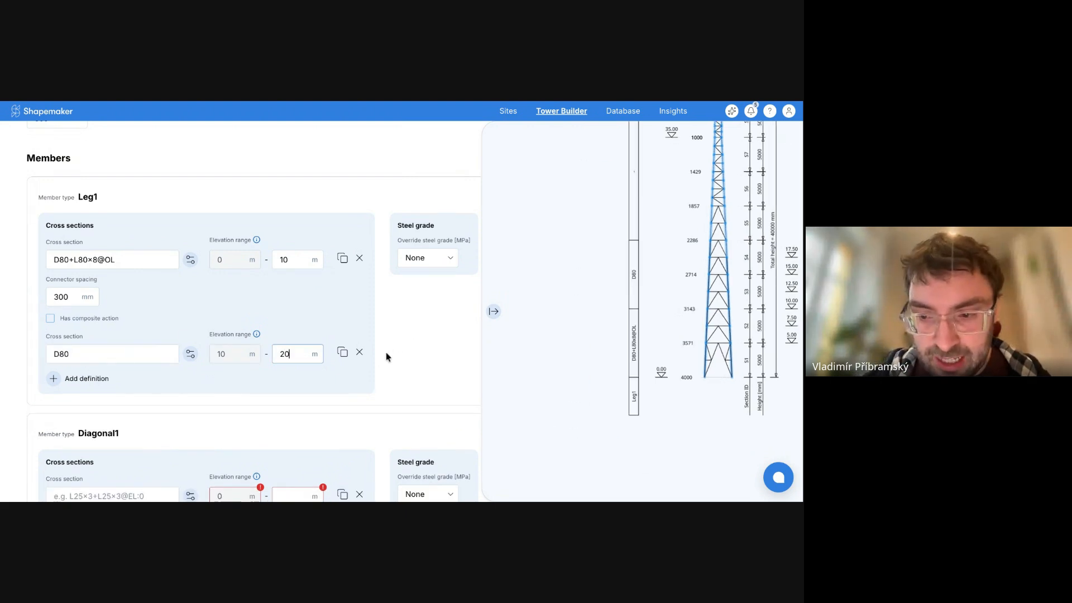
Step: Duplicate Leg1's D80 definition and change the copy to D70 with an upper elevation of 40 m
left_click(342, 352)
scroll(294, 344, "down", 1)
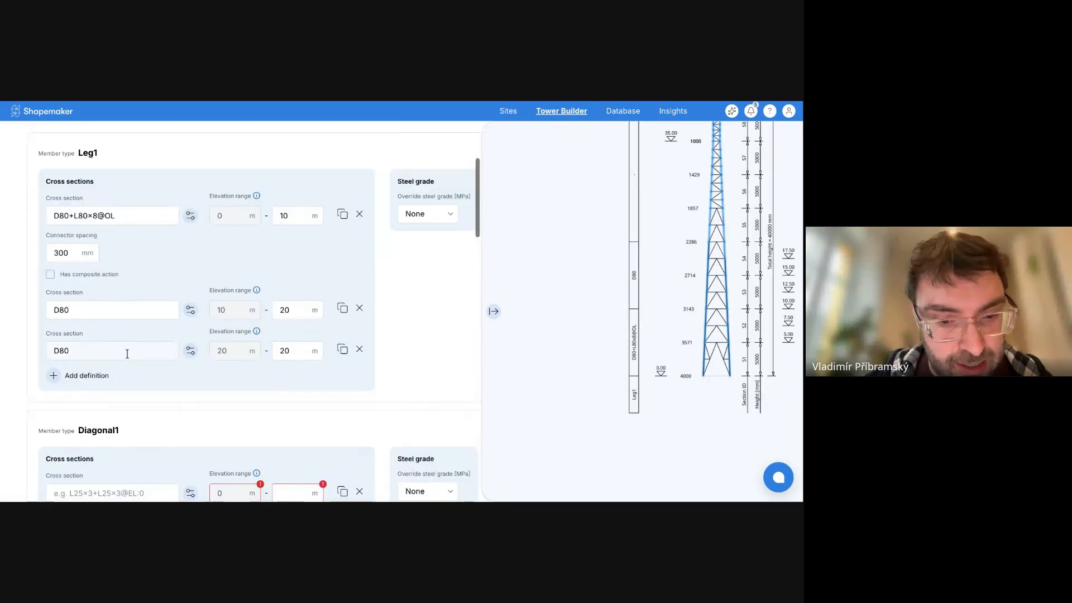
left_click(127, 352)
key("BackSpace")
key("BackSpace")
type("70")
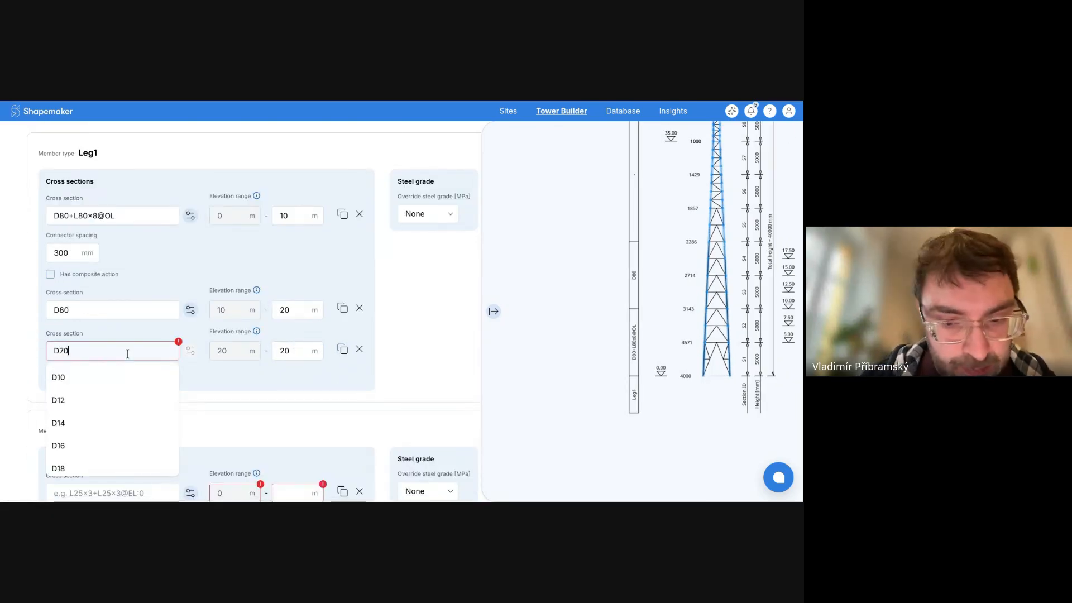
left_click(288, 355)
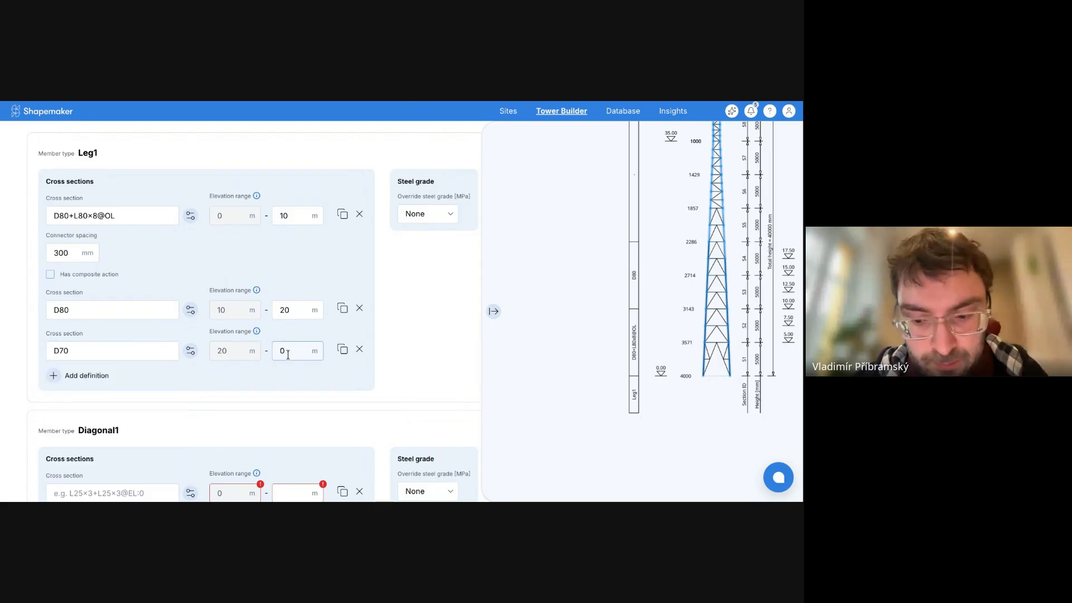
left_click(443, 358)
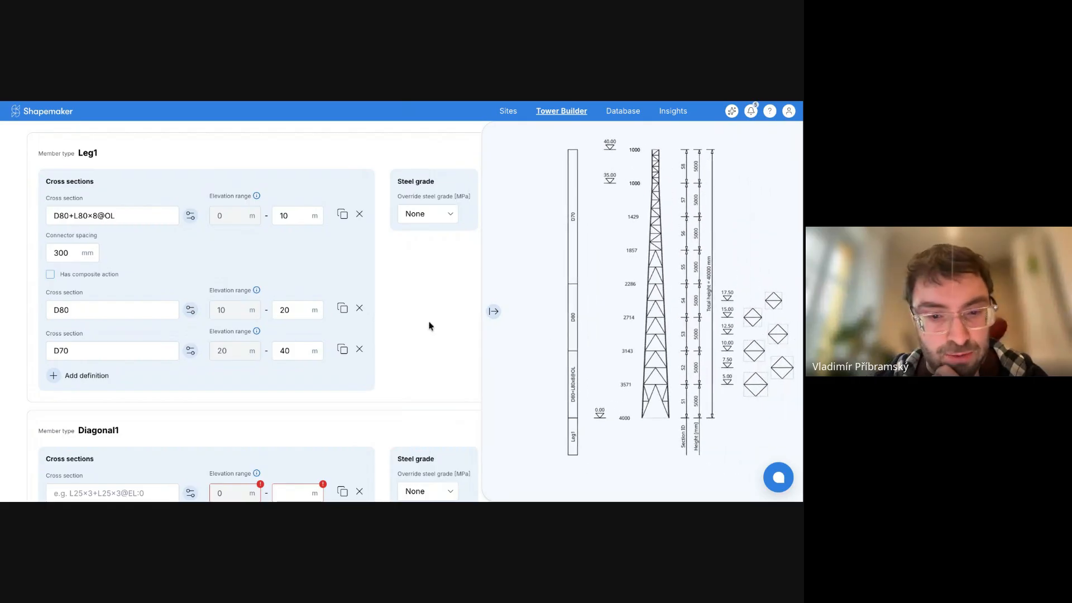
Step: Give Diagonal1 the cross section D22 up to an elevation of 40 m
scroll(196, 325, "down", 2)
scroll(196, 325, "down", 3)
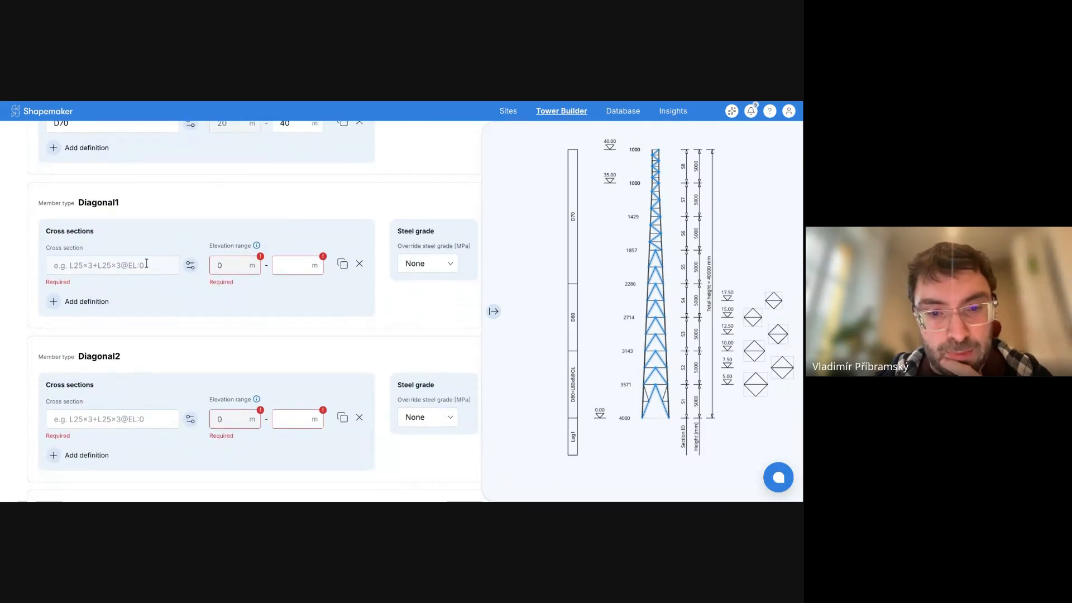
left_click(146, 263)
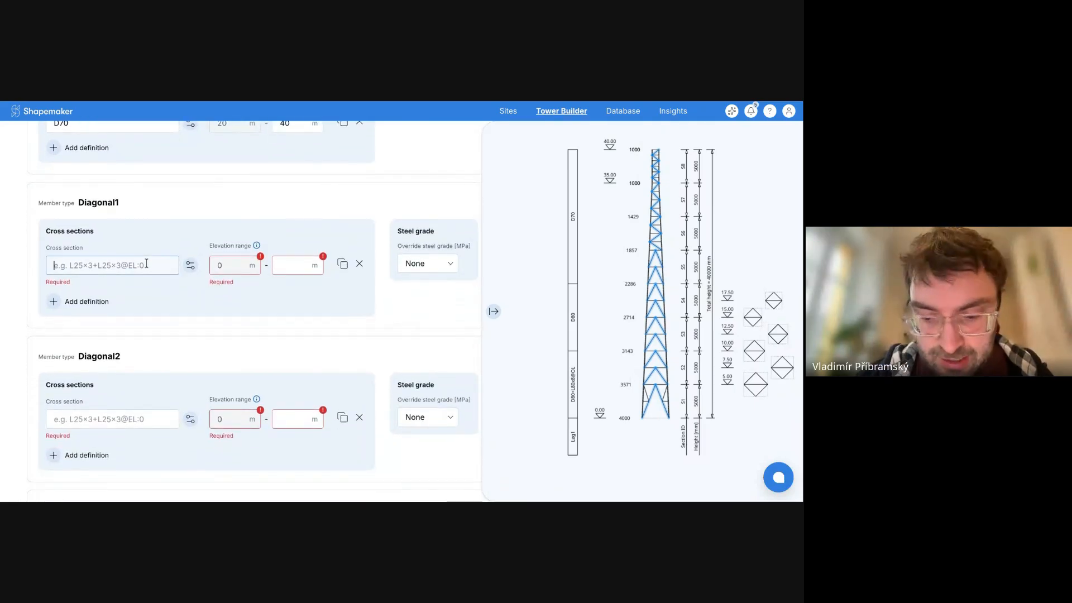
type("D22")
left_click_drag(98, 267, 40, 271)
left_click(293, 263)
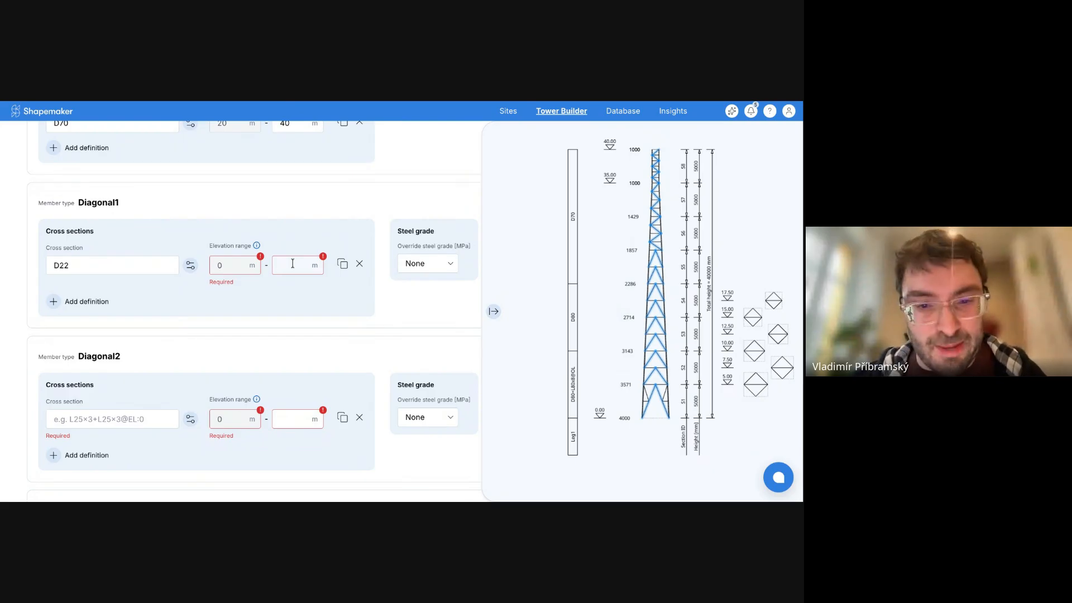
type("40")
Step: Give Diagonal2 the cross section D18 up to an elevation of 40 m
left_click(130, 413)
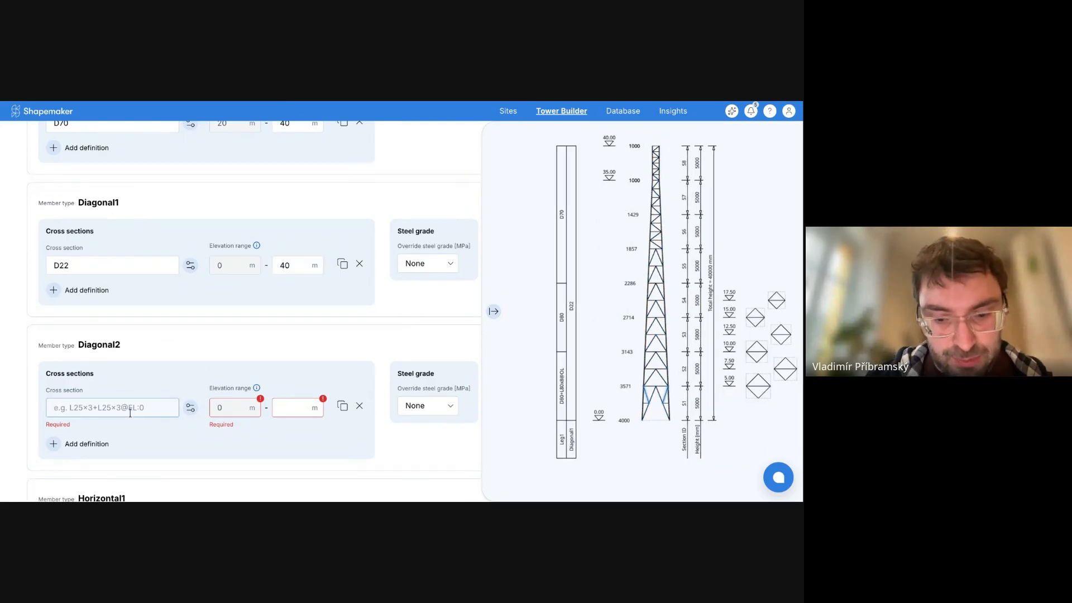
type("D18")
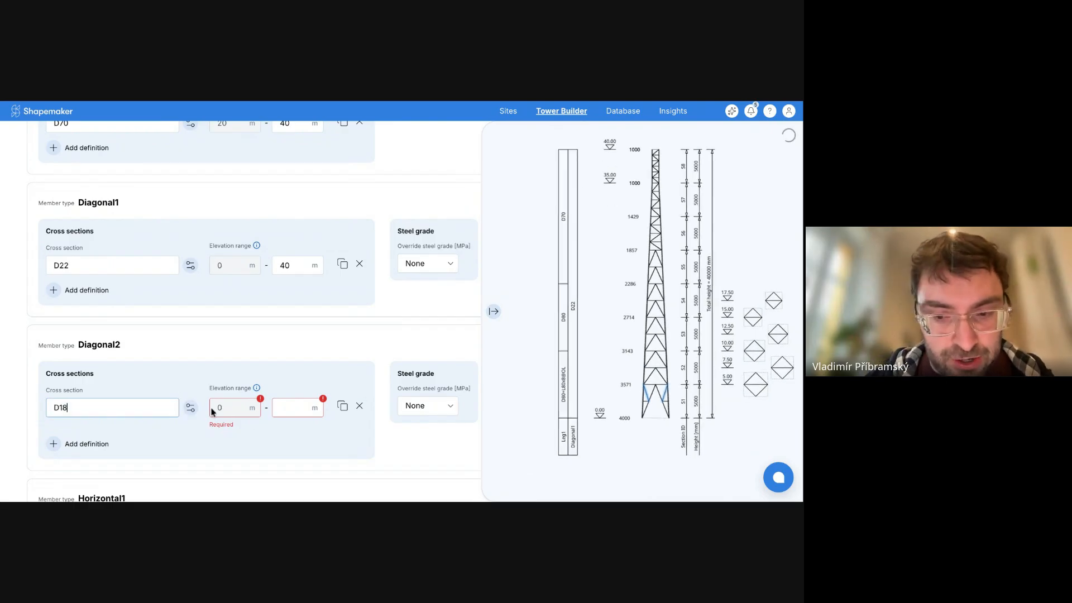
left_click(294, 411)
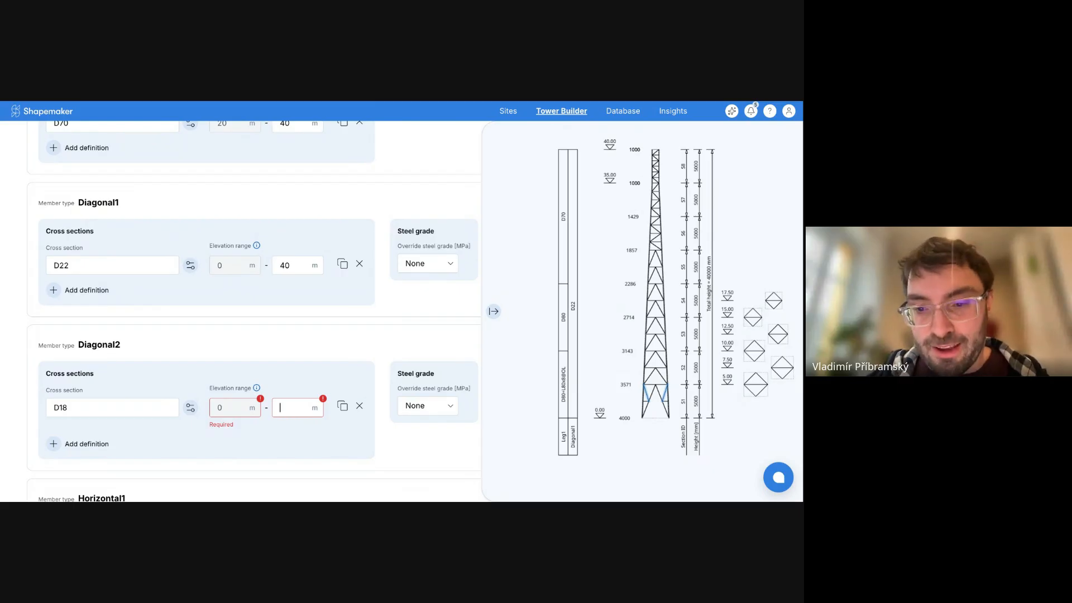
type("40")
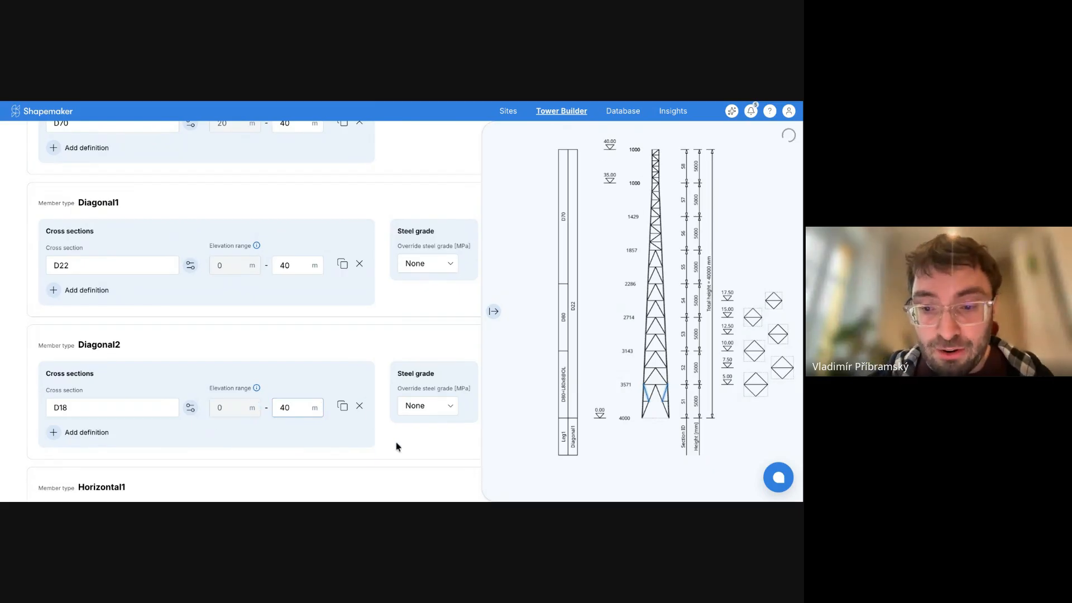
Step: Give Horizontal1 the cross section D20 up to an elevation of 40 m
scroll(396, 441, "down", 2)
scroll(256, 416, "down", 1)
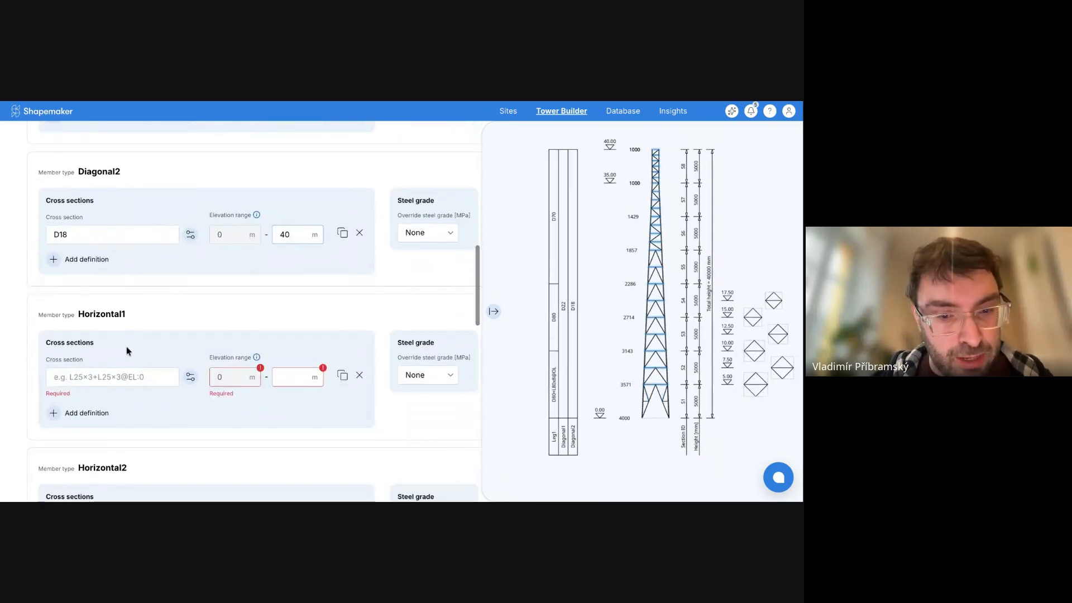
left_click(129, 376)
type("0")
left_click(295, 378)
type("40")
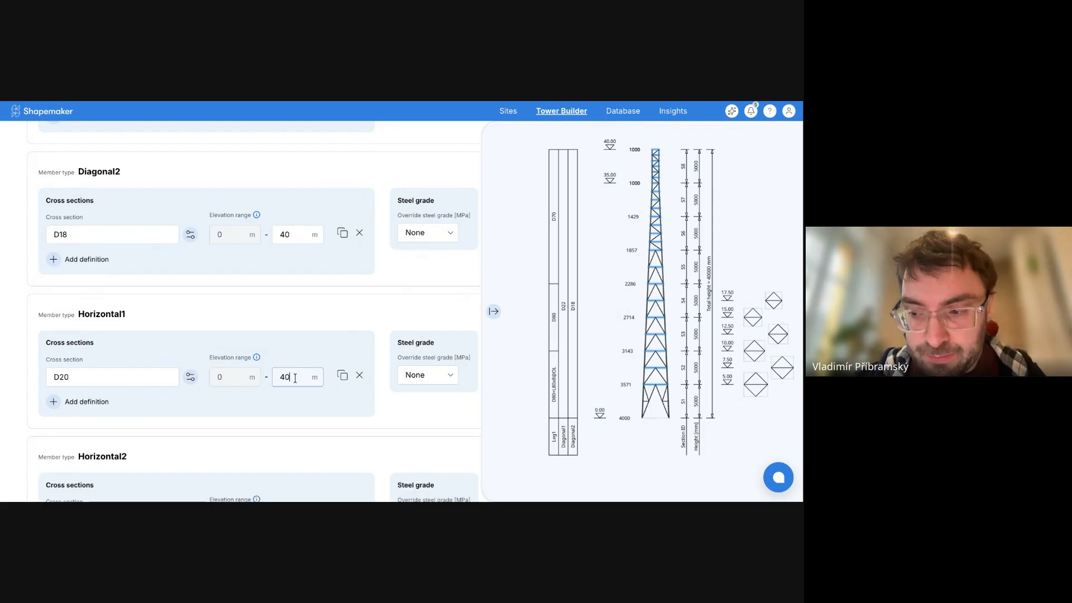
Step: Give Horizontal2 the cross section D18 up to an elevation of 40 m
scroll(335, 400, "down", 3)
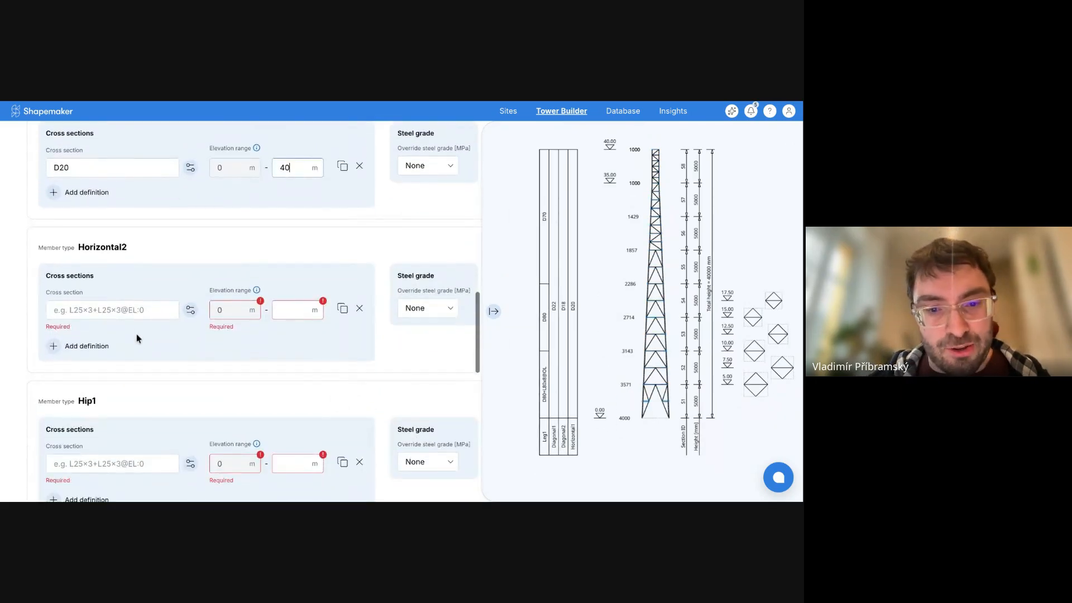
left_click(132, 310)
type("D18")
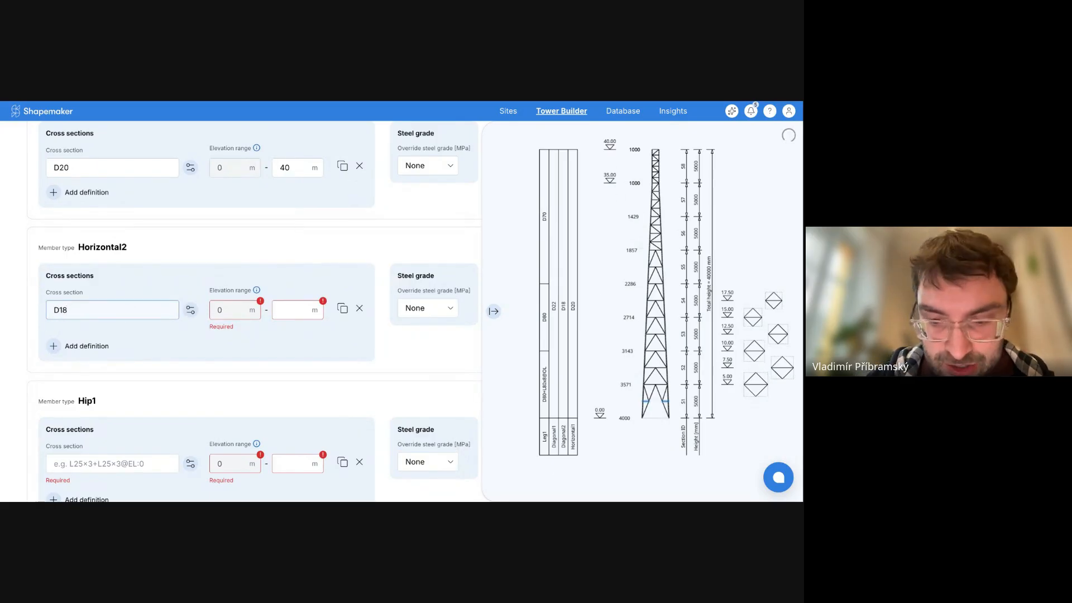
left_click(275, 311)
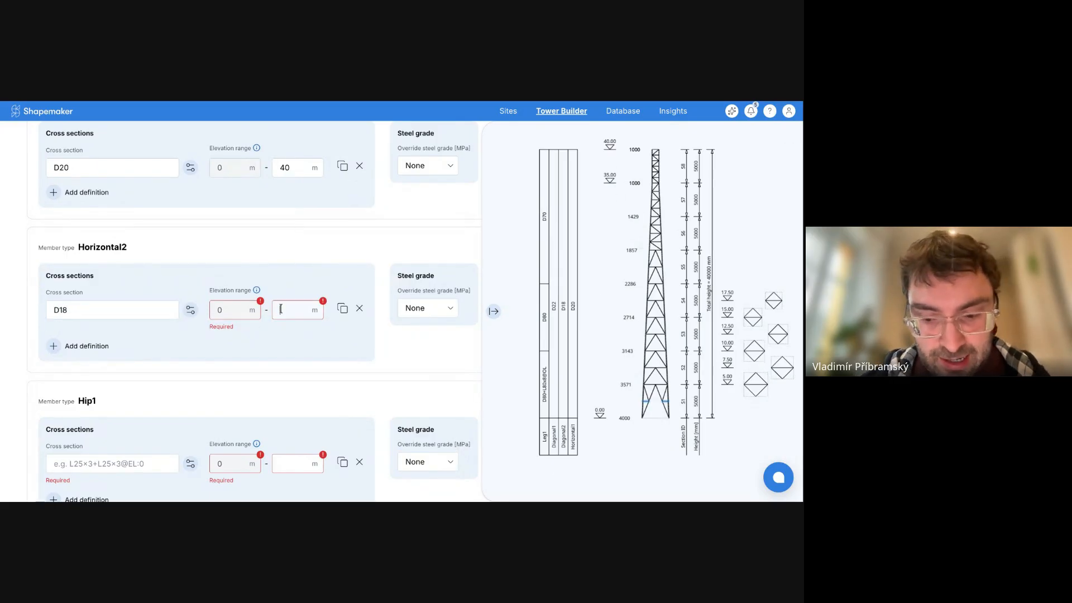
type("40")
Step: Give Hip1 the cross section D18 up to an elevation of 40 m
scroll(304, 377, "down", 3)
left_click(140, 274)
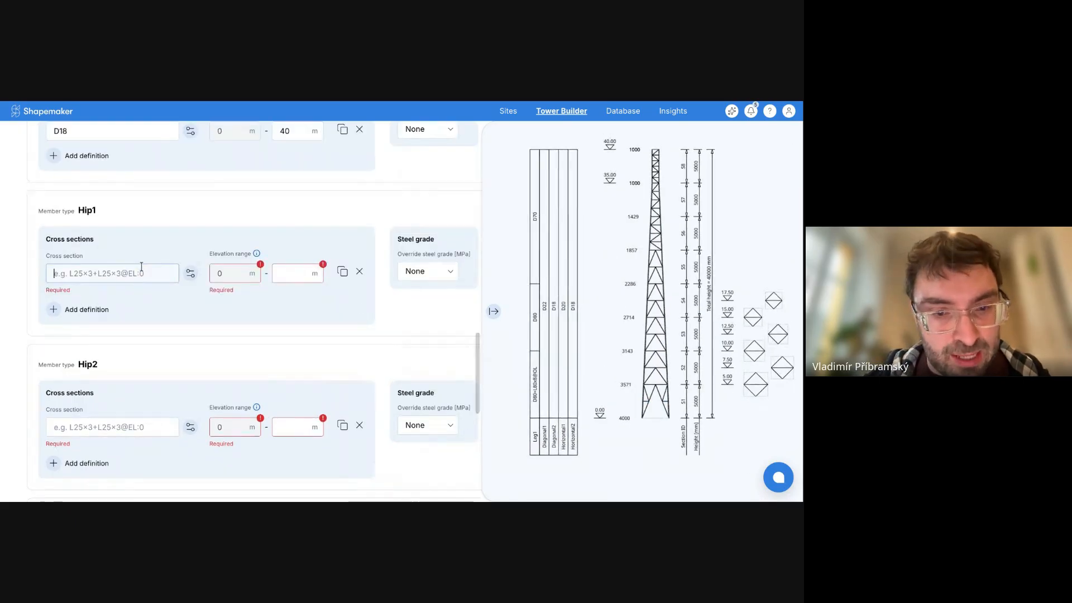
type("D18")
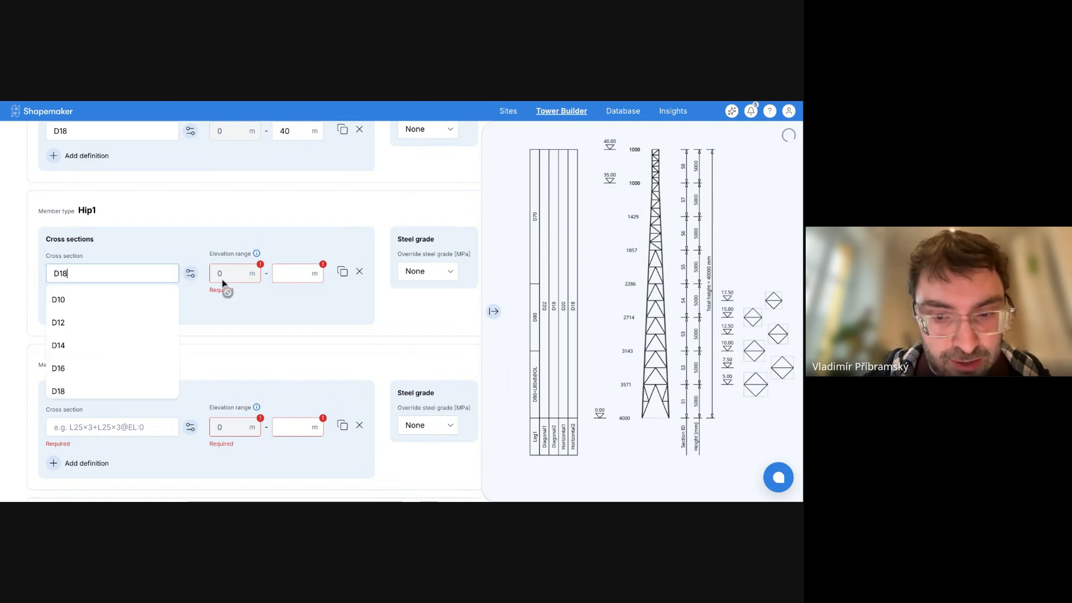
left_click(292, 273)
type("40")
Step: Give Hip2 the cross section D18 up to an elevation of 40 m
left_click(138, 413)
type("D18")
left_click(293, 416)
type("40")
Step: Give Plan1 the cross section D18 up to an elevation of 40 m
scroll(331, 404, "down", 3)
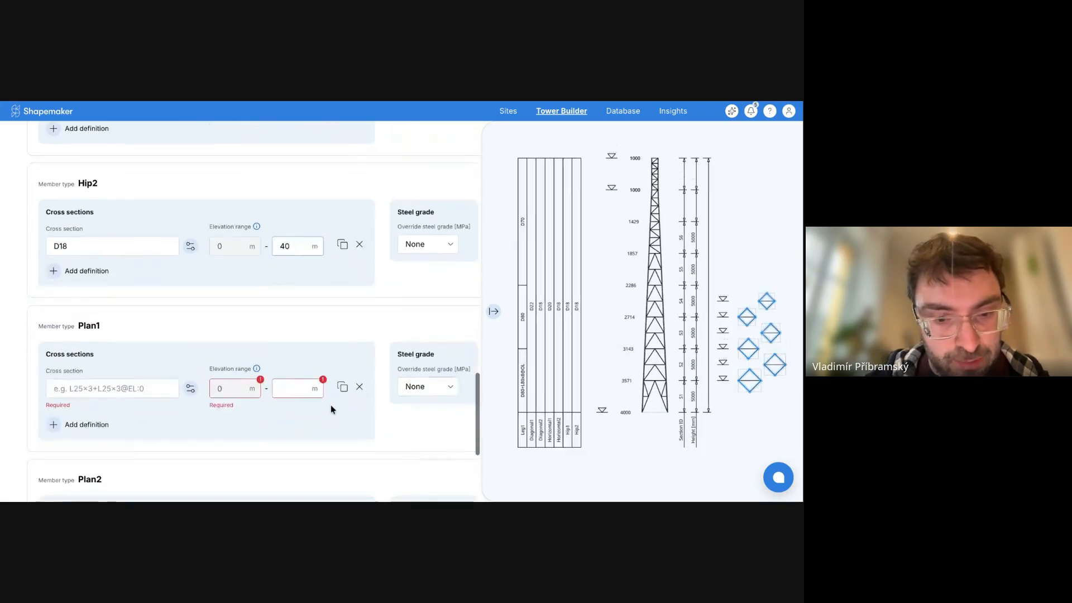
left_click(141, 382)
type("D18")
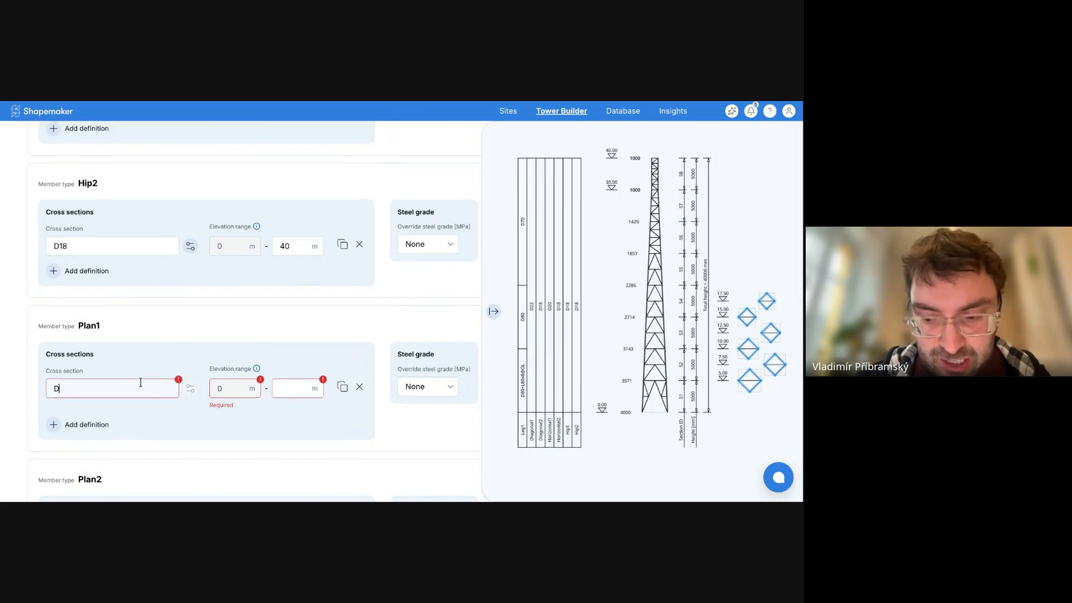
left_click(315, 393)
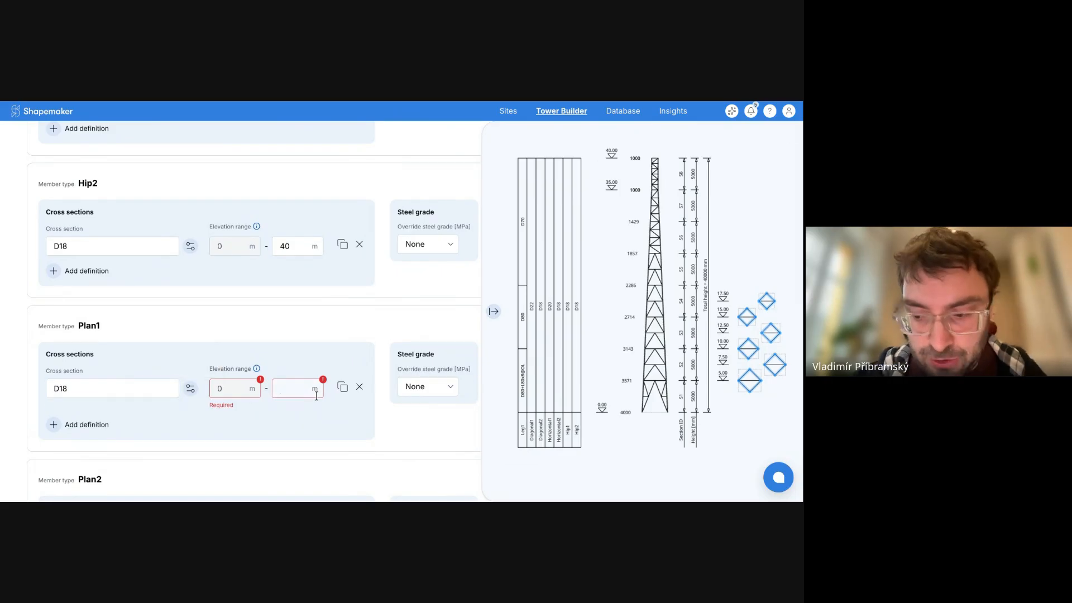
type("40")
Step: Give Plan2 the cross section D18 up to an elevation of 40 m
scroll(299, 433, "down", 1)
left_click(118, 463)
type("D18")
scroll(245, 442, "down", 1)
left_click(298, 383)
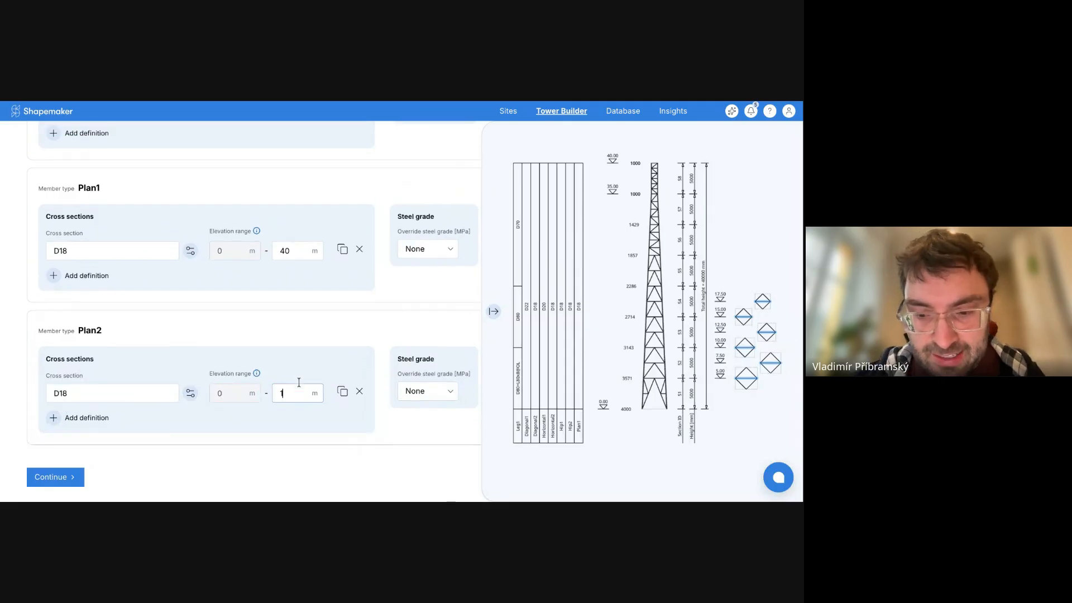
type("18")
key("BackSpace")
key("BackSpace")
type("40")
left_click(263, 464)
scroll(641, 357, "up", 10)
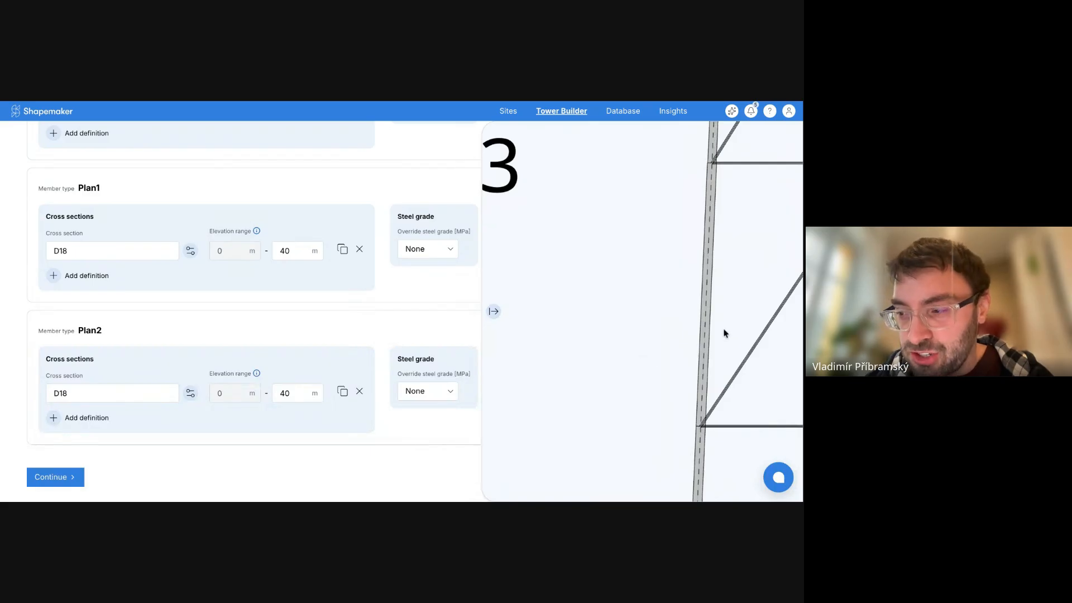
scroll(725, 333, "down", 5)
left_click_drag(725, 333, 588, 334)
left_click_drag(765, 344, 517, 358)
scroll(518, 364, "down", 6)
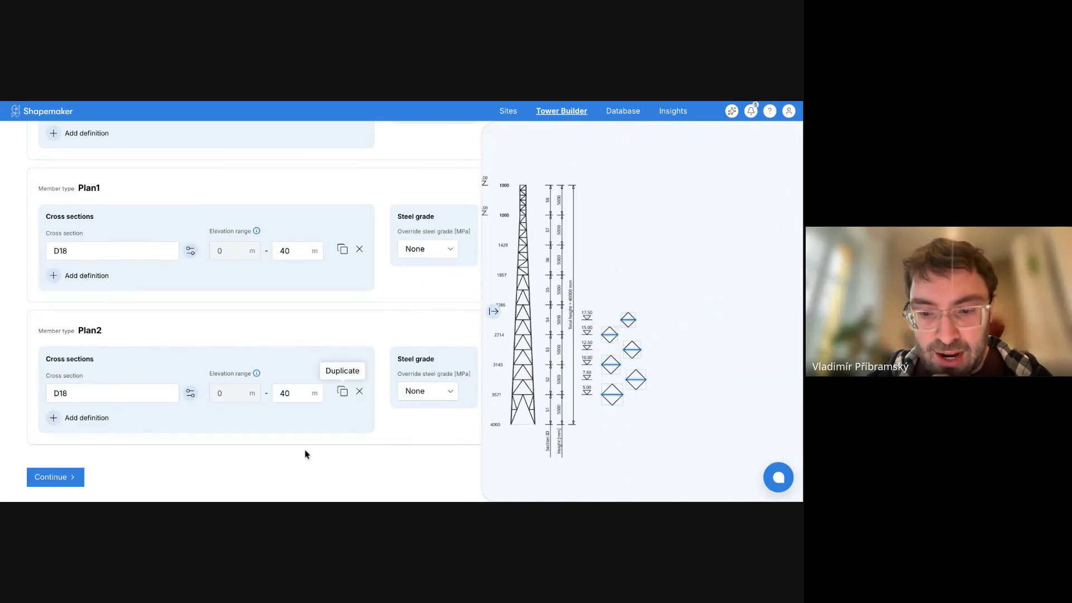
Step: Set the default bolt grade for the tower's connections to 8.8
scroll(140, 481, "up", 20)
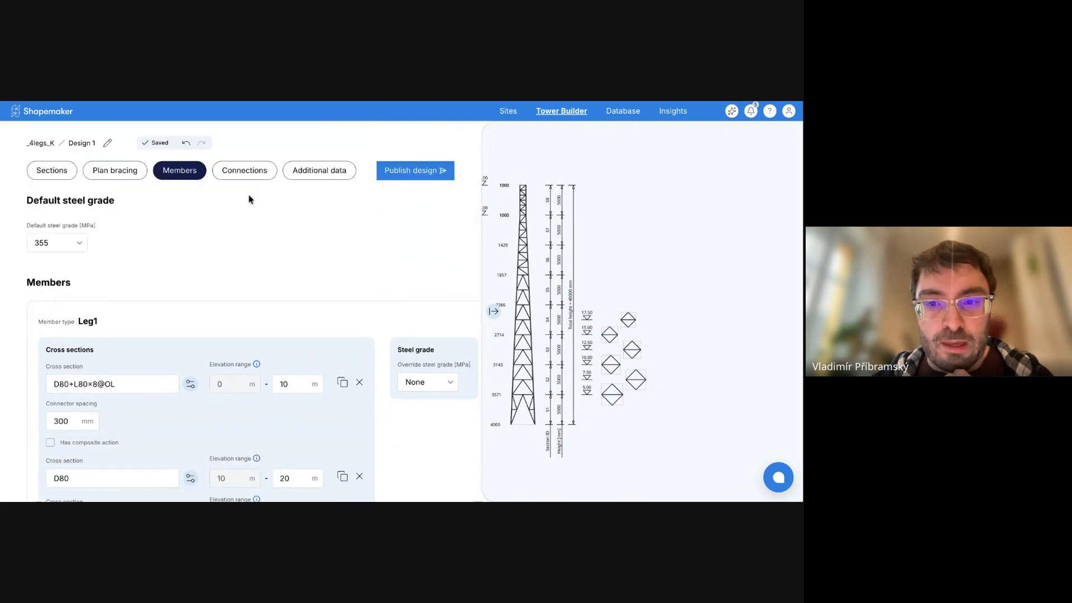
left_click(249, 171)
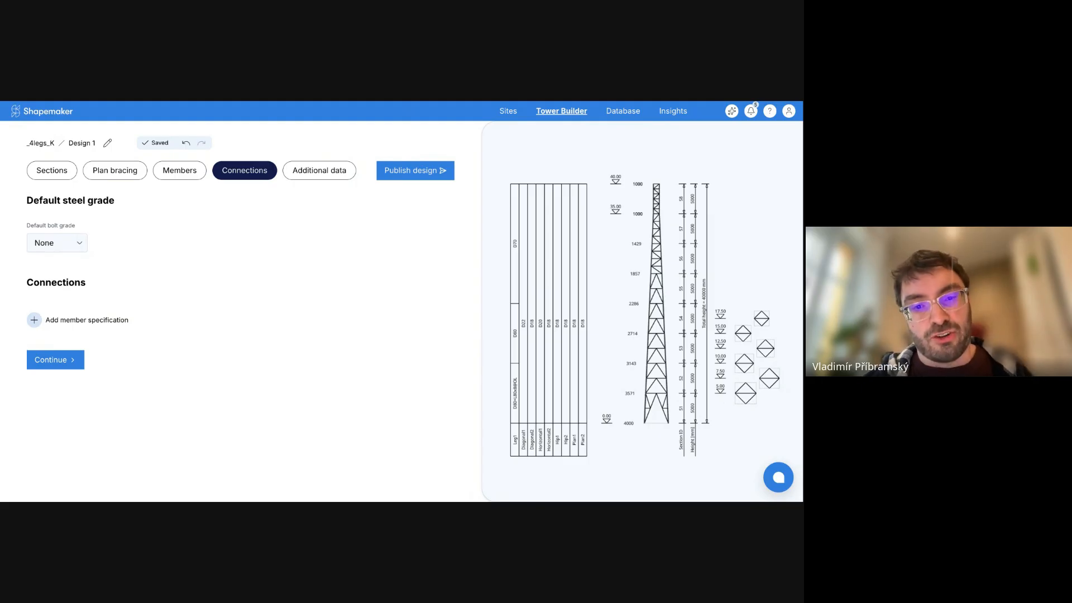
left_click(56, 243)
scroll(41, 343, "down", 2)
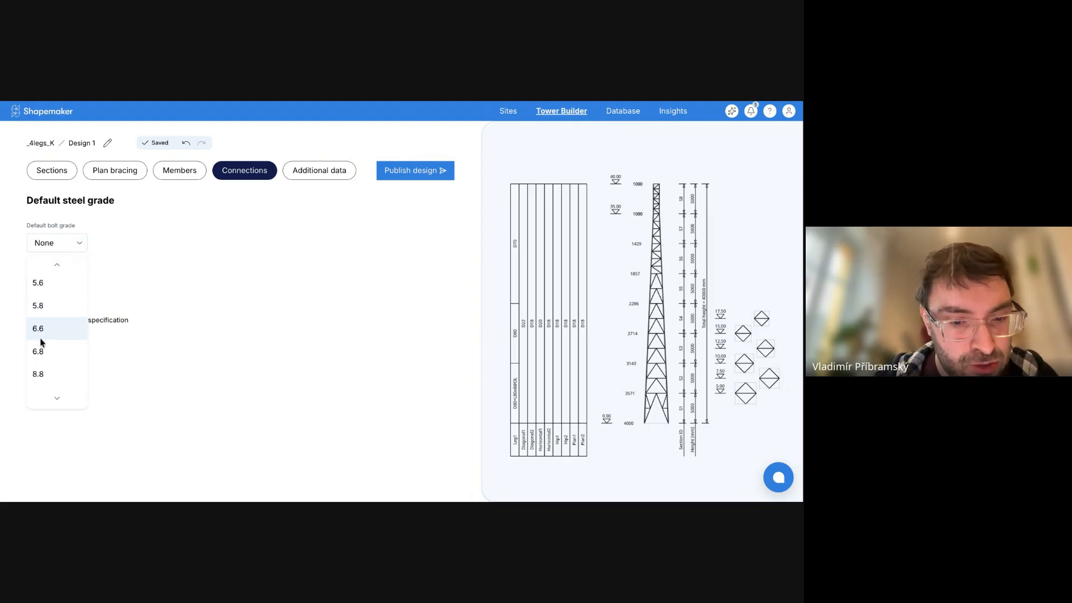
left_click(42, 374)
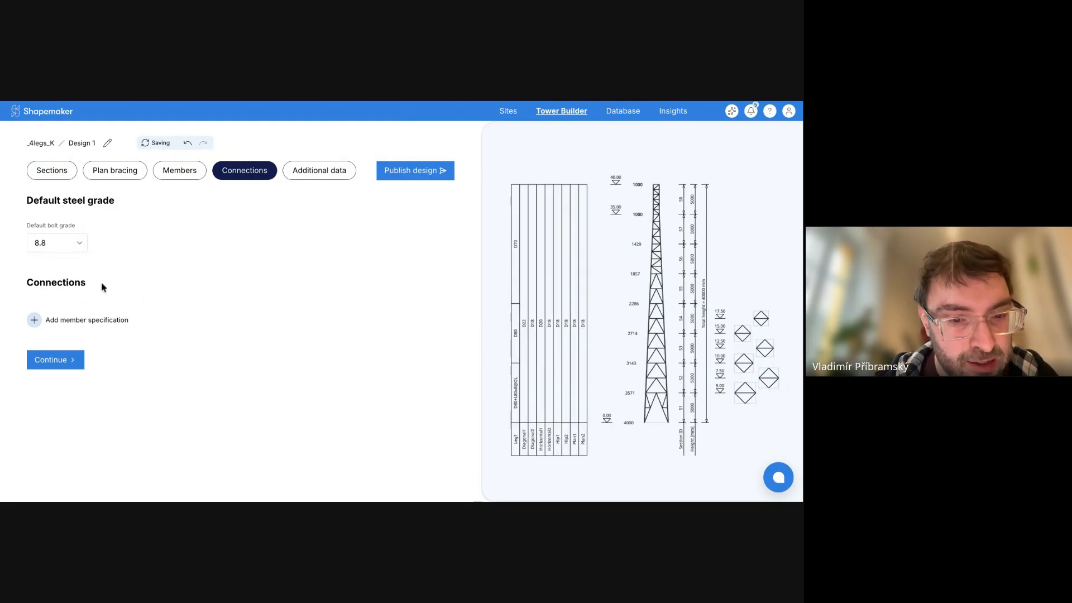
Step: Add a connection specification for member type Leg1 with the connection type Tension non-preloaded
left_click(35, 321)
scroll(176, 330, "down", 1)
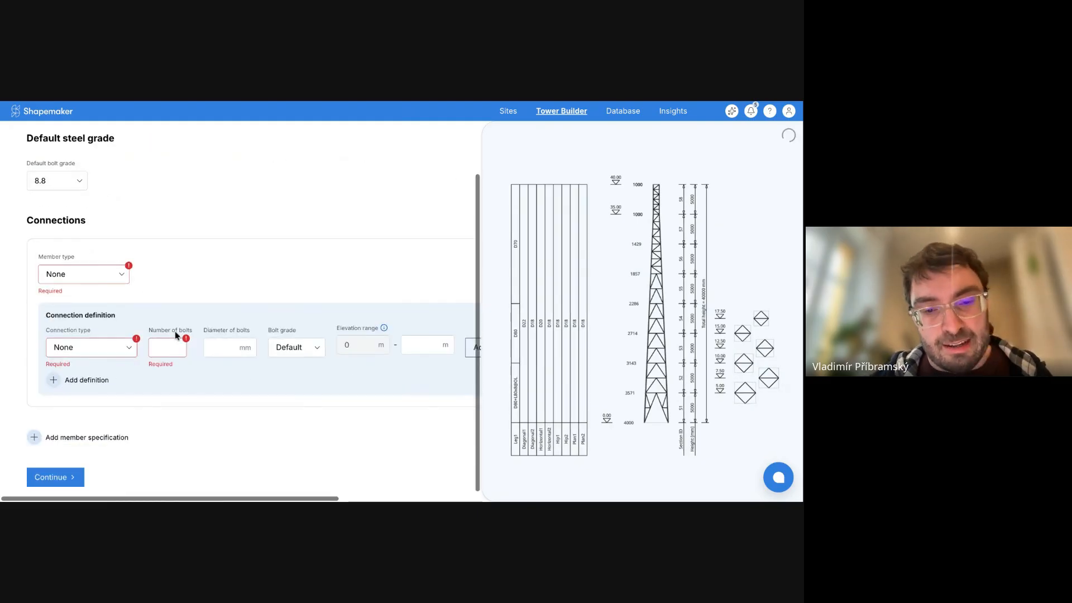
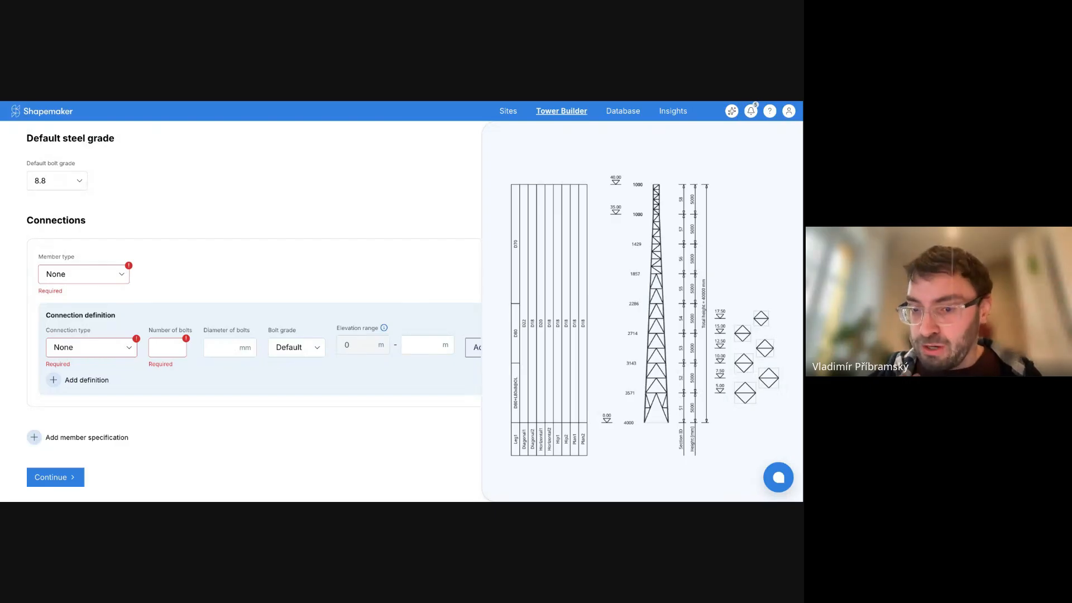
left_click(118, 281)
left_click(108, 301)
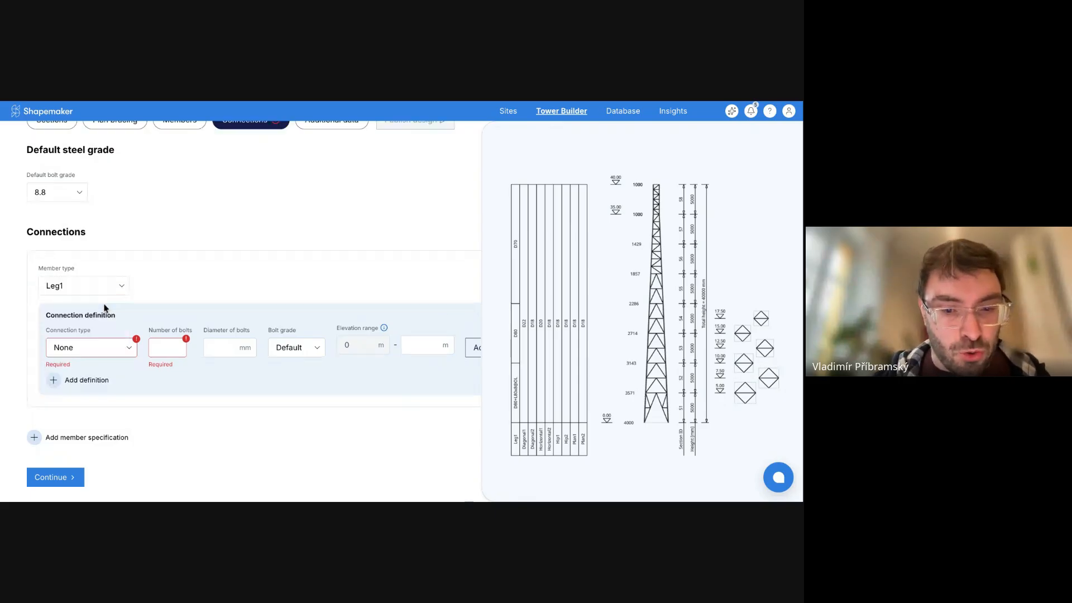
left_click(106, 346)
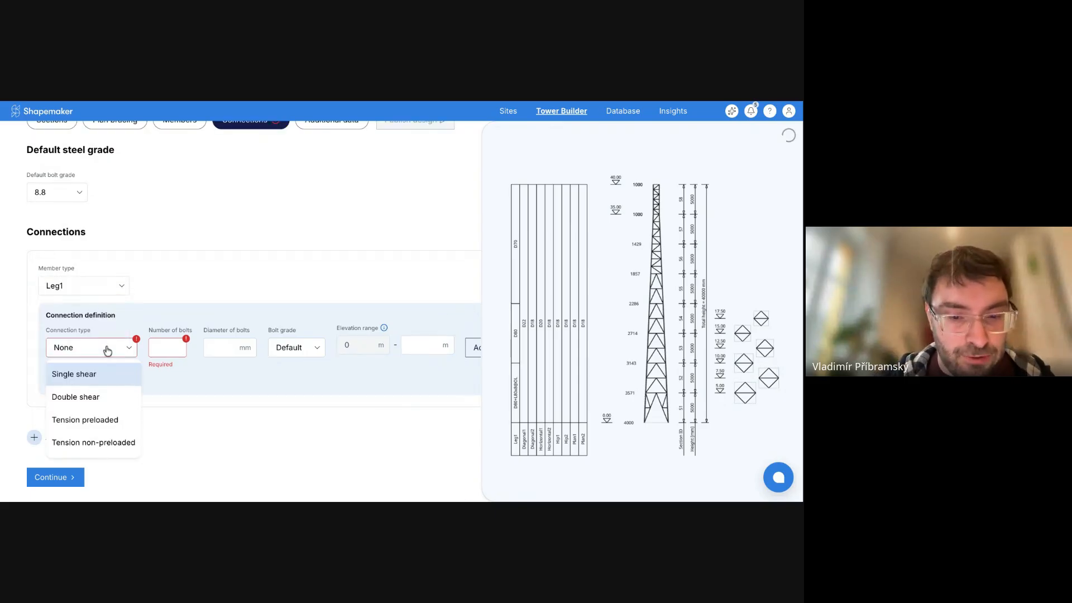
left_click(118, 444)
Step: Define the Leg1 connection with 4 bolts of 24 mm diameter up to an elevation of 10 m
left_click(180, 345)
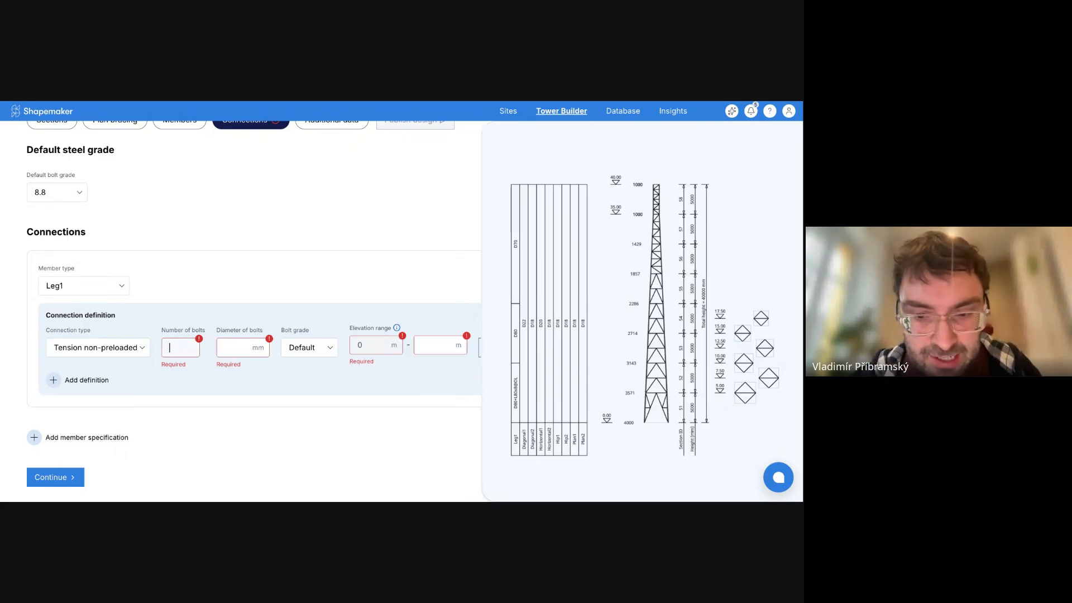
type("4")
left_click(254, 346)
type("24")
left_click(440, 347)
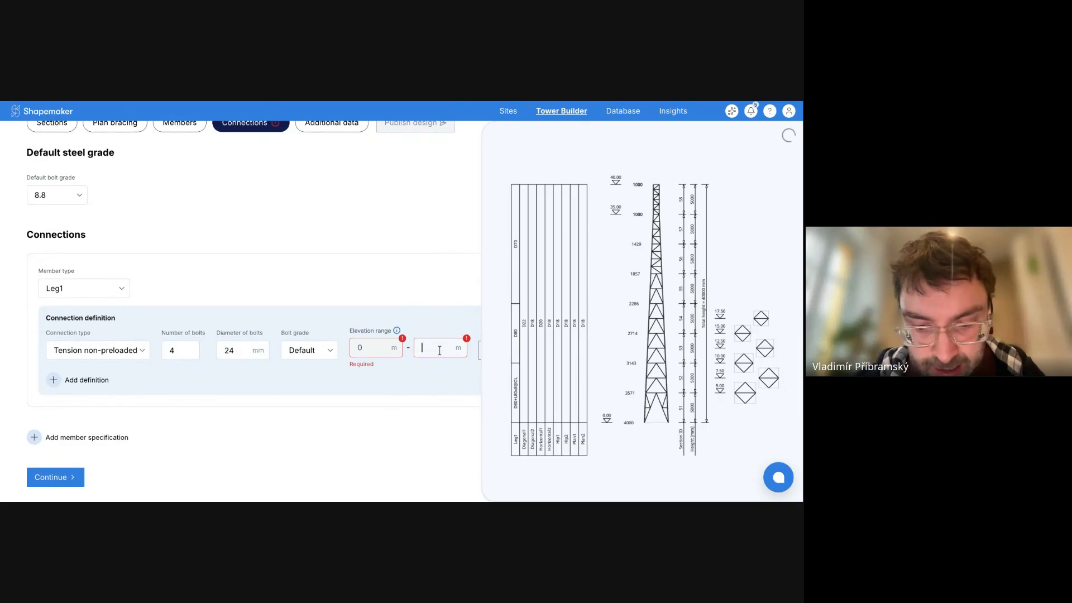
type("10")
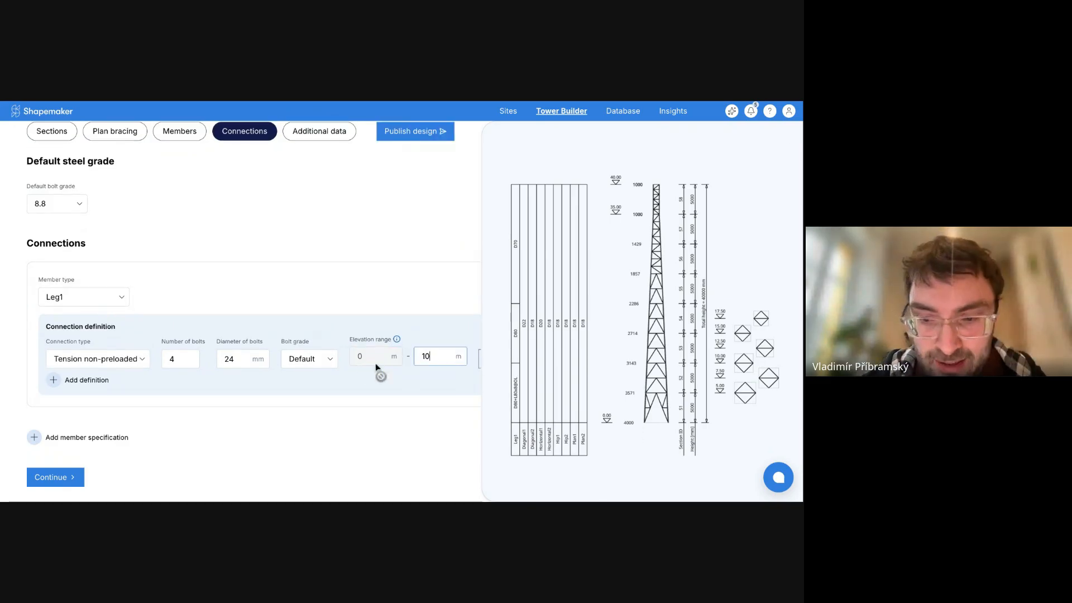
Step: In the Leg1 connection details, set the bolt hole diameter to 27 mm and the minimum plate thickness to 30 mm
scroll(147, 386, "right", 2)
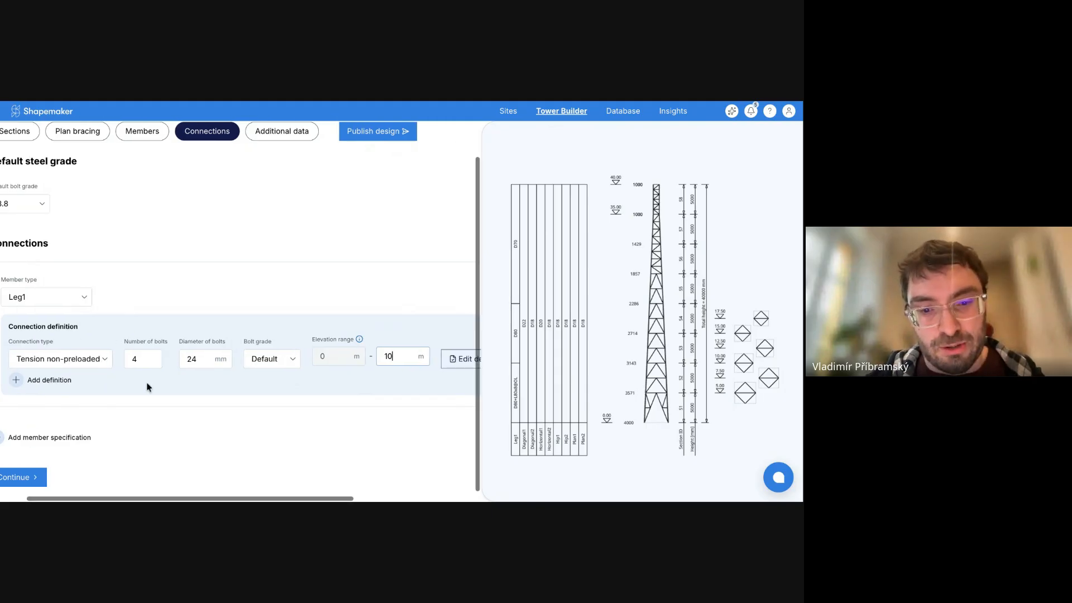
scroll(147, 387, "right", 2)
left_click(424, 358)
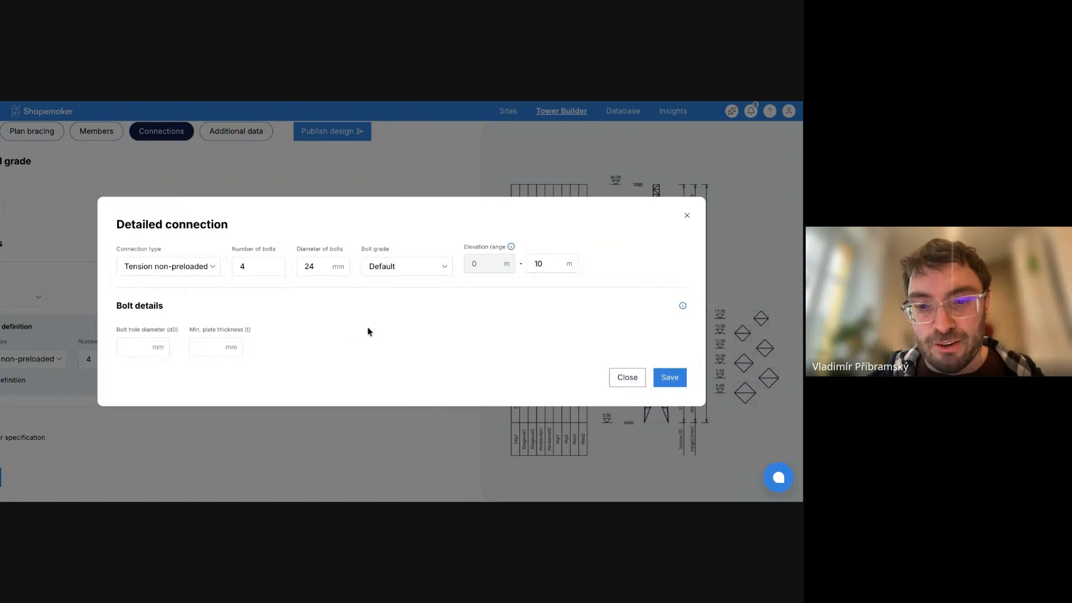
left_click(143, 341)
type("27")
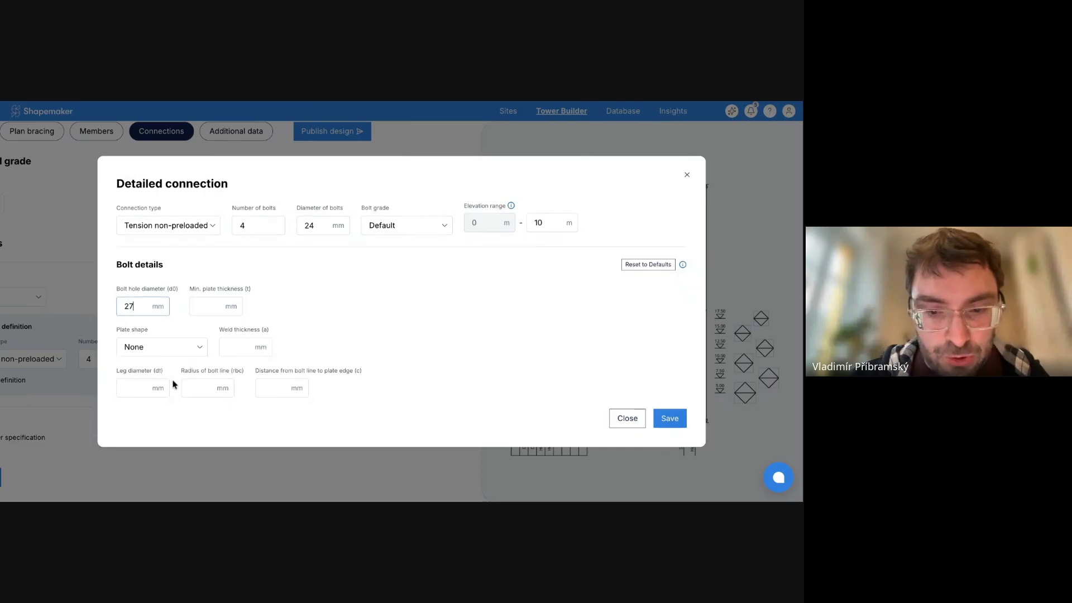
left_click(206, 306)
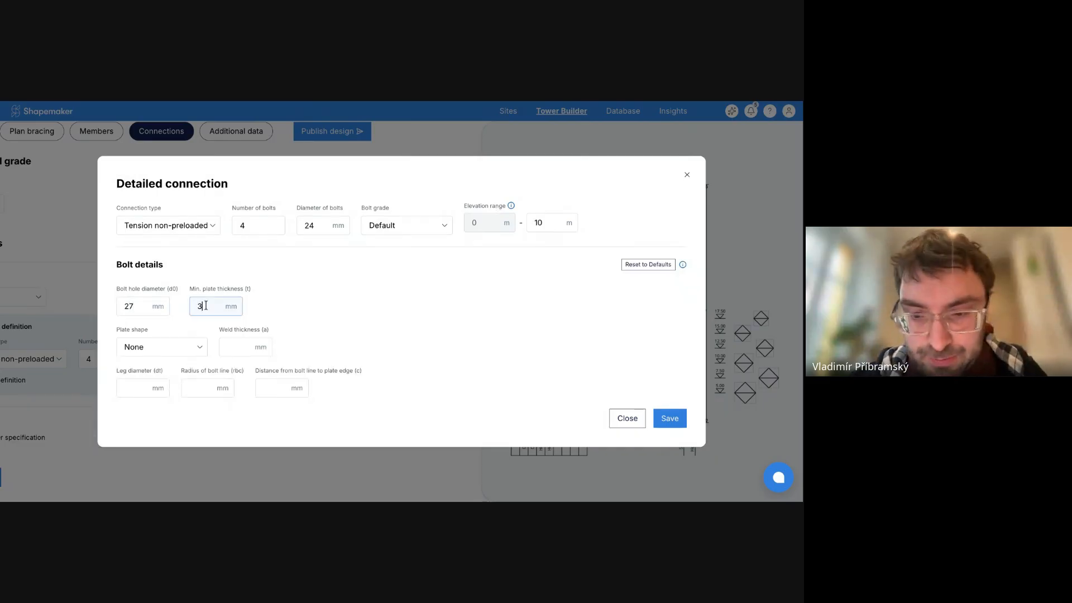
Step: Set the plate shape of the Leg1 connection to Square
left_click(155, 353)
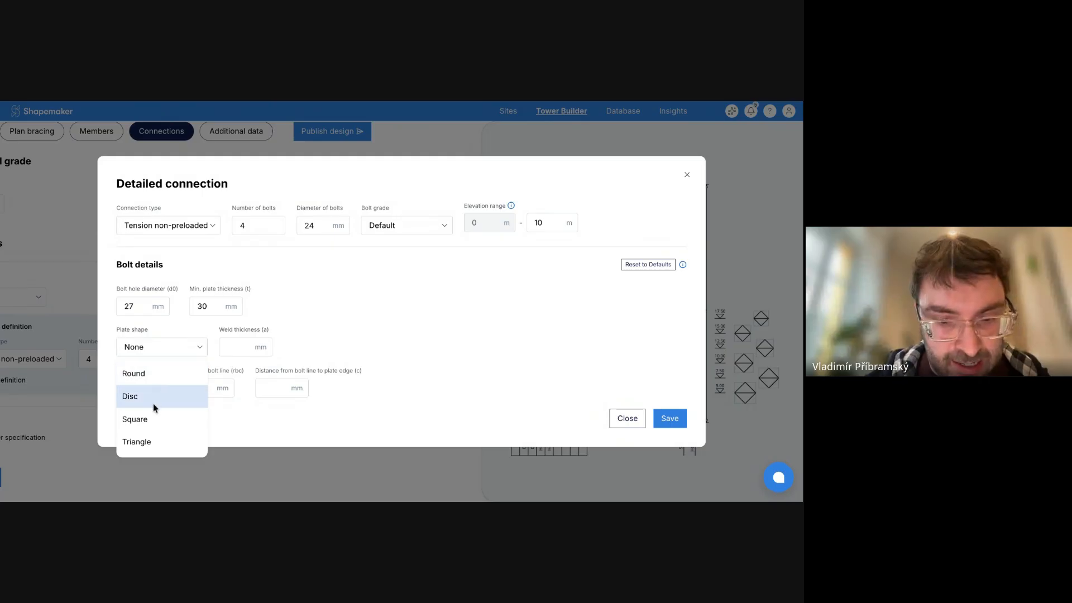
left_click(154, 400)
left_click(160, 326)
left_click(160, 354)
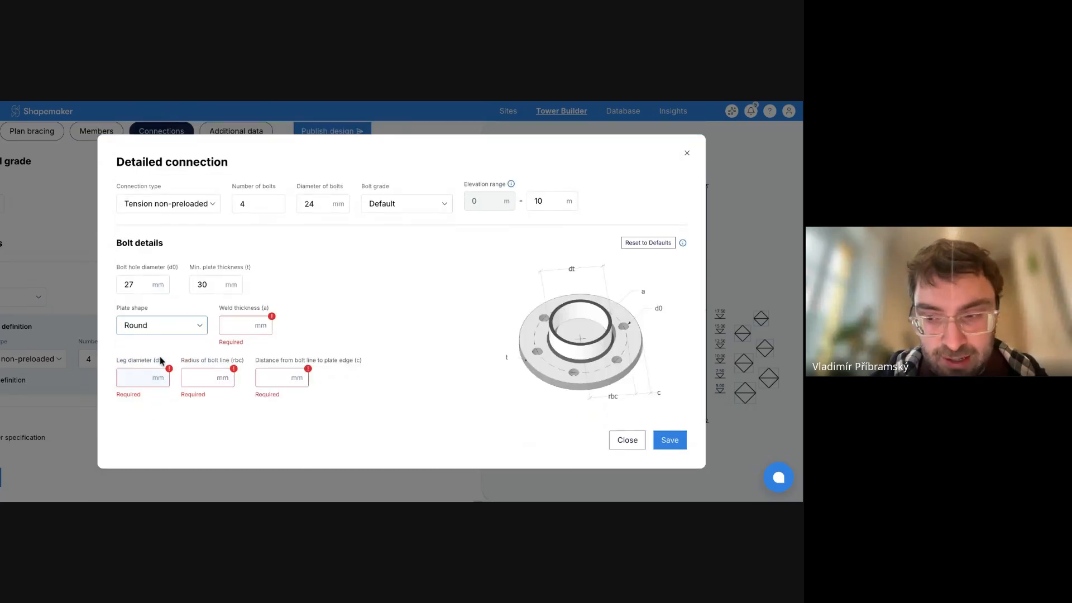
left_click(185, 335)
left_click(157, 399)
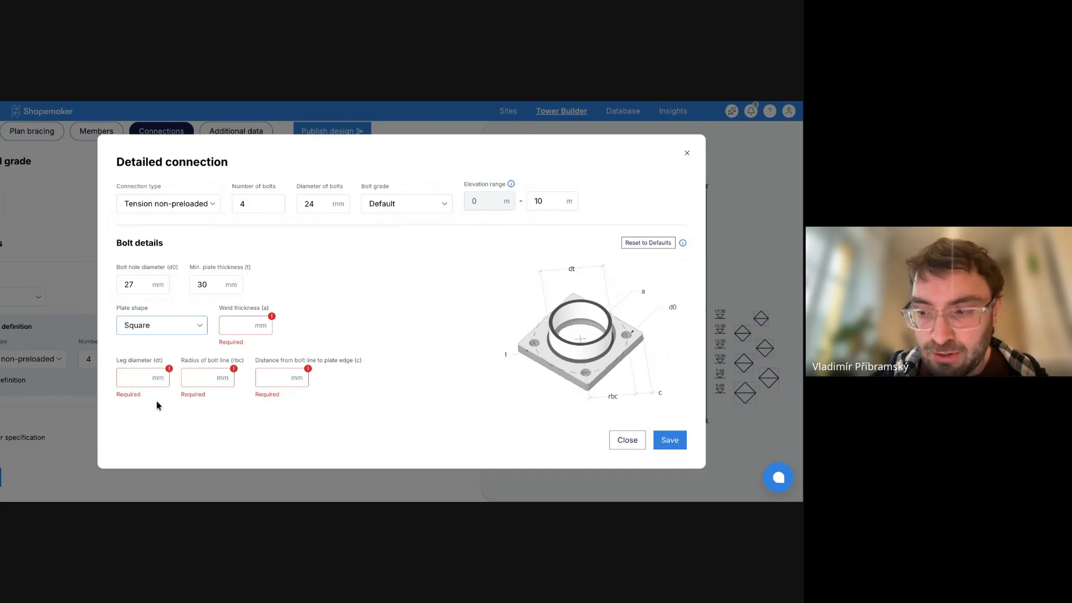
Step: Save the Leg1 plate details with weld thickness 4 mm, leg diameter 90 mm, bolt line radius 70 mm and bolt line to plate edge distance 30 mm
left_click(245, 324)
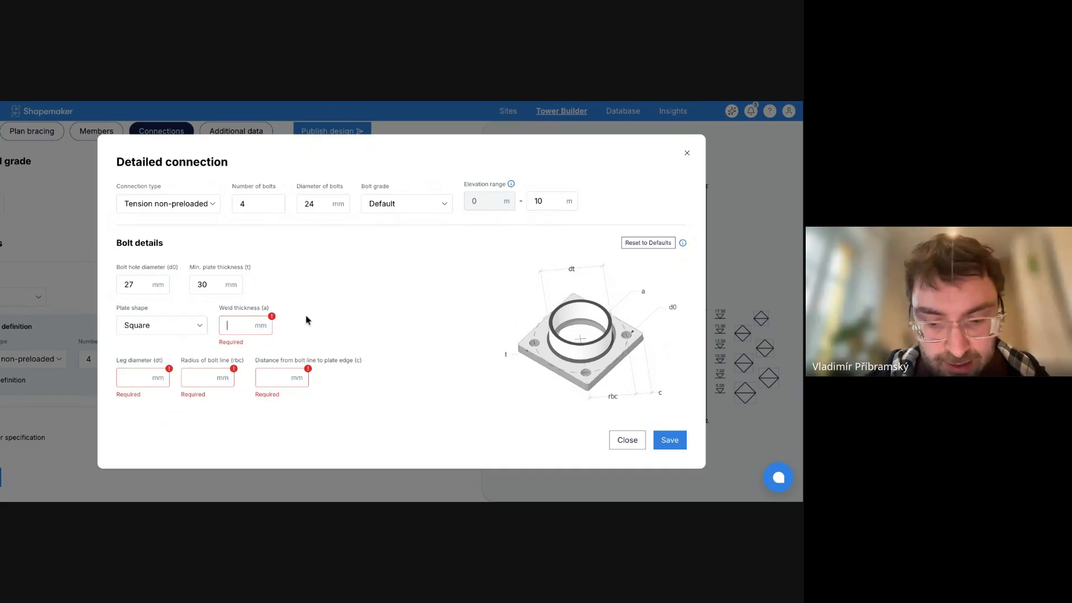
type("4")
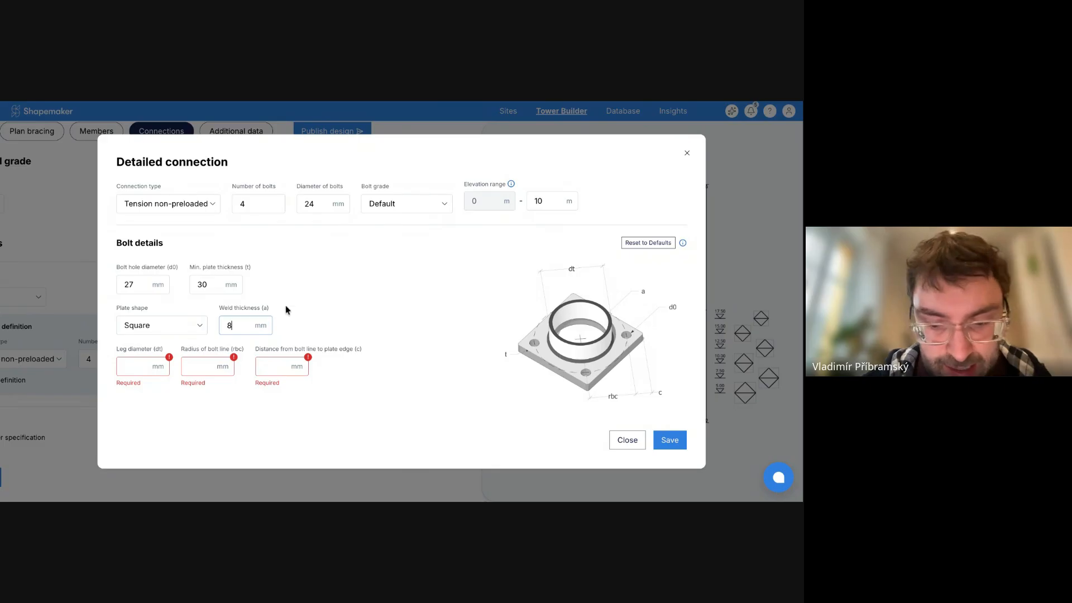
left_click(144, 364)
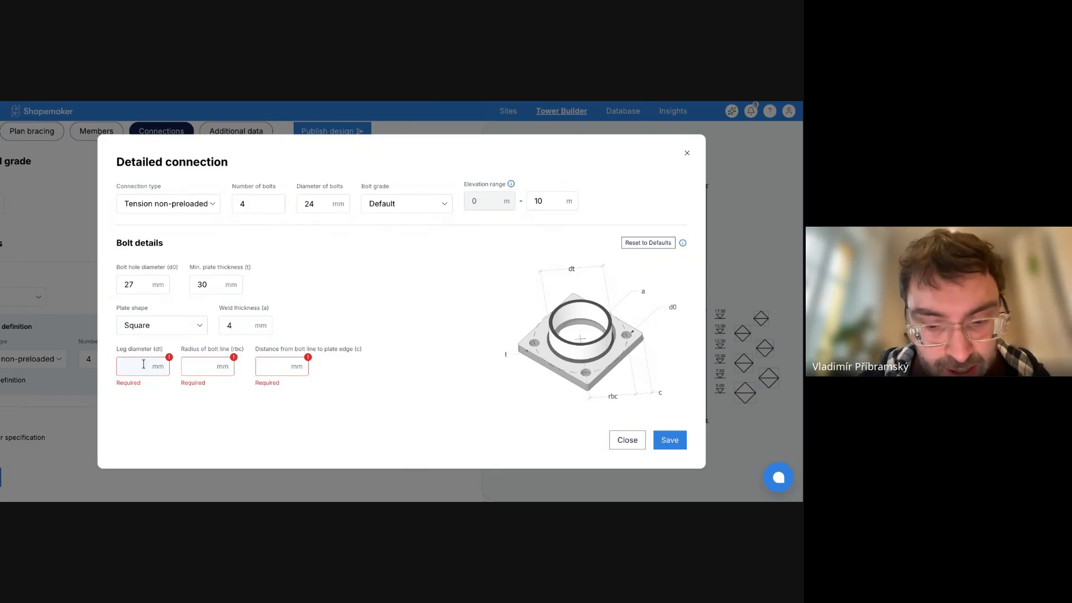
type("90")
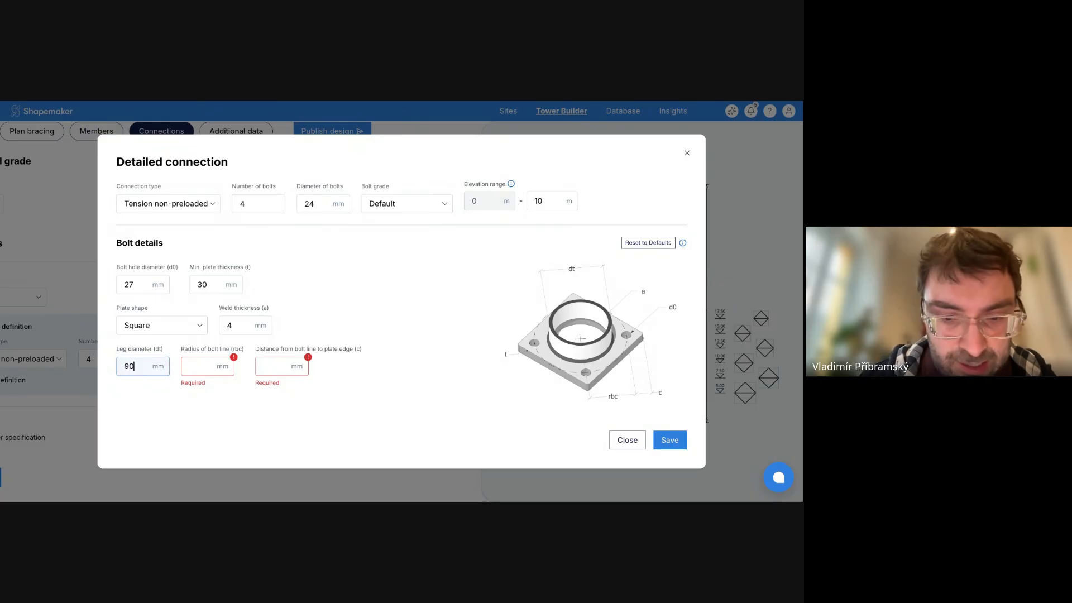
left_click(205, 367)
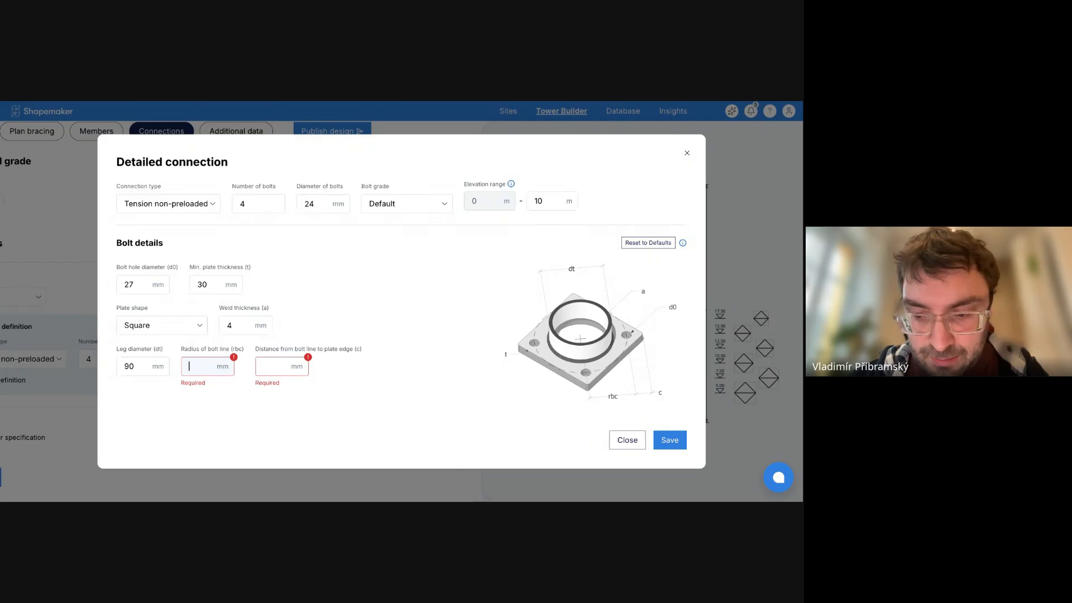
type("70")
left_click(281, 359)
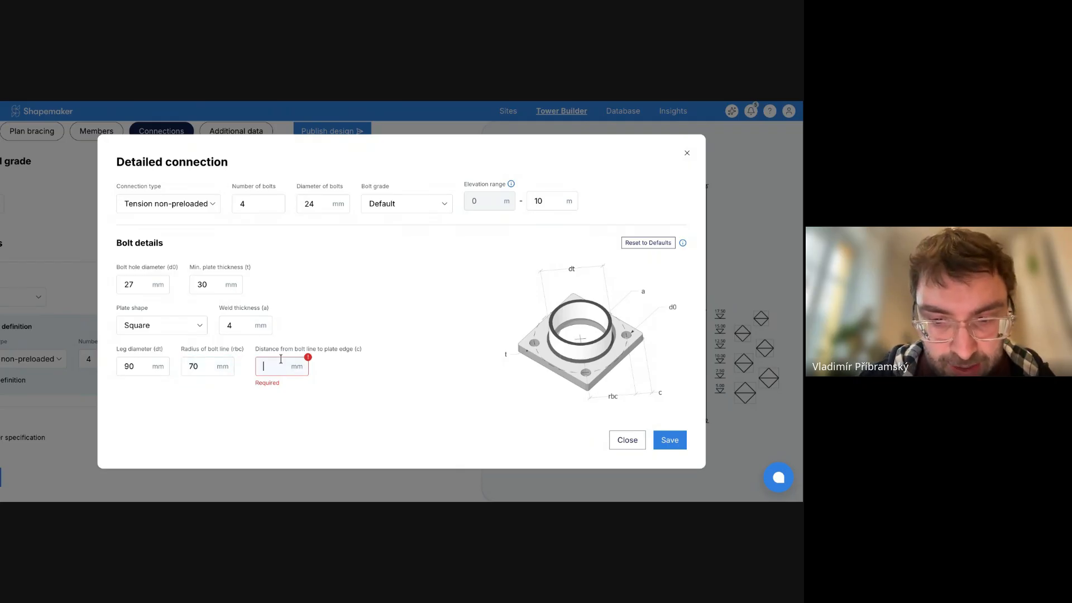
type("30")
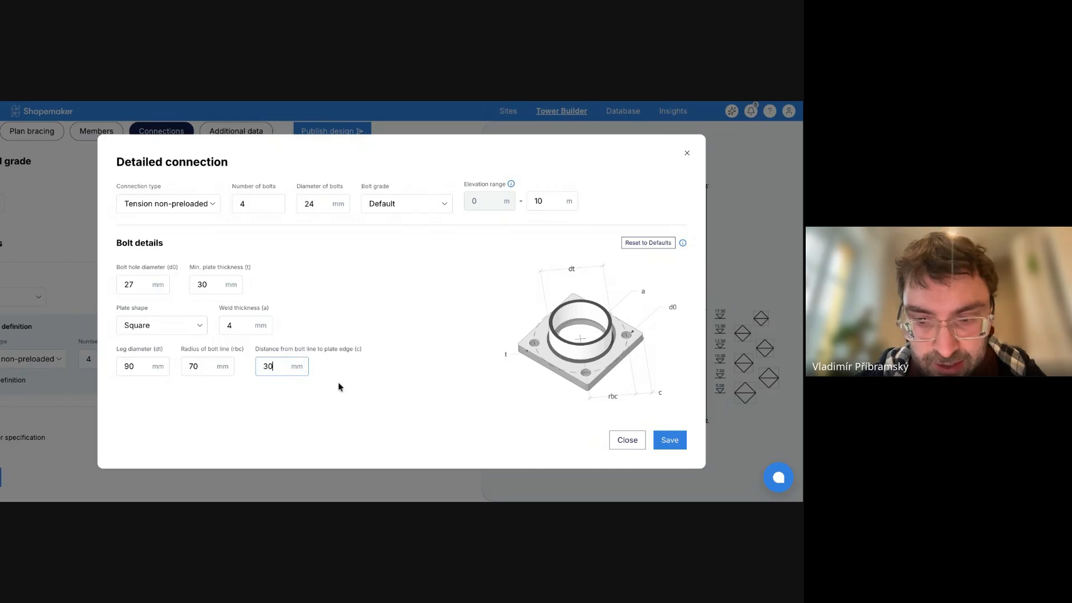
left_click(670, 439)
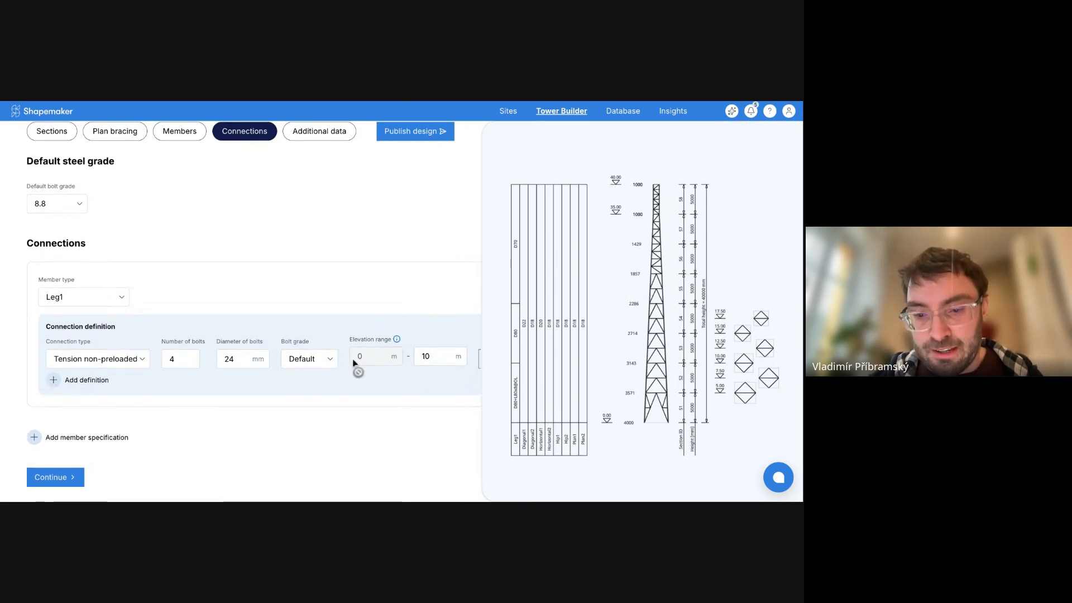
Step: Add a connection specification for member type Diagonal1 with the connection type Single shear
left_click(81, 443)
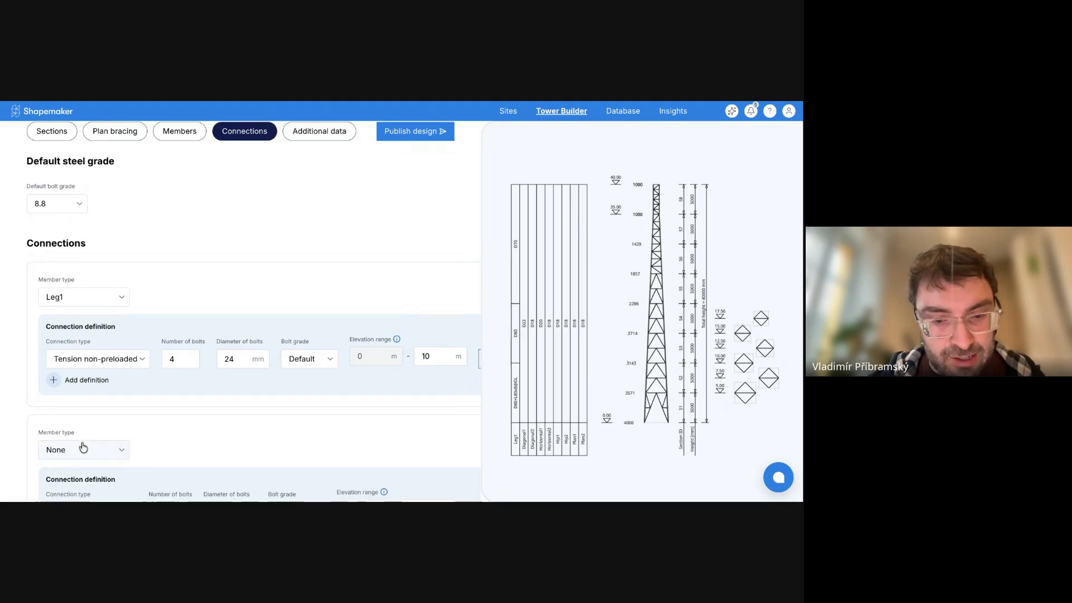
scroll(136, 424, "down", 3)
left_click(84, 312)
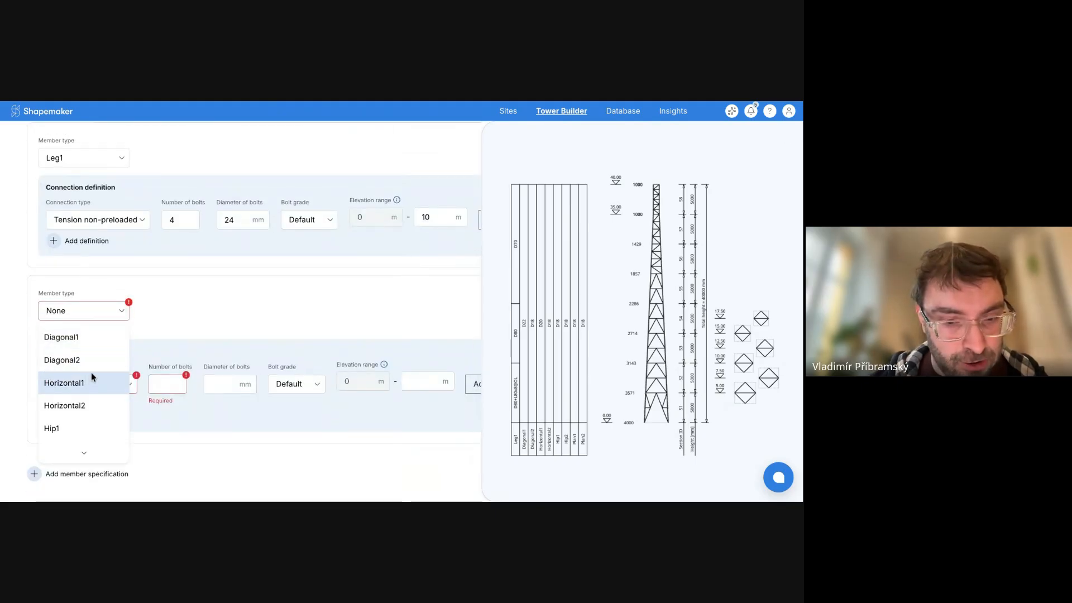
left_click(90, 337)
left_click(95, 373)
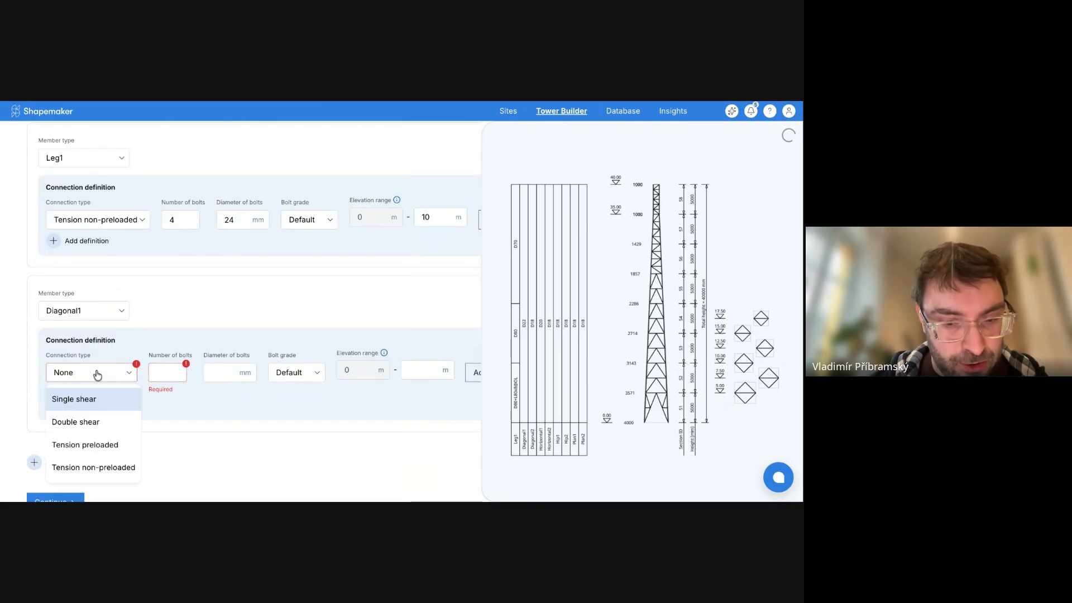
left_click(103, 404)
Step: Define the Diagonal1 connection with 1 bolt of 16 mm diameter up to an elevation of 40 m
left_click(175, 380)
type("1")
left_click(240, 373)
type("16")
left_click(415, 371)
type("40")
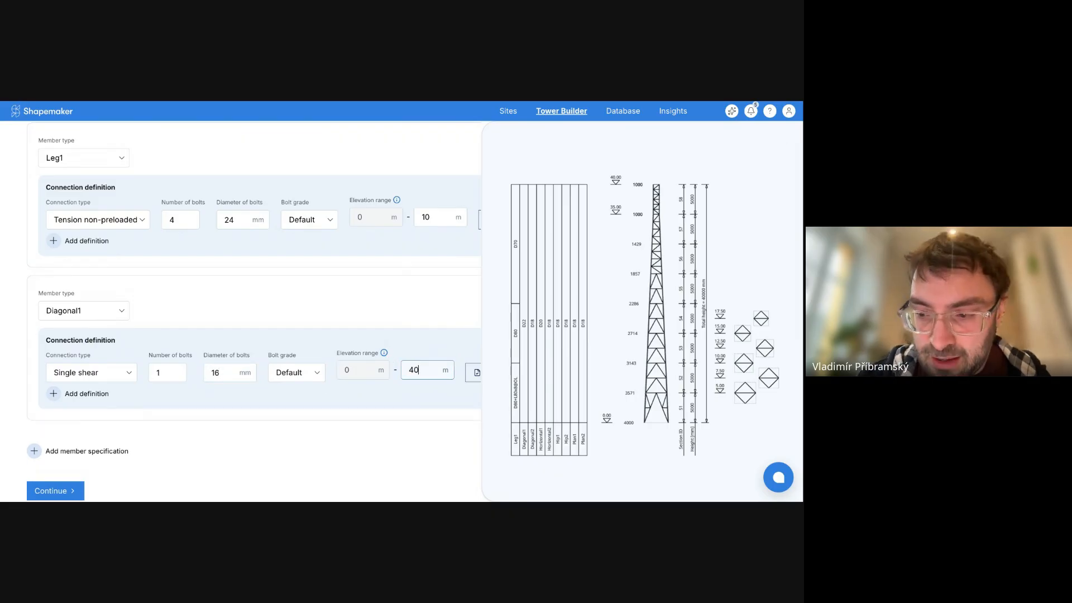
left_click(399, 446)
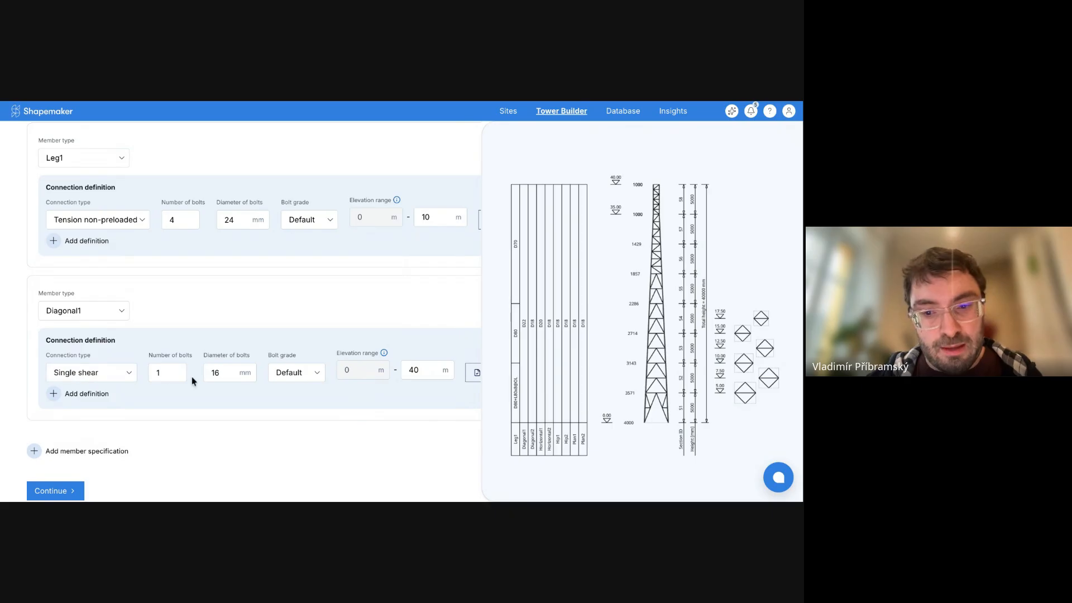
scroll(447, 376, "right", 3)
scroll(358, 416, "left", 3)
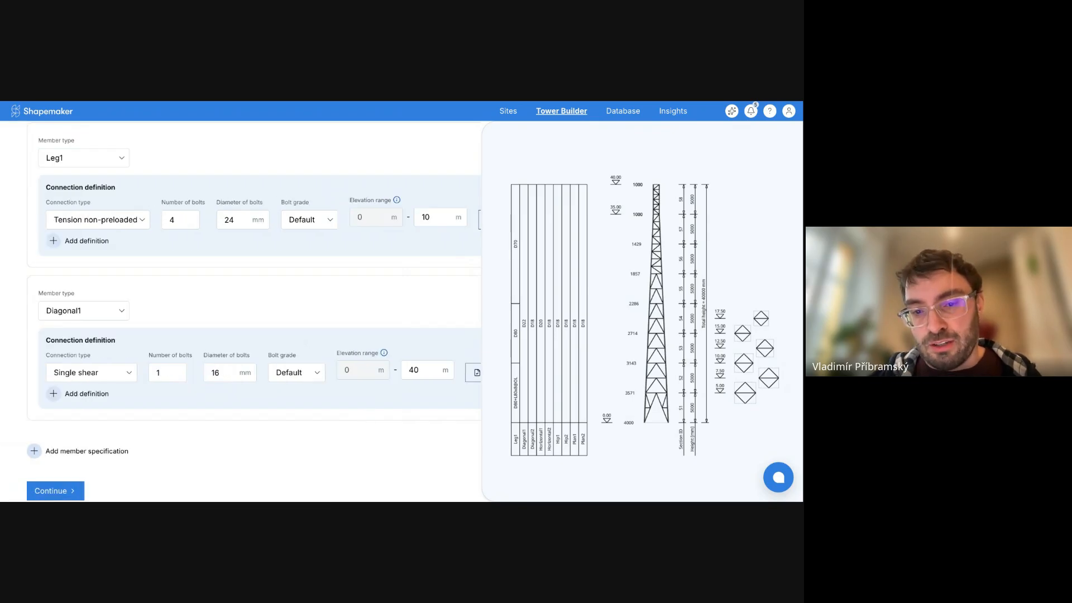
Step: Override the computed structure mass in the design's additional data with a total mass of 8500 kg
scroll(294, 179, "up", 3)
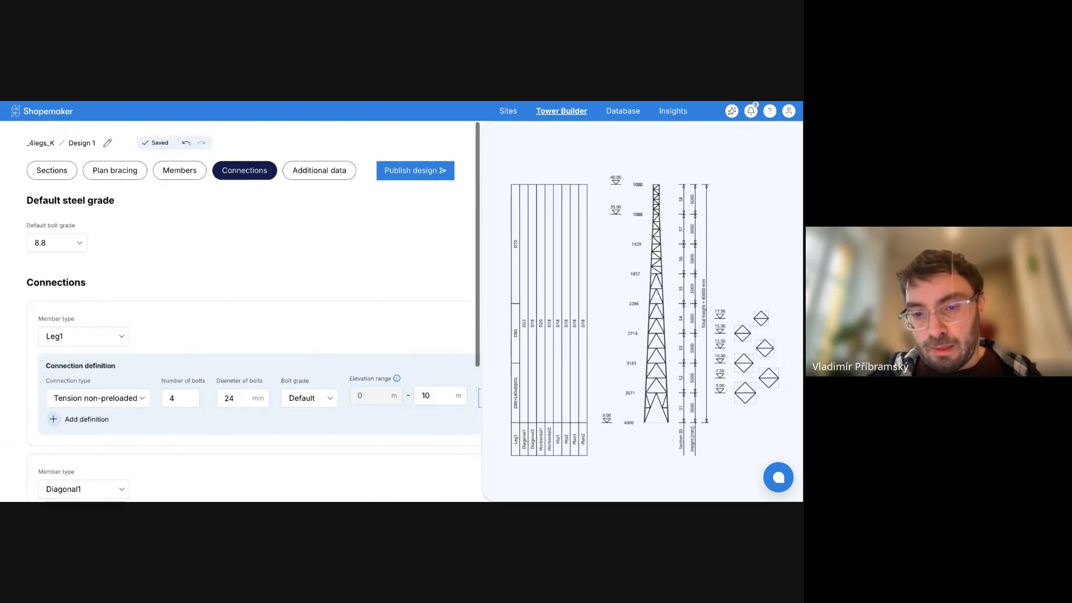
left_click(293, 178)
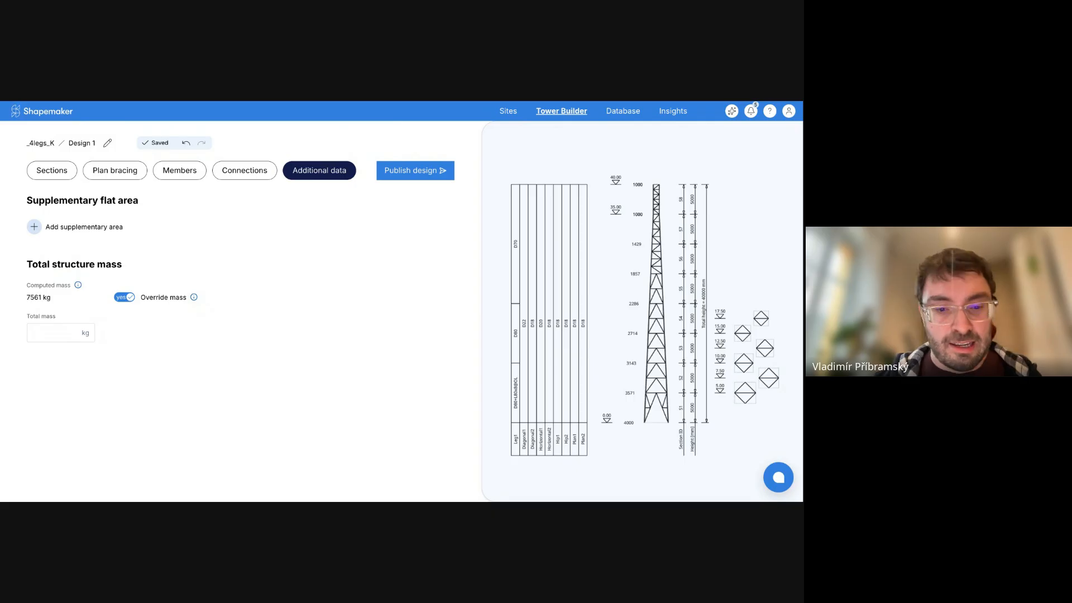
left_click(62, 339)
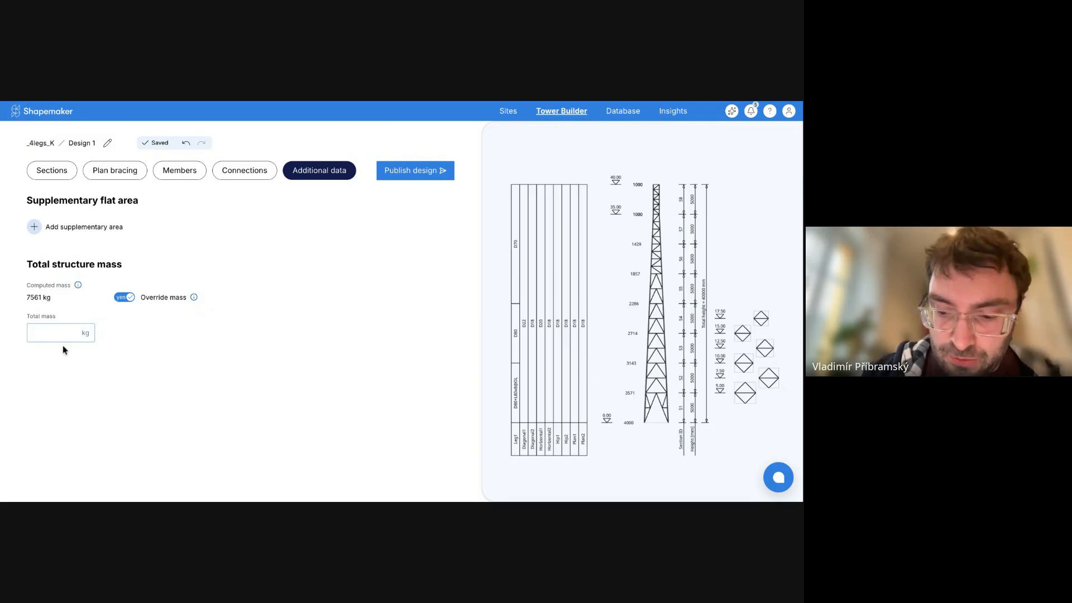
type("8500")
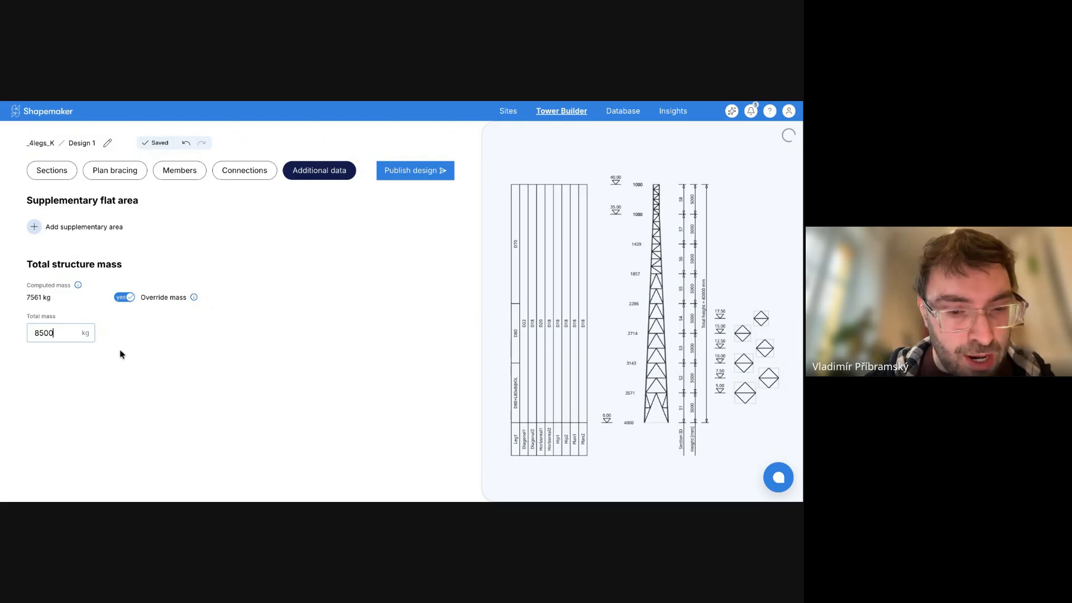
left_click(109, 349)
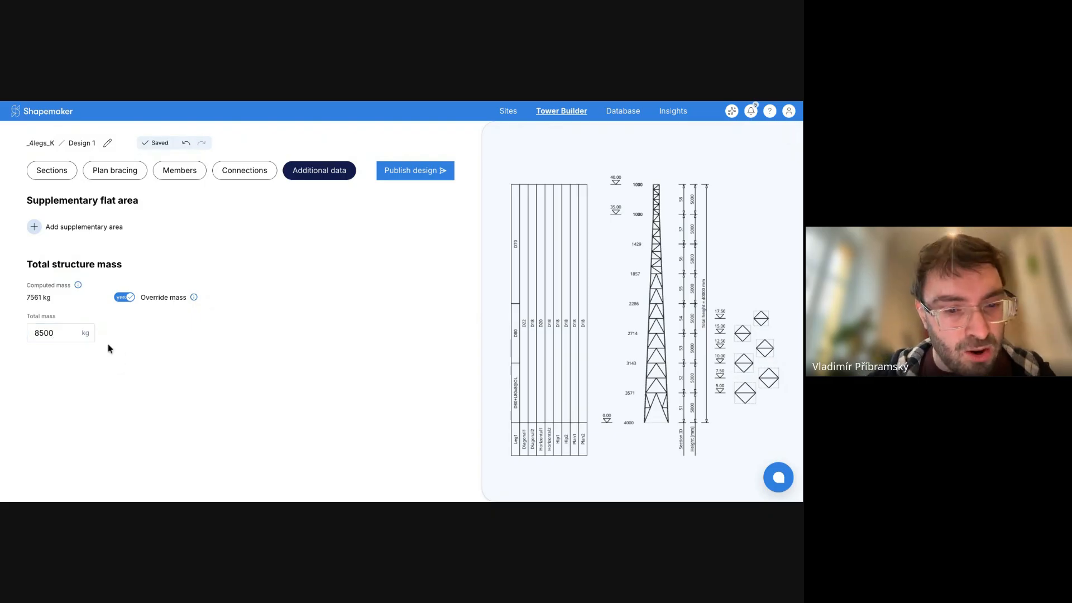
Step: Add a supplementary flat area entry to the tower and open its area value for editing
left_click(37, 226)
left_click(72, 252)
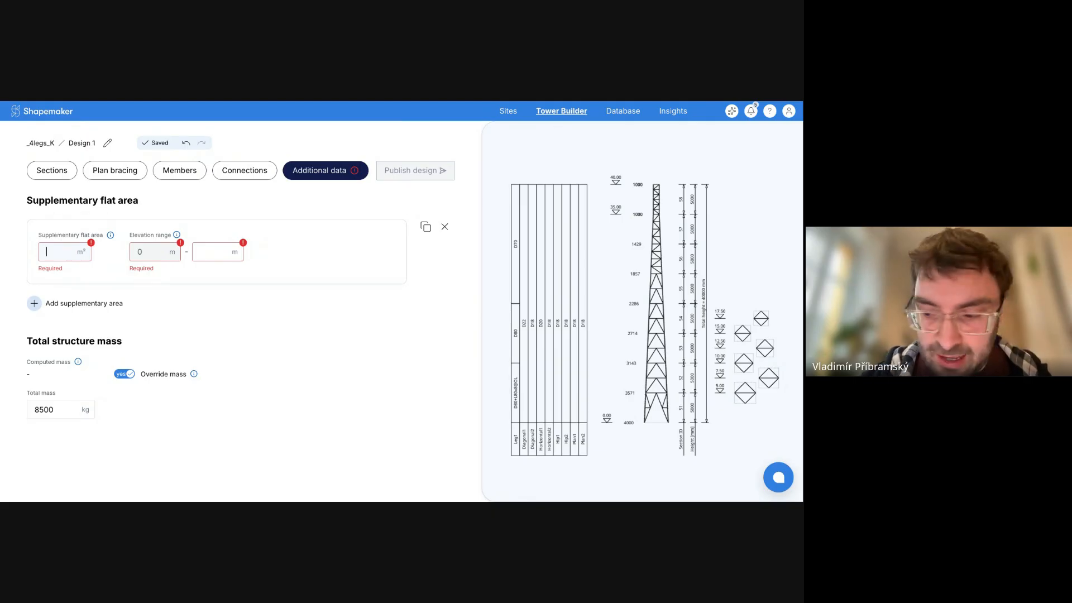
Step: Enter a supplementary flat area of 0.1 m² for elevations 0 to 20 m, and publish the design
type("0.1")
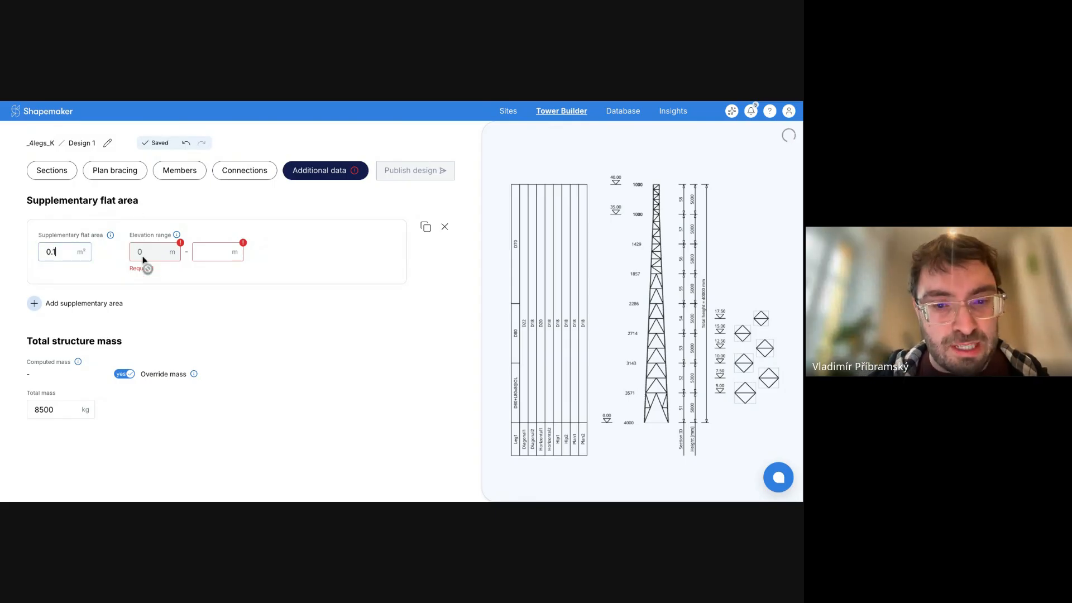
left_click(220, 253)
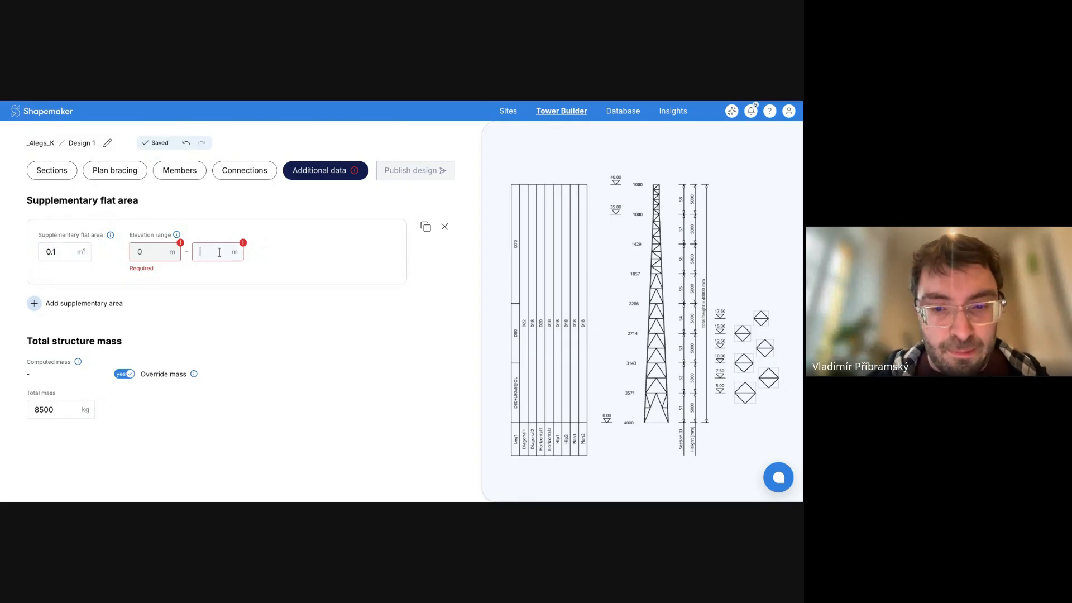
type("20")
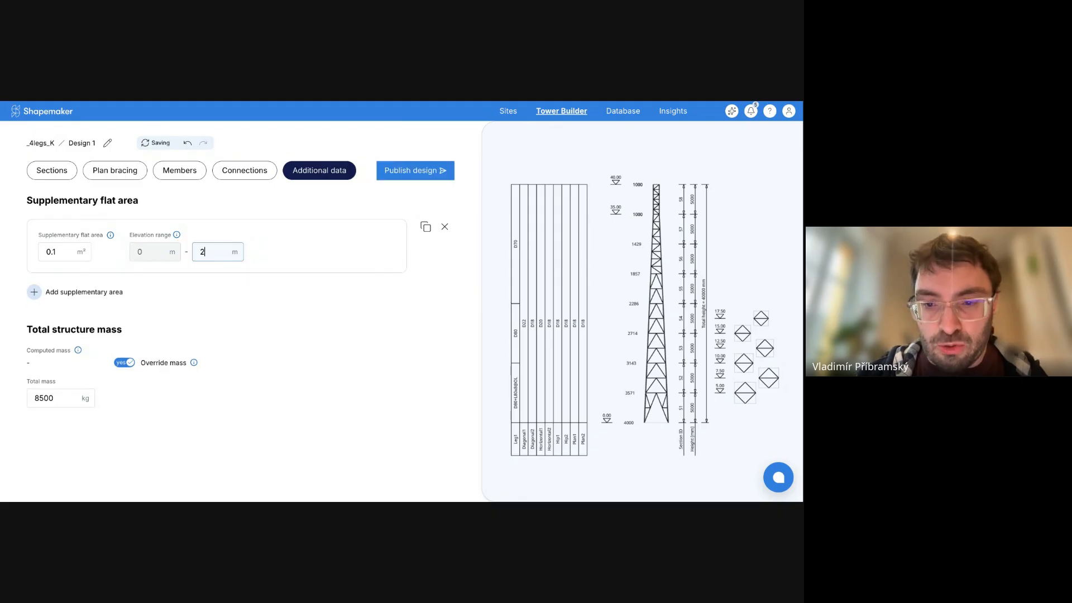
left_click(335, 305)
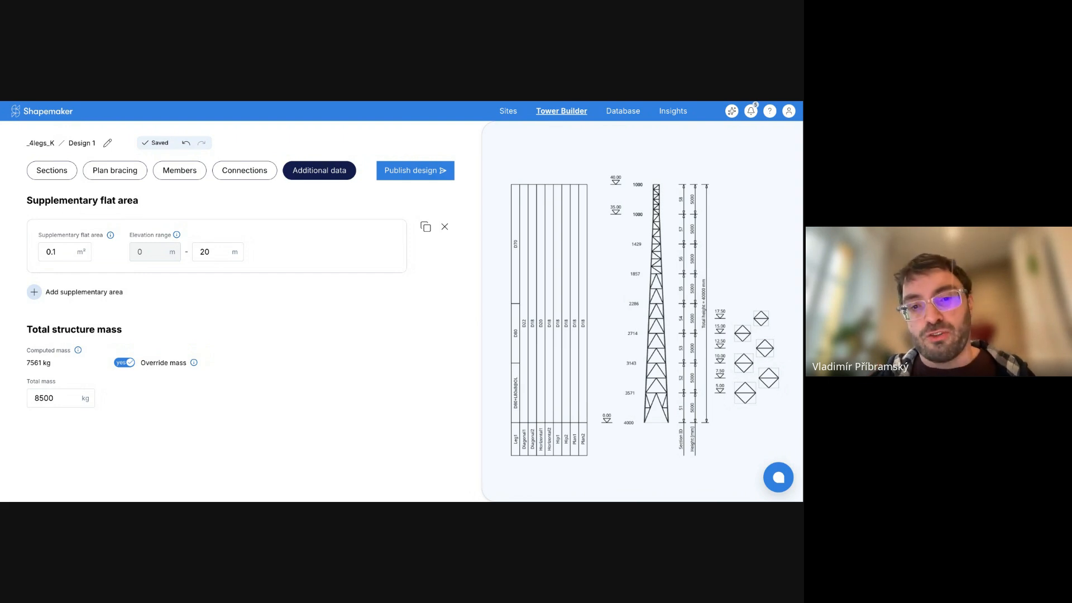
left_click(418, 173)
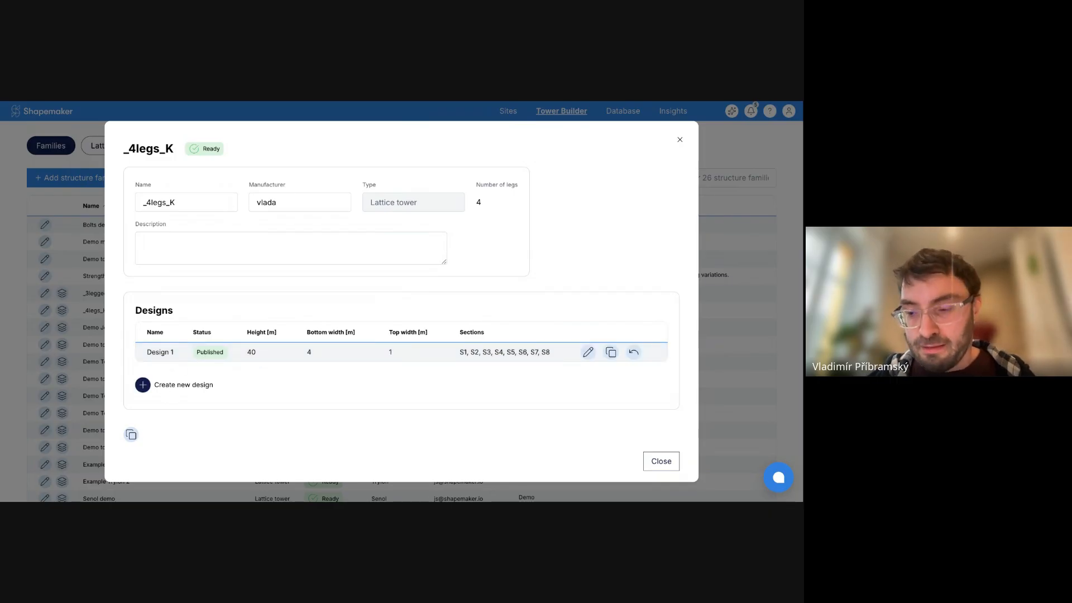
left_click(660, 463)
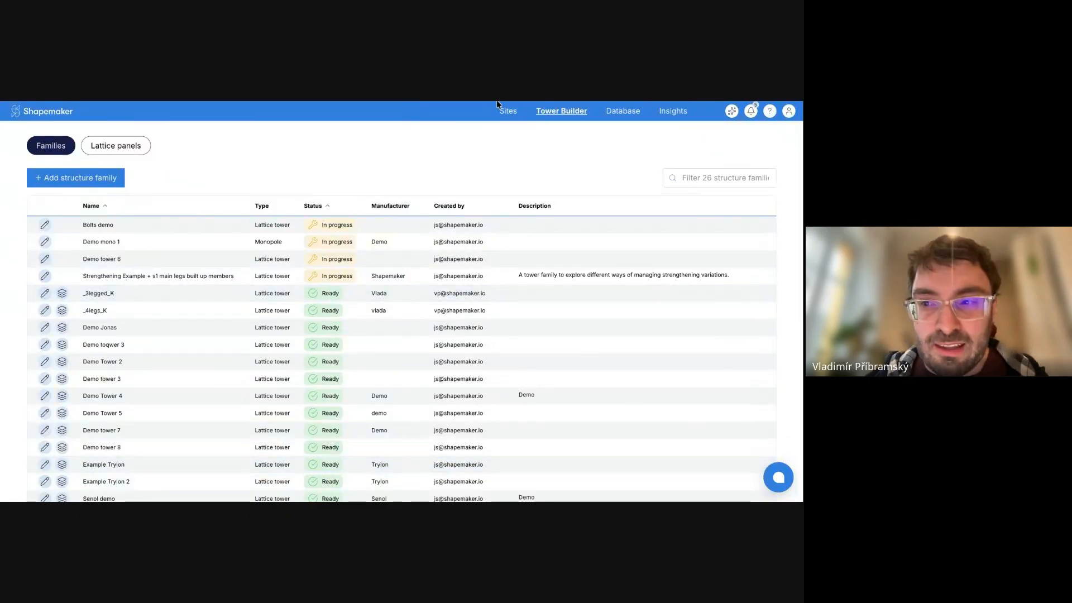
Step: Add a new site that uses the _4legs_K structure family, leaving its name and tags empty
left_click(513, 114)
left_click(60, 178)
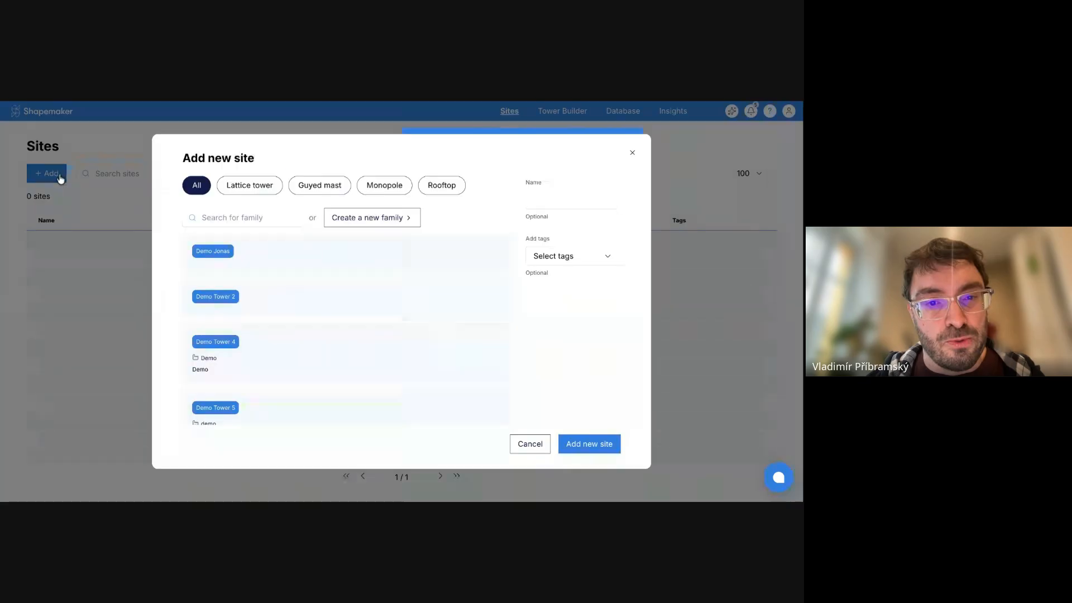
left_click(251, 218)
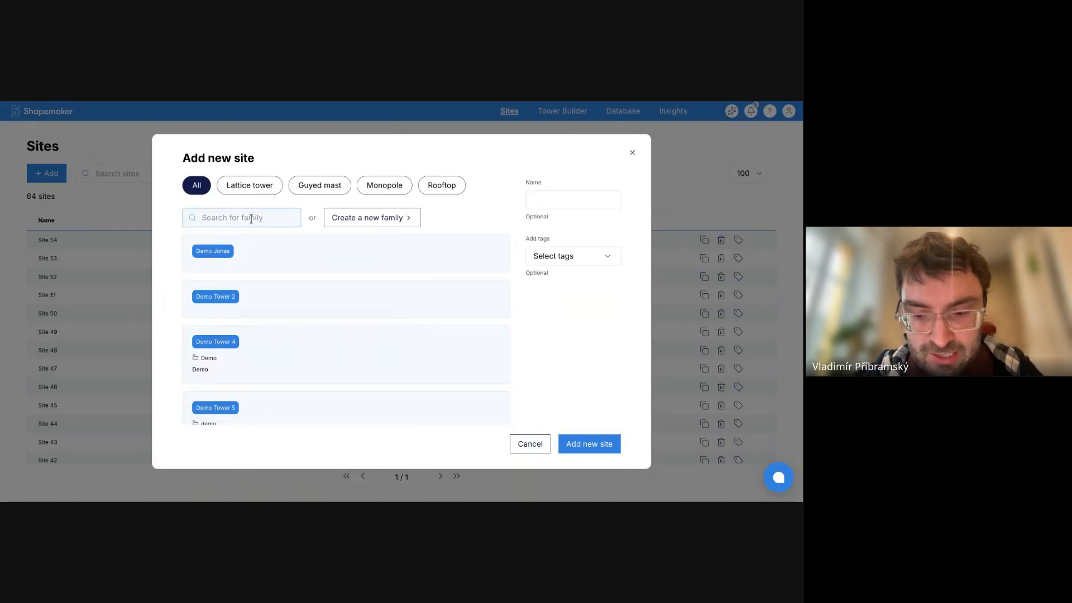
type("4")
left_click(263, 327)
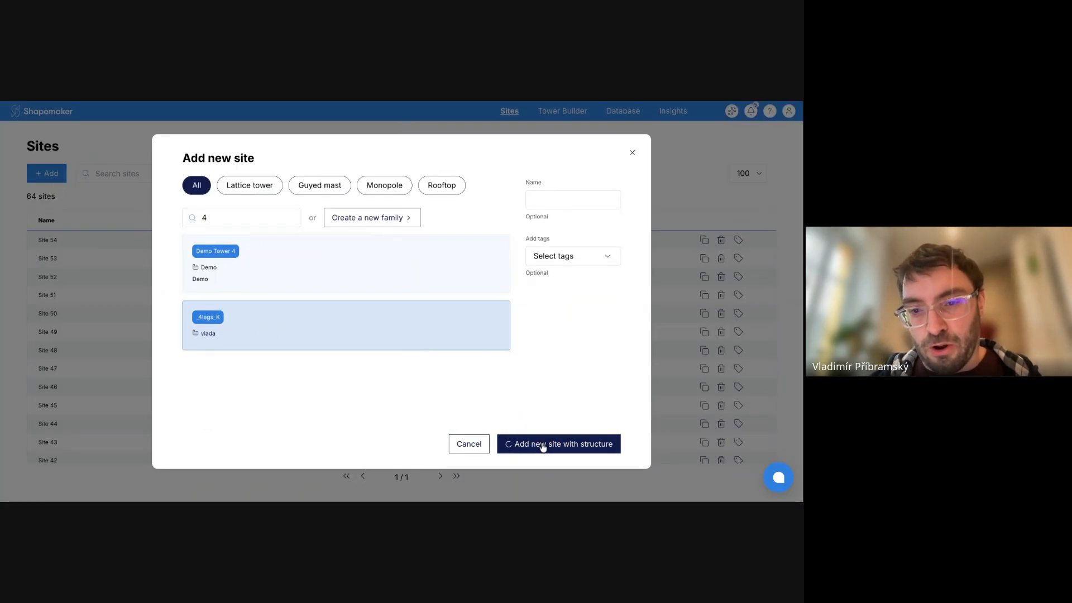
left_click(542, 445)
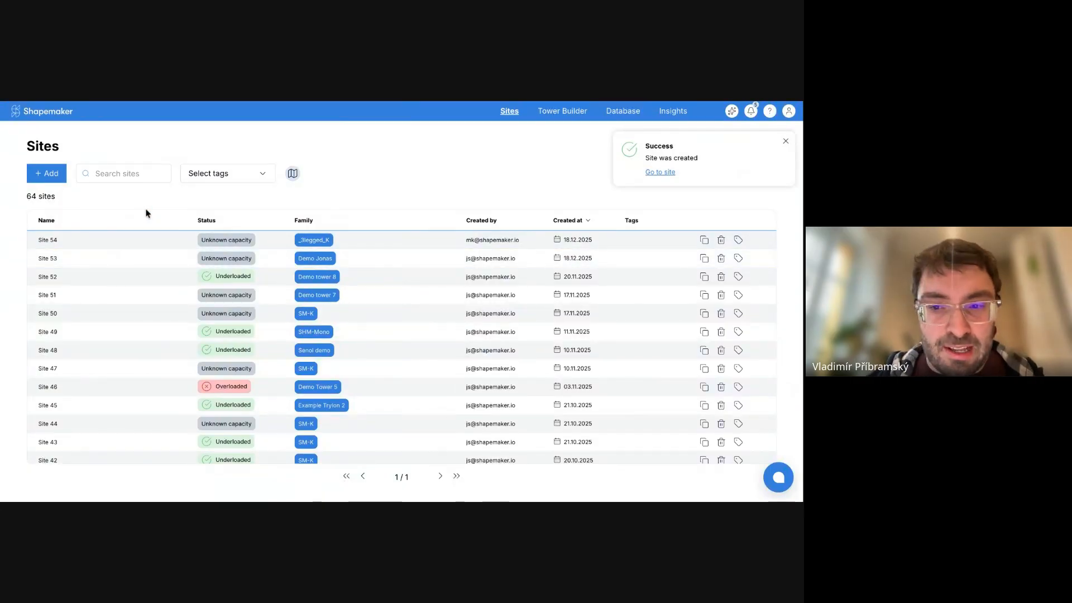
Step: Open the new site and stack sections S8 through S1 into its structure, with the 3D view shown alongside
left_click(139, 240)
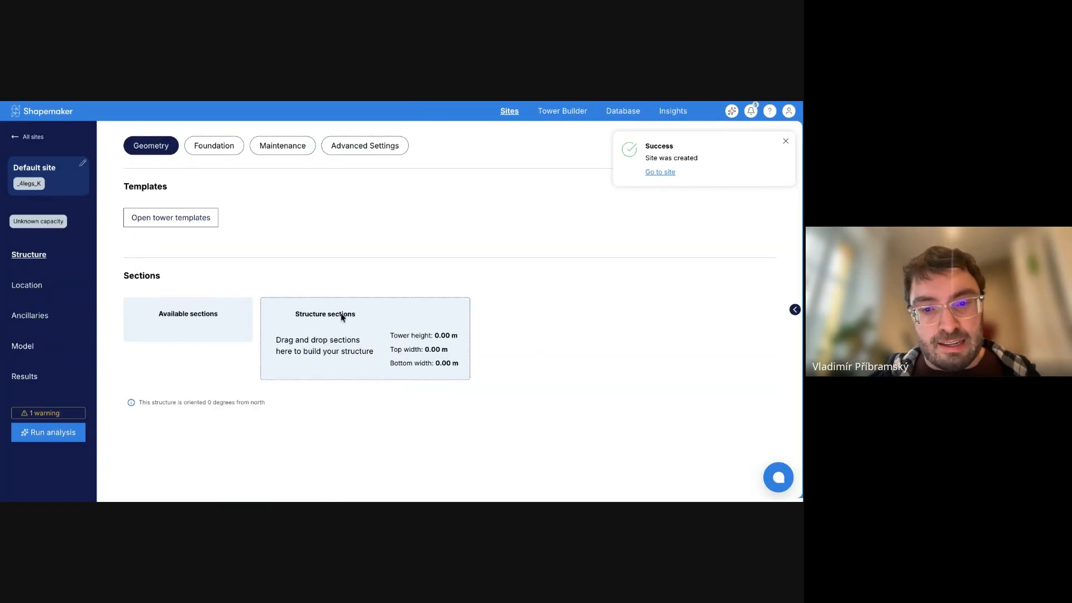
left_click_drag(204, 333, 325, 350)
left_click(795, 310)
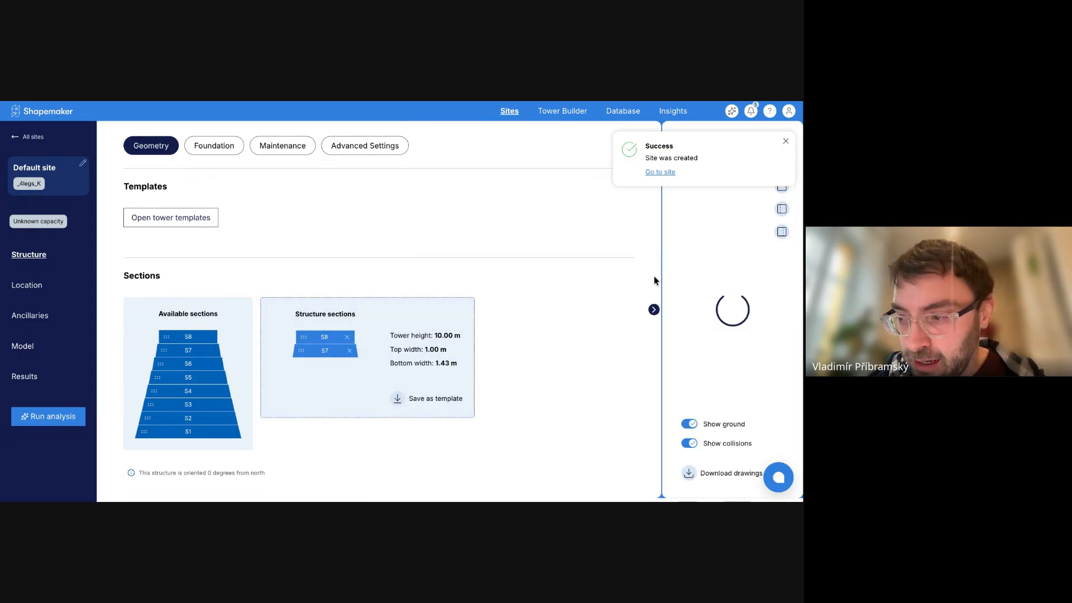
left_click_drag(656, 280, 529, 277)
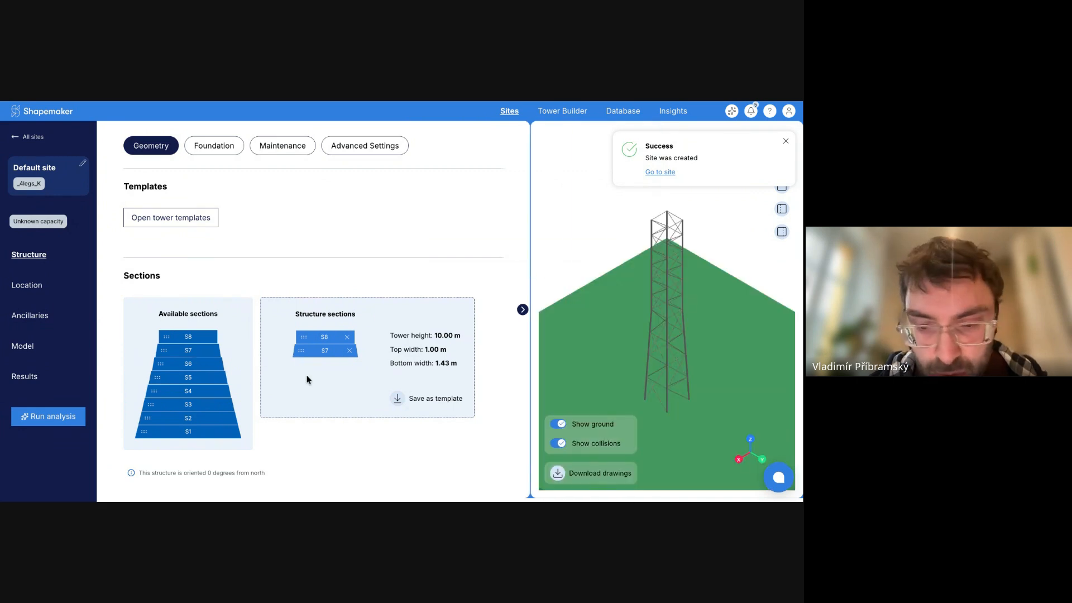
left_click_drag(200, 367, 346, 393)
left_click_drag(194, 407, 339, 391)
left_click_drag(196, 414, 343, 390)
left_click_drag(250, 391, 331, 395)
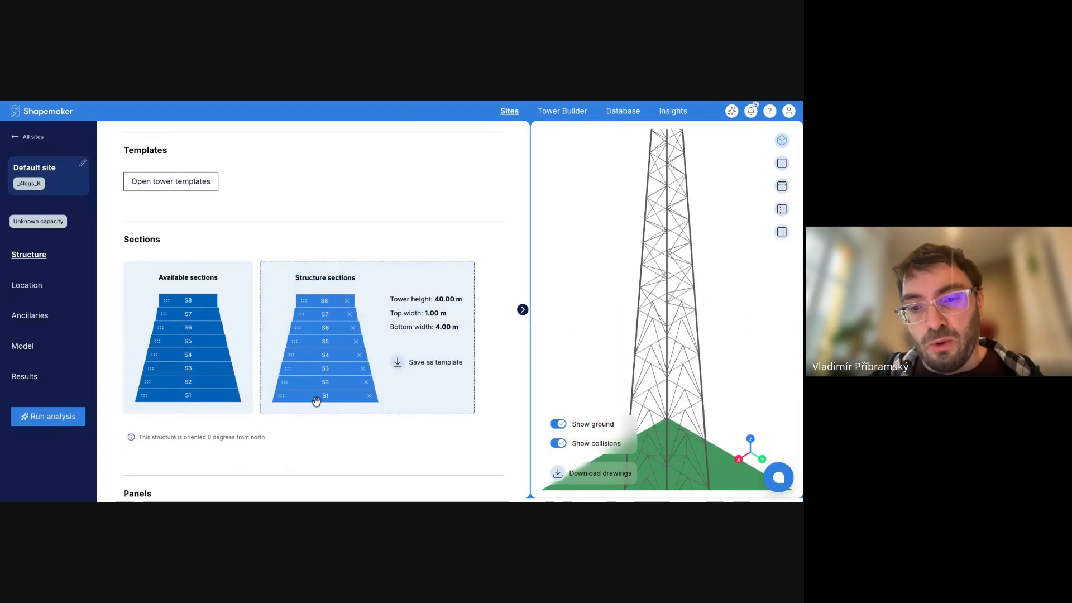
Step: Save the assembled structure sections as a tower template named 40m
left_click(398, 362)
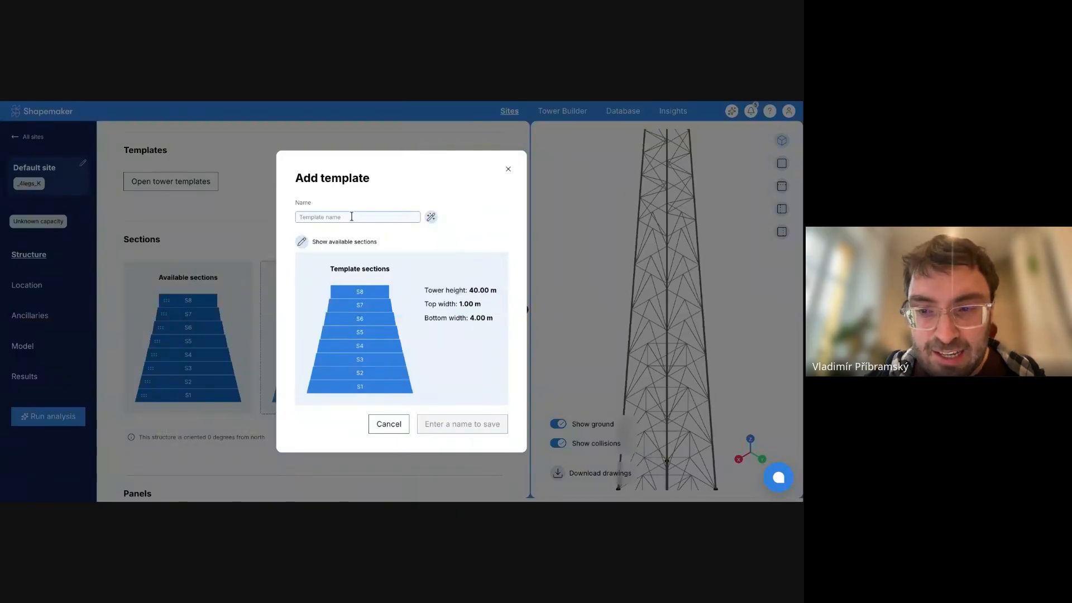
type("40m")
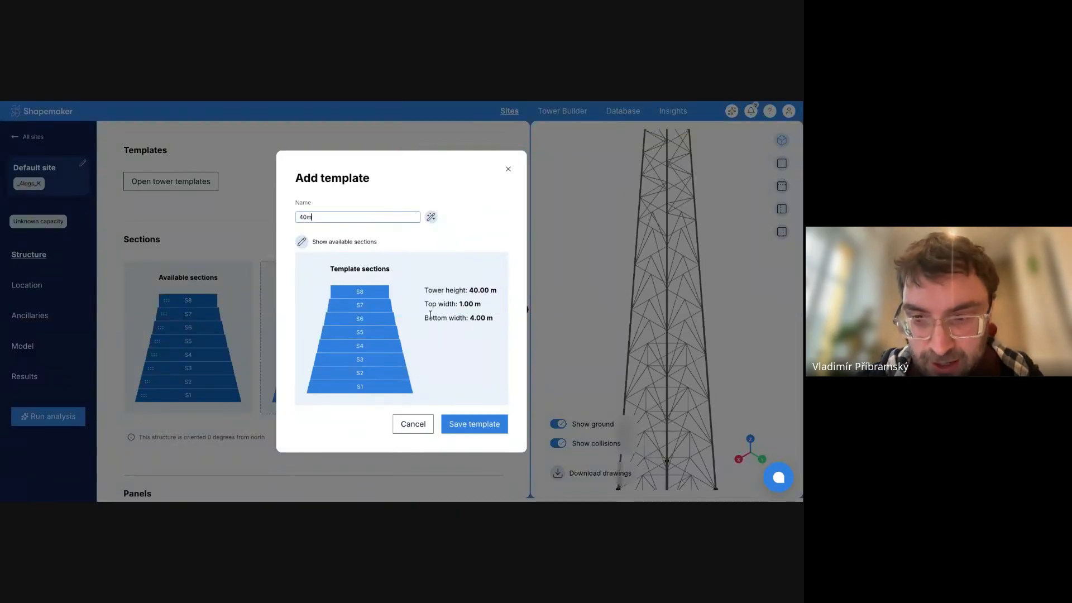
left_click(481, 426)
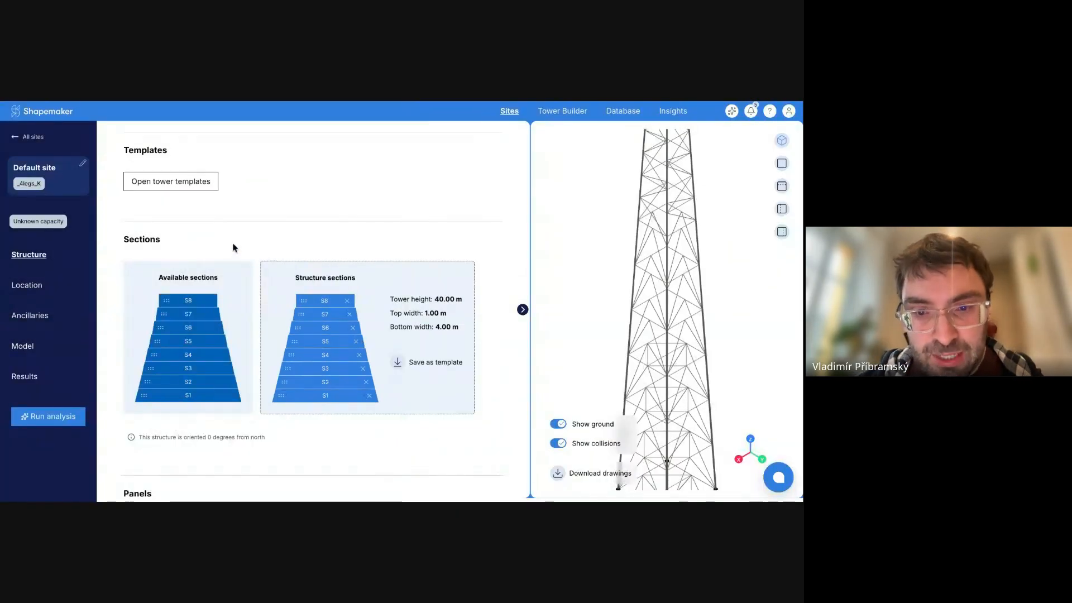
Step: Check the tower templates saved for _4legs_K without applying one
left_click(191, 186)
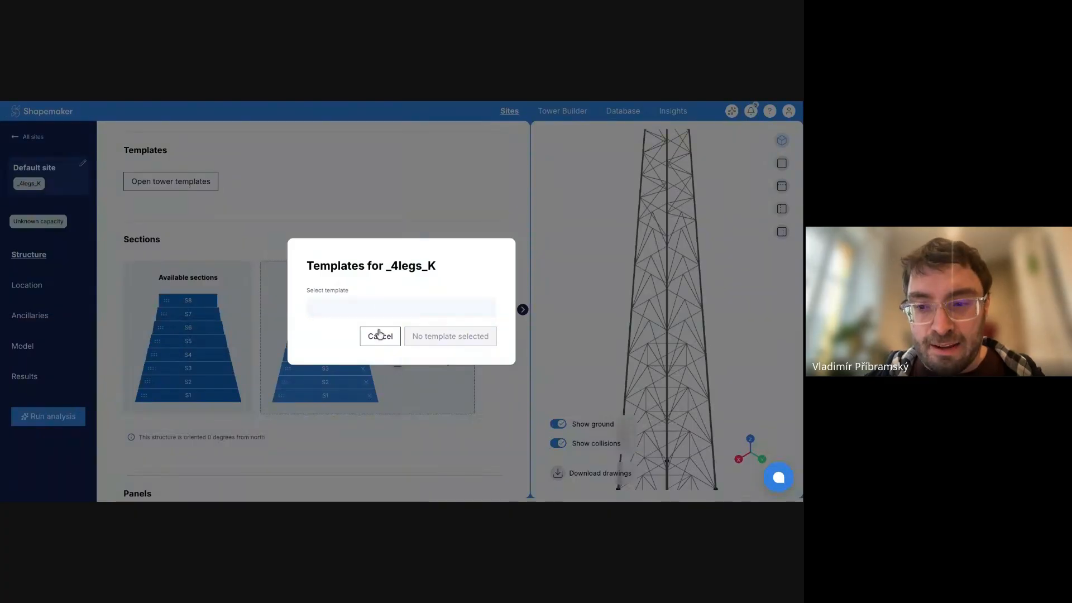
left_click(397, 228)
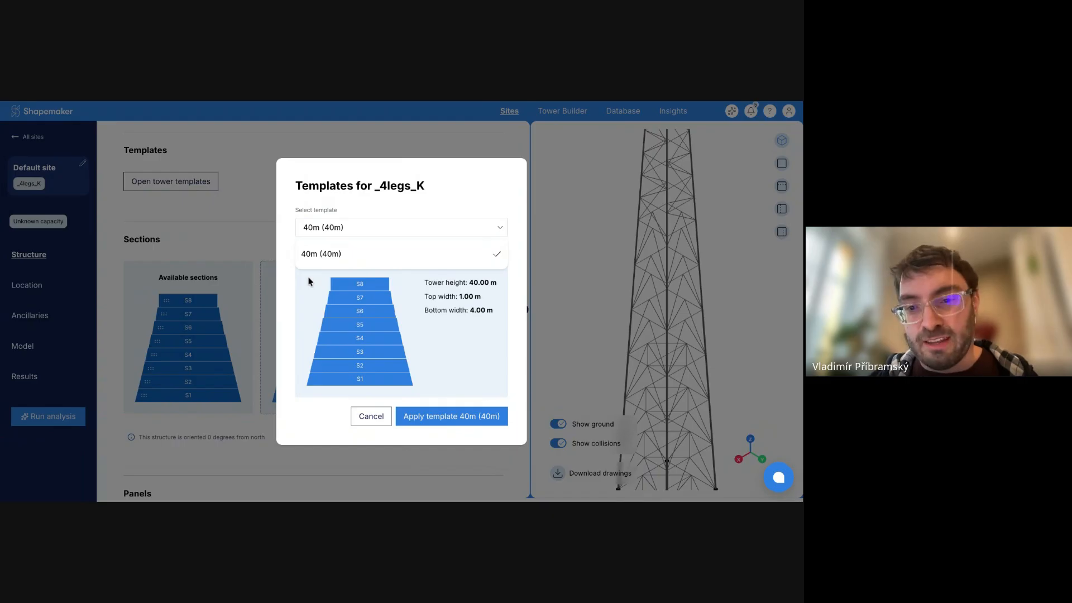
left_click(378, 422)
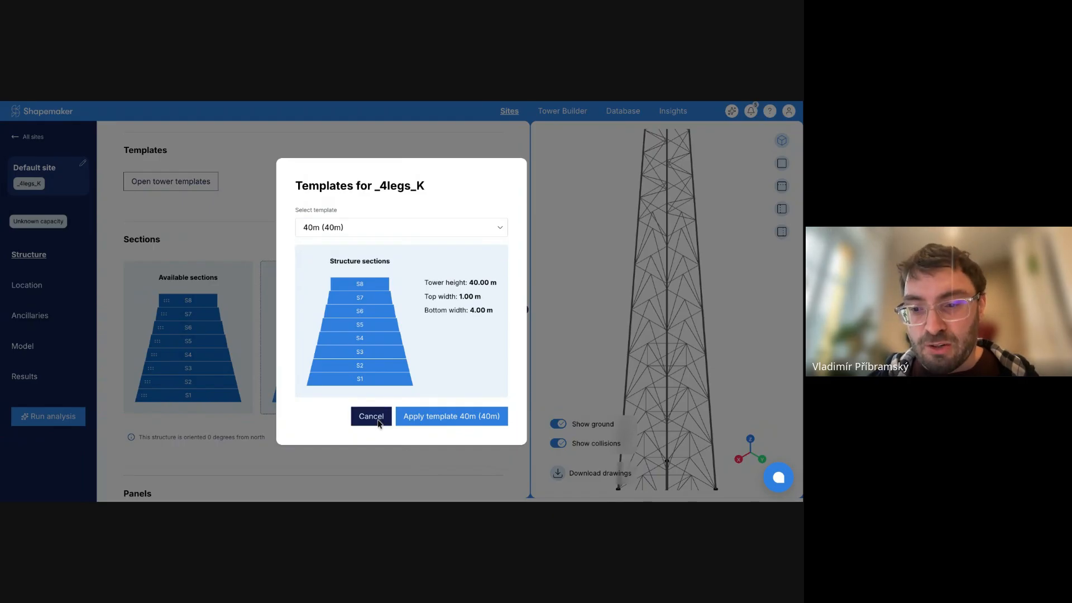
left_click(377, 422)
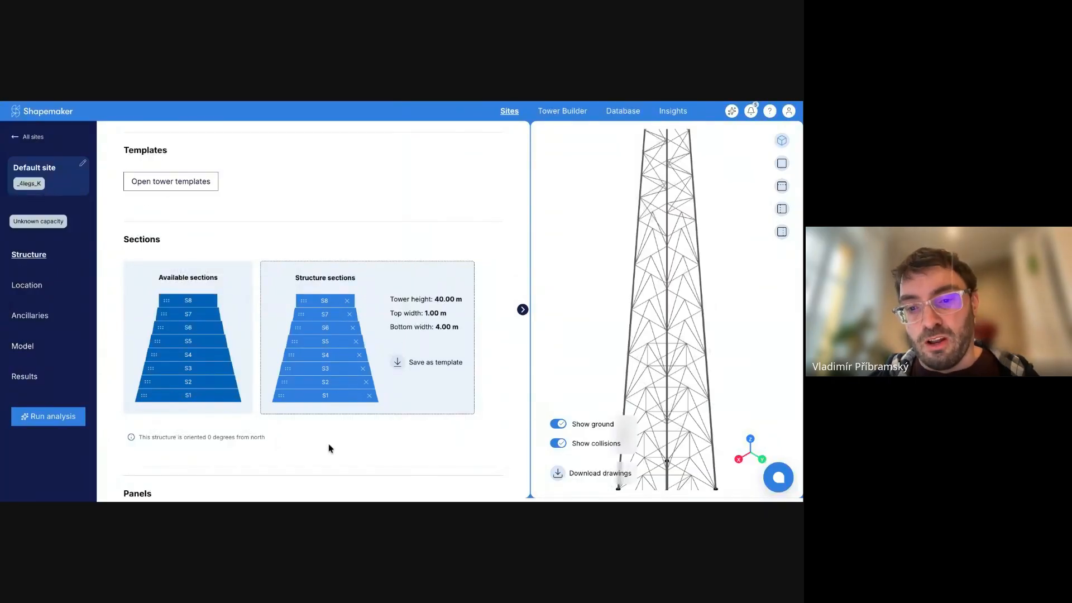
Step: Inspect the assembled lattice tower from its top to its base in the 3D view
scroll(705, 307, "down", 5)
left_click_drag(705, 307, 705, 288)
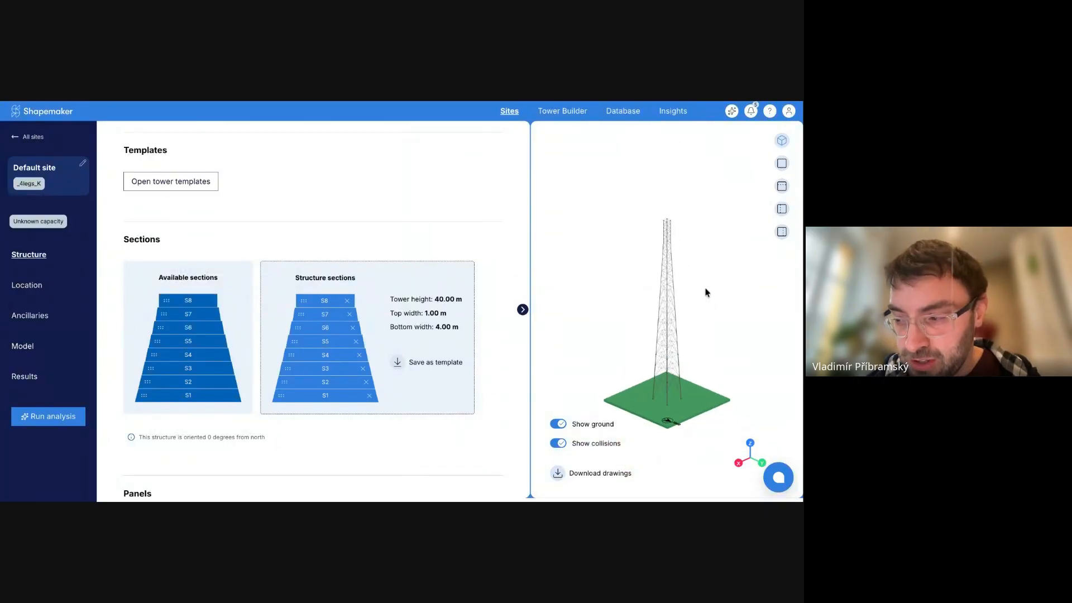
scroll(697, 275, "up", 6)
right_click_drag(665, 209, 666, 179)
left_click_drag(636, 385, 674, 384)
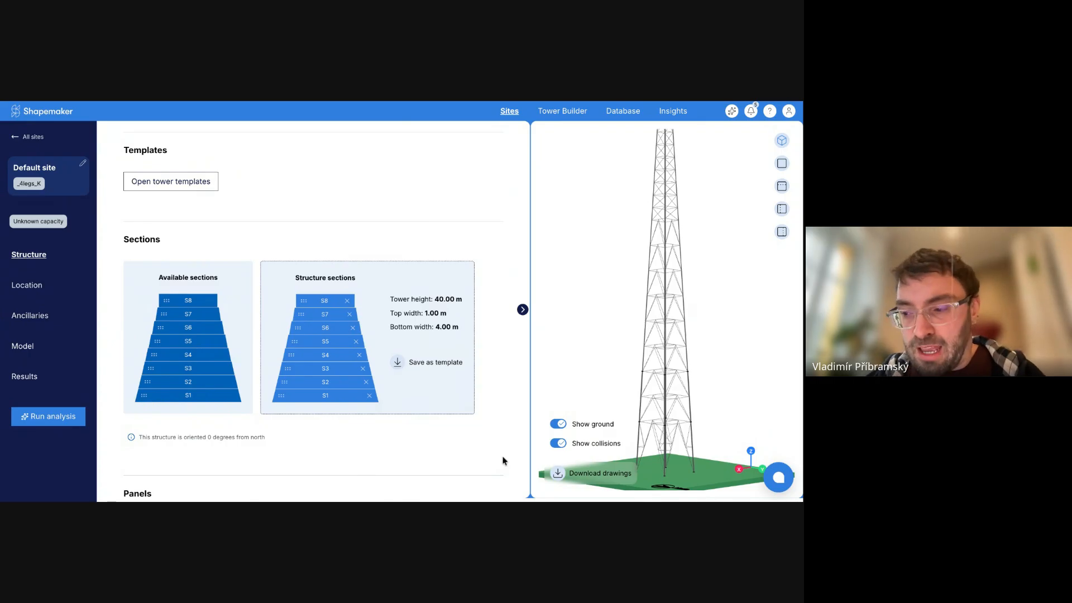
left_click_drag(675, 384, 663, 374)
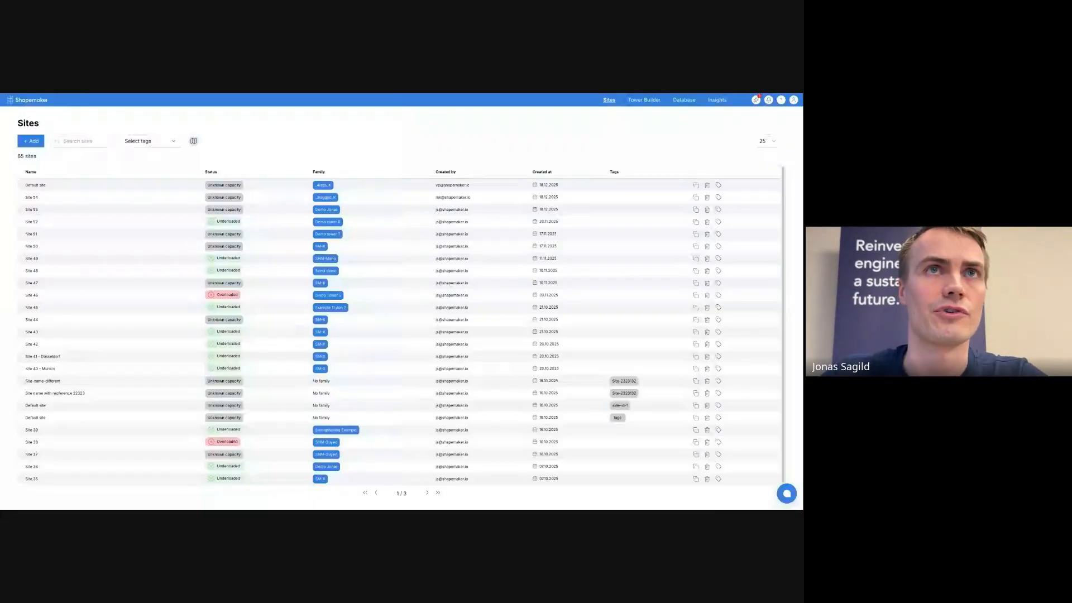
Step: Open the Default site built on the _4legs_K family and rename it Site 55
left_click(320, 185)
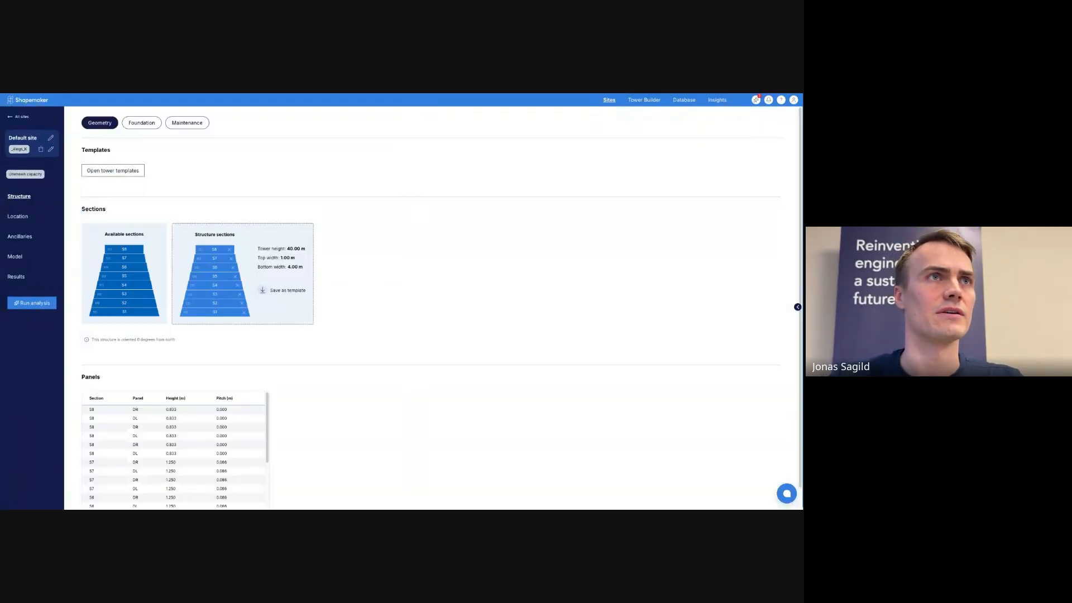
left_click(52, 136)
key("ctrl+a")
type("Site")
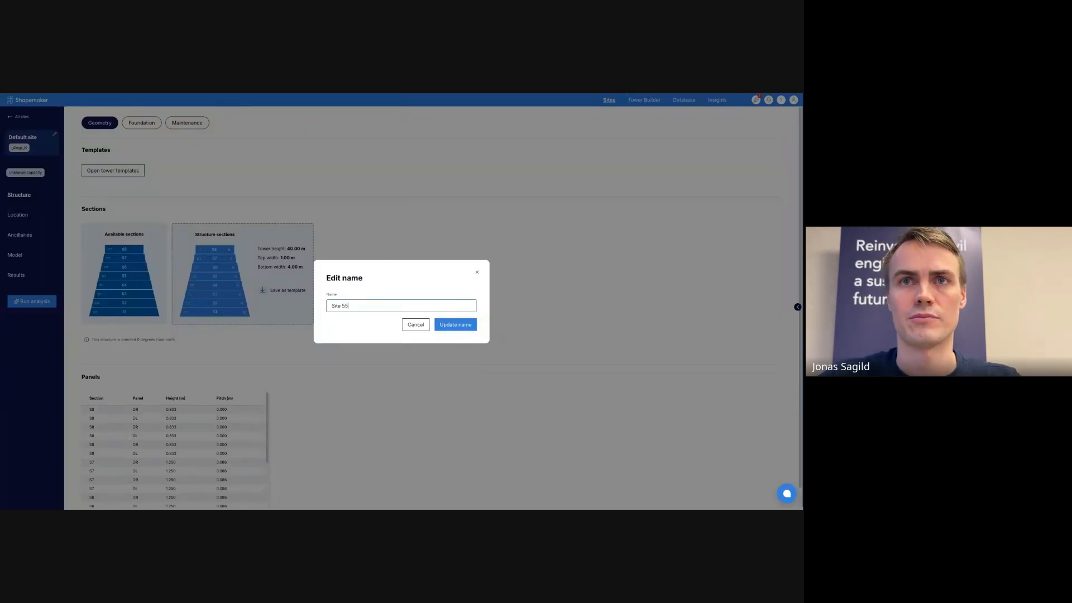
left_click(456, 325)
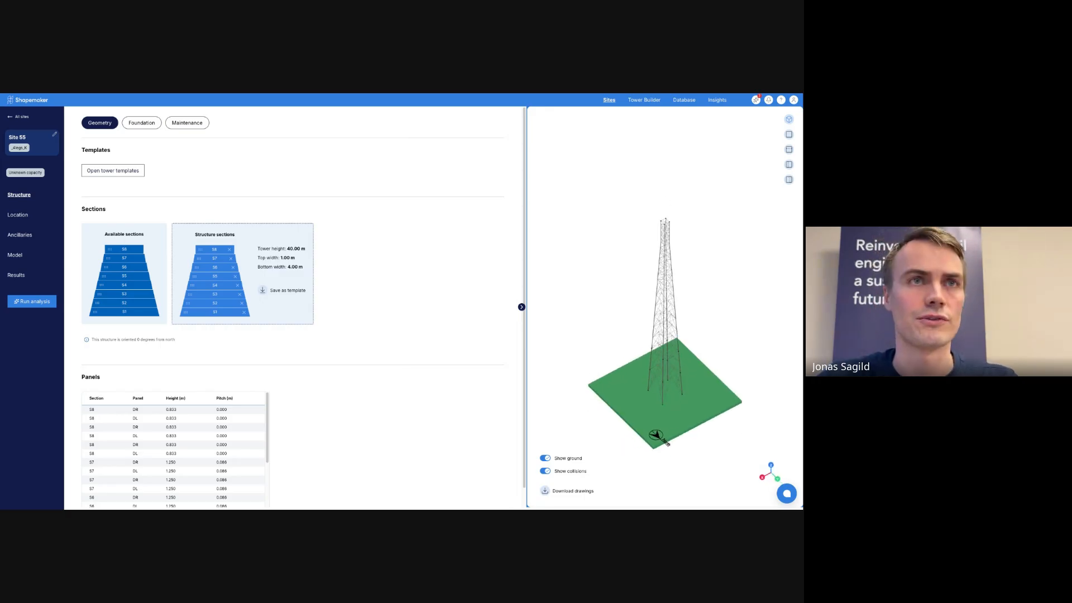
Step: Add four extra S8 sections to the top of Site 55's structure and view the taller tower
left_click_drag(124, 249, 215, 249)
left_click_drag(124, 249, 215, 249)
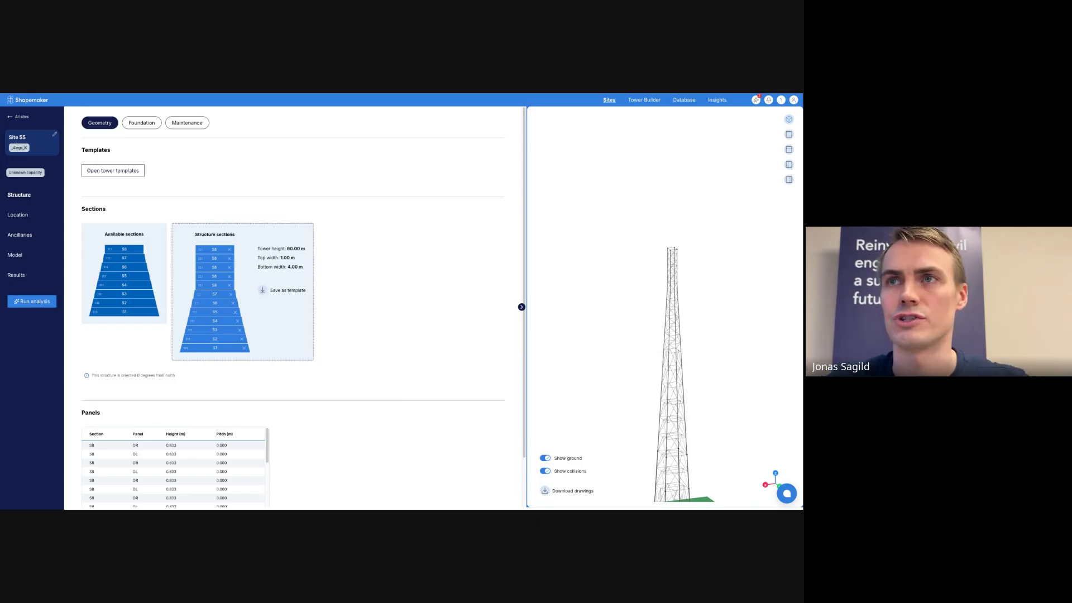
left_click_drag(665, 346, 663, 359)
scroll(664, 358, "down", 5)
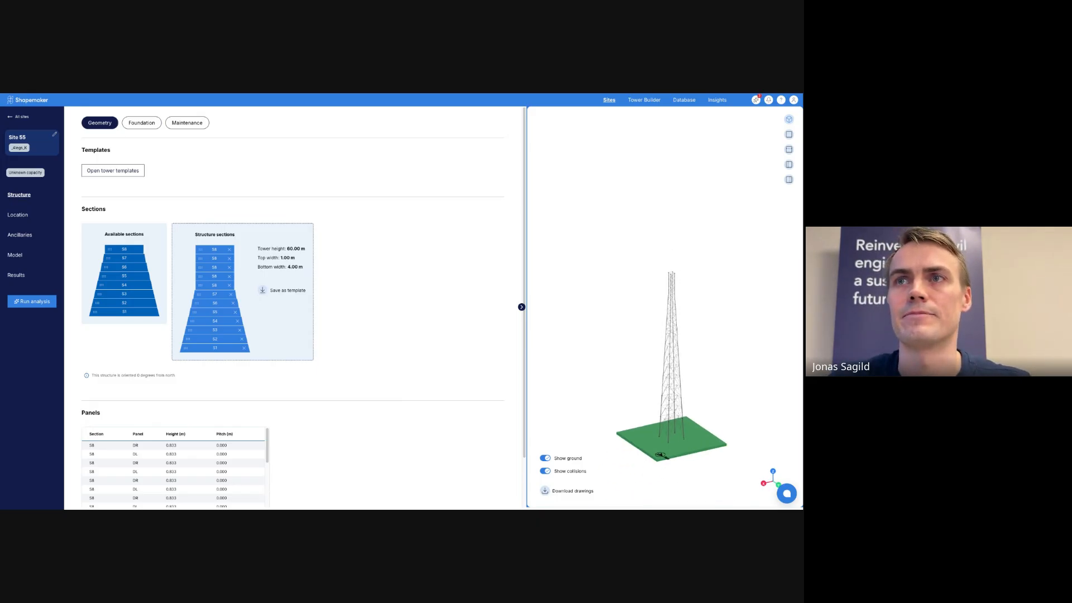
left_click_drag(651, 454, 646, 495)
Step: Remove the four extra S8 sections from the top of the structure
left_click(229, 250)
left_click(229, 249)
left_click(229, 250)
left_click(229, 249)
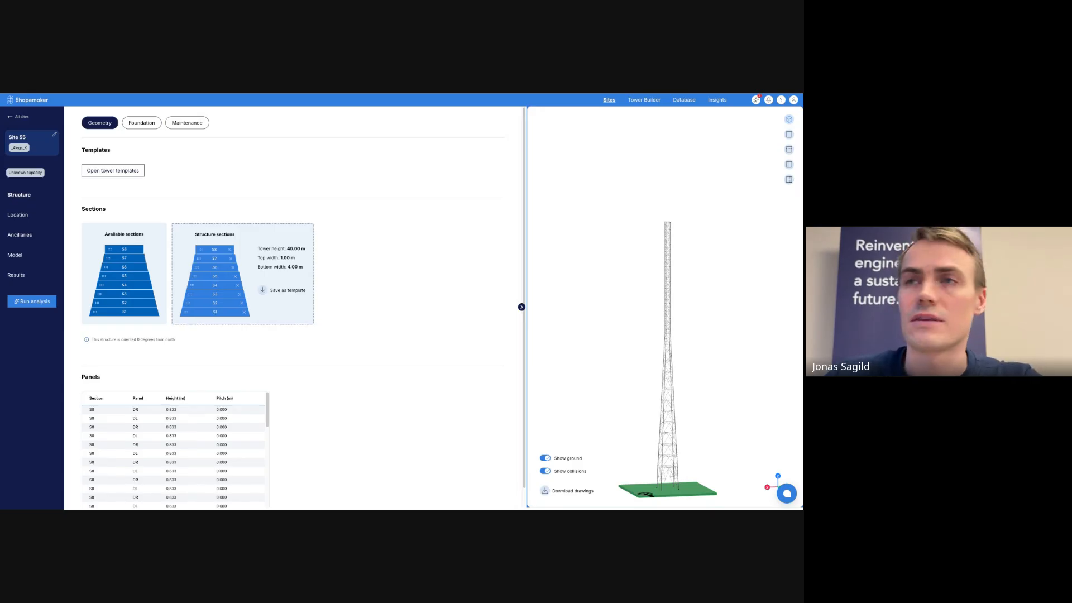
left_click_drag(648, 495, 657, 499)
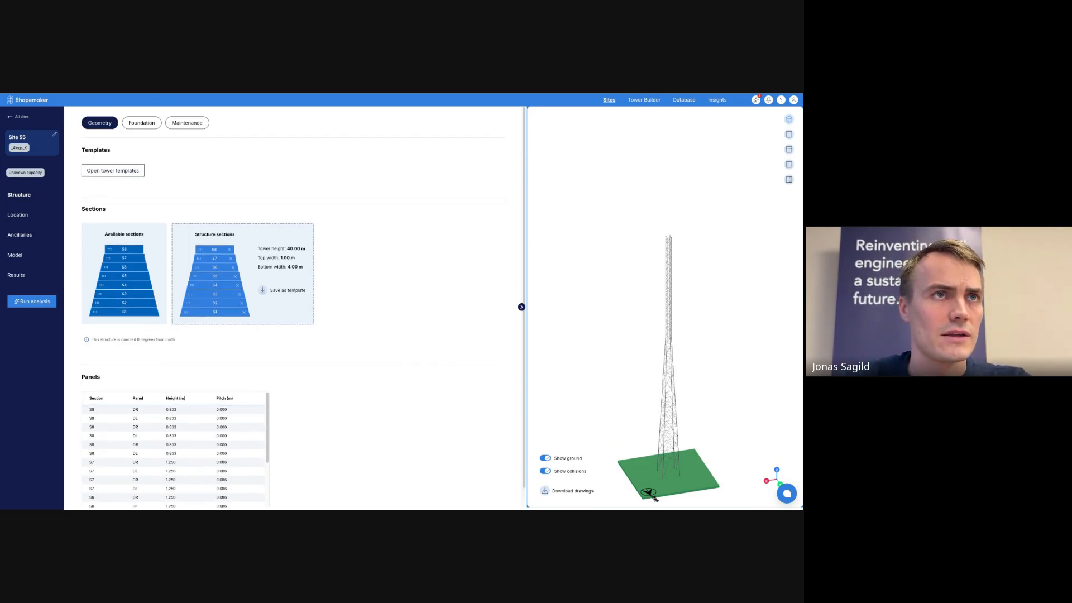
left_click_drag(656, 499, 653, 458)
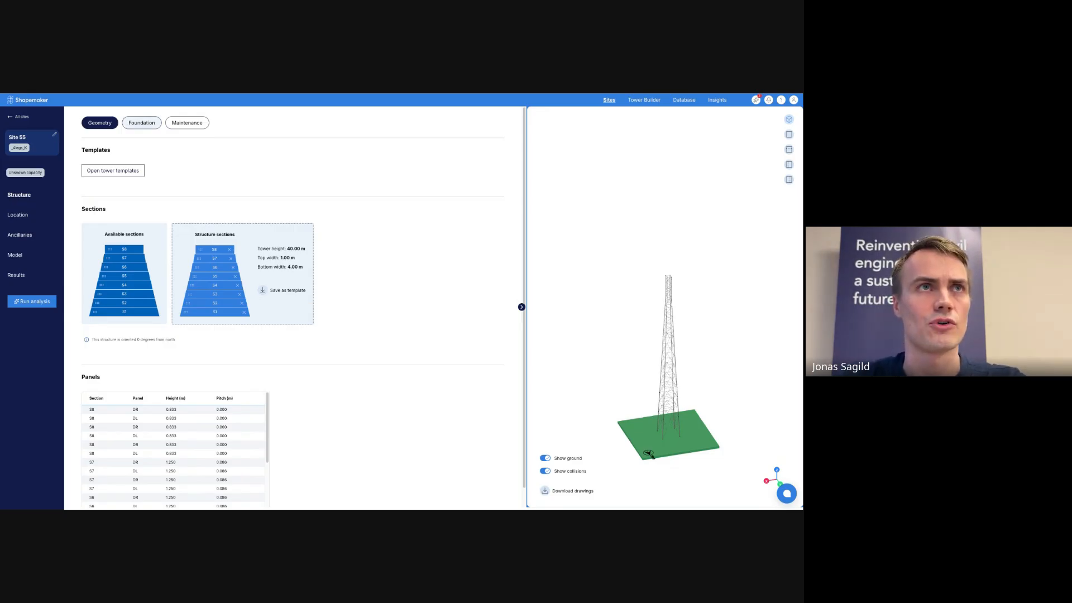
Step: Include the foundation in Site 55's analysis, view the foundation type choices, and keep Pad
left_click(142, 122)
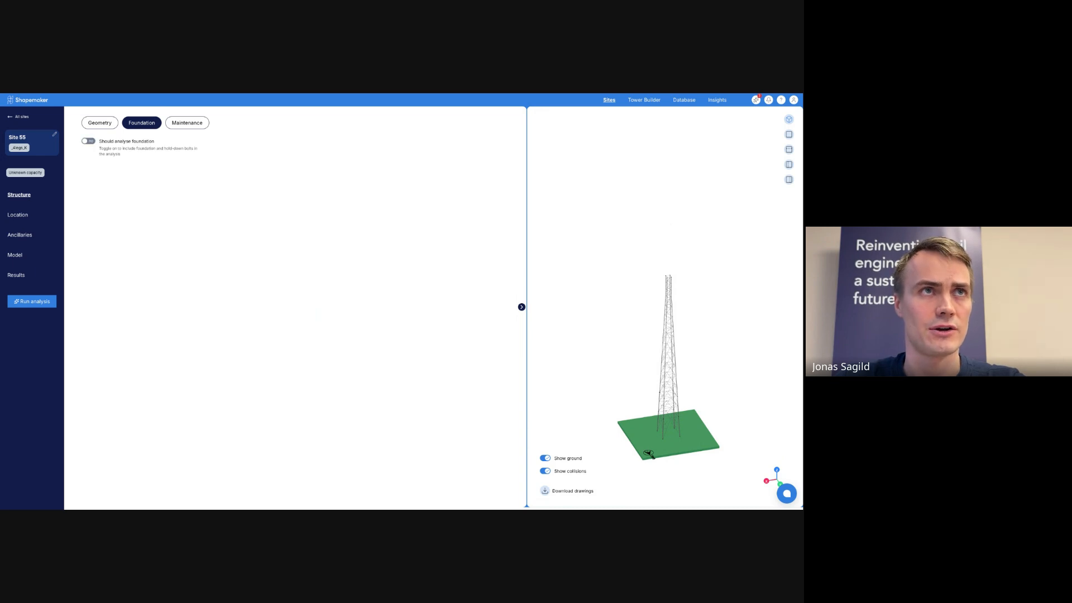
left_click(89, 141)
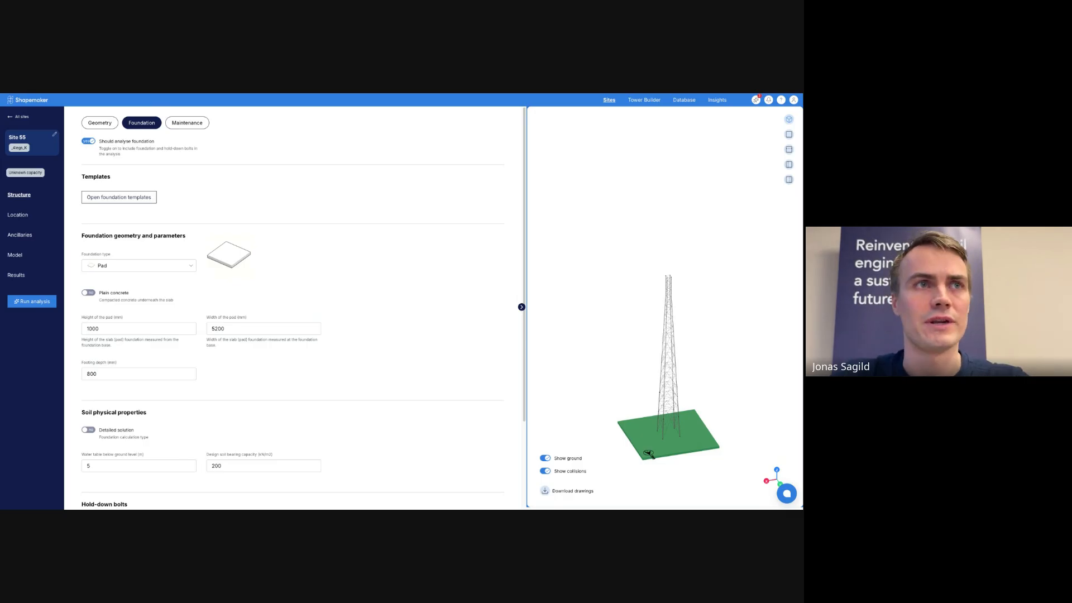
left_click(139, 266)
key("Escape")
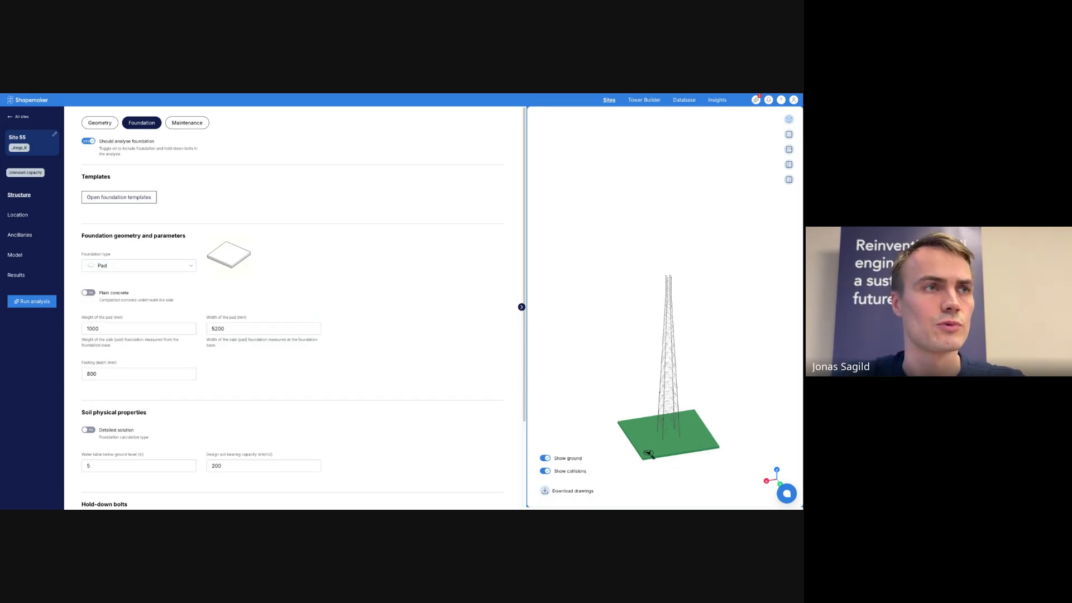
Step: Apply the foundation template with one pier on a 12600 mm wide pad and a 2300 mm footing depth to section S1
left_click(138, 266)
left_click(138, 266)
left_click(119, 197)
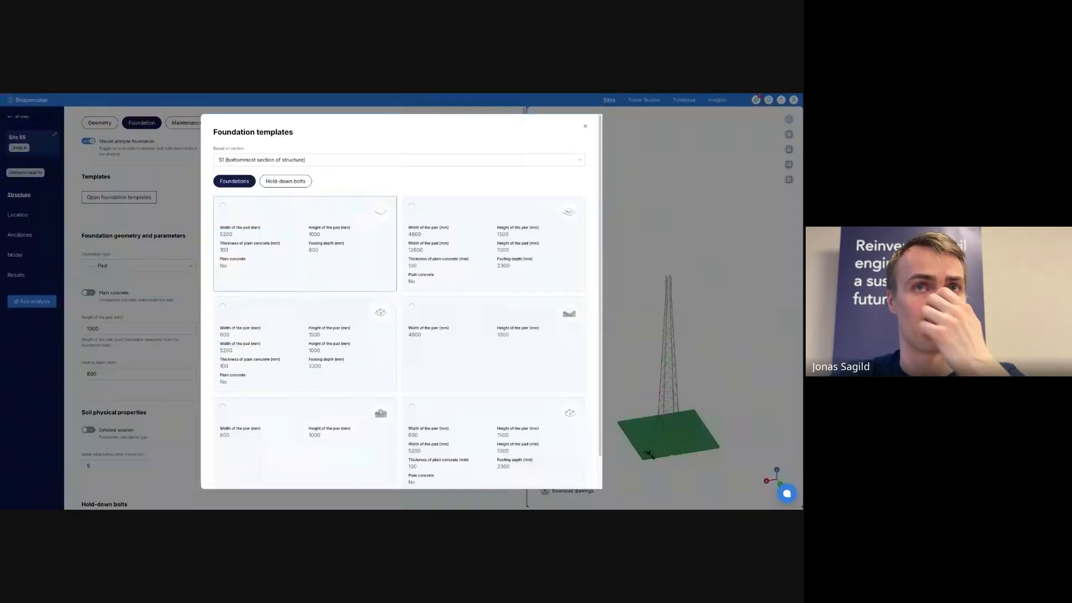
left_click(494, 244)
scroll(494, 244, "down", 2)
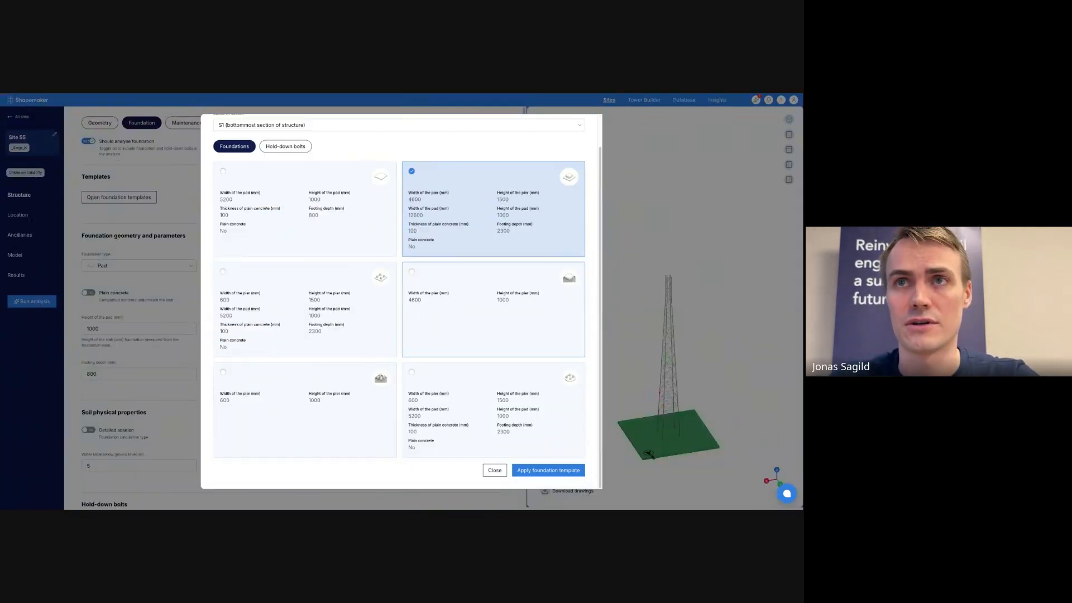
left_click(548, 471)
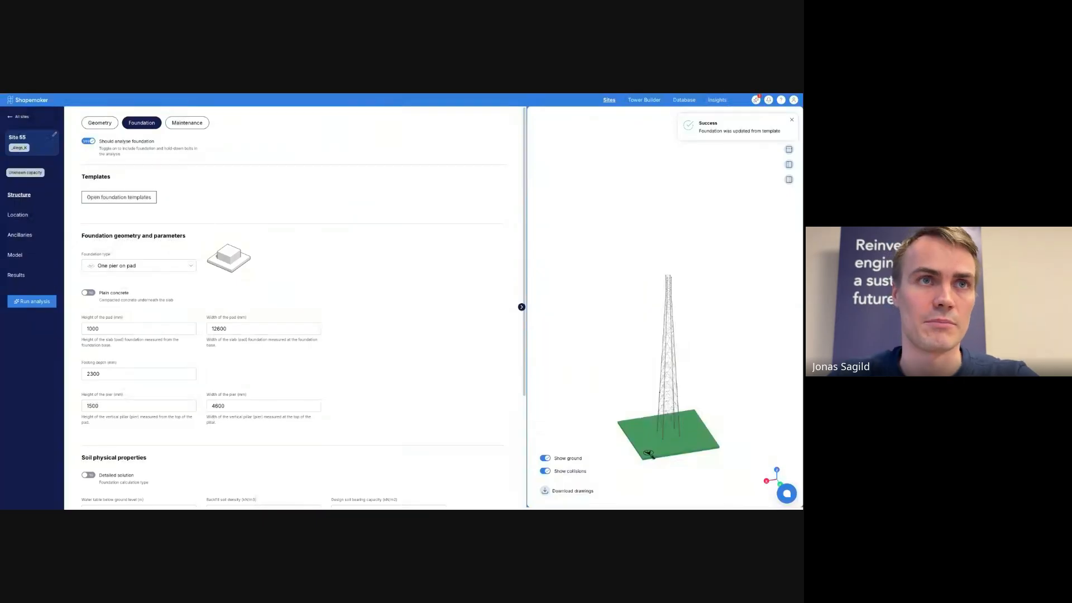
scroll(293, 307, "down", 2)
scroll(293, 307, "up", 3)
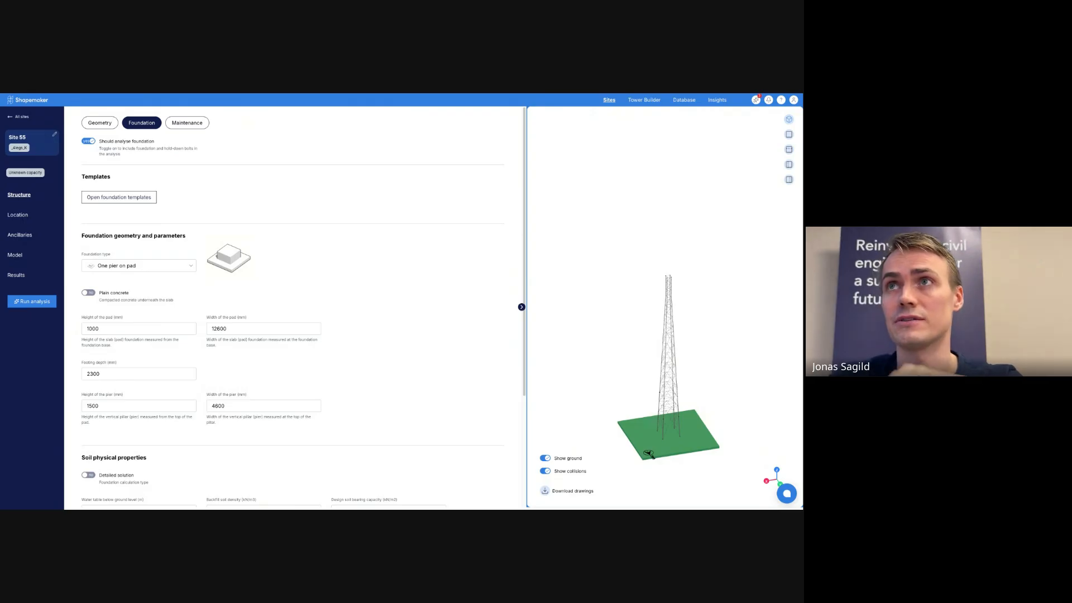
Step: View the help options and open the support chat, going back to its start page
left_click(782, 100)
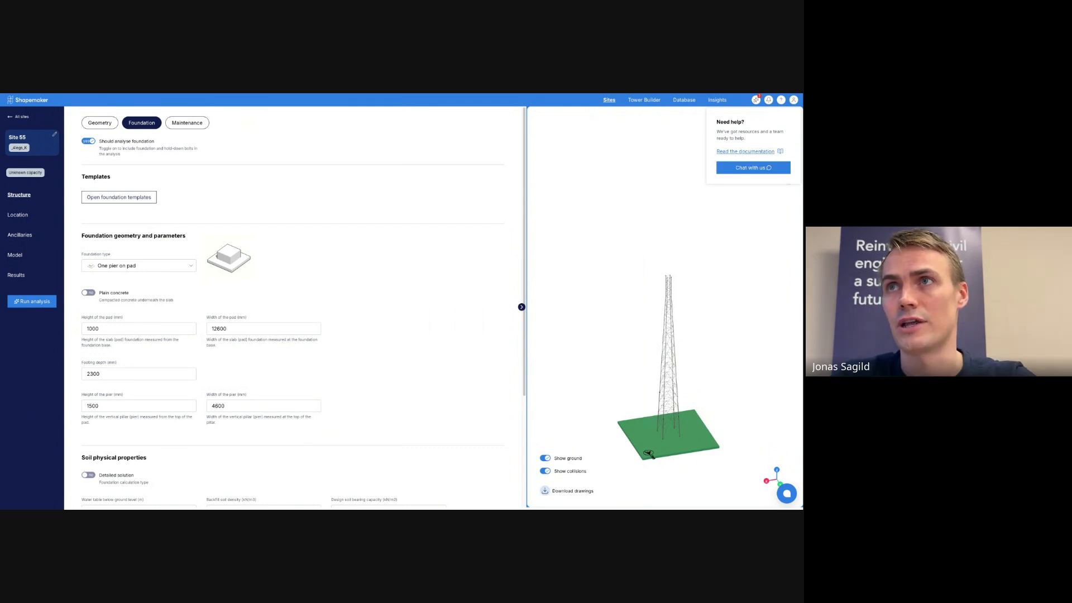
left_click(787, 493)
scroll(668, 369, "down", 1)
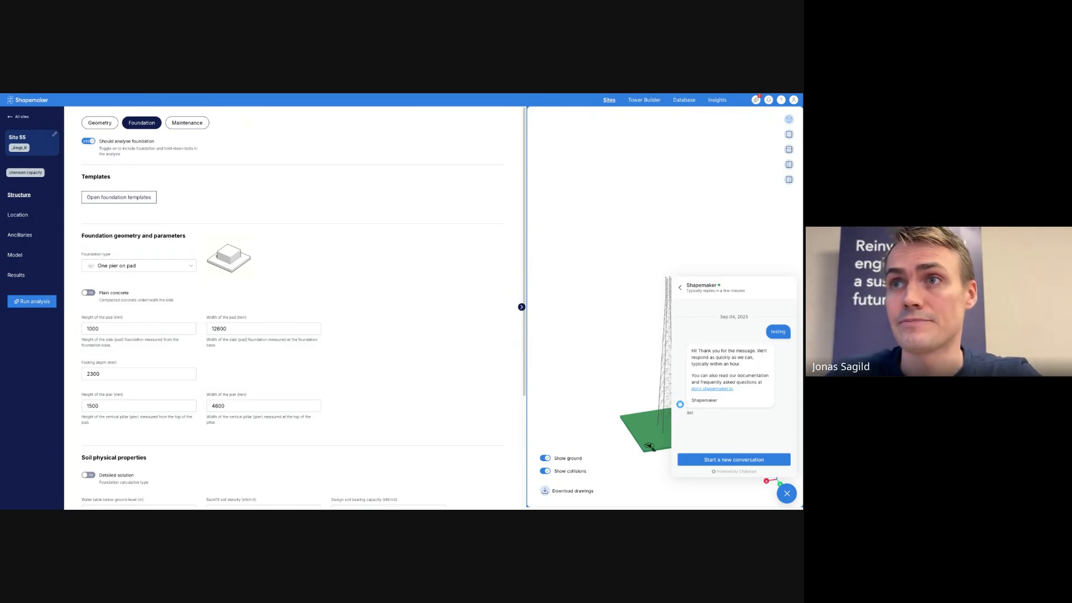
left_click(679, 287)
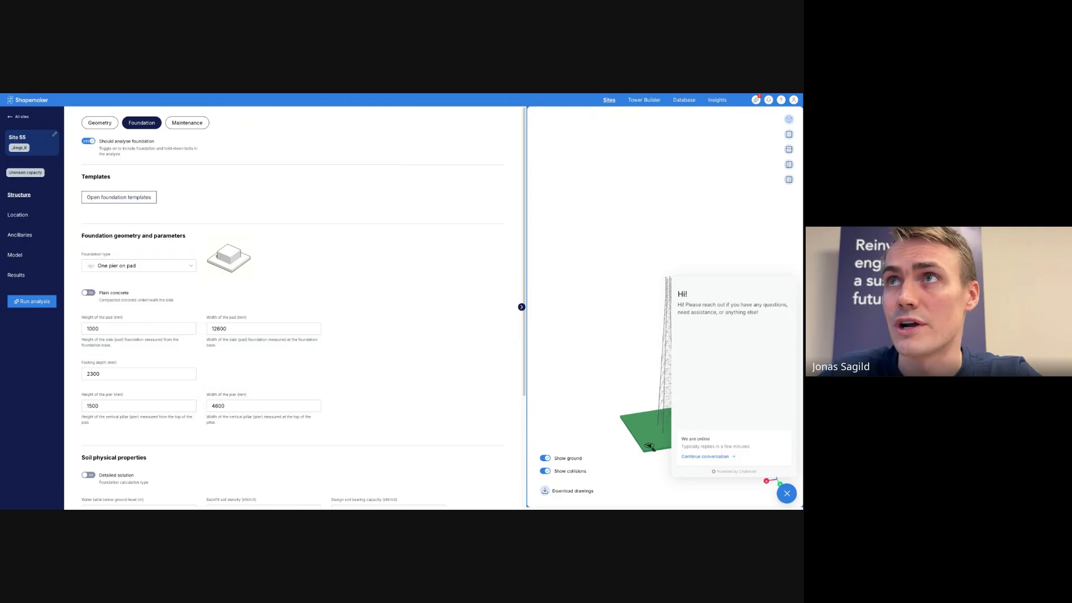
Step: Open the documentation, read the foundation checks in the article on design checks, and return to the site
left_click(782, 100)
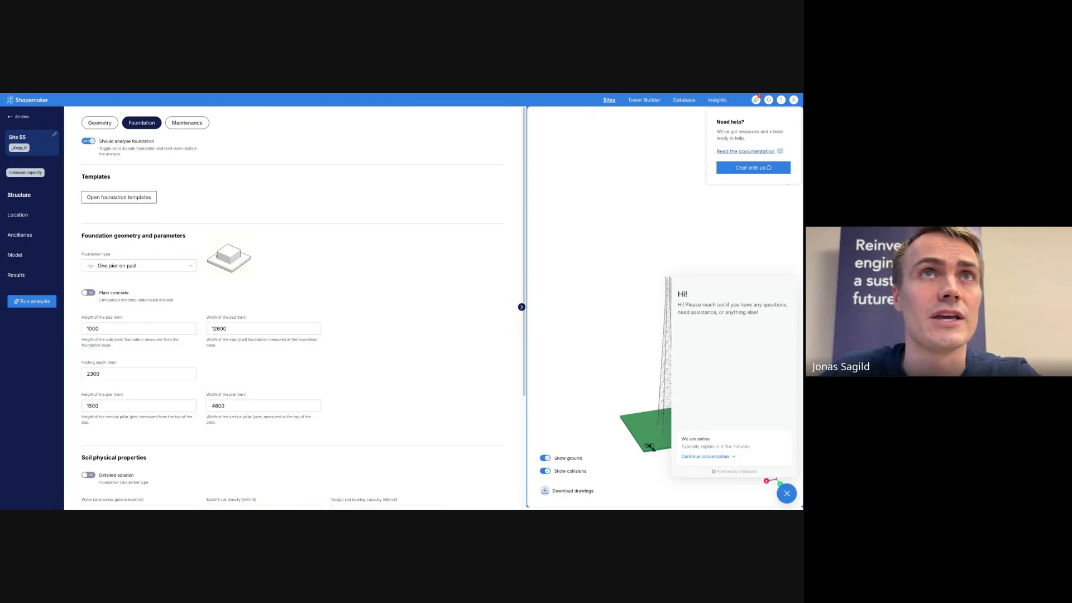
left_click(746, 152)
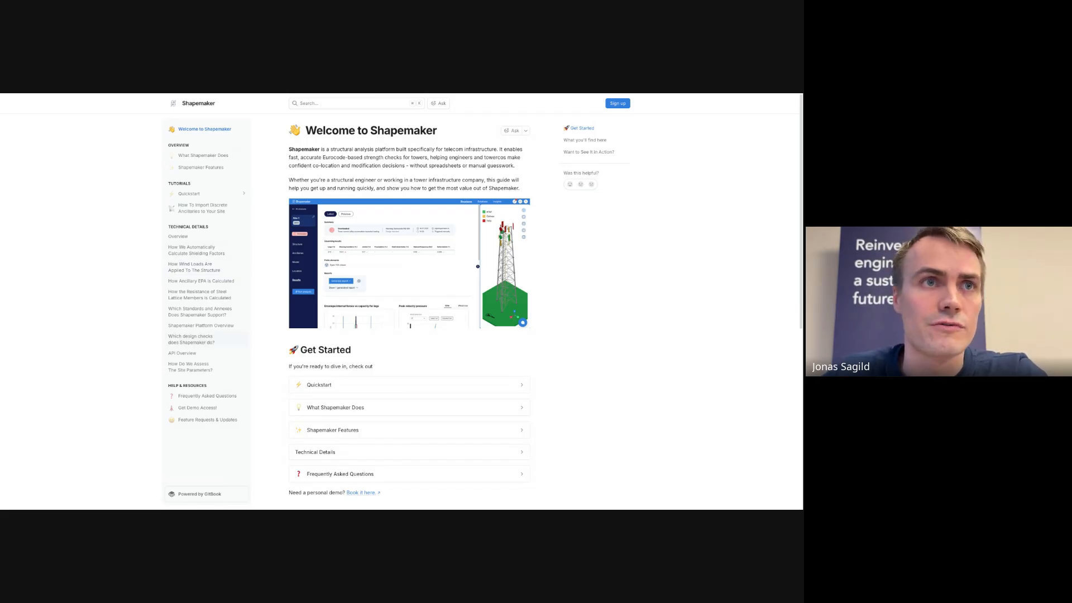
left_click(191, 339)
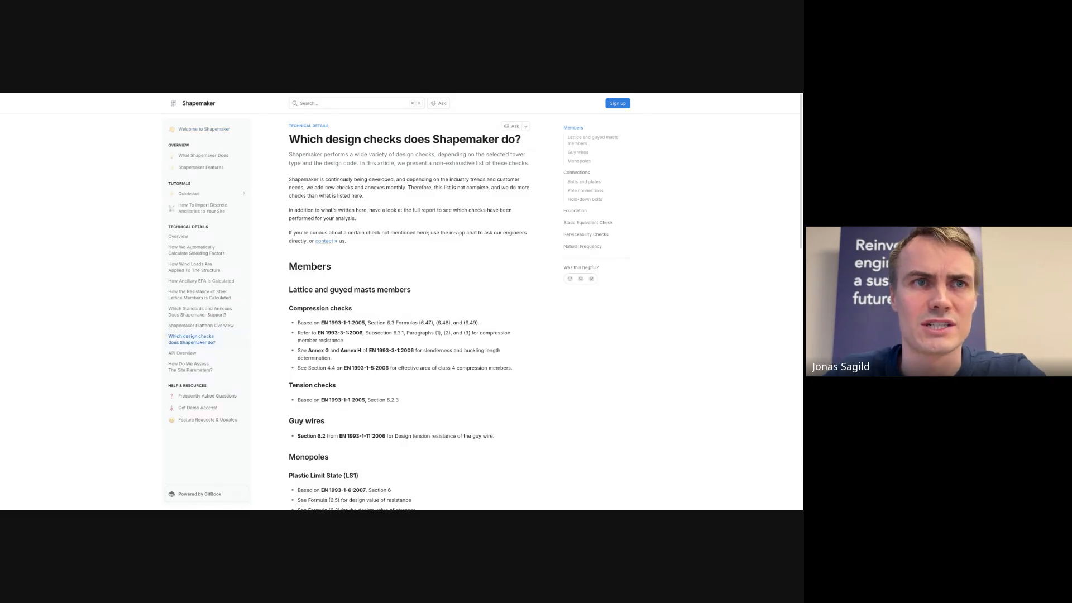
scroll(406, 313, "down", 15)
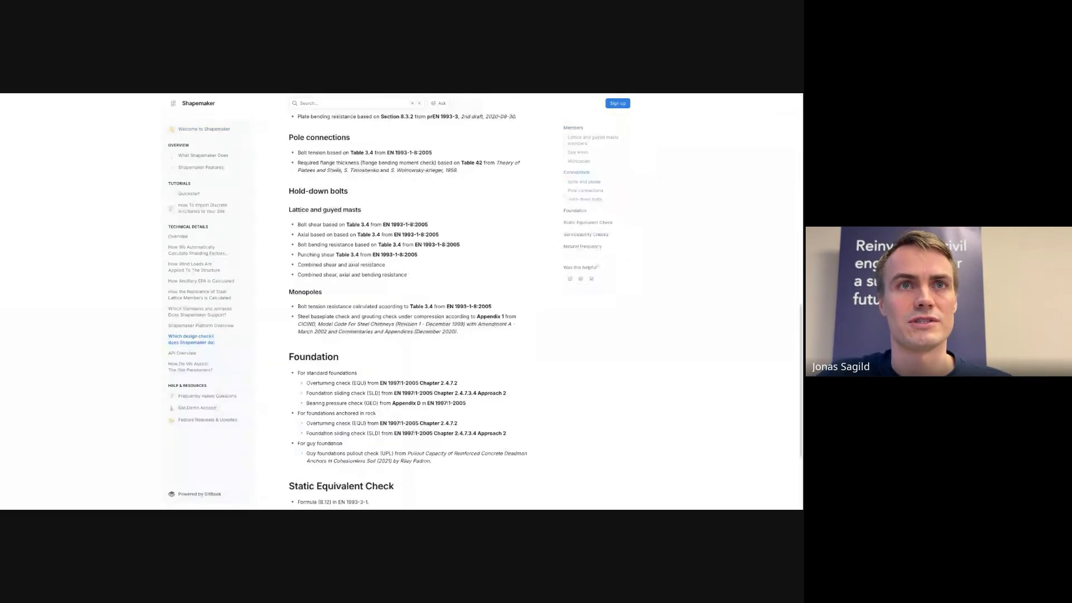
scroll(406, 312, "up", 1)
scroll(406, 313, "down", 1)
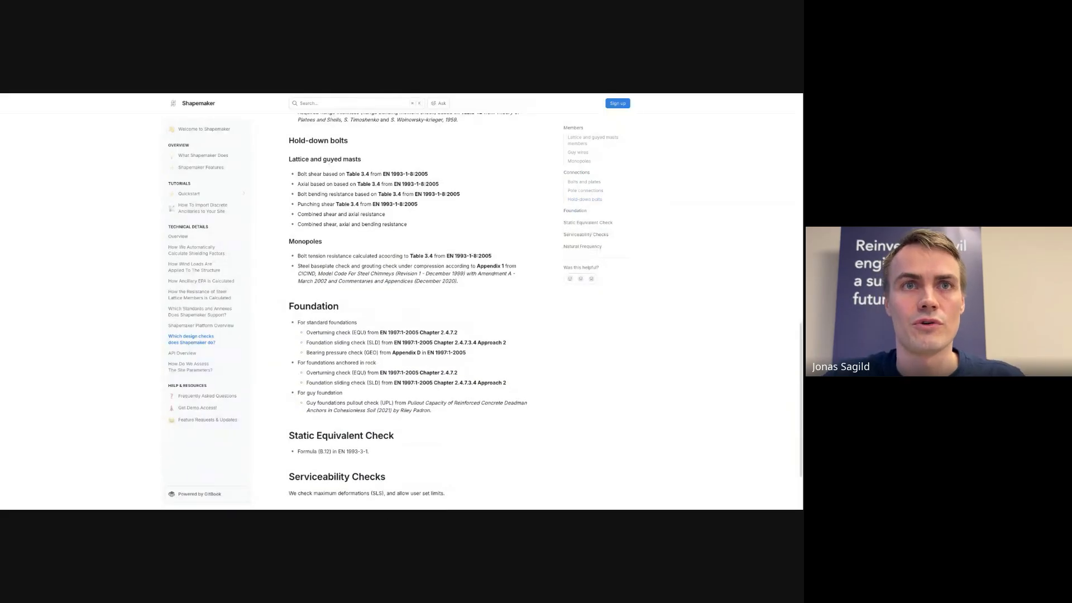
left_click_drag(306, 332, 467, 353)
left_click(467, 353)
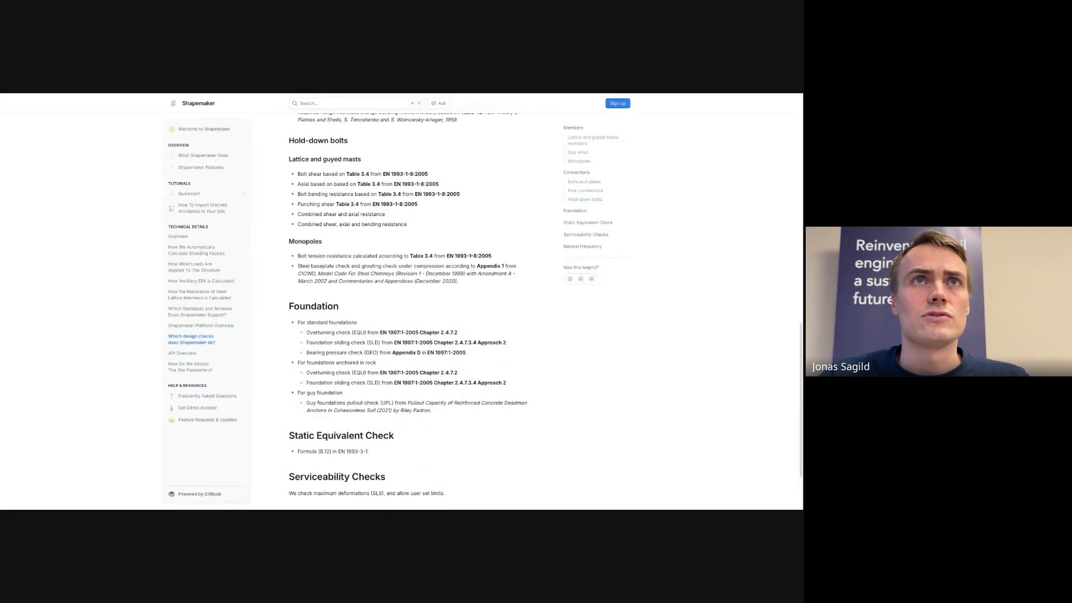
key("ctrl+shift+Tab")
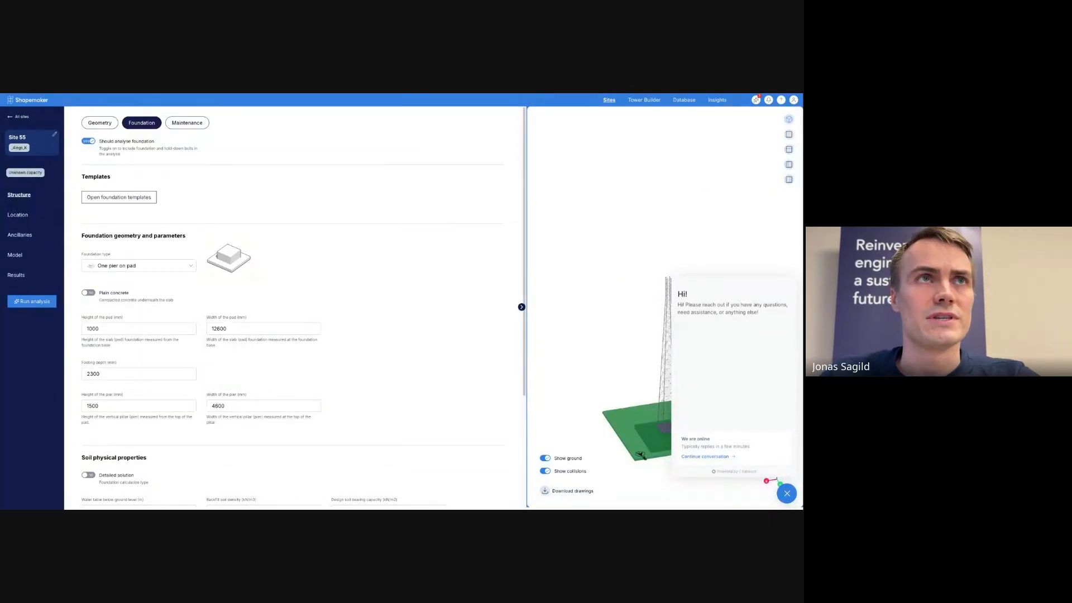
Step: Close the support chat and inspect the pier-on-pad foundation beneath the tower in the 3D model
left_click(787, 493)
mouse_move(687, 369)
left_mouse_down()
mouse_move(701, 356)
mouse_move(683, 357)
mouse_move(684, 369)
left_mouse_up()
scroll(670, 358, "up", 3)
scroll(670, 368, "up", 2)
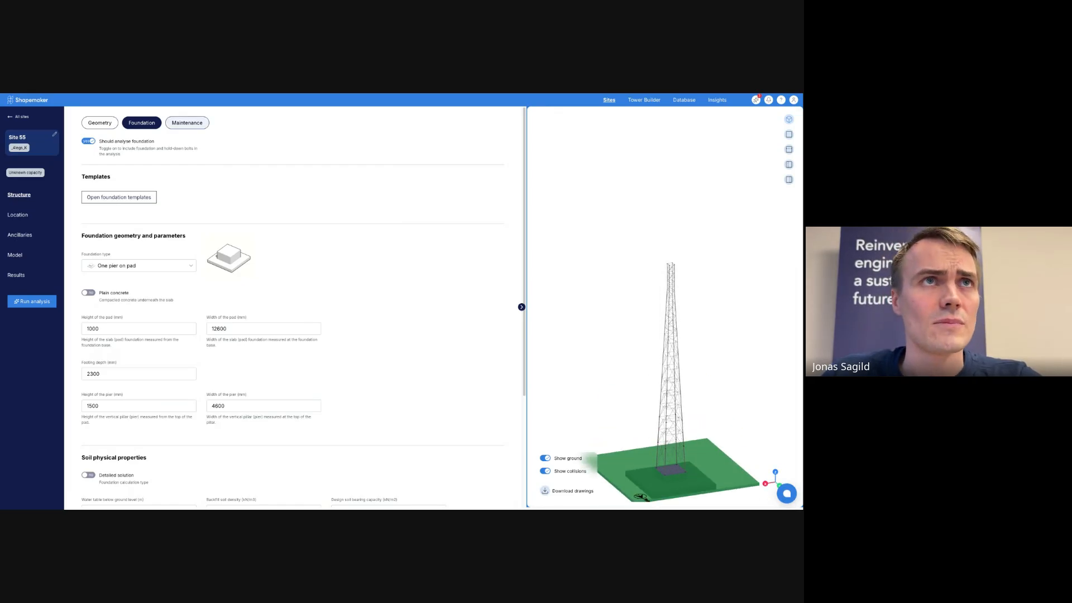
Step: Open the structure's maintenance settings and read the explanation of the correctly torqued leg flange bolts option
left_click(187, 123)
left_click_drag(158, 186, 97, 167)
left_click(134, 194)
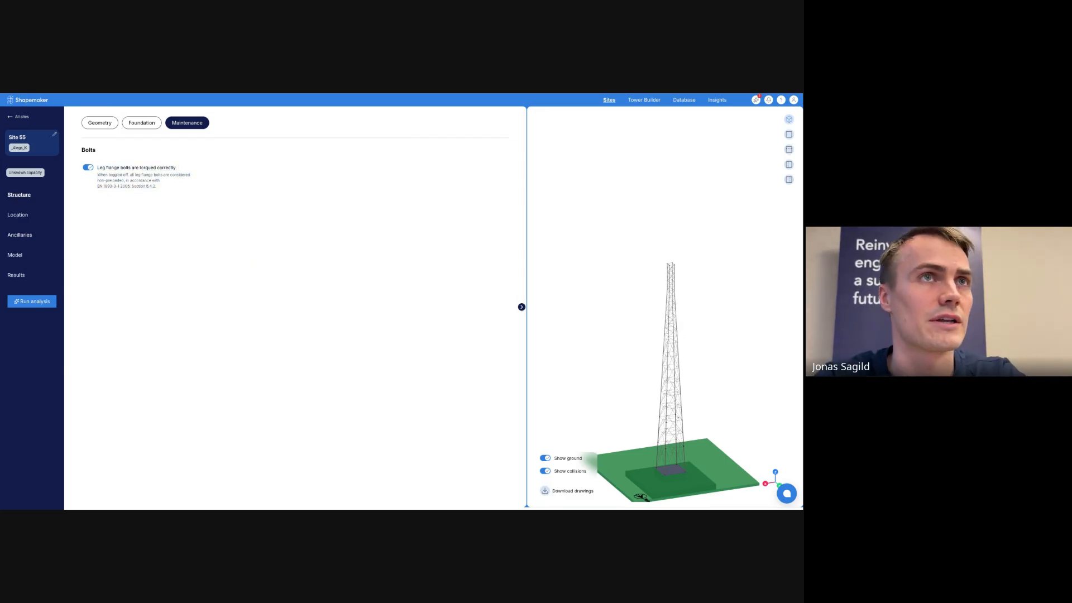
left_click_drag(158, 186, 97, 167)
left_click(134, 194)
left_click_drag(158, 186, 97, 167)
left_click(133, 193)
mouse_move(127, 187)
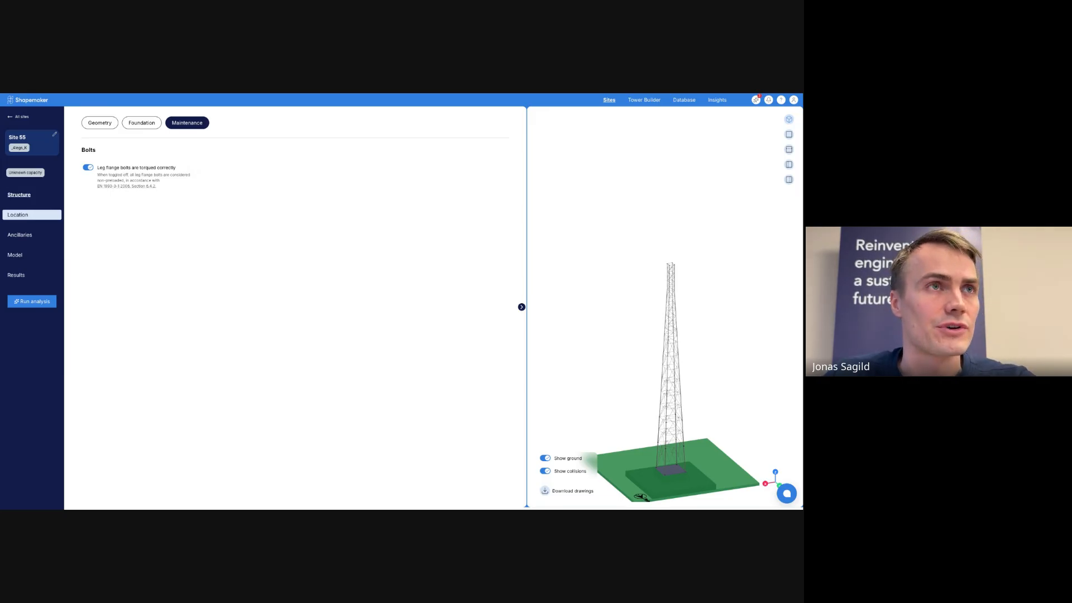
Step: Set the site's structure orientation to 45° and estimate its base elevation from the stored foundation data
left_click(23, 215)
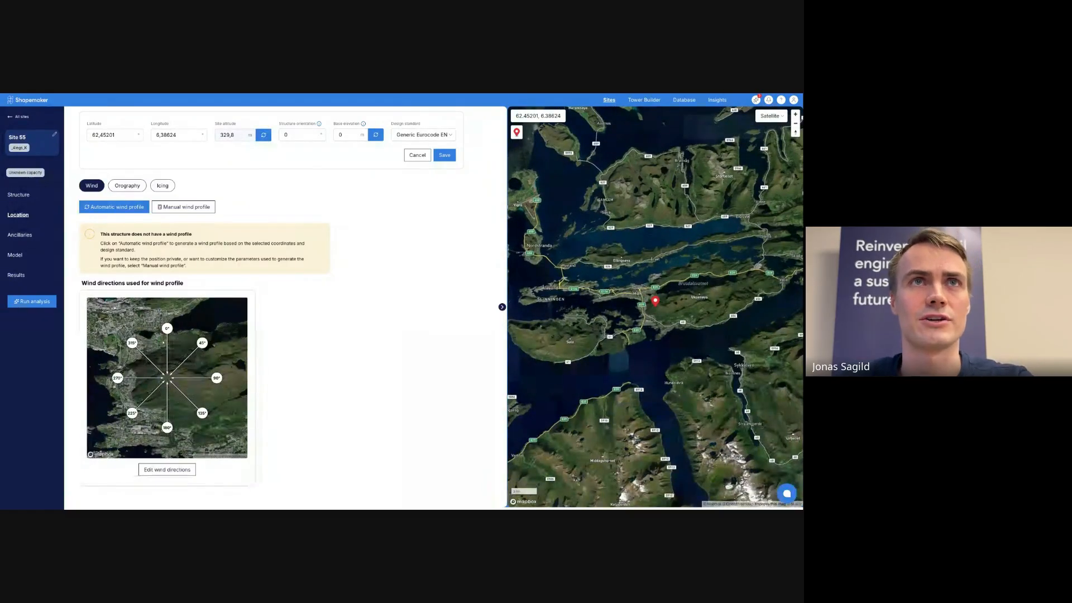
double_click(286, 135)
type("45")
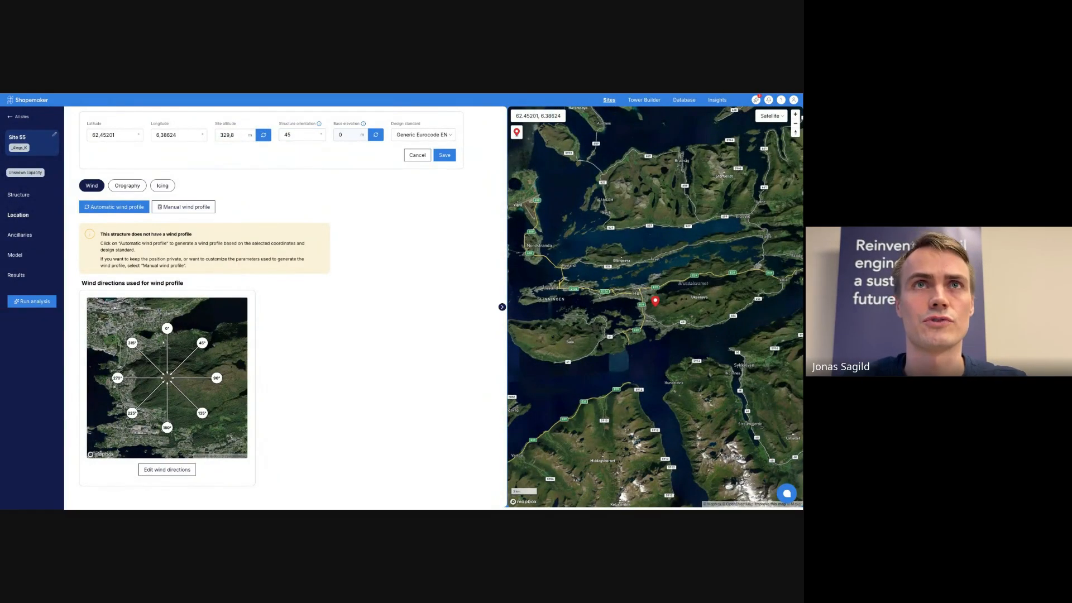
left_click(376, 134)
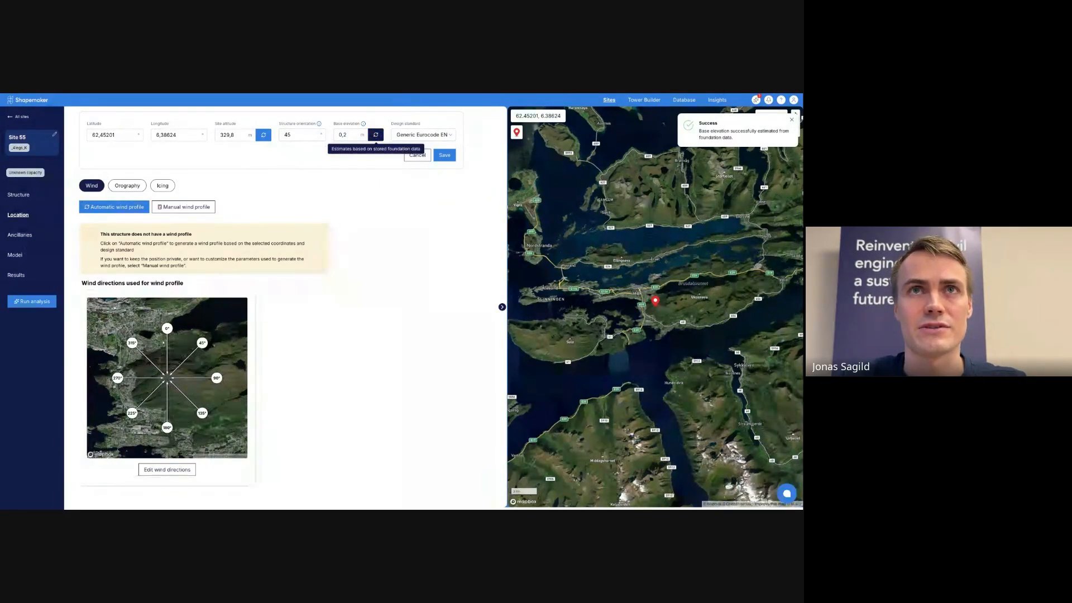
Step: Set the design standard to Norway Eurocode NS-EN and save the site's location data
left_click(424, 135)
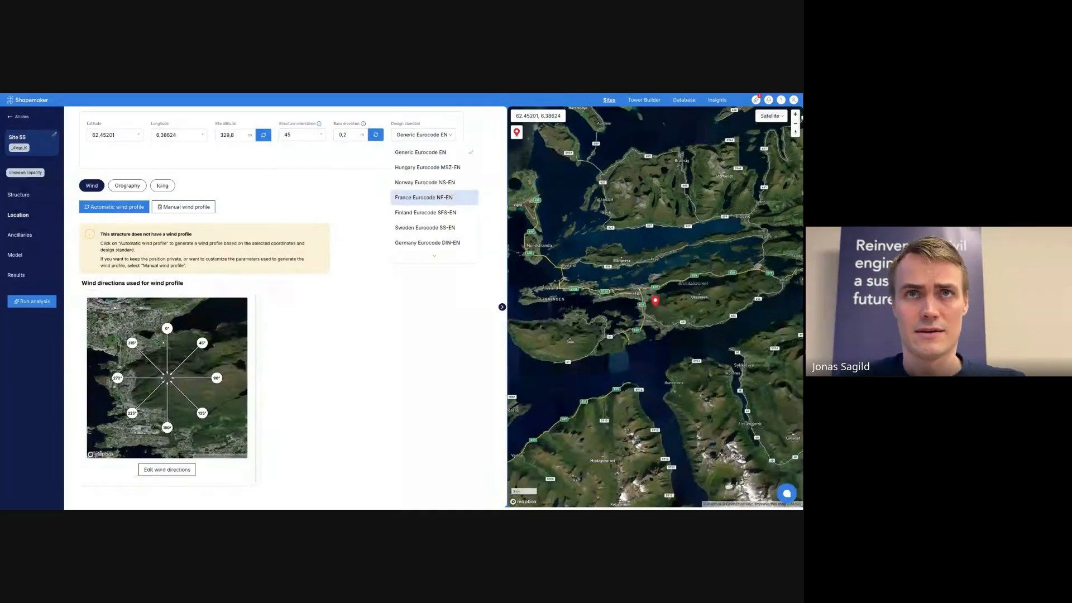
scroll(426, 224, "down", 1)
scroll(426, 187, "up", 1)
left_click(425, 181)
left_click(453, 154)
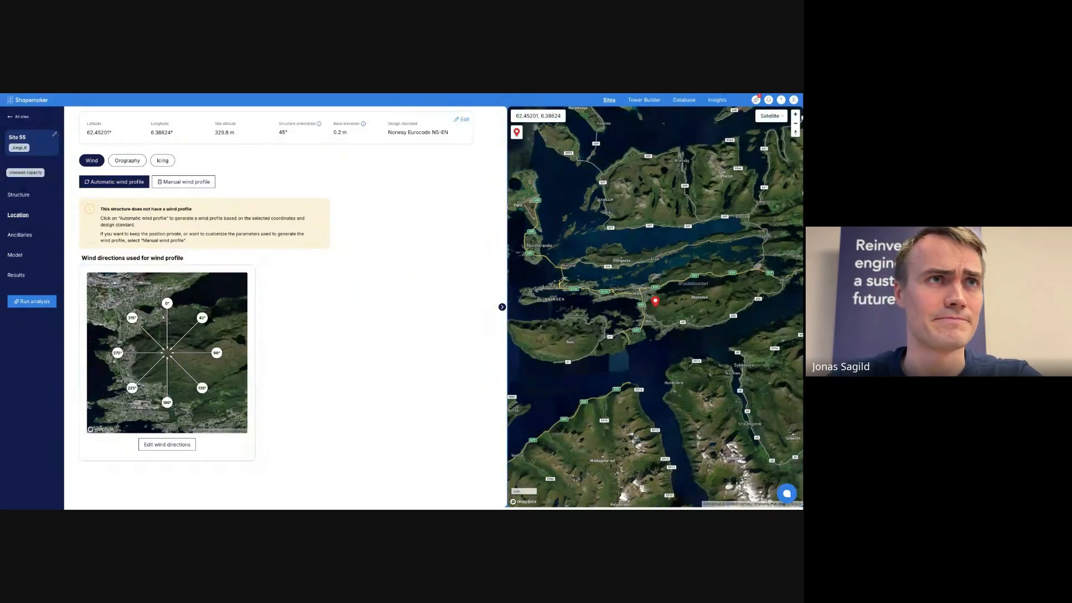
Step: Generate the automatic wind profile and read the documentation article on how site parameters are assessed before returning to the site
left_click(114, 181)
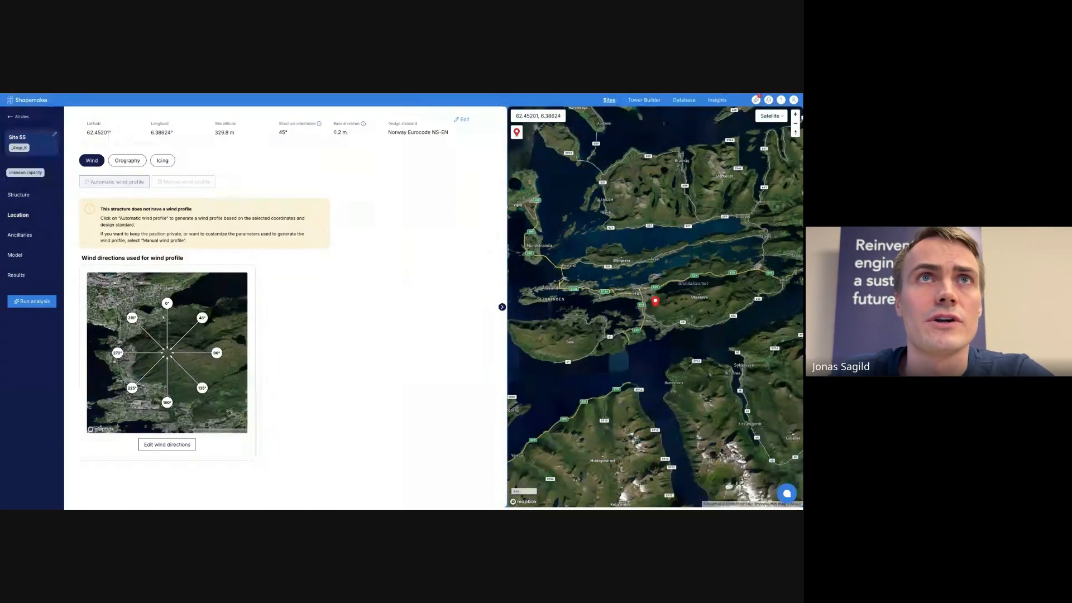
key("ctrl+Tab")
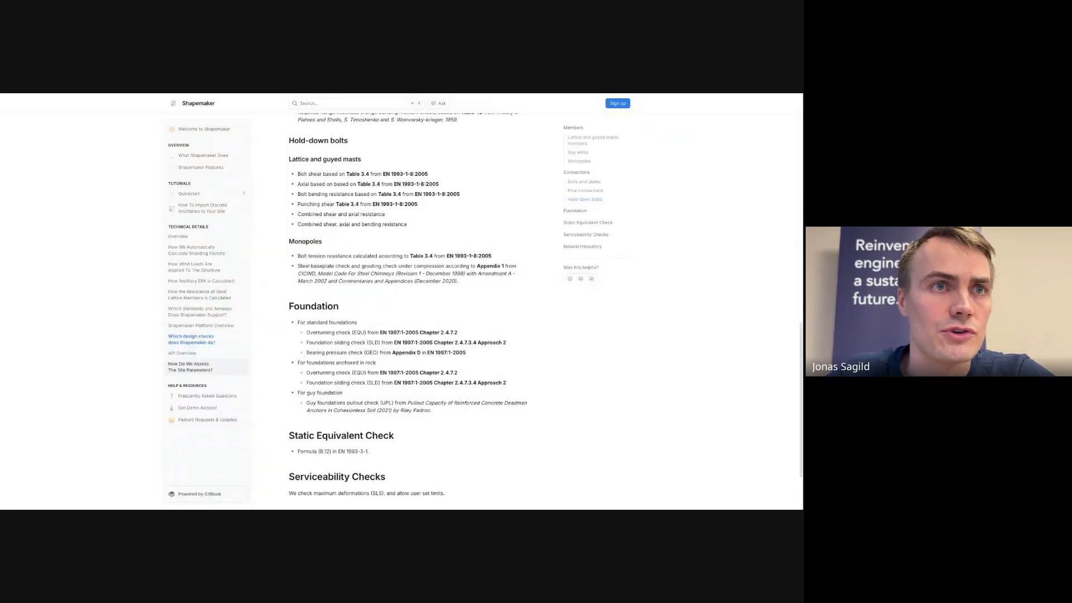
left_click(190, 367)
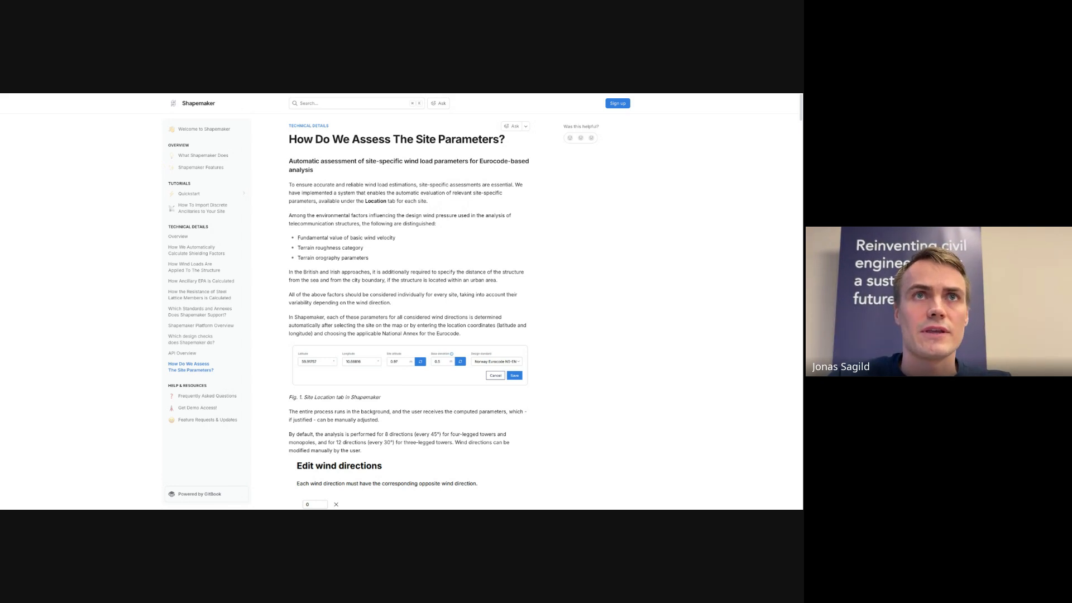
scroll(408, 312, "down", 20)
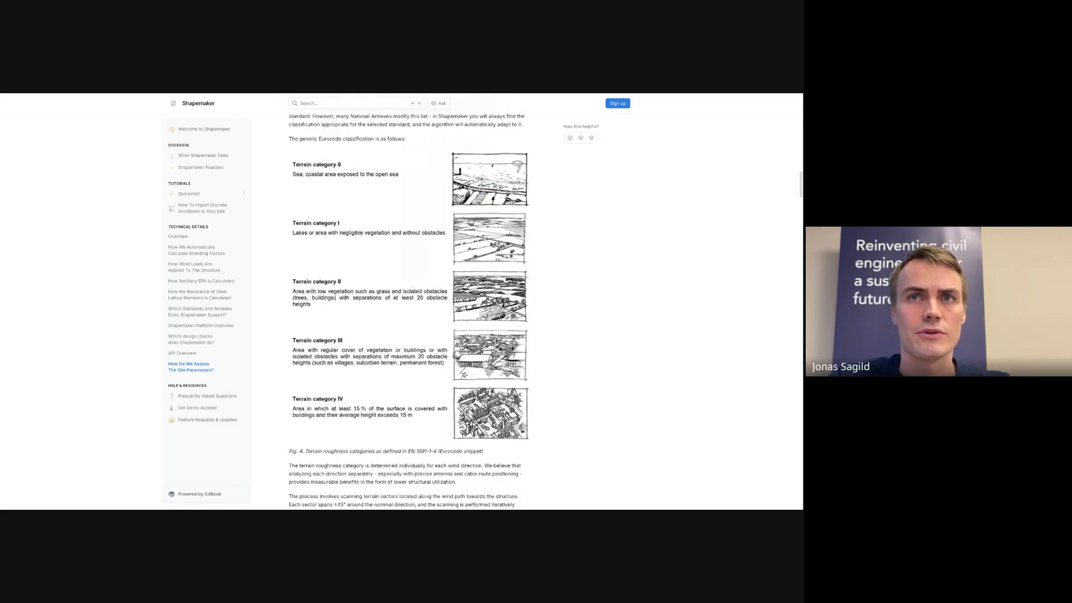
scroll(407, 312, "down", 4)
scroll(408, 312, "down", 20)
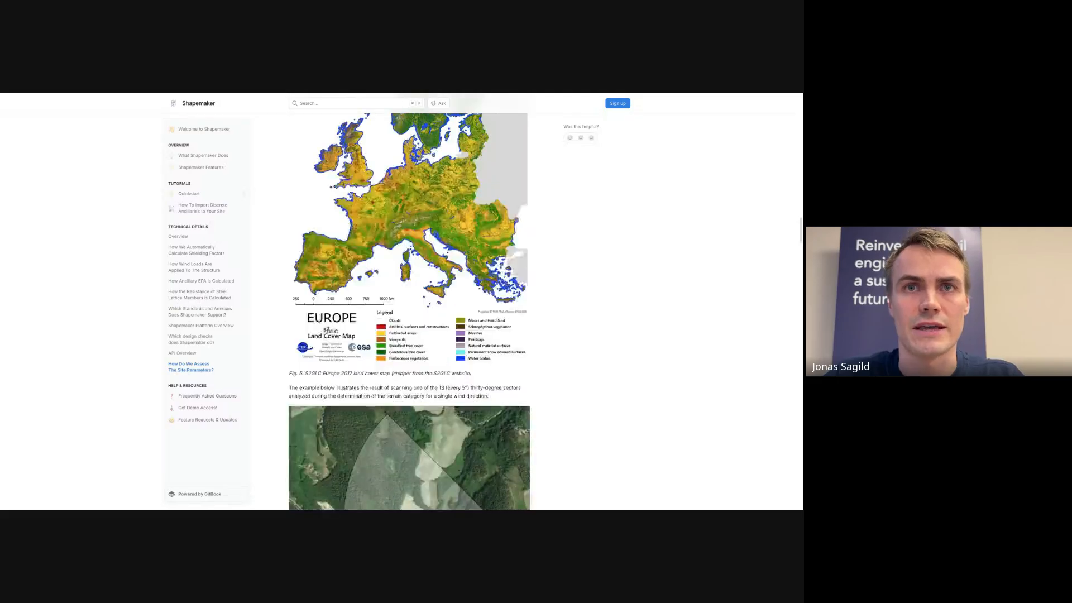
scroll(408, 313, "down", 6)
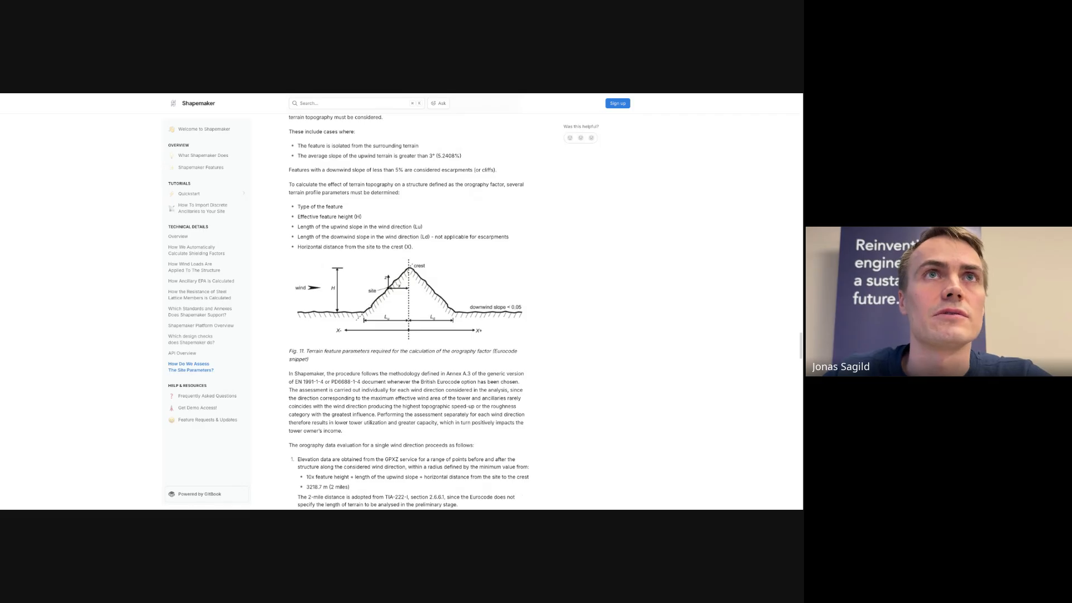
key("ctrl+Tab")
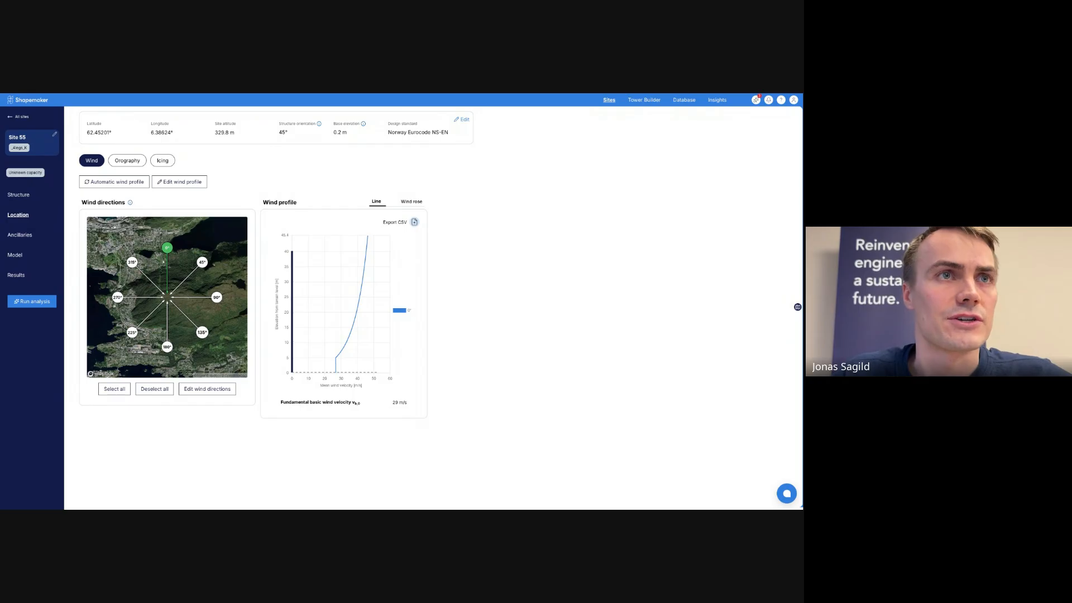
Step: View the wind profile's editable parameters, and examine the orography profiles for the 45°, 135° and 180° wind directions beside the map
left_click(179, 183)
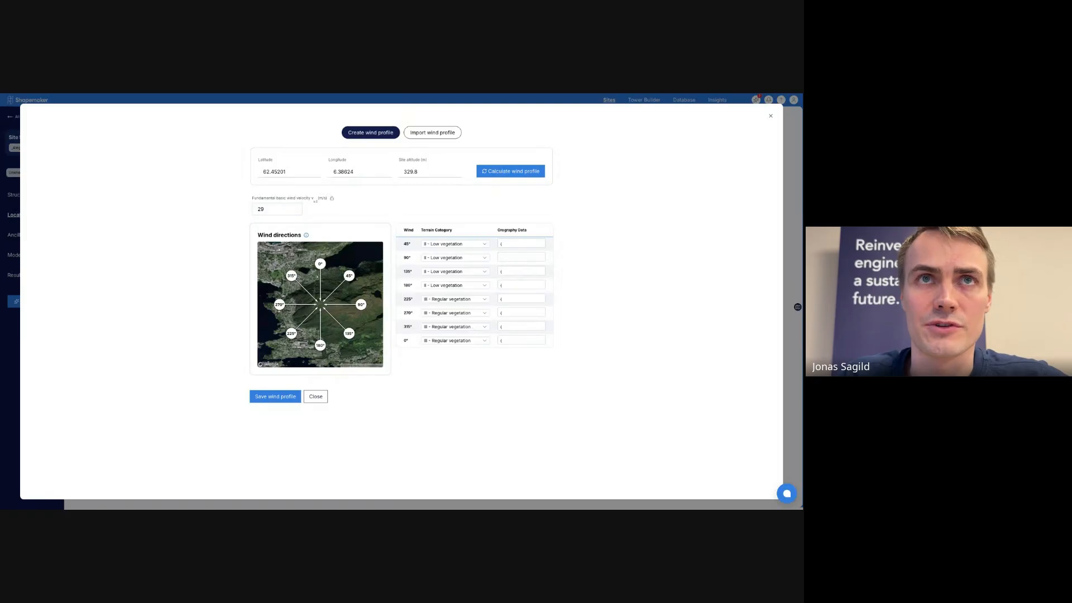
left_click(771, 116)
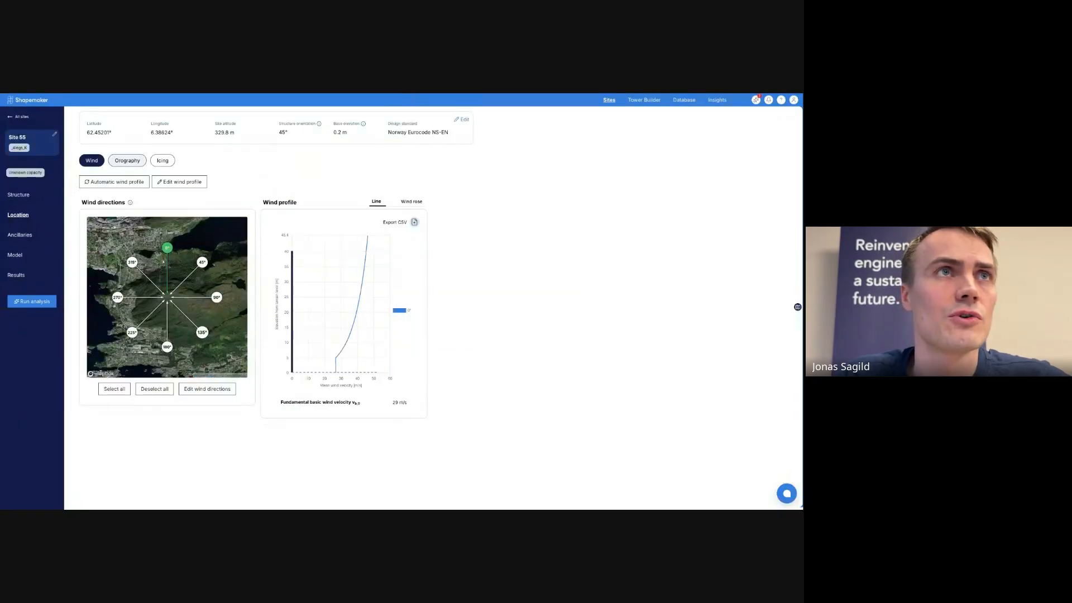
left_click(128, 161)
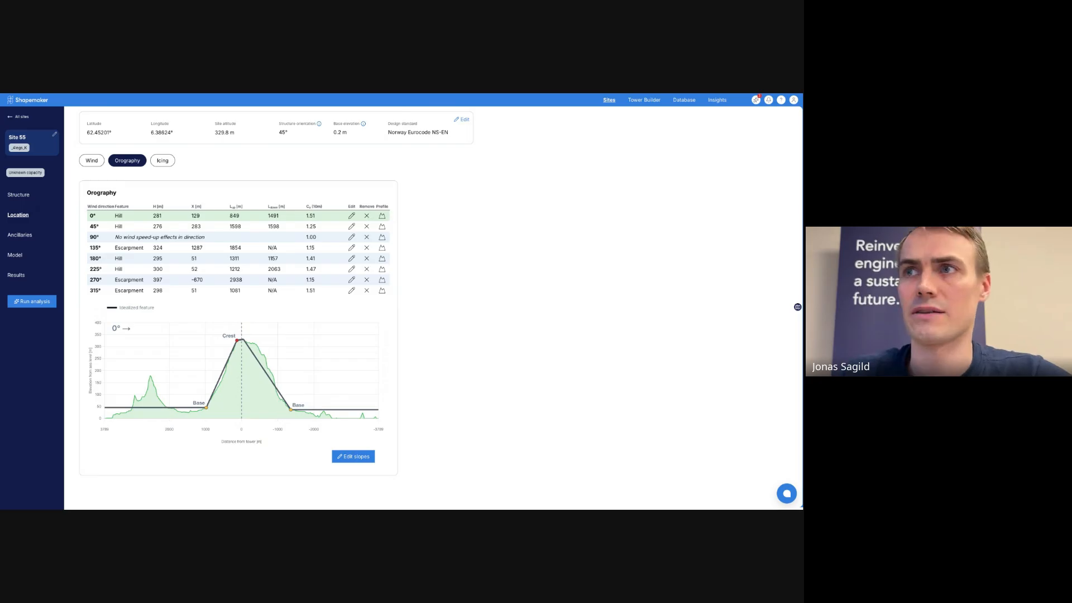
left_click(797, 307)
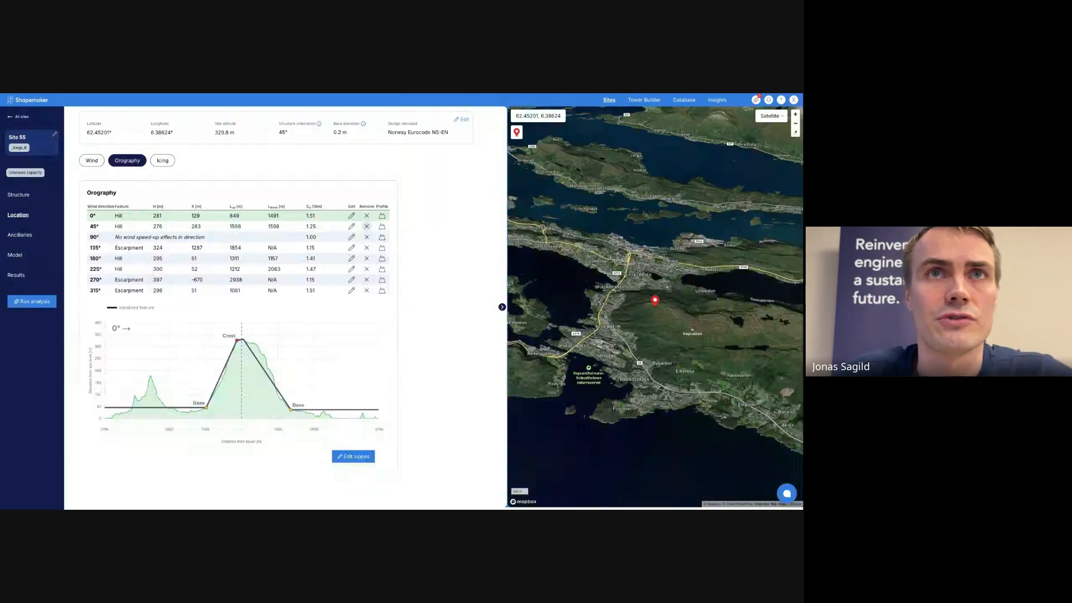
left_click(382, 226)
left_click(382, 247)
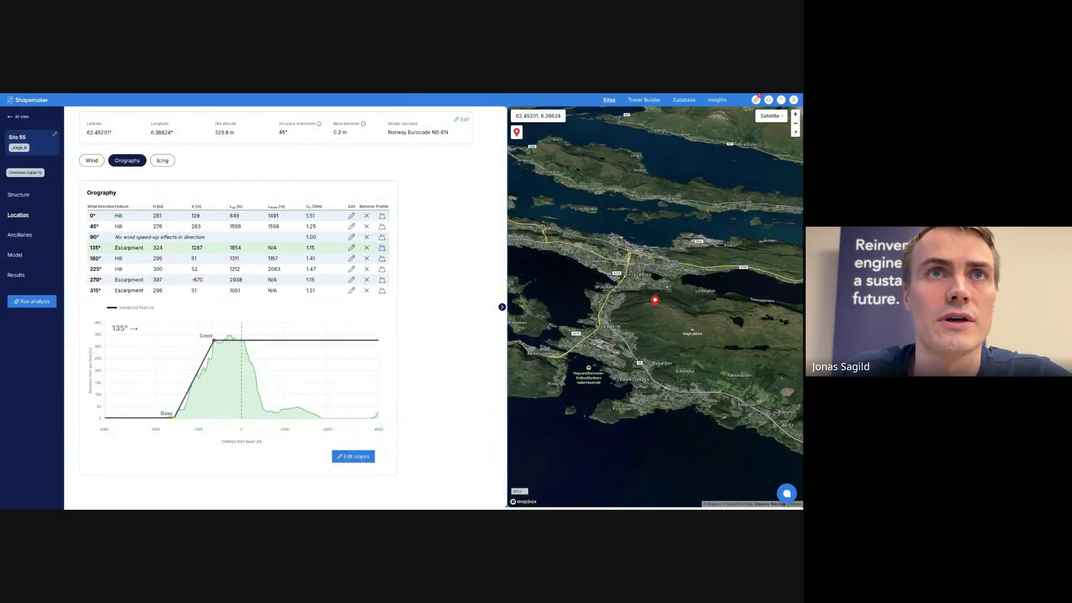
left_click(382, 258)
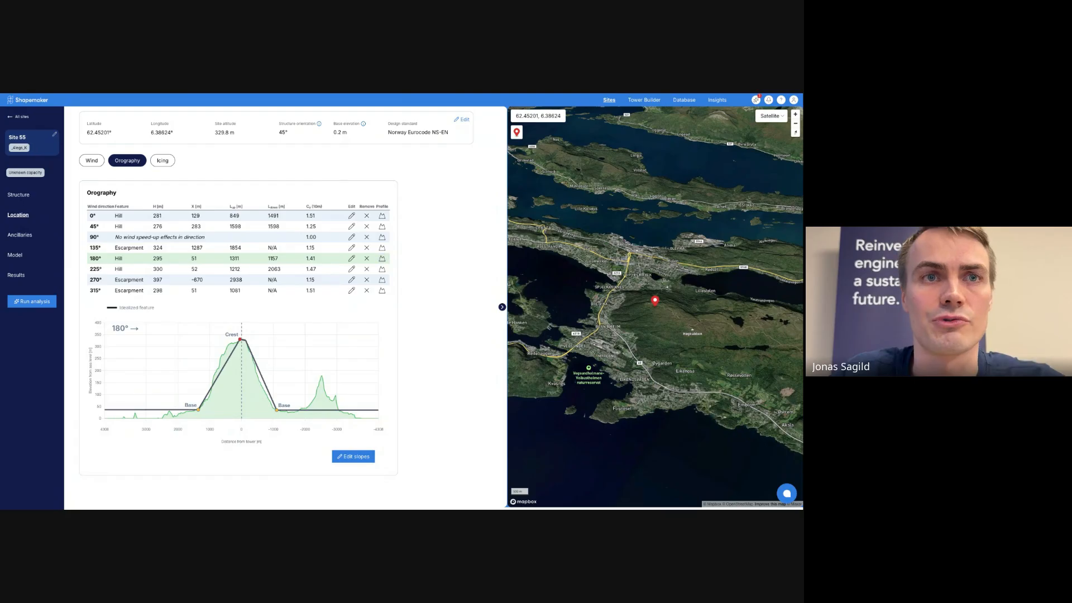
Step: Redefine the downwind slope of the 225° orography profile, placing its base about 1400 m past the tower and its crest at the hilltop
left_click(382, 268)
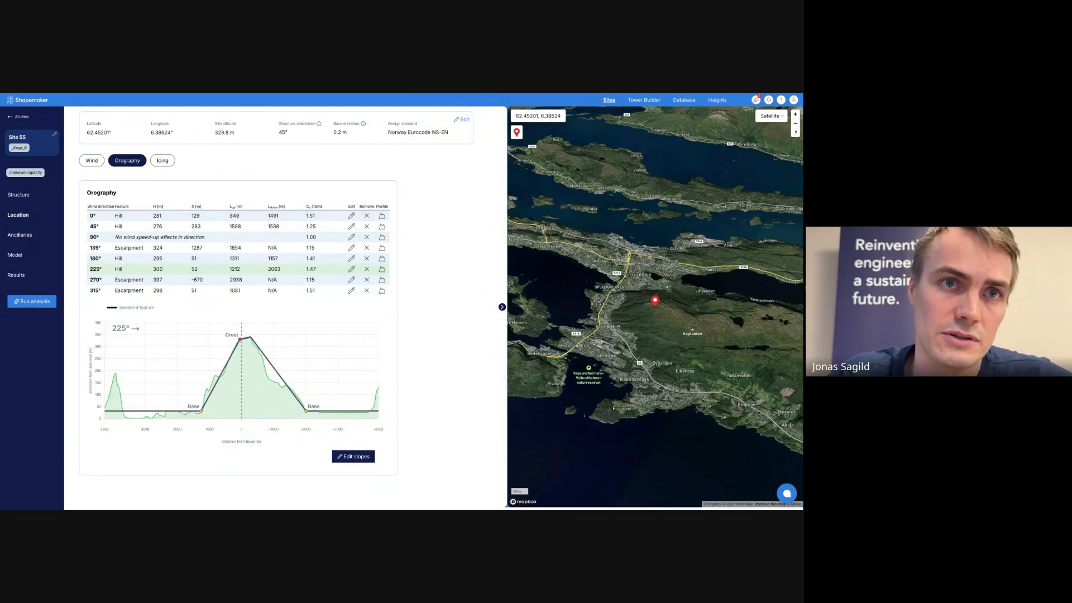
left_click(353, 456)
left_click(198, 456)
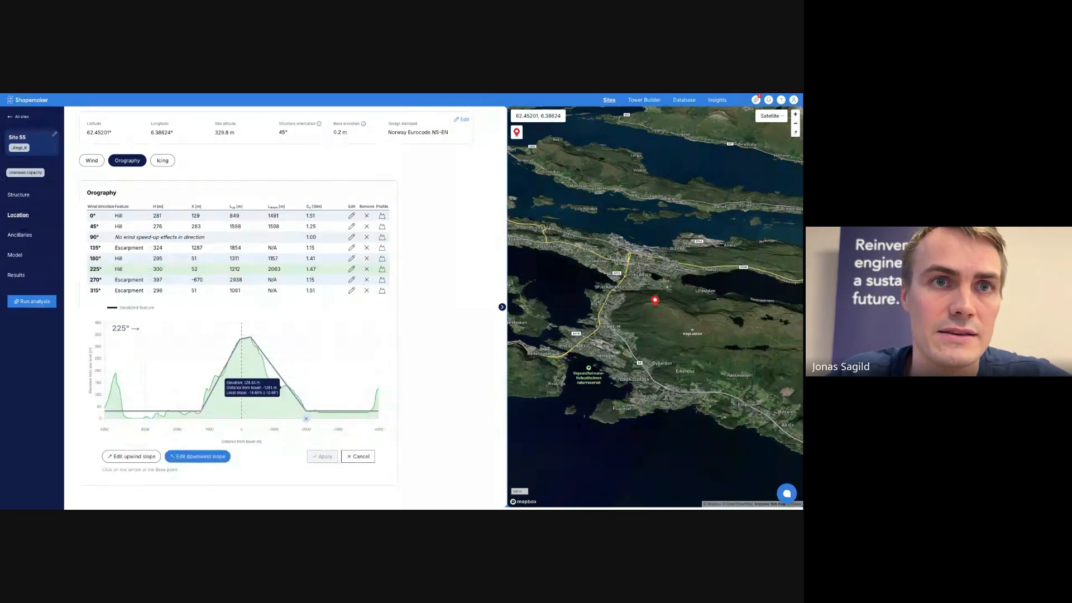
left_click(287, 385)
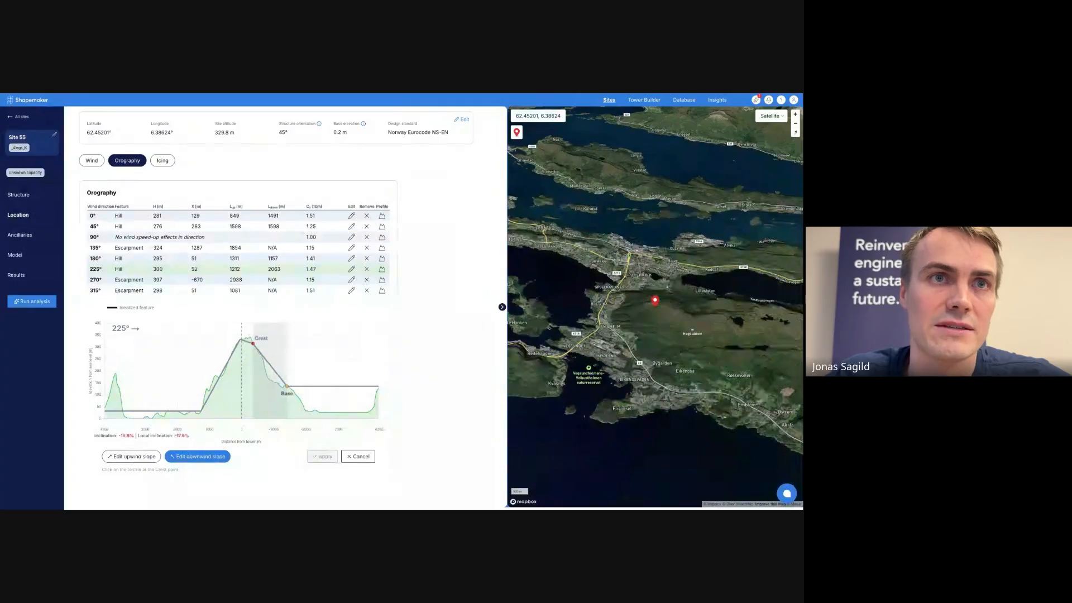
left_click(250, 338)
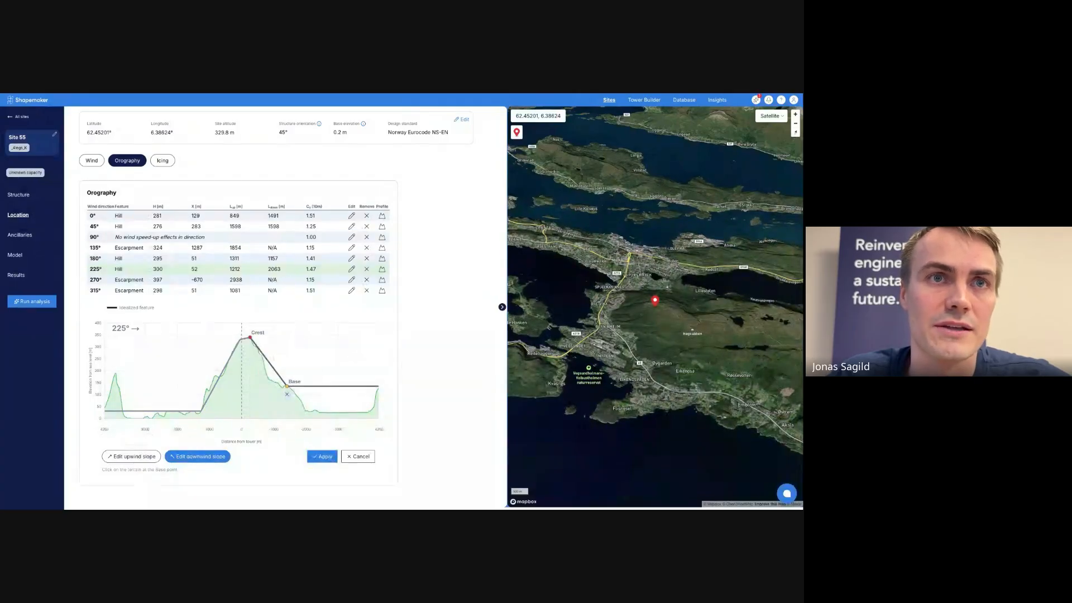
left_click(322, 457)
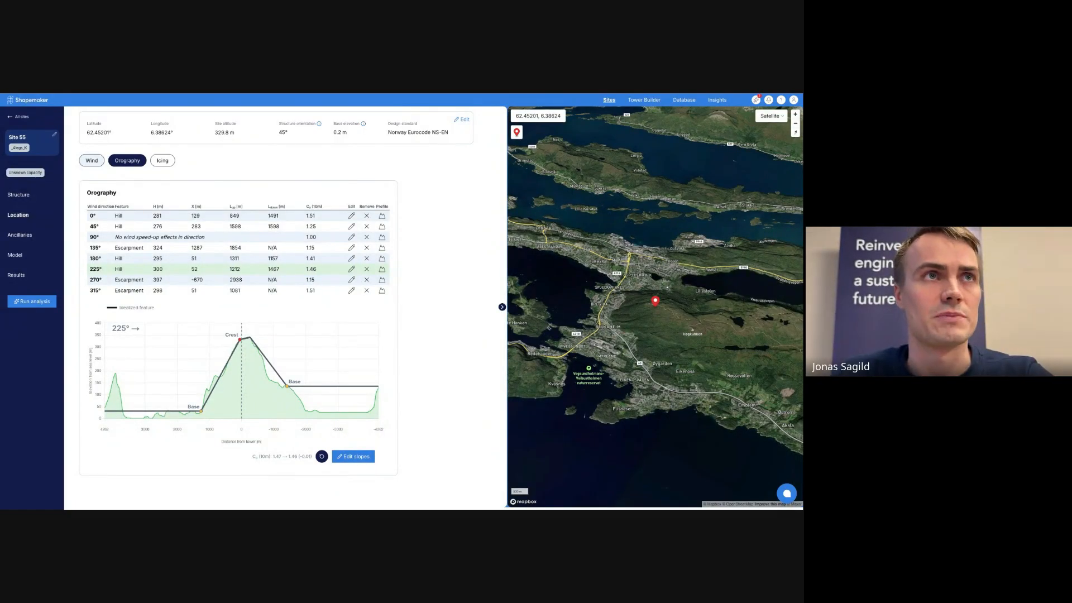
Step: Review the wind profile and surrounding terrain, and add the default German annex icing conditions to the location
left_click(92, 160)
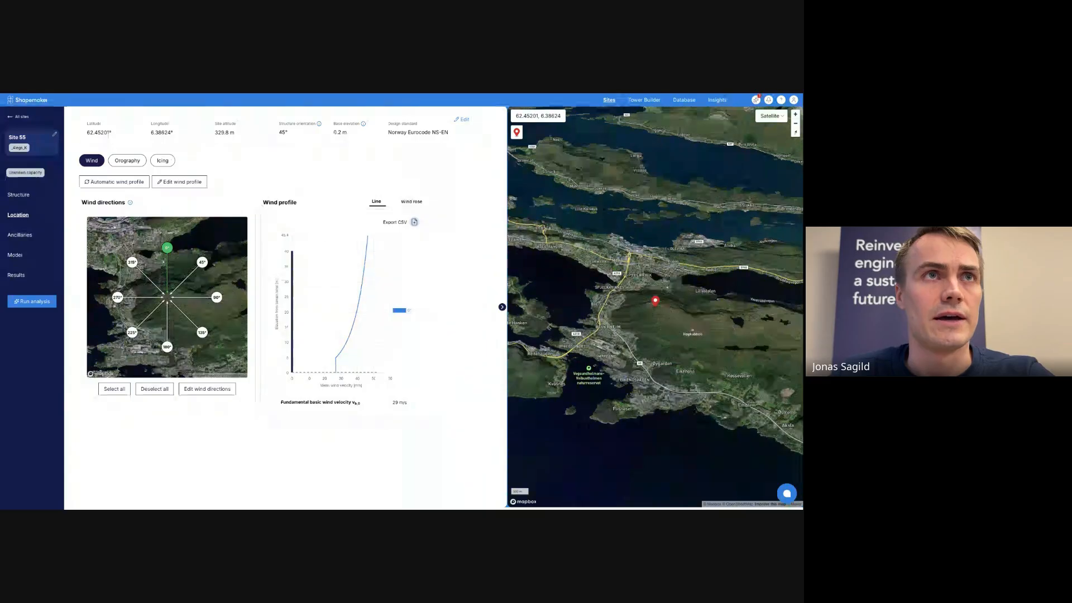
mouse_move(669, 325)
left_mouse_down()
mouse_move(650, 290)
mouse_move(657, 324)
left_mouse_up()
scroll(657, 324, "down", 5)
left_click(162, 160)
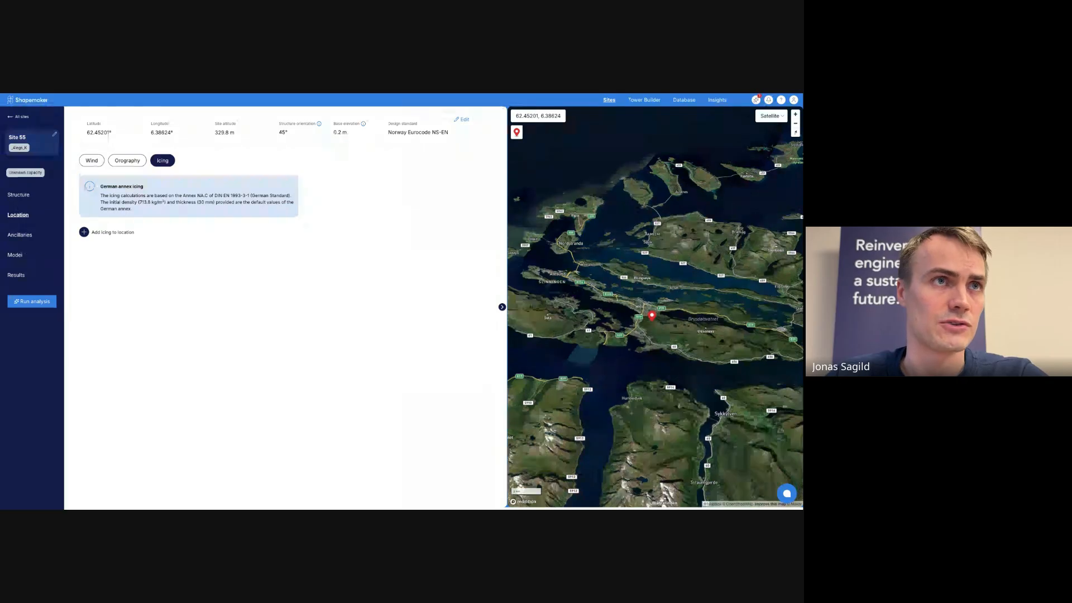
left_click(84, 231)
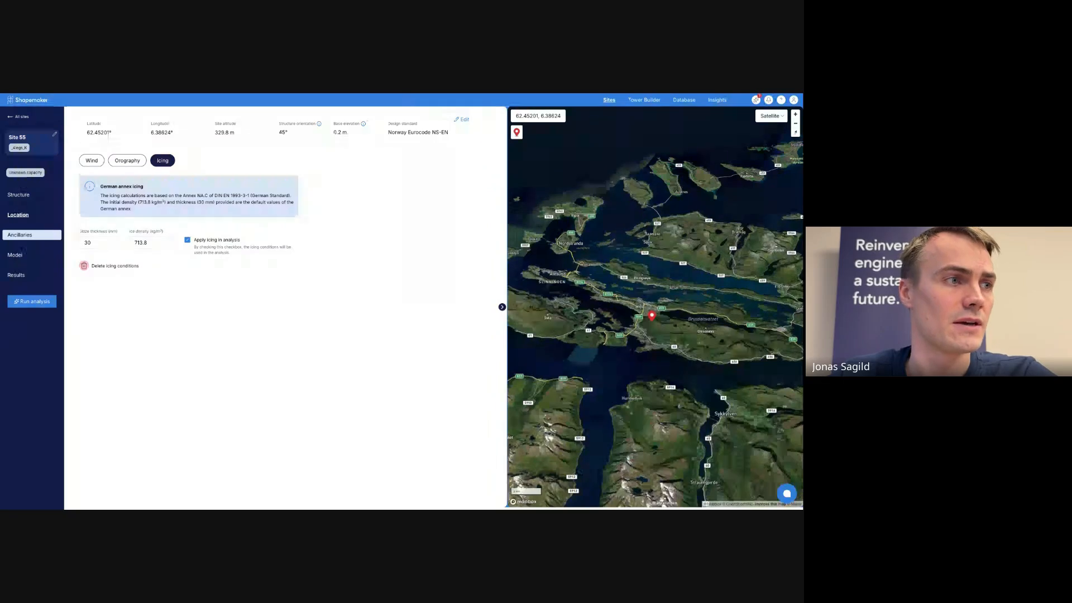
Step: Add the Kathrein 739662 GSM antenna as a discrete ancillary and duplicate it to make four antennas
left_click(21, 235)
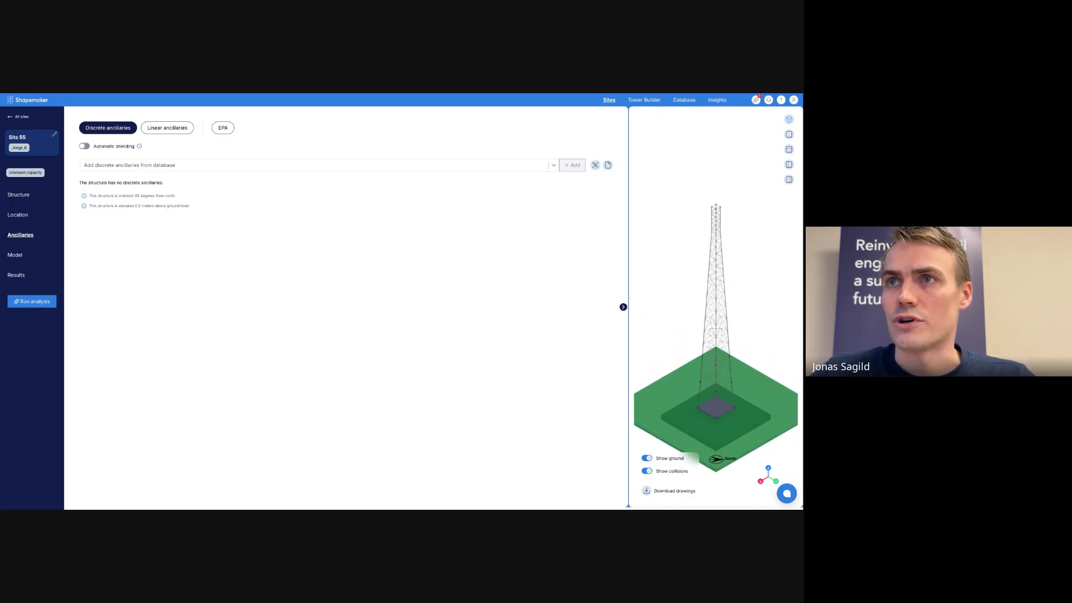
left_click(314, 165)
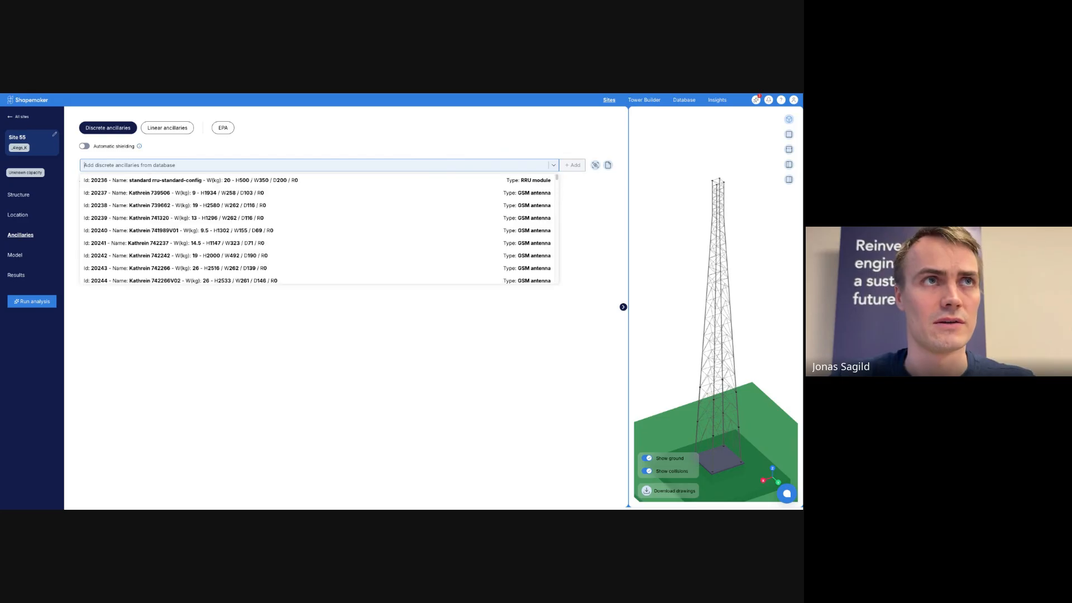
type("gsm")
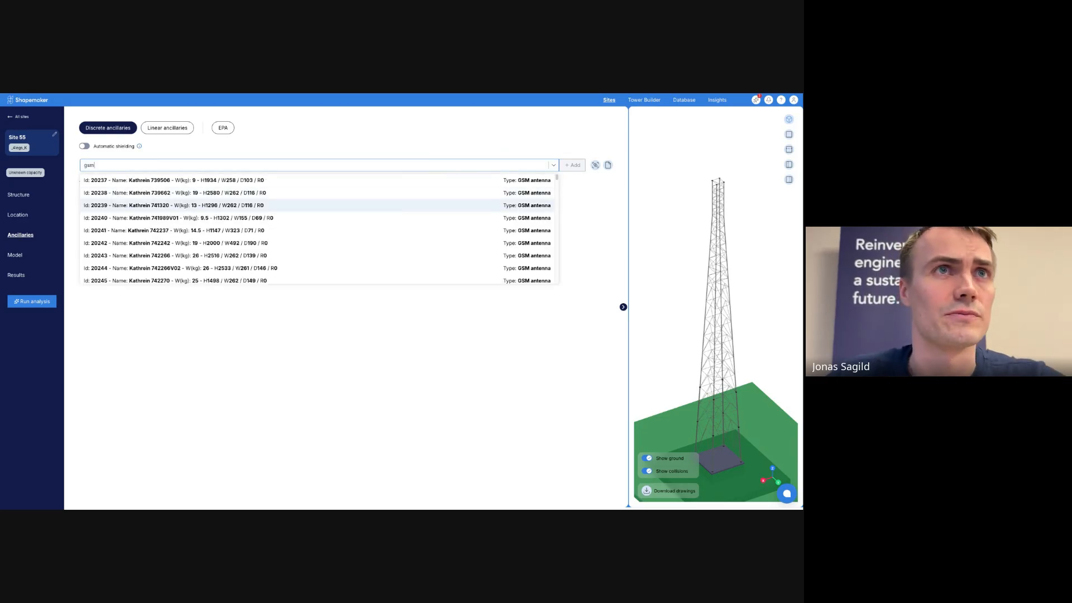
left_click(223, 193)
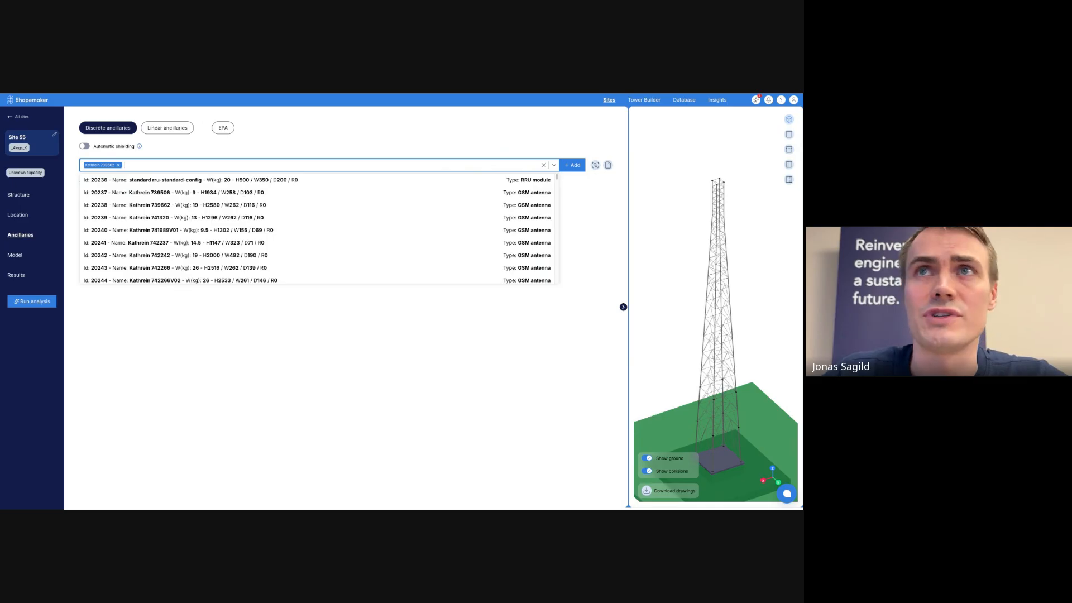
left_click(572, 166)
left_click(585, 207)
left_click(586, 207)
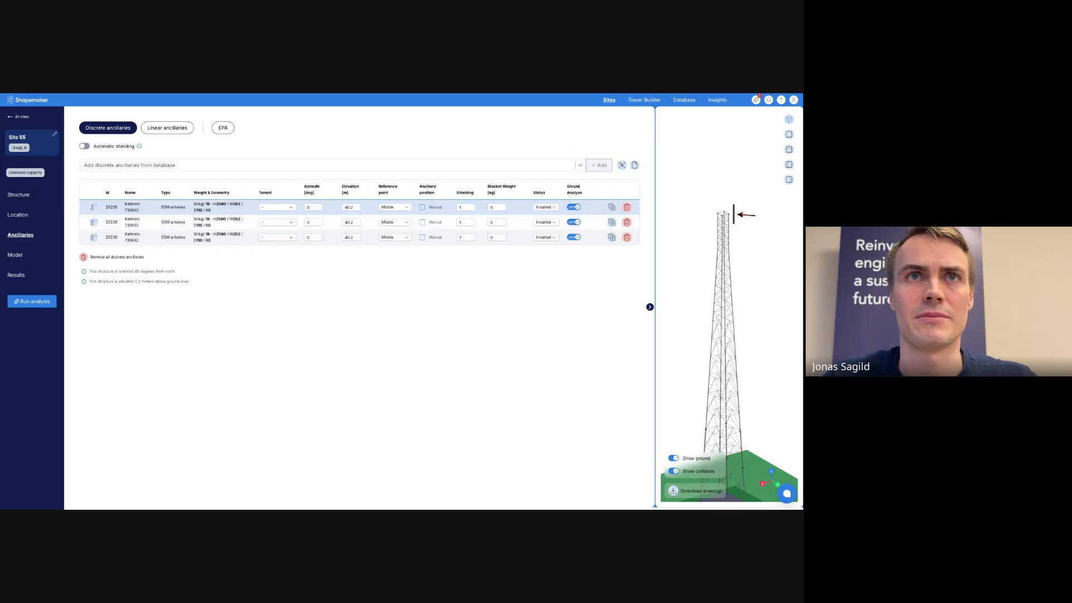
left_click(612, 207)
Step: Set the azimuths of the second, third and fourth GSM antennas to 90°, 180° and 270°
left_click(314, 222)
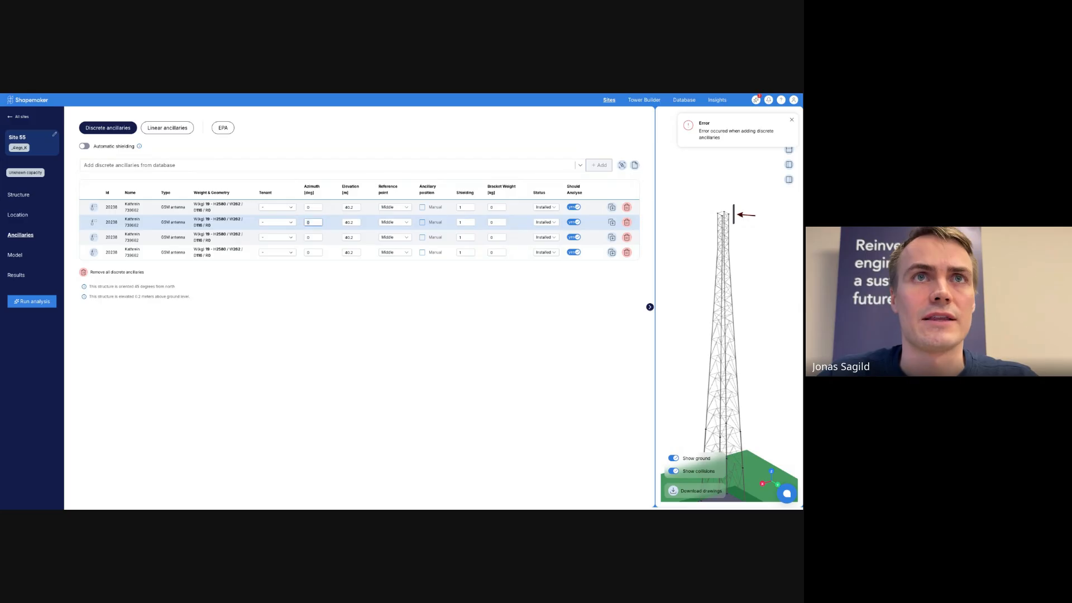
left_click(313, 237)
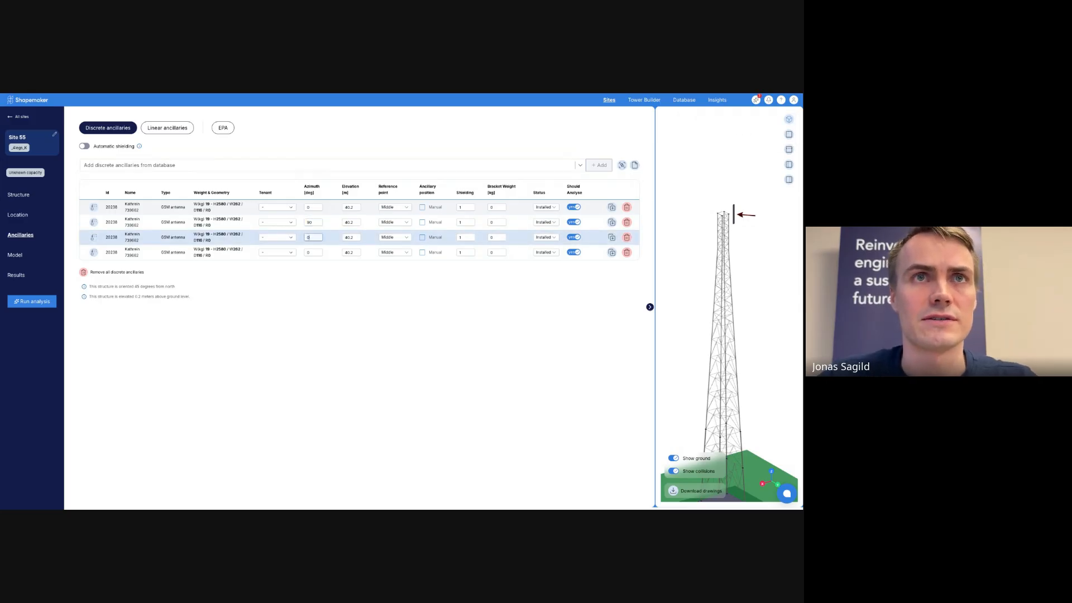
type("180")
left_click(313, 254)
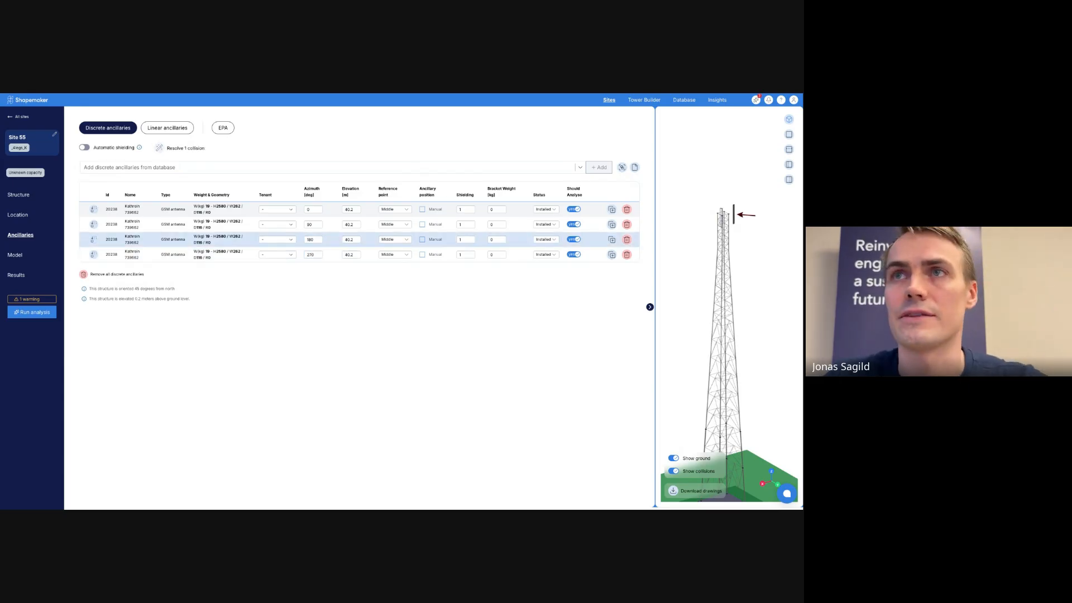
Step: Assign all four GSM antennas to the tenant O2
left_click(276, 209)
left_click(268, 244)
left_click(277, 222)
left_click(268, 259)
left_click(277, 237)
left_click(268, 272)
left_click(276, 253)
left_click(268, 287)
Step: Add the Ericsson 2479 RRU module, duplicate it to make four modules, and reload the ancillaries page
left_click(346, 166)
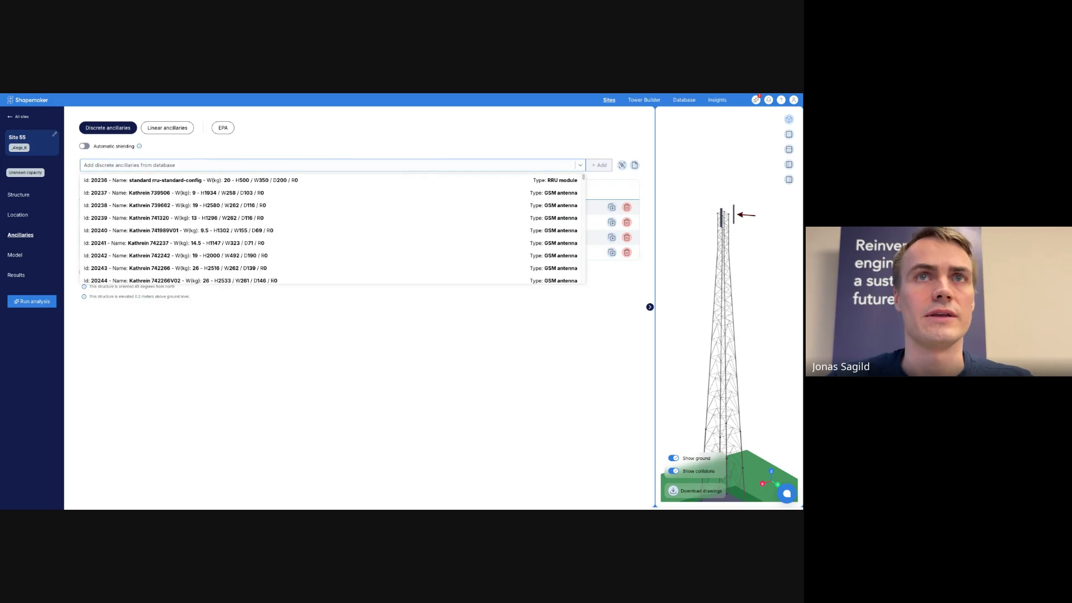
left_click(335, 165)
type("rru")
left_click(335, 218)
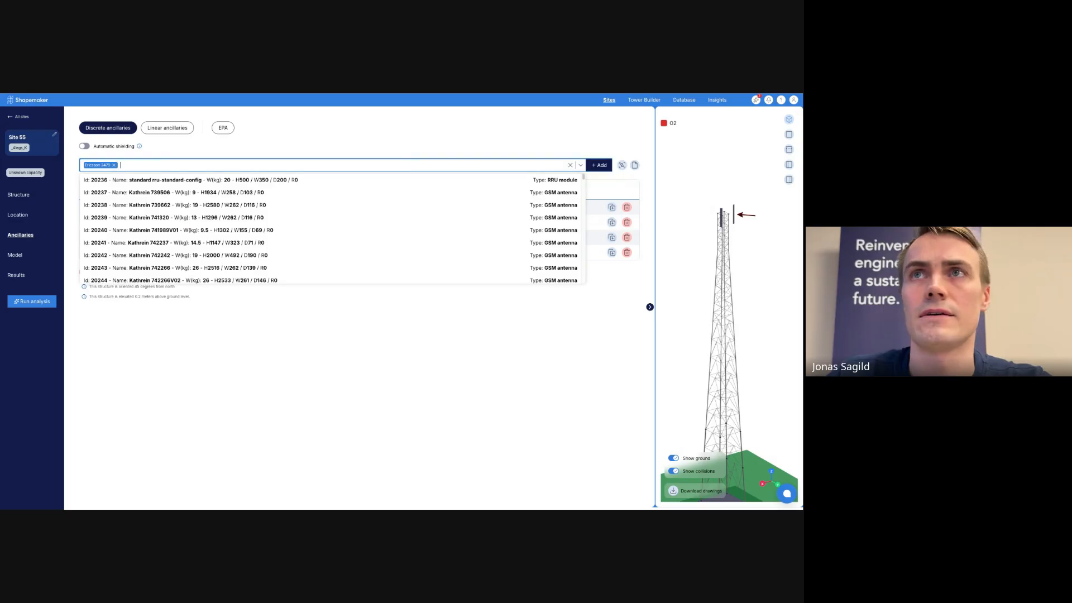
left_click(600, 166)
left_click(612, 268)
left_click(611, 283)
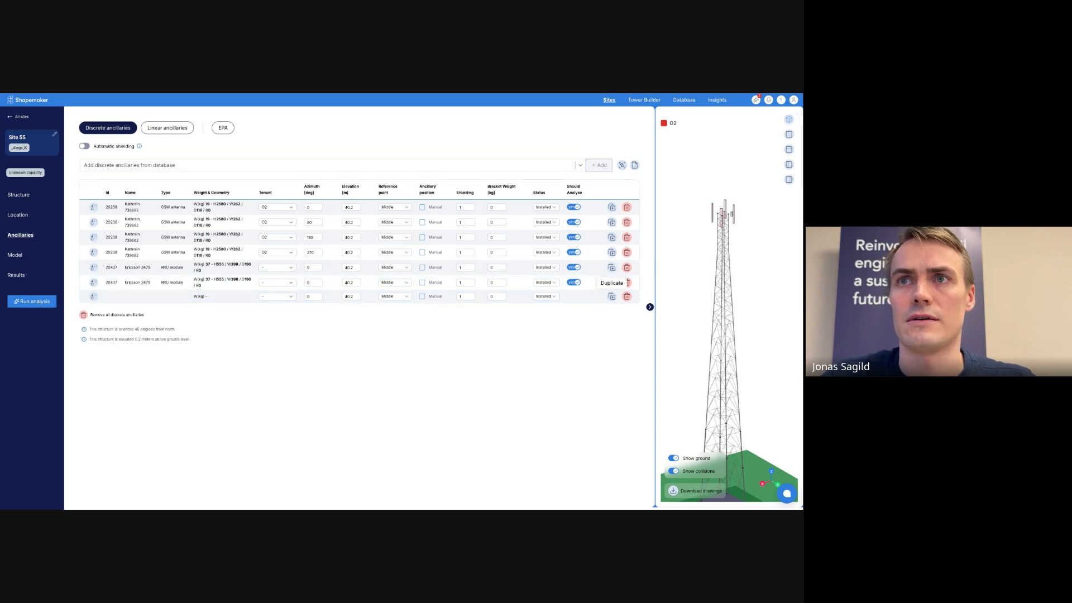
double_click(309, 282)
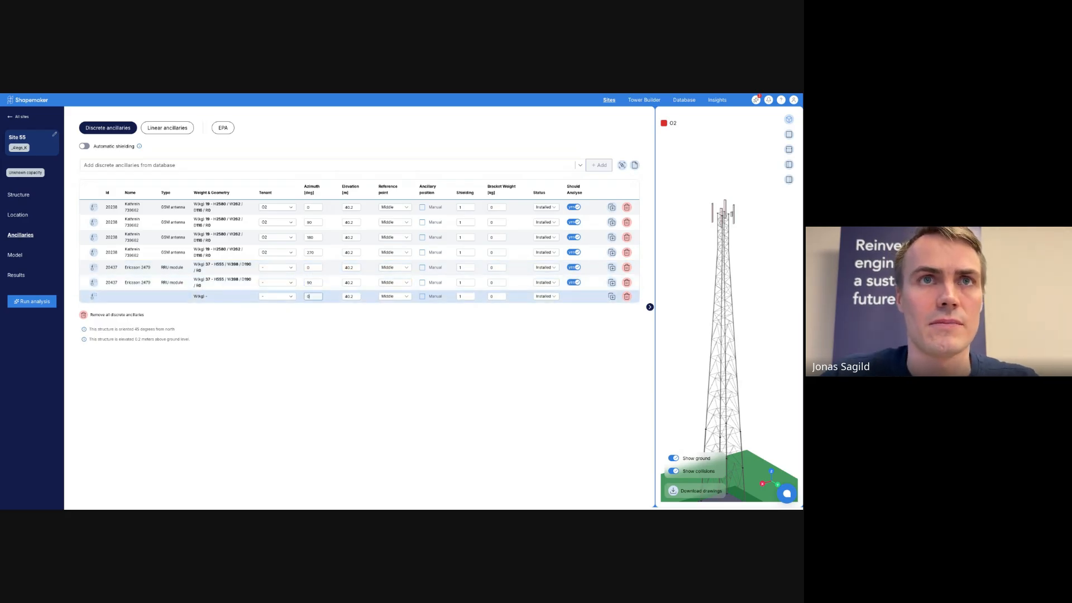
left_click(612, 297)
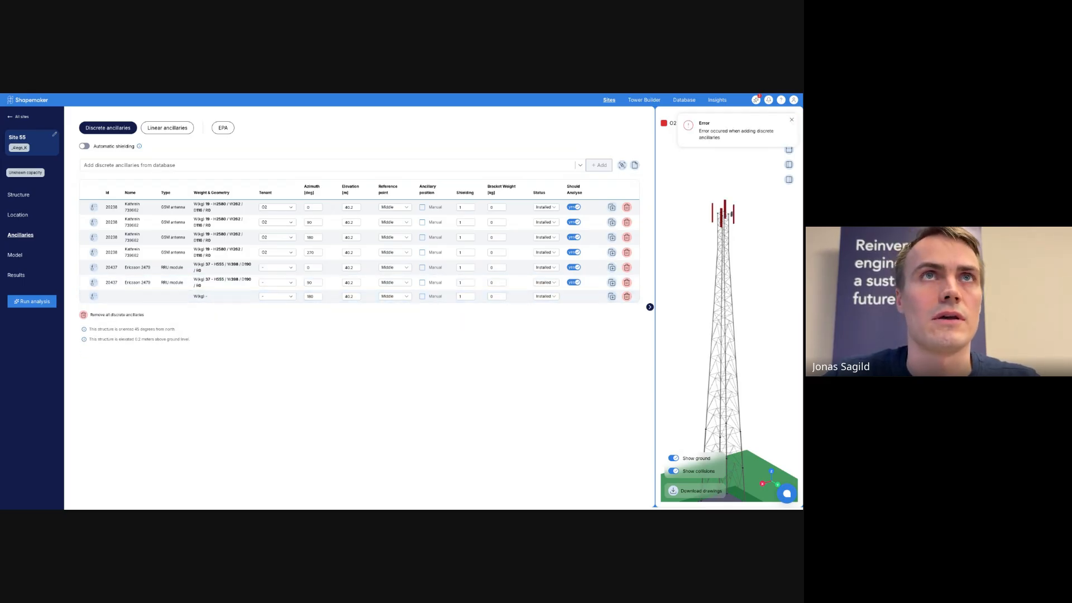
key("ctrl+r")
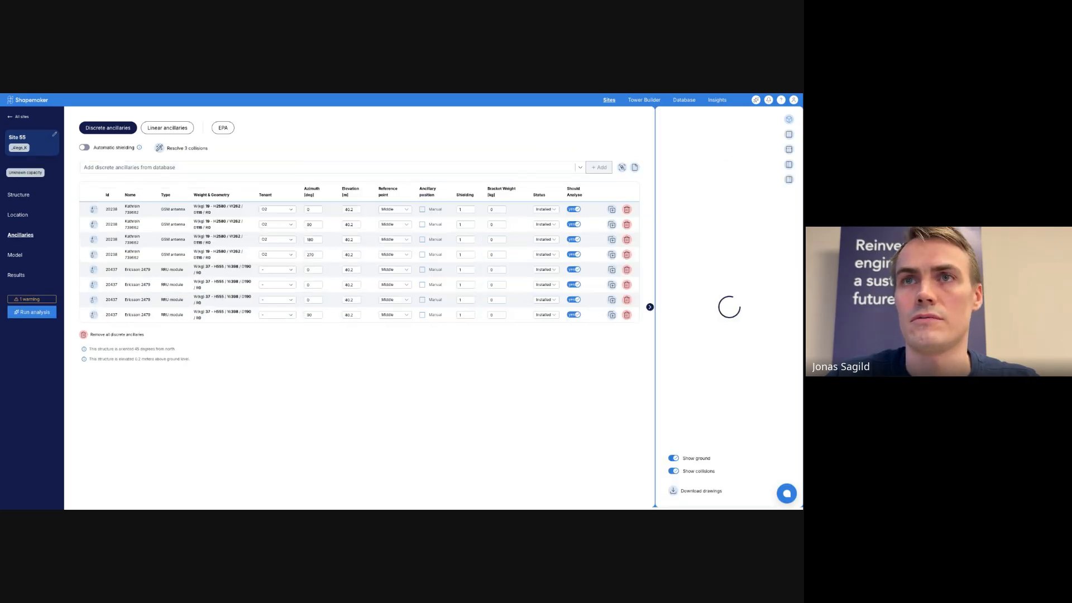
Step: Set the azimuths of the second, third and fourth RRU modules to 90°, 180° and 270°
double_click(310, 285)
type("90")
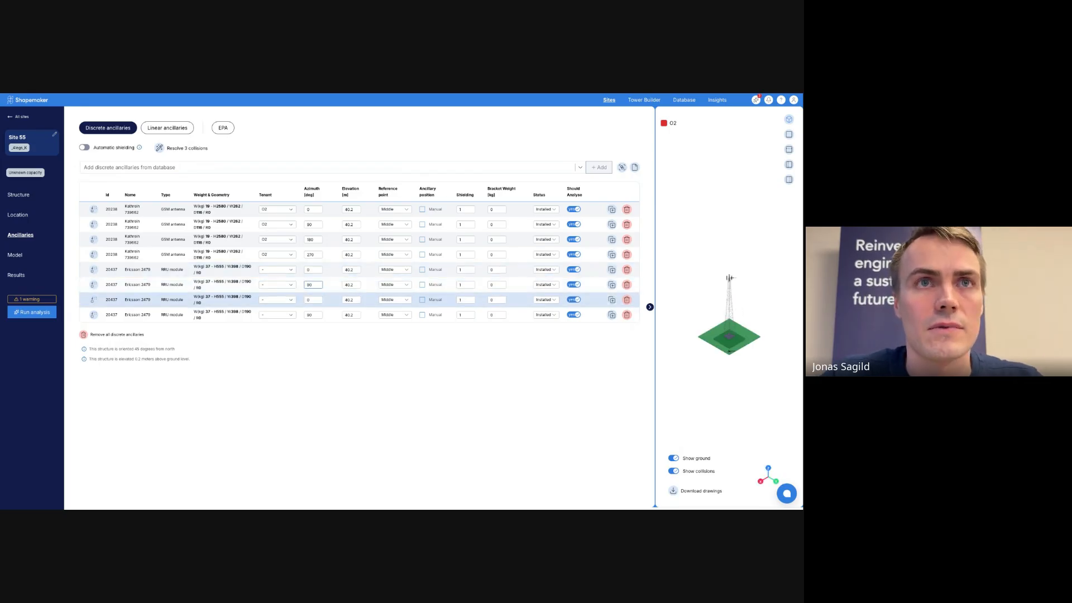
left_click(313, 315)
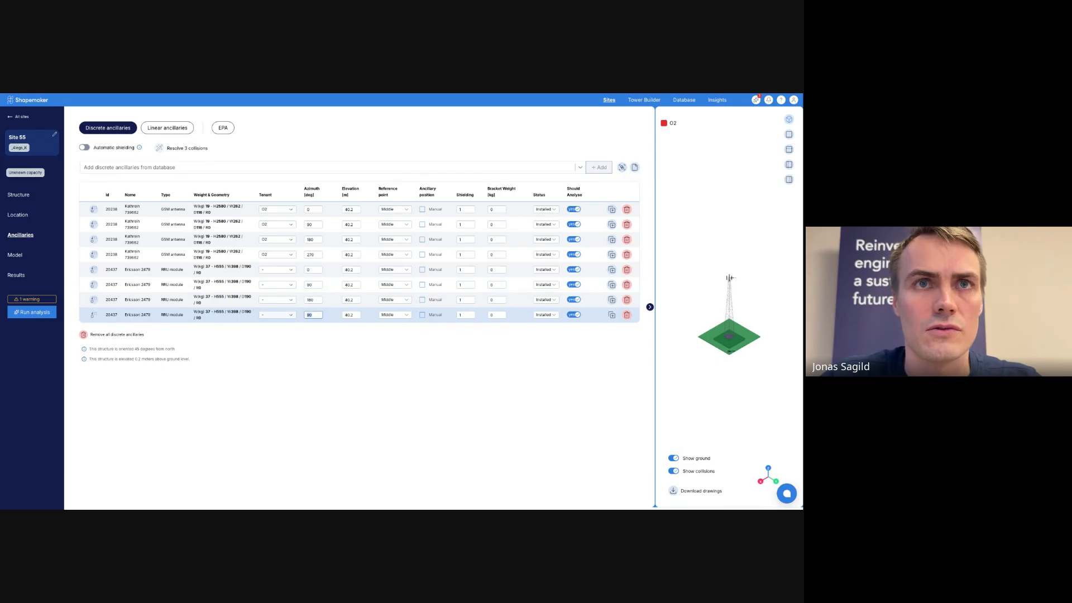
left_click(728, 335)
Step: Assign all four Ericsson RRU modules to the tenant O2
scroll(728, 335, "up", 10)
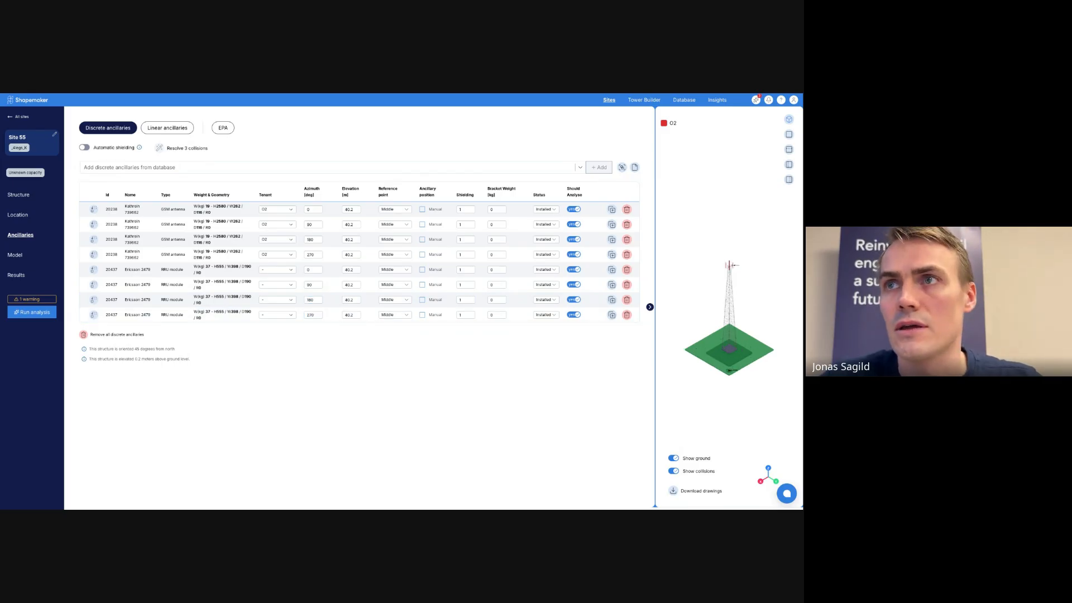
left_click_drag(728, 335, 710, 324)
scroll(729, 307, "up", 5)
right_click_drag(730, 307, 729, 353)
scroll(729, 335, "up", 8)
left_click(276, 267)
left_click(255, 305)
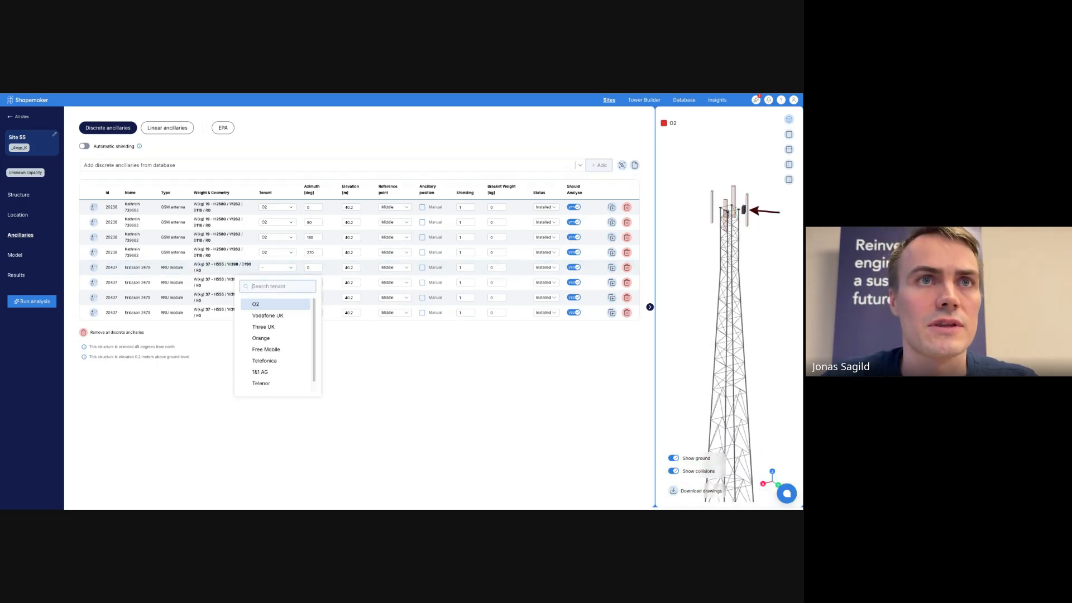
left_click(277, 282)
left_click(255, 319)
left_click(276, 297)
left_click(256, 334)
left_click(277, 313)
left_click(256, 349)
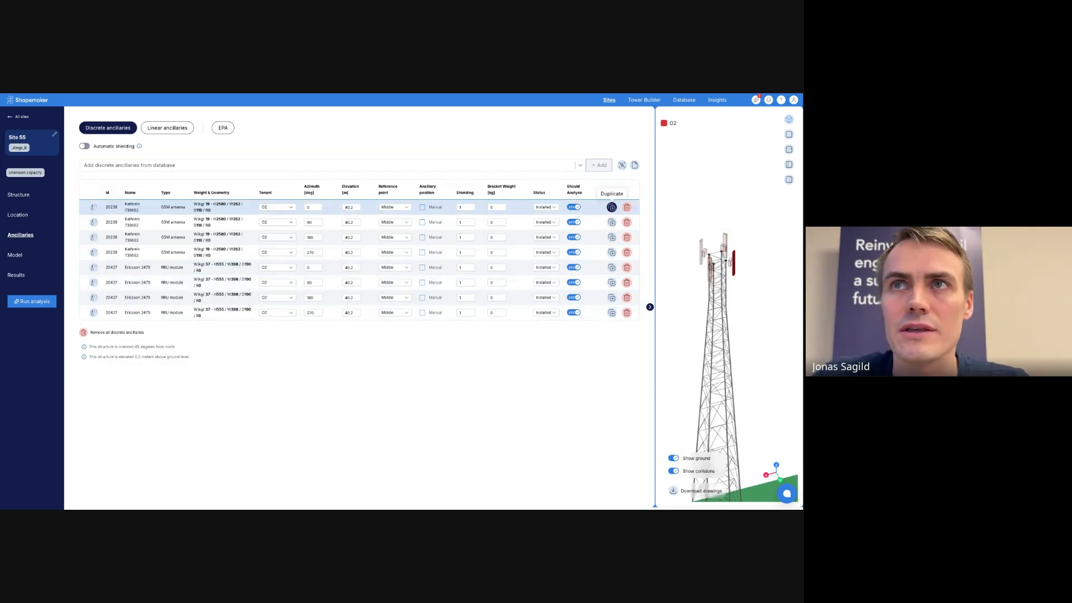
Step: Duplicate each of the four O2 GSM antennas and four O2 RRU modules once
left_click(612, 207)
left_click(612, 222)
left_click(612, 252)
left_click(612, 267)
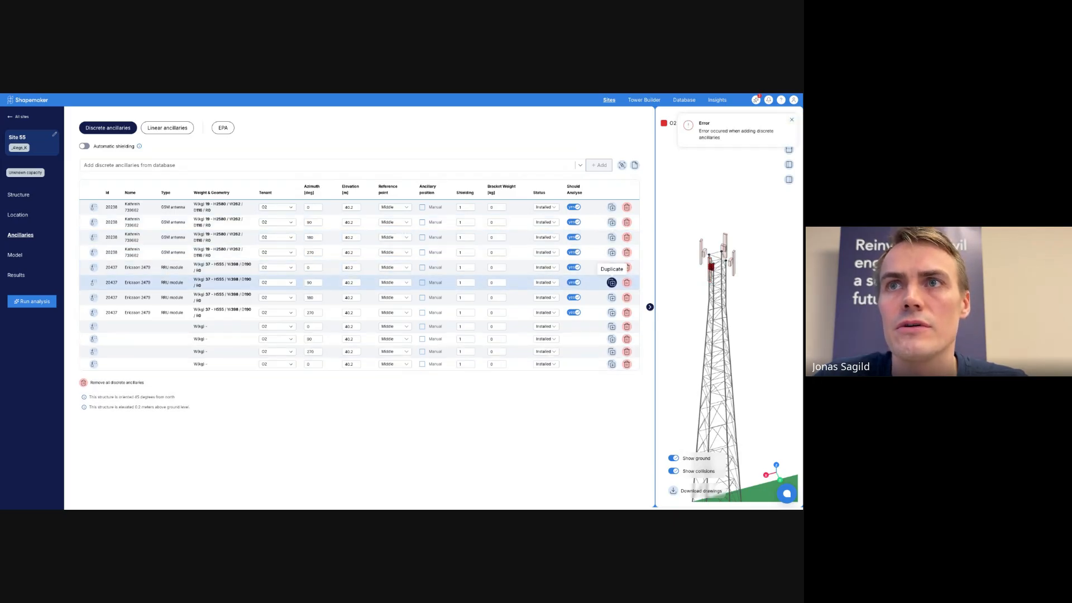
left_click(612, 298)
left_click(613, 313)
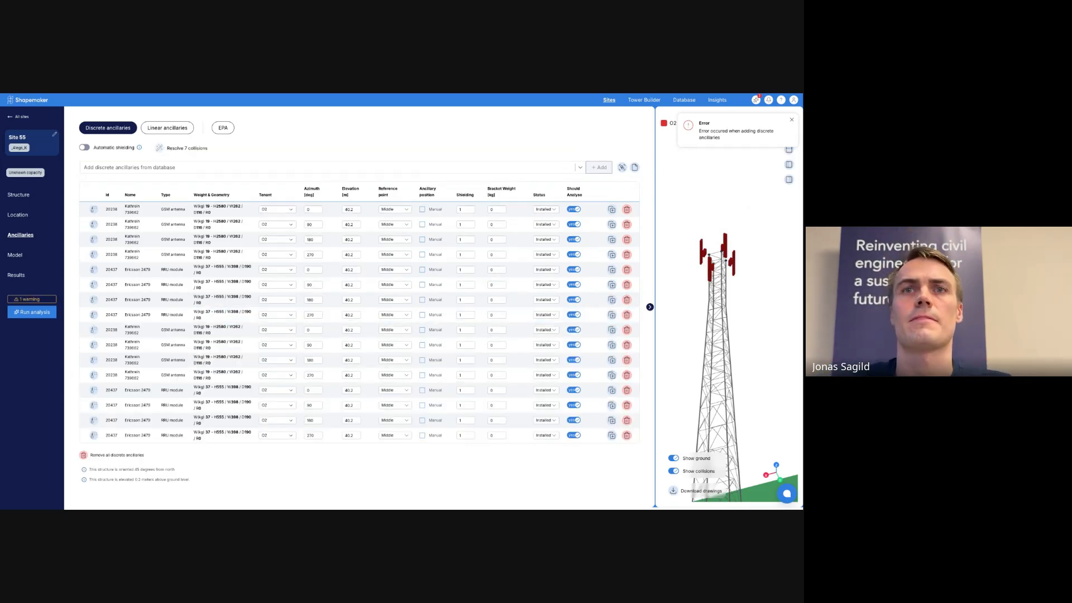
Step: Change the tenant of the four duplicated GSM antennas to Vodafone UK
left_click(276, 329)
left_click(268, 378)
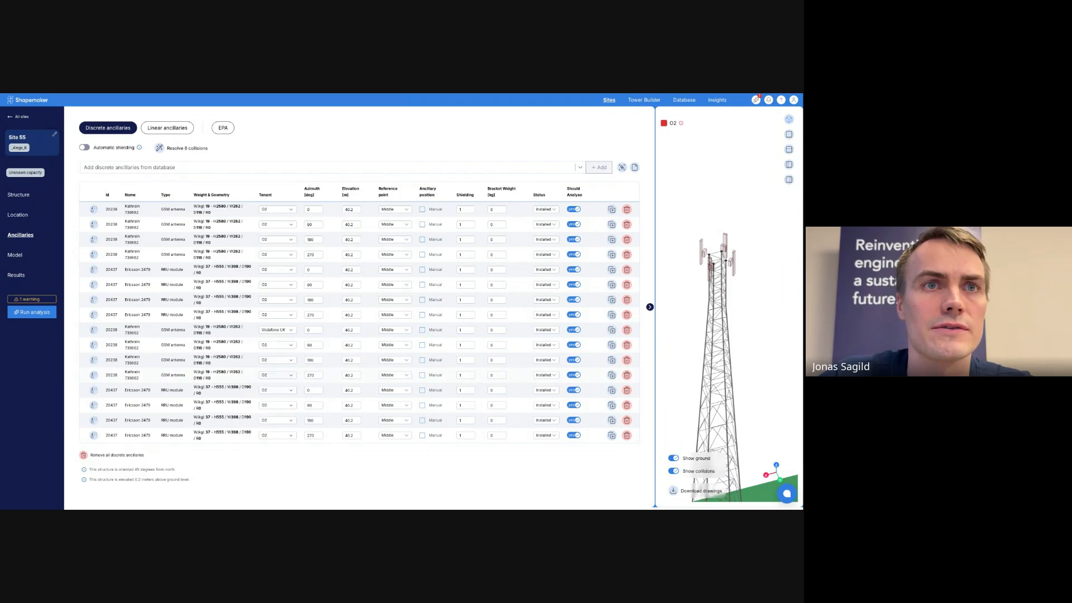
left_click(276, 345)
left_click(268, 394)
left_click(277, 359)
left_click(268, 408)
left_click(277, 375)
left_click(268, 424)
Step: Change the tenant of the four duplicated RRU modules to Vodafone UK
left_click(276, 390)
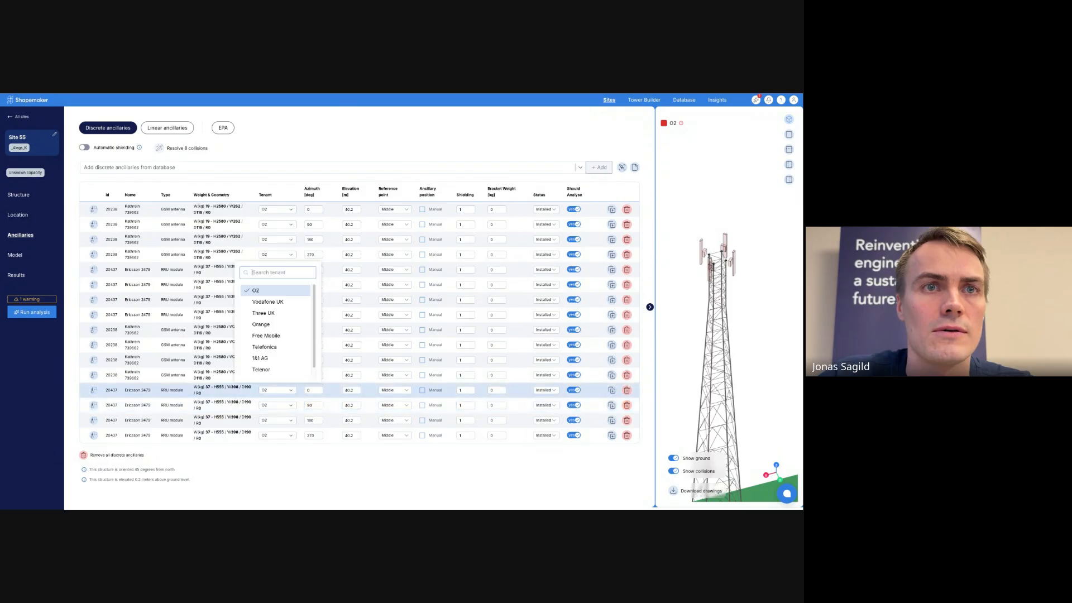
left_click(269, 291)
left_click(276, 405)
left_click(268, 316)
left_click(277, 420)
left_click(268, 331)
left_click(276, 435)
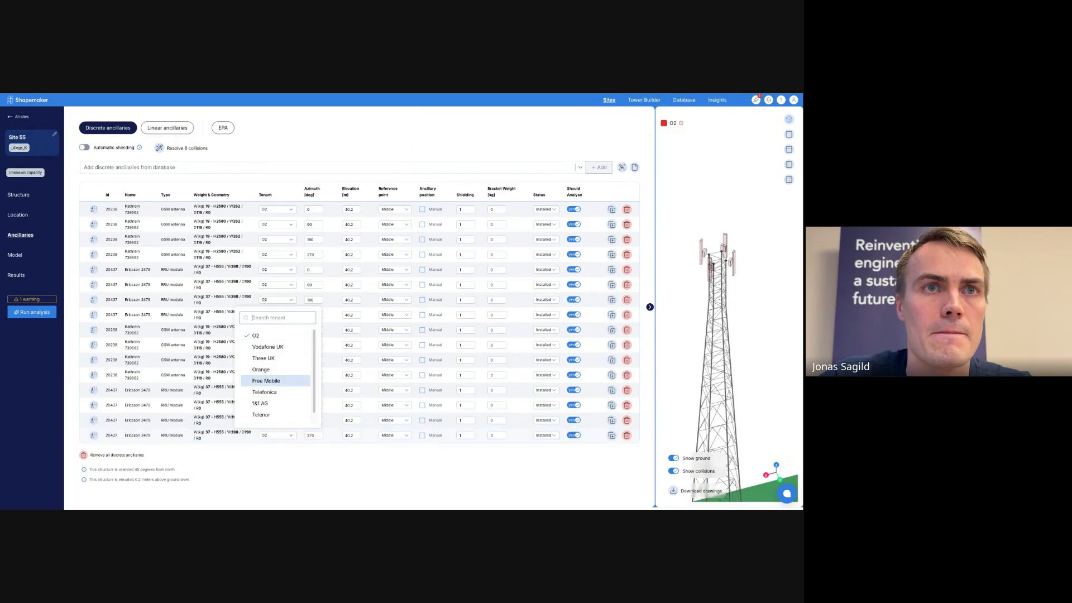
left_click(268, 346)
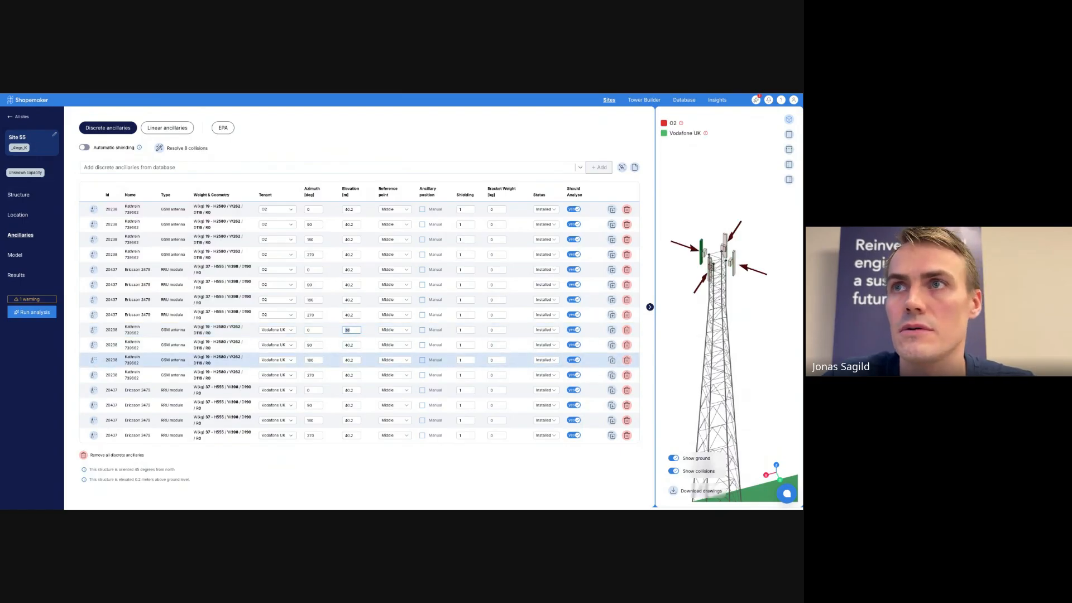
Step: Set the elevation of the four Vodafone UK GSM antennas to 38 m
type("38")
double_click(350, 360)
type("38")
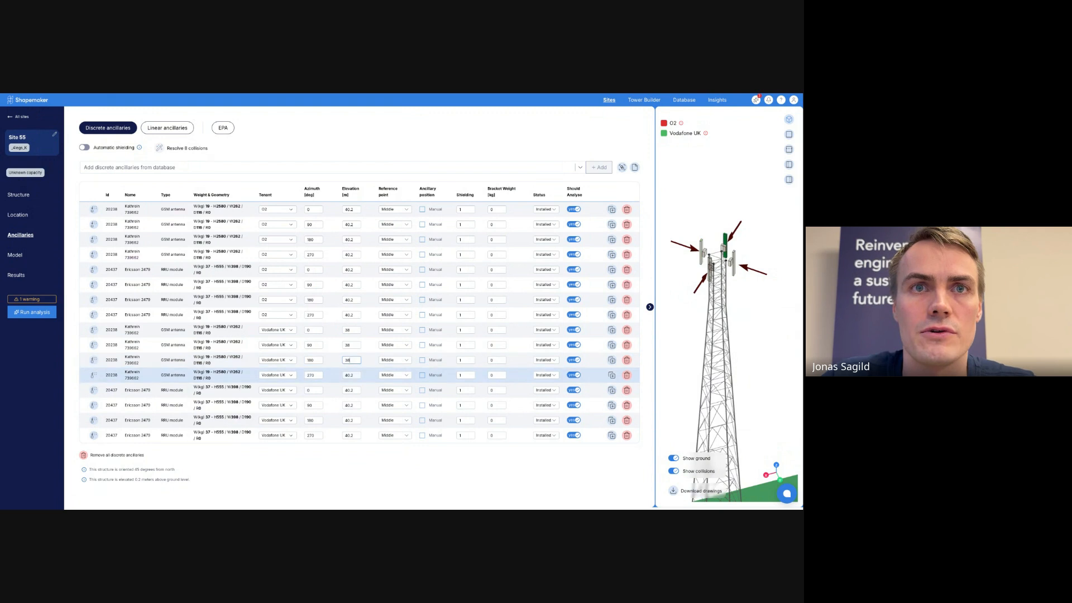
double_click(349, 375)
type("38")
Step: Set the elevation of the four Vodafone UK RRU modules to 38 m and inspect the equipment on the tower model
double_click(350, 391)
type("38")
double_click(349, 405)
type("38")
double_click(349, 420)
type("38")
double_click(349, 436)
type("38")
left_click_drag(736, 291, 705, 274)
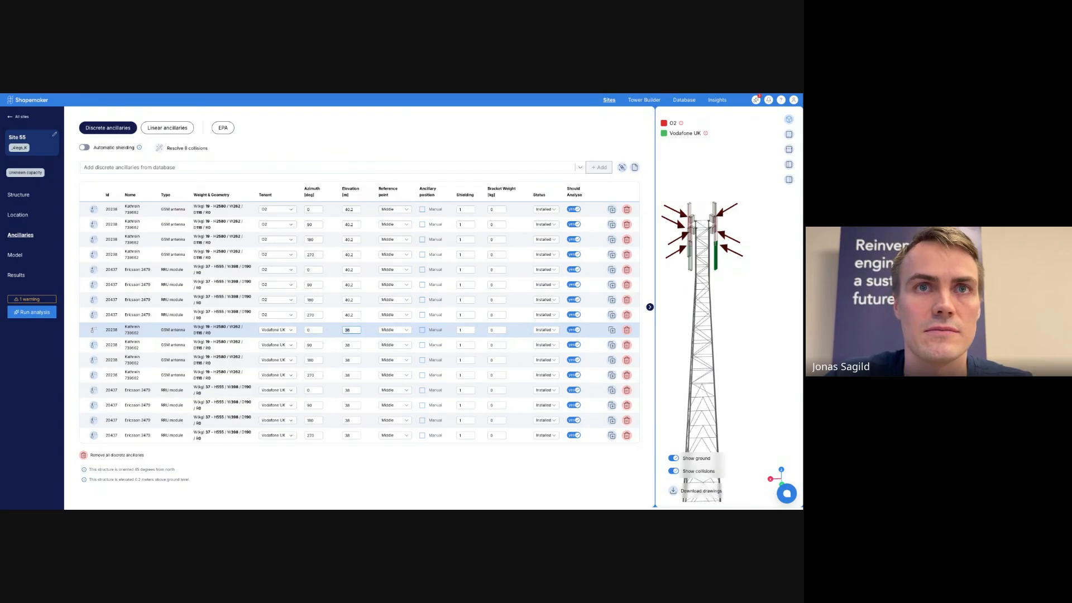
Step: Set the elevation of the remaining three Vodafone UK GSM antennas to 36 m
double_click(350, 345)
type("36")
double_click(350, 360)
type("36")
double_click(349, 375)
type("36")
Step: Set the elevation of the four Vodafone UK RRU modules to 36 m and check each tenant's equipment on the tower model
left_click(349, 390)
double_click(350, 390)
type("36")
double_click(349, 405)
type("36")
double_click(349, 420)
type("36")
double_click(350, 435)
type("36")
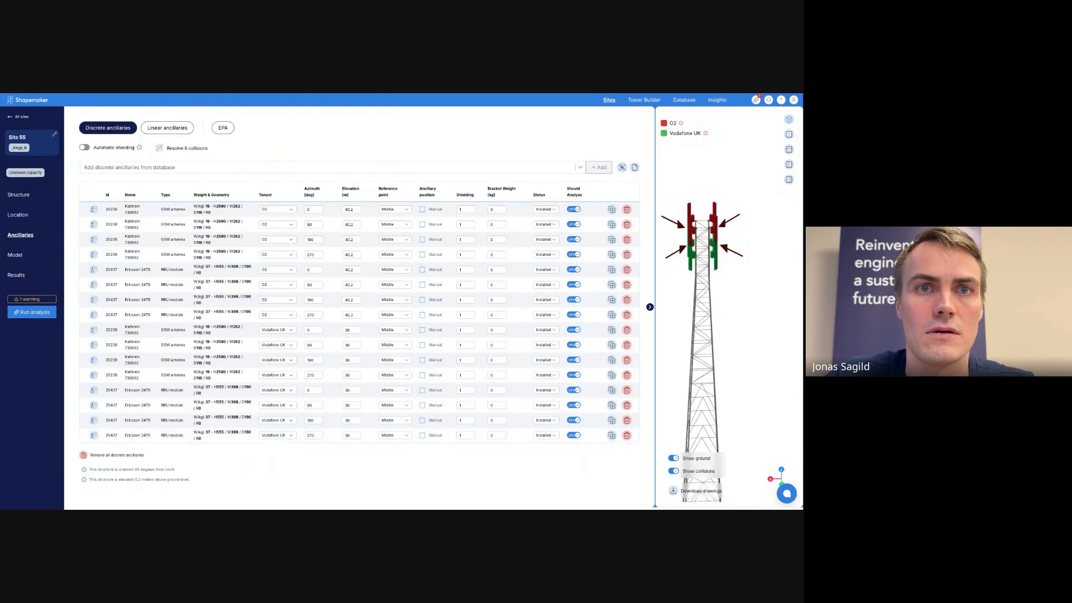
mouse_move(715, 301)
left_mouse_down()
mouse_move(759, 288)
mouse_move(716, 285)
left_mouse_up()
right_click_drag(716, 284, 746, 329)
left_click_drag(746, 330, 779, 310)
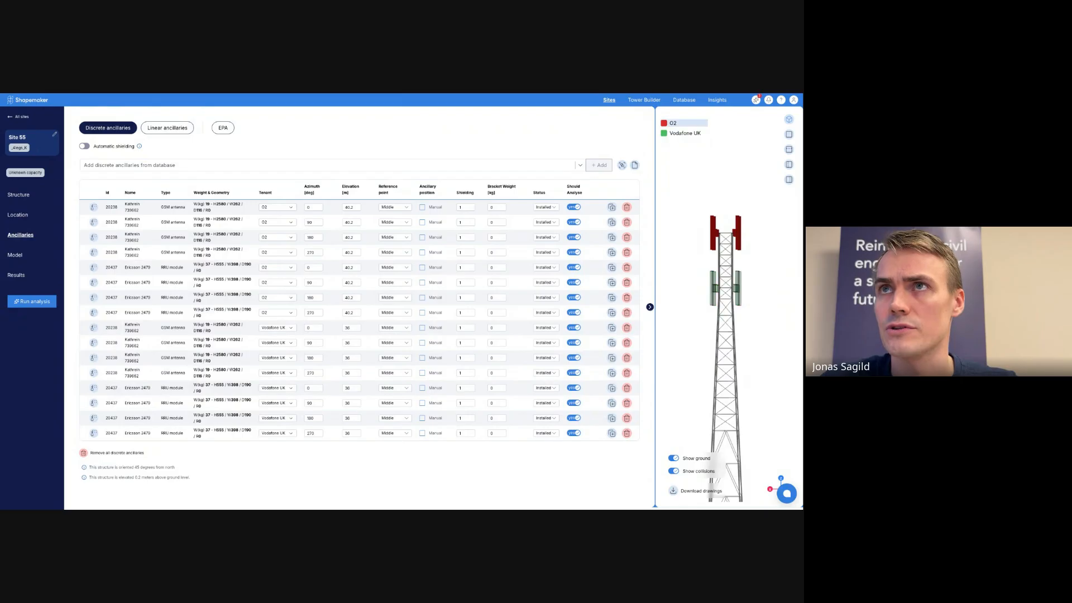
left_click(685, 134)
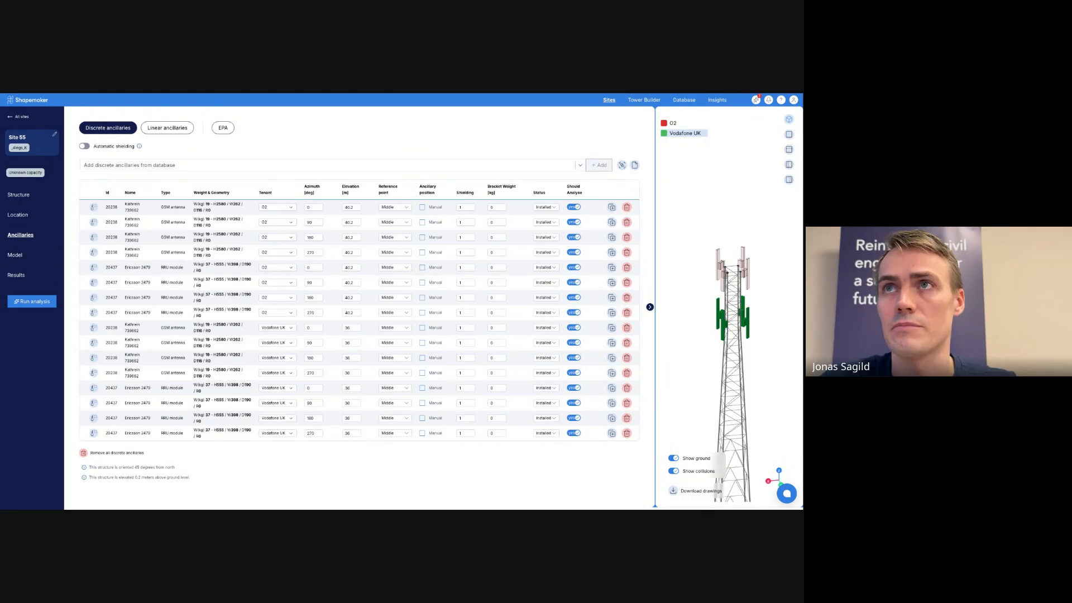
Step: Search the ancillary database for "mw" and add the Andrew ANT20.628HPX microwave dish to the discrete ancillaries
left_click(328, 165)
type("gsm")
key("BackSpace")
key("BackSpace")
key("BackSpace")
type("mw")
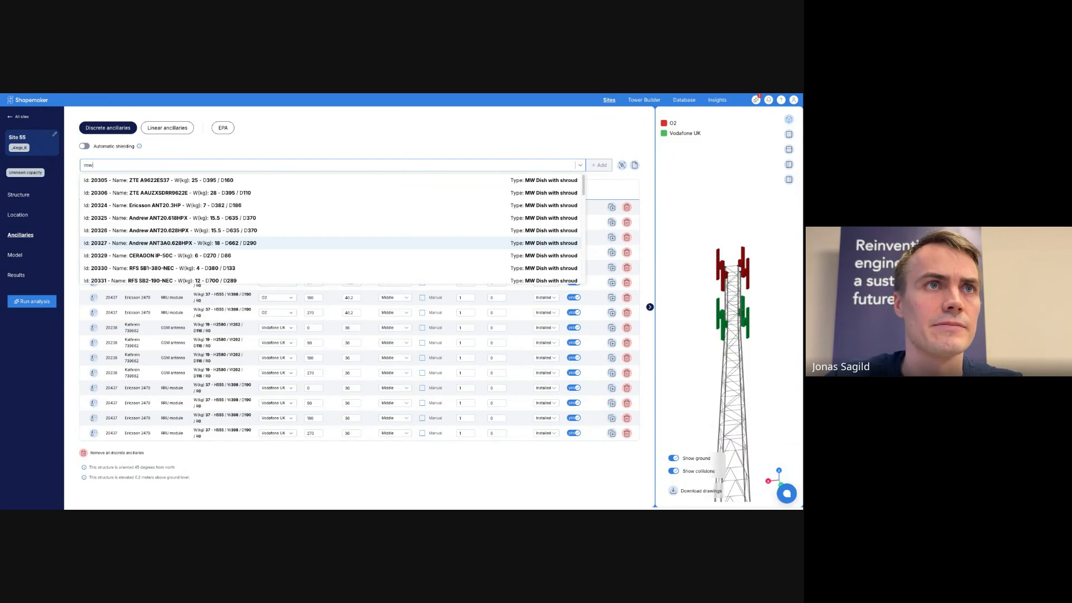
key("Up")
key("Return")
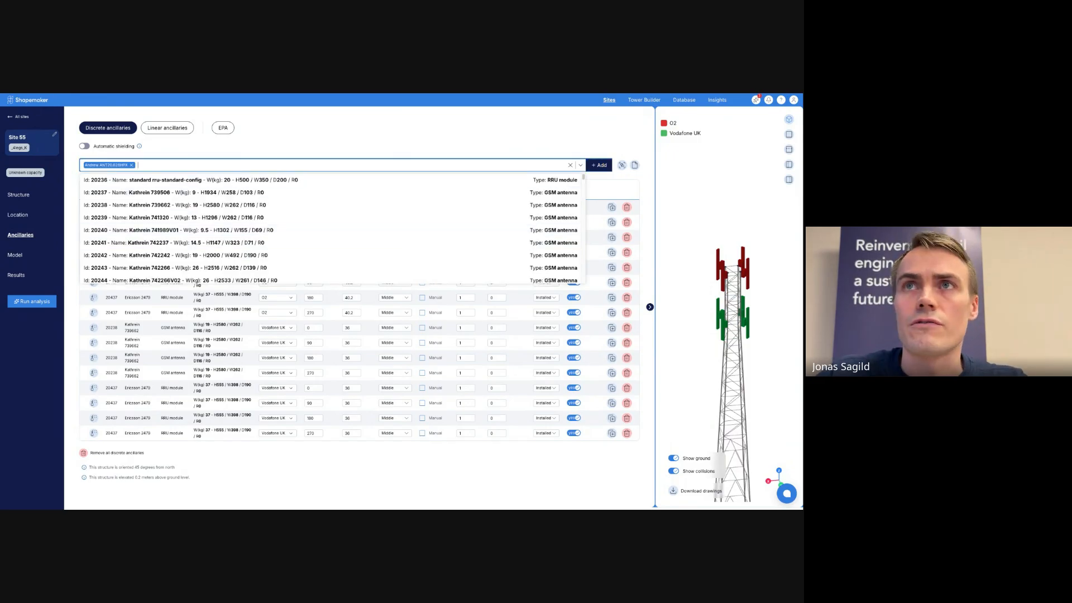
left_click(599, 165)
Step: Set the microwave dish's elevation to 20 m and its tenant to Telefonica
scroll(358, 419, "down", 1)
double_click(358, 439)
type("20")
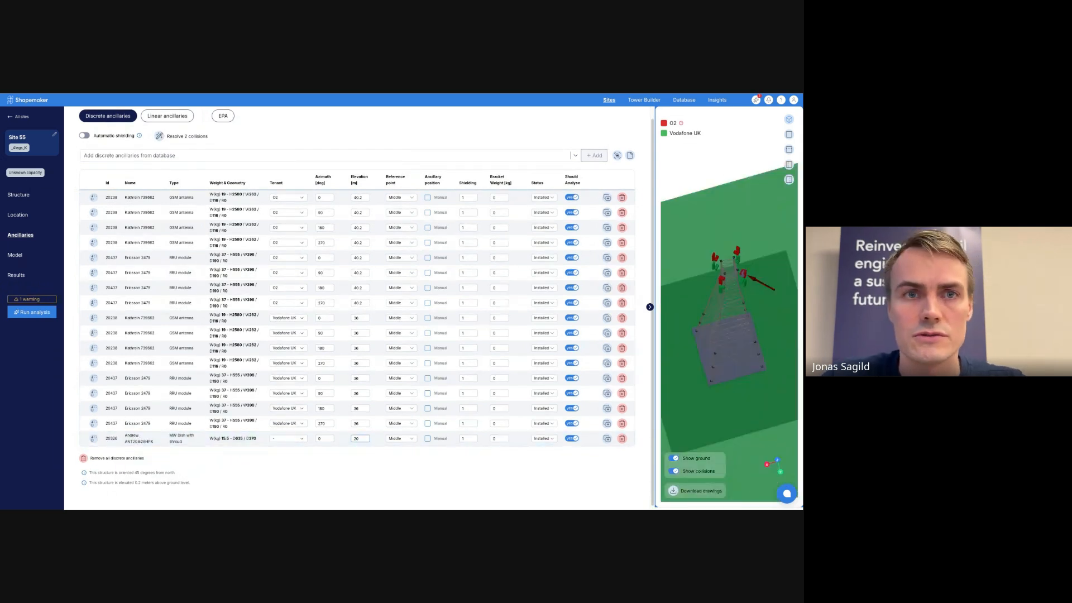
left_click(288, 439)
left_click(285, 387)
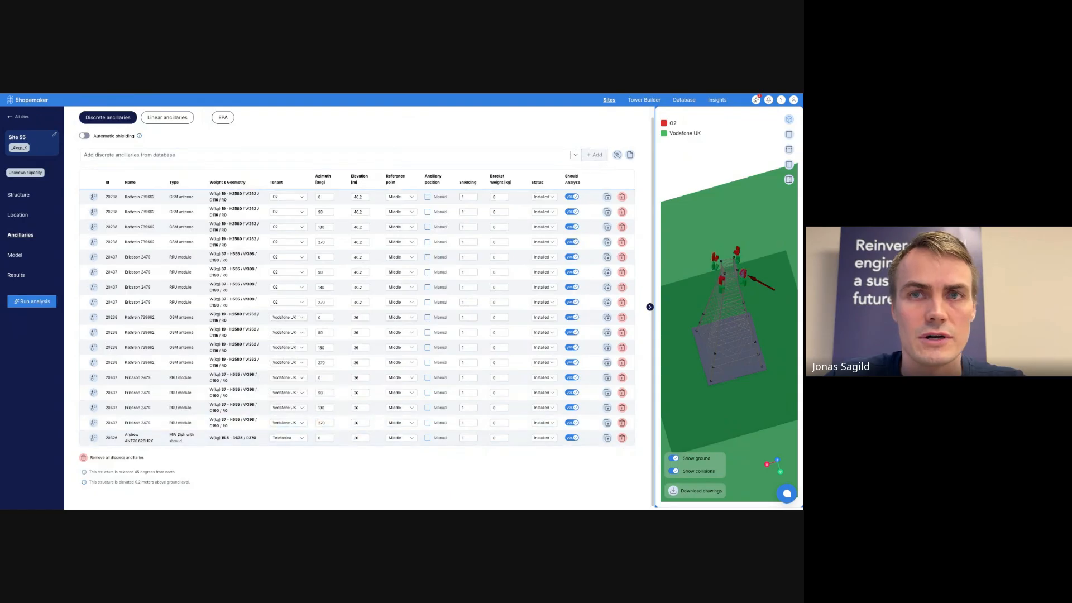
left_click_drag(729, 357, 729, 316)
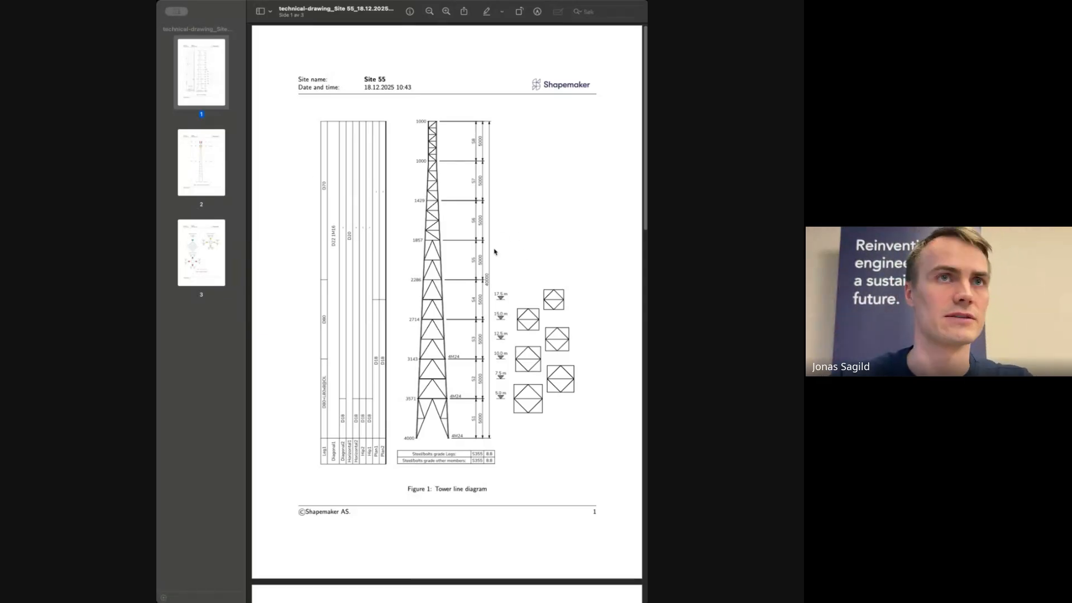
Step: Review the technical drawing's line diagram, front view with ancillaries and plan sections, and return to the site's ancillaries
left_click_drag(418, 119, 525, 447)
left_click_drag(534, 526, 311, 108)
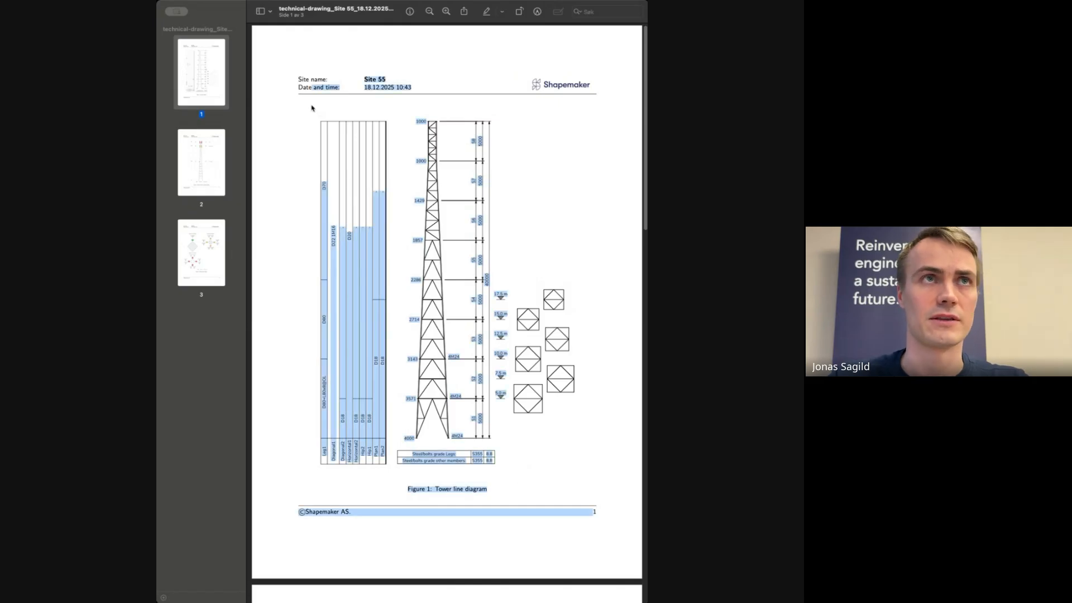
left_click(488, 309)
scroll(489, 309, "down", 10)
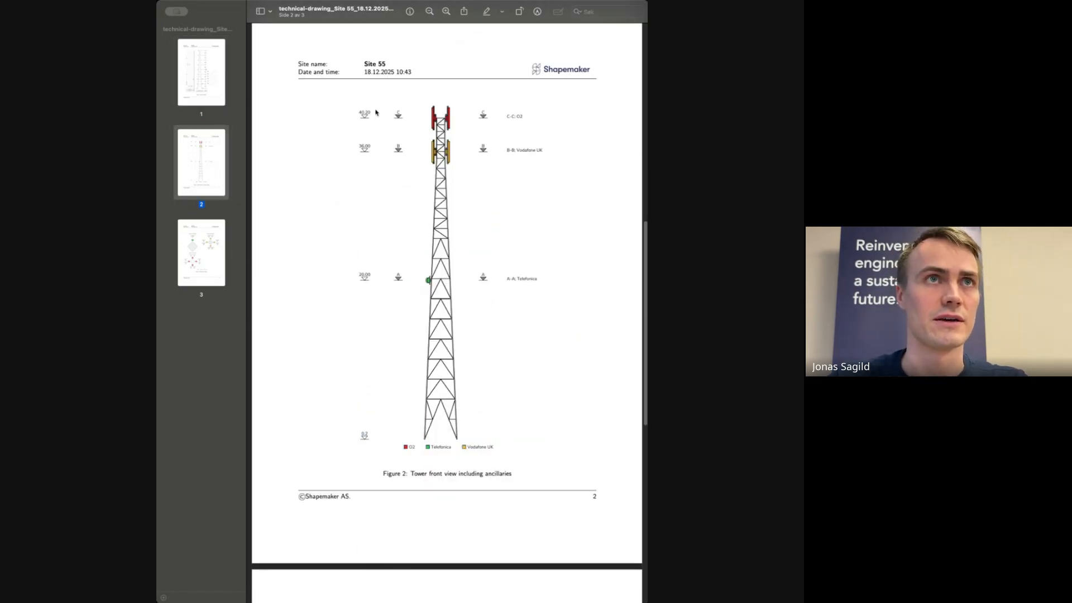
scroll(364, 170, "down", 8)
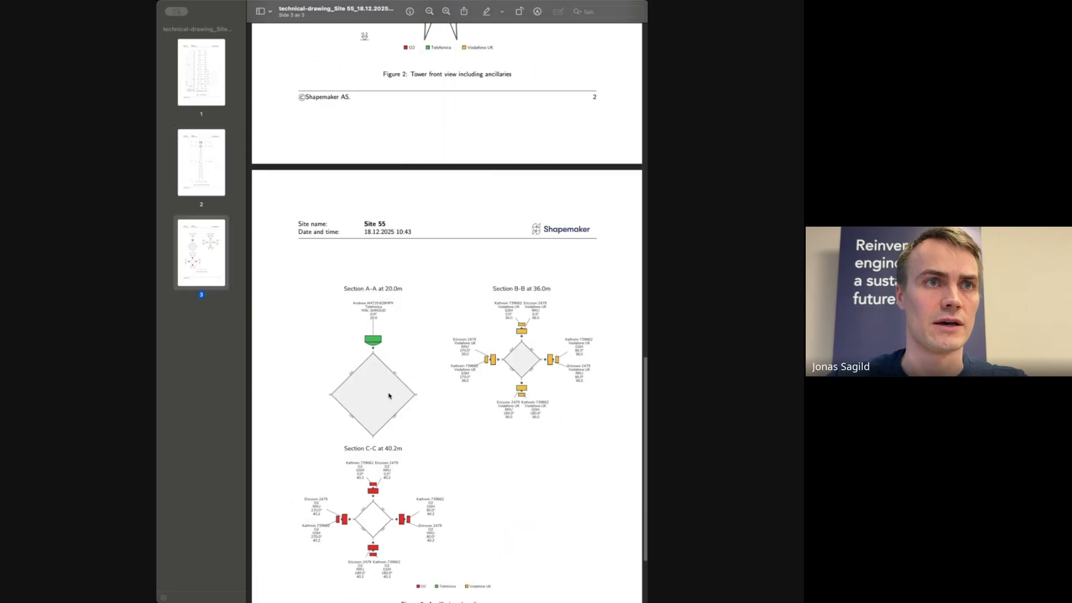
scroll(383, 220, "down", 3)
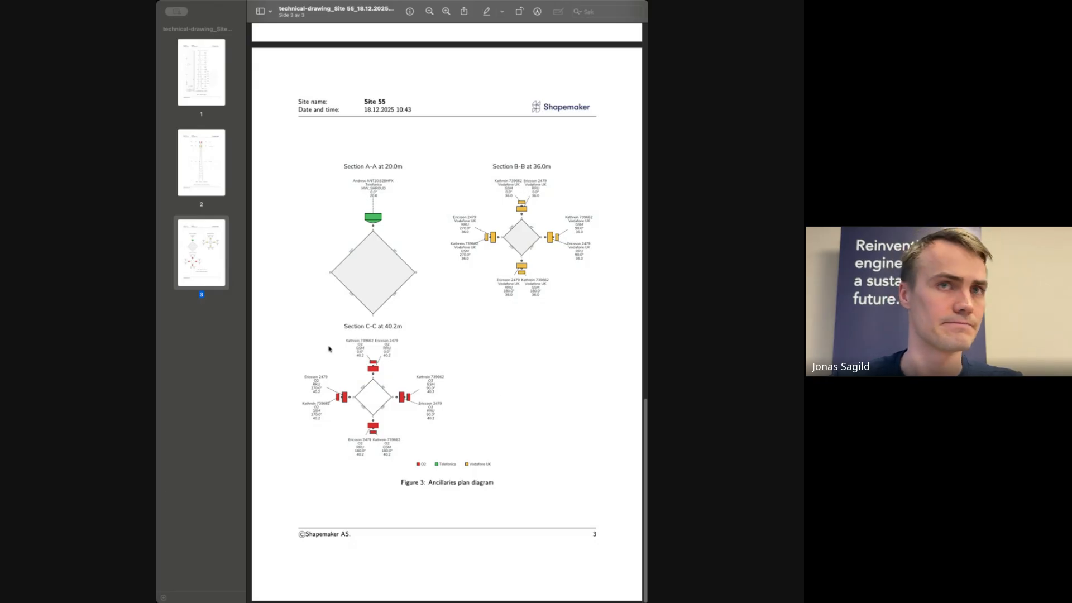
left_click(155, 454)
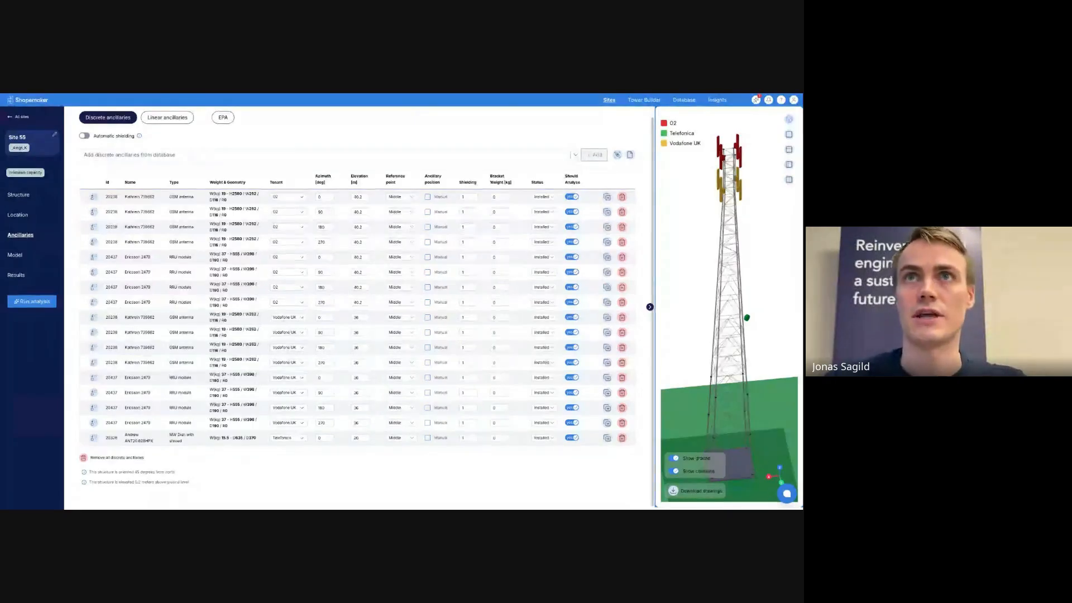
left_click_drag(705, 245, 705, 275)
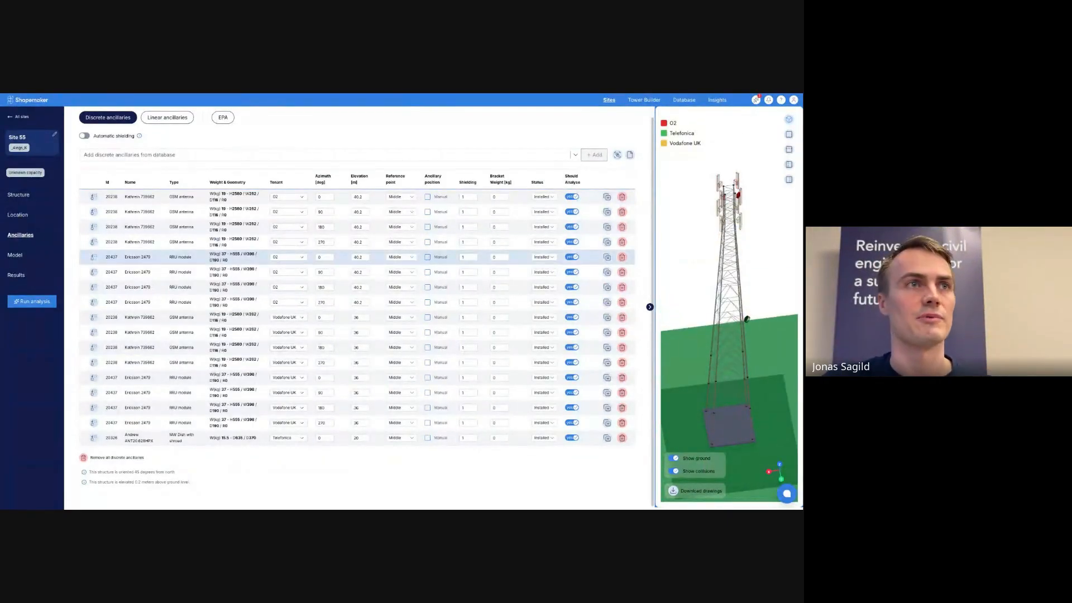
Step: Start a new linear ancillary of type Feeder for tenant O2 and name it "Feeder"
left_click(168, 117)
left_click(92, 149)
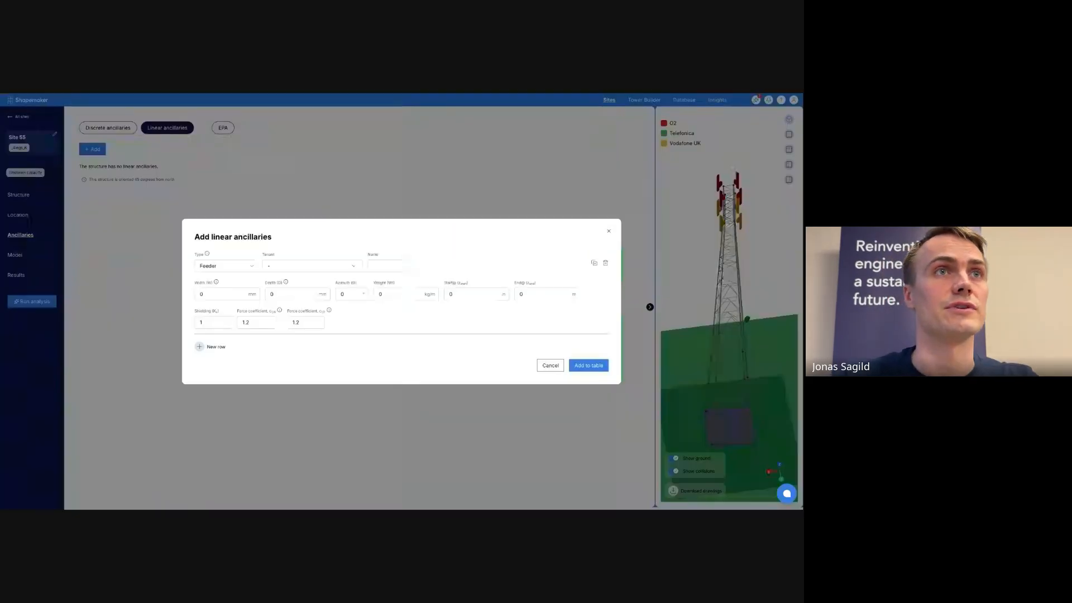
left_click(312, 266)
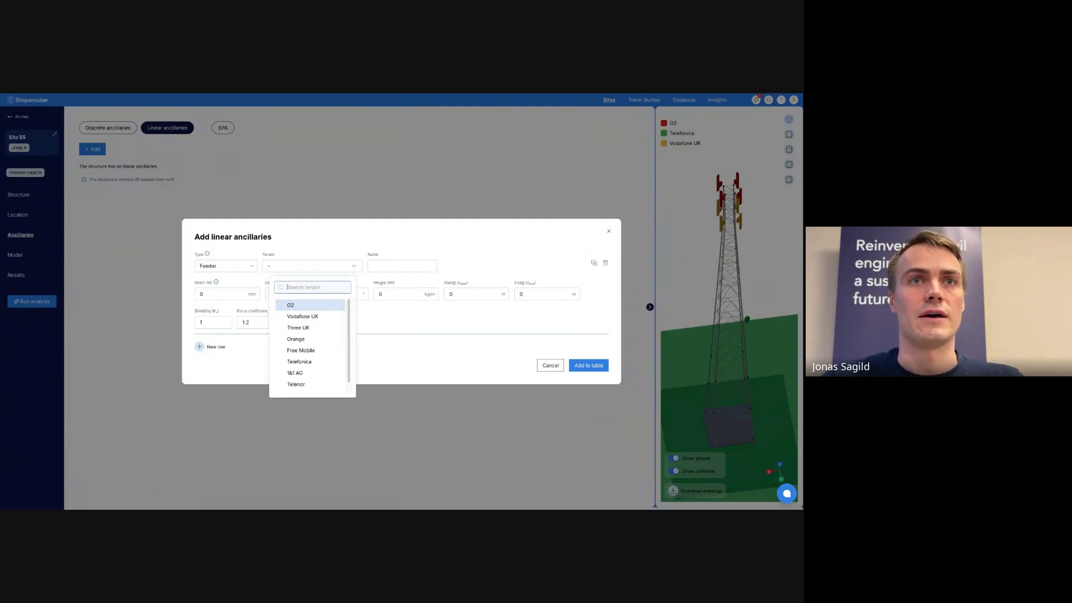
left_click(302, 305)
left_click(403, 266)
type("Feeder")
Step: Give the feeder 100 mm width, 100 mm depth, 15 kg/m weight and a 40 m end height, and add it to the table
left_click(225, 295)
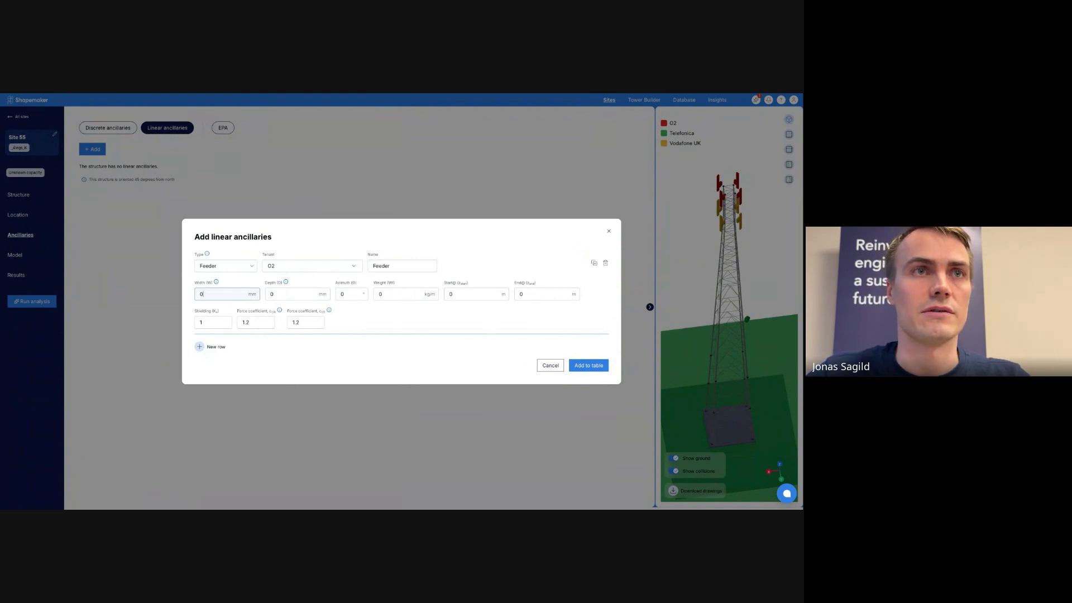
type("100")
key("Tab")
key("Tab")
type("100")
key("Tab")
key("Tab")
type("15")
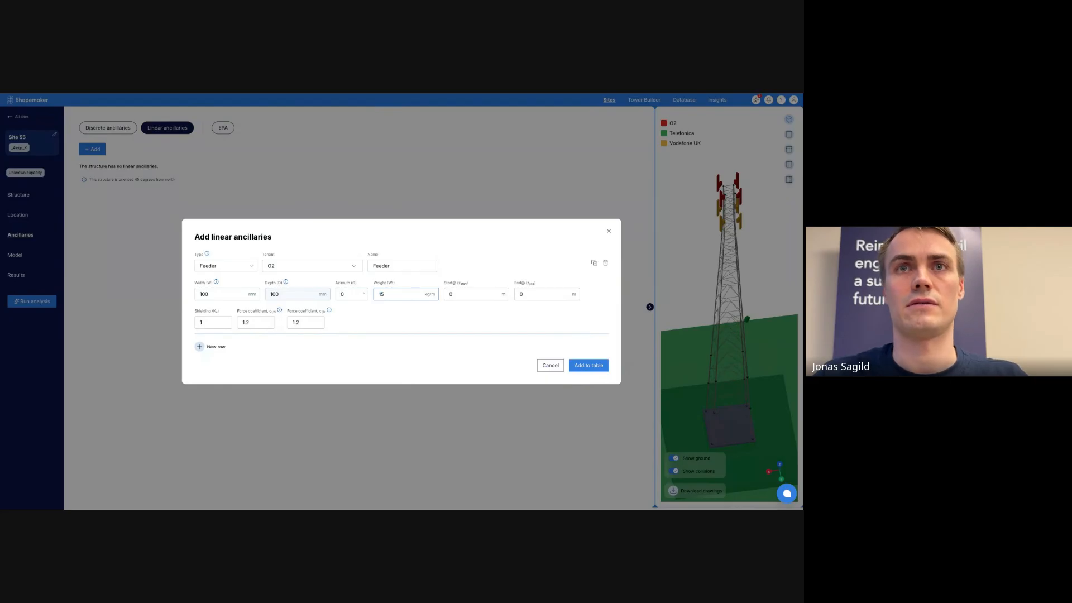
key("Tab")
key("Tab")
type("40")
key("Tab")
left_click(588, 365)
Step: Inspect the feeder on the tower model and check which legs it is attached to
left_click_drag(729, 291, 726, 334)
scroll(730, 330, "up", 5)
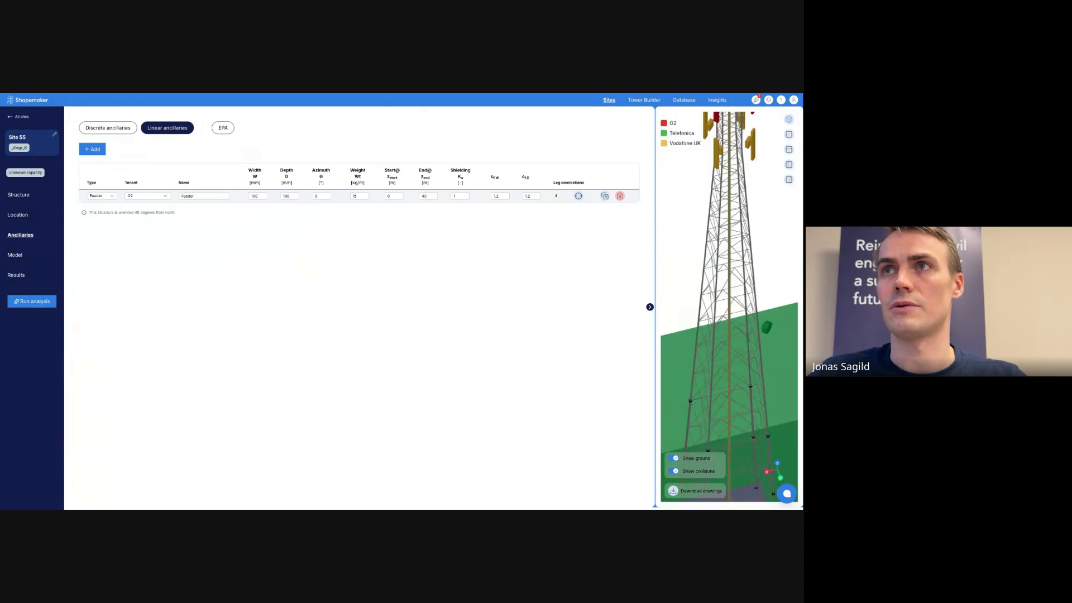
left_click(579, 196)
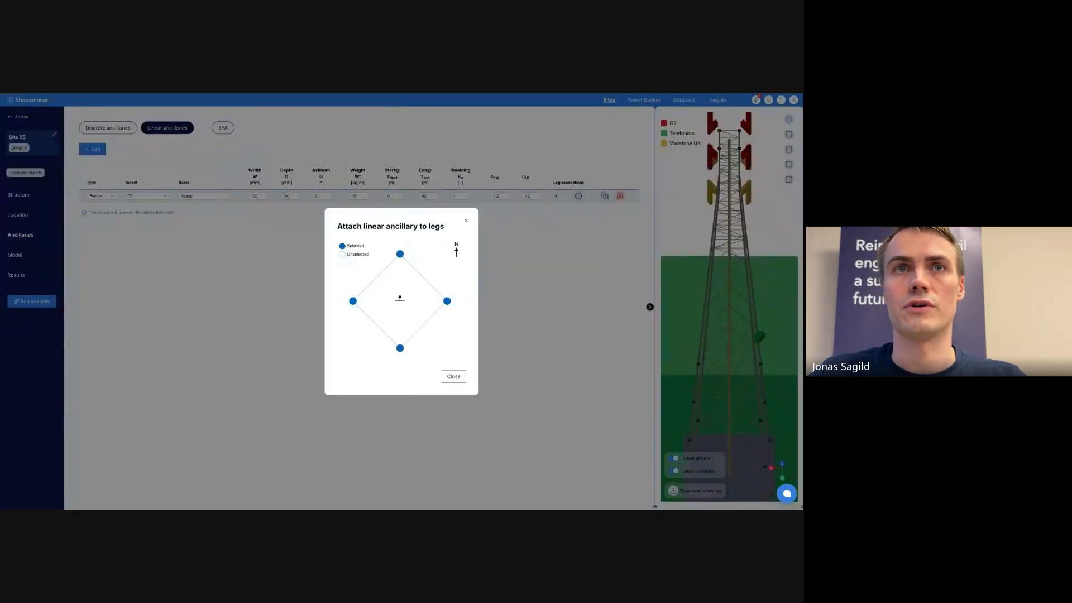
left_click(453, 376)
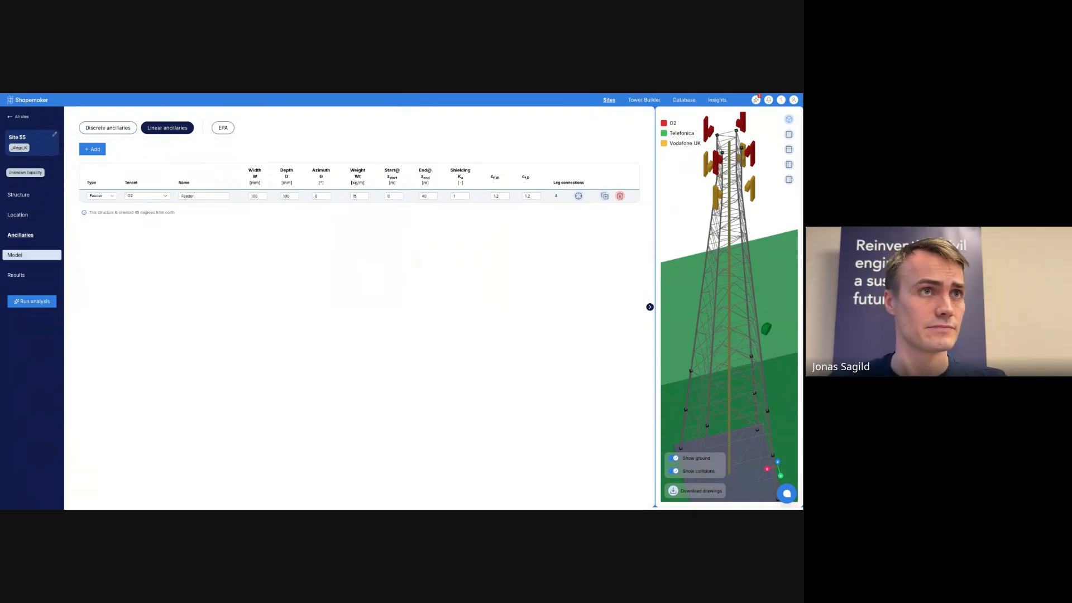
Step: Look over the complete tower model and run the structural analysis for Site 55
left_click(17, 255)
scroll(433, 307, "up", 5)
mouse_move(433, 307)
left_mouse_down()
mouse_move(386, 312)
mouse_move(428, 351)
mouse_move(397, 302)
mouse_move(420, 343)
mouse_move(439, 345)
mouse_move(415, 350)
mouse_move(448, 310)
left_mouse_up()
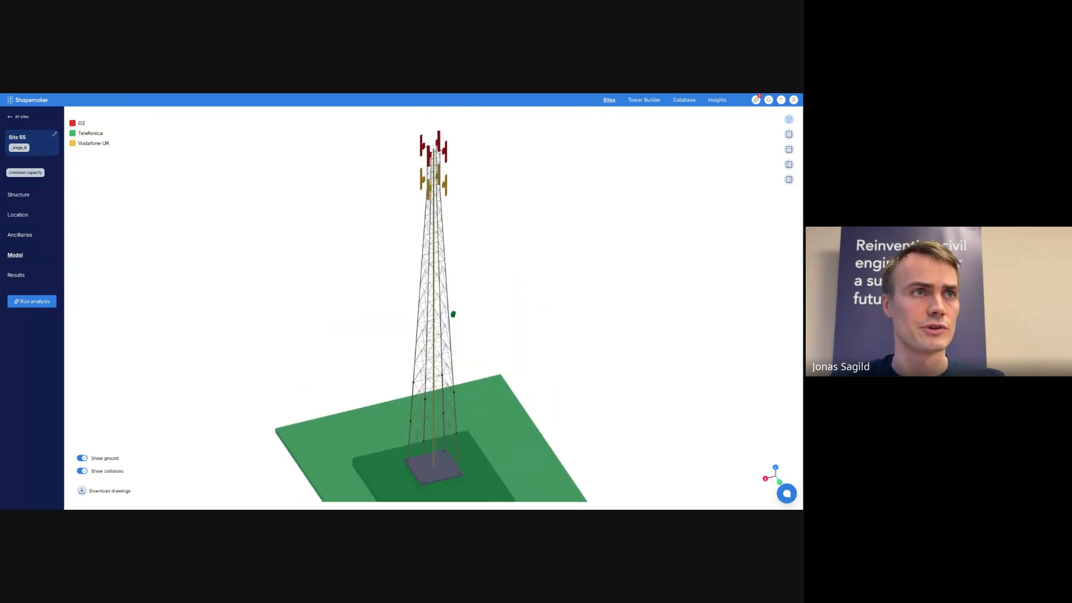
left_click(17, 275)
left_click(31, 301)
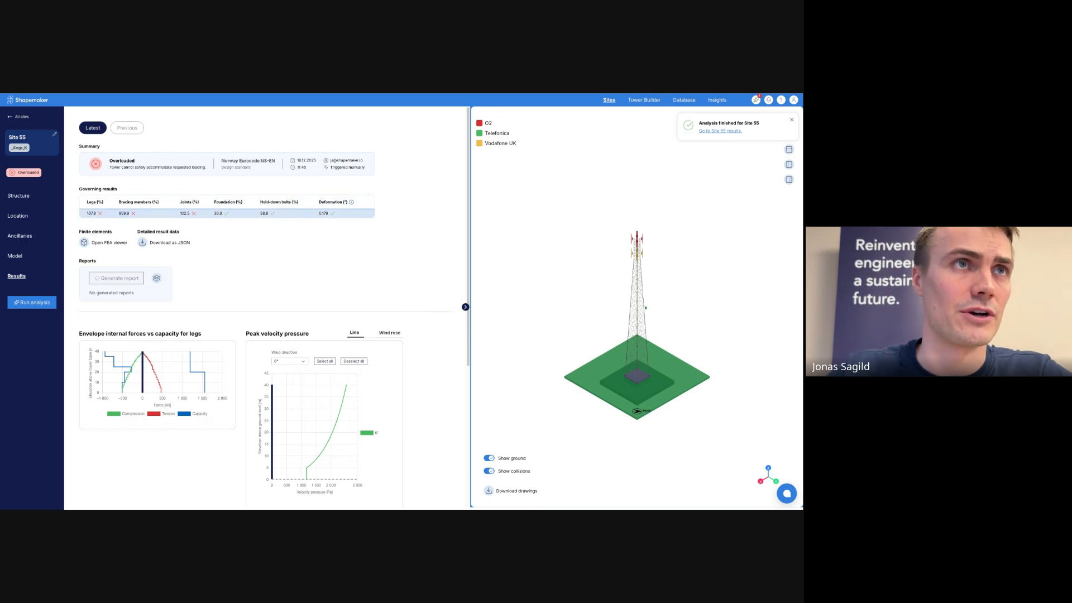
Step: Examine the tower model and the analysis charts for leg forces, peak velocity pressure and structure deformations
scroll(637, 307, "up", 10)
left_click_drag(648, 313, 625, 302)
scroll(637, 307, "up", 5)
scroll(637, 308, "up", 10)
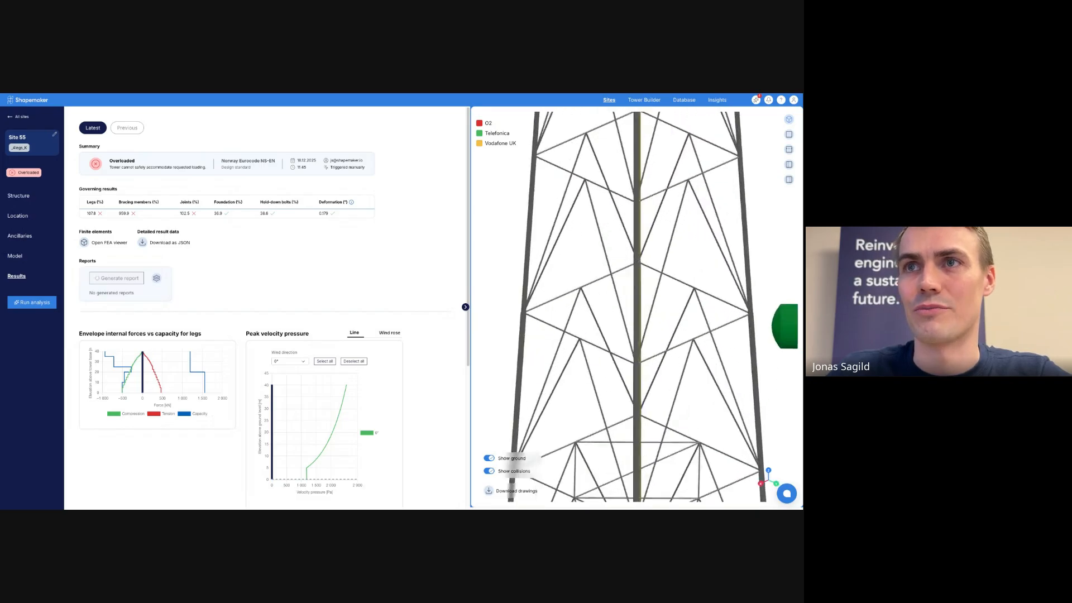
scroll(638, 307, "down", 15)
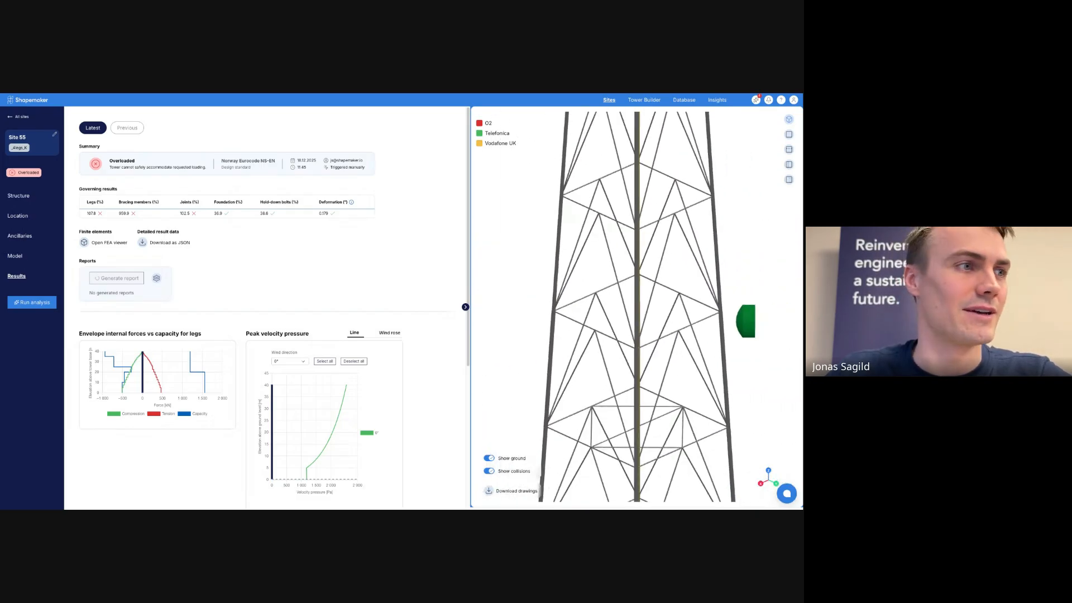
scroll(638, 307, "down", 8)
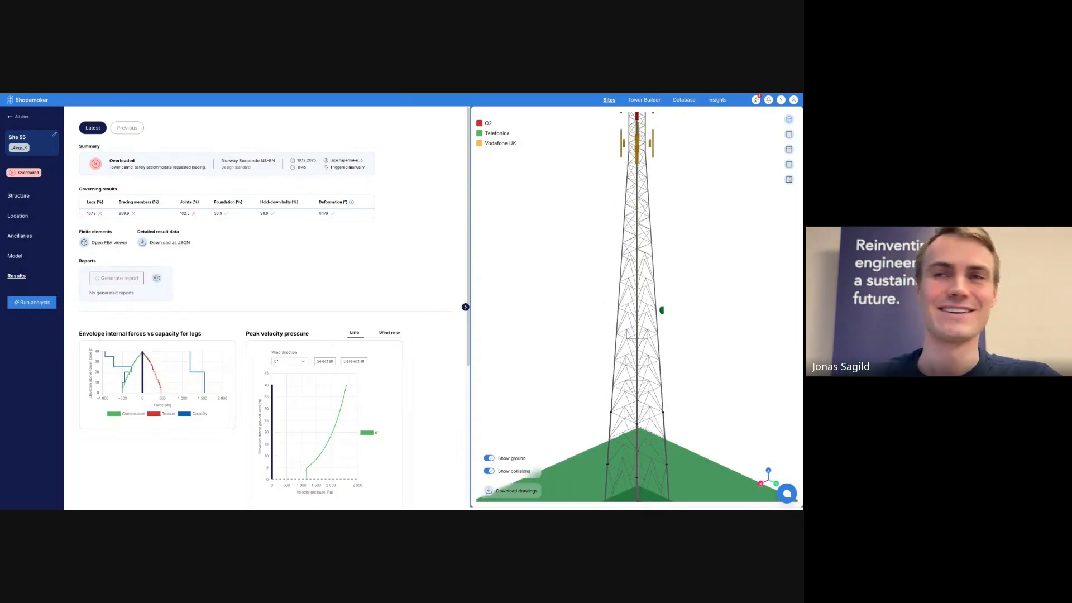
left_click_drag(637, 308, 628, 346)
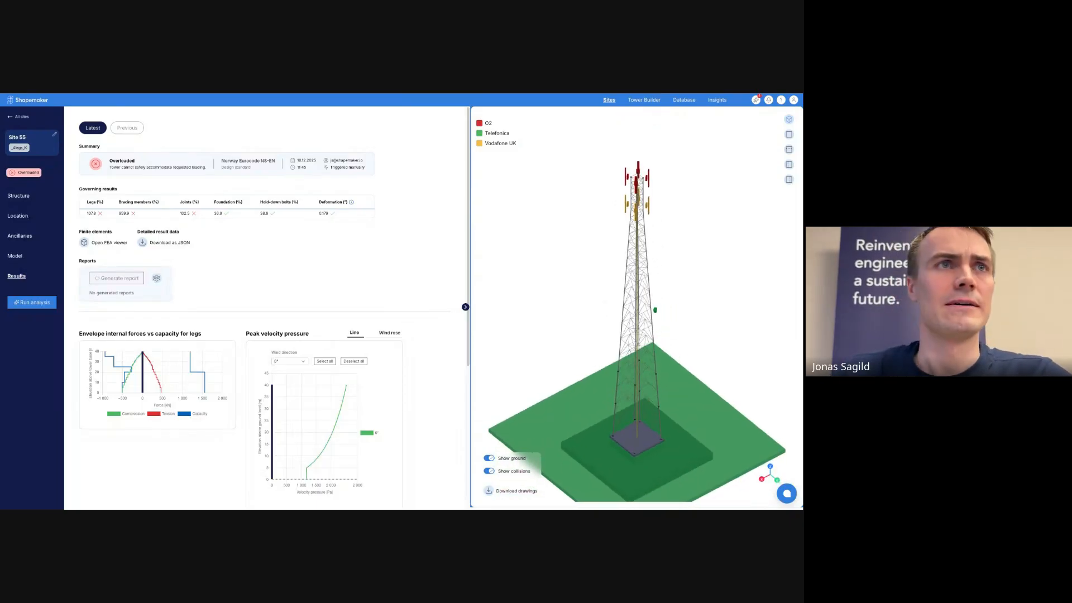
scroll(143, 254, "down", 2)
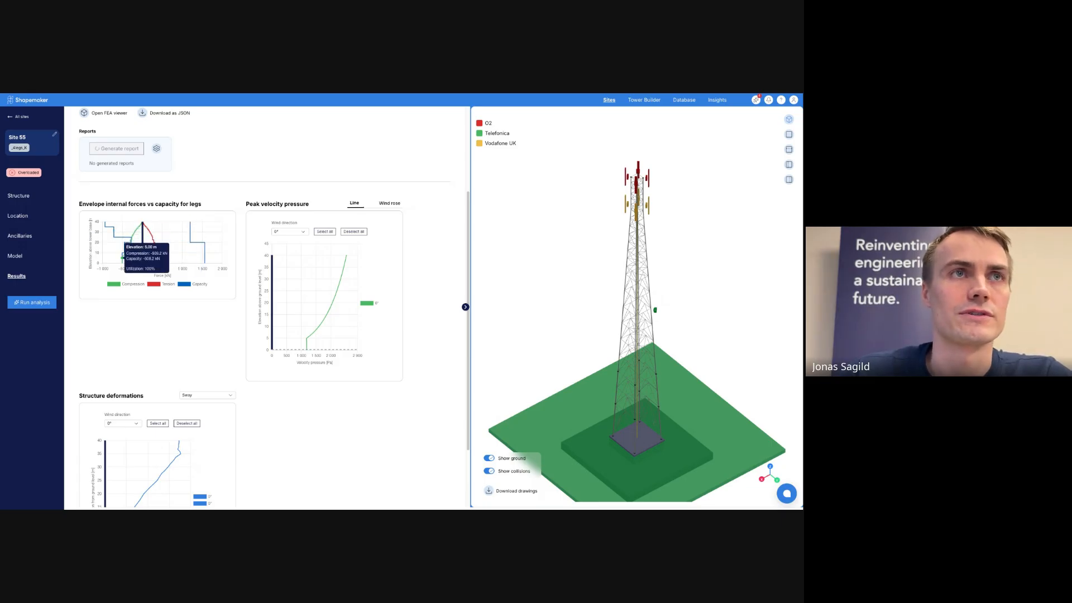
scroll(160, 248, "down", 1)
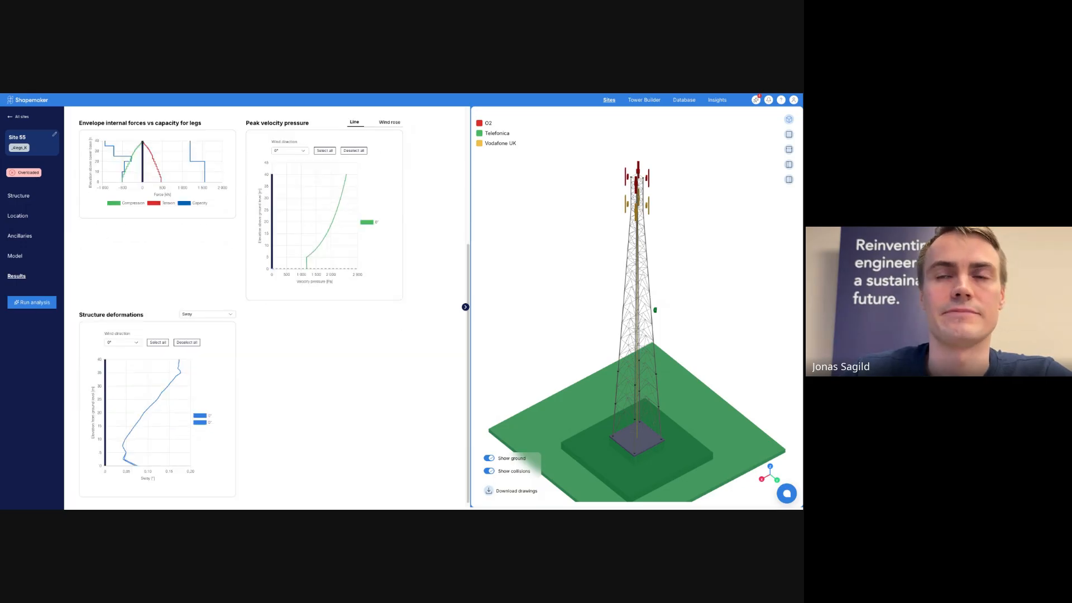
scroll(267, 309, "up", 3)
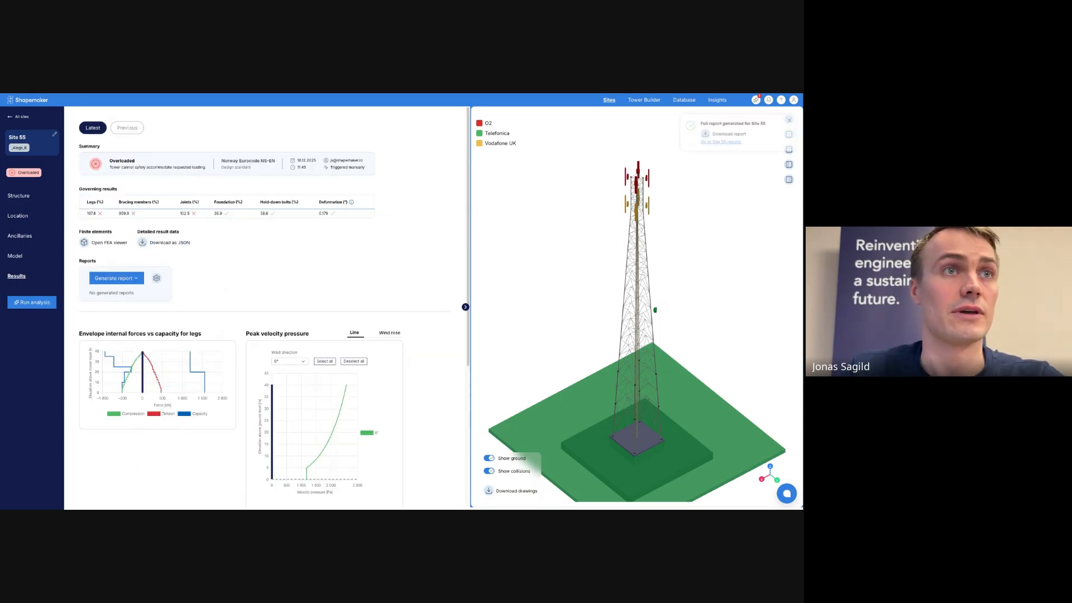
Step: Show the list of generated reports and view the member utilizations in the FEA visualization
left_click(121, 293)
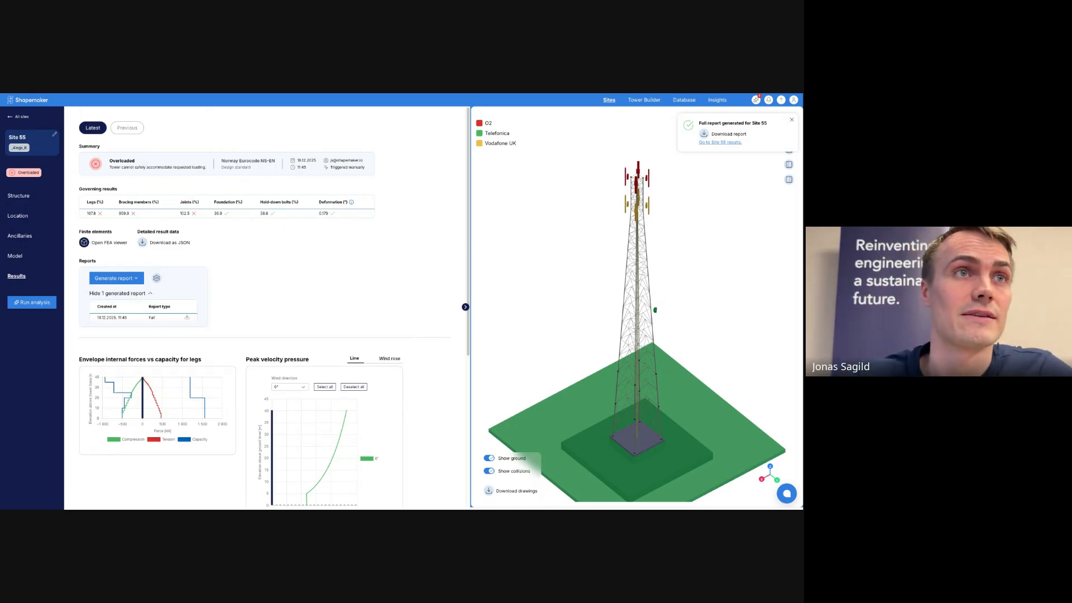
left_click(83, 242)
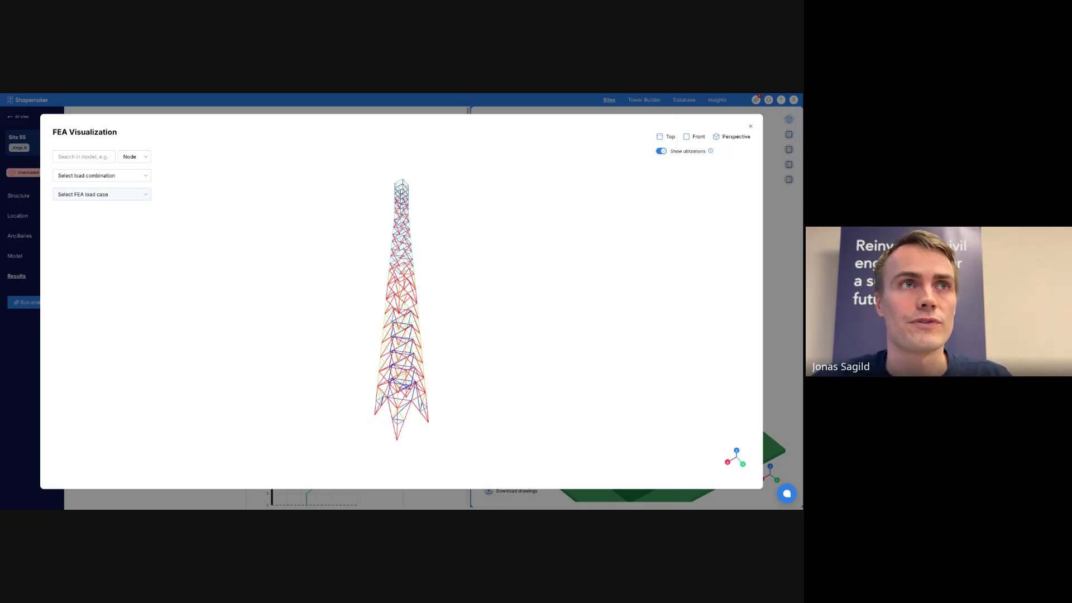
key("Escape")
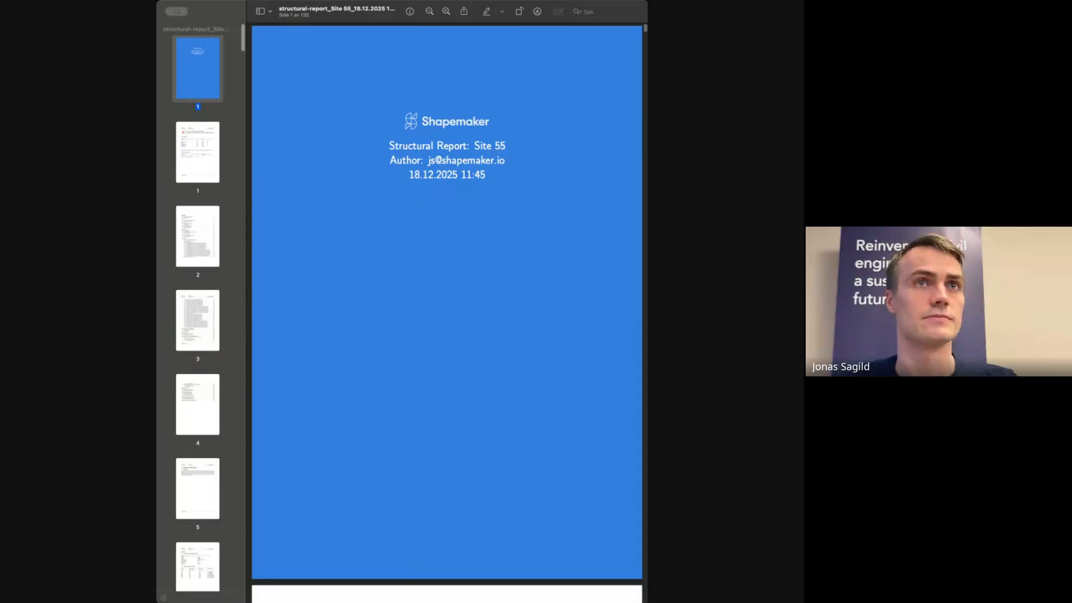
Step: Review the structural report's cover page and its governing results summary, dismissing the prompt to open the author's e-mail link
left_click_drag(391, 146, 426, 161)
left_click(485, 160)
left_click(497, 168)
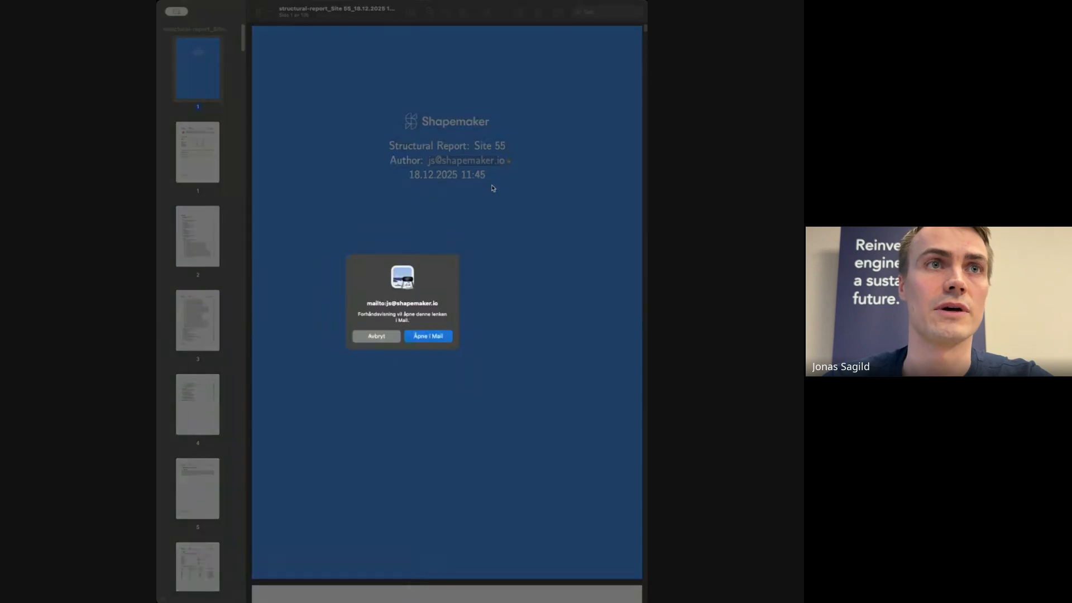
left_click(377, 336)
scroll(472, 267, "down", 5)
scroll(473, 268, "down", 3)
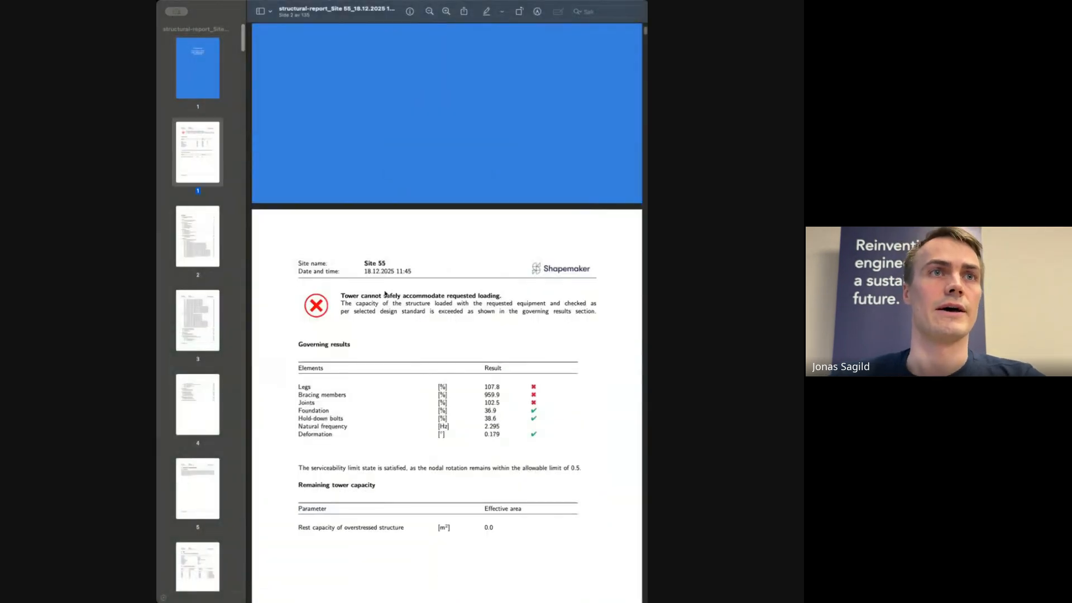
Step: Review the governing results table and the remaining tower capacity on the structural report's summary page
left_click_drag(532, 448, 350, 342)
mouse_move(341, 295)
left_mouse_down()
mouse_move(595, 324)
mouse_move(339, 296)
left_mouse_up()
left_click(339, 297)
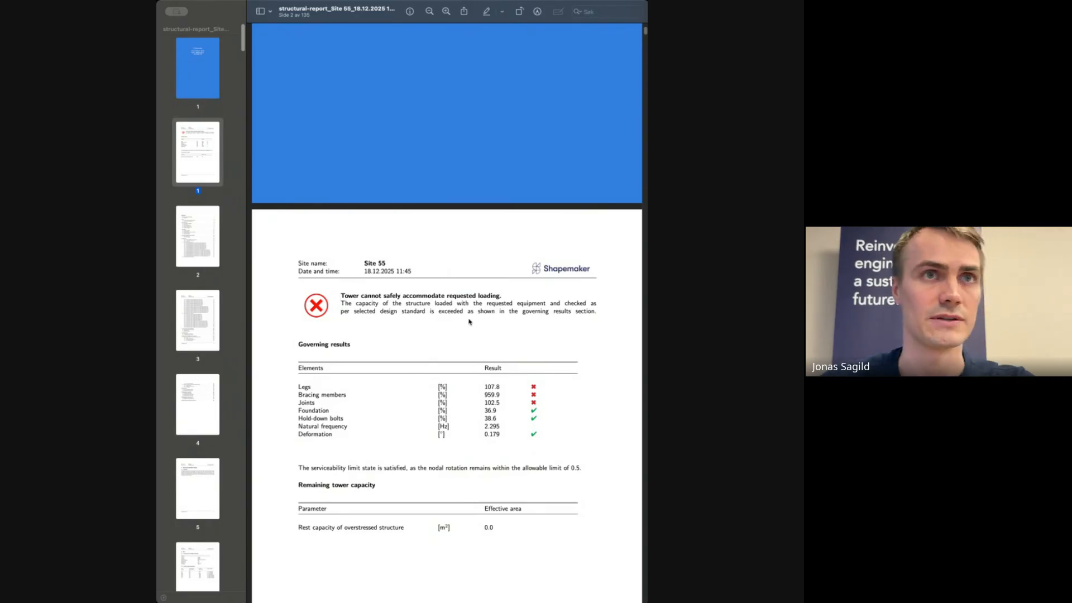
left_click_drag(527, 403, 305, 385)
left_click(309, 395)
scroll(363, 426, "down", 2)
left_click_drag(298, 423, 515, 430)
left_click(444, 423)
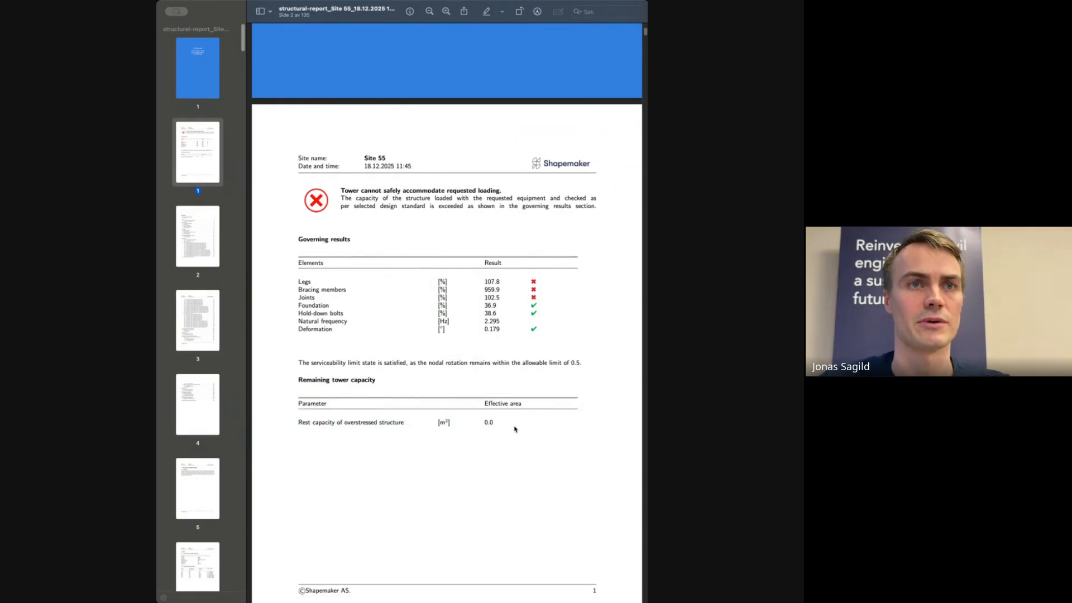
left_click(513, 430)
Step: Read through the report's table of contents, from the site and wind load sections to the design checks and applied standards
scroll(511, 431, "down", 10)
scroll(491, 335, "down", 1)
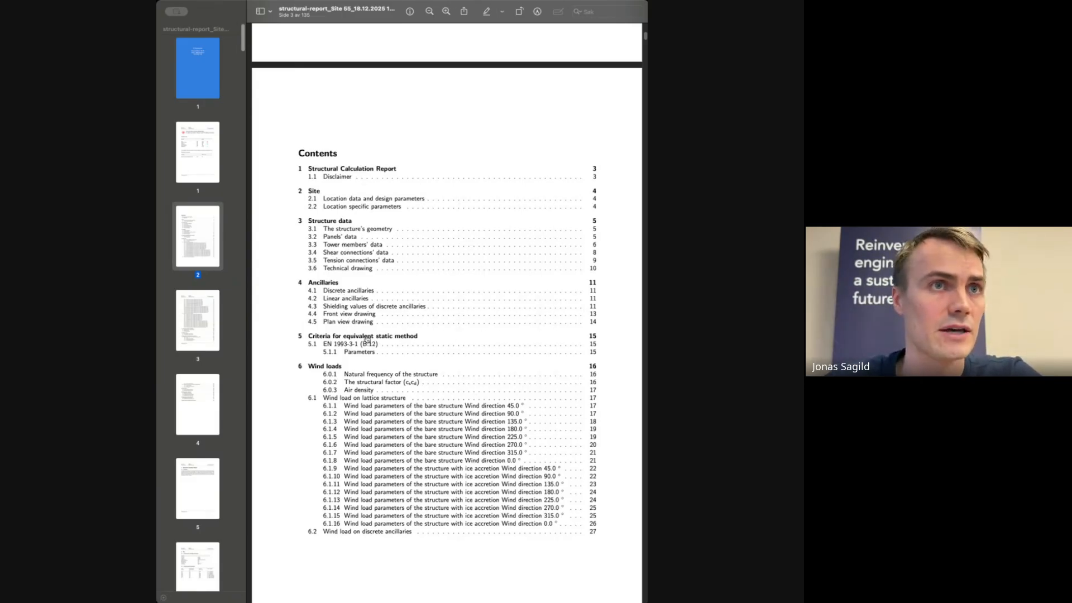
scroll(344, 328, "down", 2)
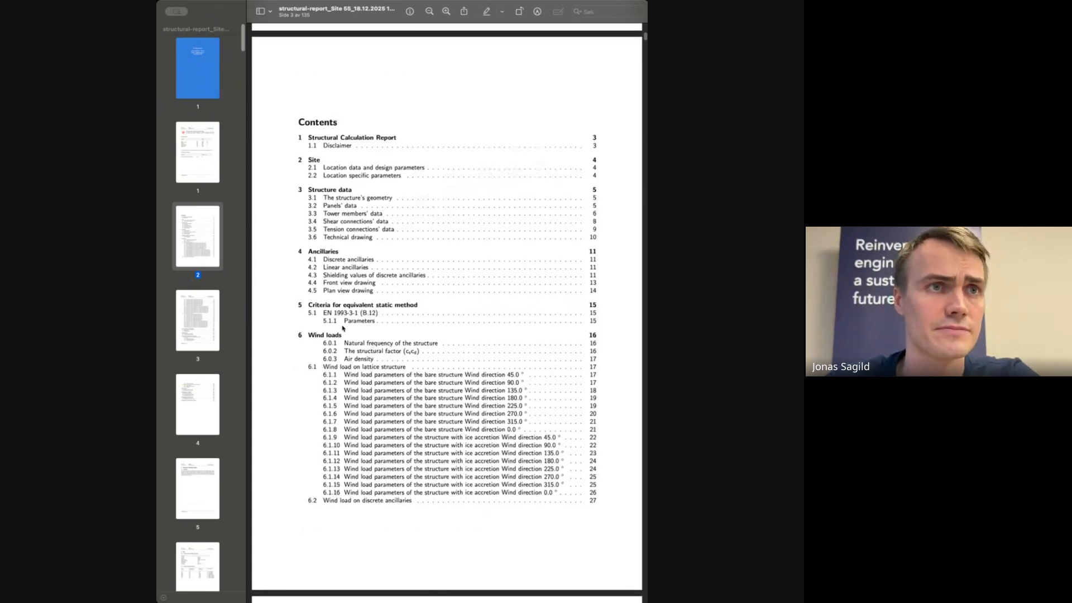
scroll(343, 328, "down", 20)
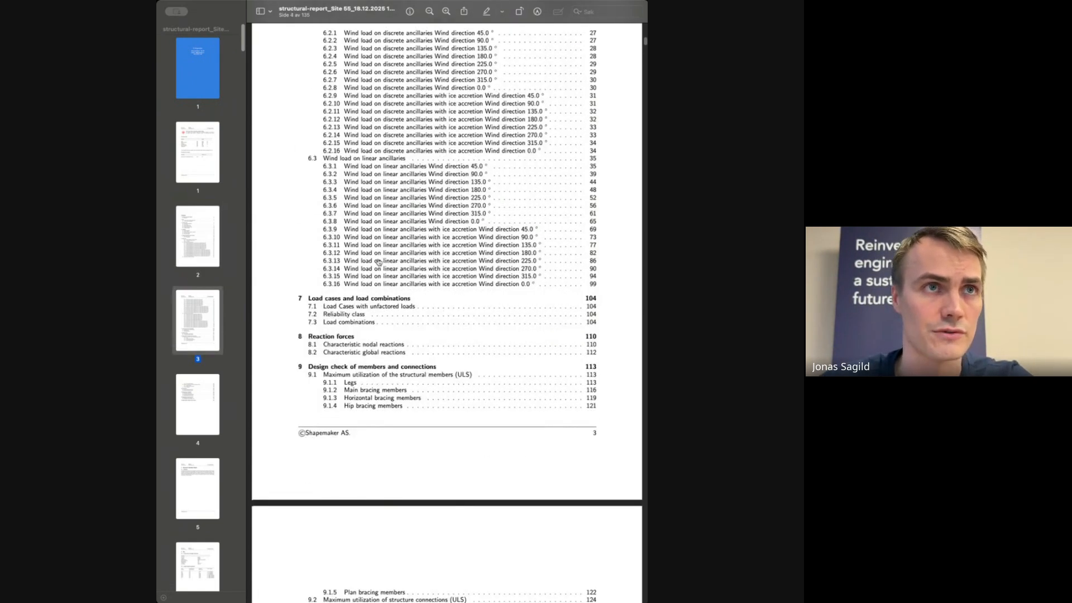
scroll(363, 318, "down", 5)
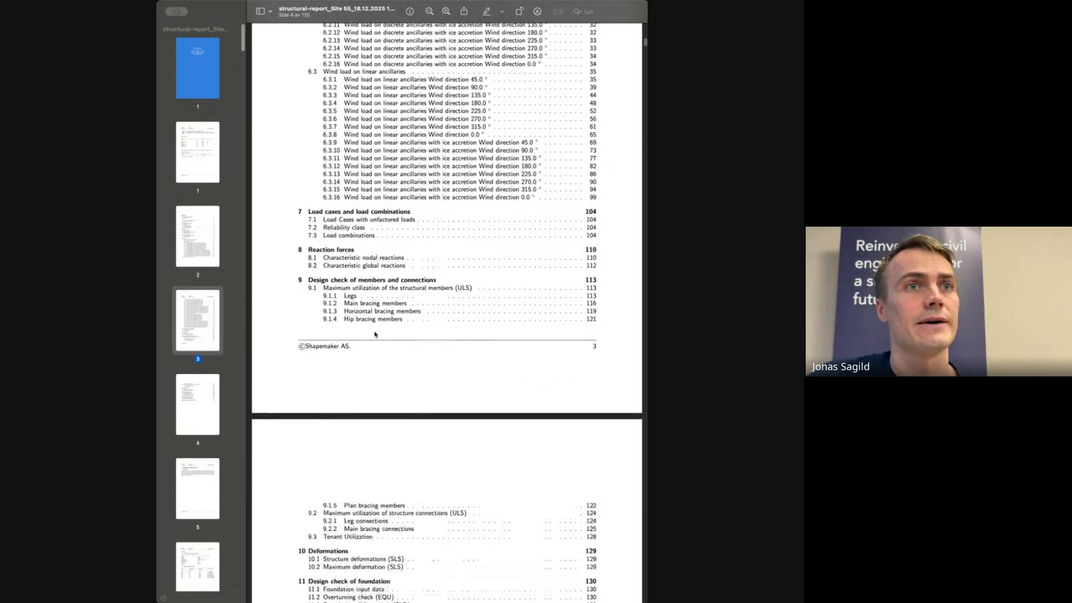
scroll(375, 335, "down", 5)
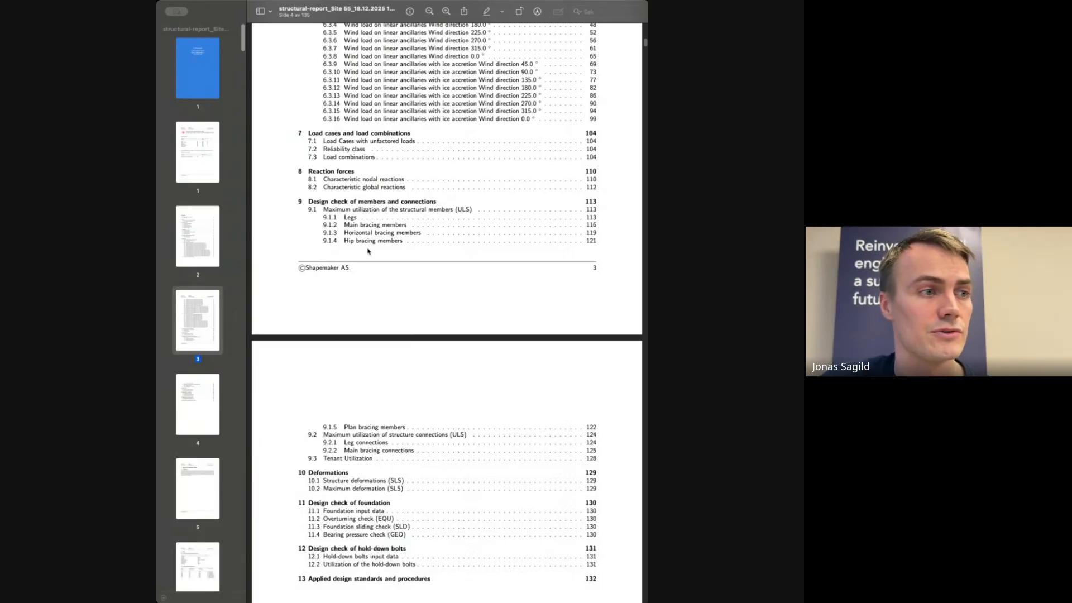
scroll(408, 307, "down", 3)
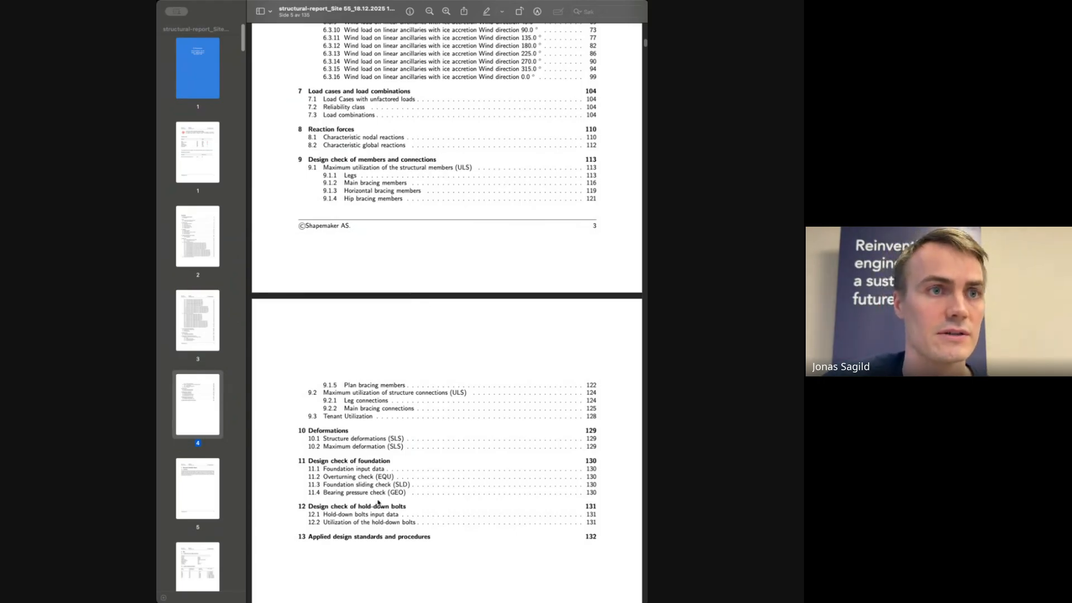
scroll(364, 507, "down", 5)
scroll(398, 453, "down", 8)
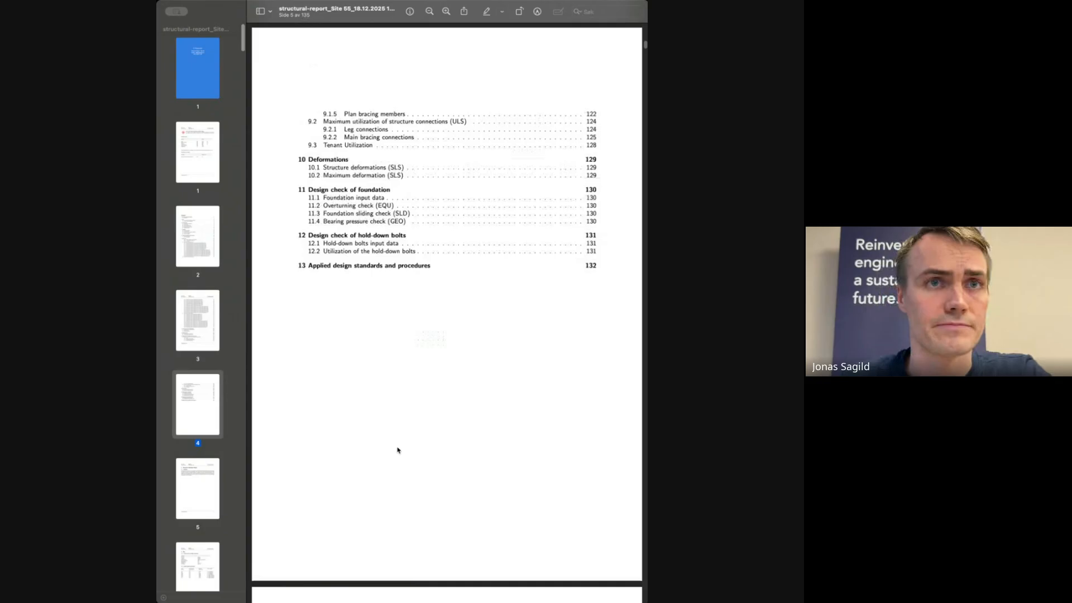
Step: Go to the report's section 13 on applied design standards and look back through the hold-down bolt and shear connection results
left_click(379, 268)
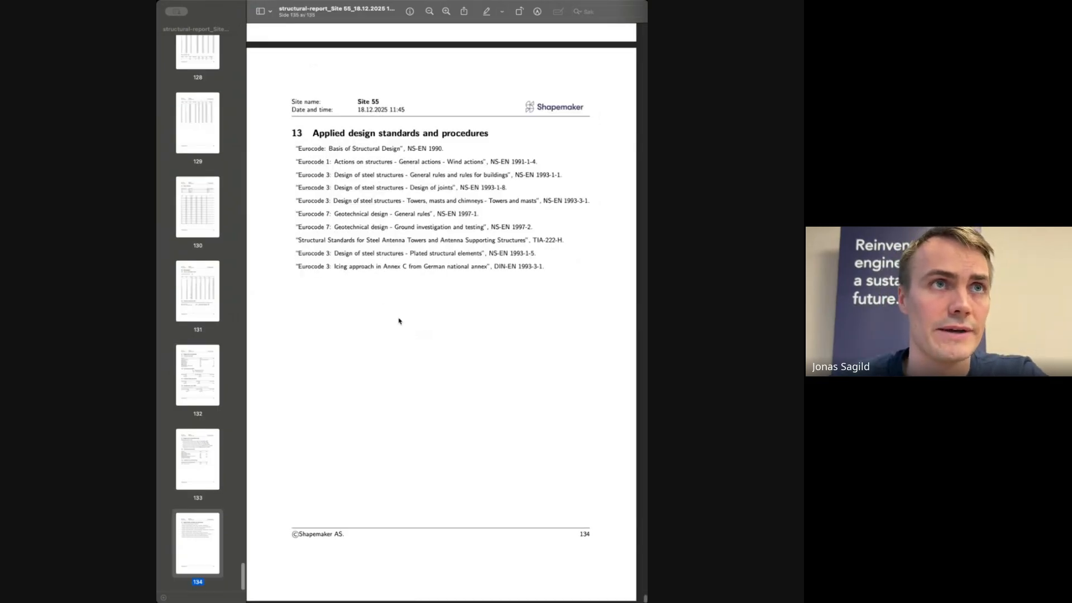
scroll(399, 321, "up", 15)
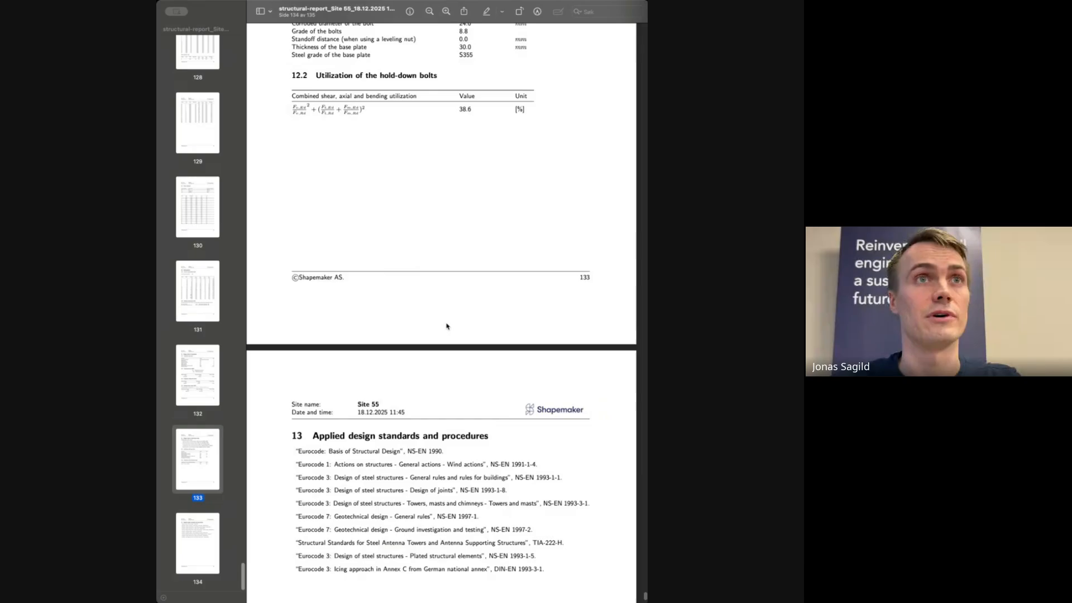
scroll(447, 326, "up", 20)
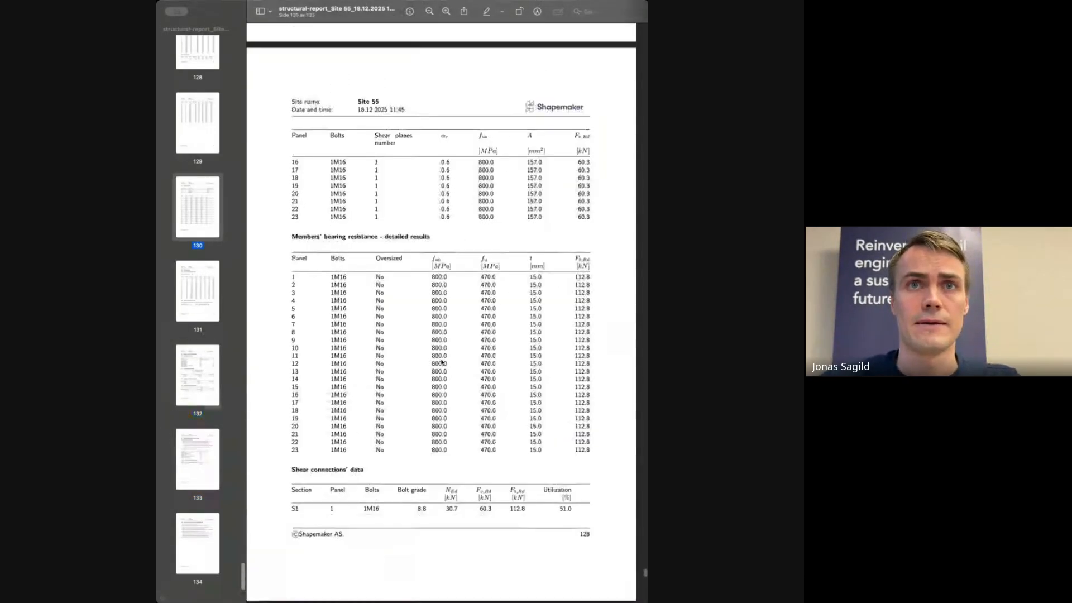
scroll(441, 362, "up", 10)
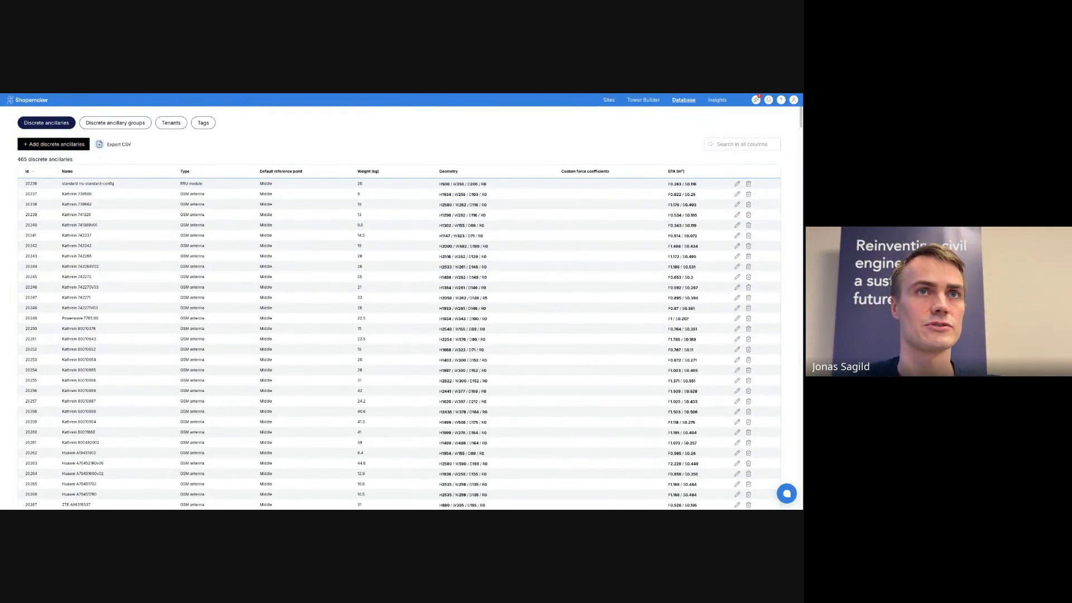
Step: Start a manual discrete ancillary entry in the database and set its height, width and depth to 100 mm
left_click(53, 144)
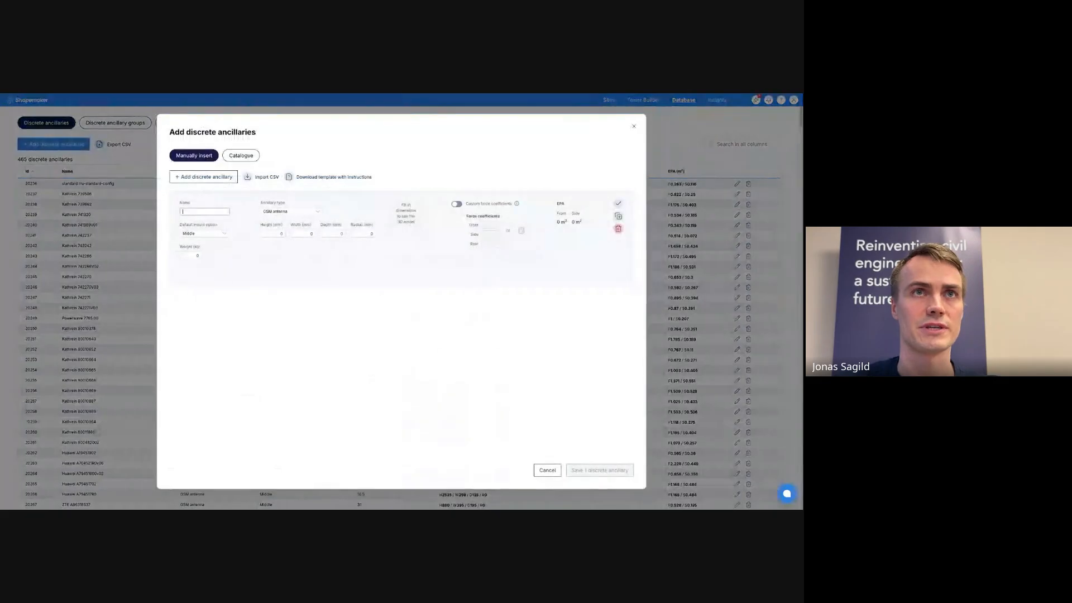
left_click(457, 204)
left_click(456, 204)
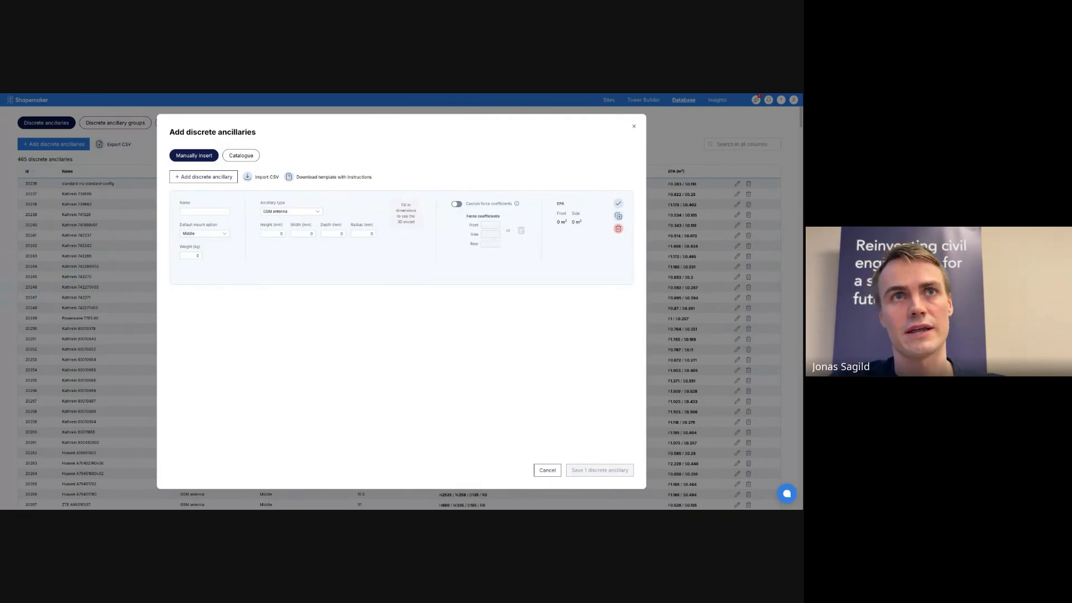
double_click(280, 234)
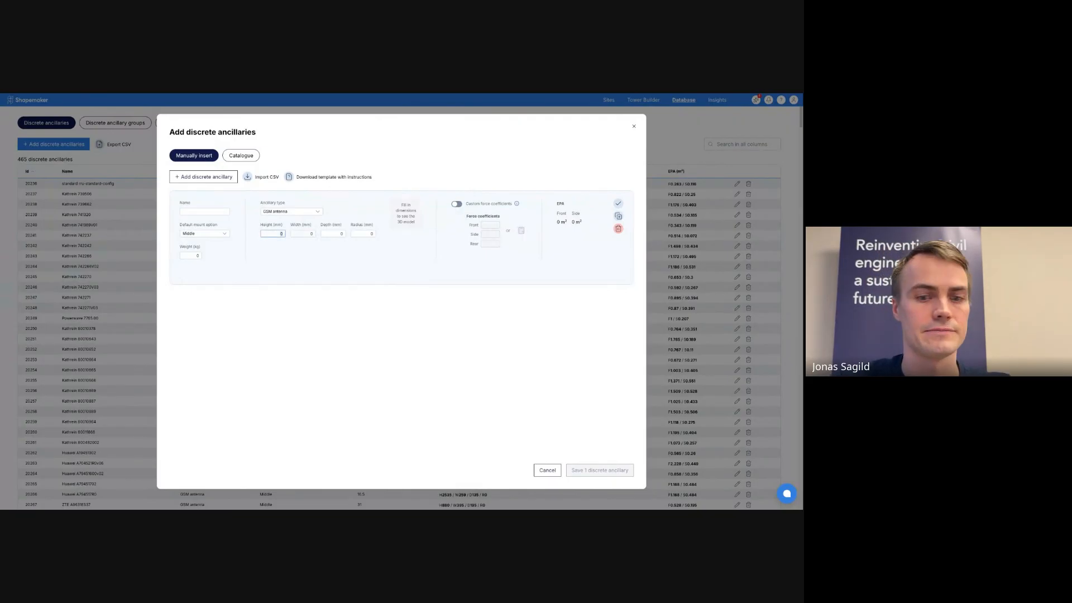
key("Tab")
type("100")
key("Tab")
type("100")
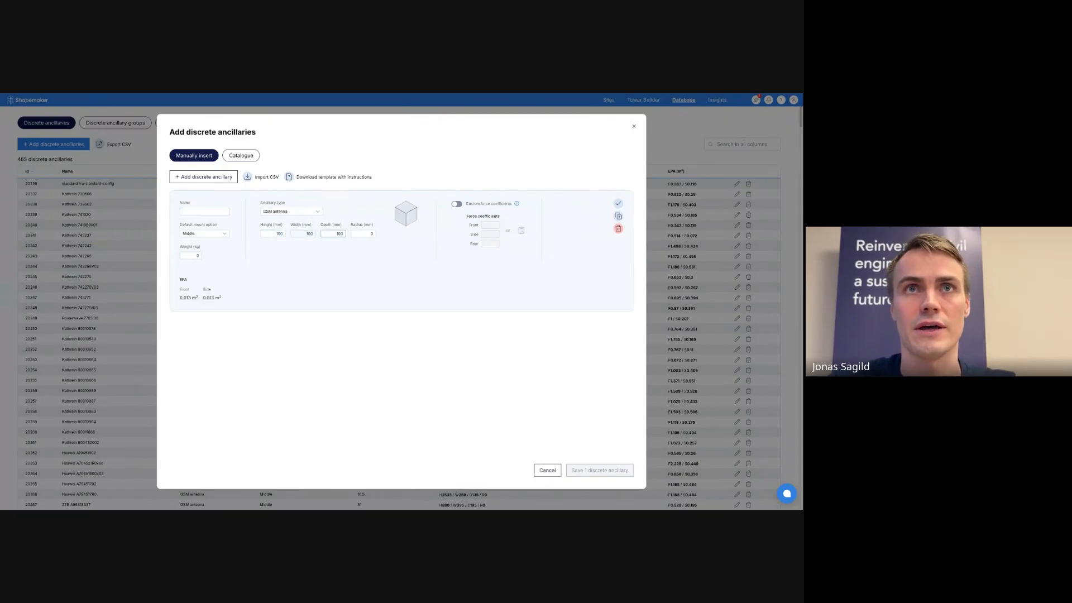
Step: Enable custom force coefficients for the new ancillary, view the force coefficients calculator, and discard the entry
left_click(457, 204)
left_click(522, 230)
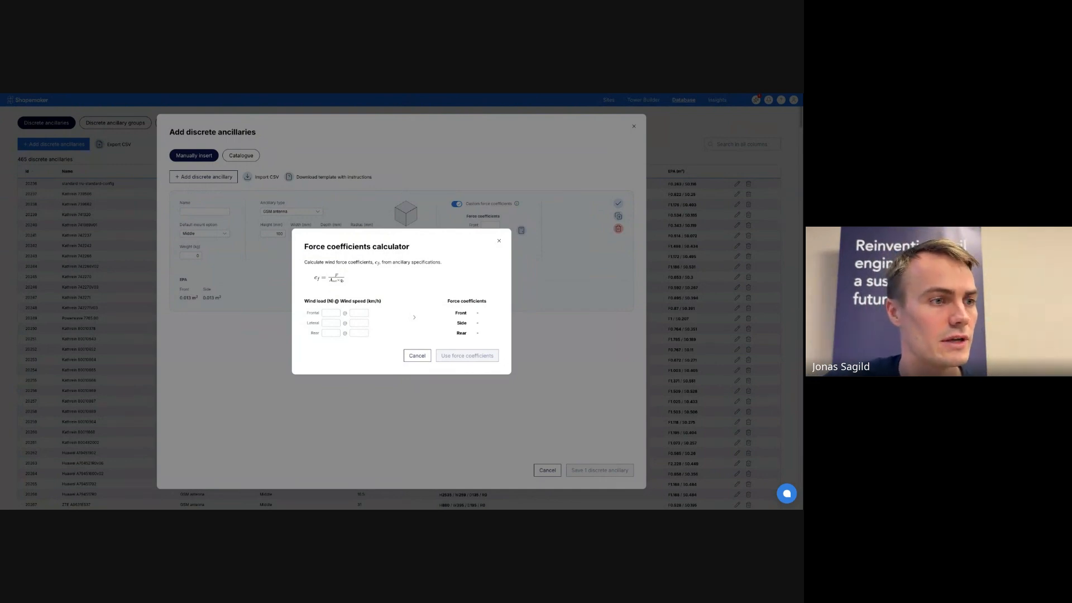
key("Escape")
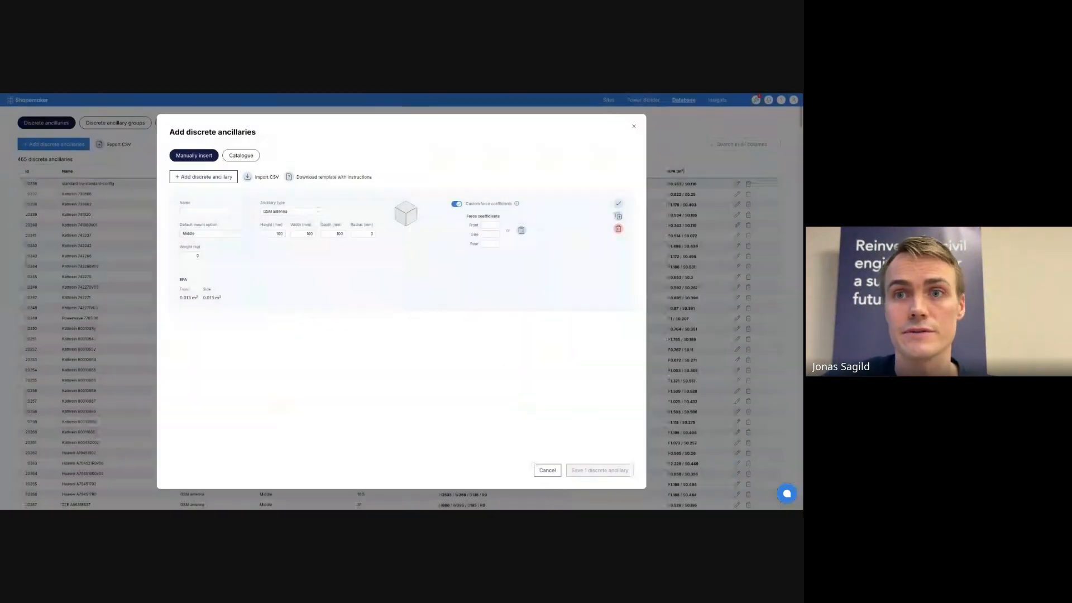
left_click(547, 470)
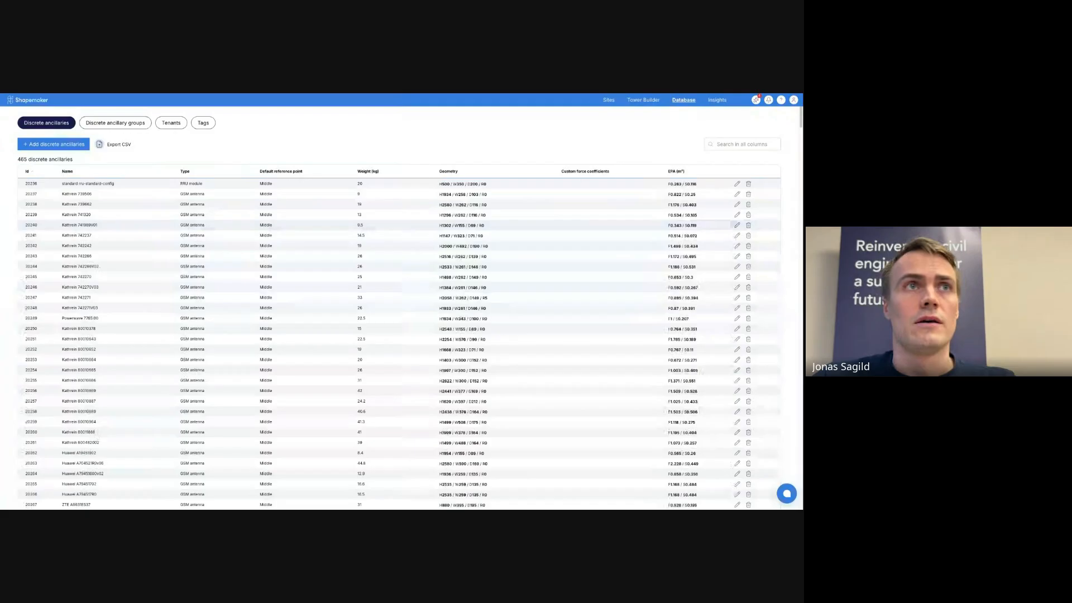
Step: Search the discrete ancillaries database for "kathrein"
left_click(742, 144)
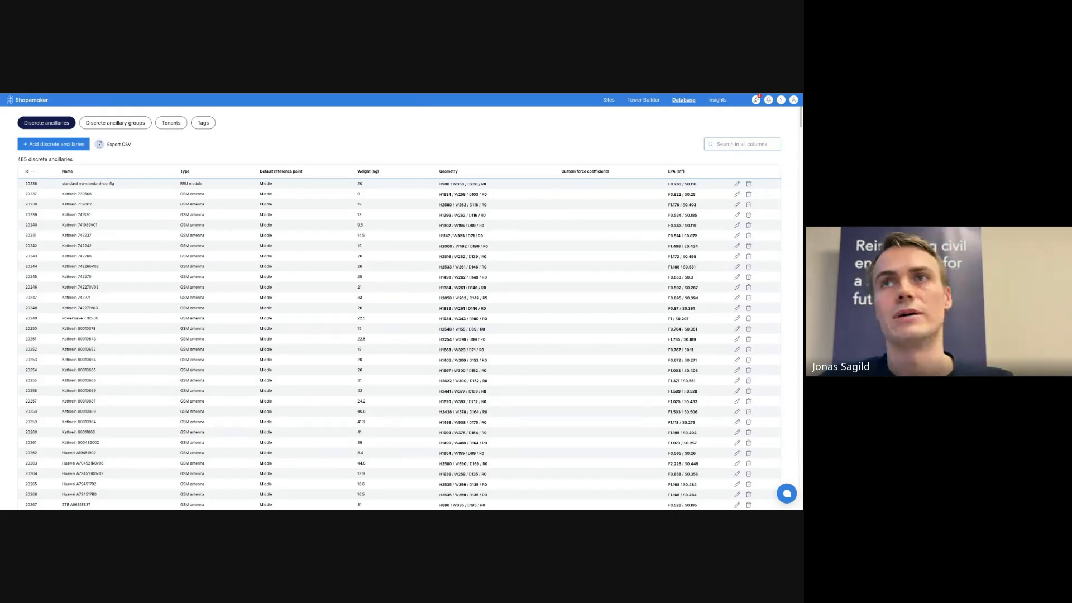
type("kathrei")
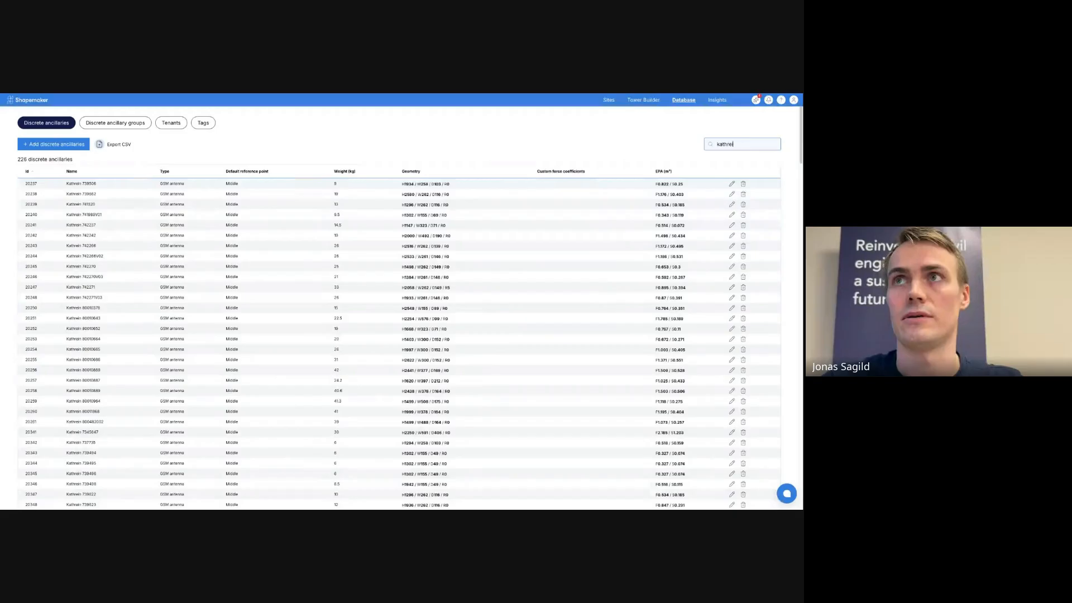
type("n")
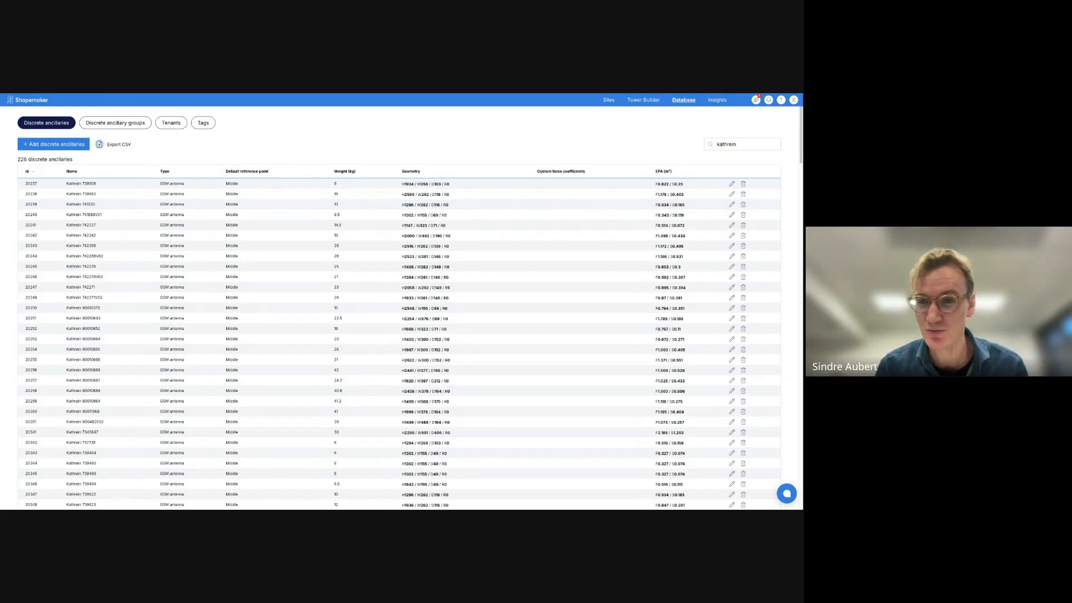
Step: Turn on automatic shielding for Site 55's discrete ancillaries and rerun the structural analysis
left_click(608, 100)
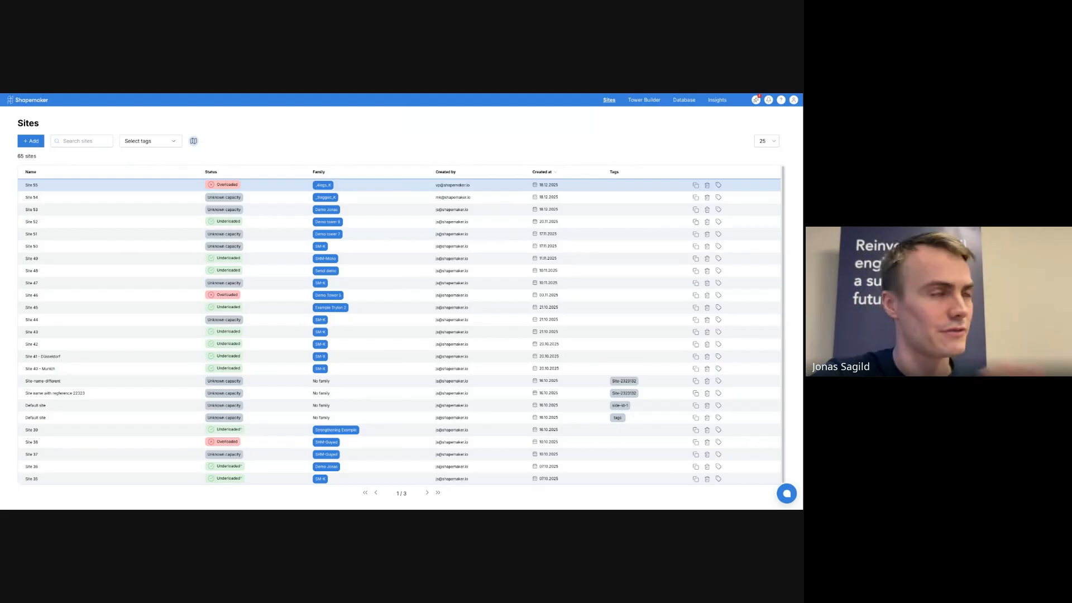
left_click(32, 184)
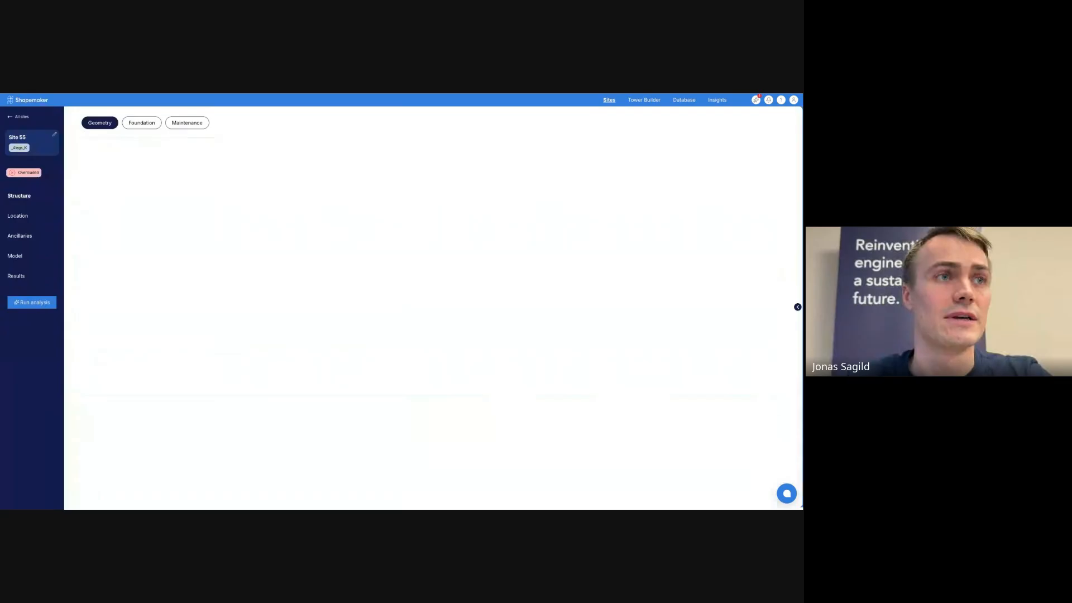
left_click(17, 276)
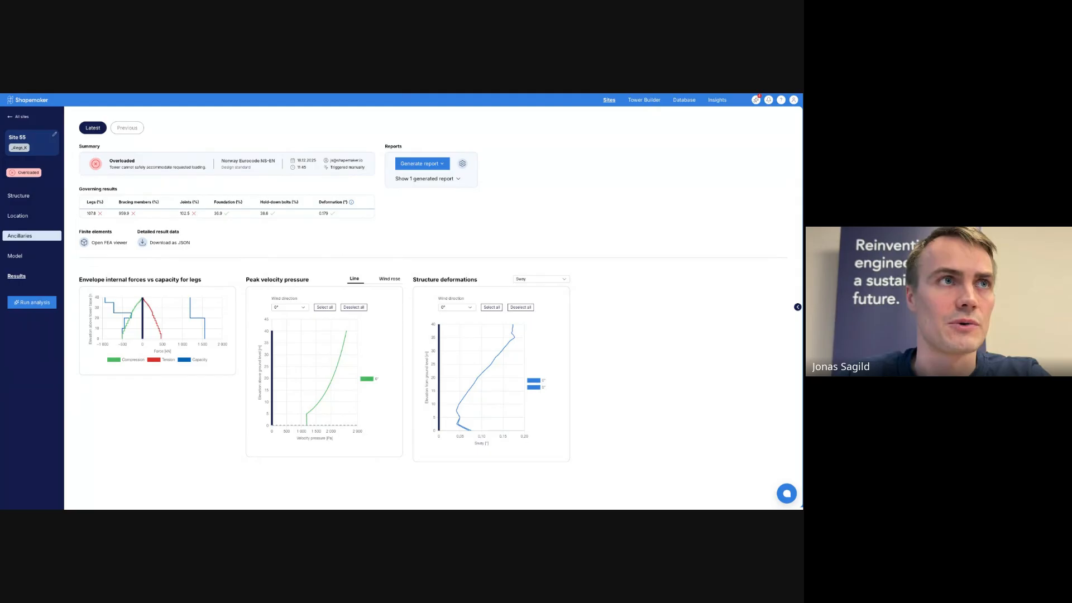
left_click(20, 235)
left_click(84, 146)
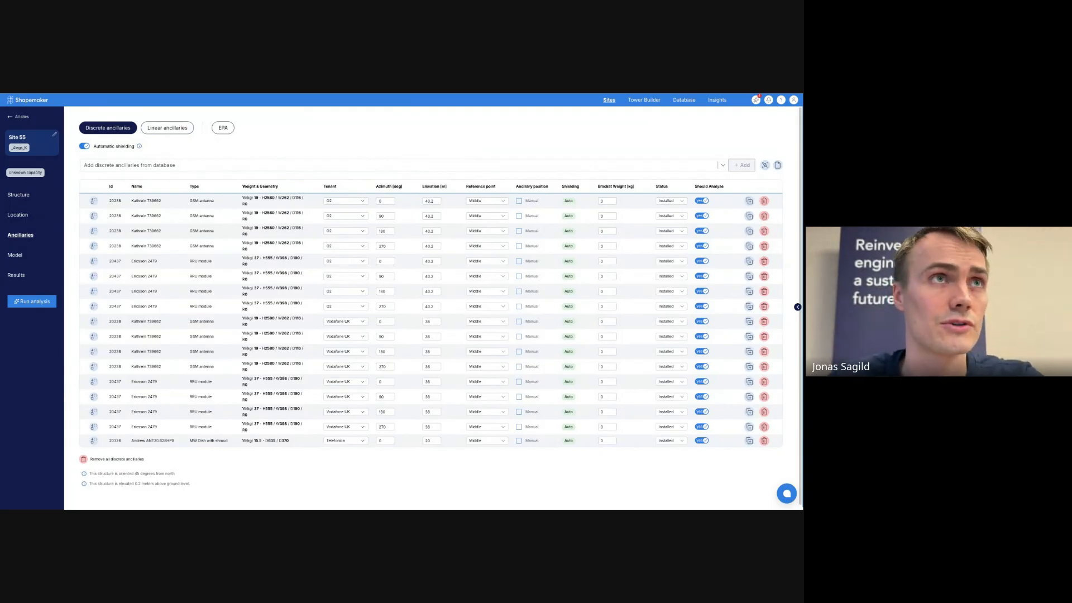
left_click(31, 301)
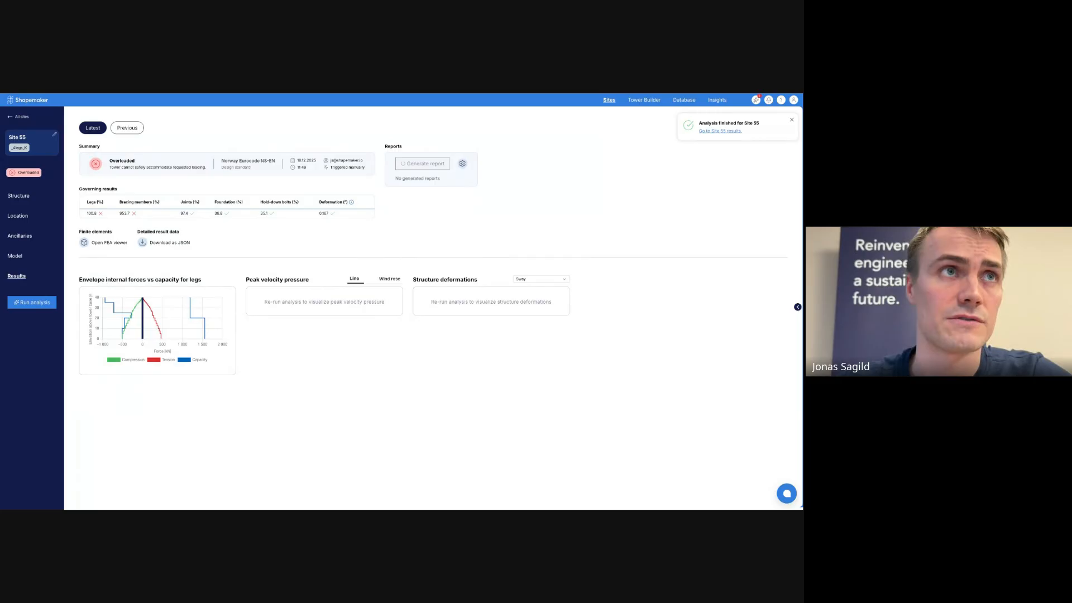
Step: Compare Site 55's previous analysis results and generated report with the latest governing results
left_click(127, 128)
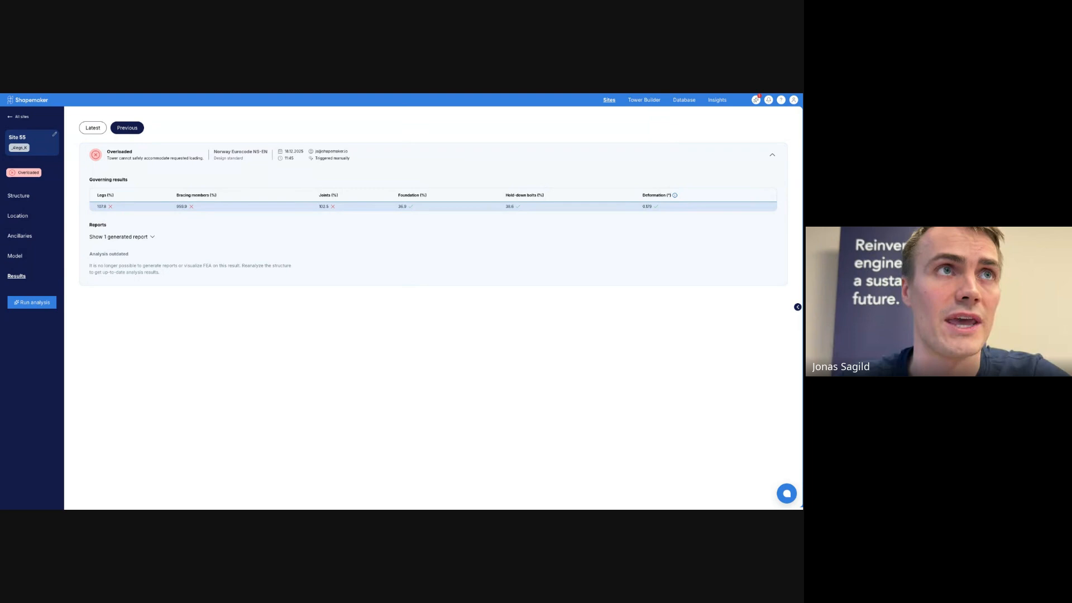
left_click(92, 128)
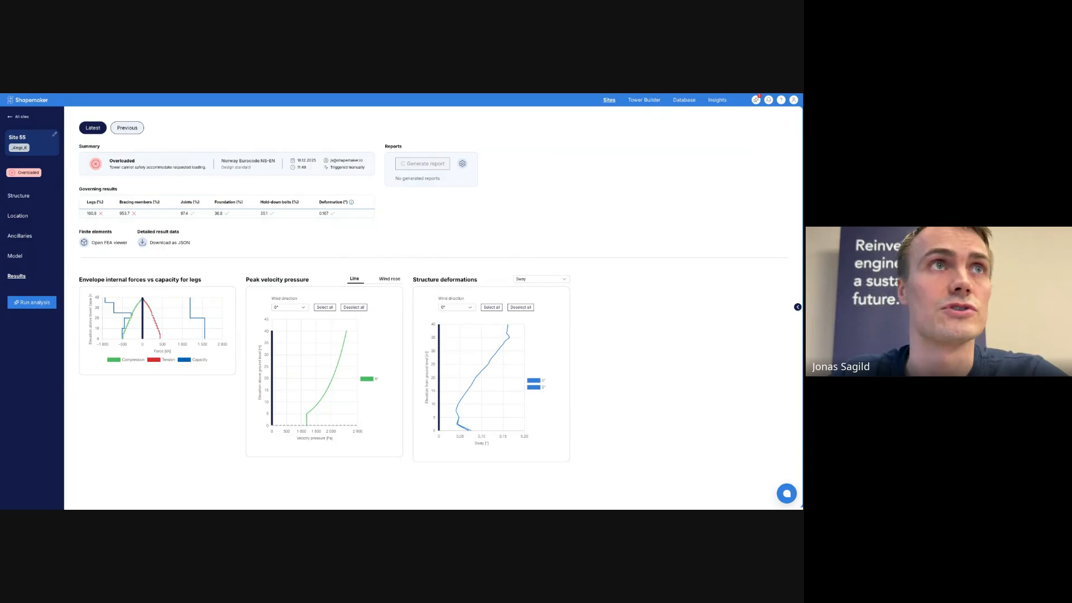
left_click(127, 128)
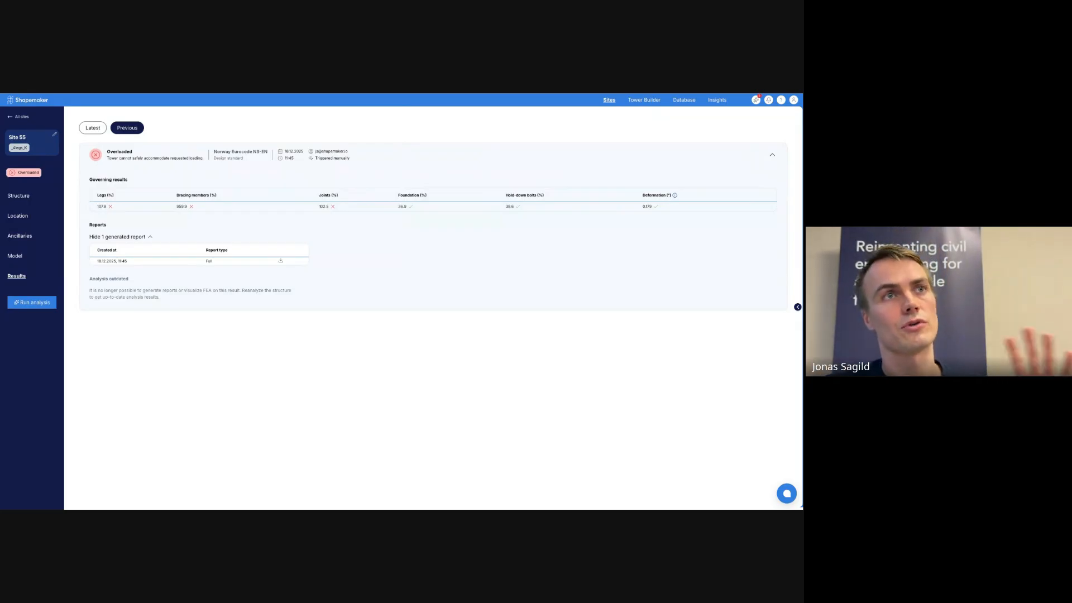
left_click(93, 128)
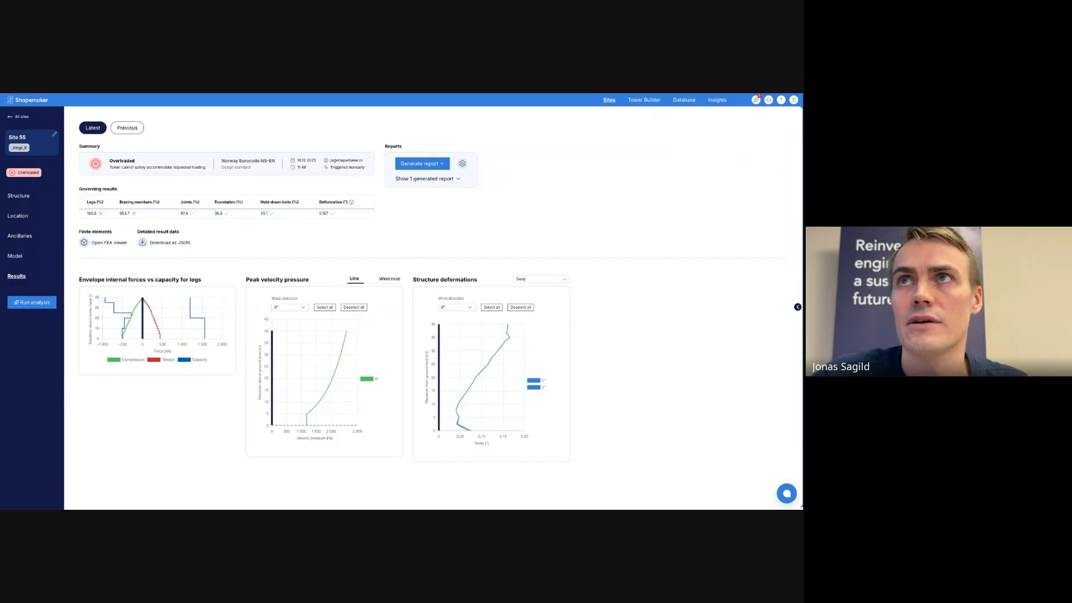
Step: Open the custom panel creator for lattice panels in the Tower Builder
left_click(684, 100)
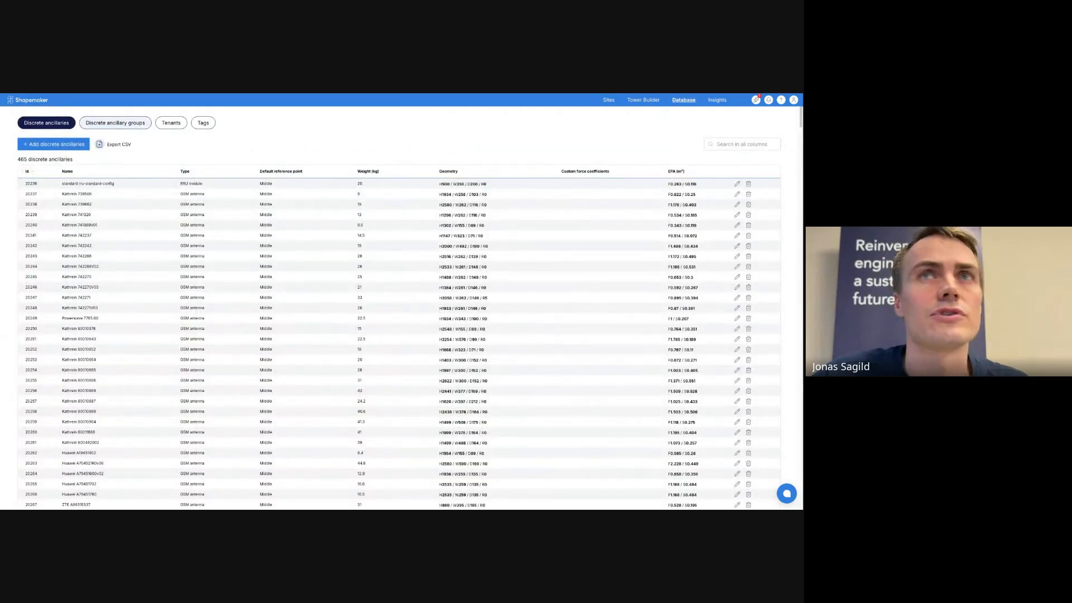
left_click(644, 100)
left_click(76, 123)
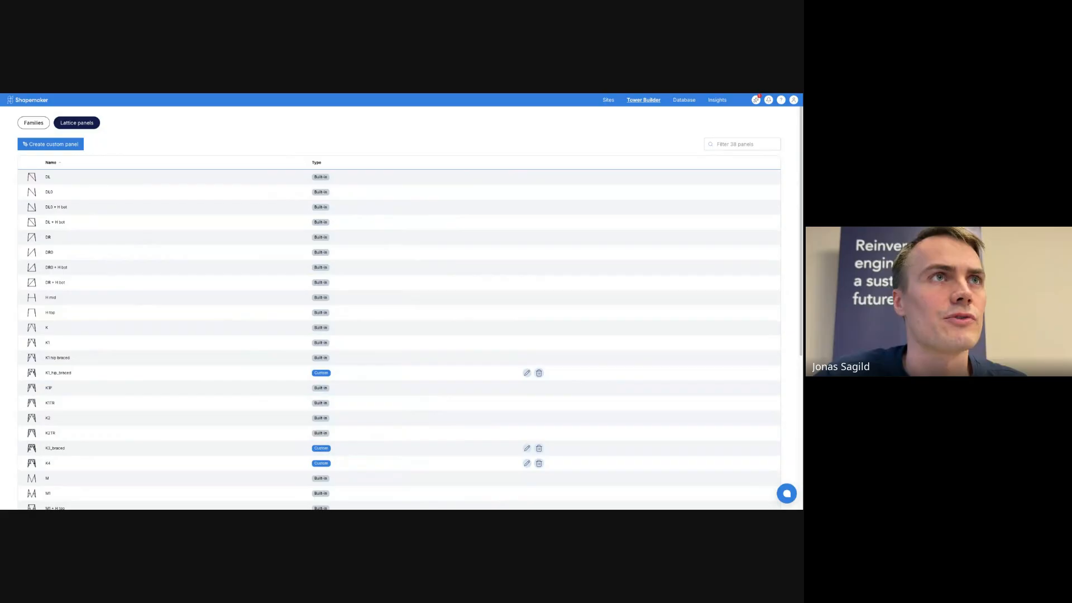
left_click(50, 144)
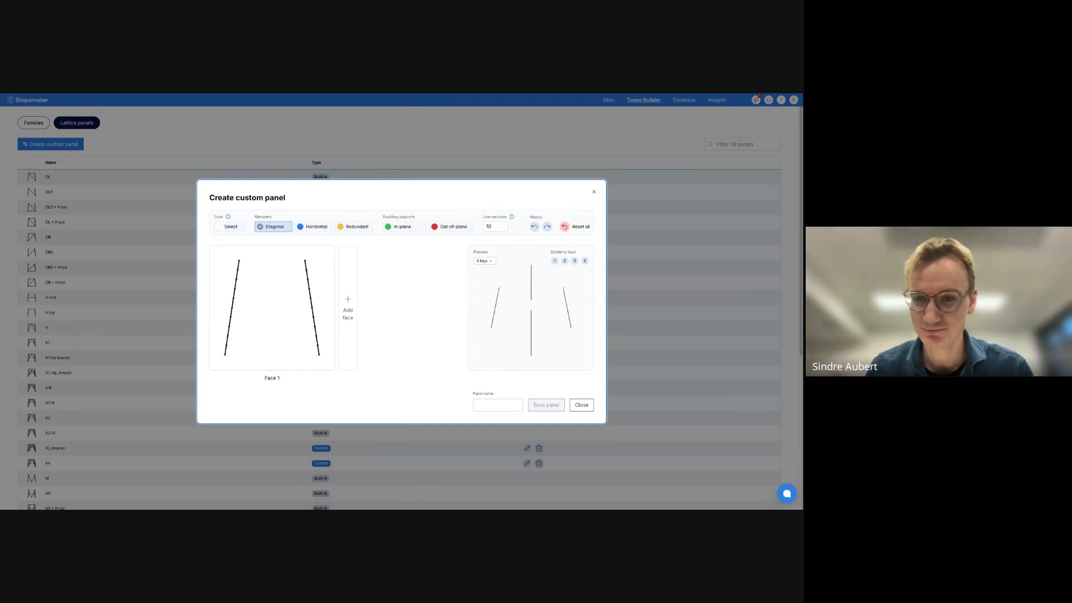
Step: Switch to the Shapemaker website and look through its blog and home page
key("ctrl+Tab")
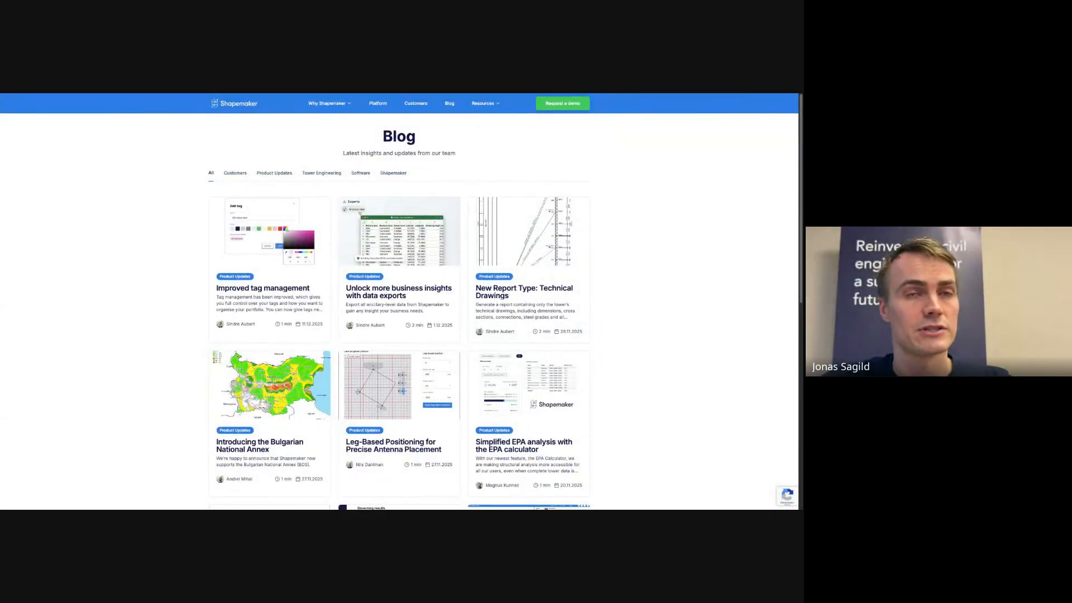
scroll(269, 279, "down", 12)
scroll(269, 280, "up", 12)
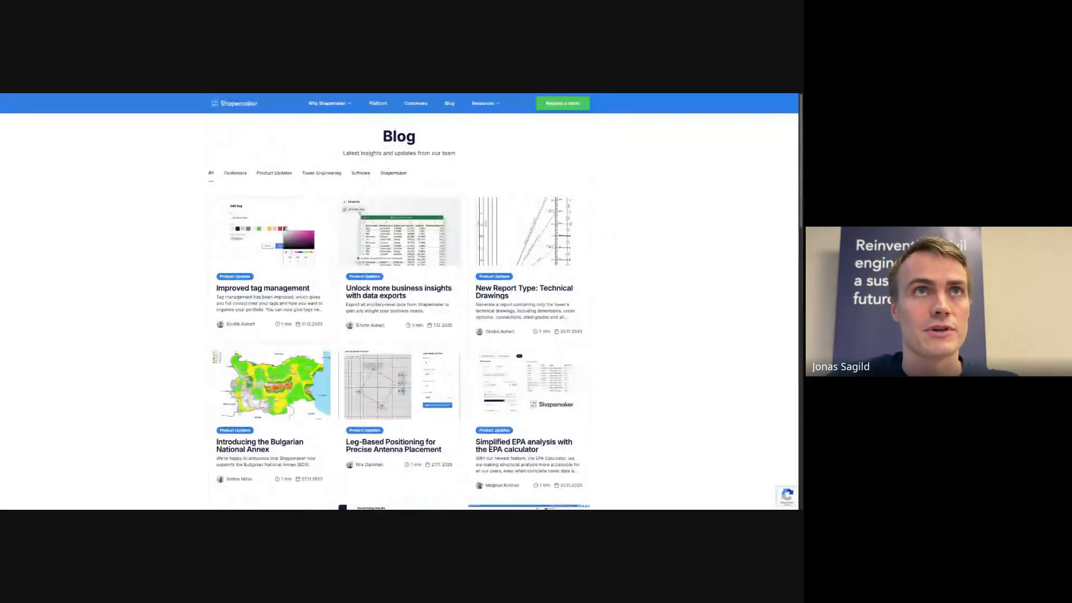
left_click(244, 104)
scroll(399, 301, "down", 12)
scroll(399, 302, "down", 20)
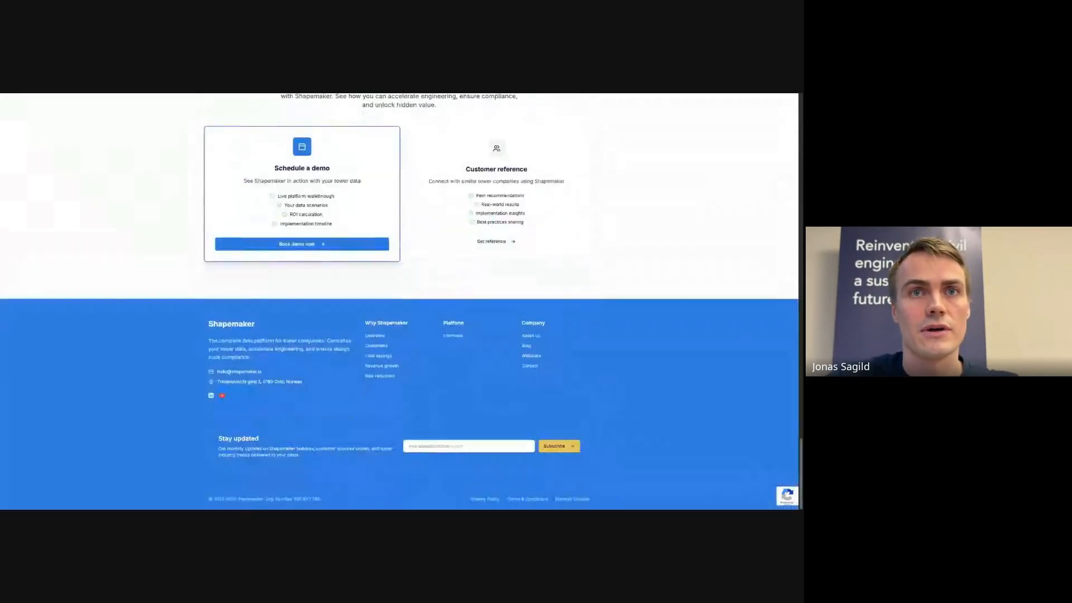
scroll(400, 302, "up", 3)
scroll(399, 301, "up", 15)
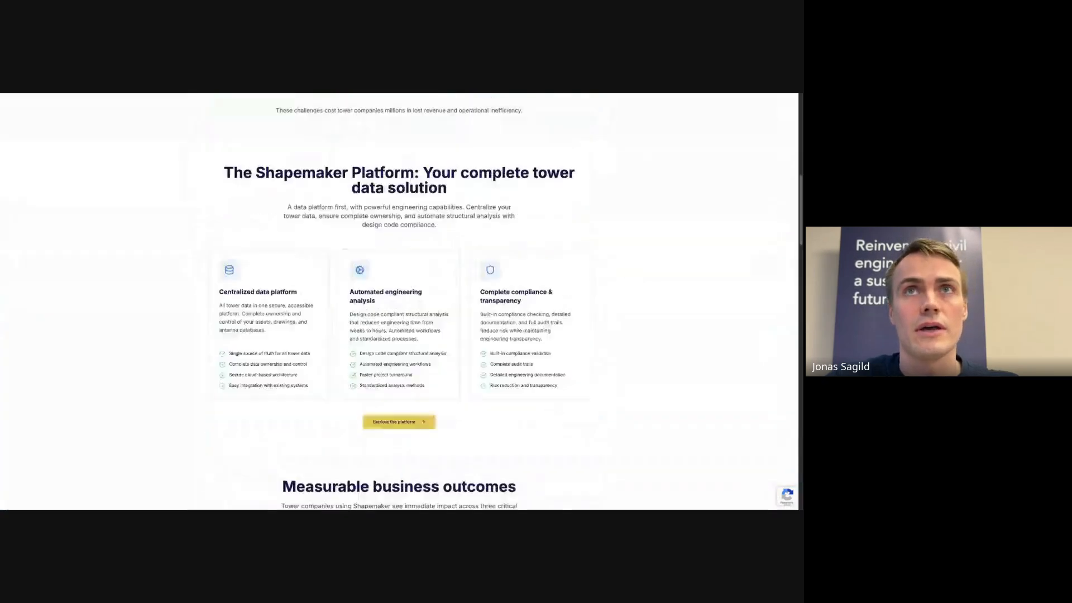
Step: Show only the Product Updates articles on the Shapemaker blog and review the latest ones
left_click(449, 103)
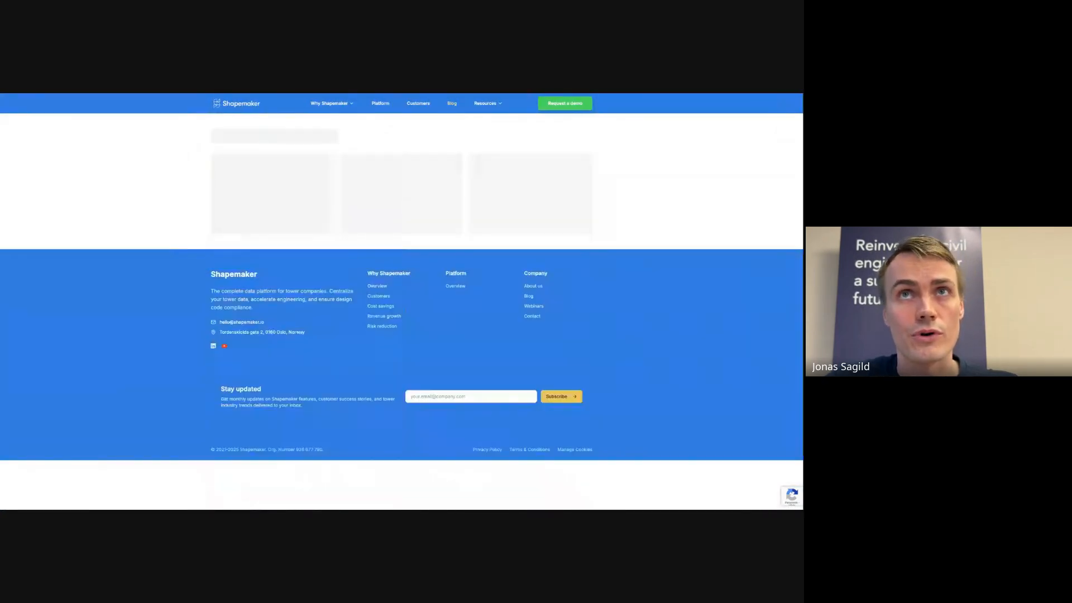
left_click(274, 174)
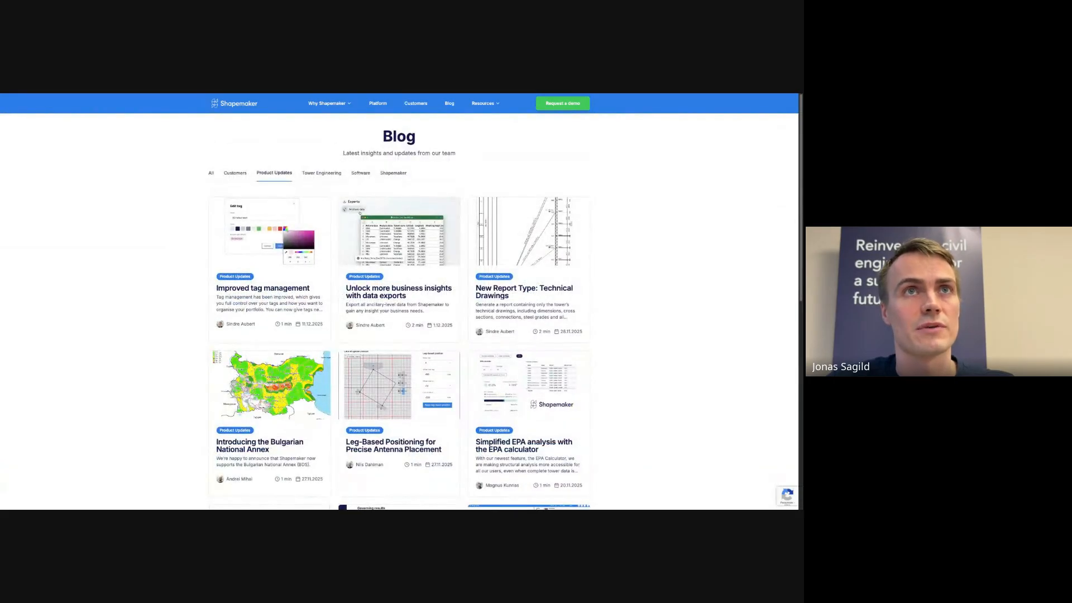
left_click_drag(192, 193, 606, 447)
left_click_drag(606, 347, 195, 193)
left_click(195, 192)
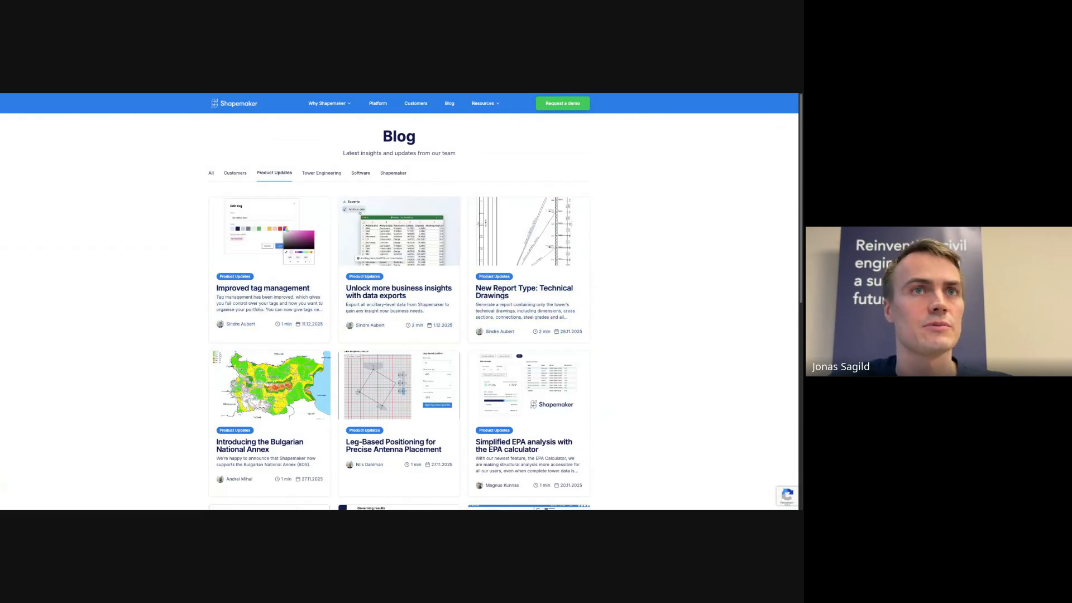
left_click_drag(604, 344, 201, 268)
left_click(201, 268)
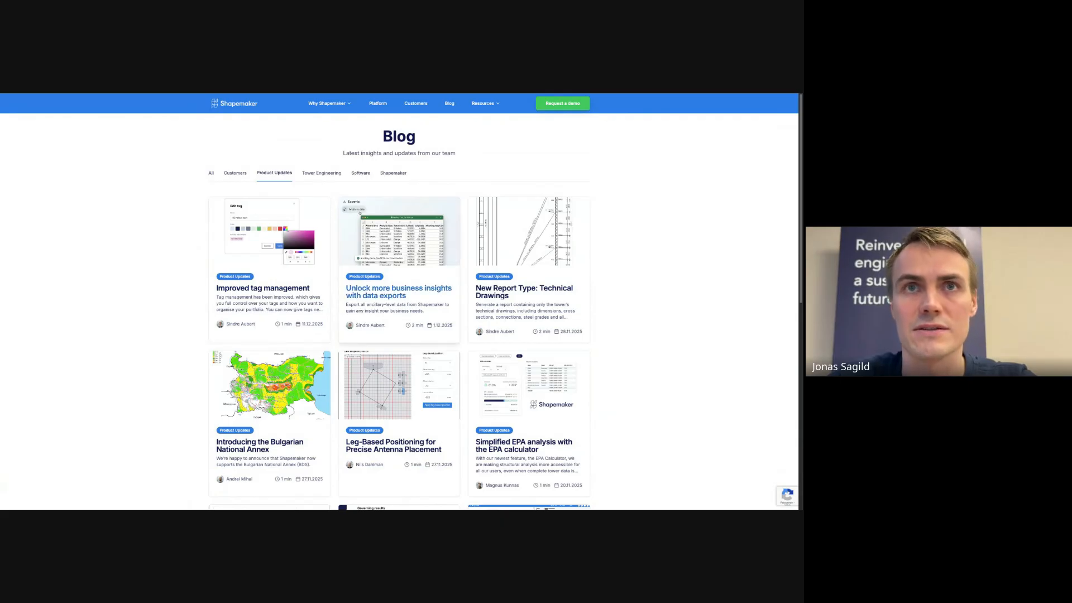
left_click_drag(602, 335, 202, 279)
left_click(201, 276)
scroll(201, 277, "down", 1)
scroll(400, 302, "down", 1)
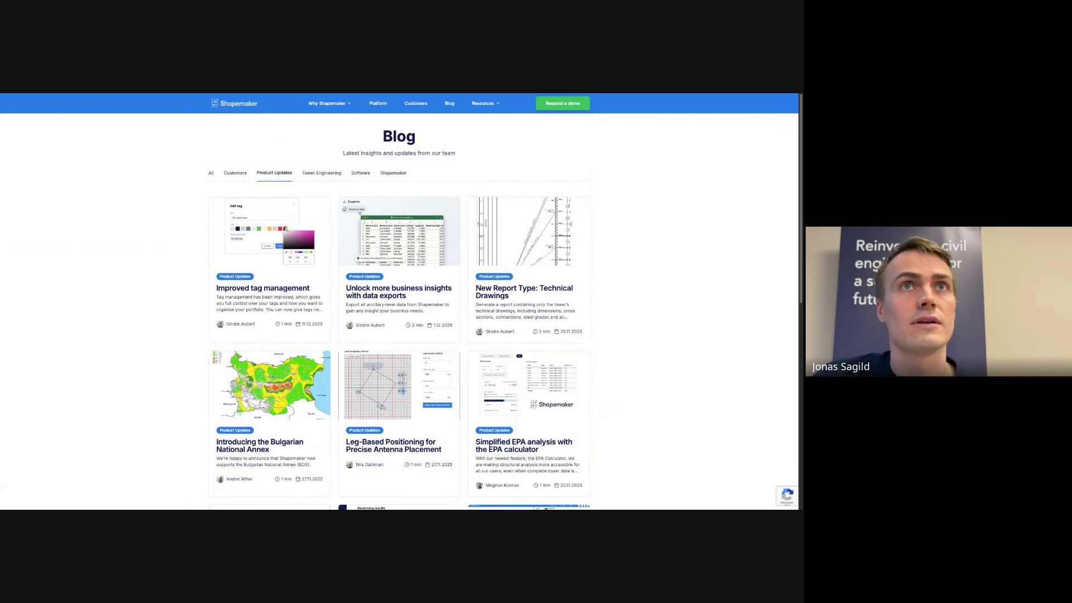
Step: Close the blog, return to the lattice panels page and check the in-app list of product updates
key("ctrl+w")
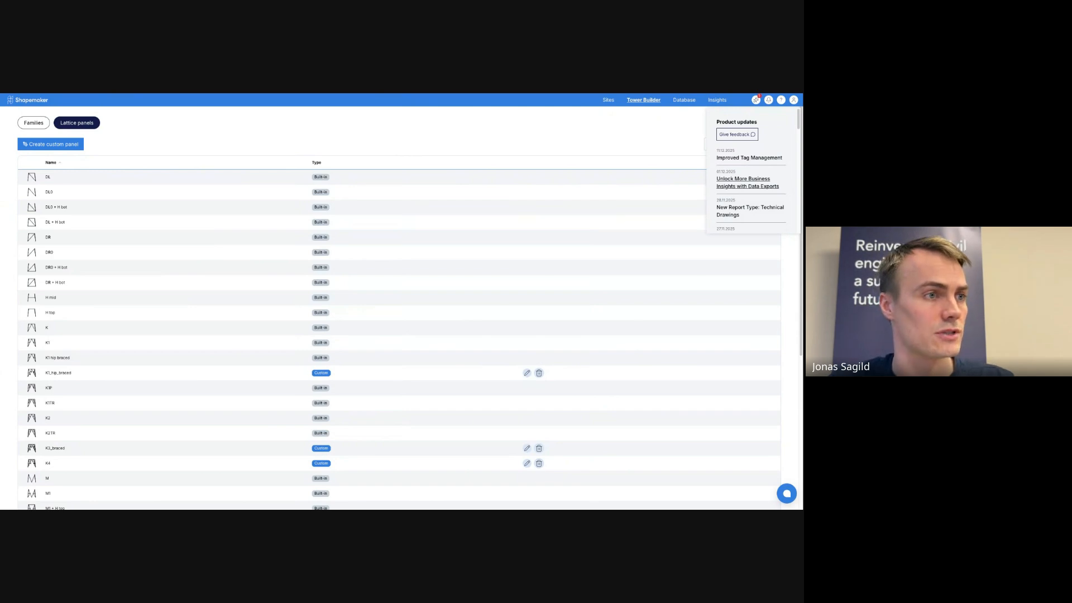
left_click(757, 100)
left_click(477, 144)
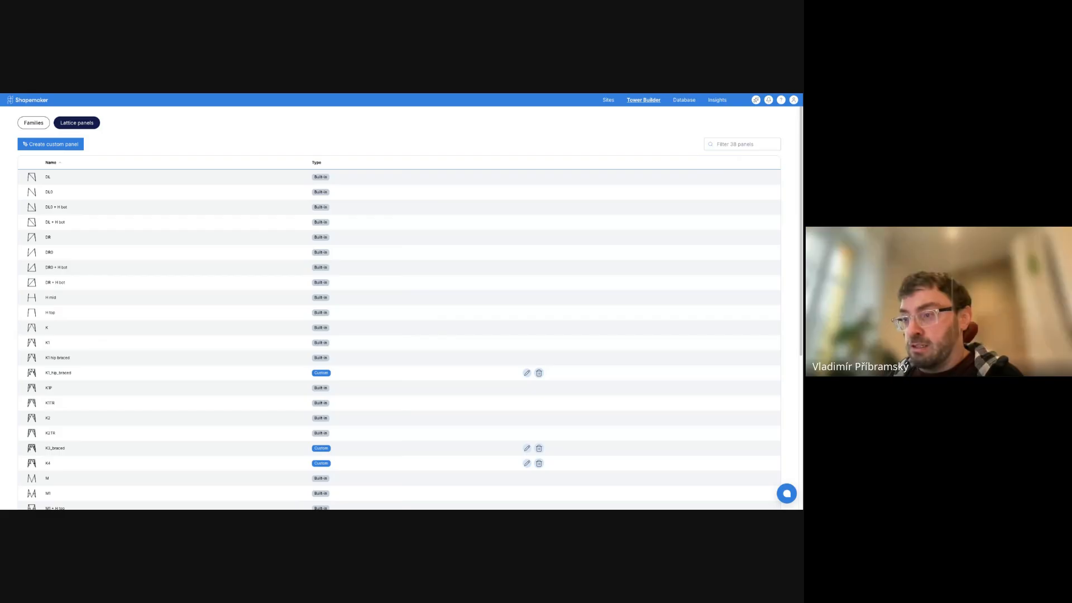
Step: Open the member definitions of Design 1 in the _4legs_K tower family
left_click(34, 123)
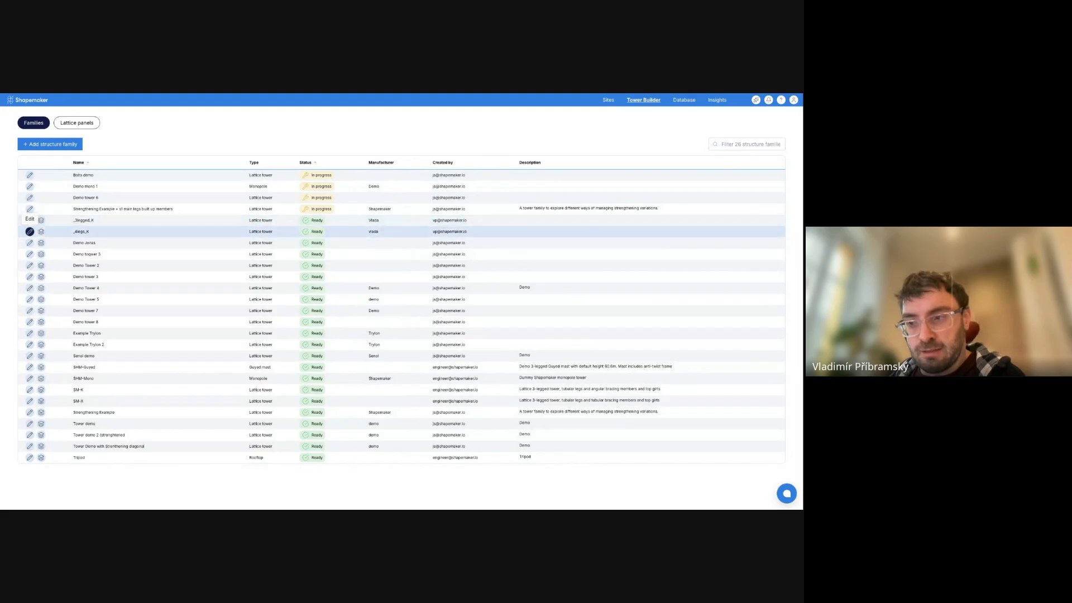
left_click(30, 231)
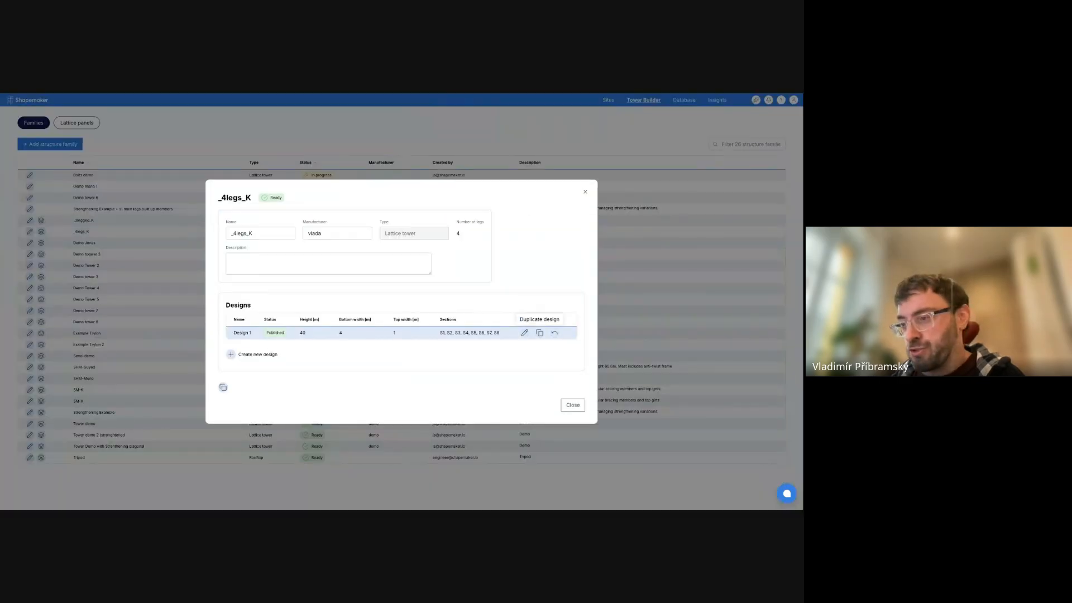
left_click(525, 332)
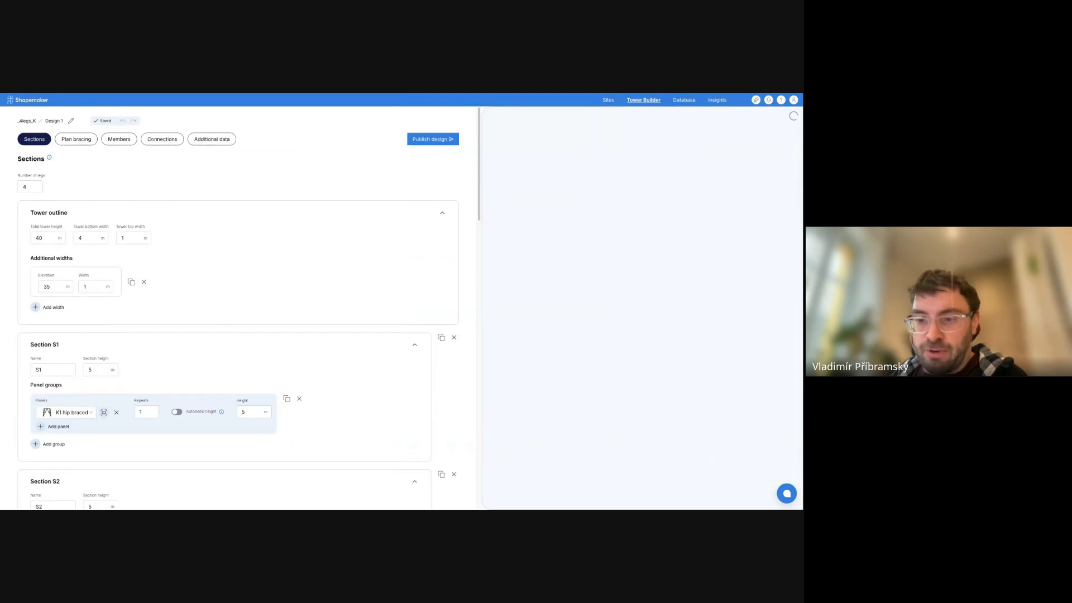
left_click(119, 139)
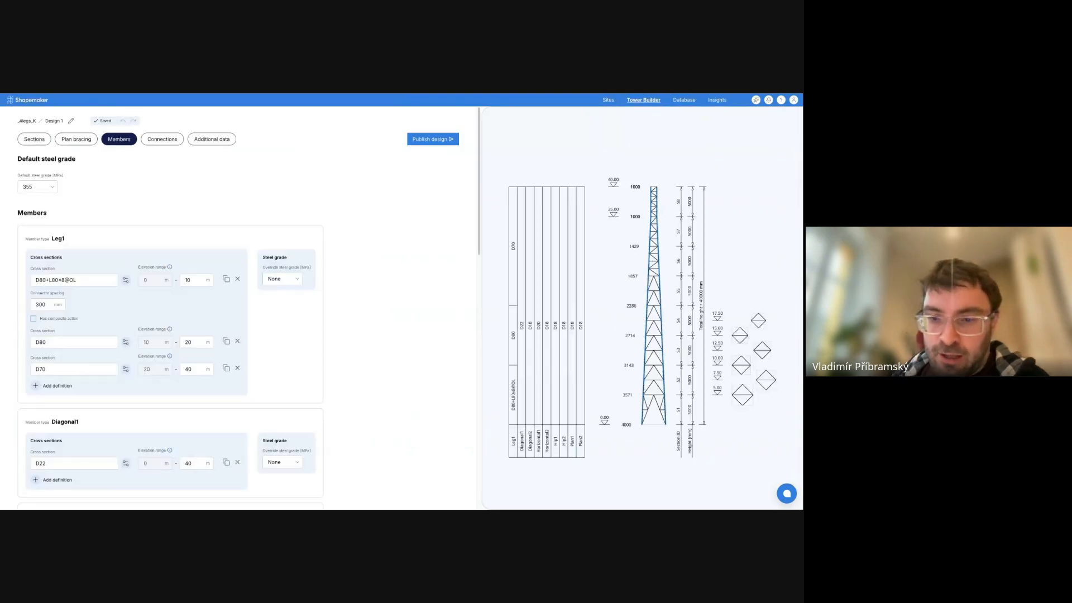
Step: Inspect the dimensions and available section geometries of Leg1's combined cross section for the 0–10 m range, and close the dialog
left_click(126, 280)
left_click(340, 236)
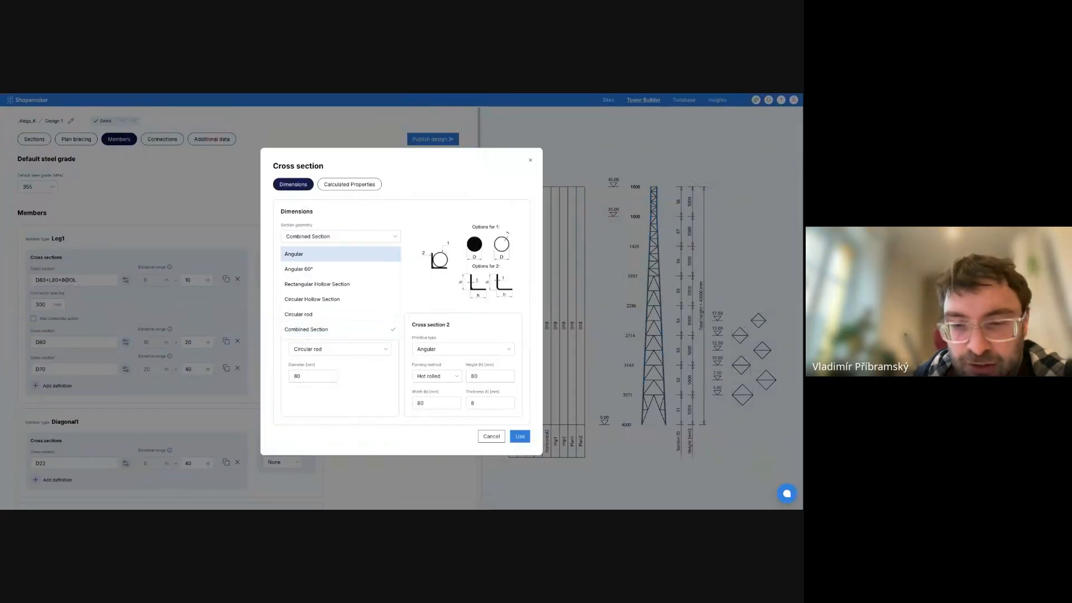
key("Escape")
key("Escape")
Step: Try to replace Leg1's 0–10 m cross section by searching for "CHSH100", and clear the entry
left_click_drag(77, 281, 34, 280)
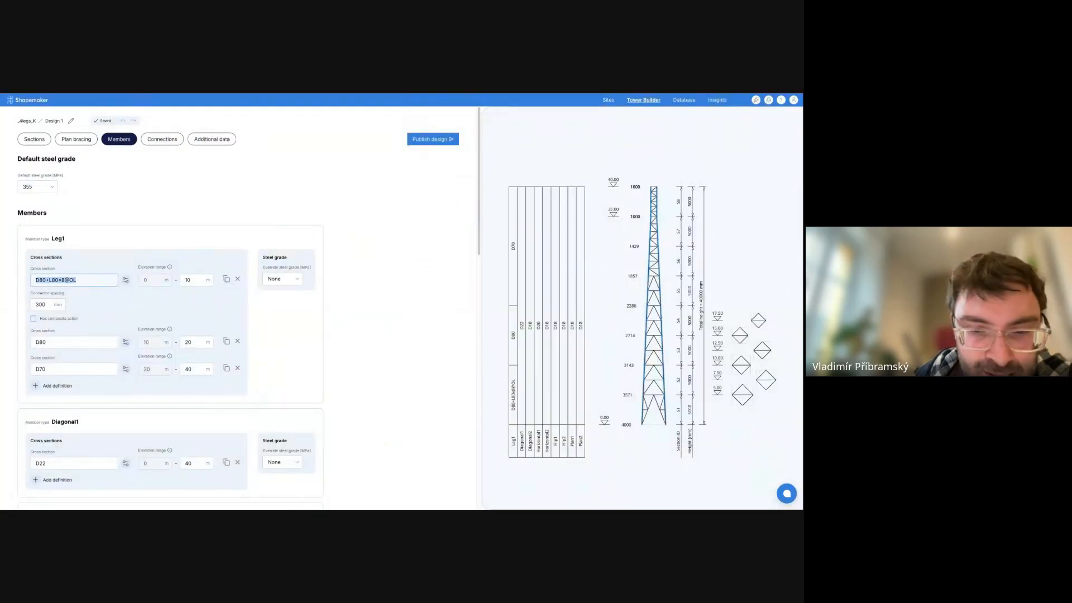
type("CHS")
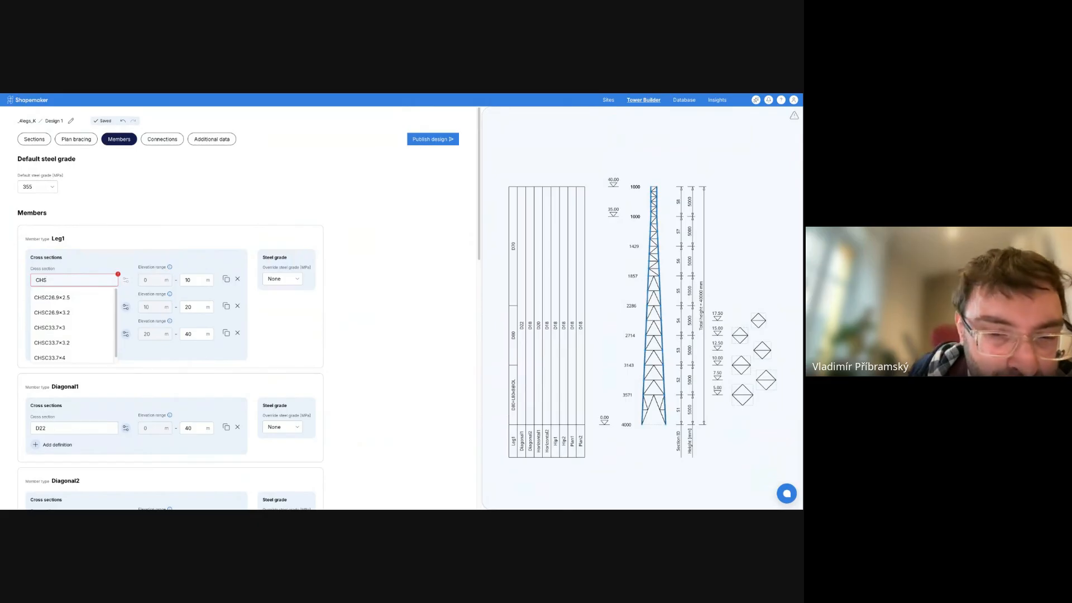
type("H100")
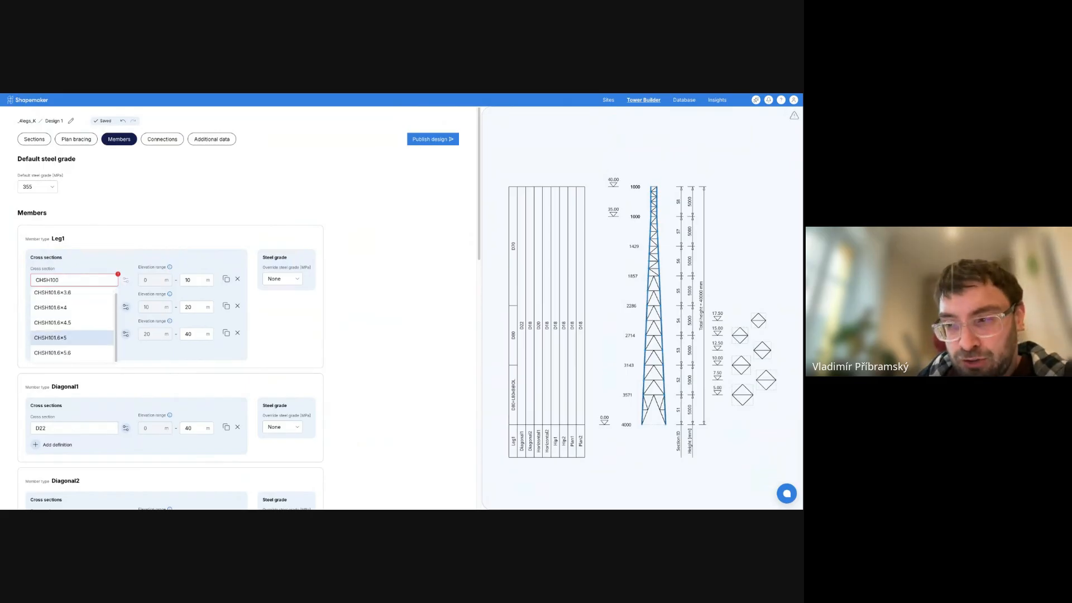
left_click(118, 274)
double_click(56, 279)
key("BackSpace")
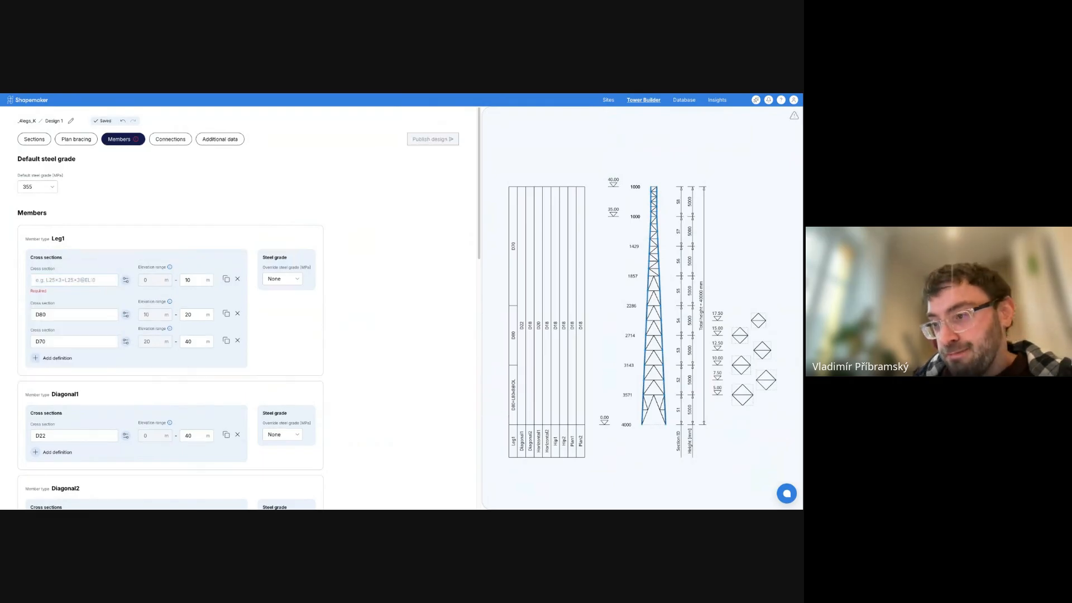
Step: Review the section geometry options for Leg1's empty 0–10 m cross section, keeping Combined Section selected
left_click(125, 279)
left_click(341, 237)
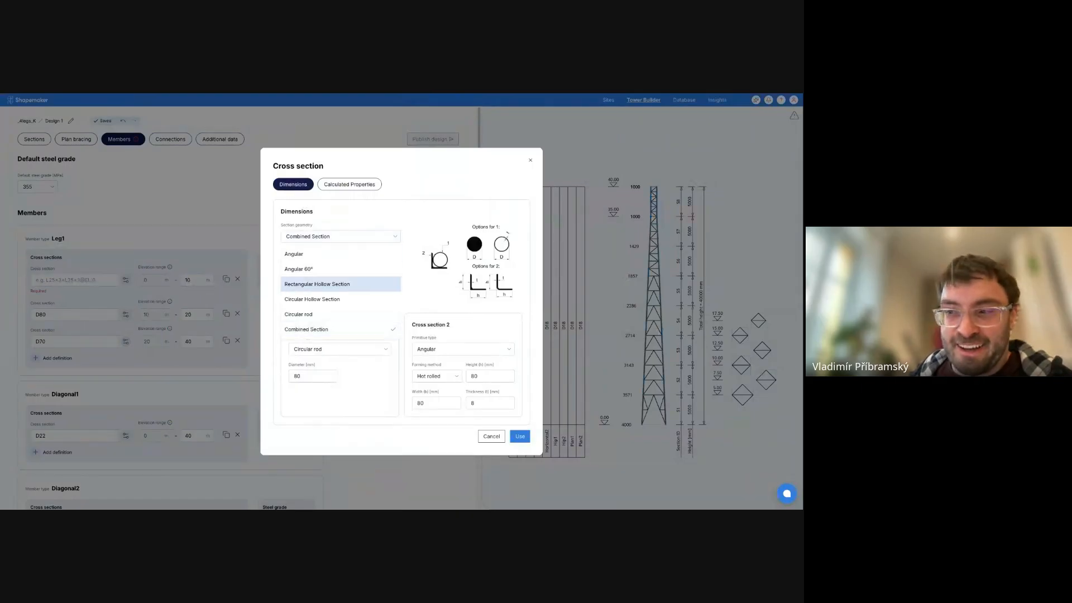
left_click(307, 330)
left_click(341, 237)
left_click(315, 329)
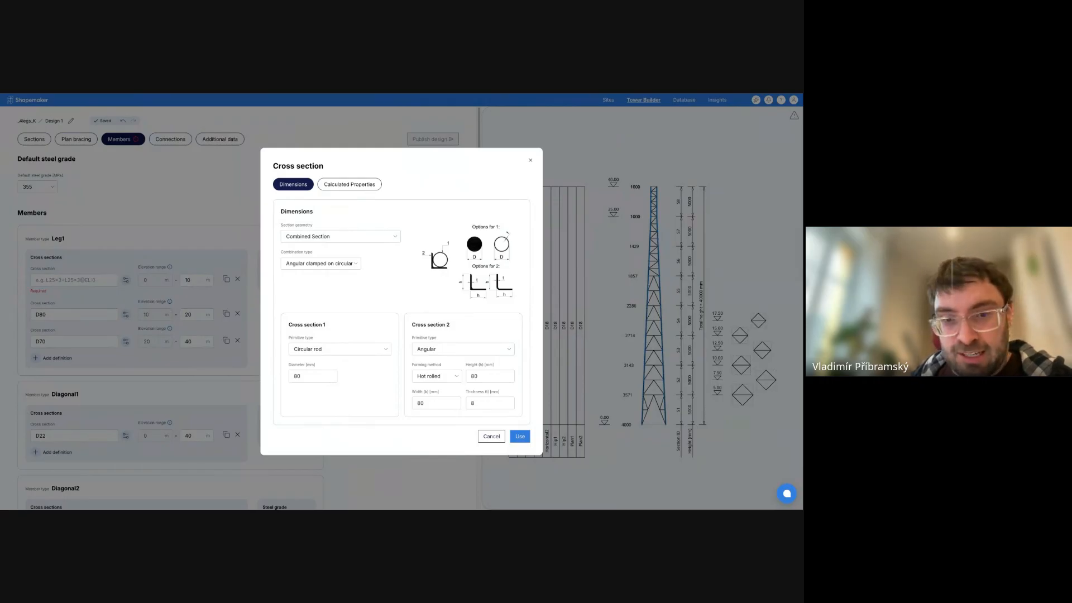
left_click(341, 237)
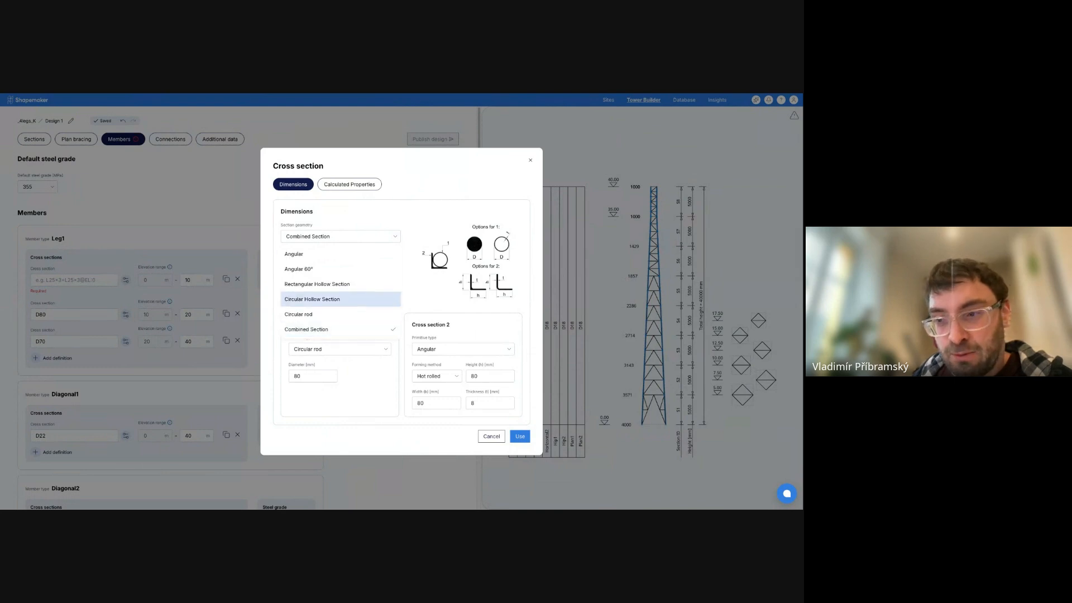
left_click(341, 237)
left_click(340, 237)
left_click(341, 237)
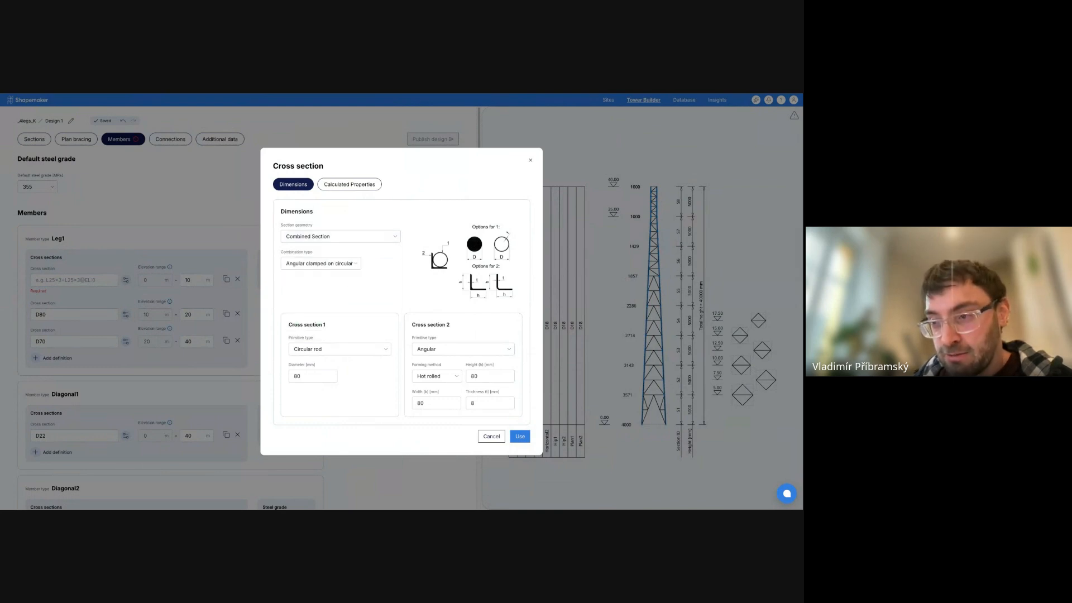
left_click(341, 237)
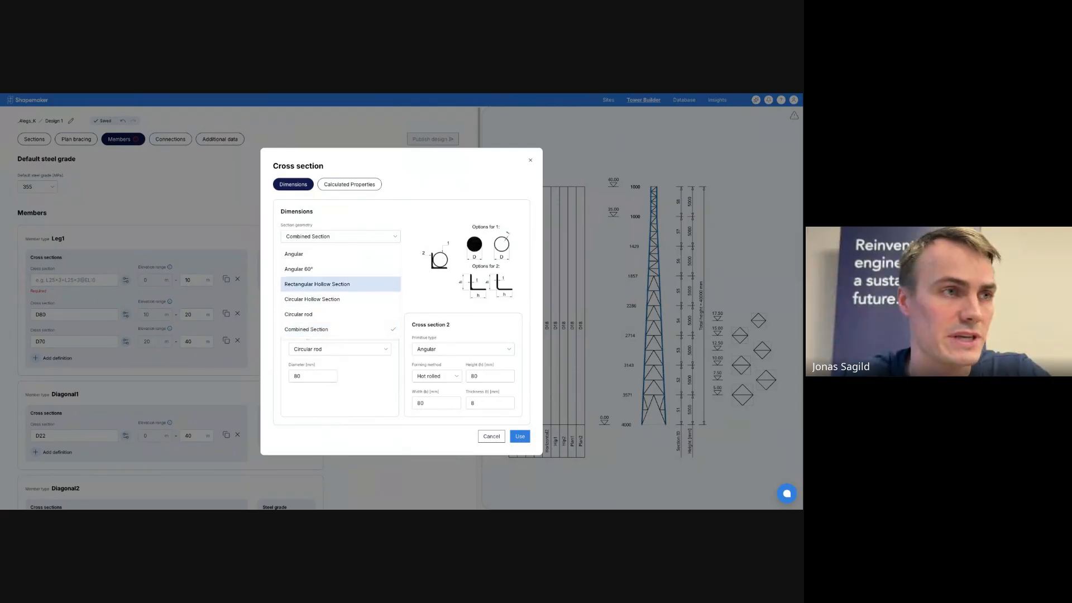
Step: Switch the section geometry to Angular and look over its forming method, height, width and thickness inputs
left_click(340, 254)
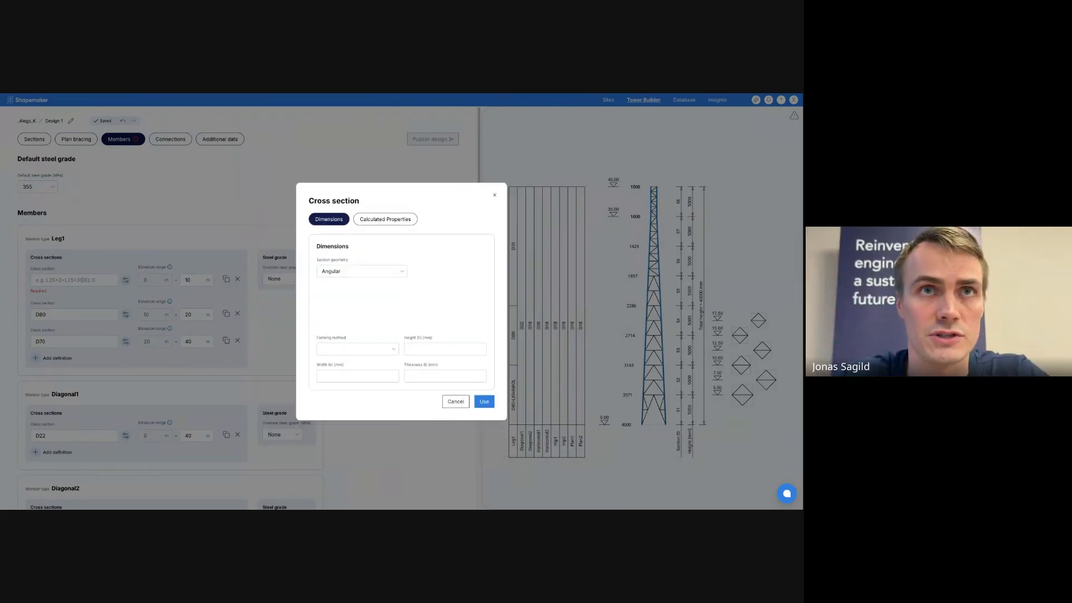
left_click(357, 350)
left_click(445, 350)
left_click(445, 350)
key("Tab")
key("Tab")
left_click(446, 351)
Step: Examine the calculated properties listed for the angular section and the other section geometry options
left_click(386, 218)
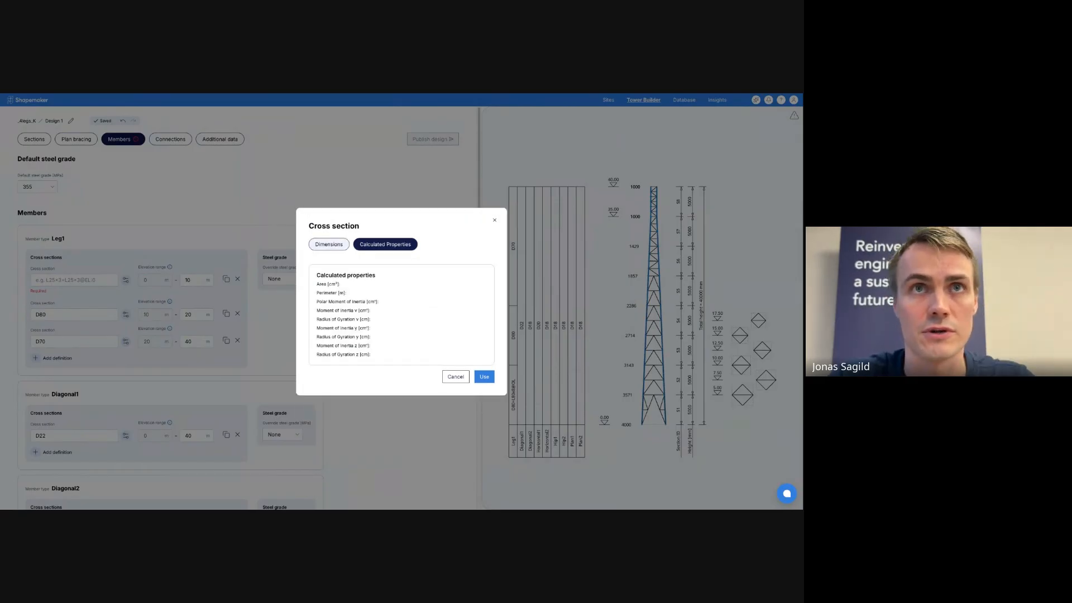
left_click_drag(385, 356, 315, 273)
left_click(402, 312)
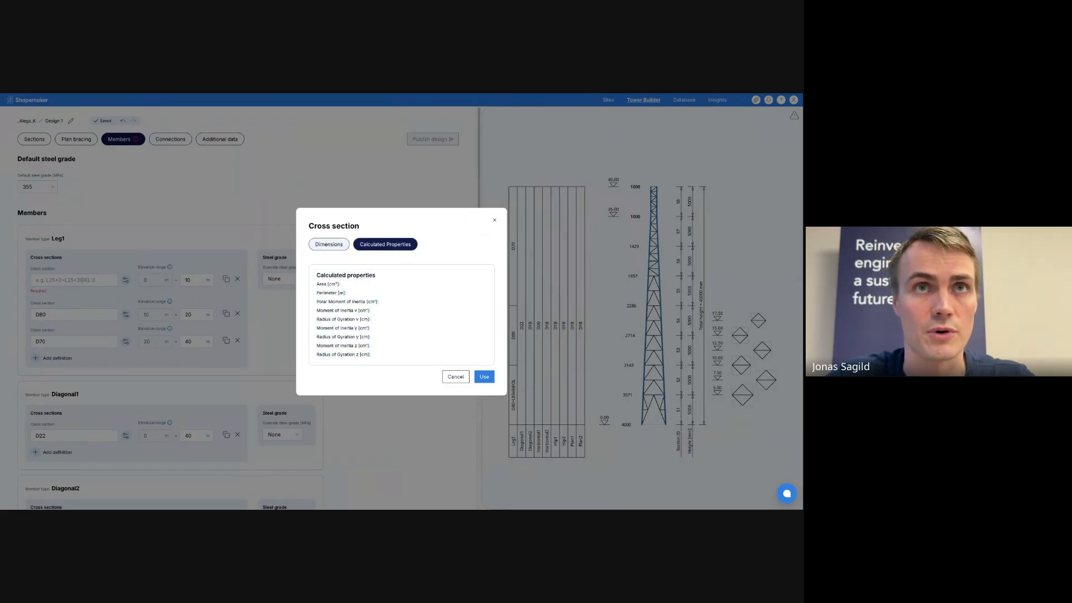
left_click(329, 244)
left_click(361, 270)
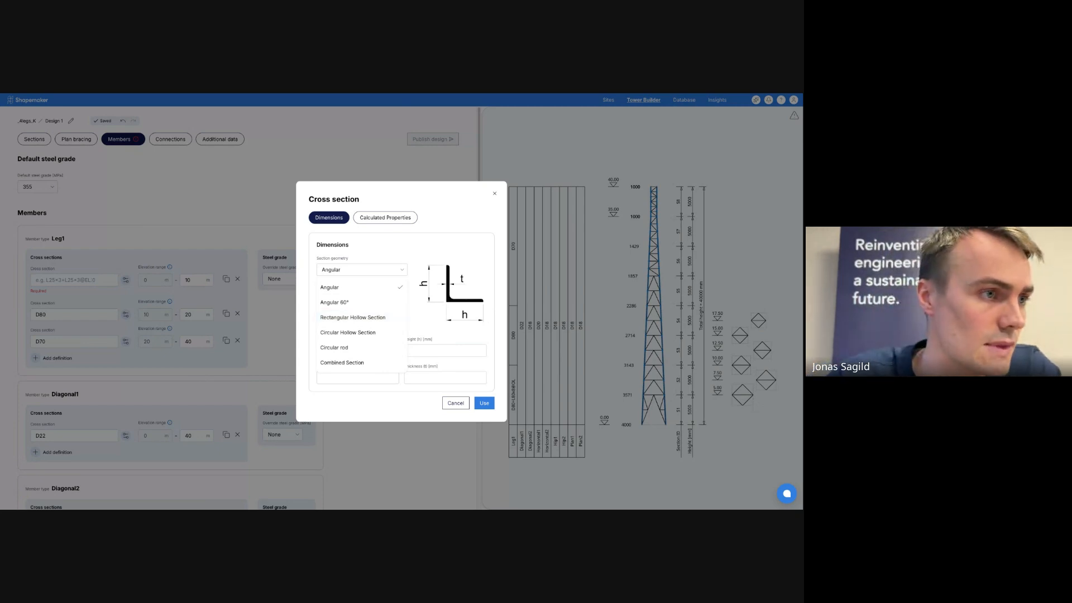
key("Escape")
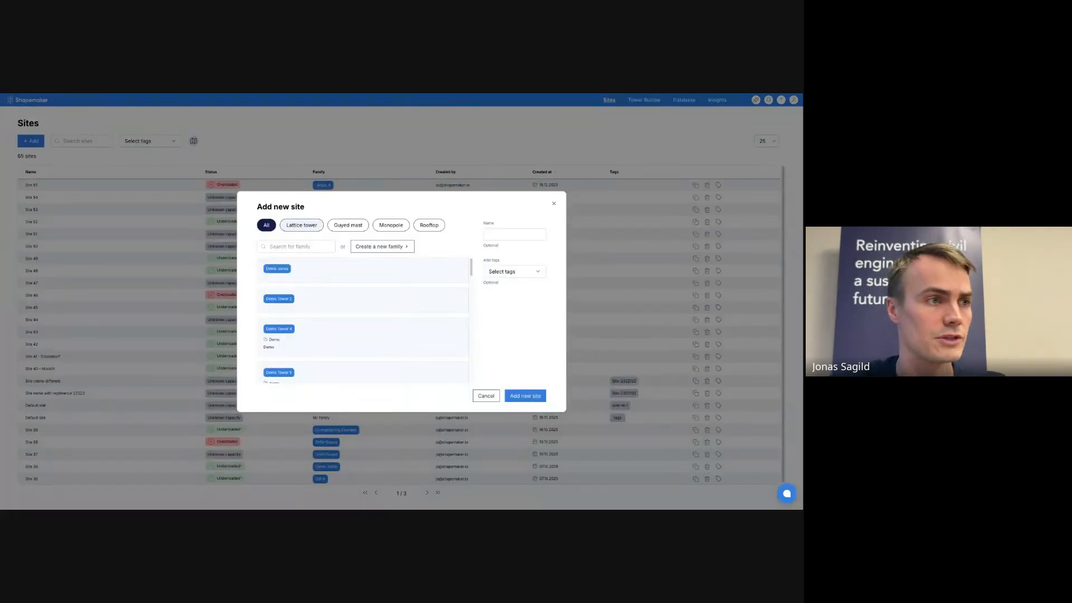
Step: Look at the rooftop and guyed mast families offered for a new site, and cancel adding the site
left_click(429, 226)
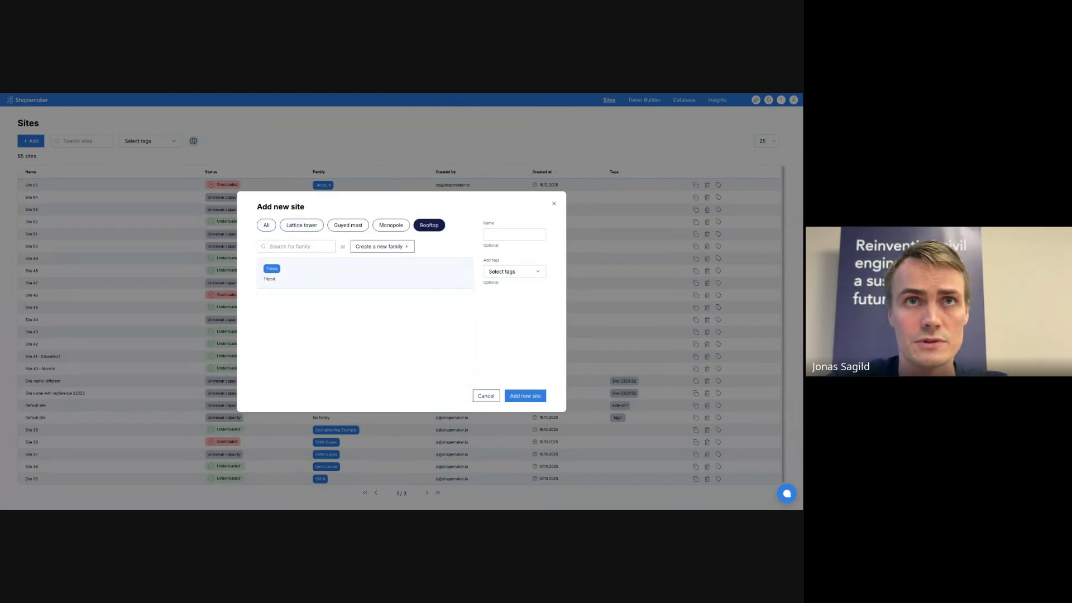
left_click(348, 225)
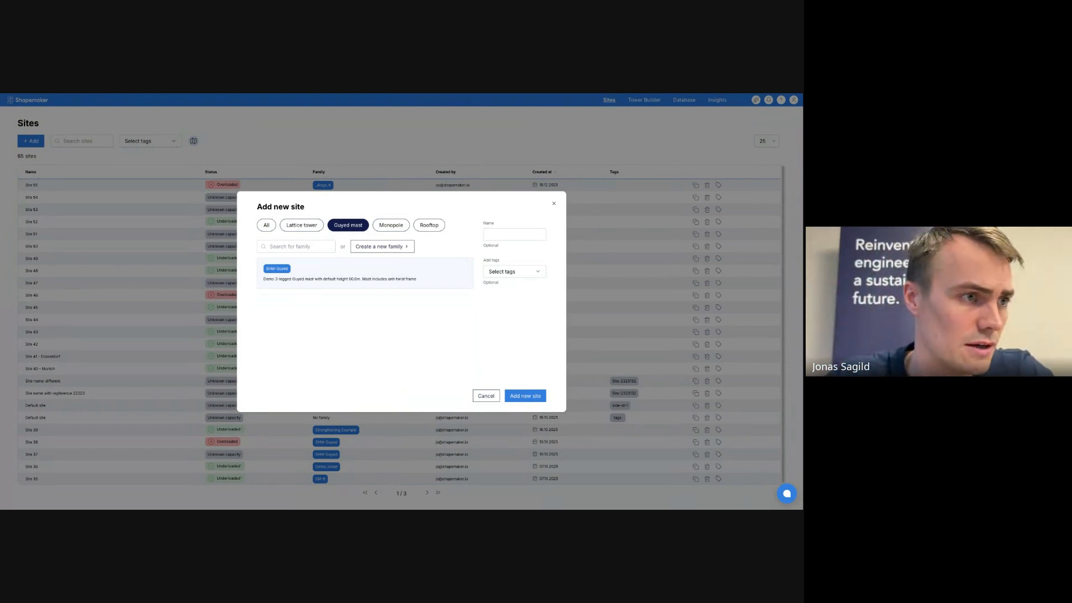
left_click(365, 273)
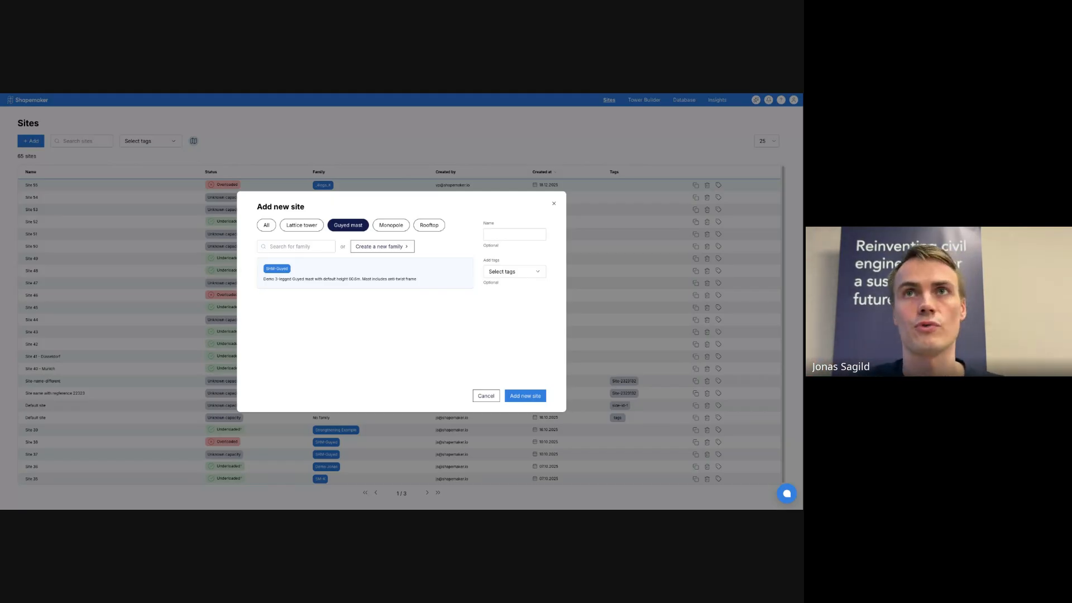
key("Escape")
Step: Glance at the discrete ancillaries database and open the structure families in the Tower Builder
left_click(684, 100)
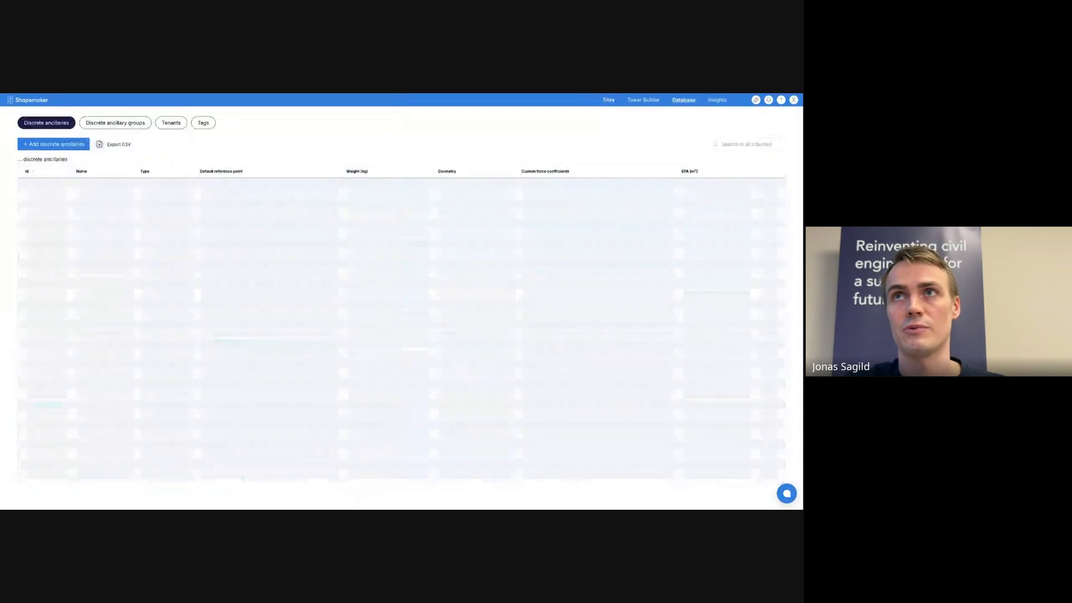
left_click(643, 100)
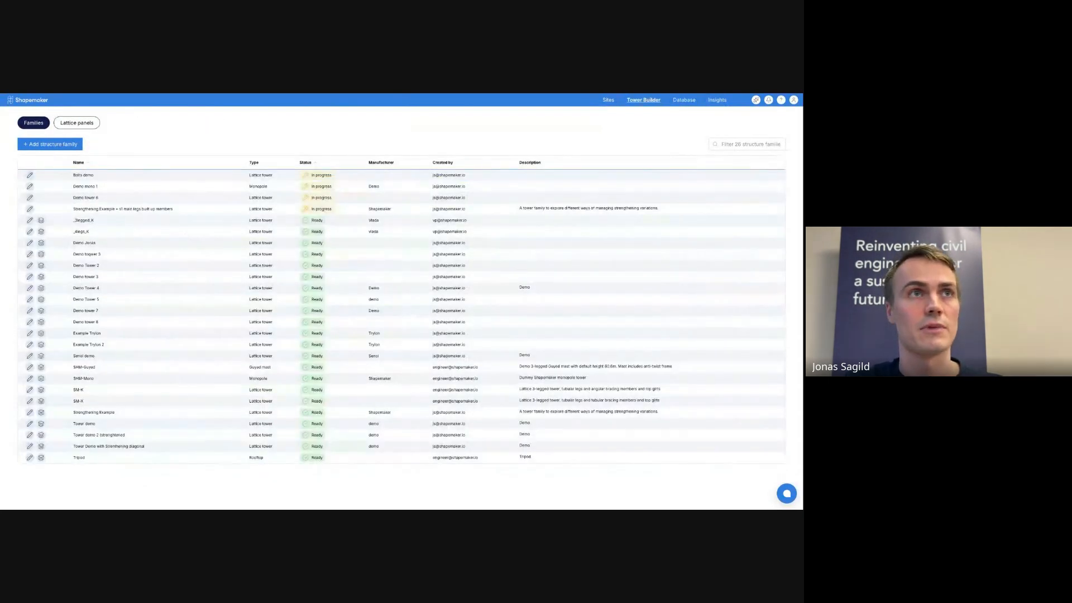
Step: Look over the lattice panels in the Tower Builder, view the custom panel editor, and close it without creating a panel
left_click(685, 100)
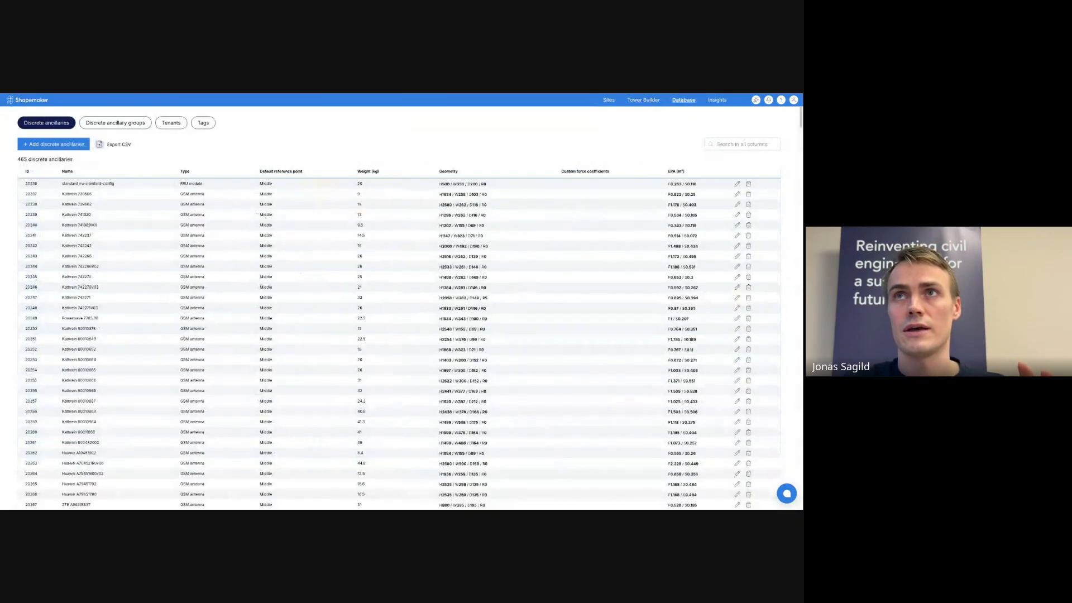
left_click(643, 100)
left_click(76, 123)
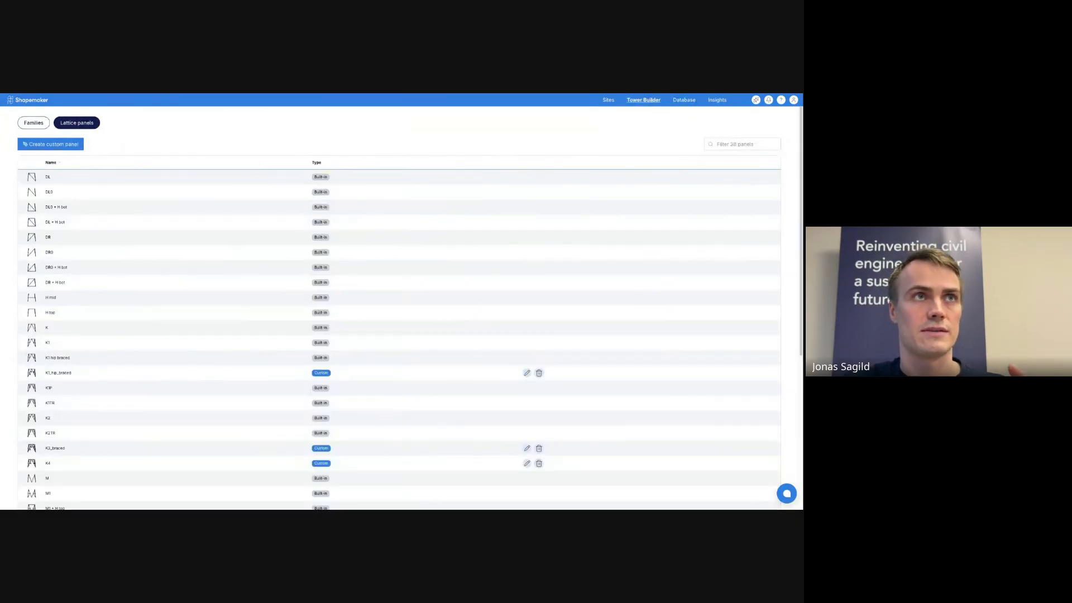
left_click(52, 144)
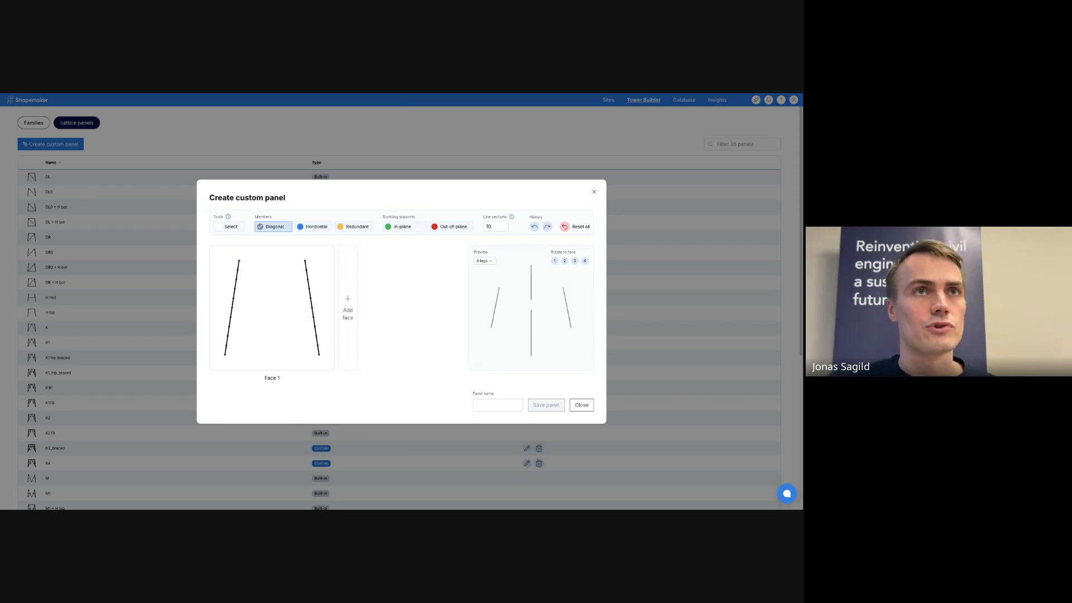
key("Escape")
Step: Draft a discrete ancillary named Example headframe of type Triangular headframe with a weight of 200 kg, and discard it
left_click(684, 100)
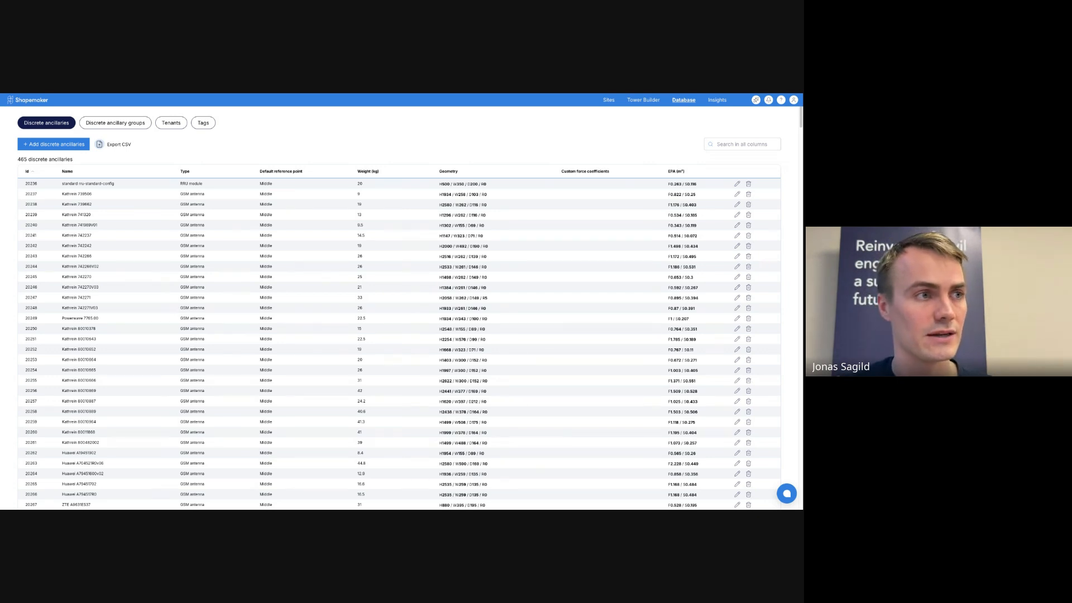
left_click(54, 144)
left_click(291, 212)
scroll(293, 272, "down", 5)
scroll(292, 279, "down", 1)
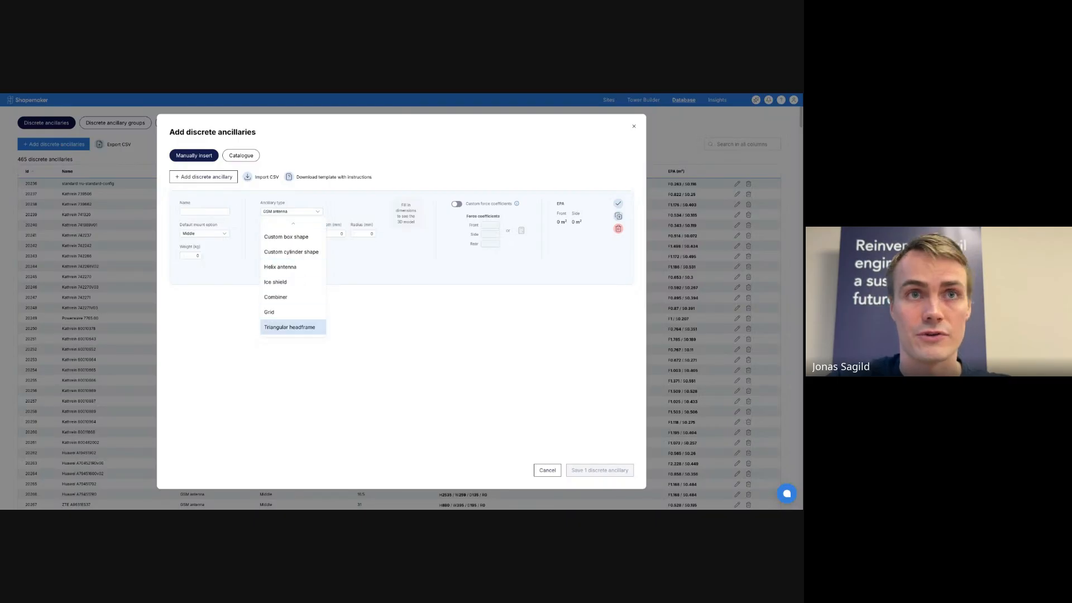
left_click(288, 326)
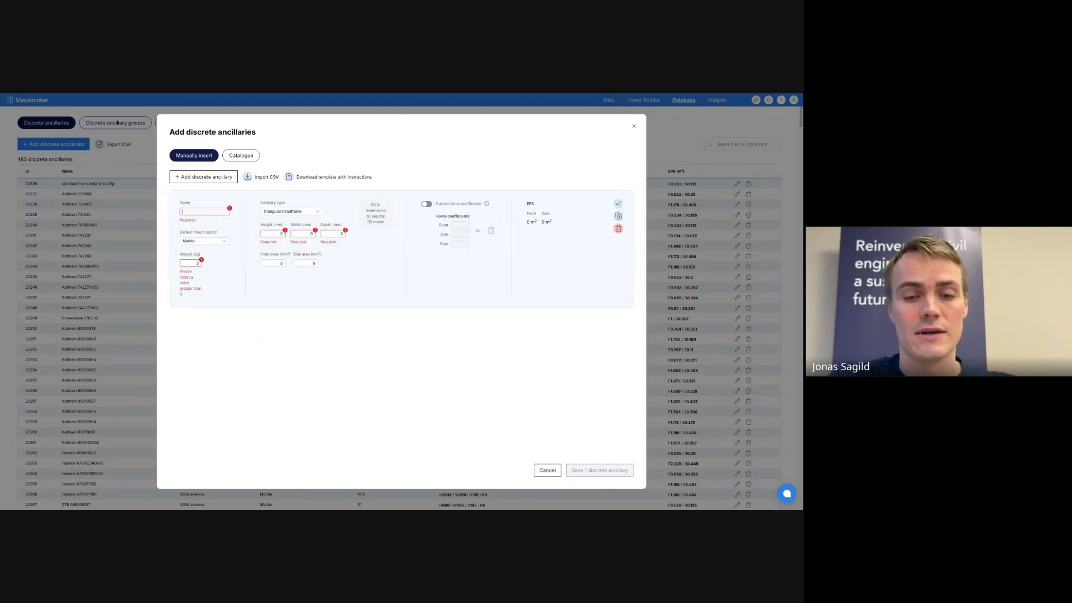
type("Example")
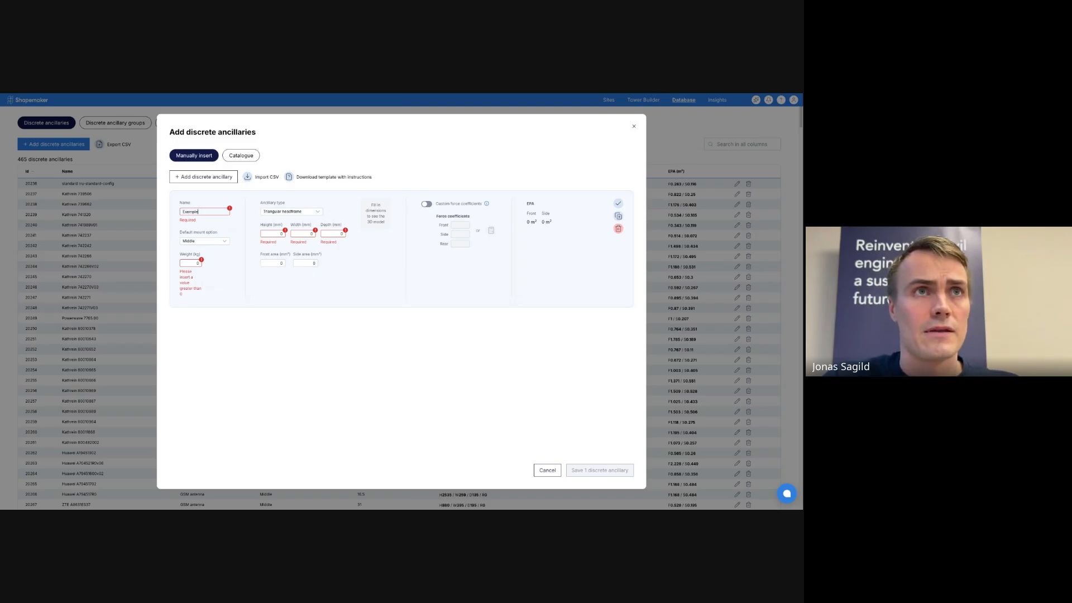
type(" headframe")
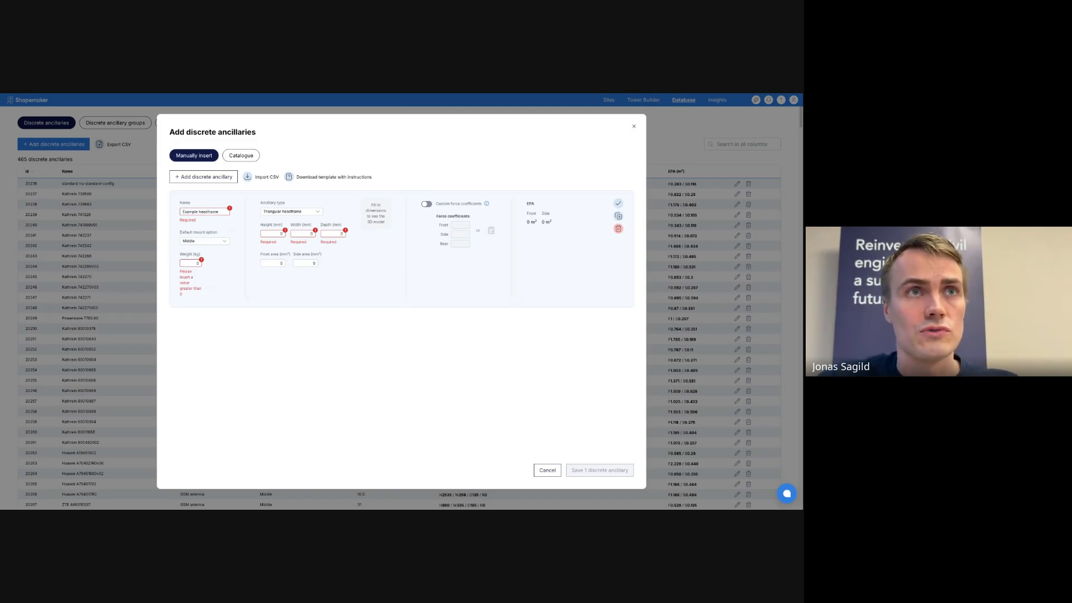
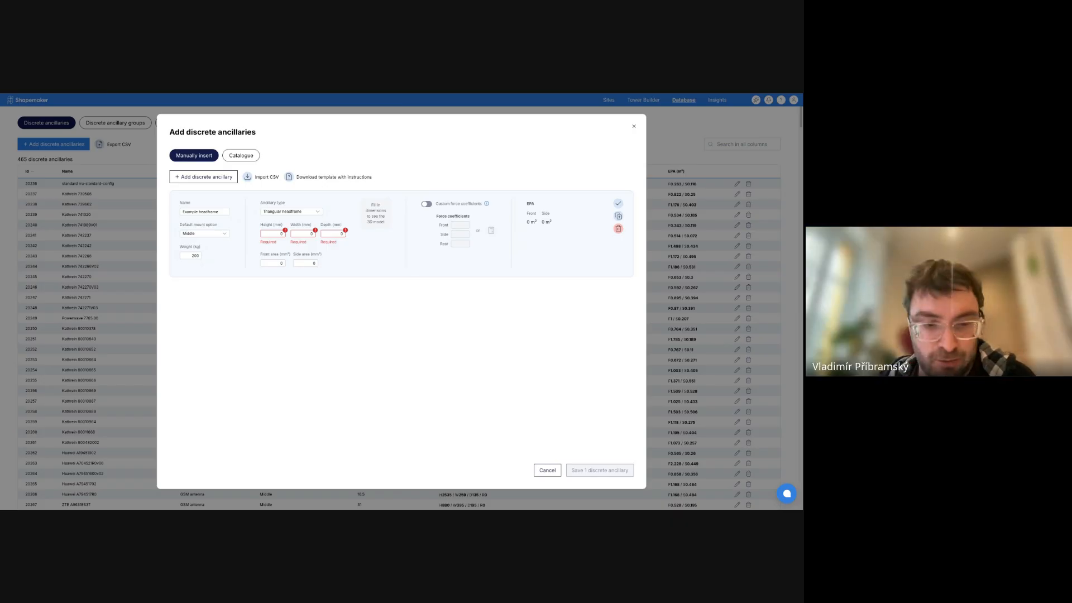
key("Escape")
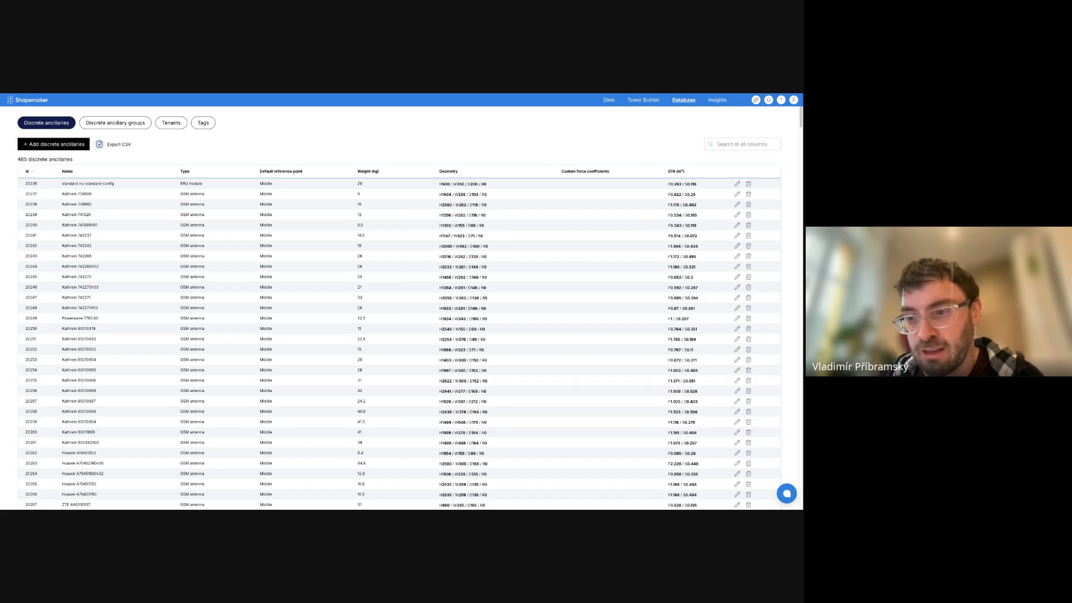
Step: Start another discrete ancillary of type Working platform and name it Platform
left_click(54, 145)
left_click(292, 212)
scroll(291, 286, "down", 3)
scroll(291, 296, "down", 2)
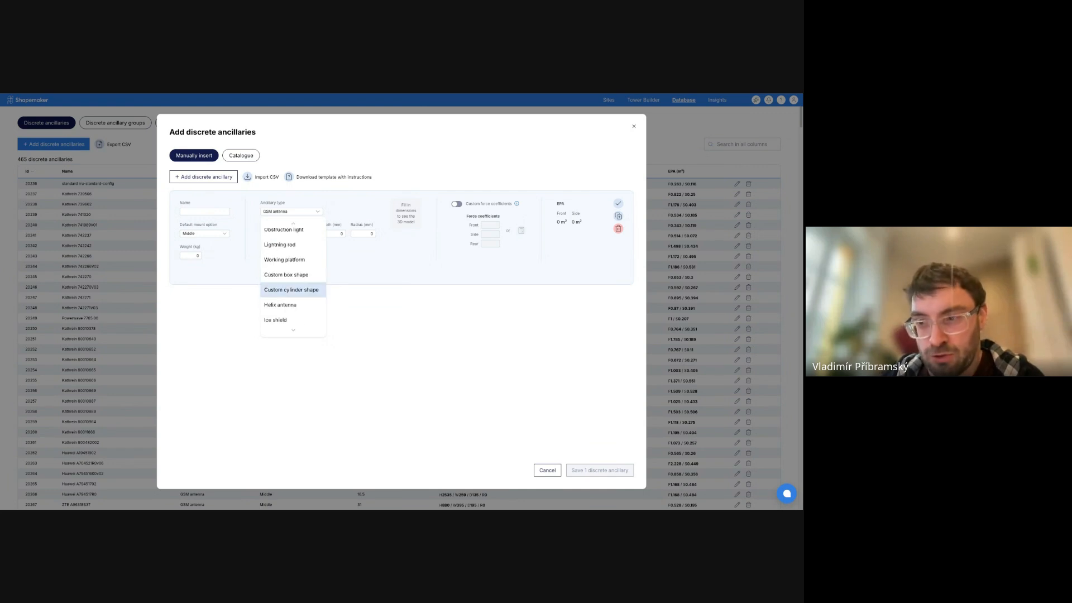
scroll(292, 282, "up", 2)
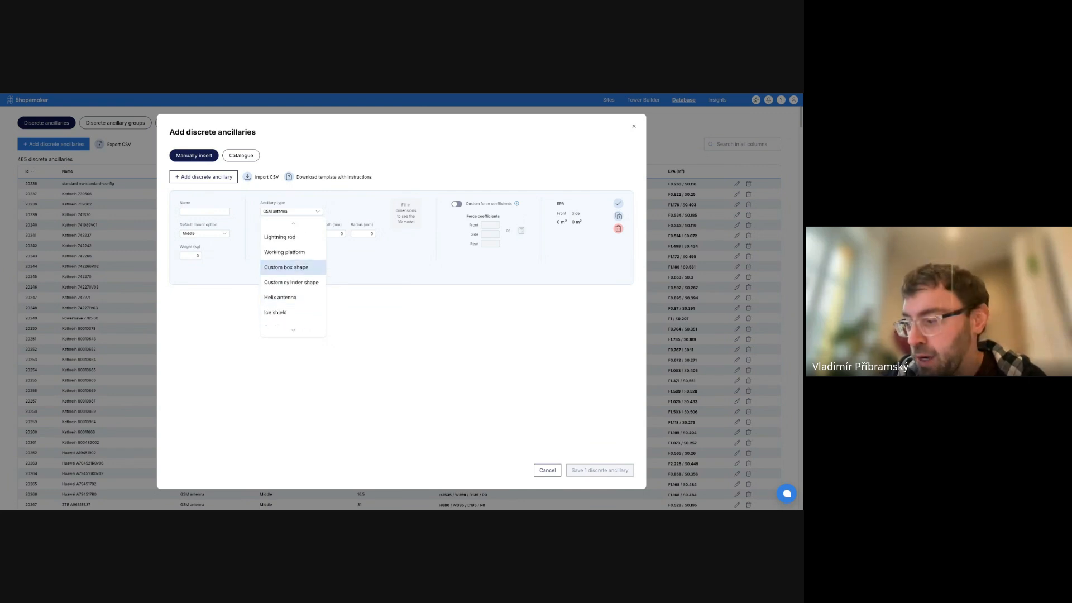
left_click(284, 252)
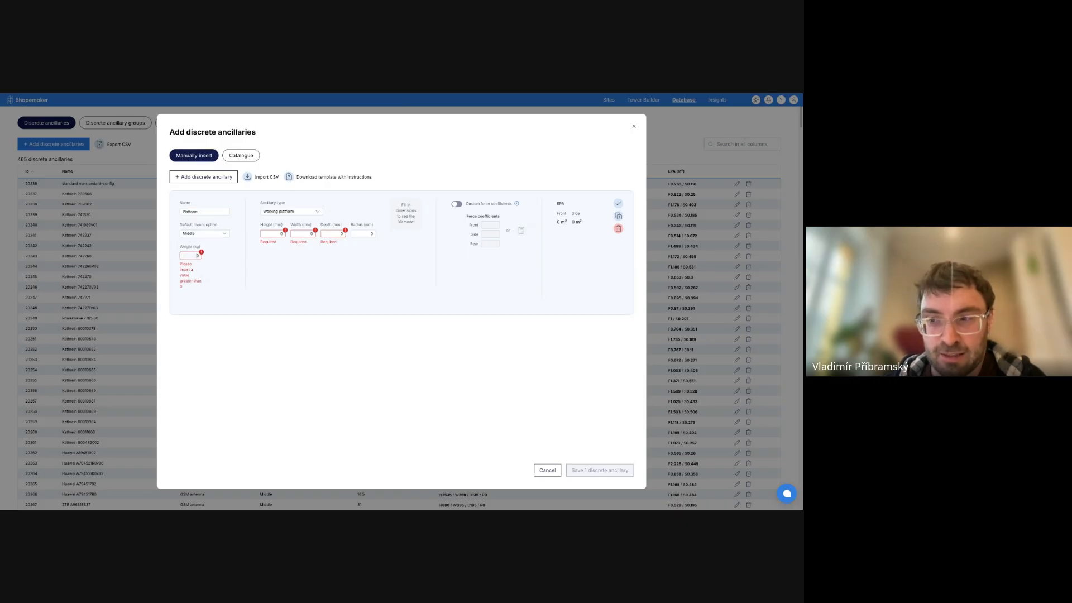
Step: Set the platform's height and width to 4000 mm and its depth to 1000 mm, and discard the ancillary
left_click(271, 234)
type("4000")
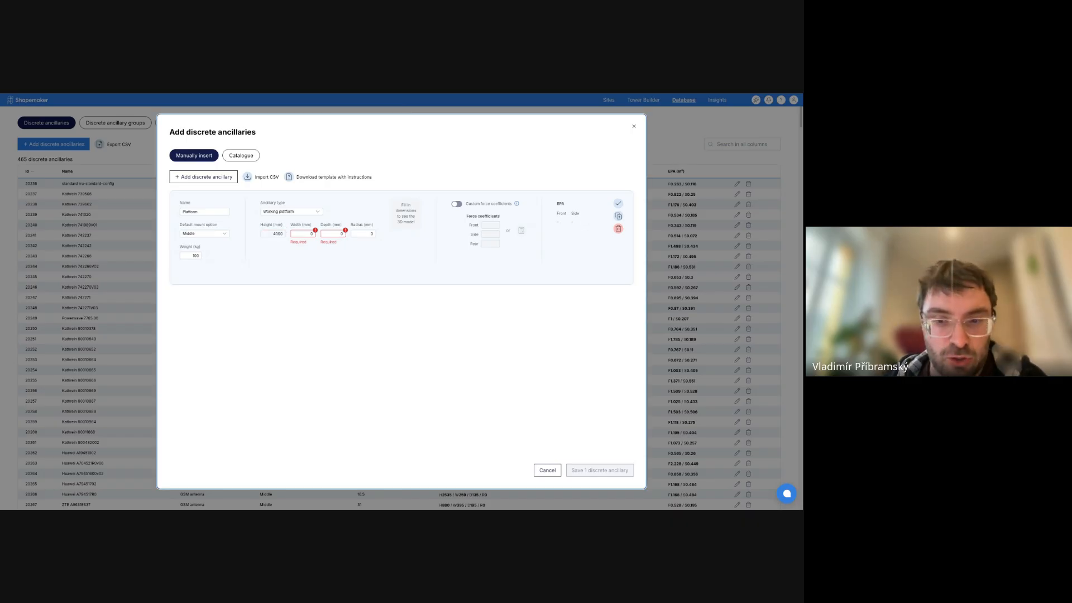
left_click(311, 233)
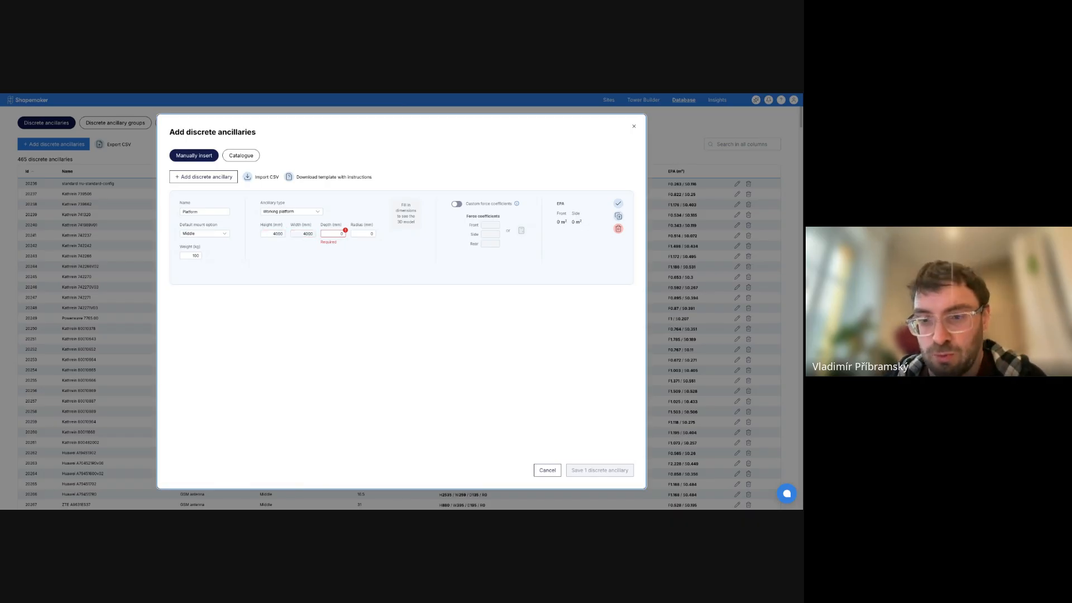
left_click(336, 233)
type("40000")
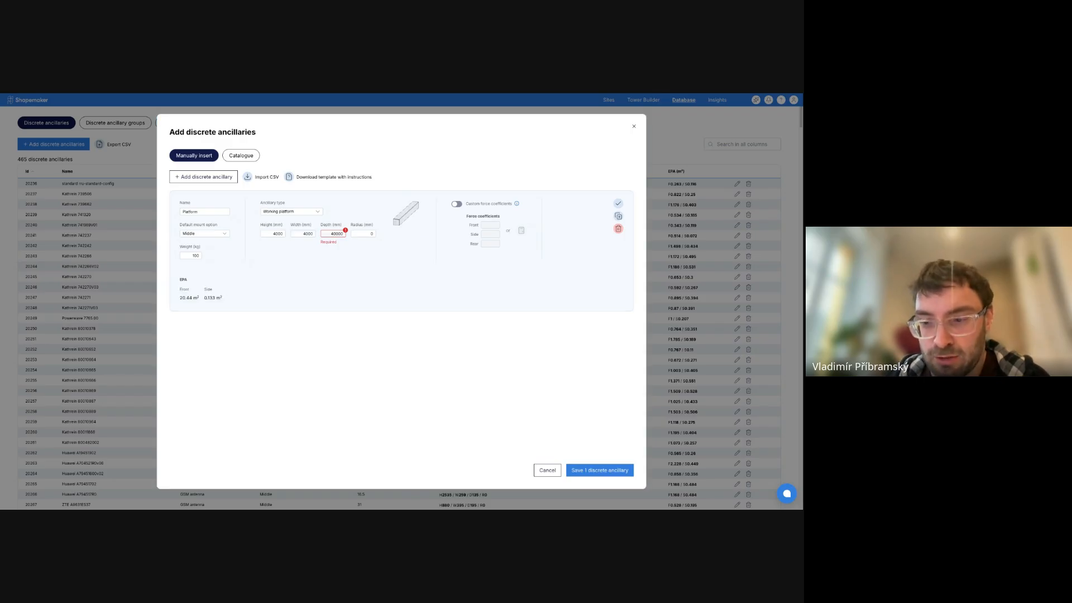
key("BackSpace")
double_click(337, 234)
type("1000")
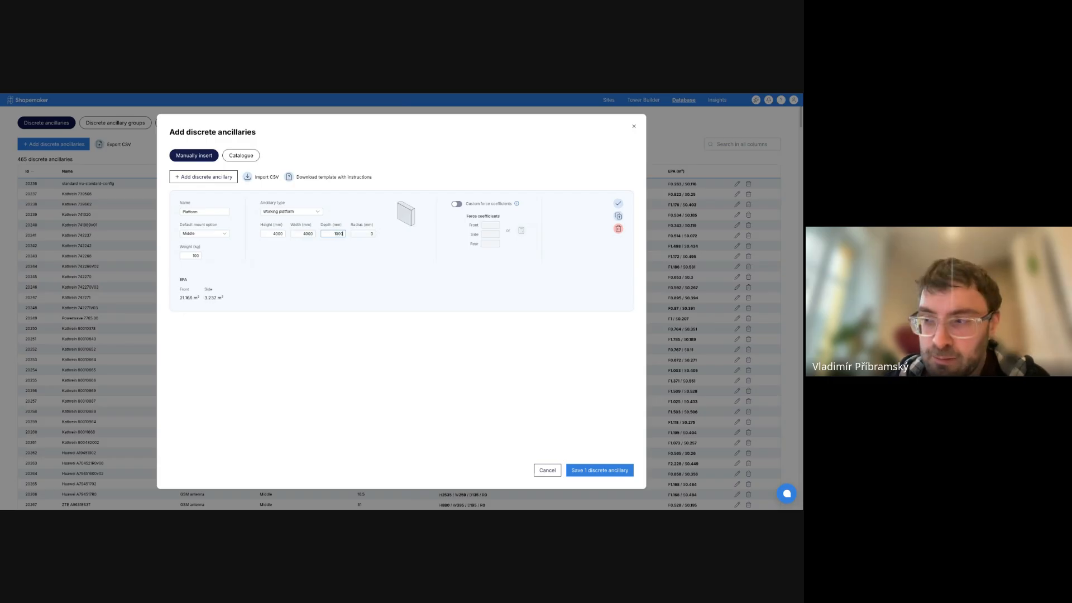
key("Tab")
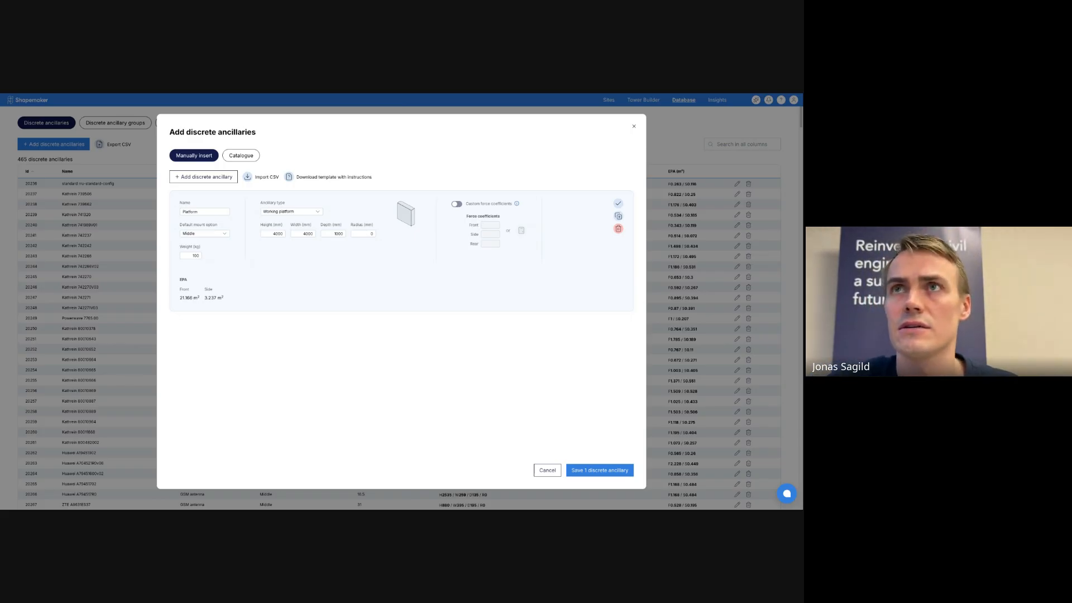
key("Escape")
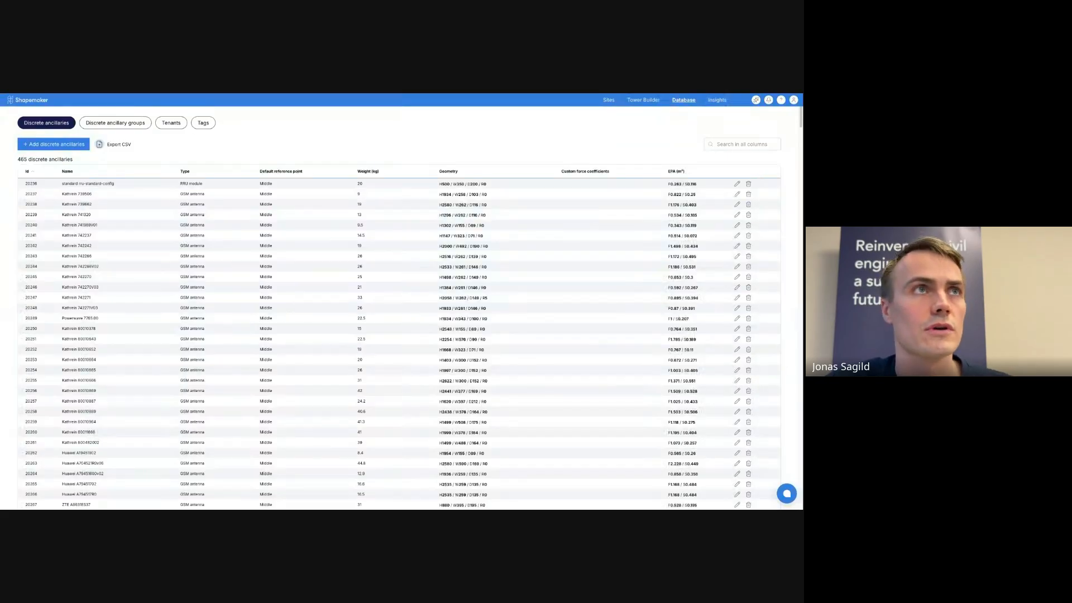
Step: Open Site 55, enable the display of advanced settings in the profile, and show the structure's advanced settings
left_click(608, 100)
left_click(32, 185)
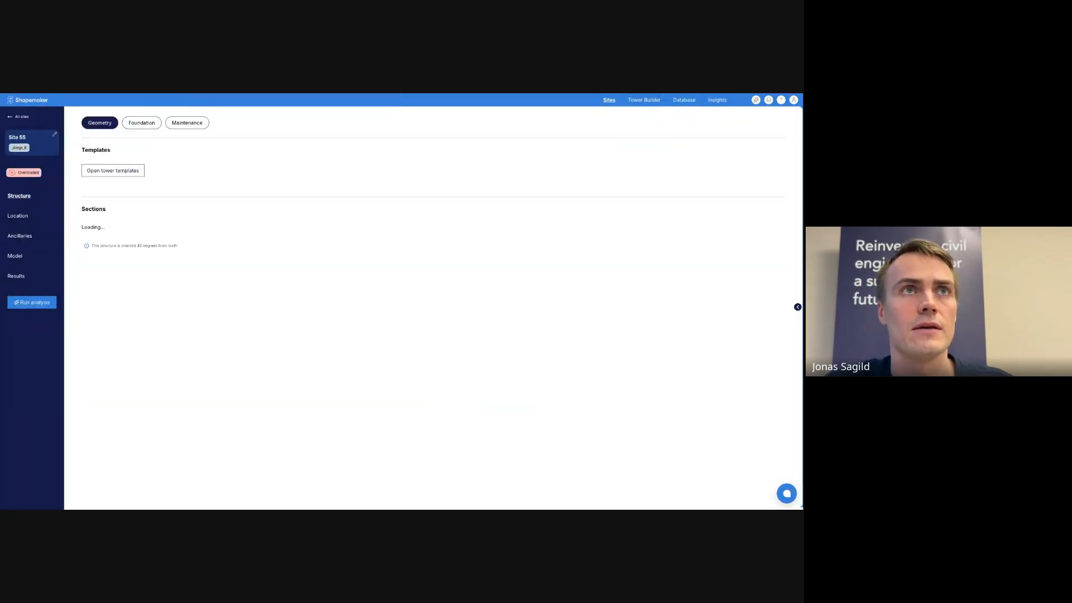
left_click(794, 100)
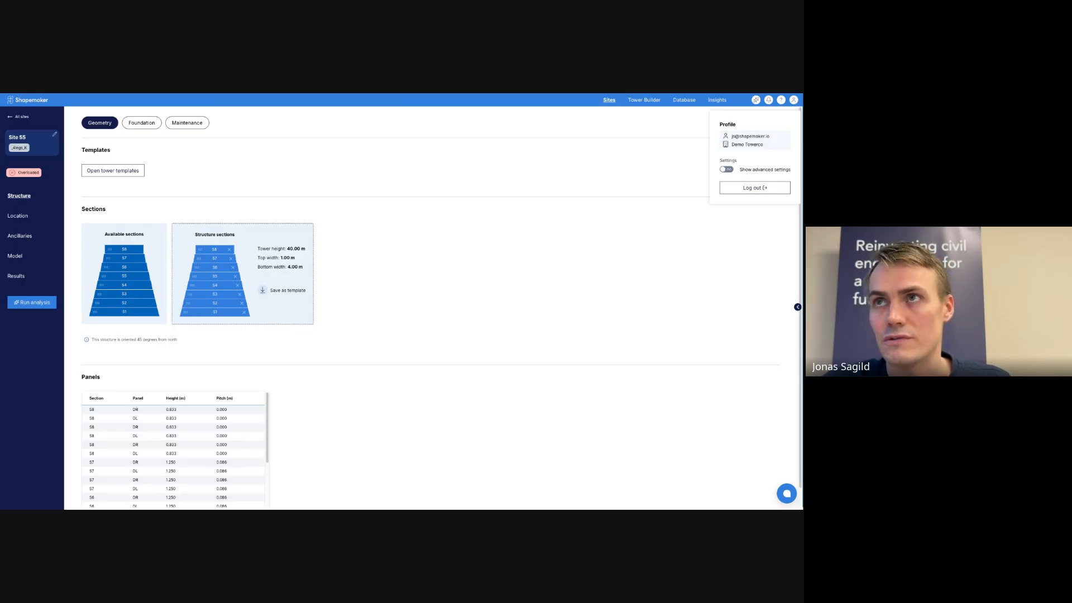
left_click(727, 169)
left_click(242, 123)
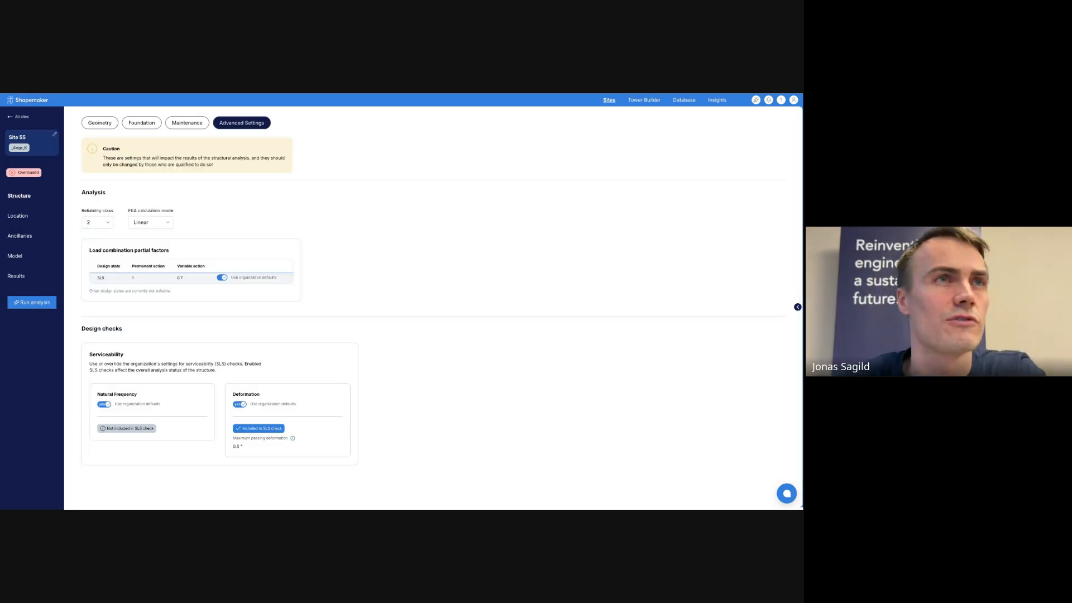
Step: Examine the FEA calculation mode and the load combination partial factors in the site's analysis settings
left_click(150, 223)
left_click(128, 211)
left_click_drag(128, 211, 174, 211)
left_click(174, 212)
left_click_drag(89, 250, 166, 266)
left_click(166, 267)
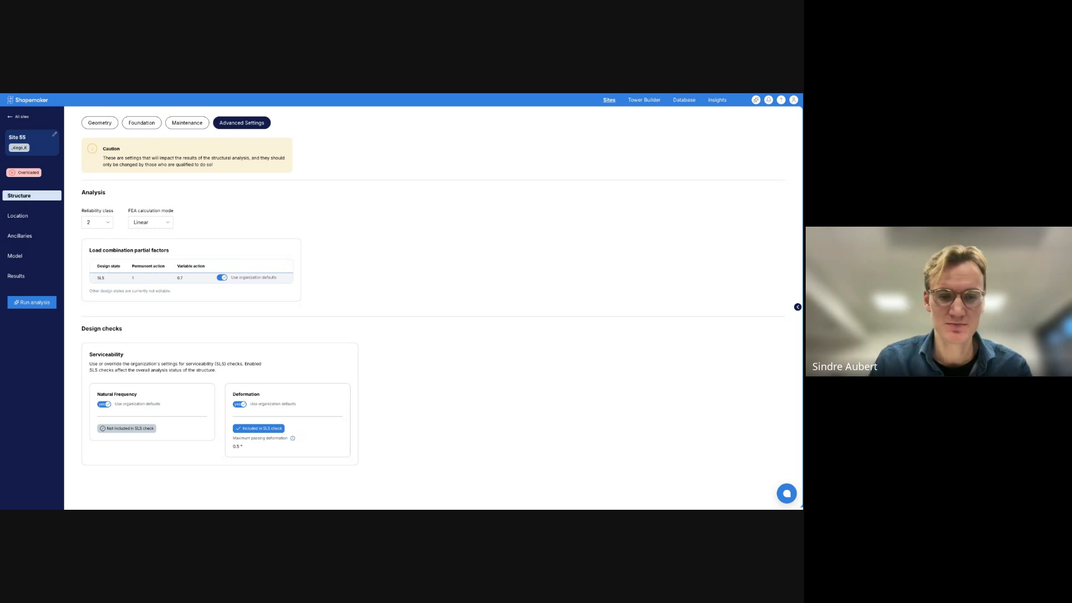
Step: Review Site 55's wind and icing conditions with the location map shown, and return to the structure geometry
left_click(32, 215)
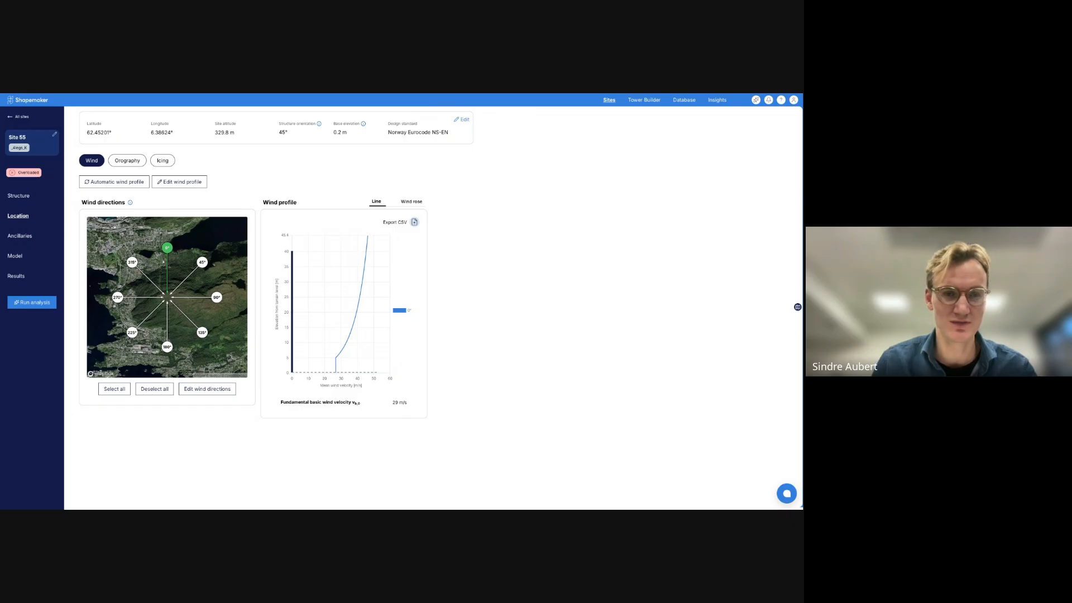
left_click(163, 161)
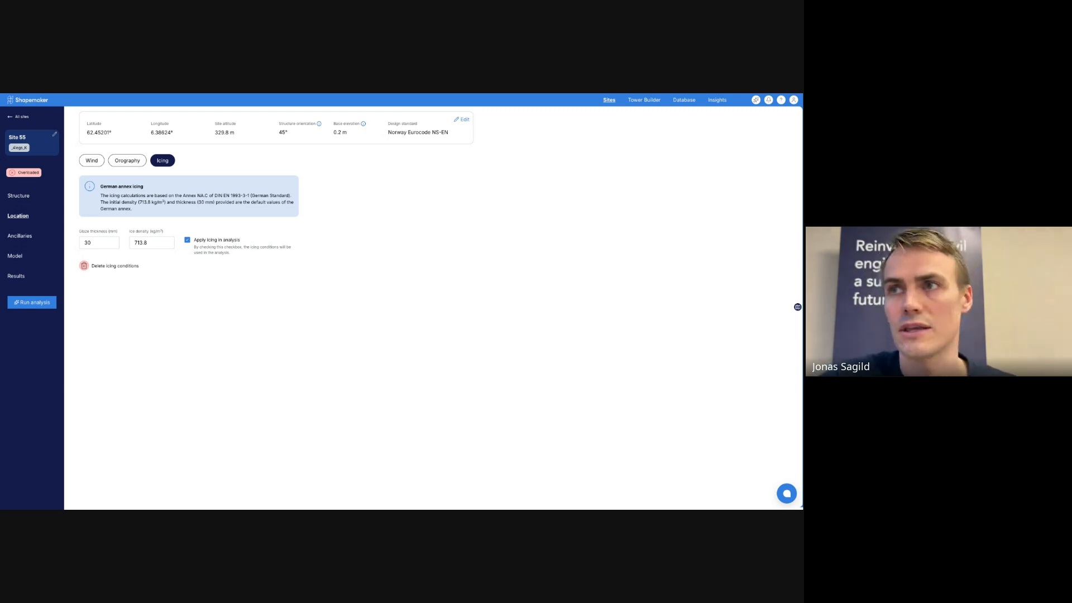
left_click(798, 306)
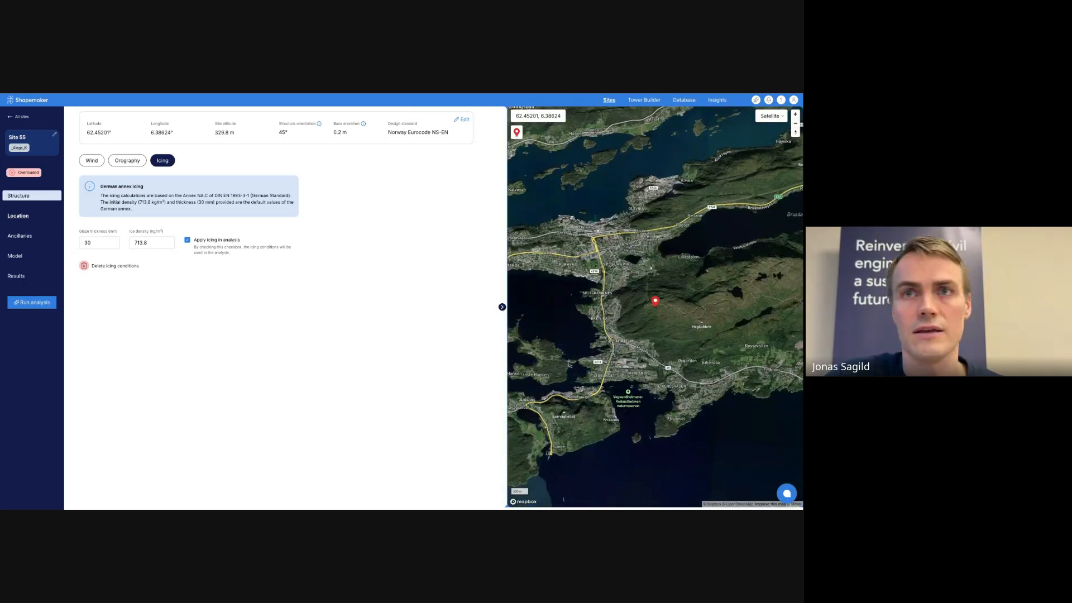
left_click(19, 196)
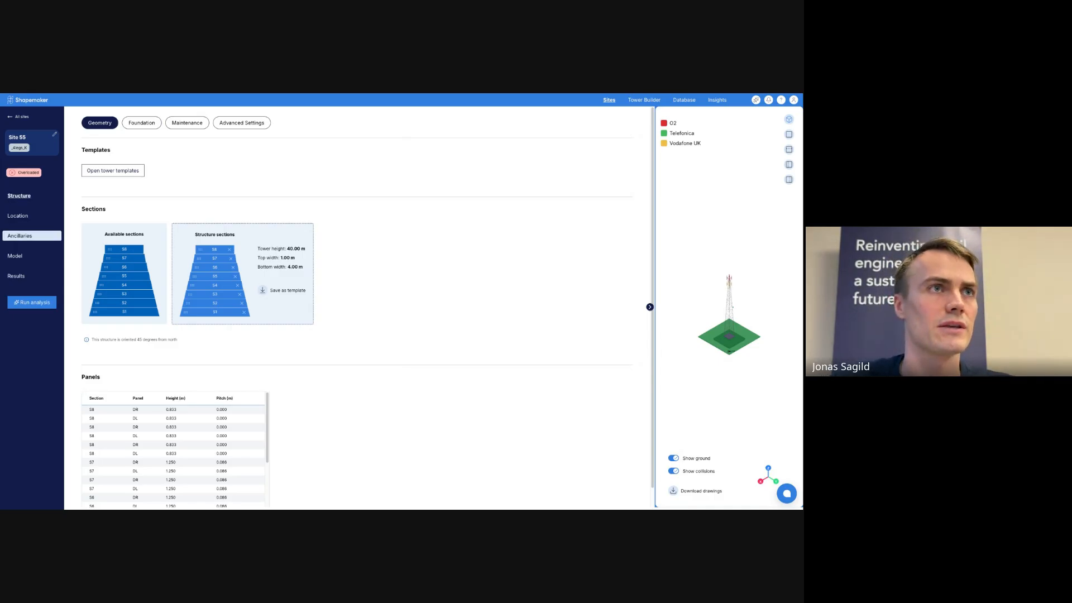
Step: Copy the name of the first Kathrein GSM antenna from Site 55's discrete ancillaries
left_click(20, 236)
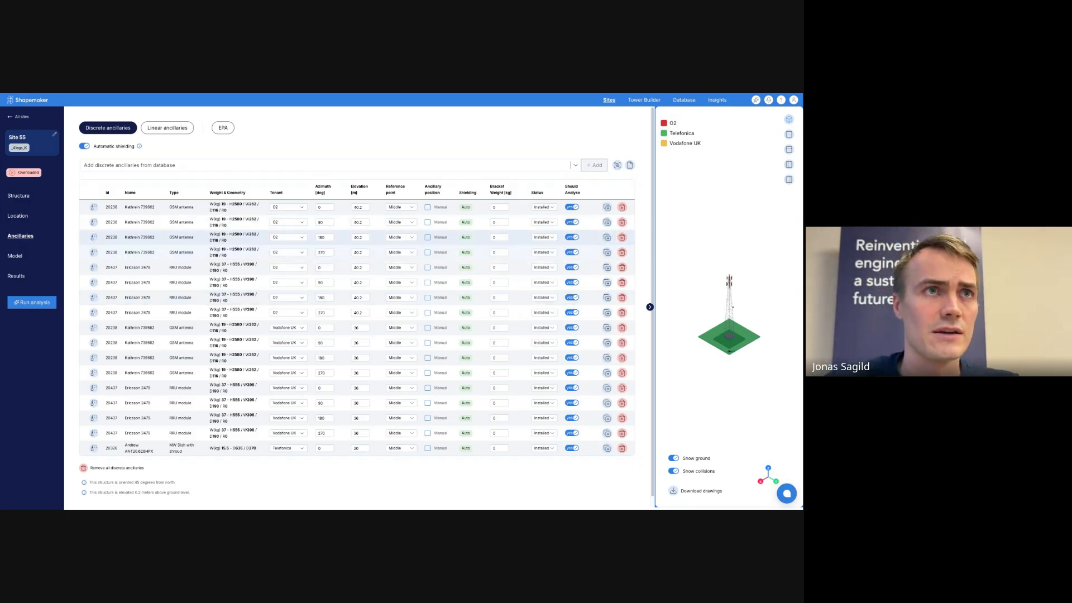
left_click_drag(156, 208, 125, 208)
key("ctrl+c")
left_click(125, 207)
left_click(194, 207)
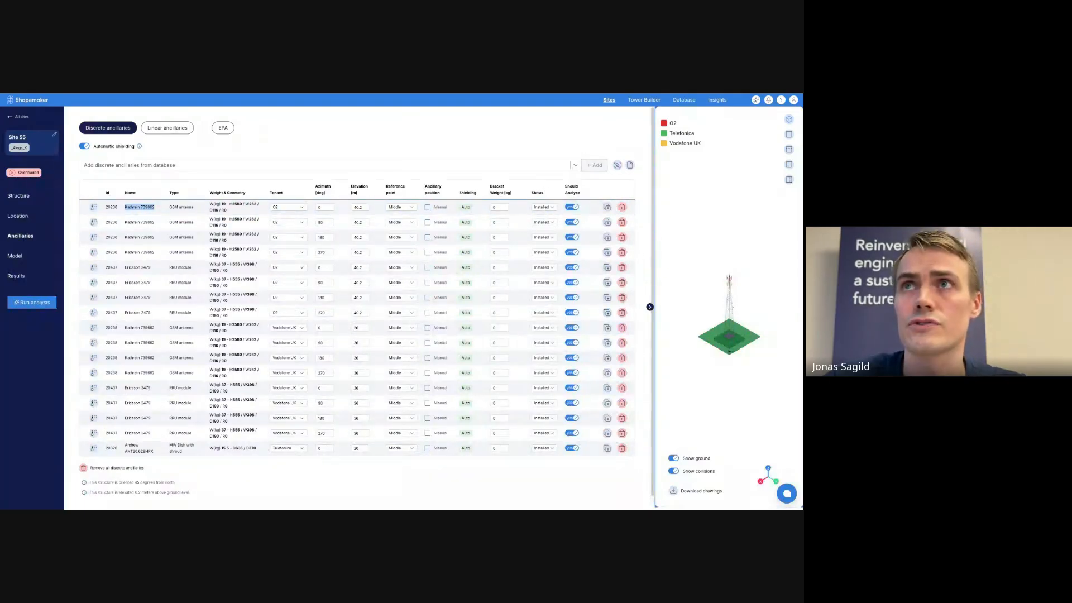
Step: Search the discrete ancillaries database for the copied antenna name, shortening the search to 739662
left_click(684, 100)
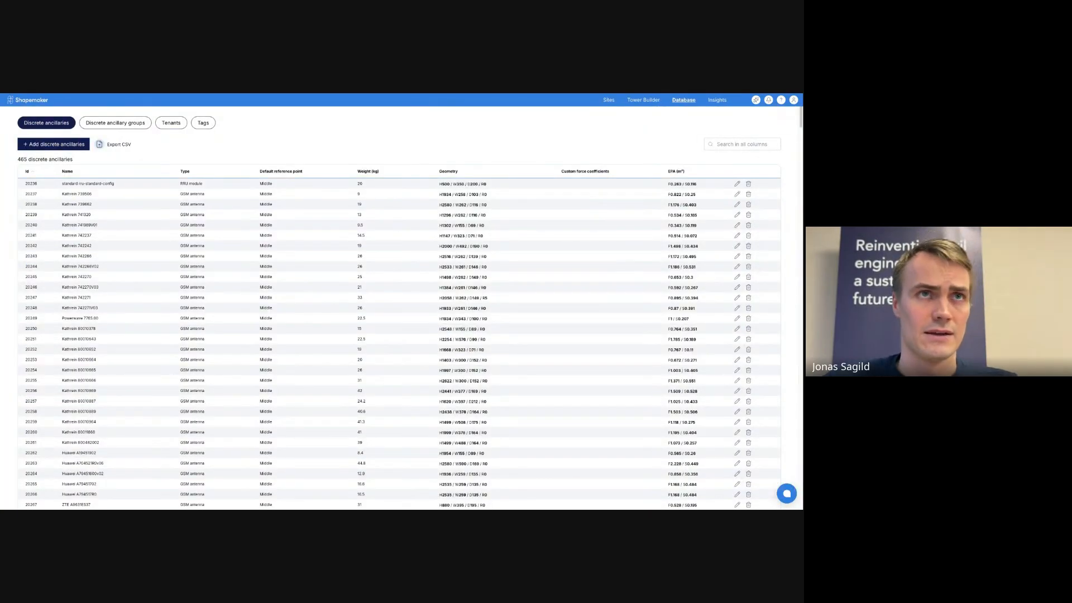
left_click(743, 144)
key("ctrl+v")
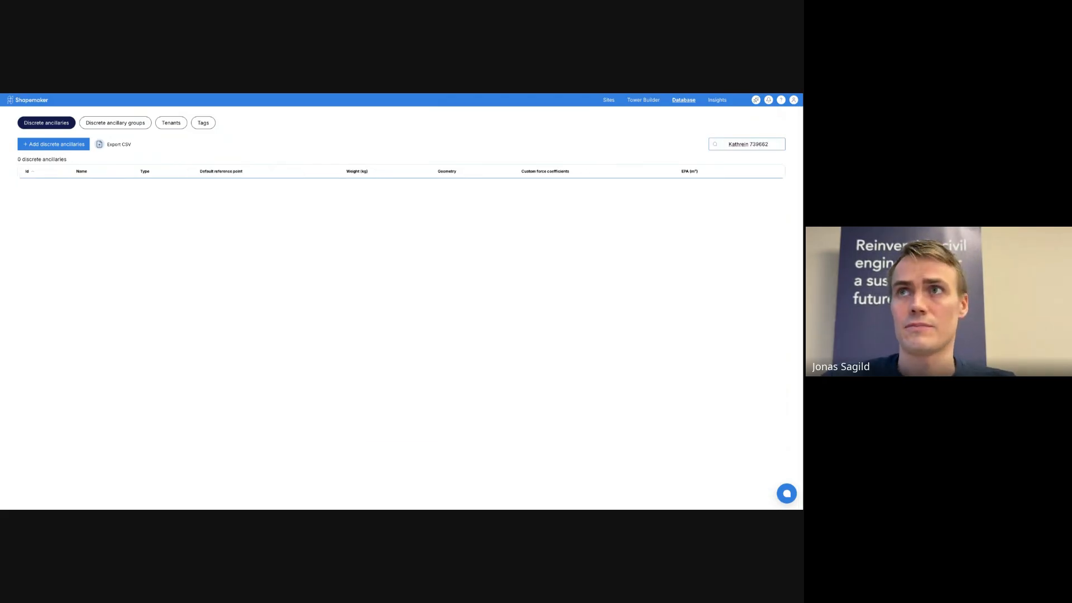
double_click(747, 144)
key("BackSpace")
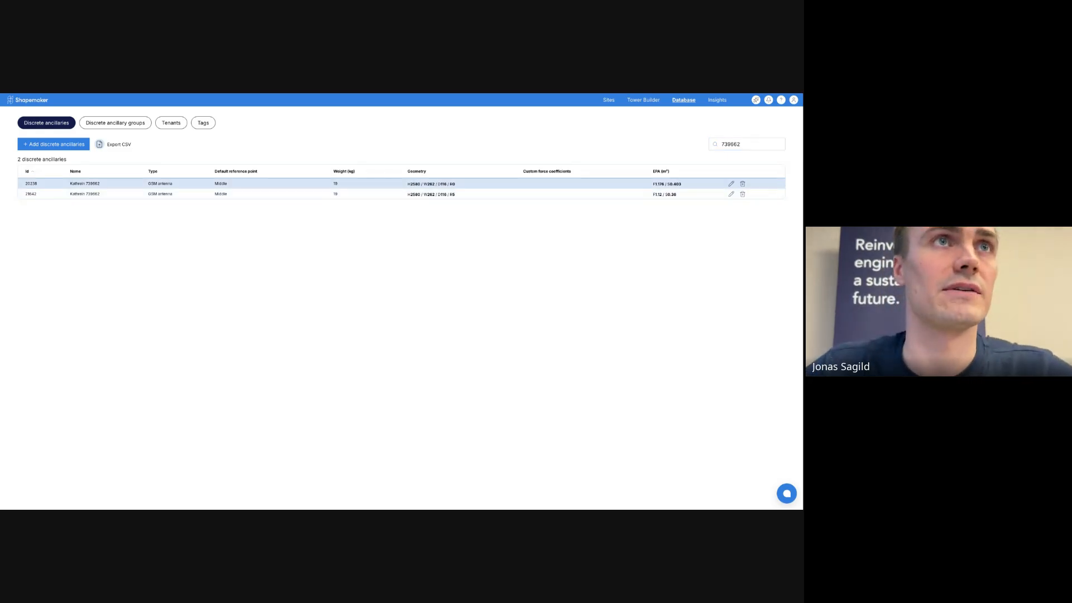
Step: Examine the geometry values of the matching Kathrein antennas, especially the radius of the first entry
left_click_drag(456, 194, 406, 187)
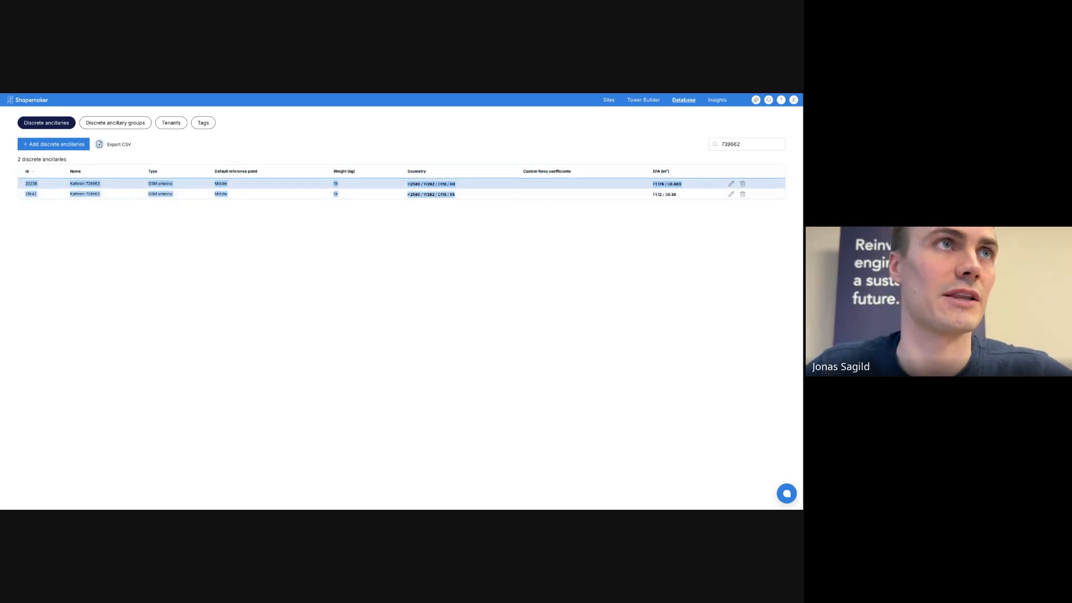
left_click(458, 184)
double_click(452, 184)
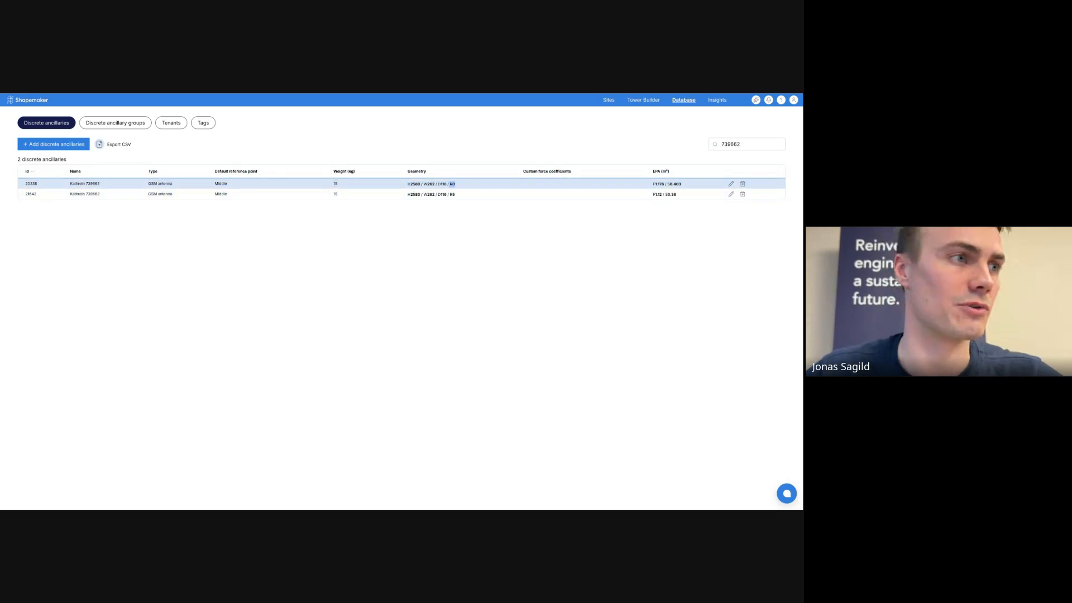
left_click(461, 211)
left_click_drag(456, 185, 443, 184)
left_click(445, 185)
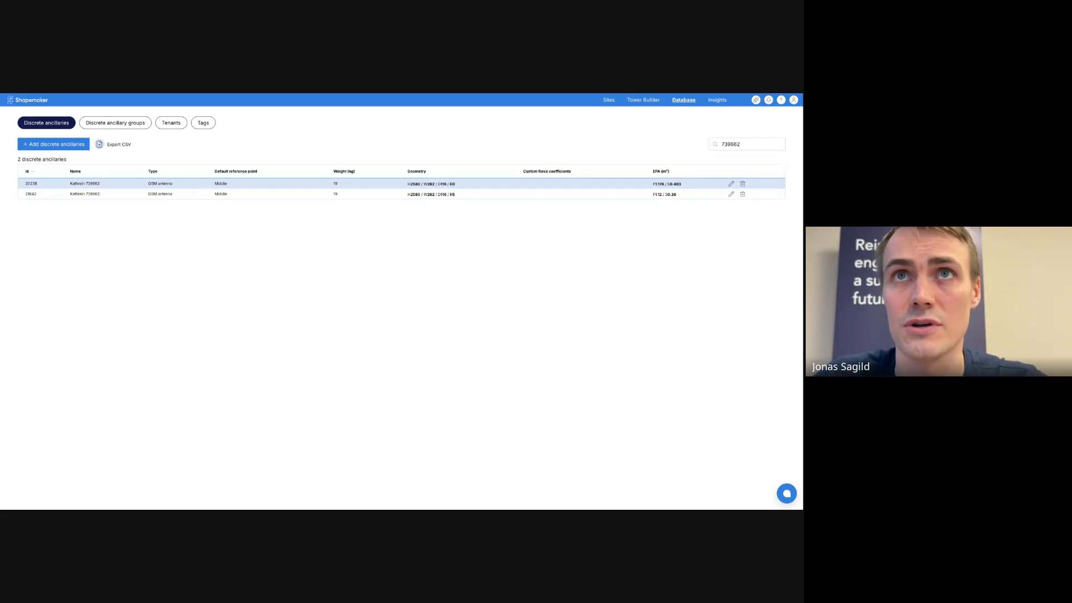
Step: Try to set the radius of the first Kathrein 739662 antenna to 5 mm, confirming the update of the discrete ancillary
left_click(732, 184)
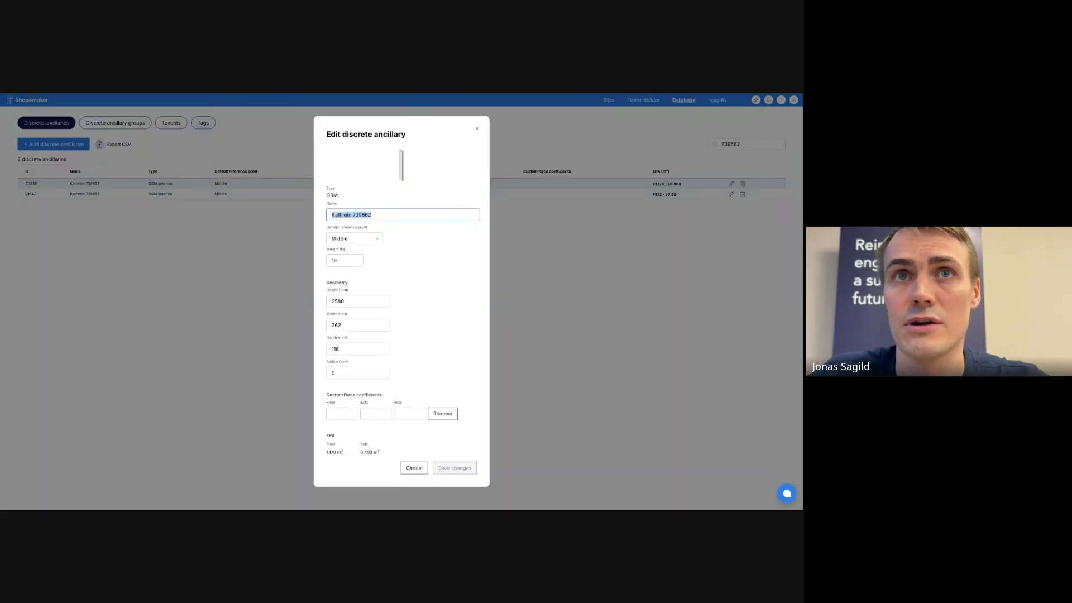
double_click(347, 373)
type("5")
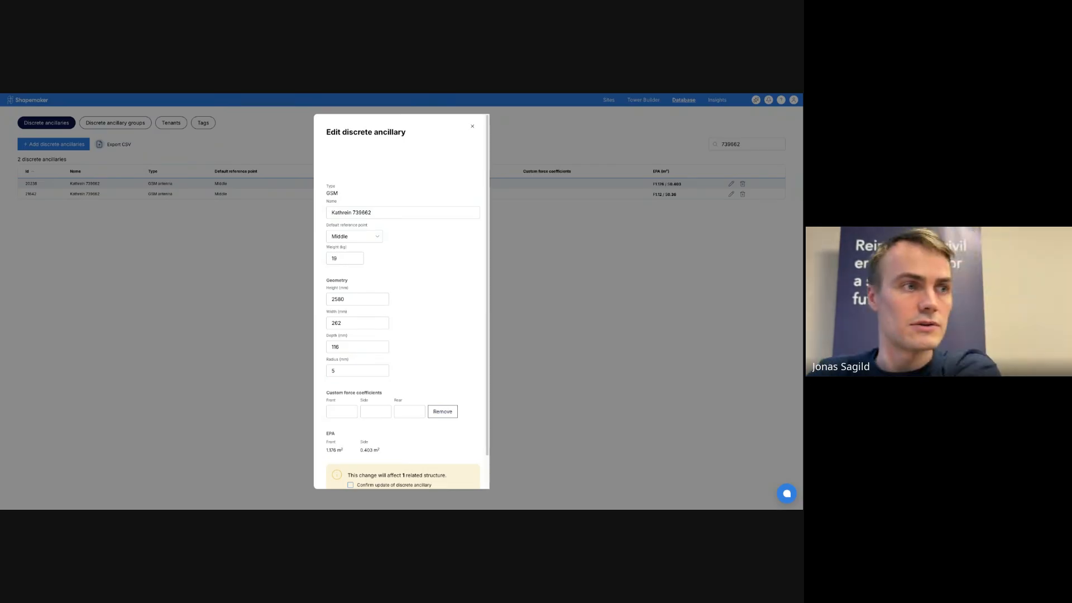
scroll(401, 301, "down", 1)
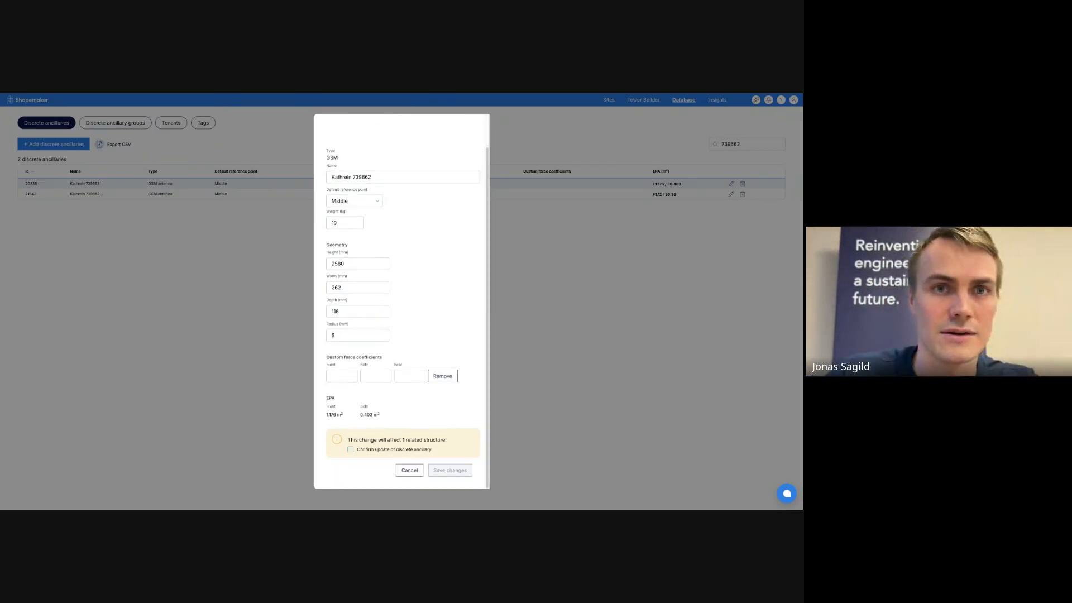
left_click(350, 450)
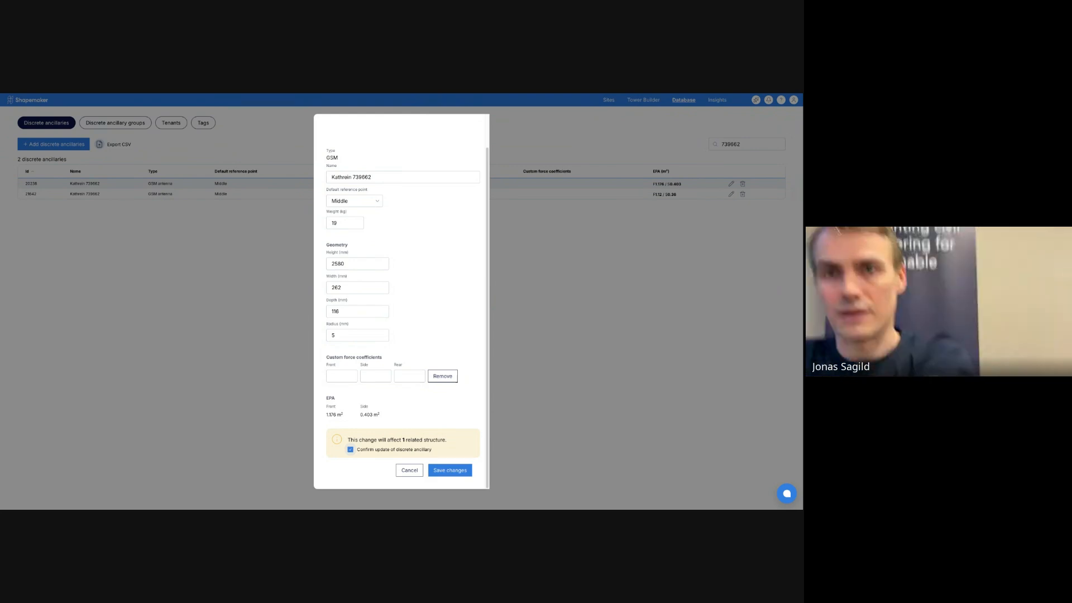
left_click(449, 470)
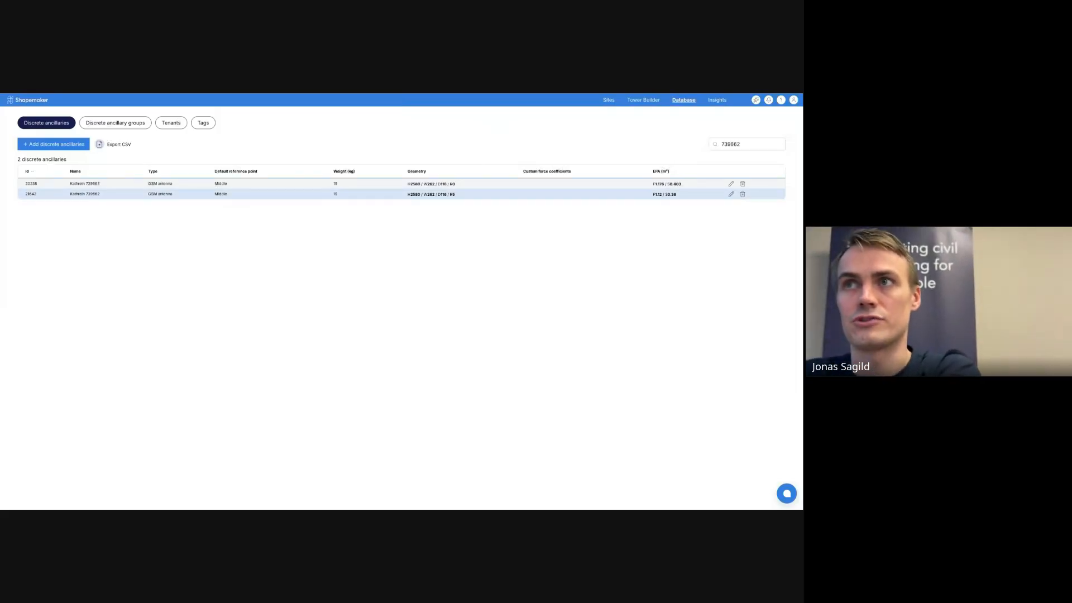
Step: Try a radius of 0 mm on the second Kathrein 739662 antenna and discard the edit
left_click(731, 194)
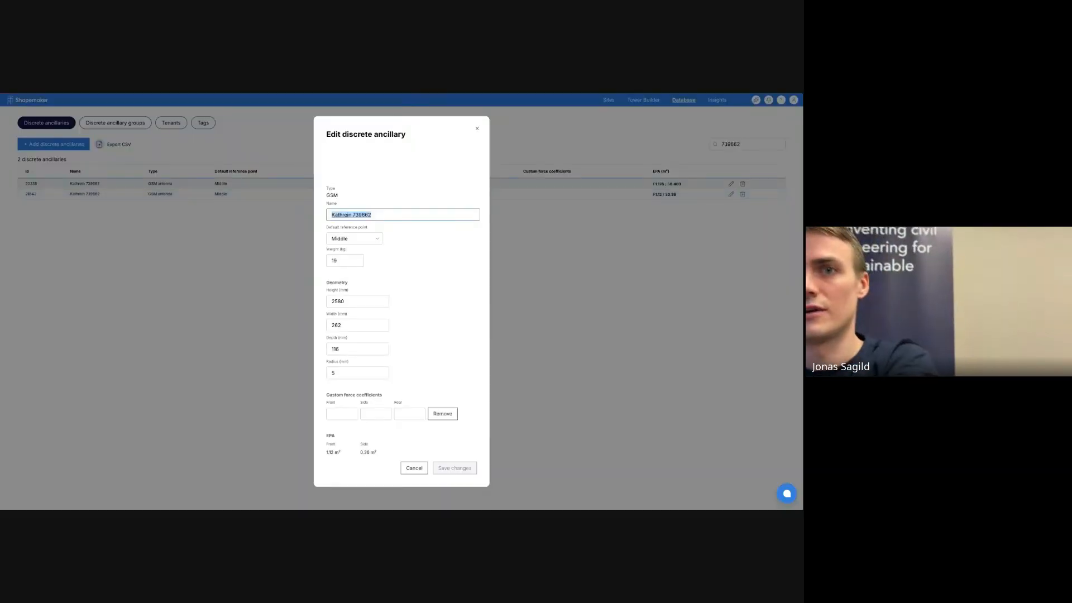
left_click(358, 373)
type("0")
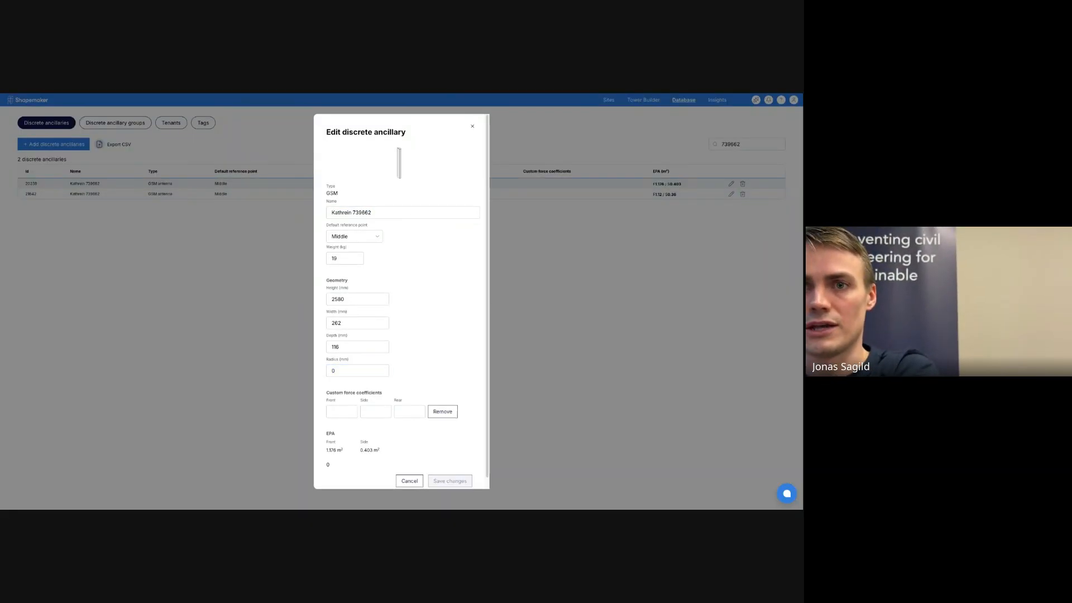
scroll(376, 401, "down", 1)
scroll(376, 401, "up", 1)
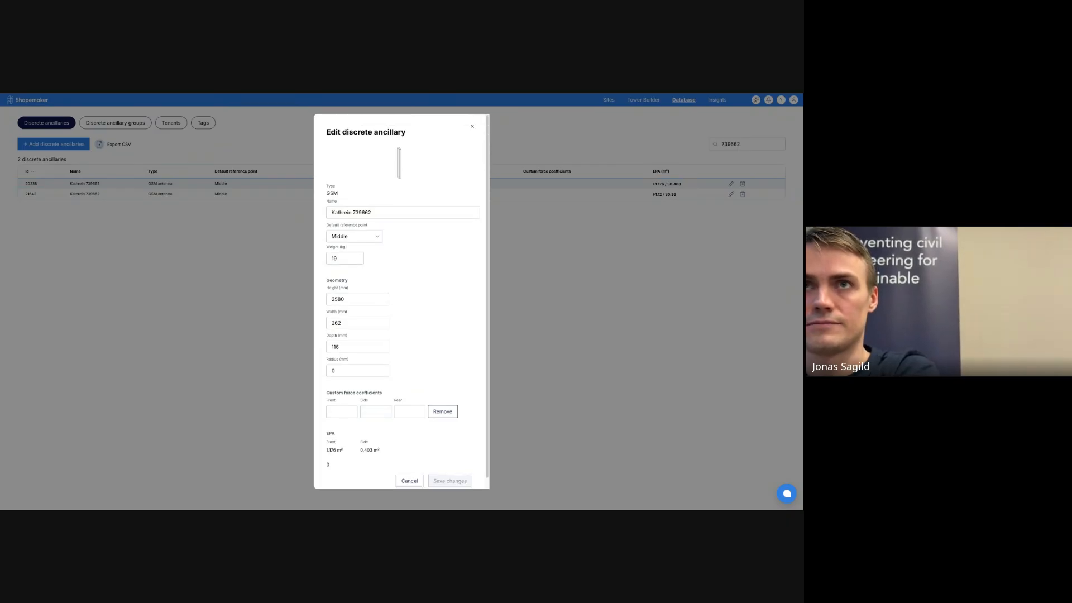
scroll(376, 401, "down", 1)
left_click(357, 360)
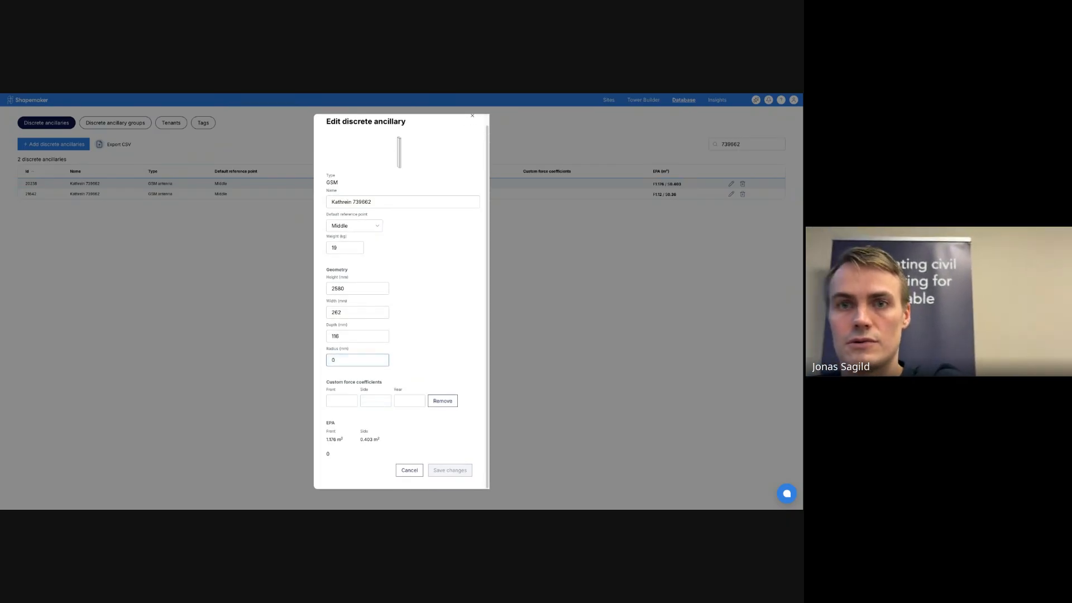
left_click(409, 471)
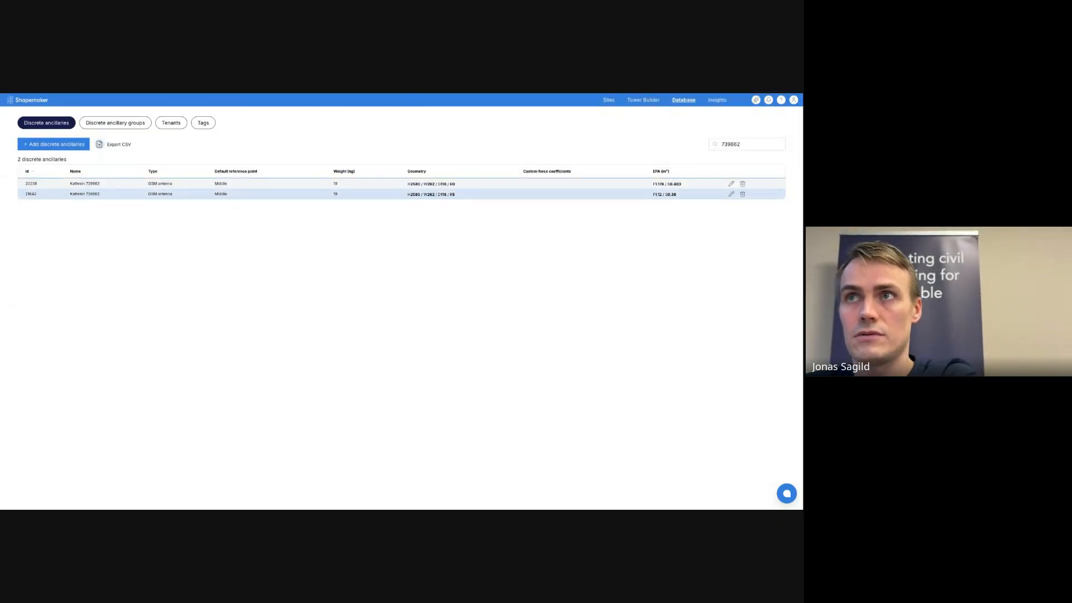
Step: Copy the second Kathrein antenna's name, try radii of 0 and 1 mm on it, and discard the edits
left_click(732, 194)
key("ctrl+c")
left_click(363, 370)
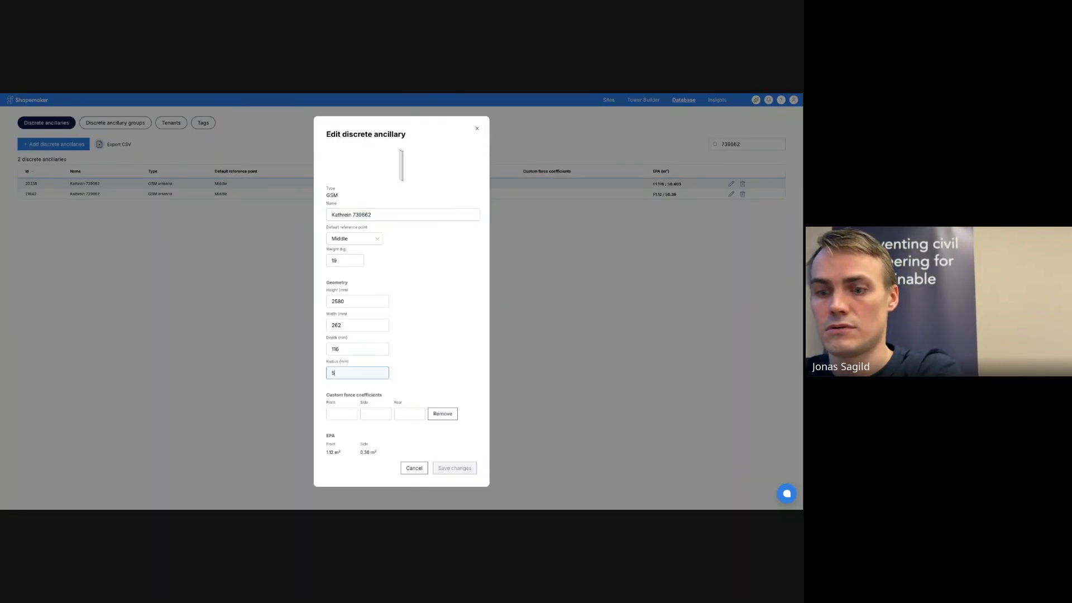
key("BackSpace")
type("0")
scroll(363, 371, "down", 1)
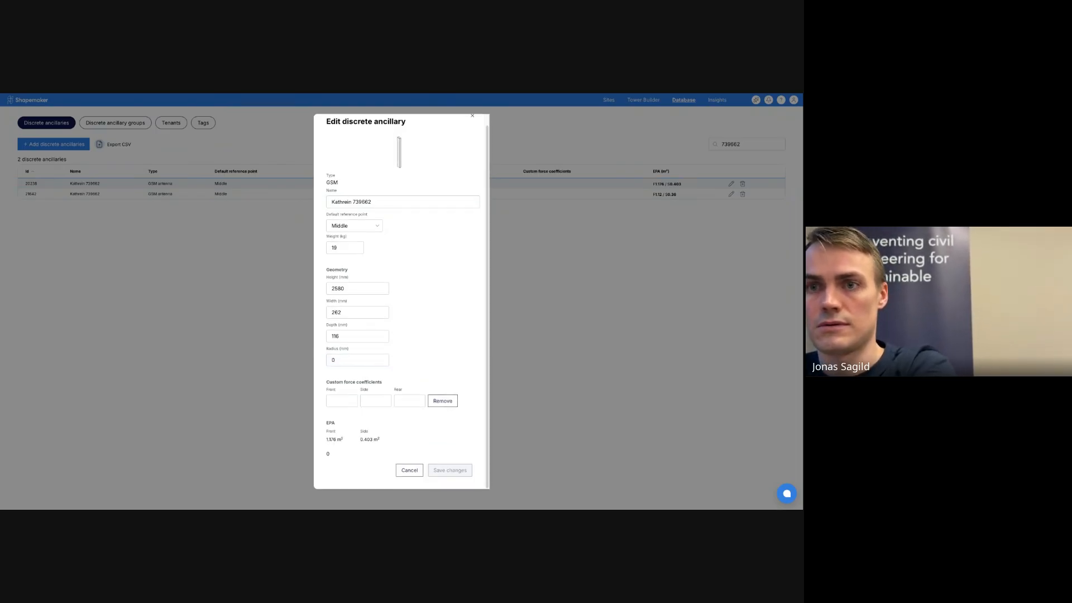
left_click(363, 362)
key("BackSpace")
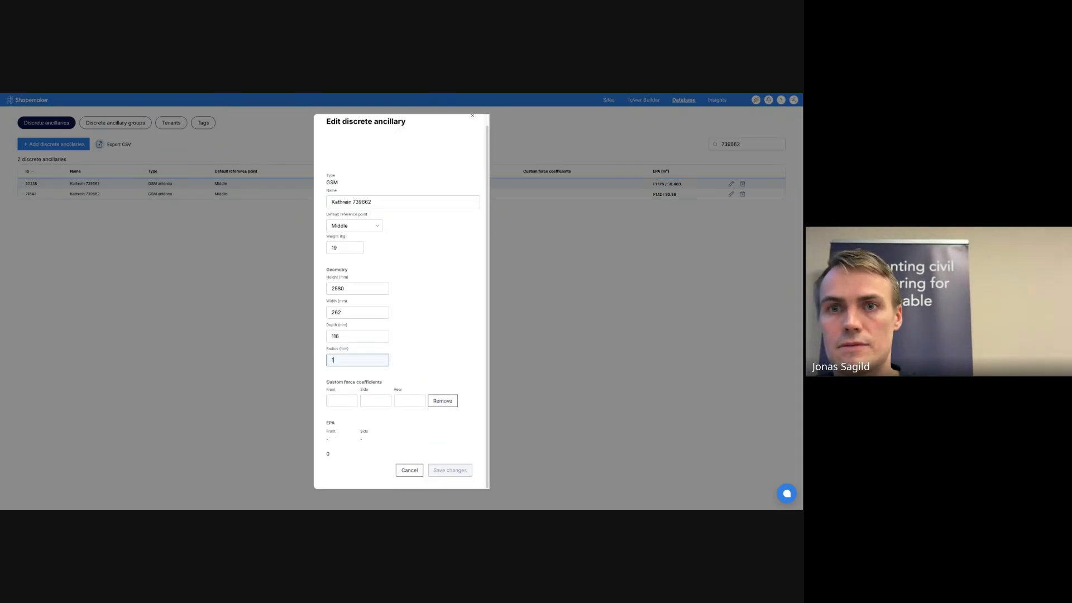
left_click(410, 470)
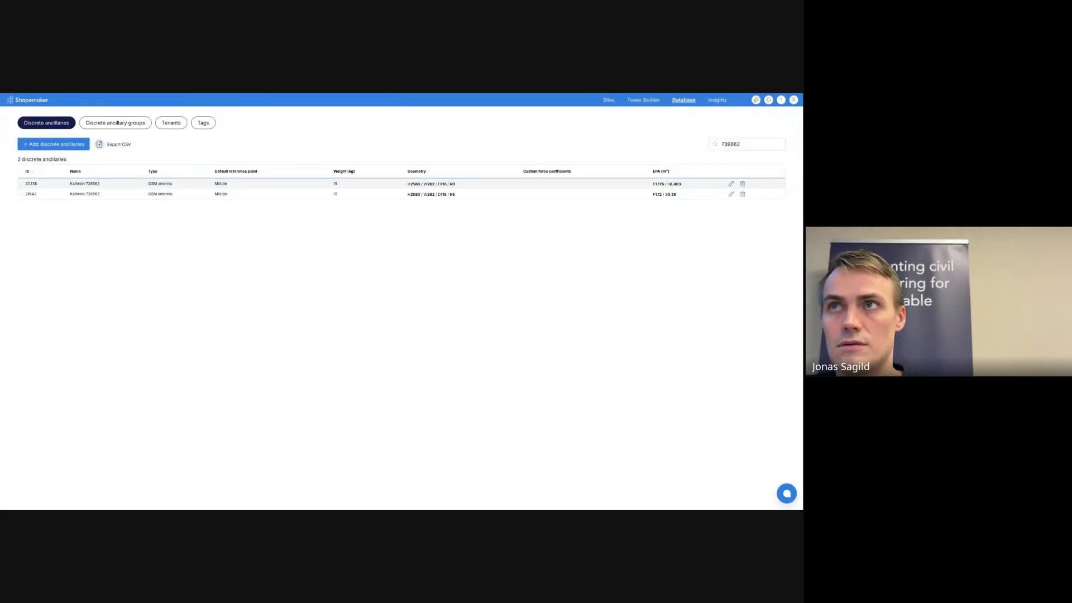
Step: Reload the discrete ancillaries database and search for 739662 again
key("ctrl+r")
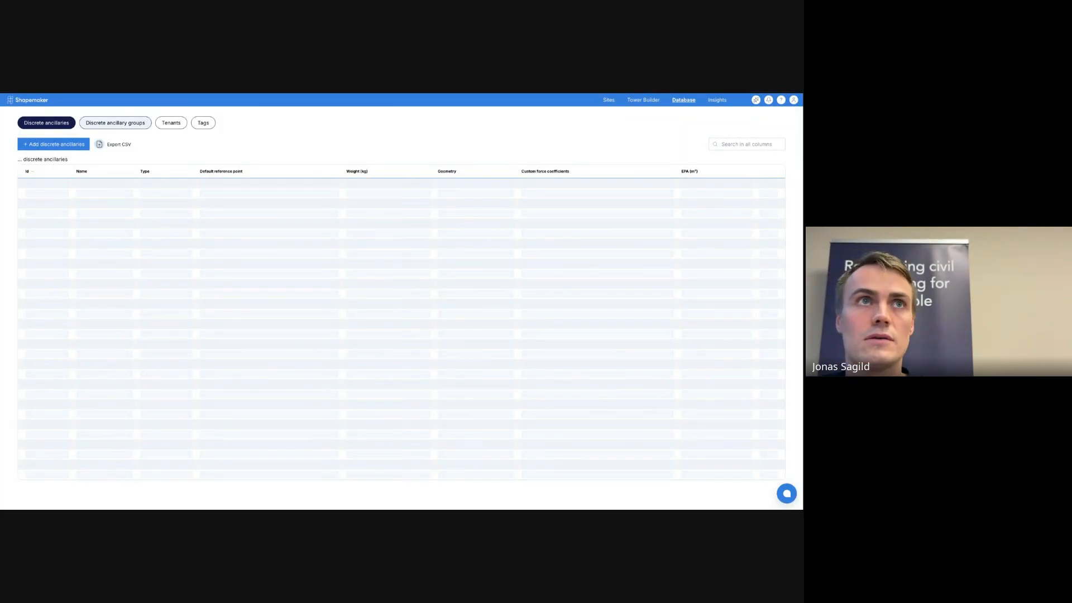
left_click(747, 144)
key("ctrl+v")
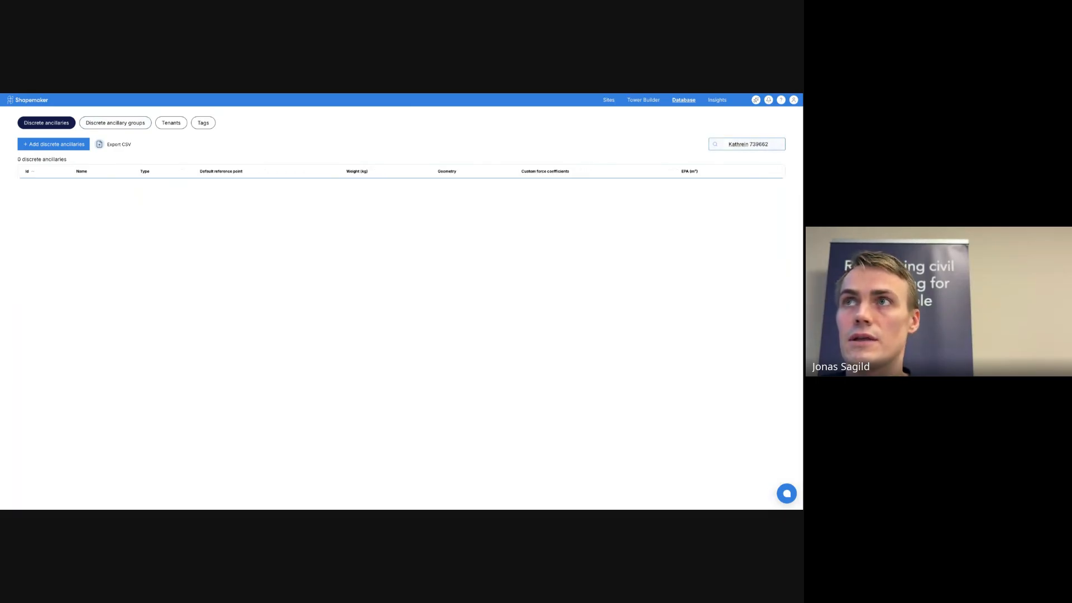
key("ctrl+BackSpace")
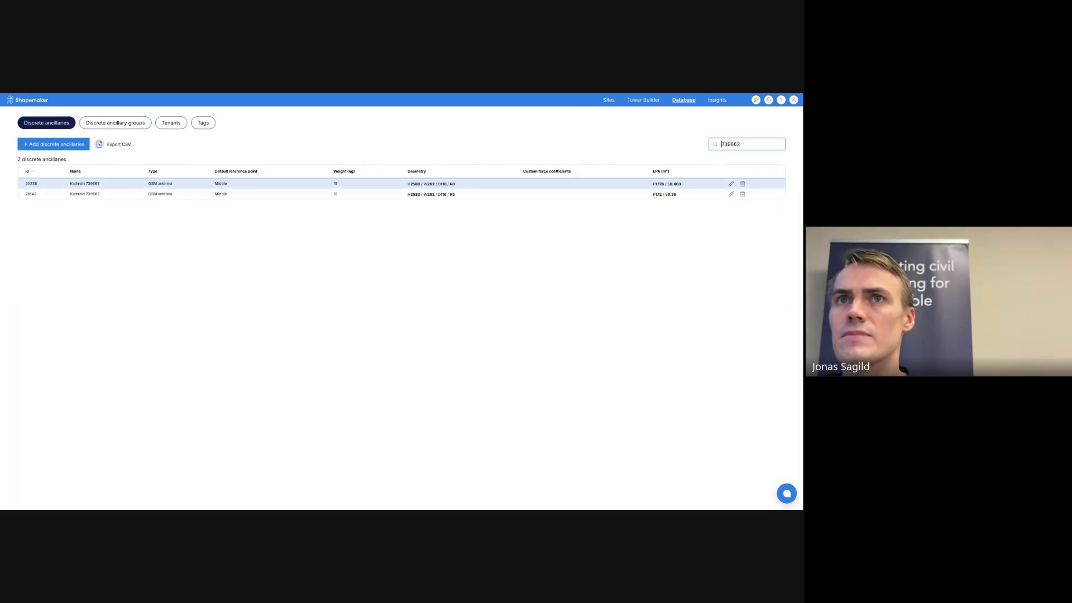
Step: Try a height of 2584 mm on the second Kathrein 739662 antenna and discard the edit
left_click(732, 194)
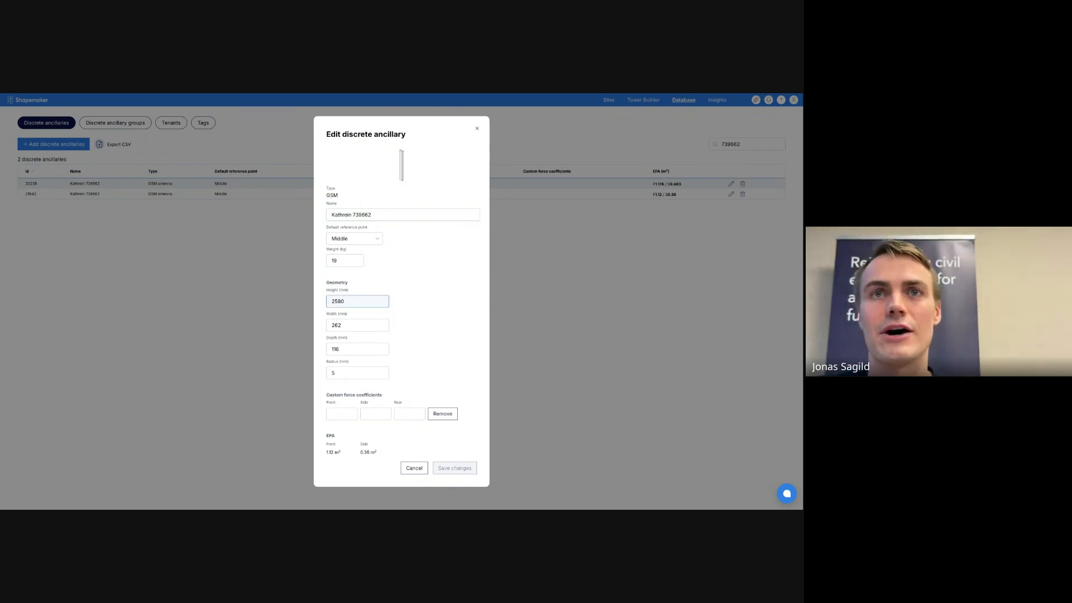
key("BackSpace")
type("2")
scroll(401, 302, "down", 1)
key("BackSpace")
type("4")
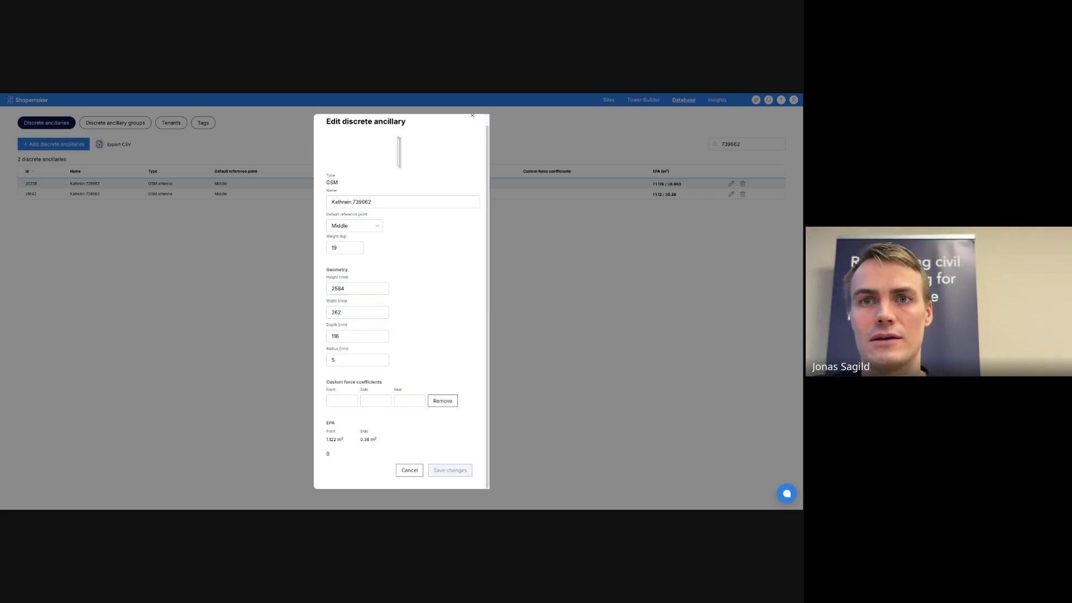
left_click(332, 361)
left_click(409, 470)
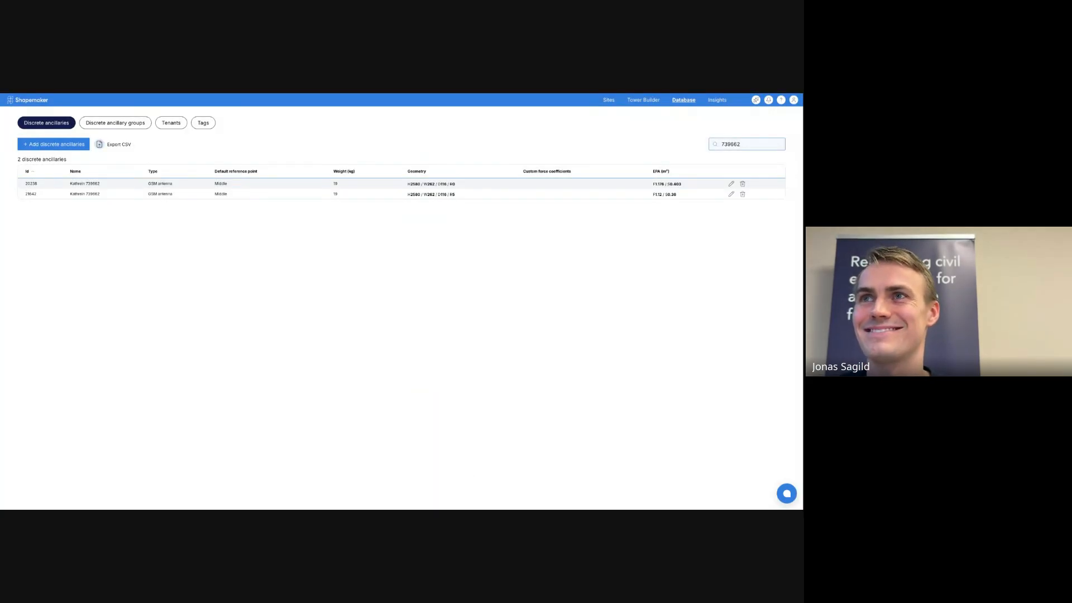
Step: Clear the ancillary search and set the radius of the Kathrein 742242 antenna to 2 mm
key("ctrl+a")
key("BackSpace")
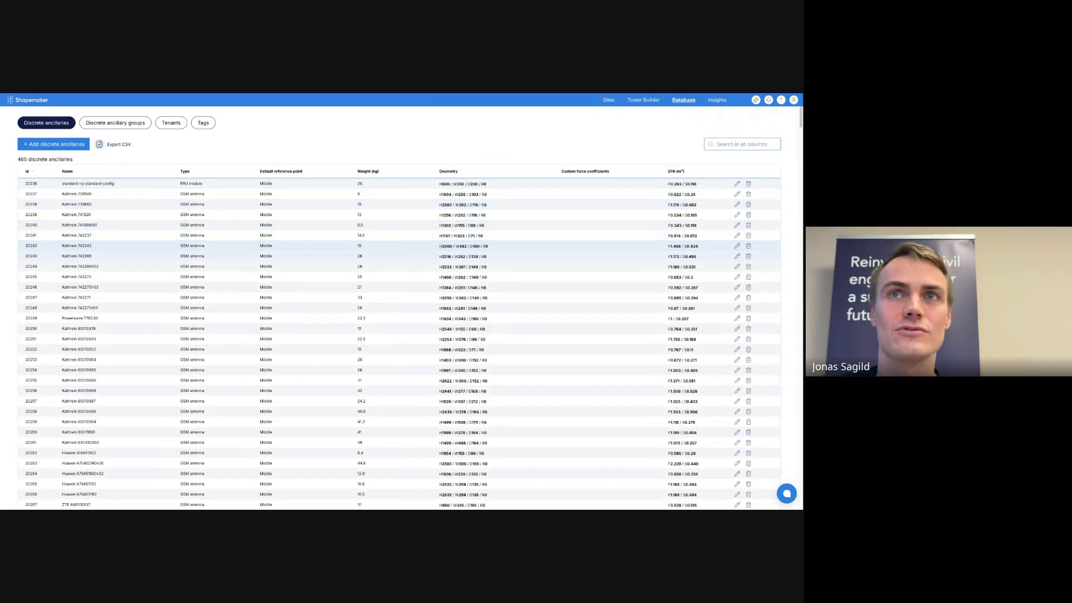
left_click(737, 246)
left_click(358, 349)
left_click(358, 373)
key("BackSpace")
type("2")
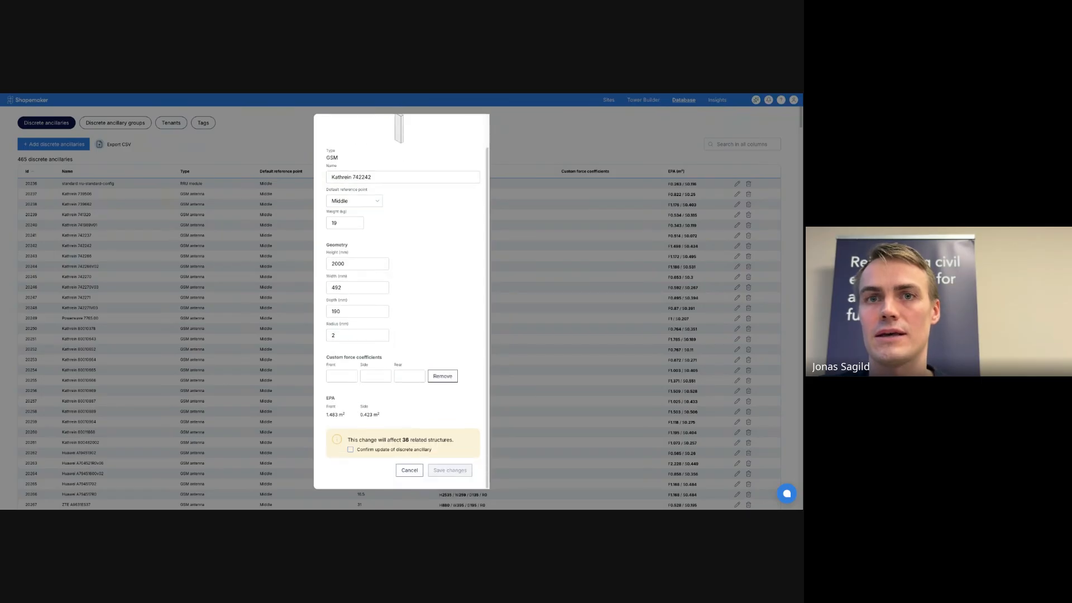
Step: Review the Kathrein 742242 edit and its related structures notice, confirm the discrete ancillary update, and save the changes
scroll(402, 302, "up", 1)
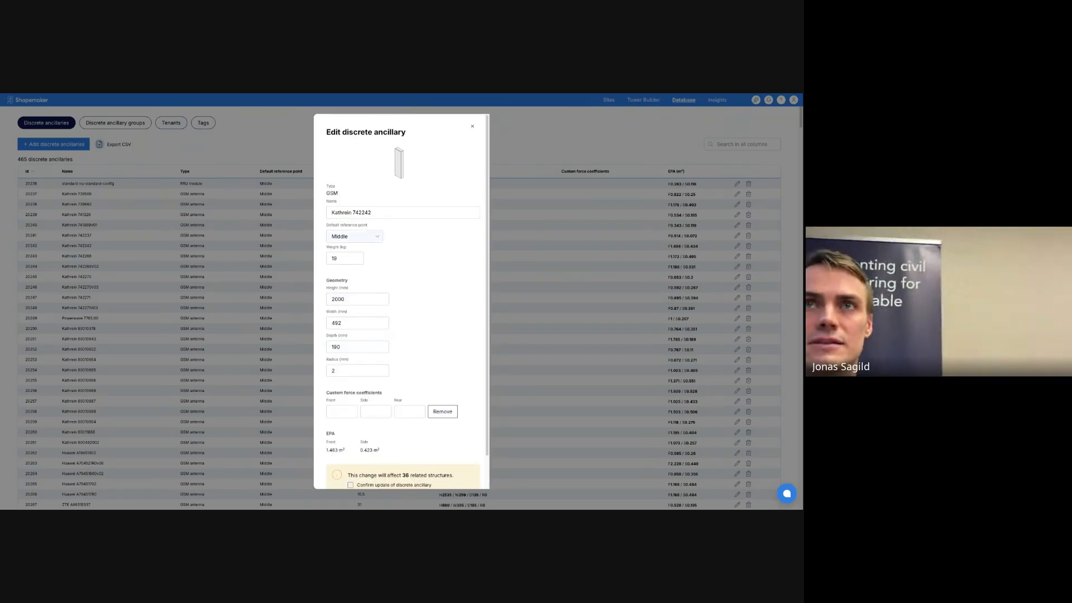
double_click(363, 212)
left_click(423, 262)
double_click(334, 371)
scroll(402, 302, "down", 1)
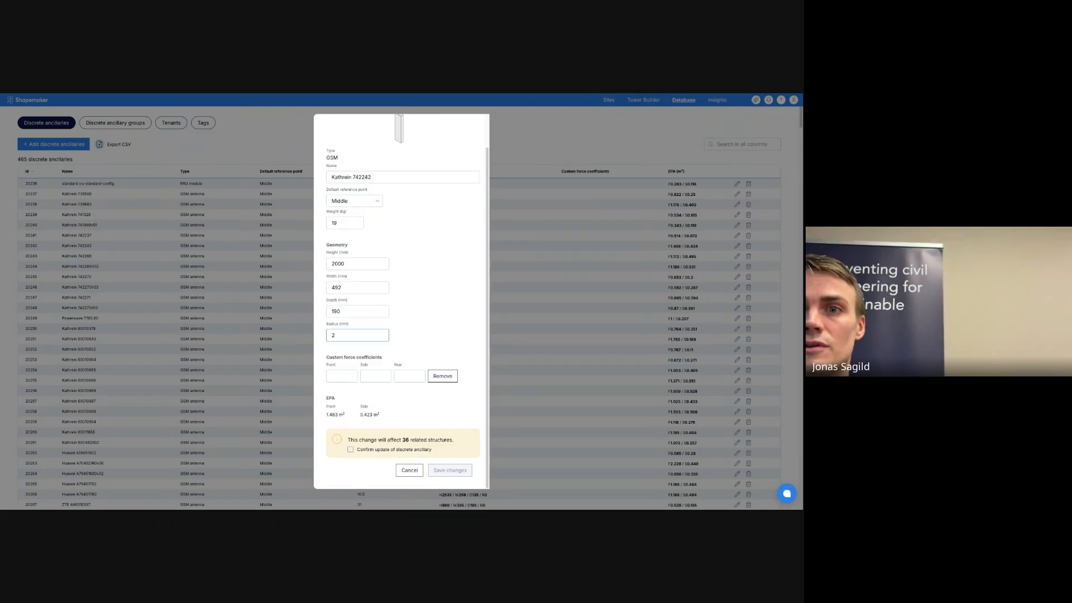
left_click_drag(402, 440, 419, 440)
left_click(418, 440)
left_click(351, 450)
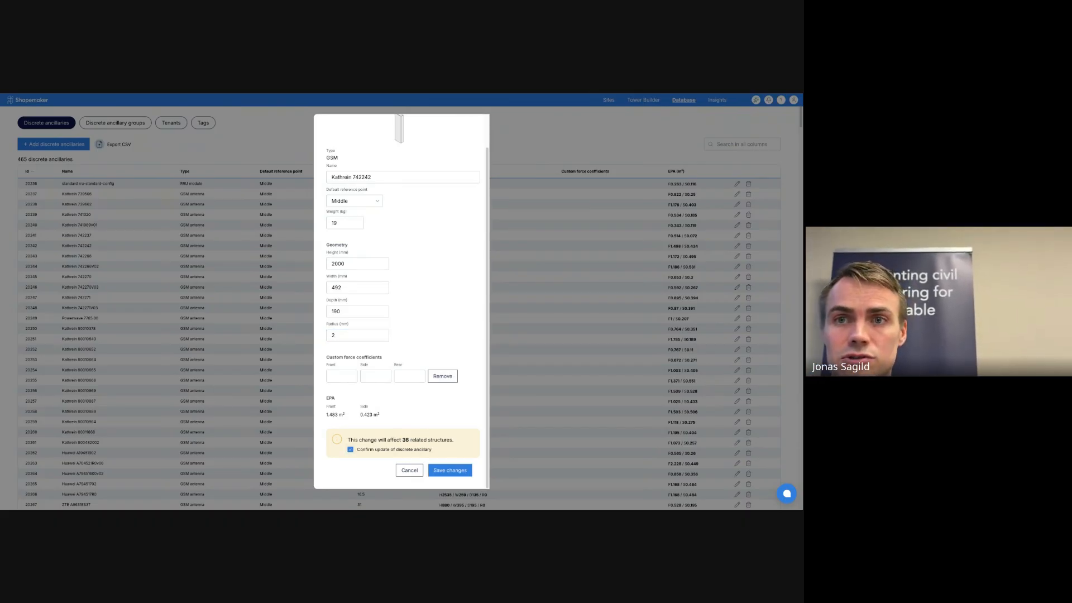
left_click(450, 470)
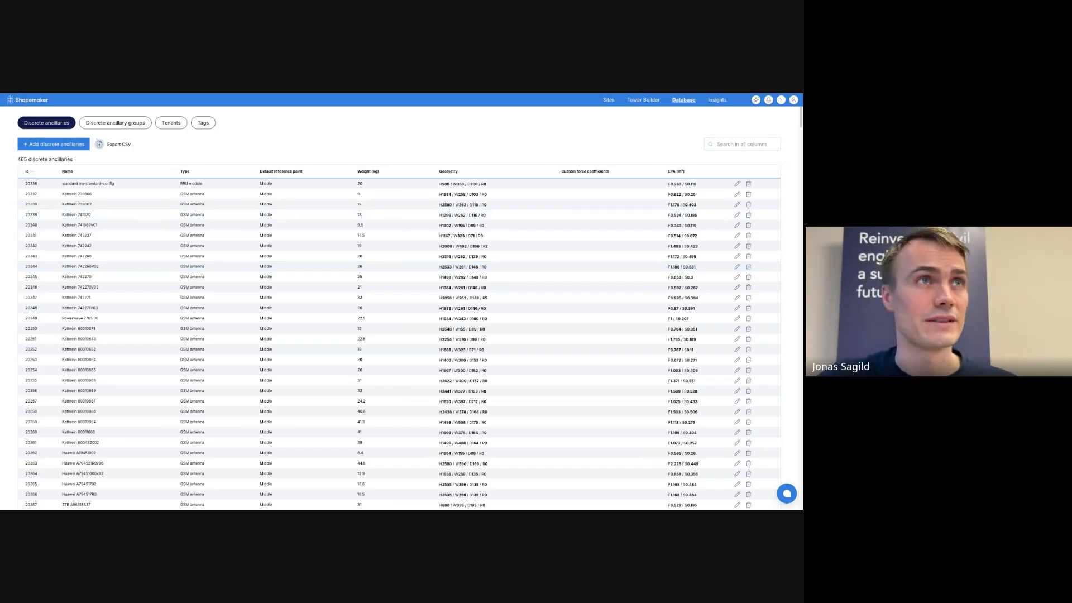
Step: View the portfolio's sites on the satellite map and close the map
left_click(609, 100)
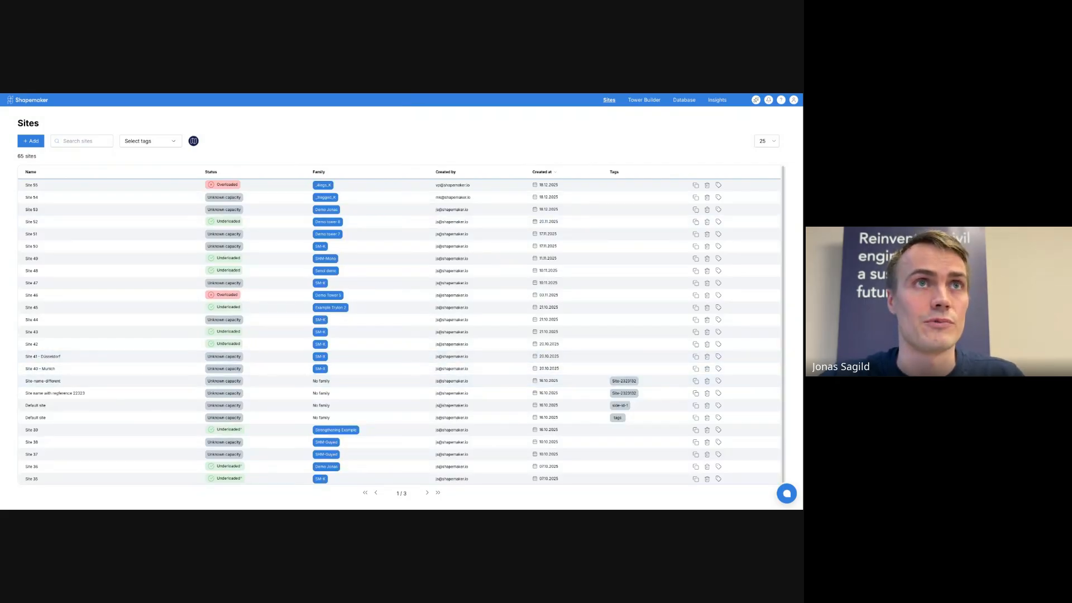
left_click(193, 141)
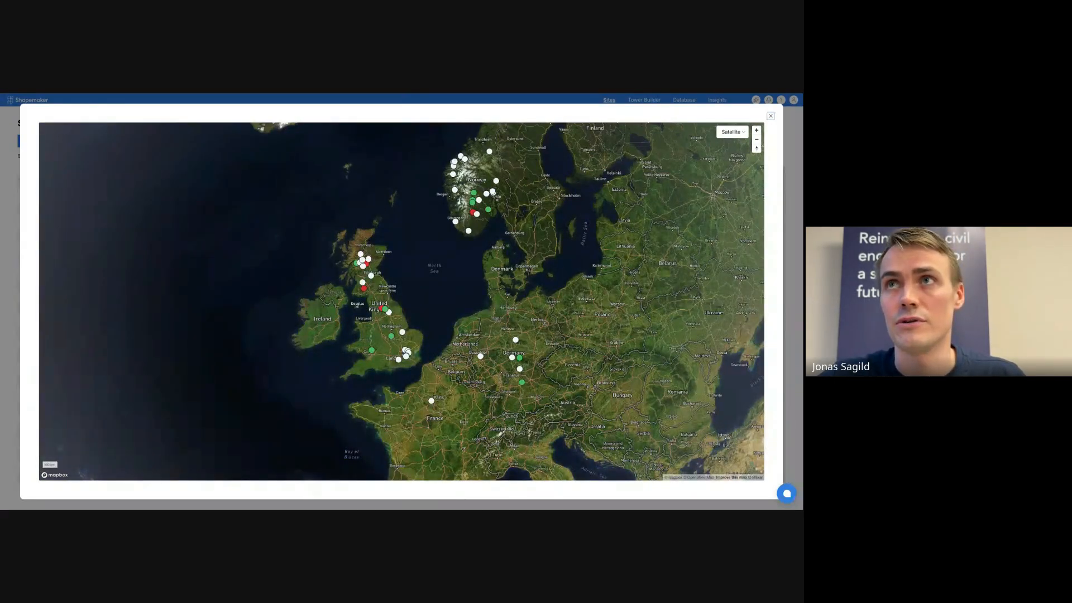
left_click(771, 116)
Step: Run a batch analysis of the unanalyzed sites from the portfolio insights and close the batch analysis dialog
left_click(717, 100)
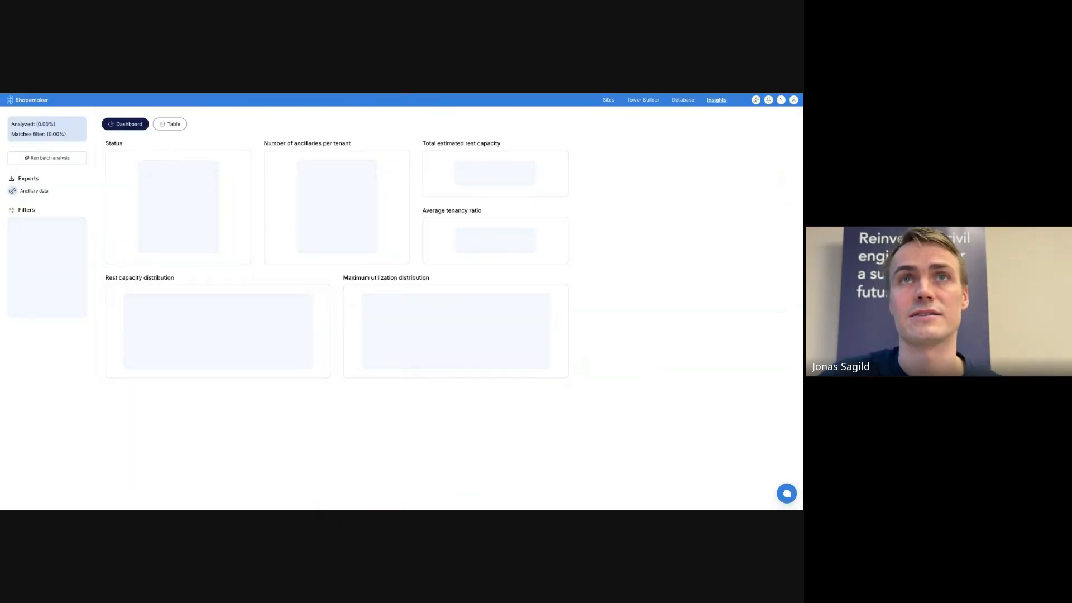
left_click(47, 168)
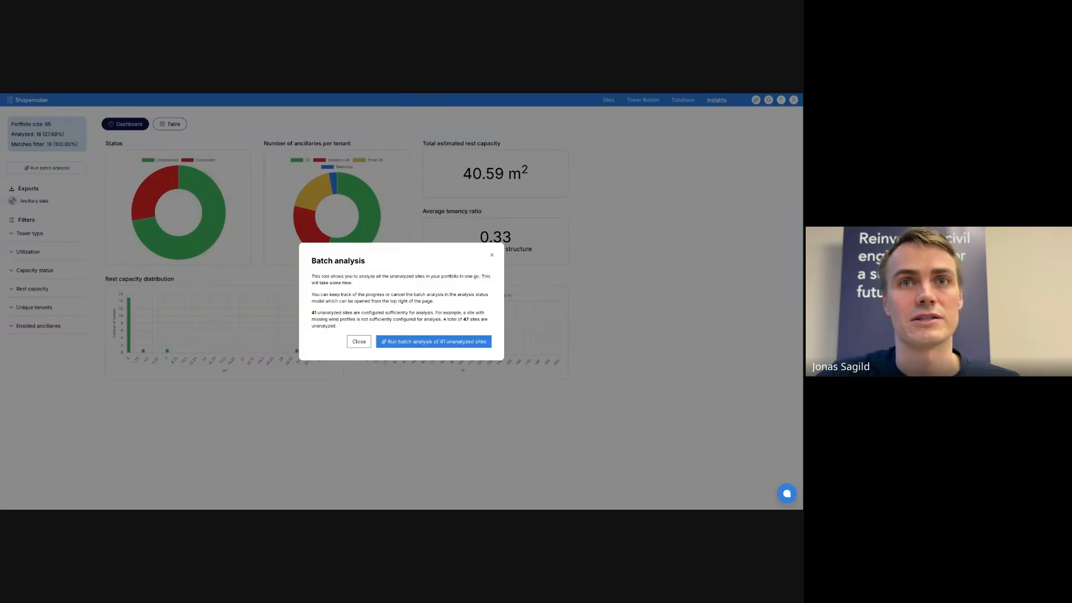
left_click_drag(312, 312, 312, 260)
left_click(337, 326)
left_click(338, 326)
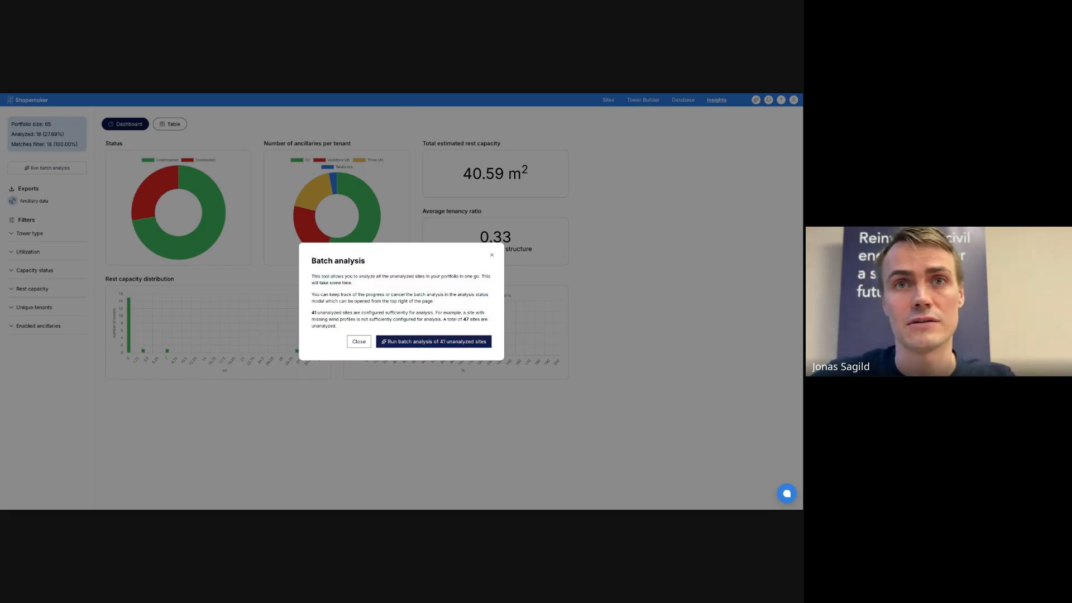
left_click(434, 342)
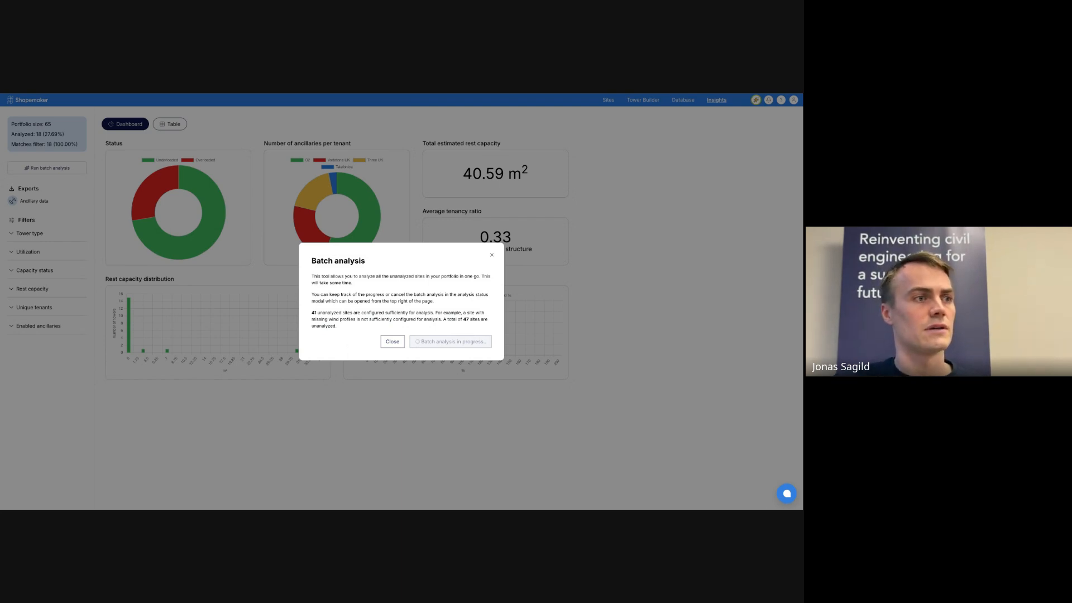
left_click(492, 254)
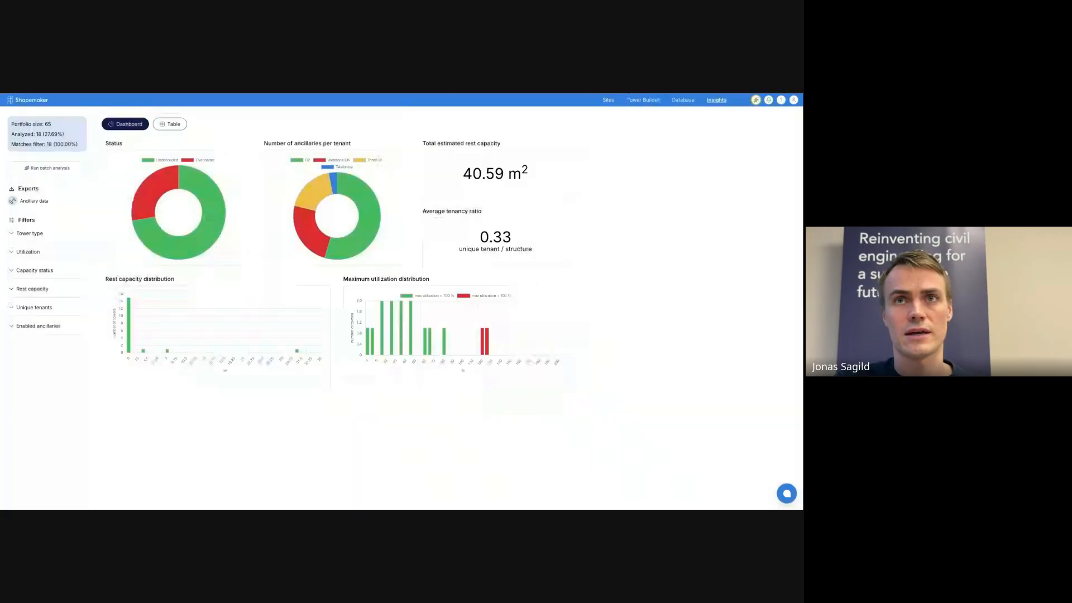
Step: Open the analysis status overview to check the recent analyses
left_click(757, 100)
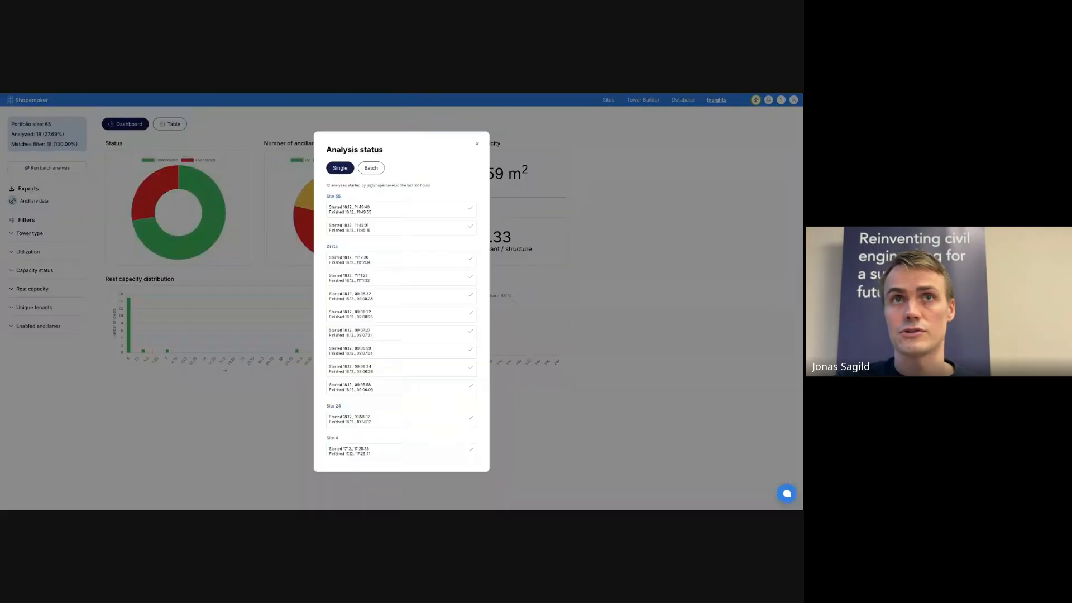
left_click(756, 100)
left_click(757, 100)
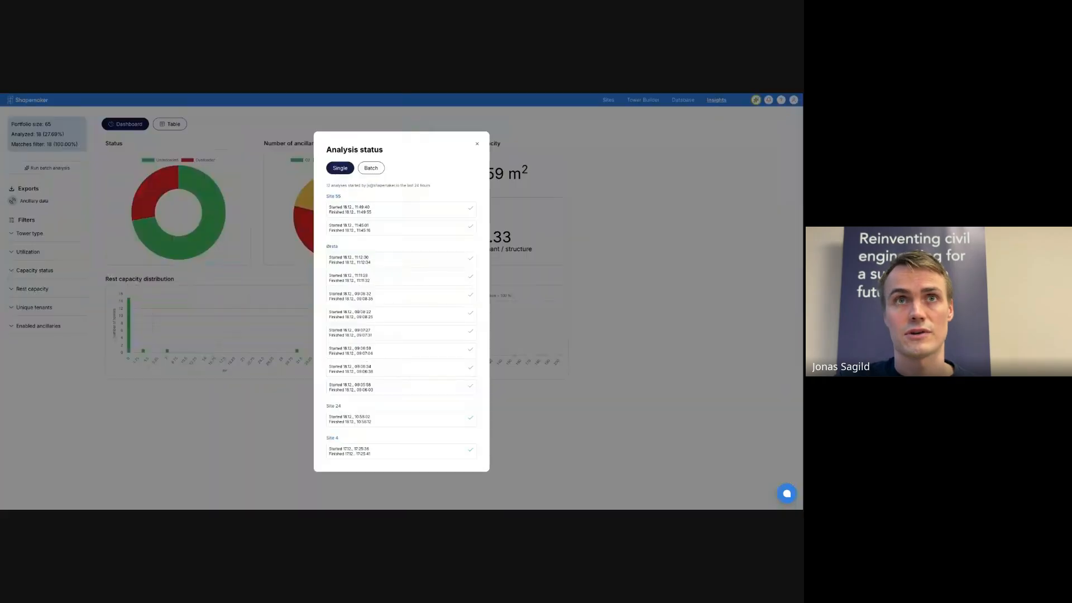
Step: Inspect the running batch analysis's progress details and its list of individual site analyses, and close the analysis status
left_click(371, 169)
left_click(362, 218)
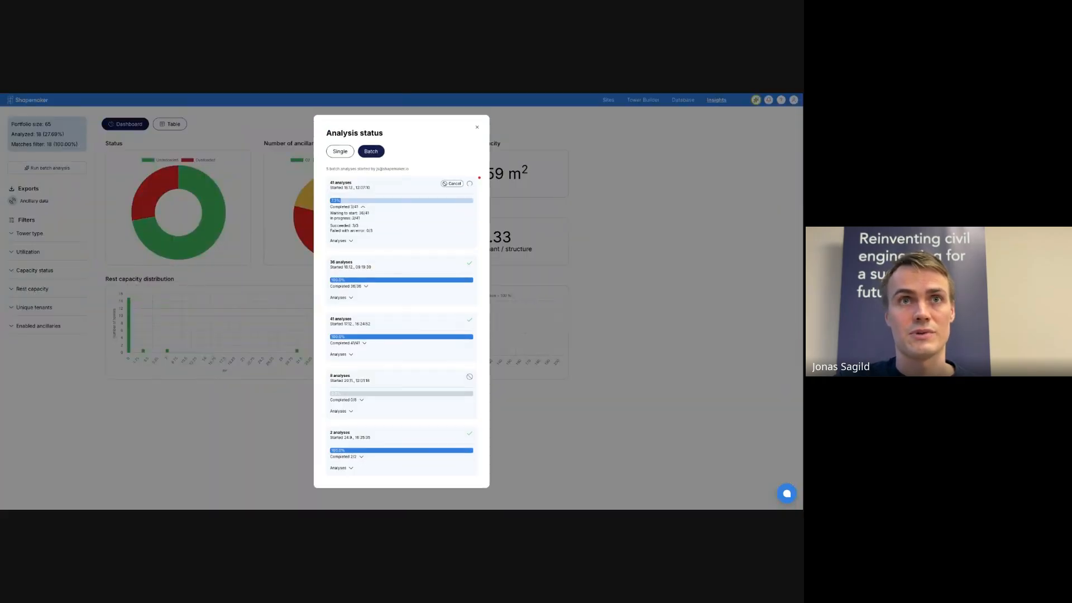
left_click(351, 241)
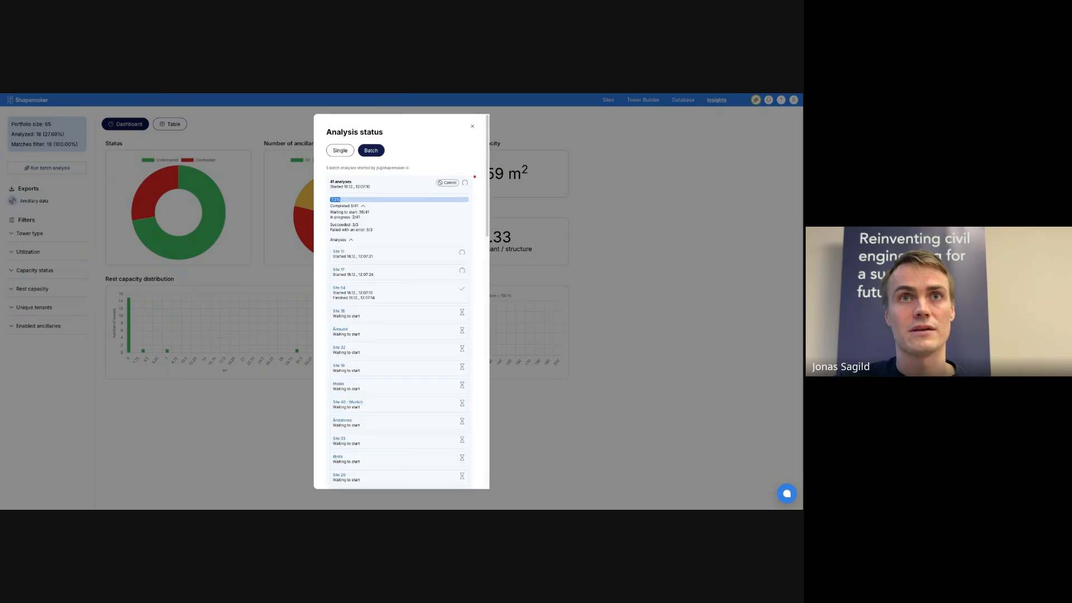
scroll(357, 252, "down", 1)
scroll(401, 312, "down", 10)
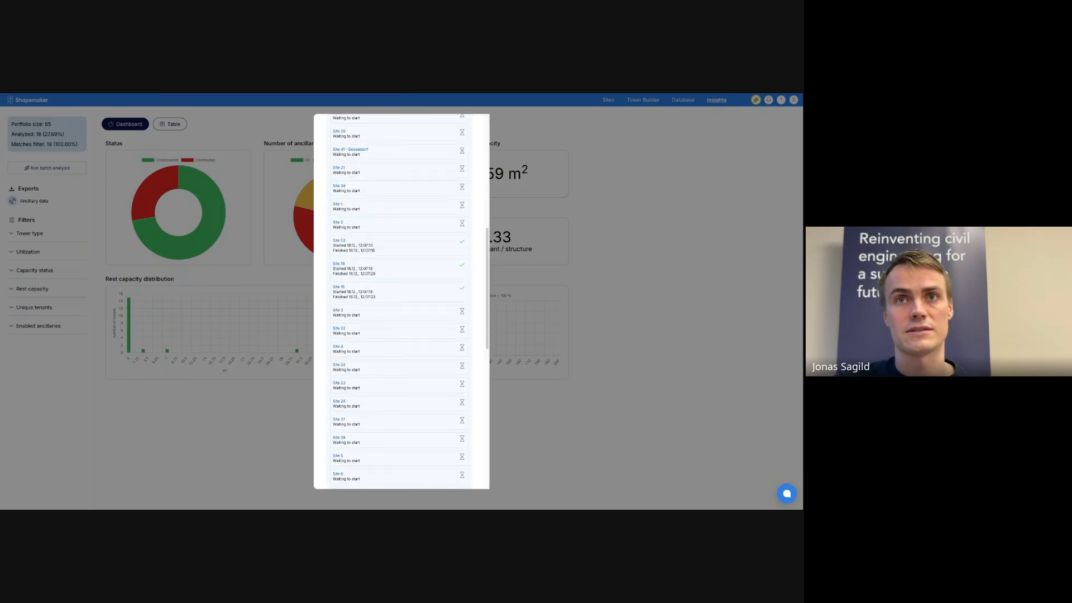
scroll(401, 313, "up", 11)
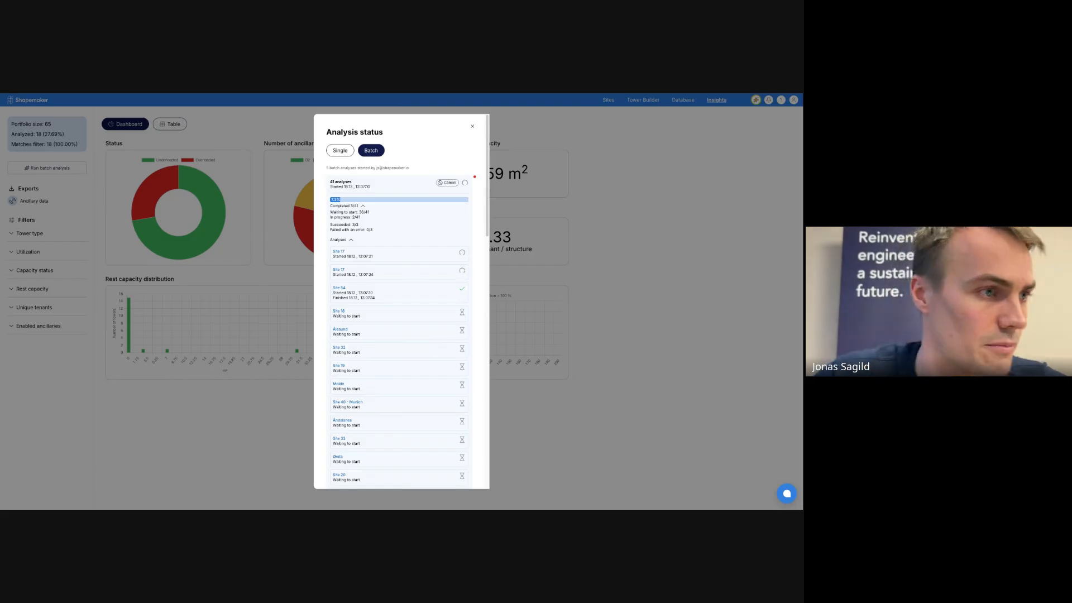
key("Escape")
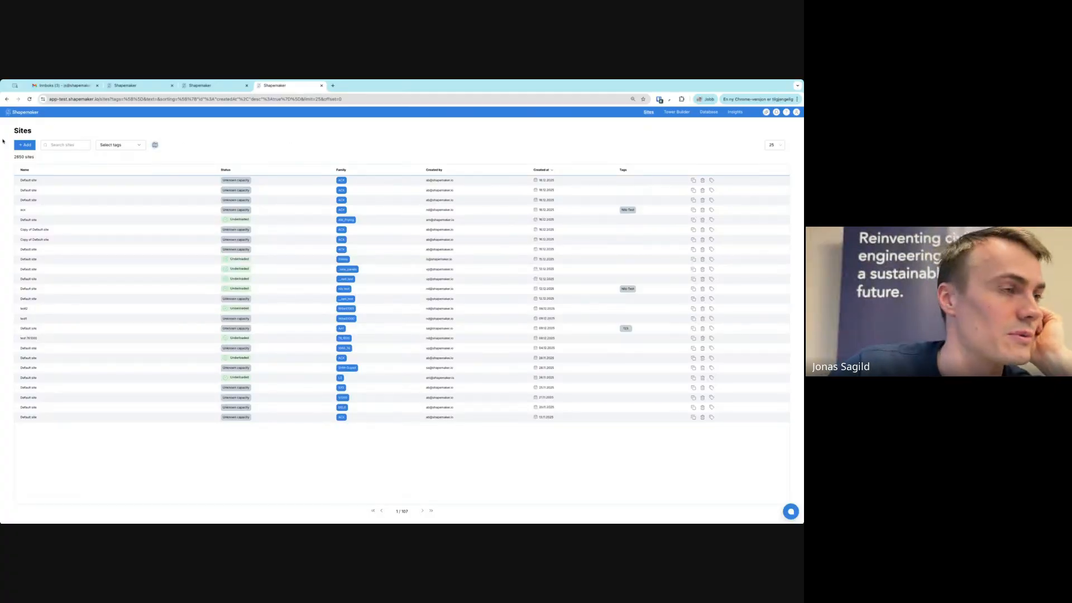
Step: Review the new-site file upload types, including MSTower ARC export and Dlubal python script, cancel the new site, and close the test environment
left_click(24, 146)
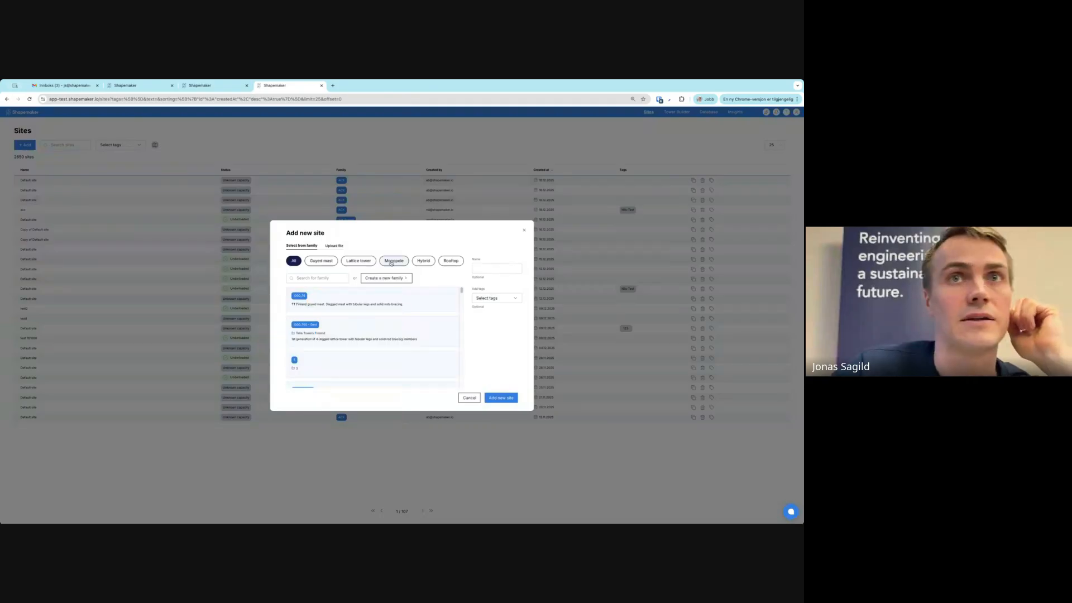
left_click(334, 248)
left_click(324, 314)
left_click(330, 340)
left_click(335, 316)
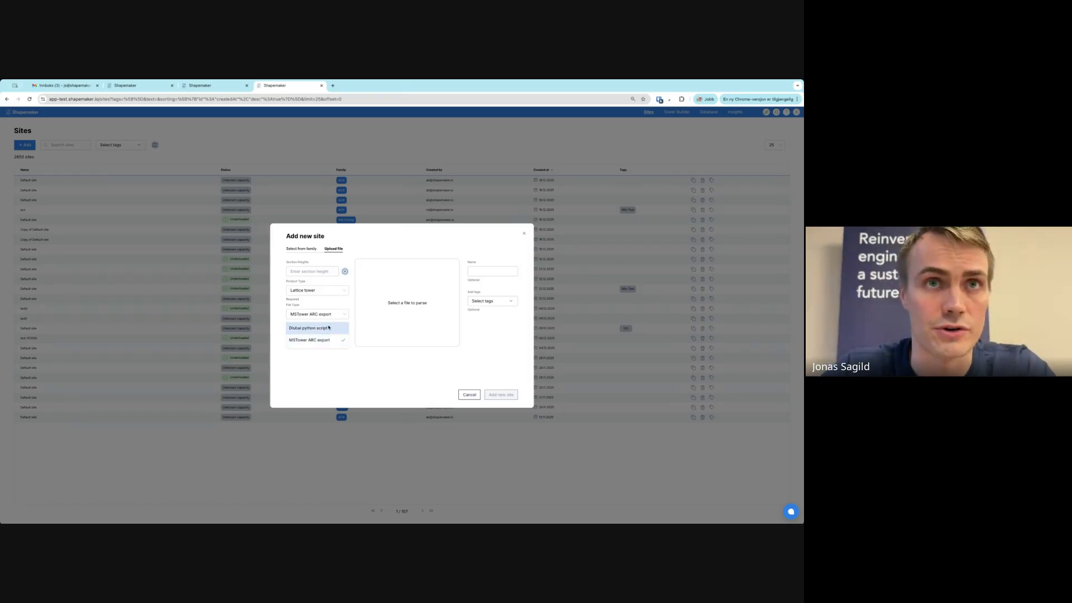
left_click(310, 329)
left_click(326, 314)
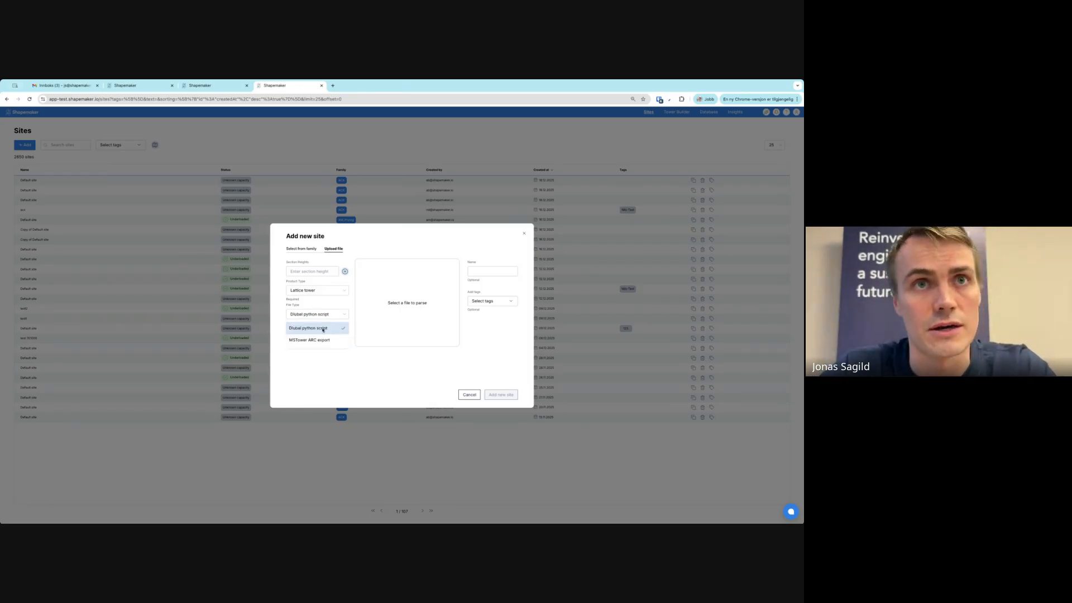
left_click(354, 351)
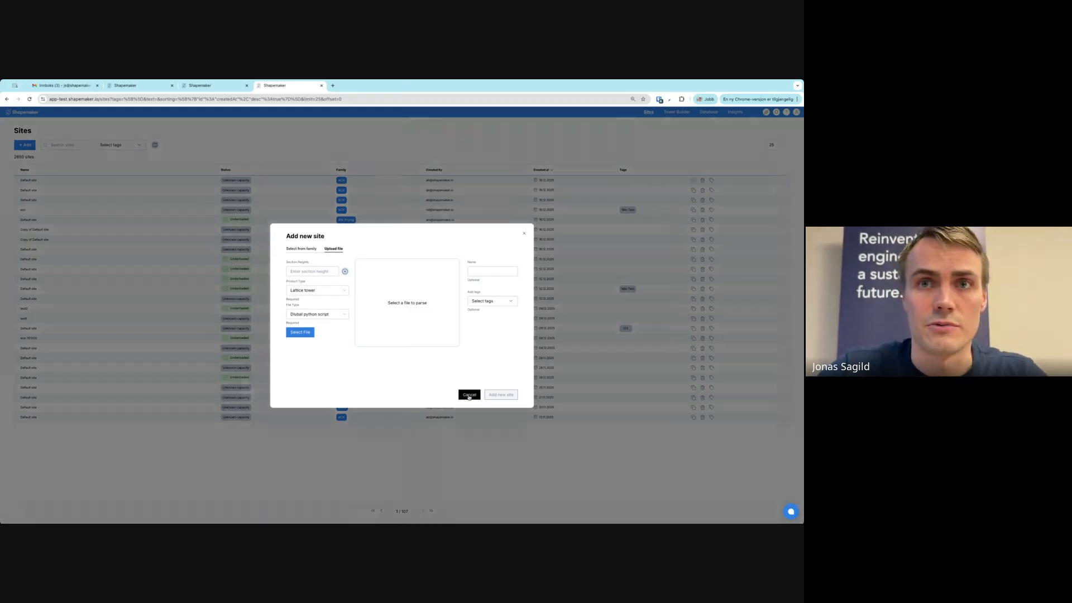
left_click(469, 395)
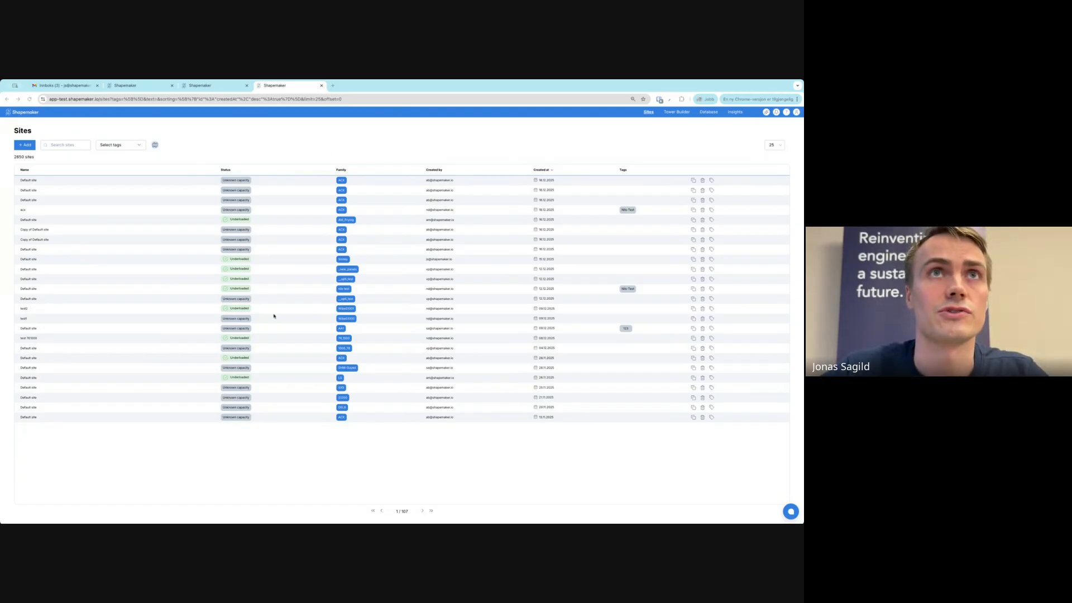
left_click(280, 261)
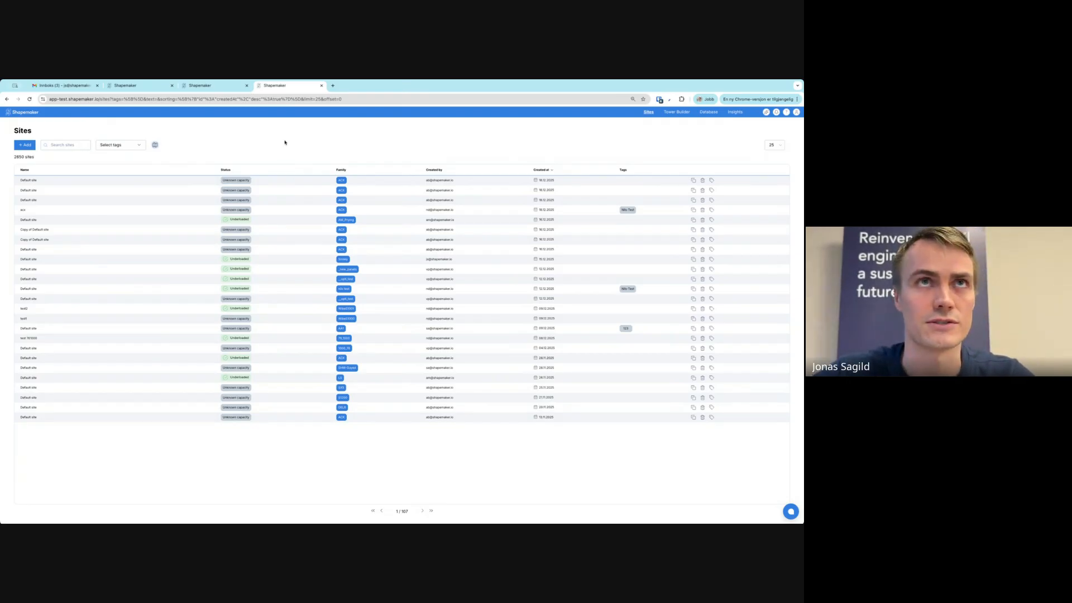
key("ctrl+w")
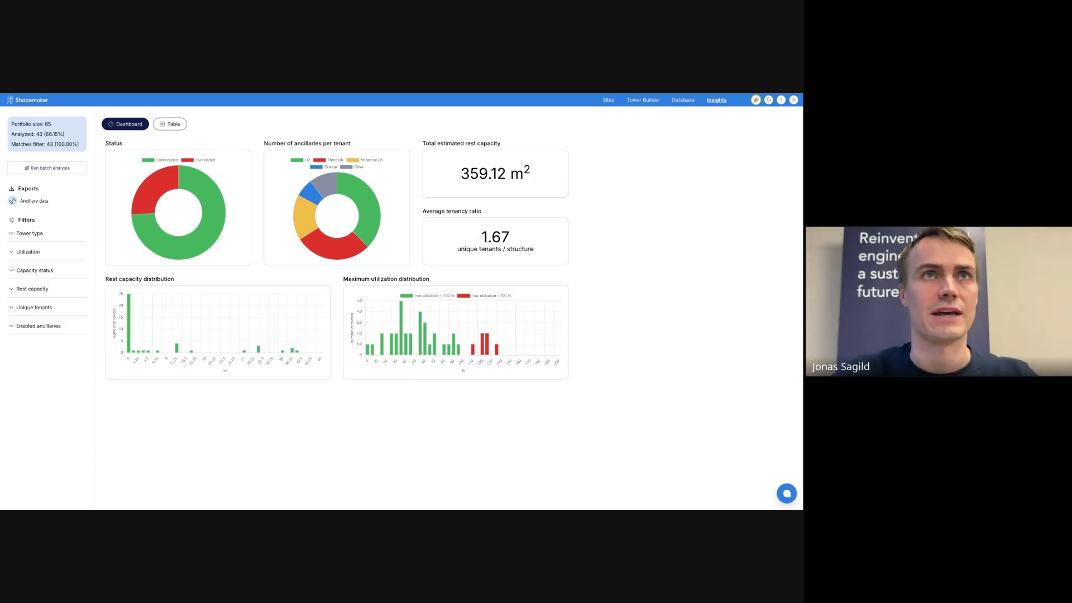
Step: Check the tags available for Site 55 in the sites list and leave them unassigned
left_click(608, 100)
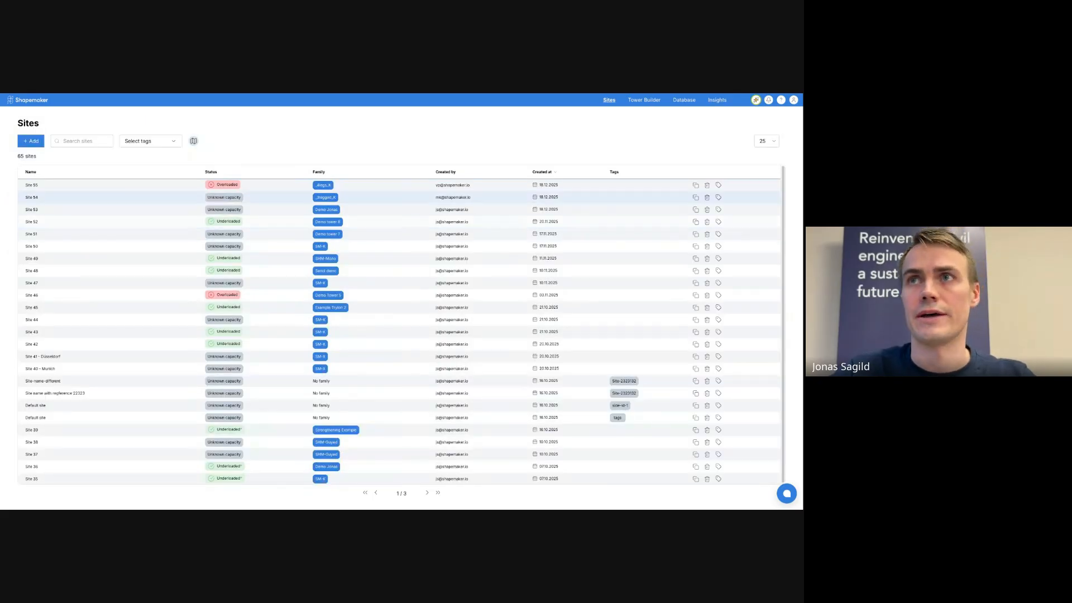
left_click(719, 185)
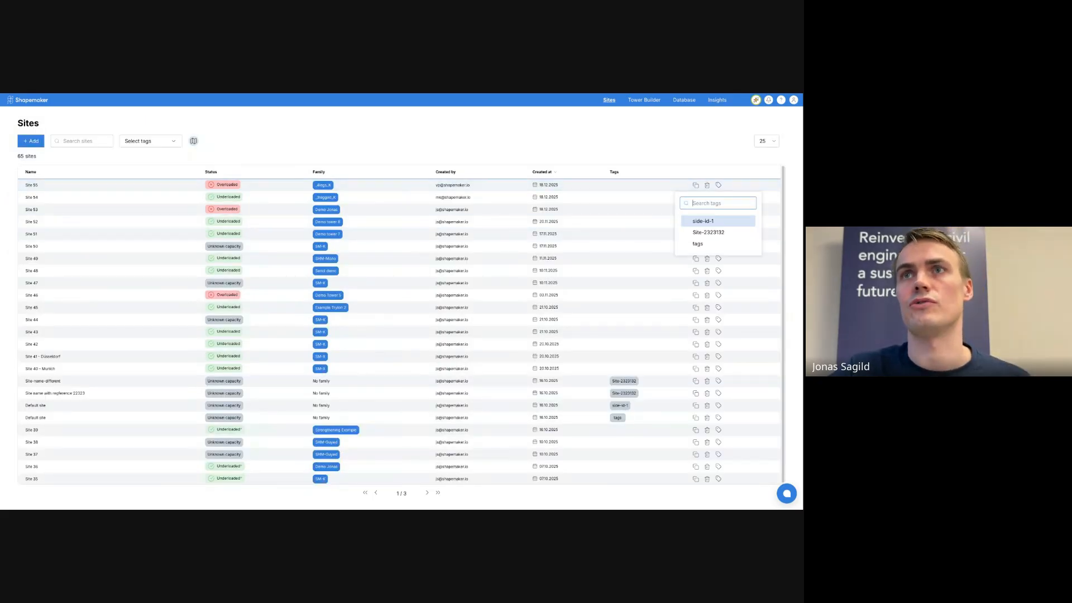
key("Escape")
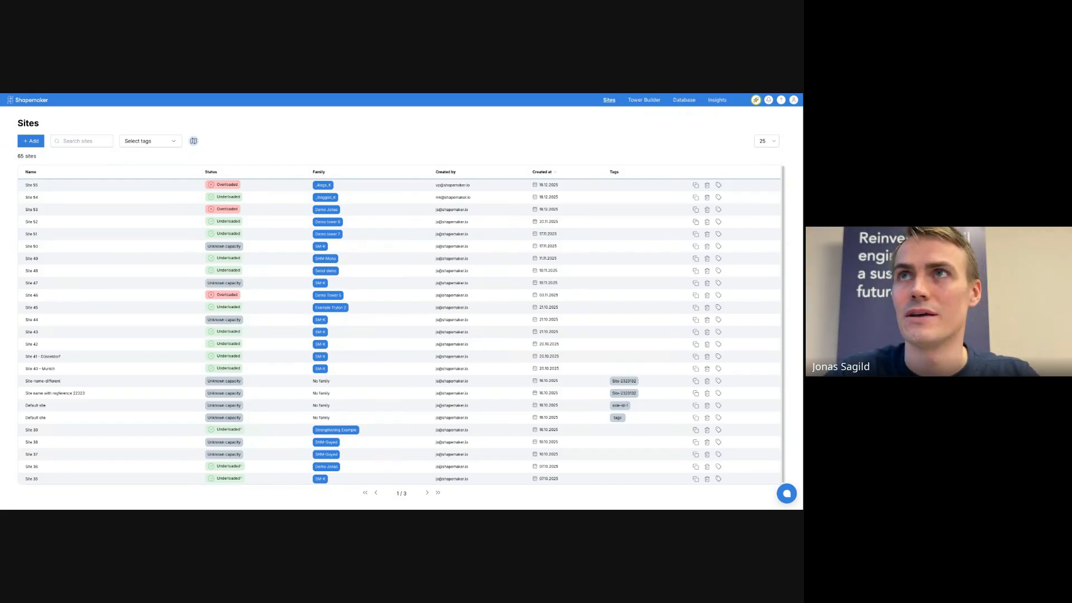
Step: Return to the portfolio insights, view the batch analysis information, and close it
left_click(684, 100)
left_click(717, 100)
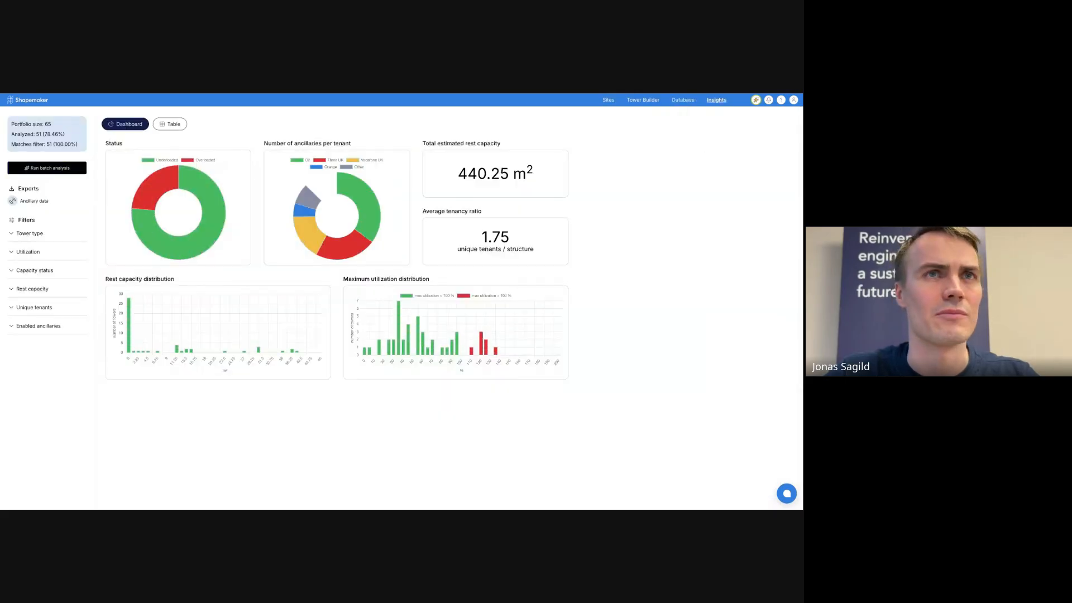
left_click(47, 168)
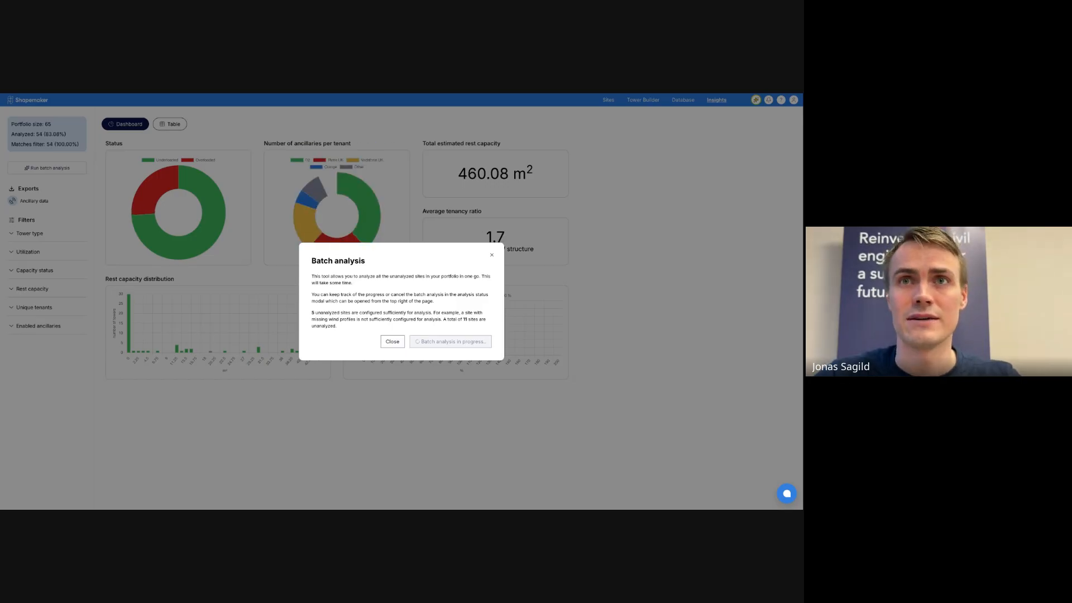
left_click(492, 255)
Step: Check the latest batch analysis's completion details and individual site results, including failed analyses, and close the analysis status
left_click(756, 100)
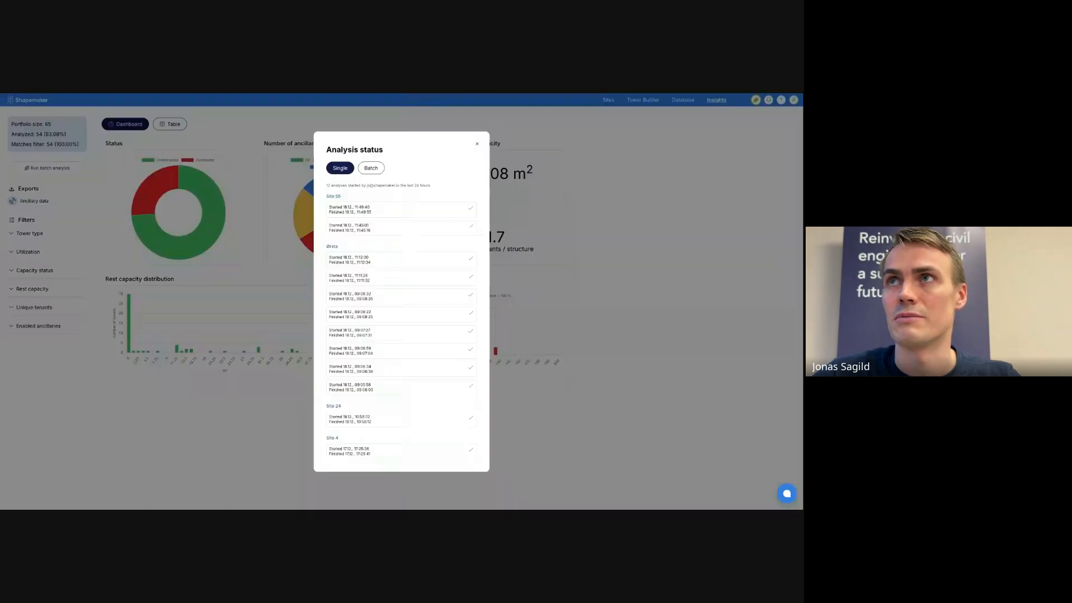
left_click(371, 163)
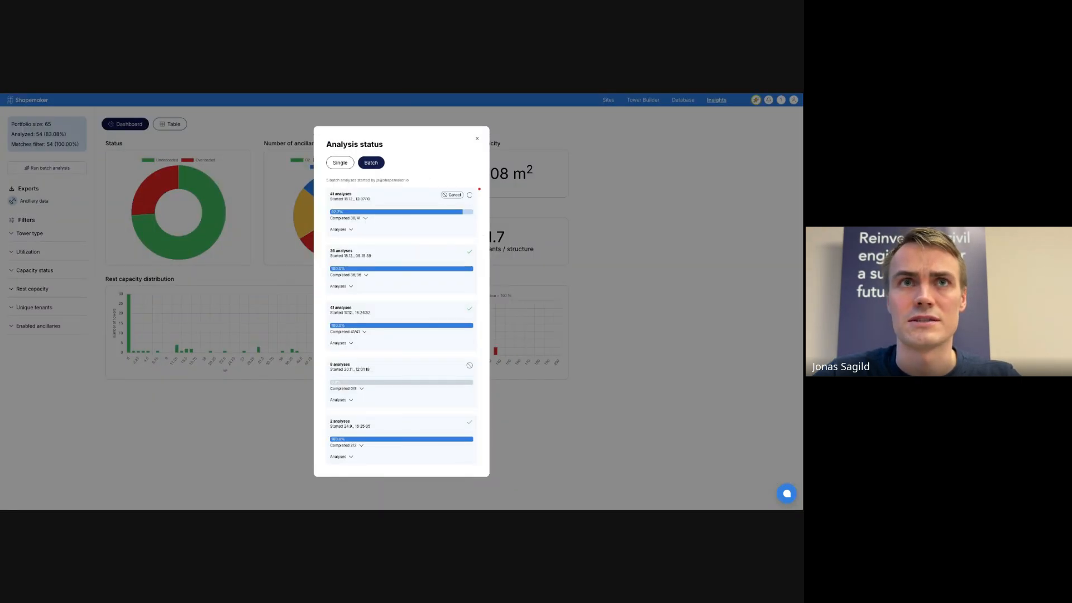
left_click(365, 218)
left_click_drag(364, 226, 351, 226)
left_click(363, 226)
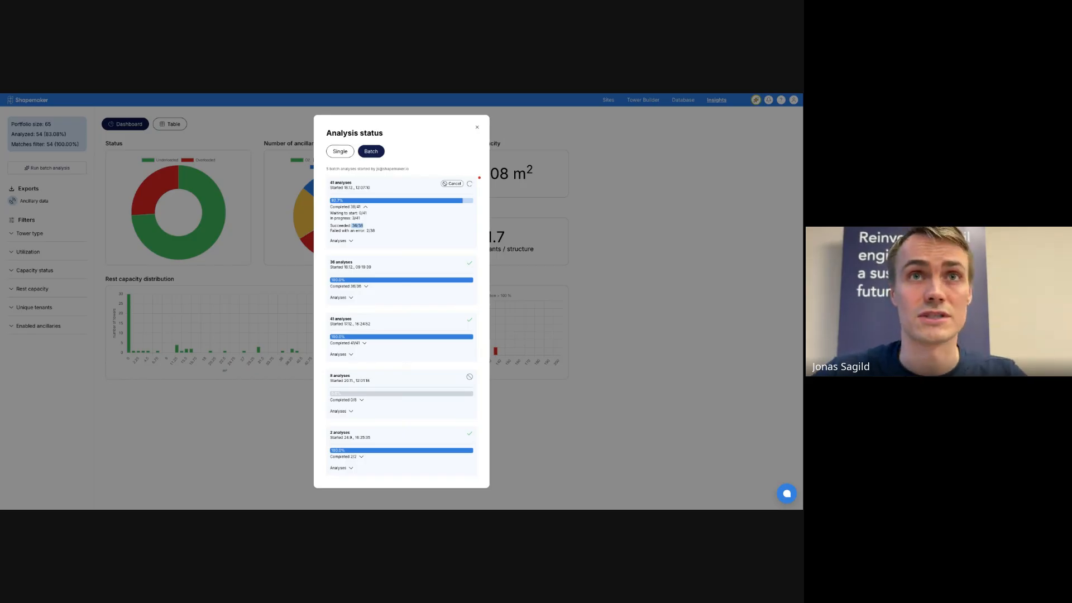
left_click(351, 241)
left_click_drag(361, 218, 353, 218)
scroll(401, 301, "down", 15)
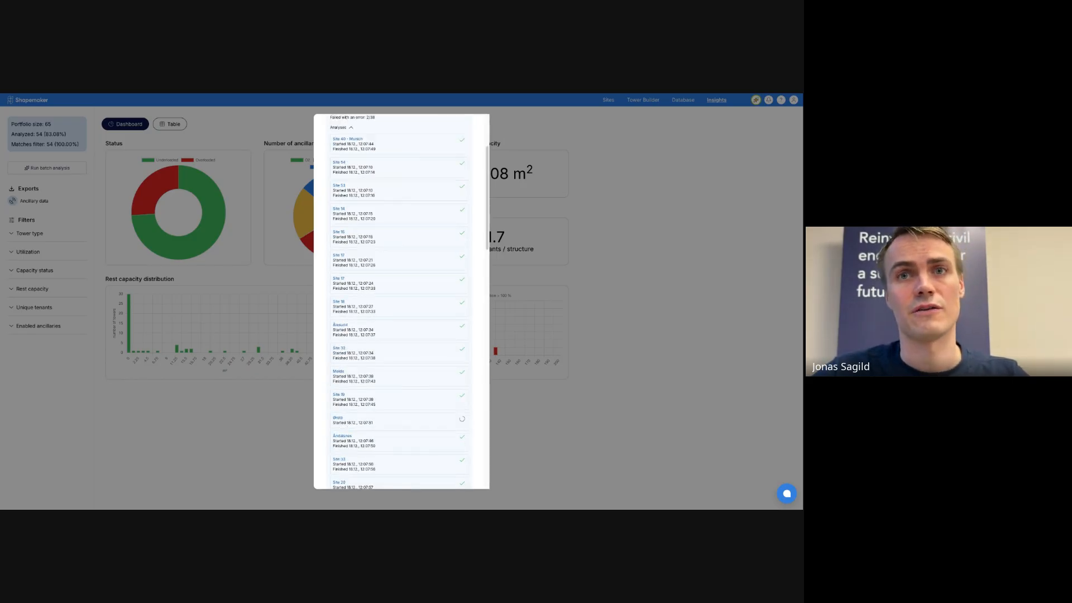
scroll(401, 302, "down", 1)
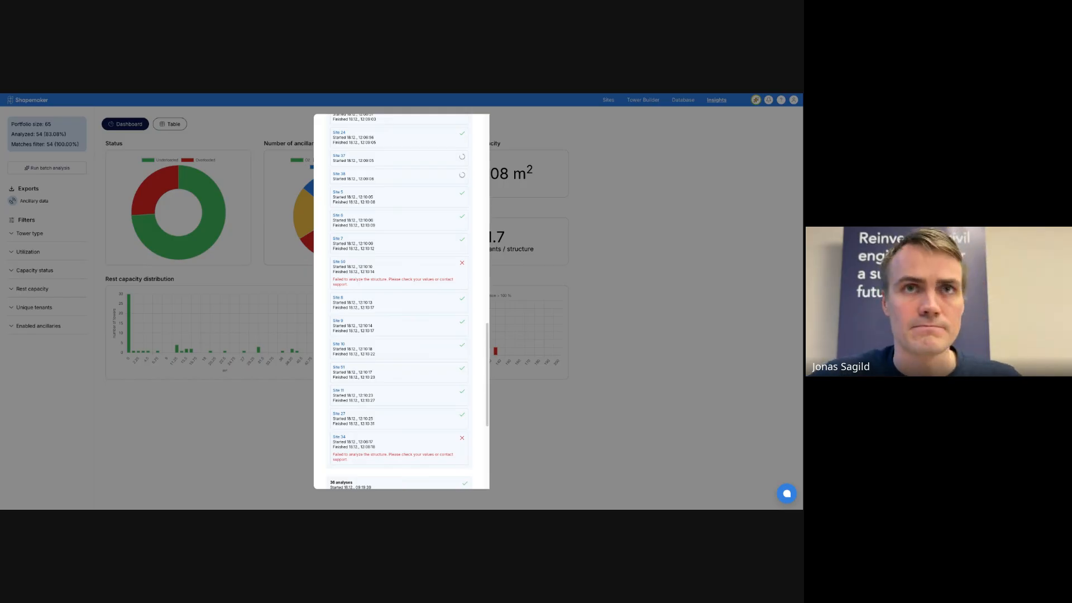
key("Escape")
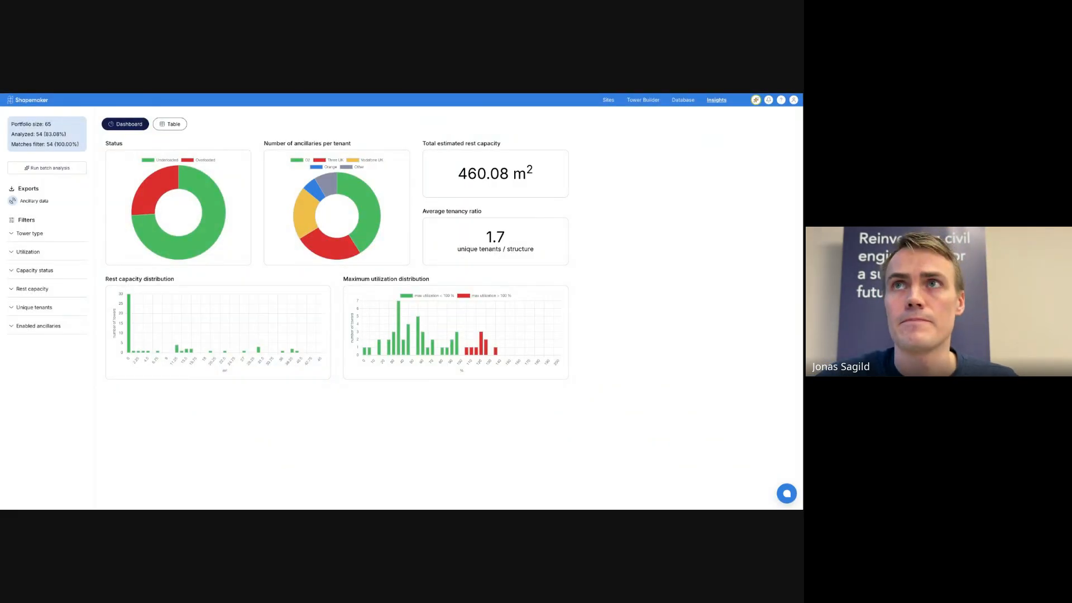
Step: Browse the database's tenants, tags and discrete ancillary groups
left_click(683, 100)
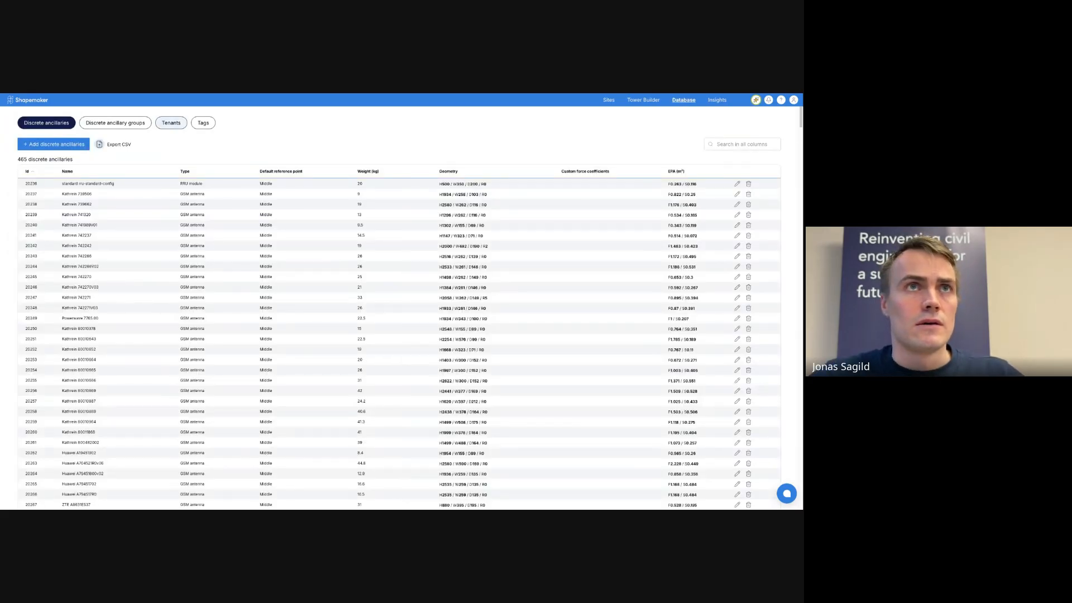
left_click(171, 123)
left_click(204, 123)
left_click(115, 123)
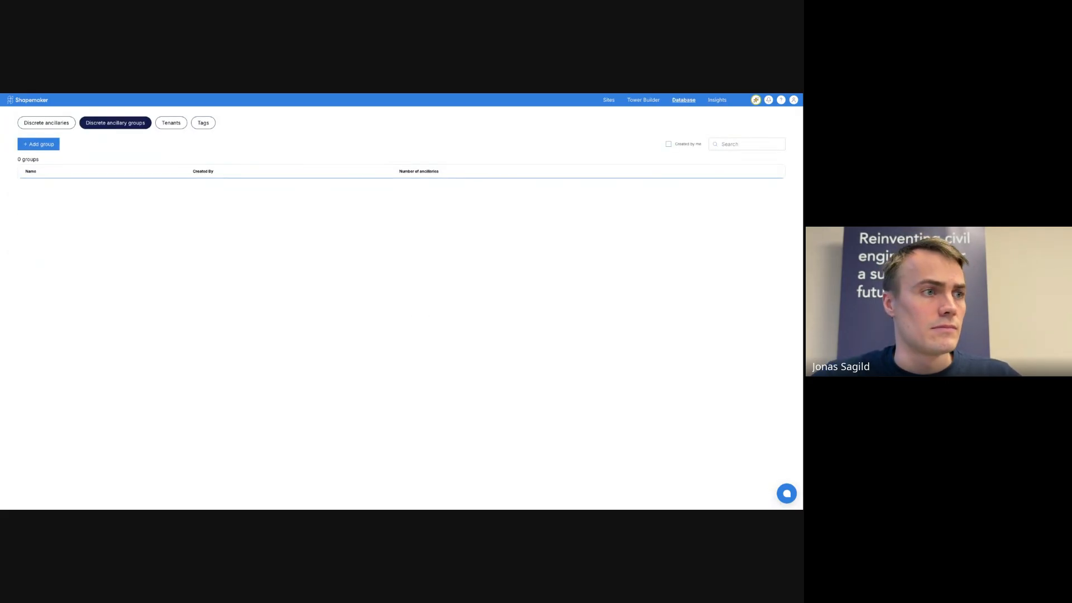